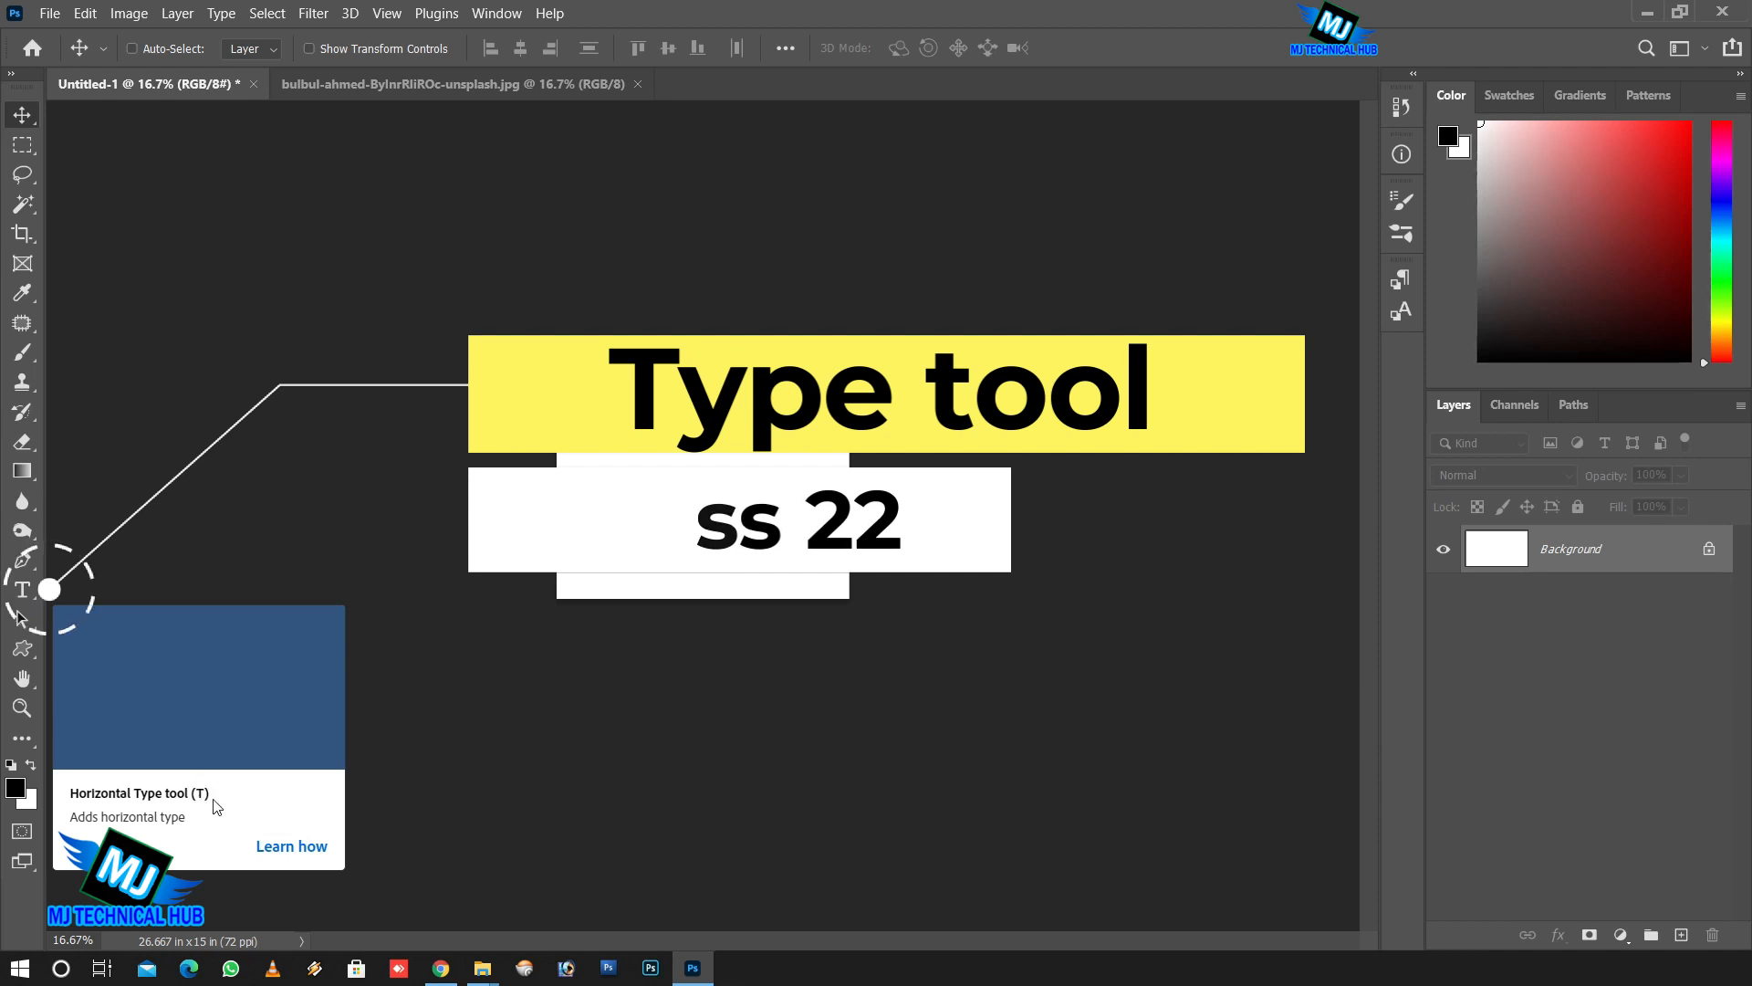
# Activate the Horizontal Type tool and examine its Character and Paragraph settings.
pyautogui.press('t')
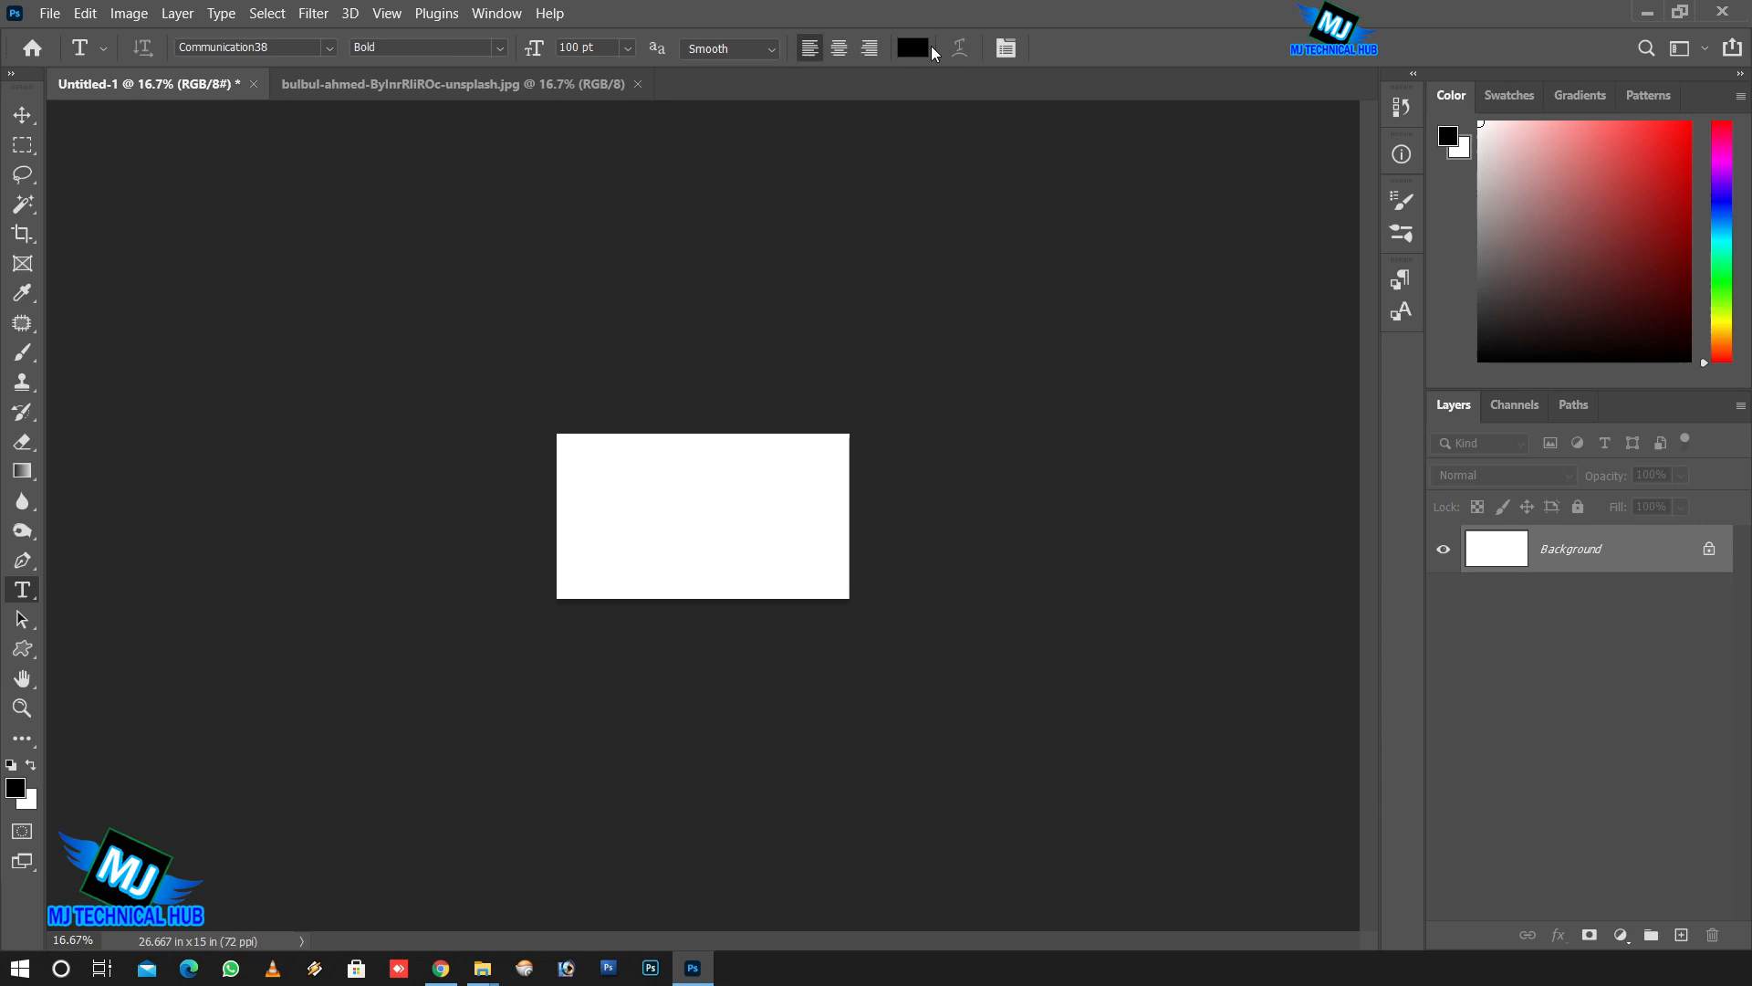
pyautogui.click(1005, 48)
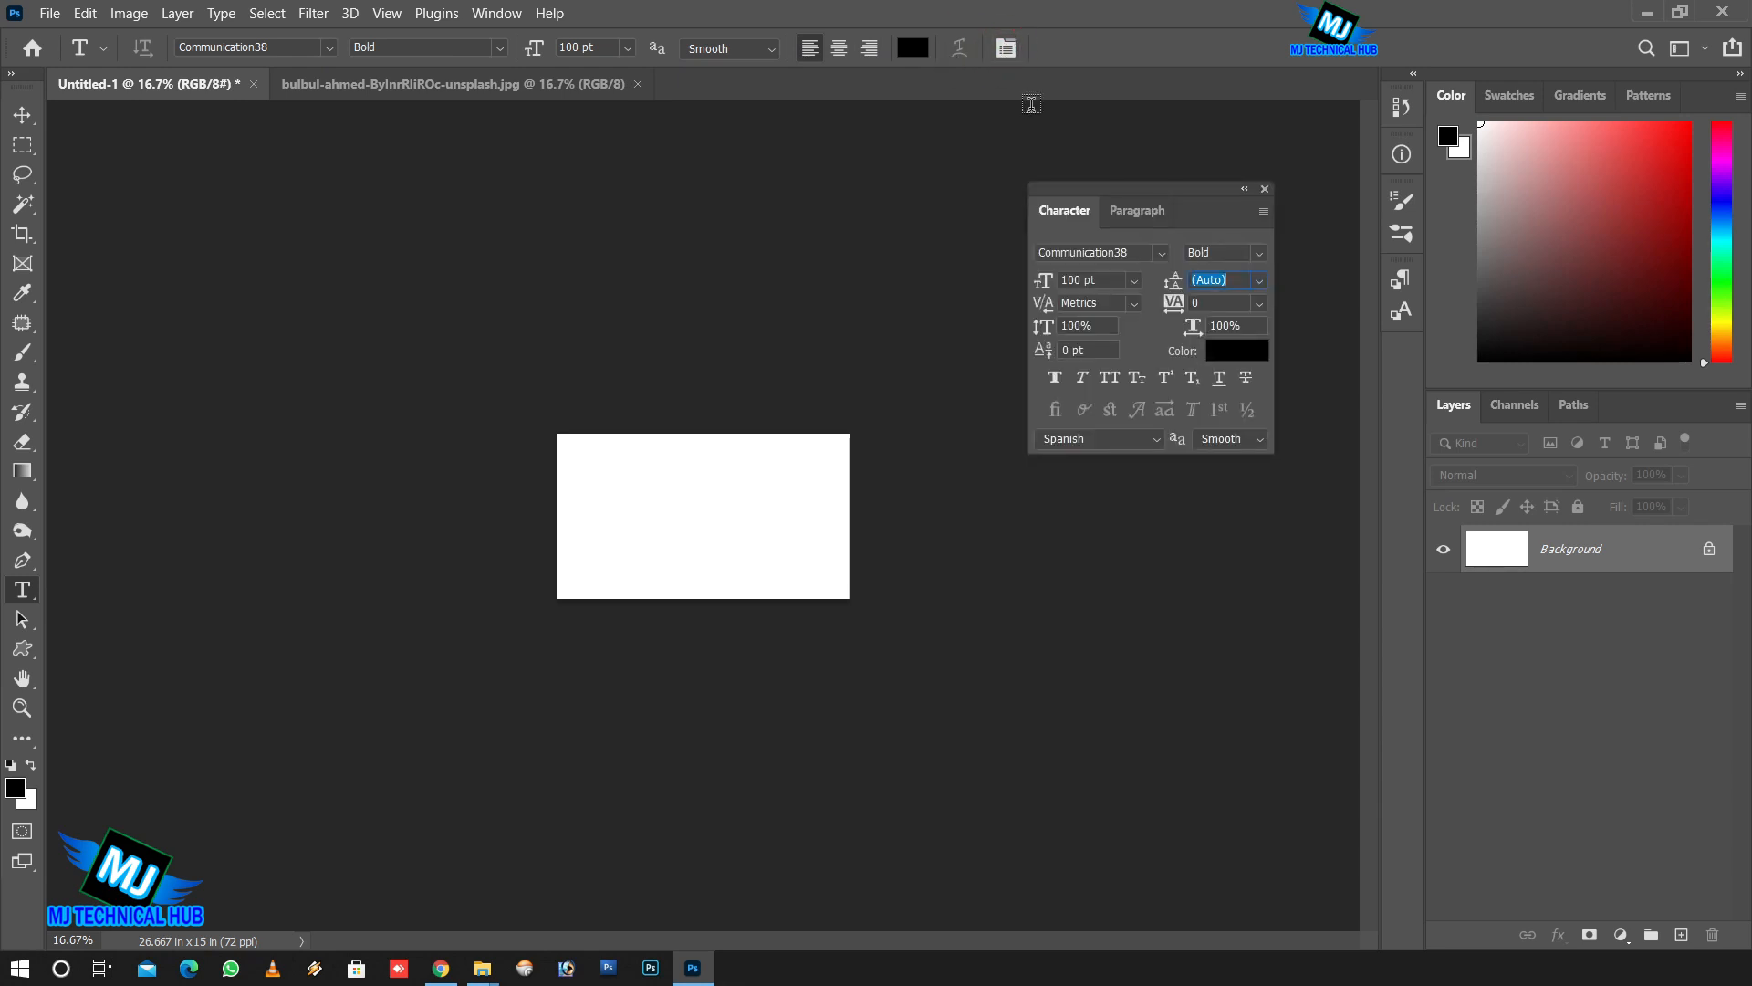
pyautogui.click(1132, 212)
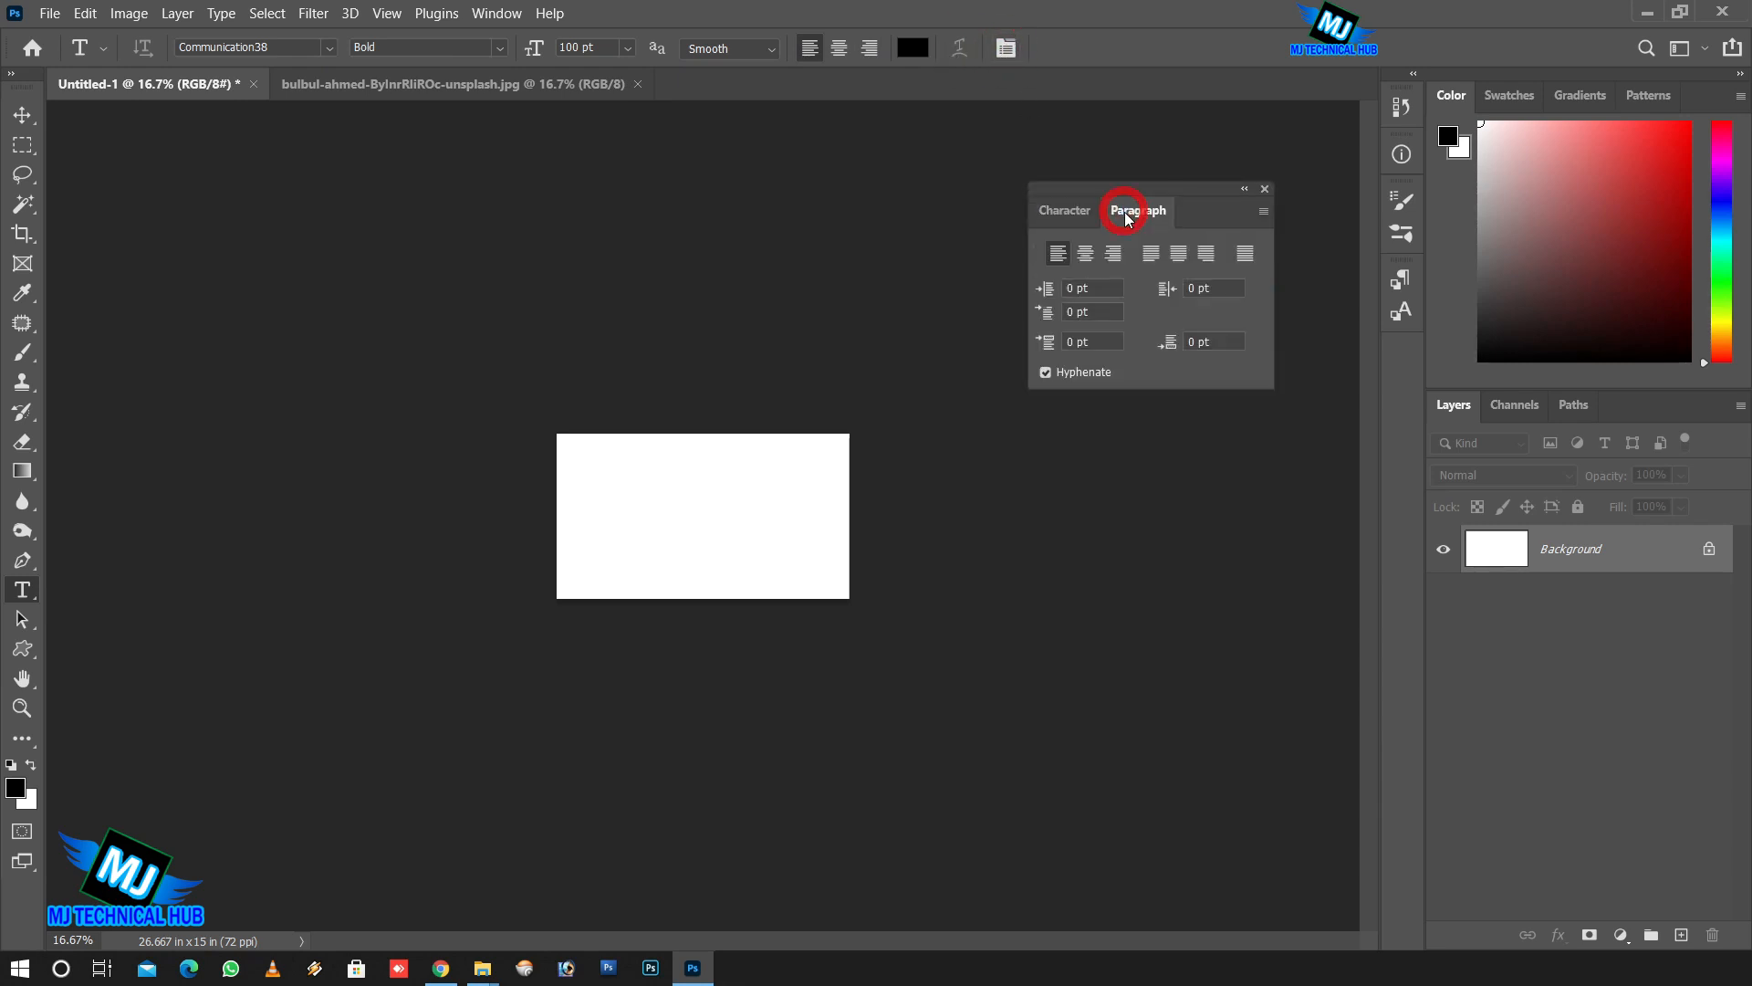
pyautogui.click(1073, 215)
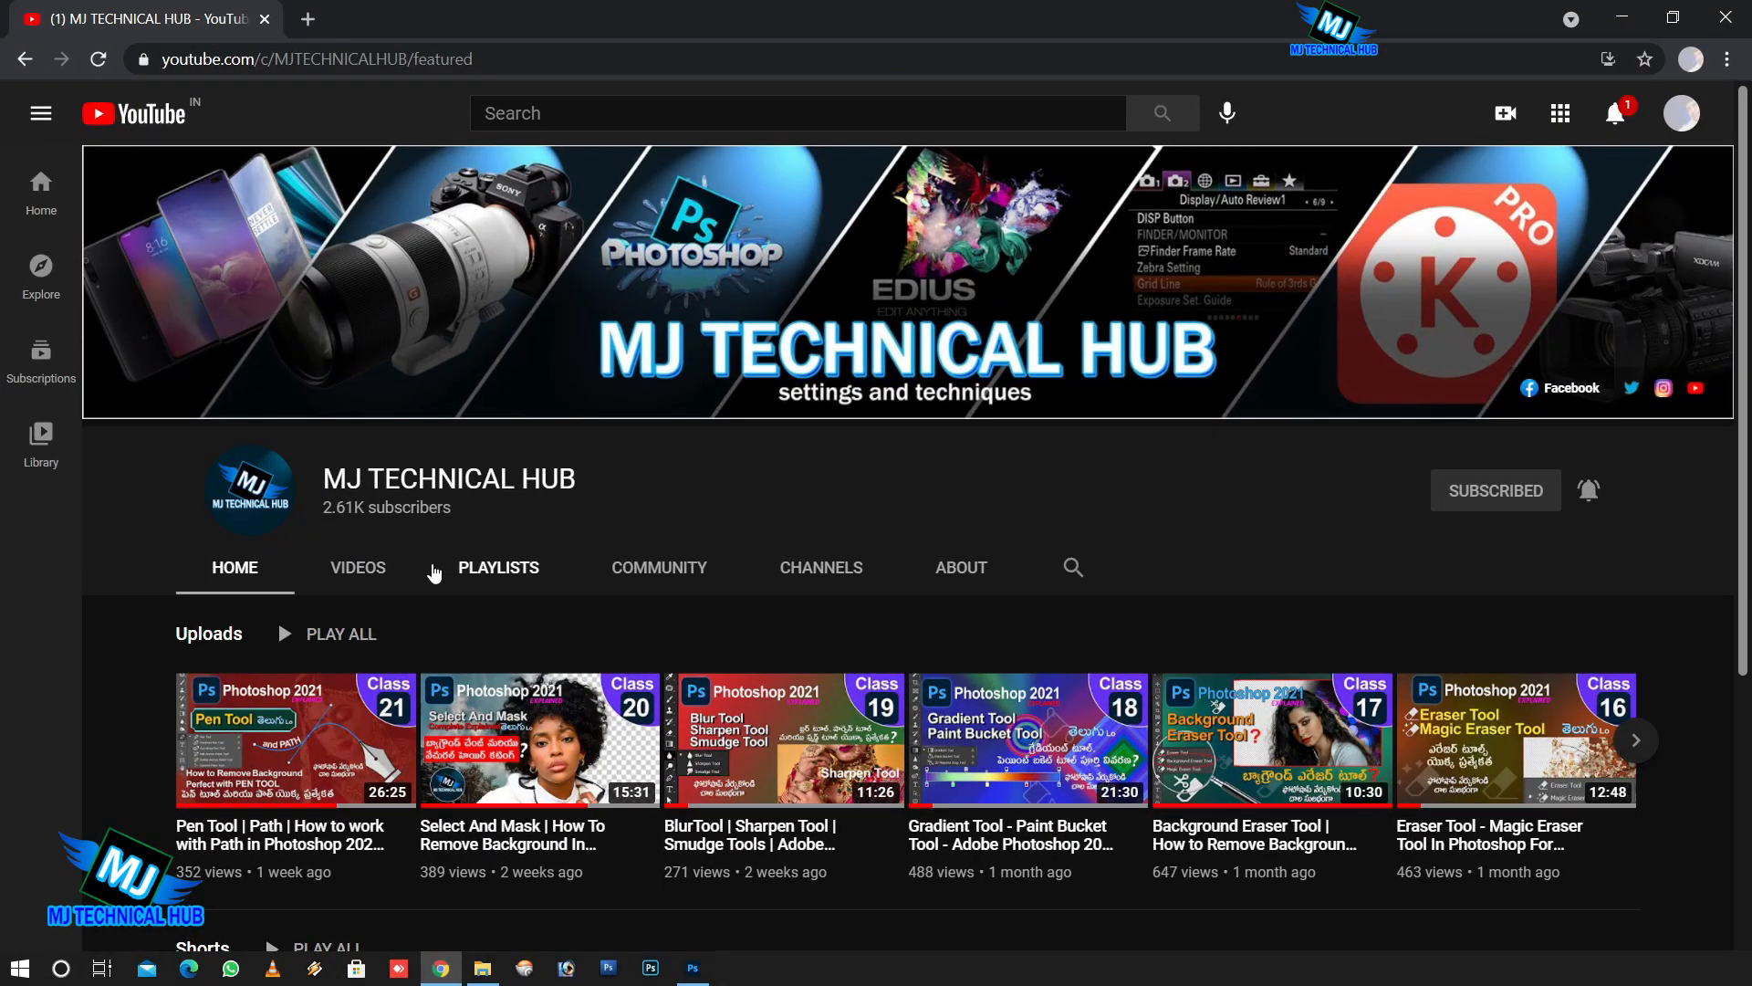
# Switch to the browser and view the full "Photoshop for Beginners in TELUGU 2021" playlist of the MJ TECHNICAL HUB channel.
pyautogui.click(497, 570)
pyautogui.scroll(-4, 560, 592)
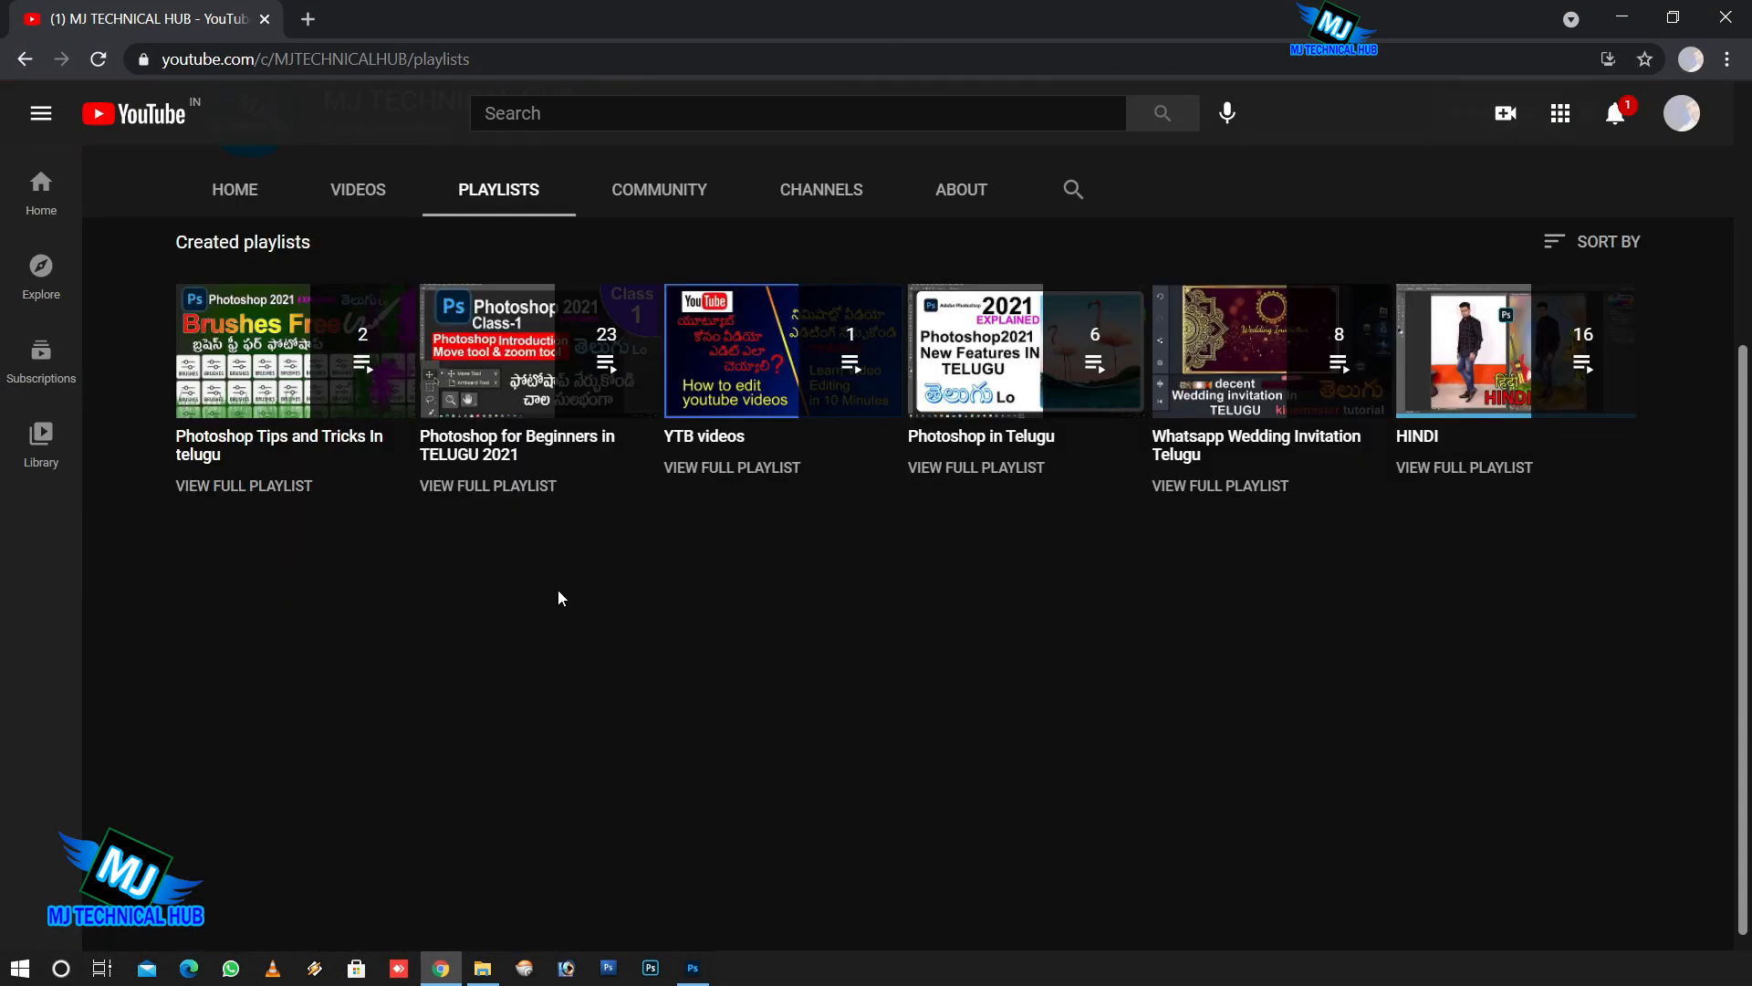
pyautogui.click(478, 485)
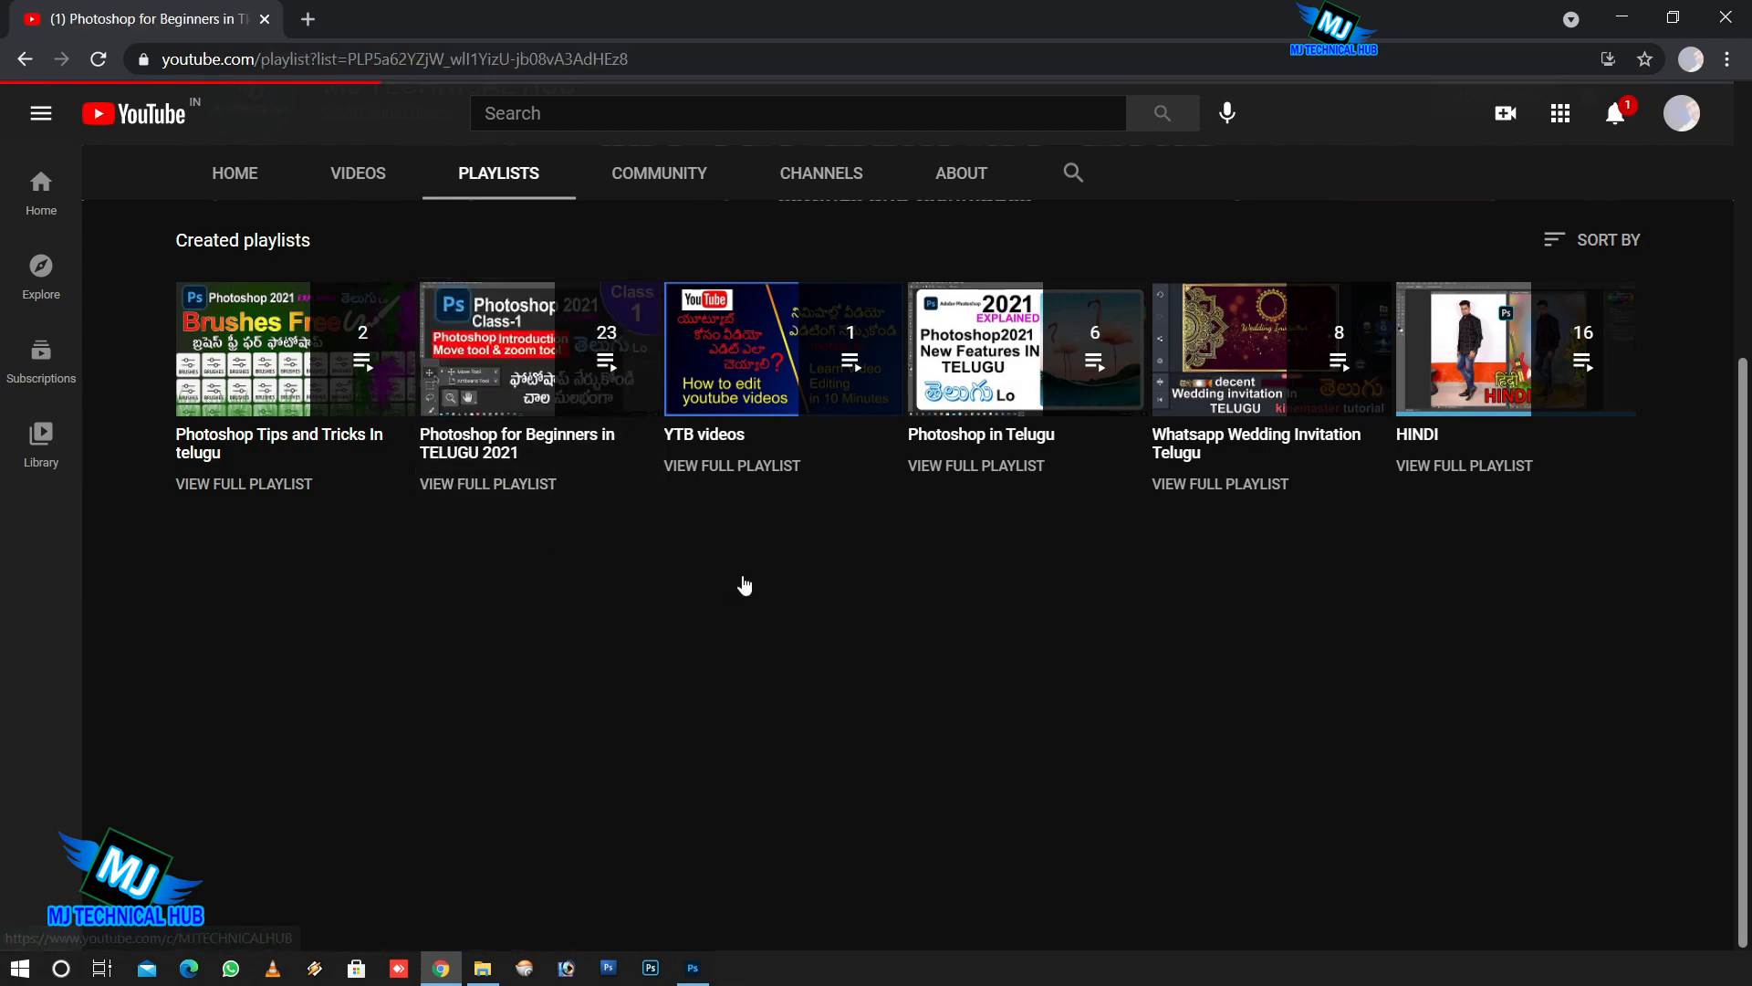
pyautogui.scroll(-7, 848, 393)
pyautogui.scroll(-1, 876, 420)
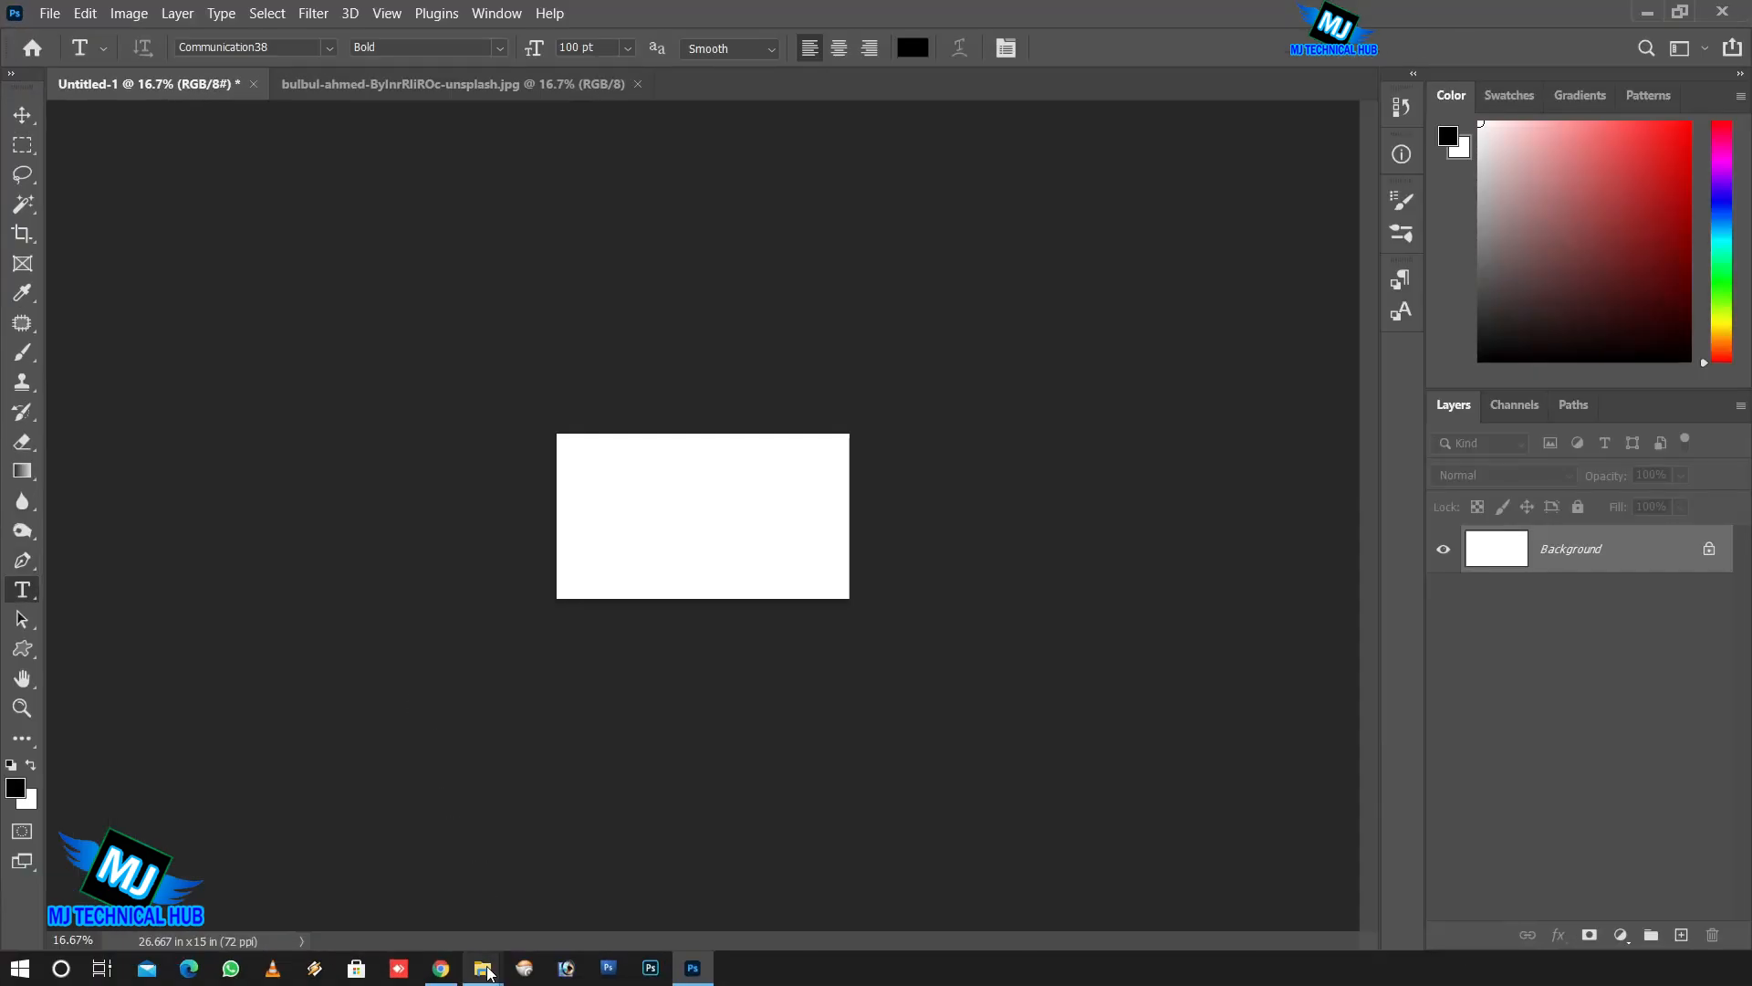
# Switch to File Explorer and install the Easter Story font from the Scipt fonts folder.
pyautogui.moveTo(486, 964)
pyautogui.click(451, 867)
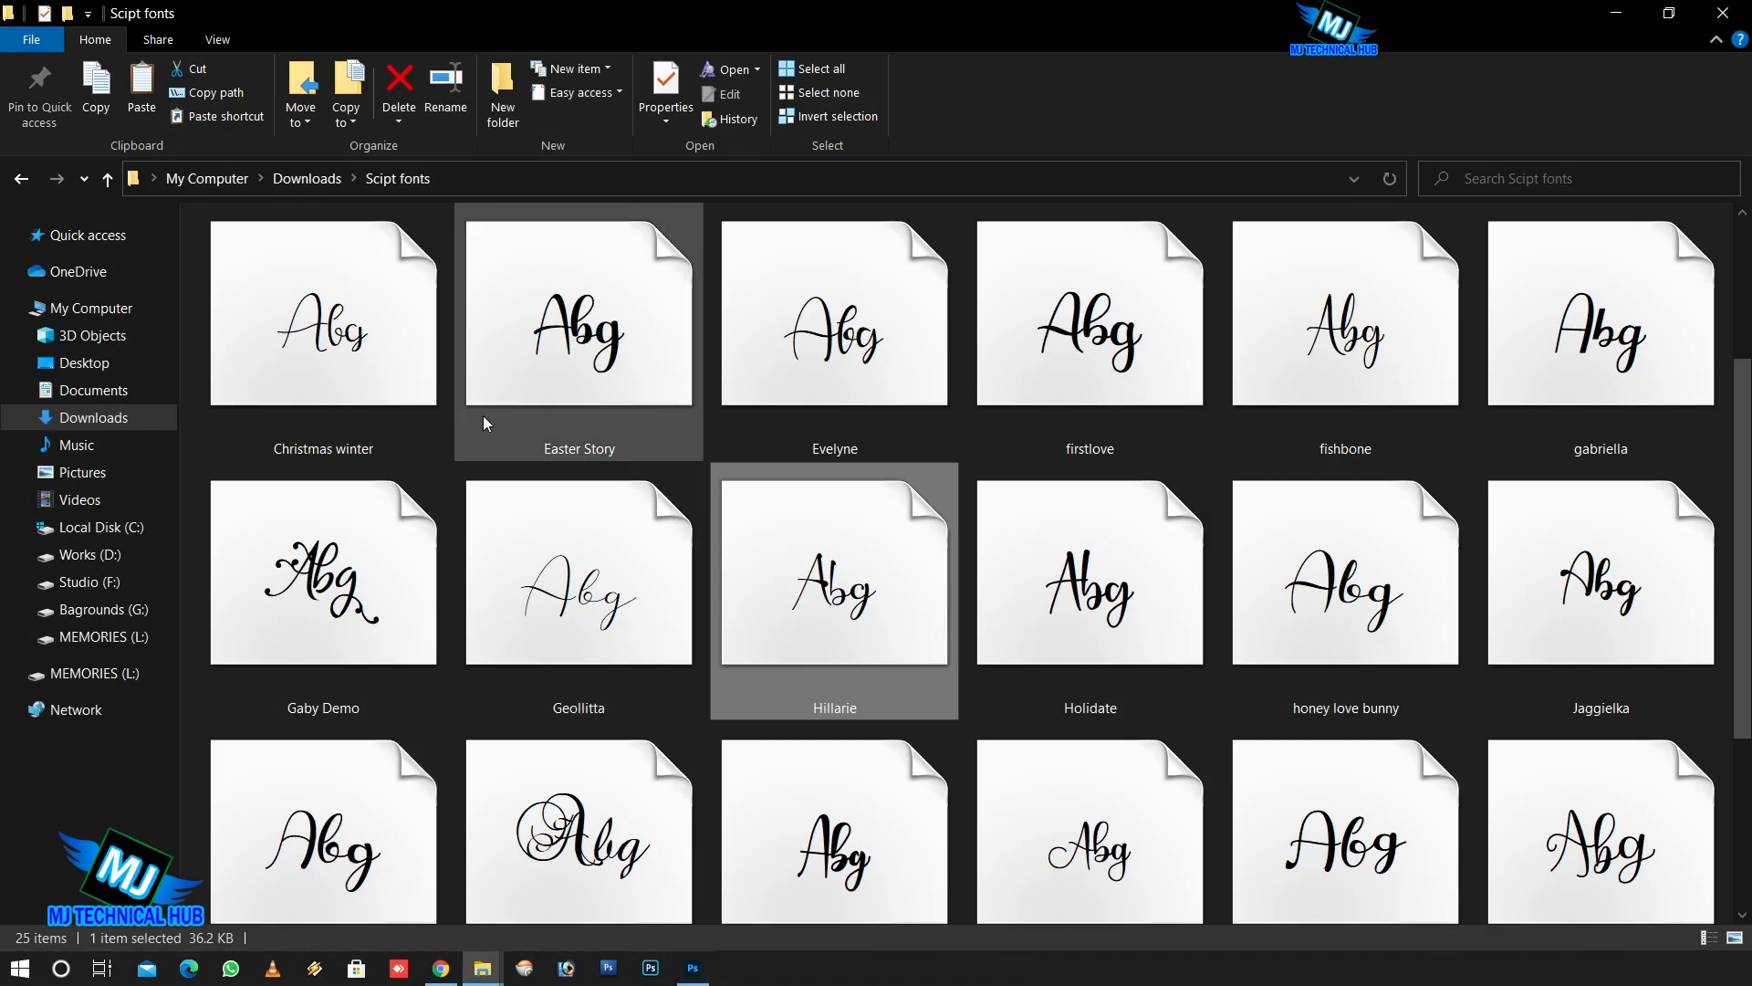
pyautogui.scroll(-3, 489, 407)
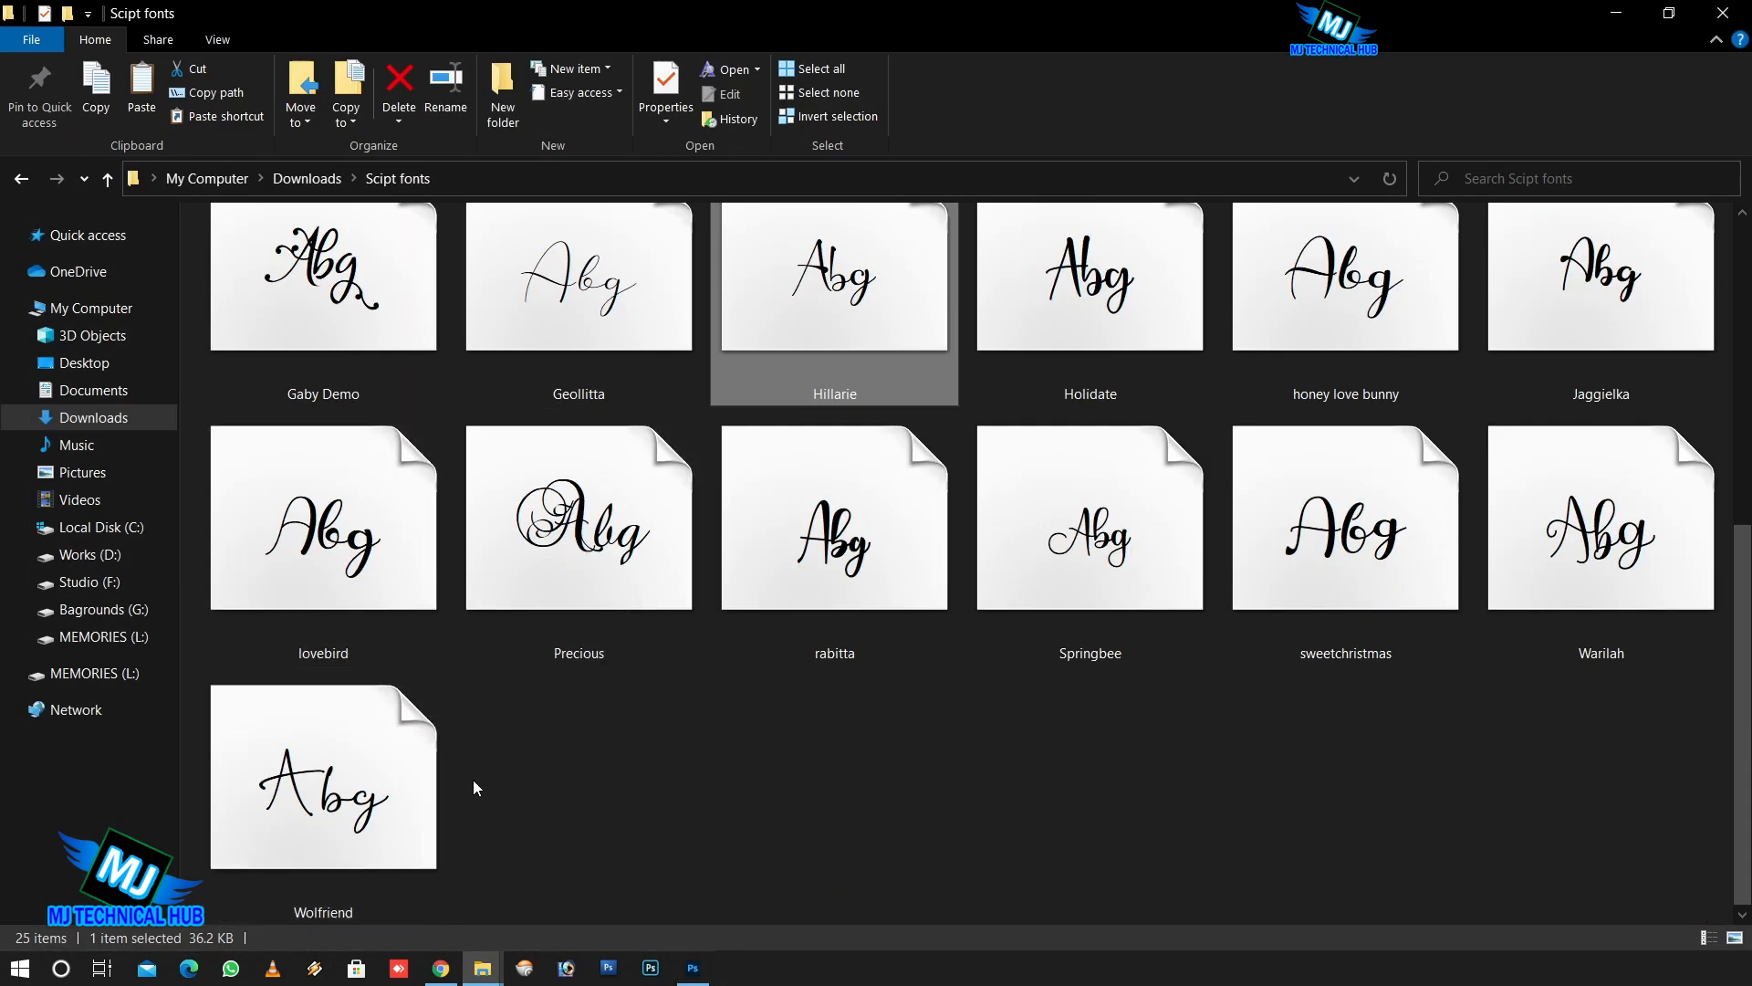
pyautogui.scroll(5, 606, 676)
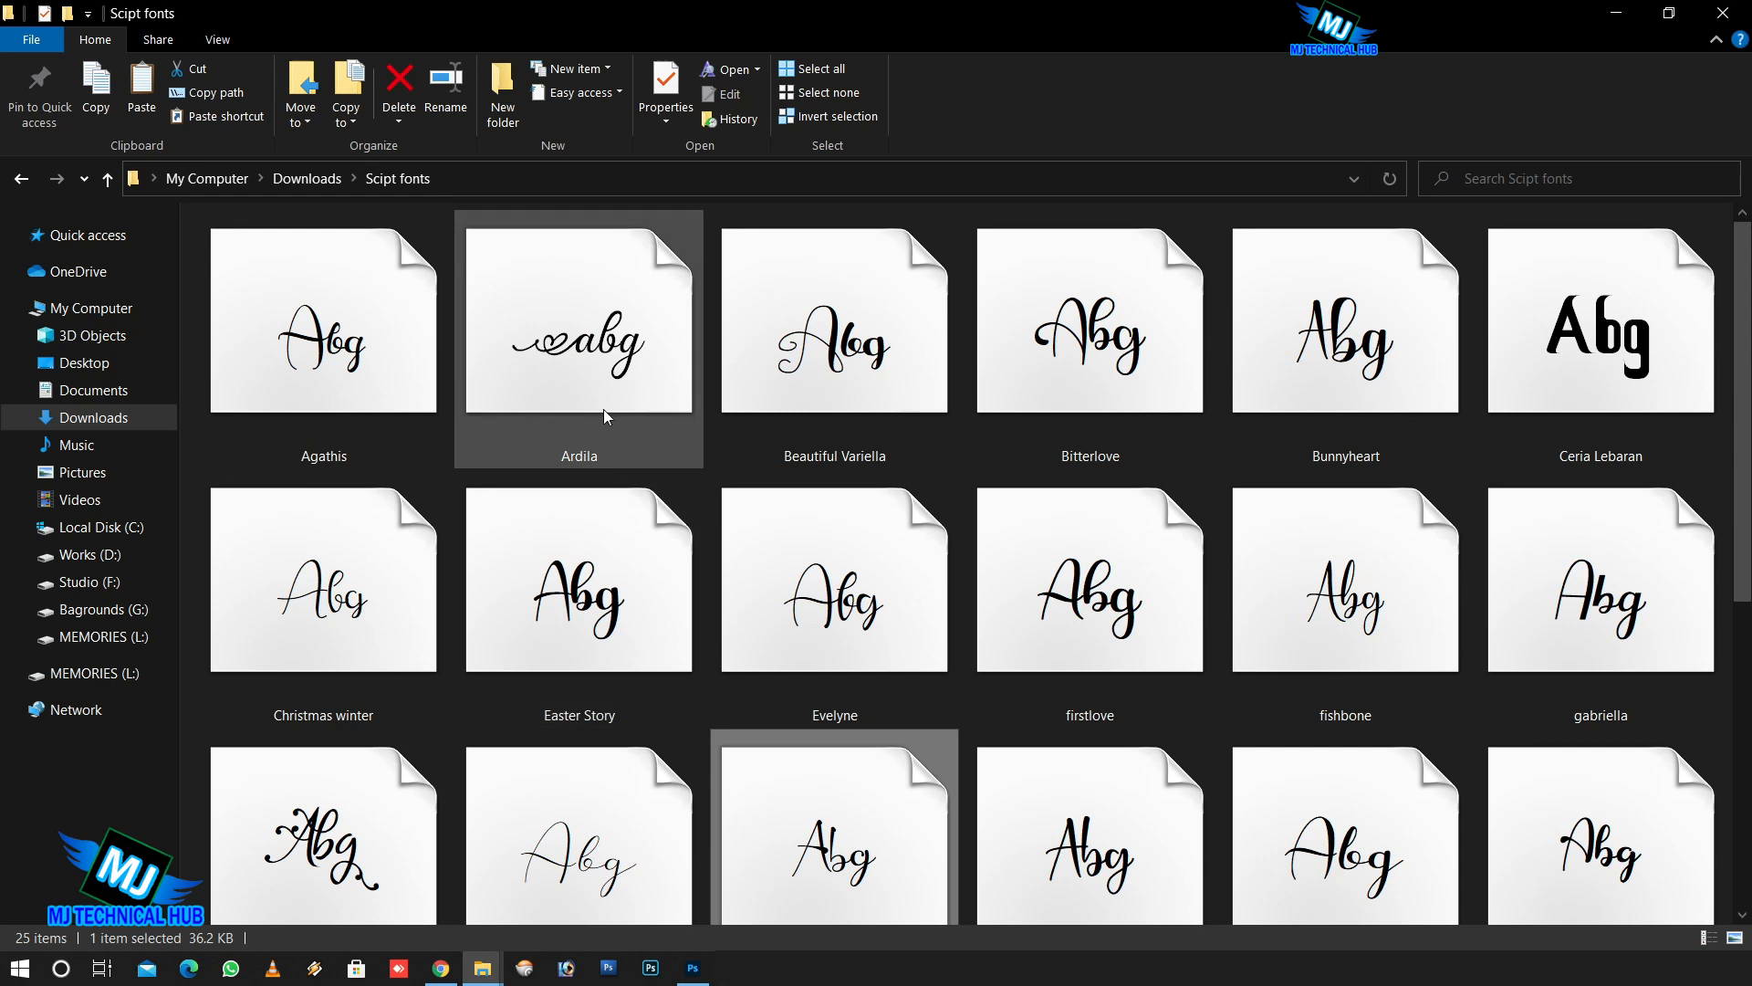
pyautogui.scroll(-1, 604, 409)
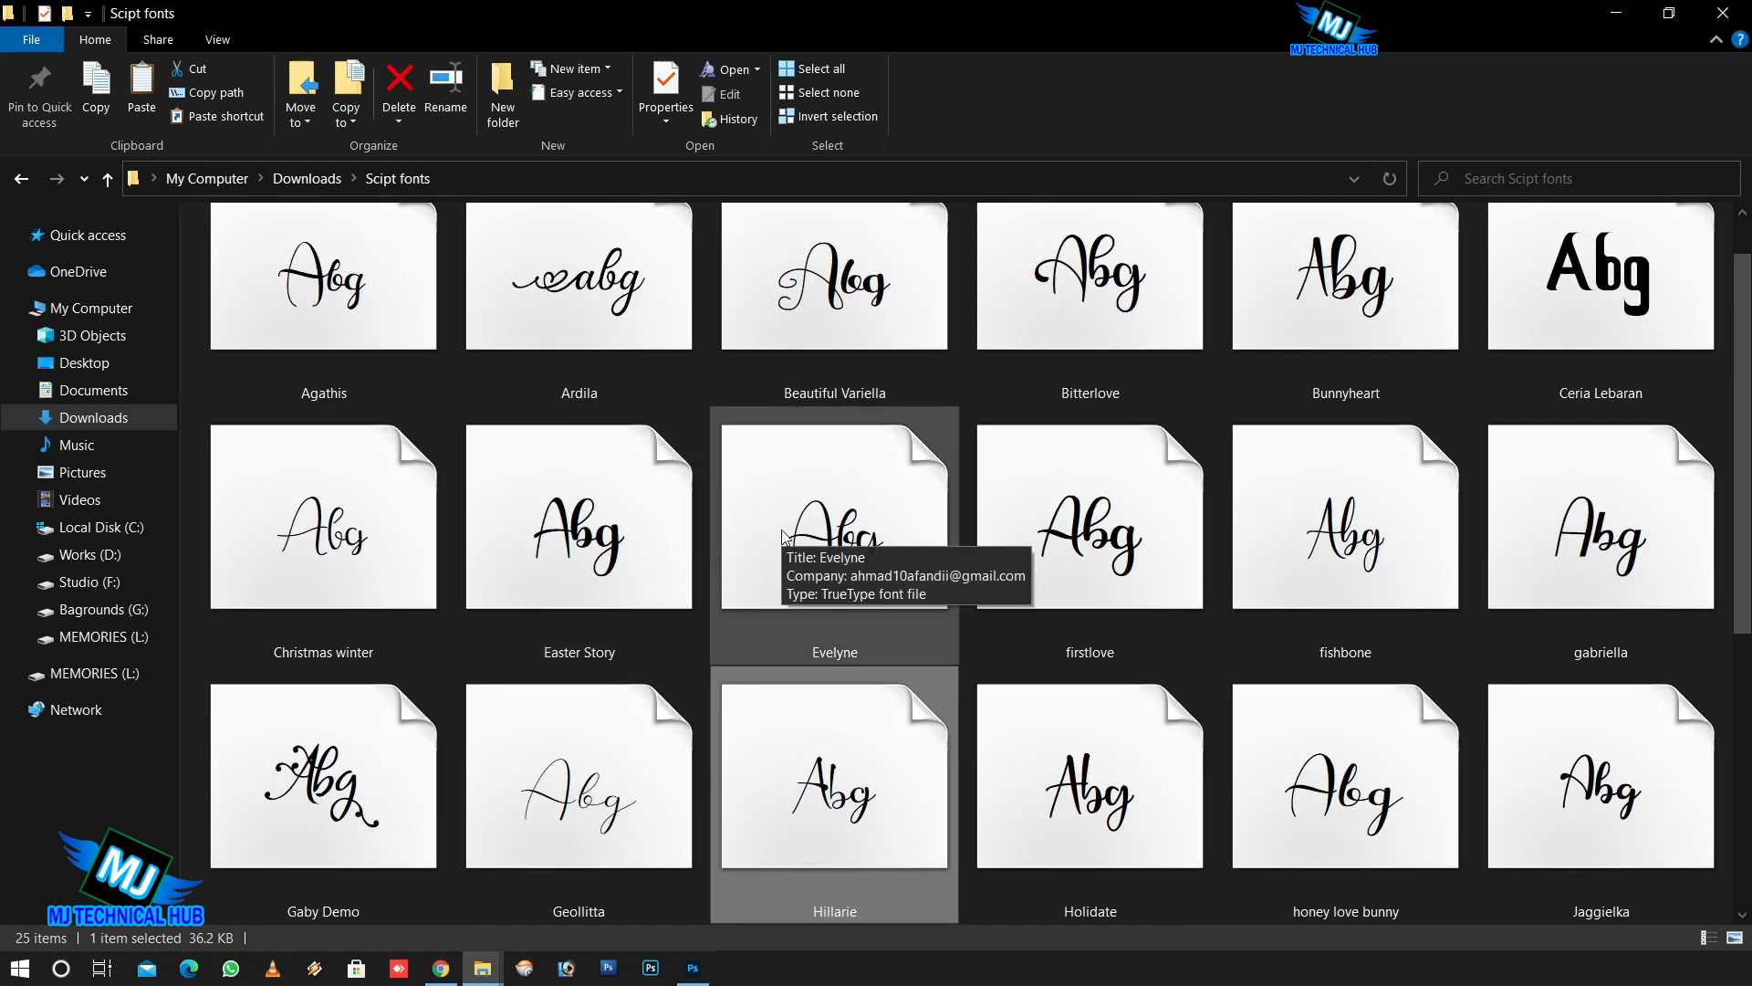
pyautogui.scroll(-8, 781, 536)
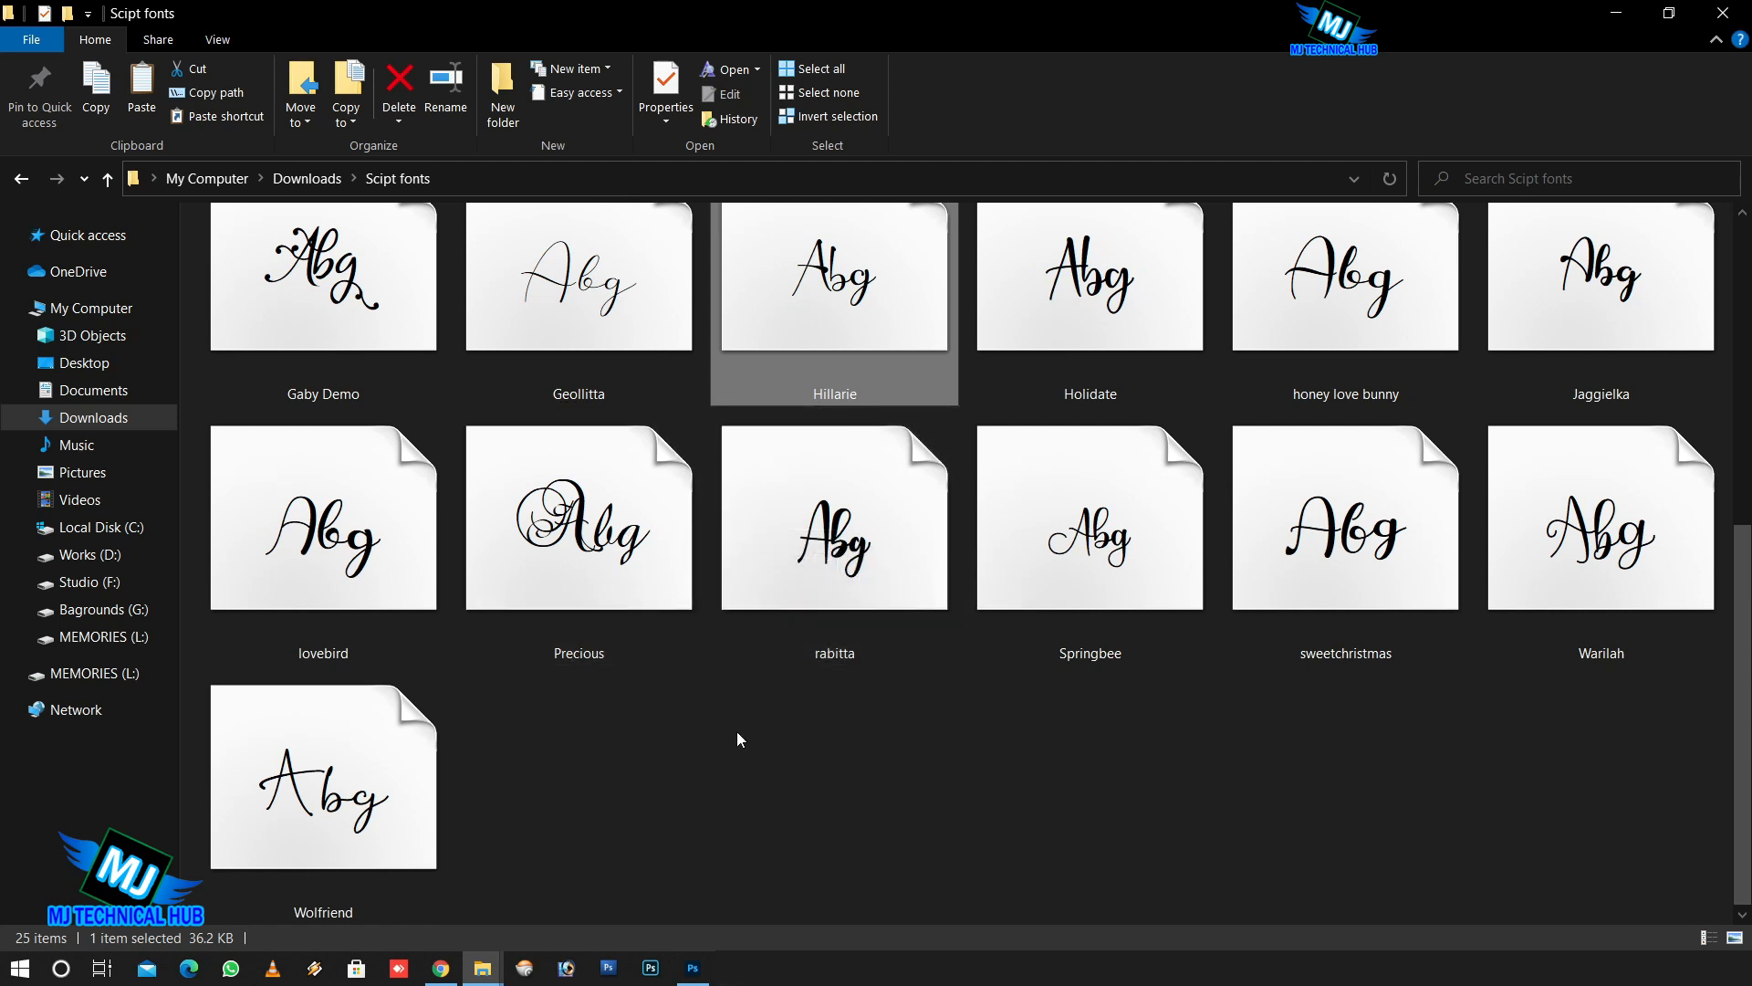
pyautogui.scroll(8, 737, 731)
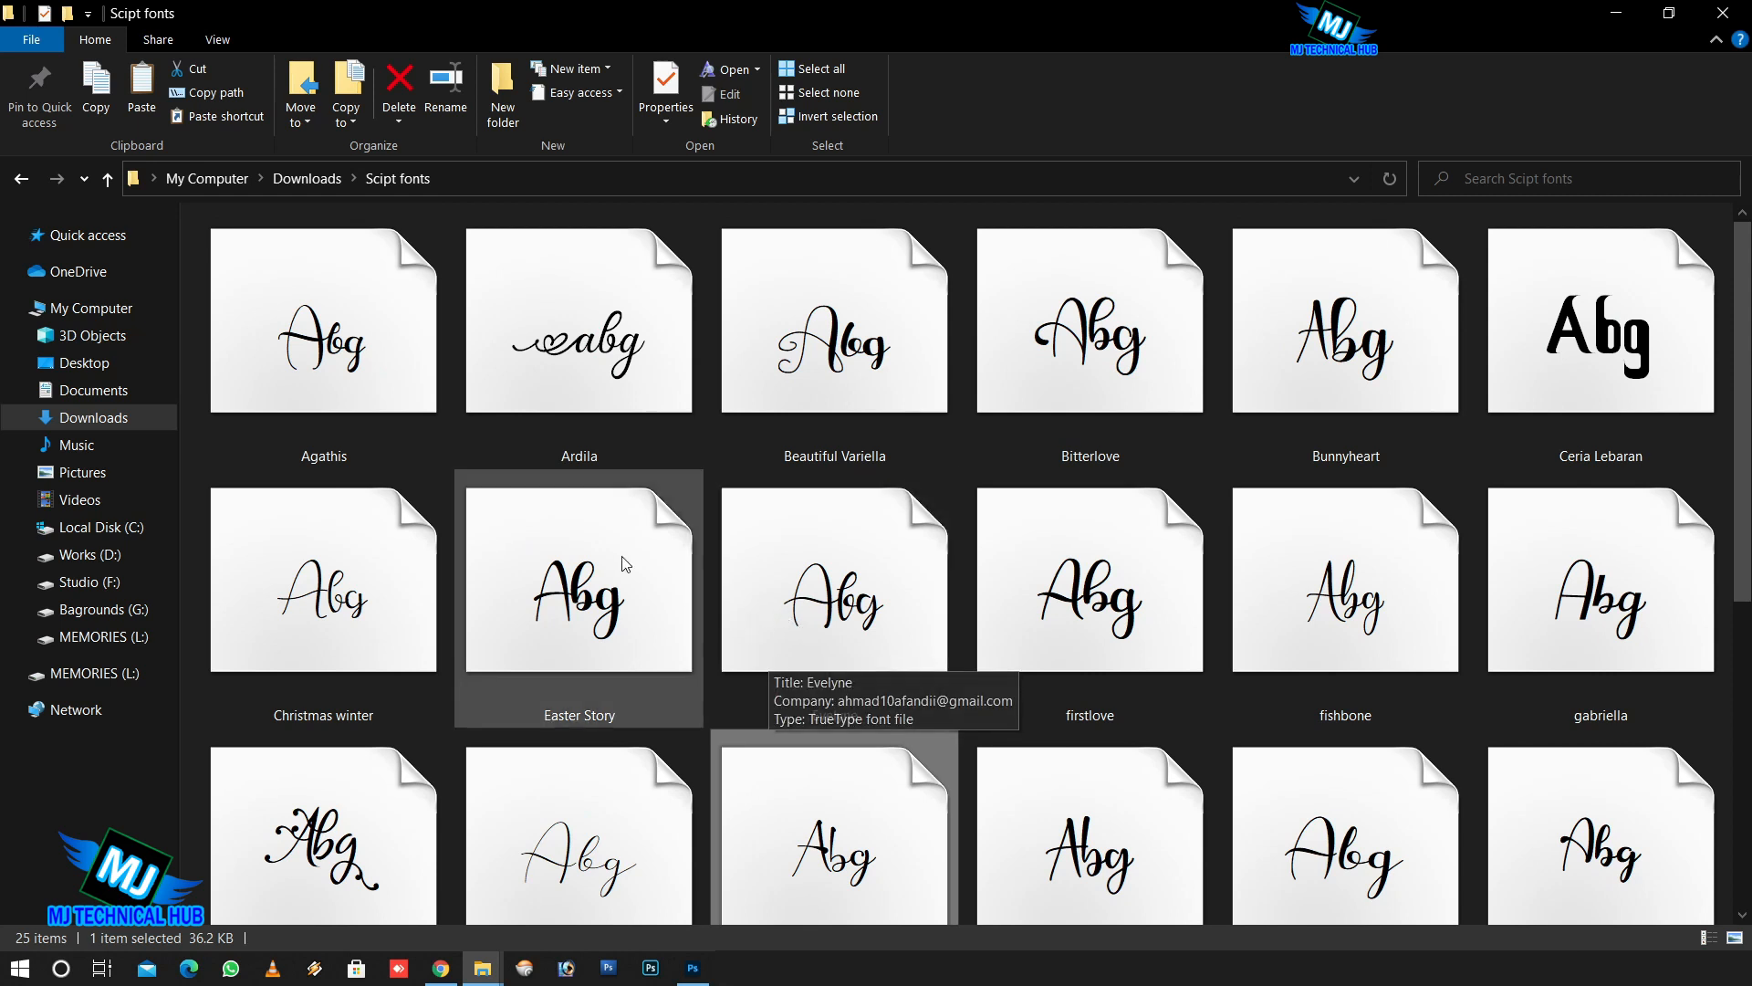
pyautogui.doubleClick(599, 565)
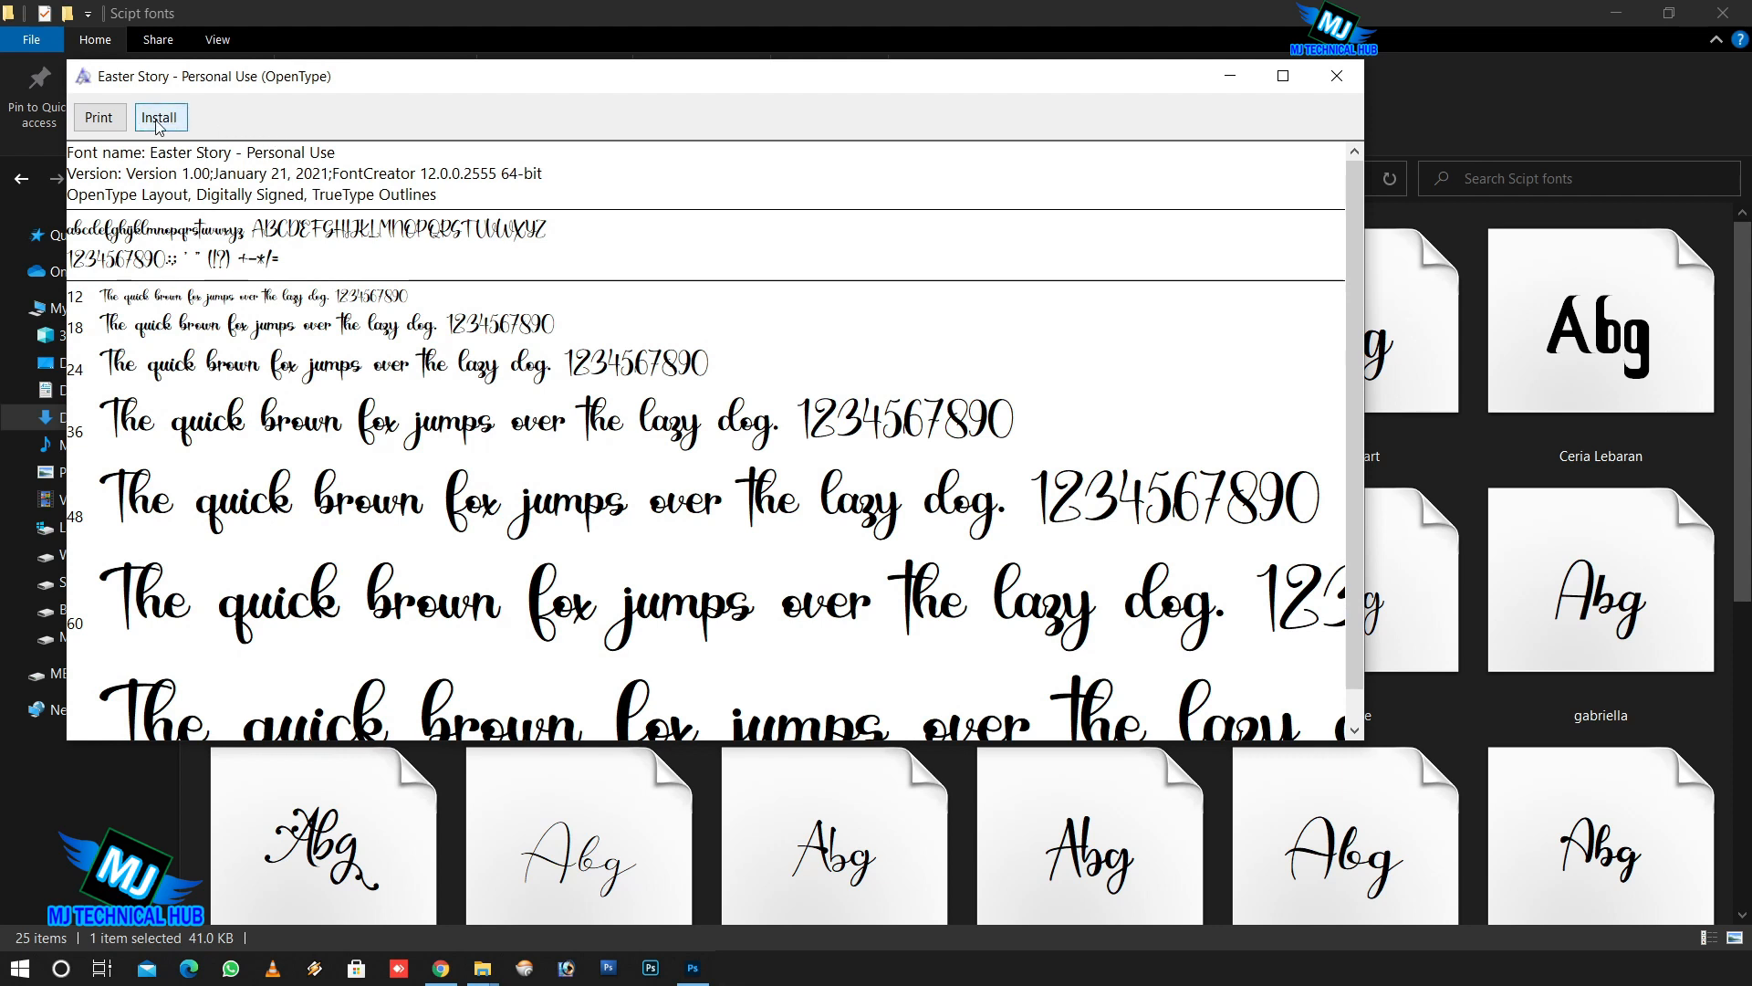
pyautogui.click(159, 119)
# Switch to Photoshop, add the horizontal text "TEXT TOOL" at 150 pt on the upper half of the canvas, and shift it slightly down and right.
pyautogui.click(692, 969)
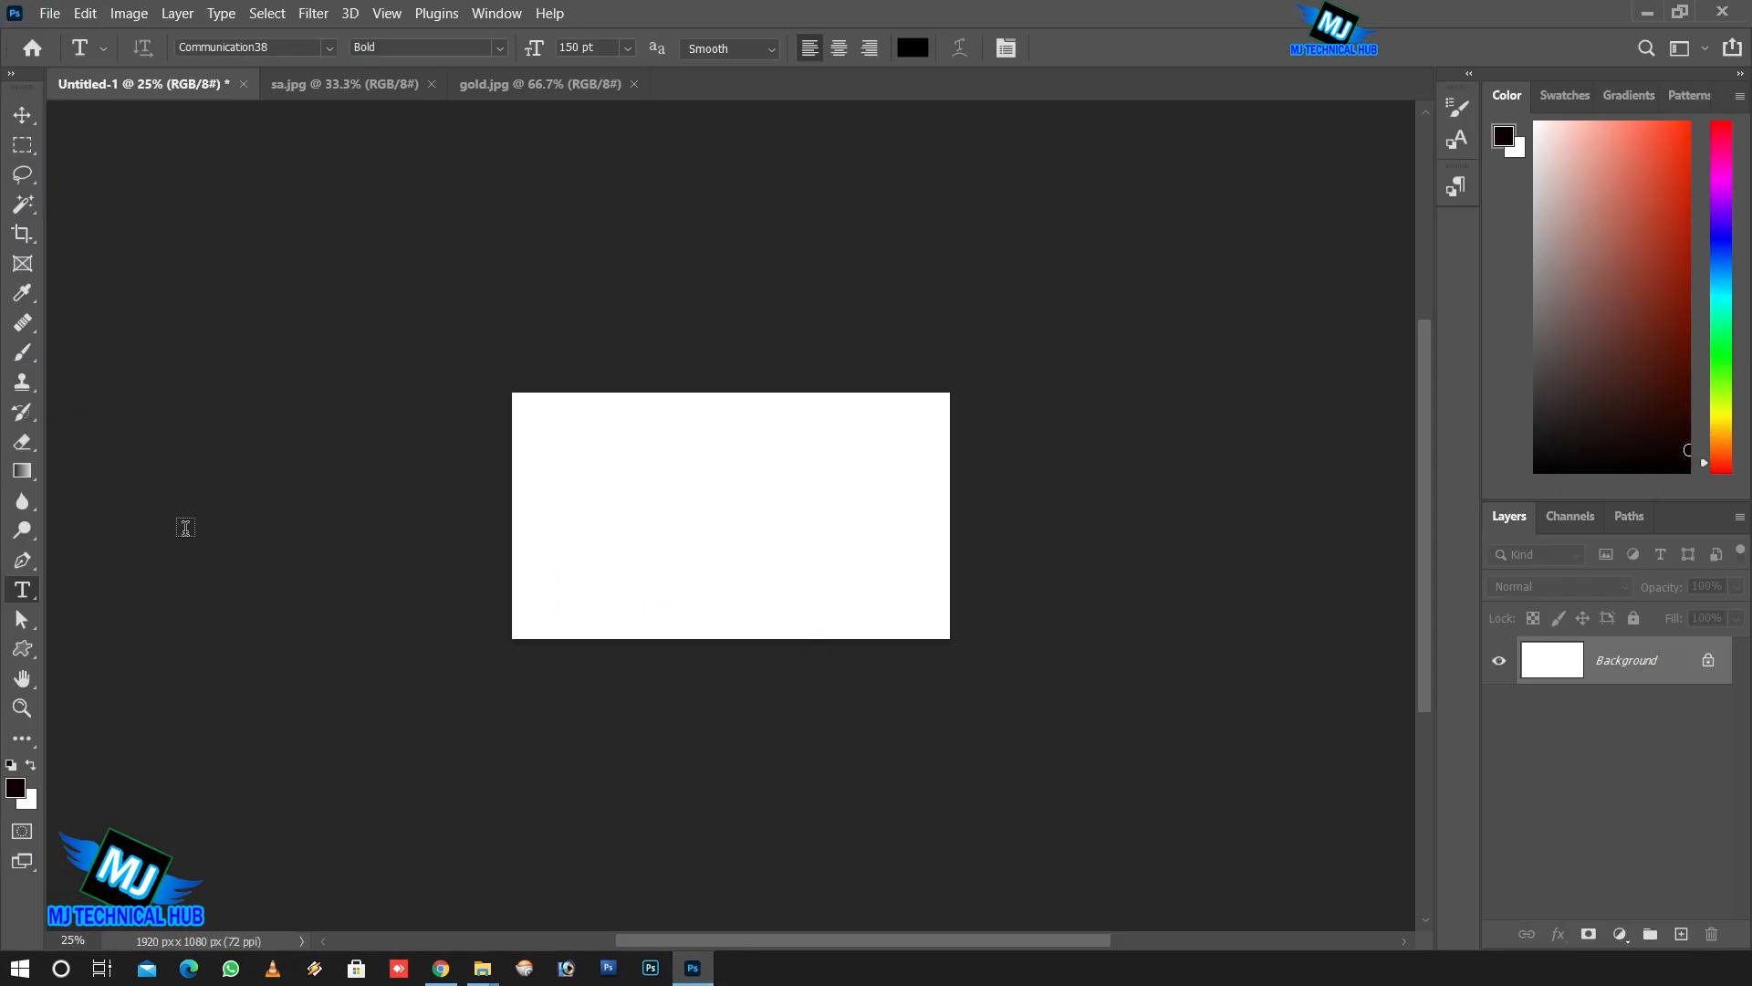
pyautogui.rightClick(29, 591)
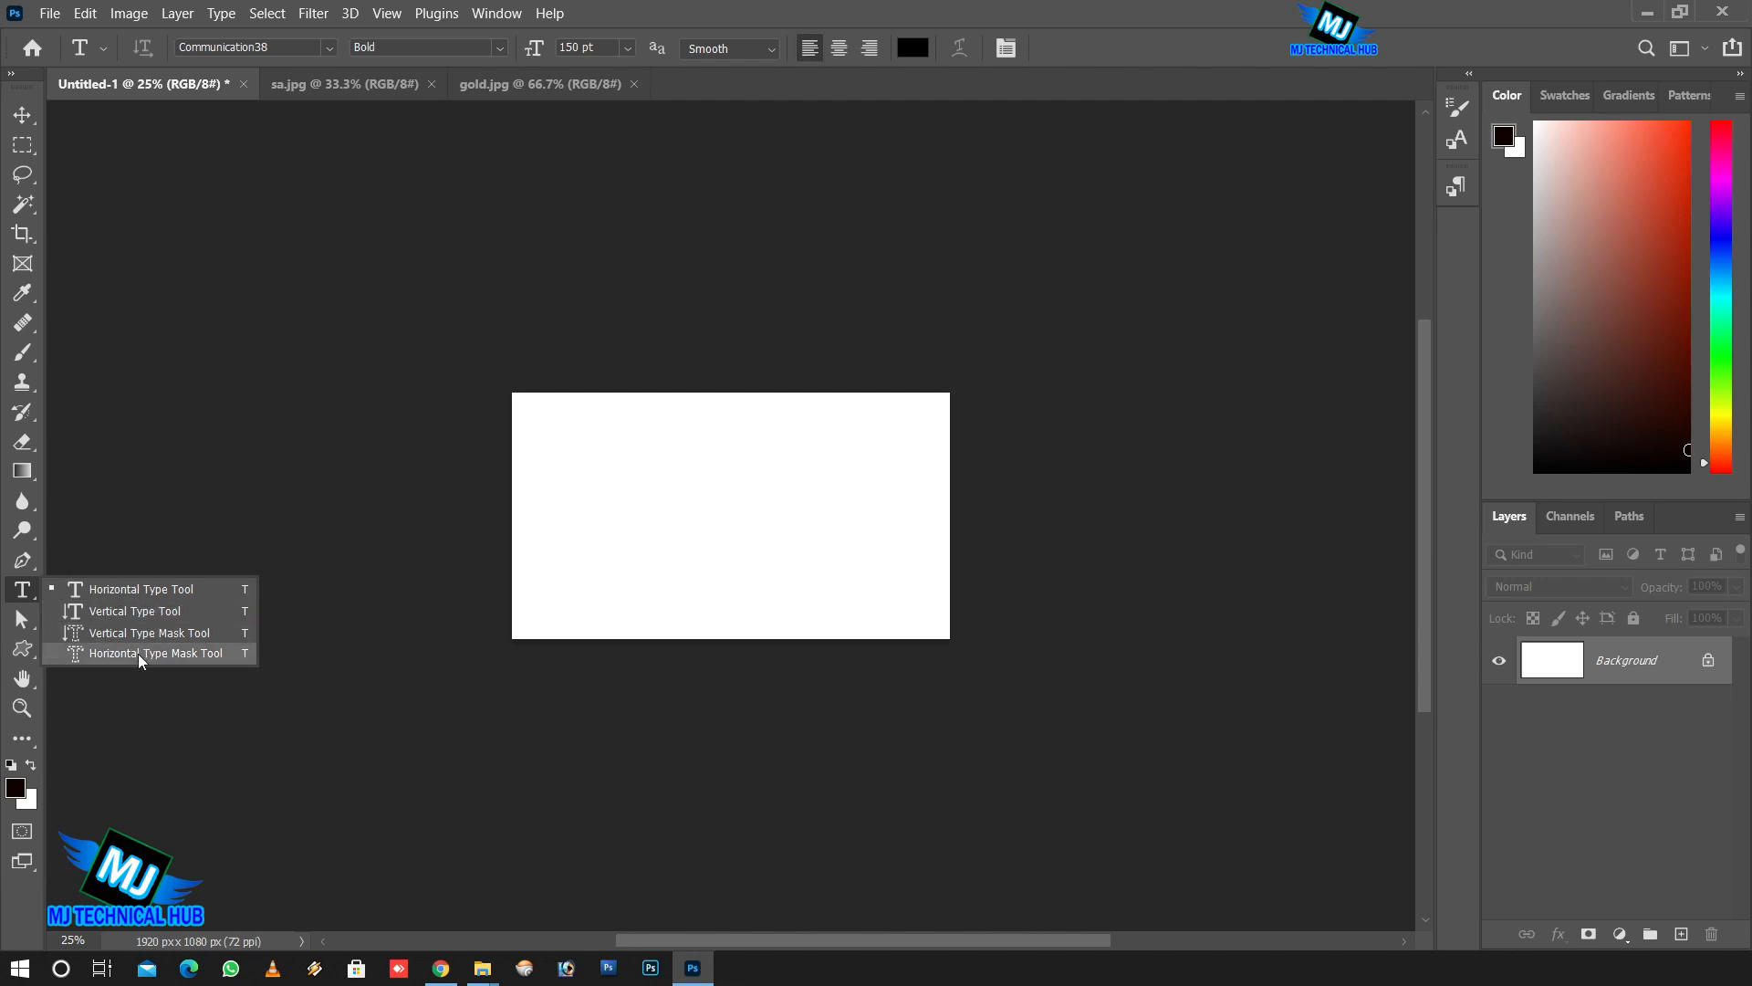
pyautogui.click(119, 593)
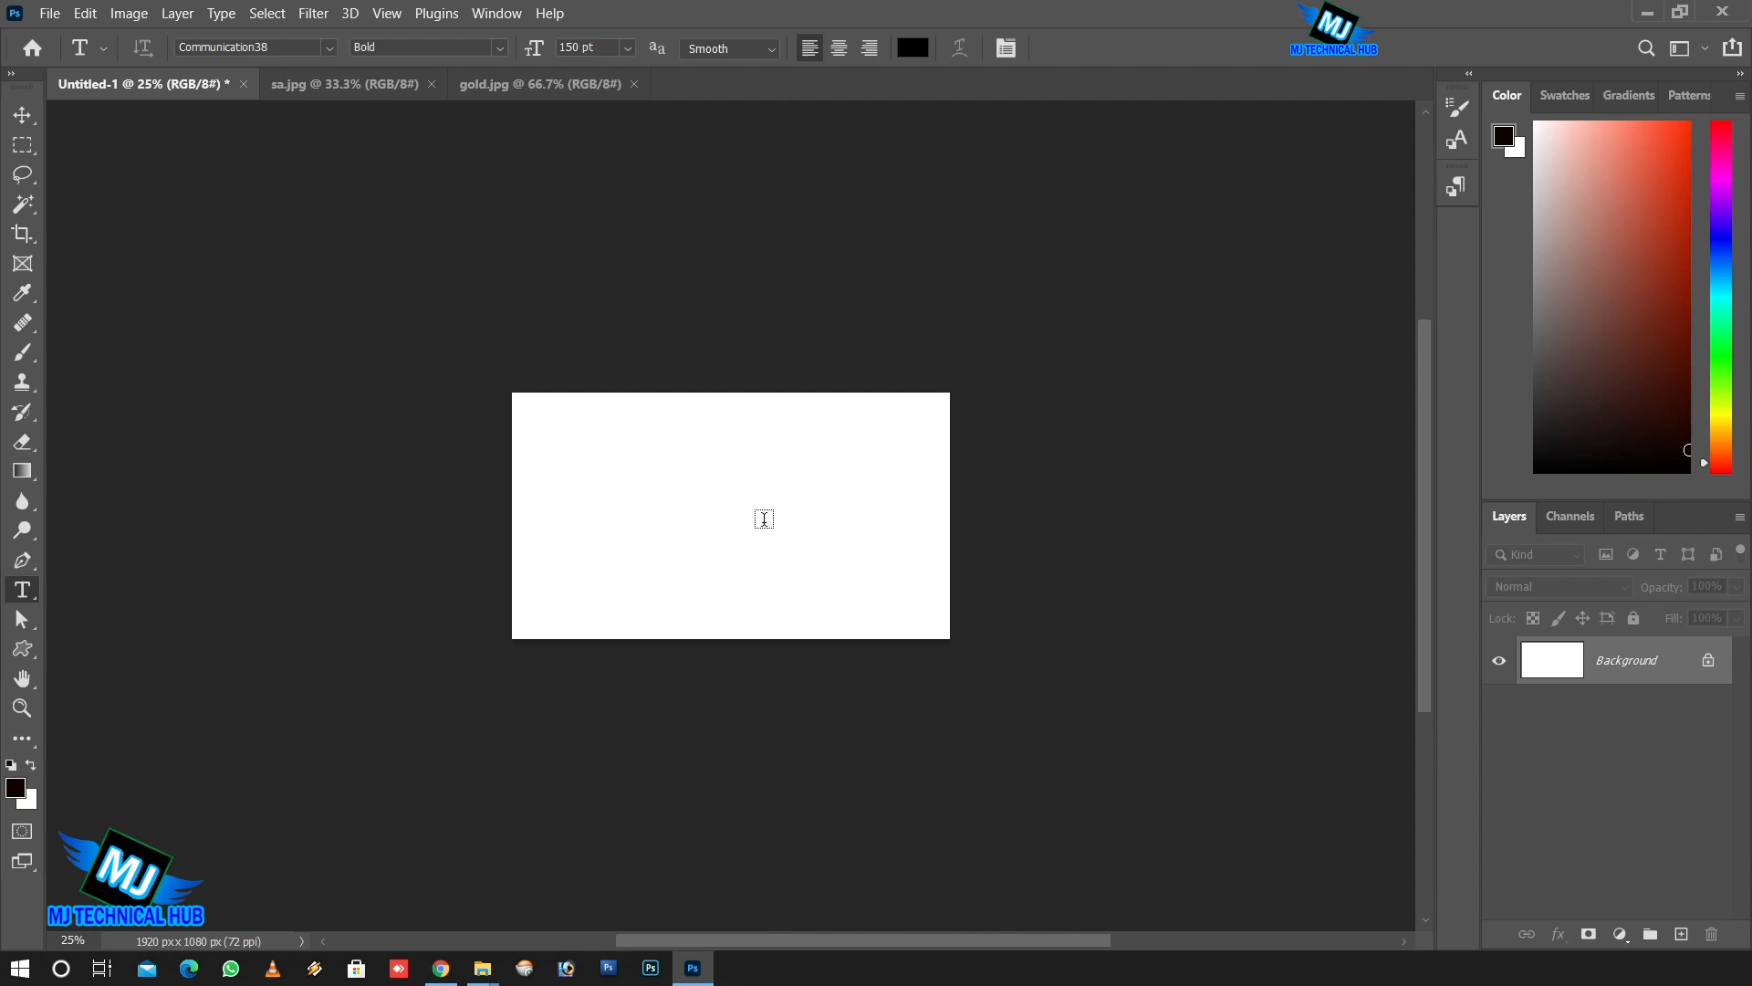
pyautogui.rightClick(647, 486)
pyautogui.click(685, 490)
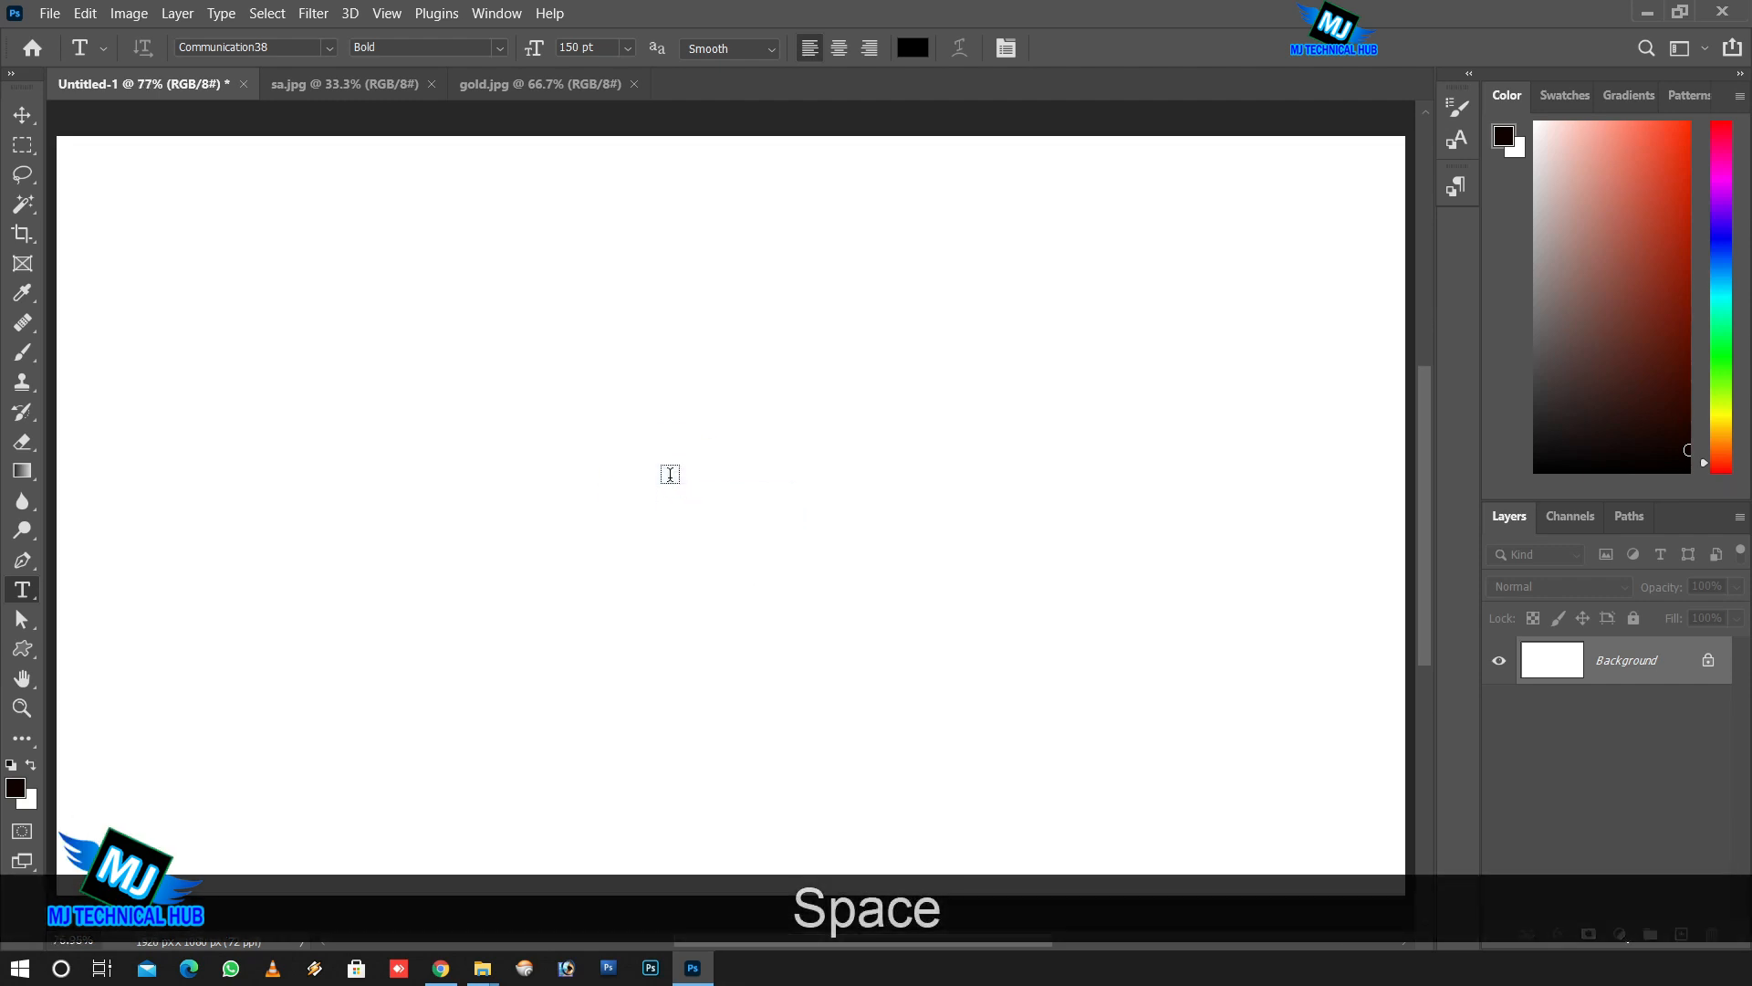
pyautogui.click(458, 417)
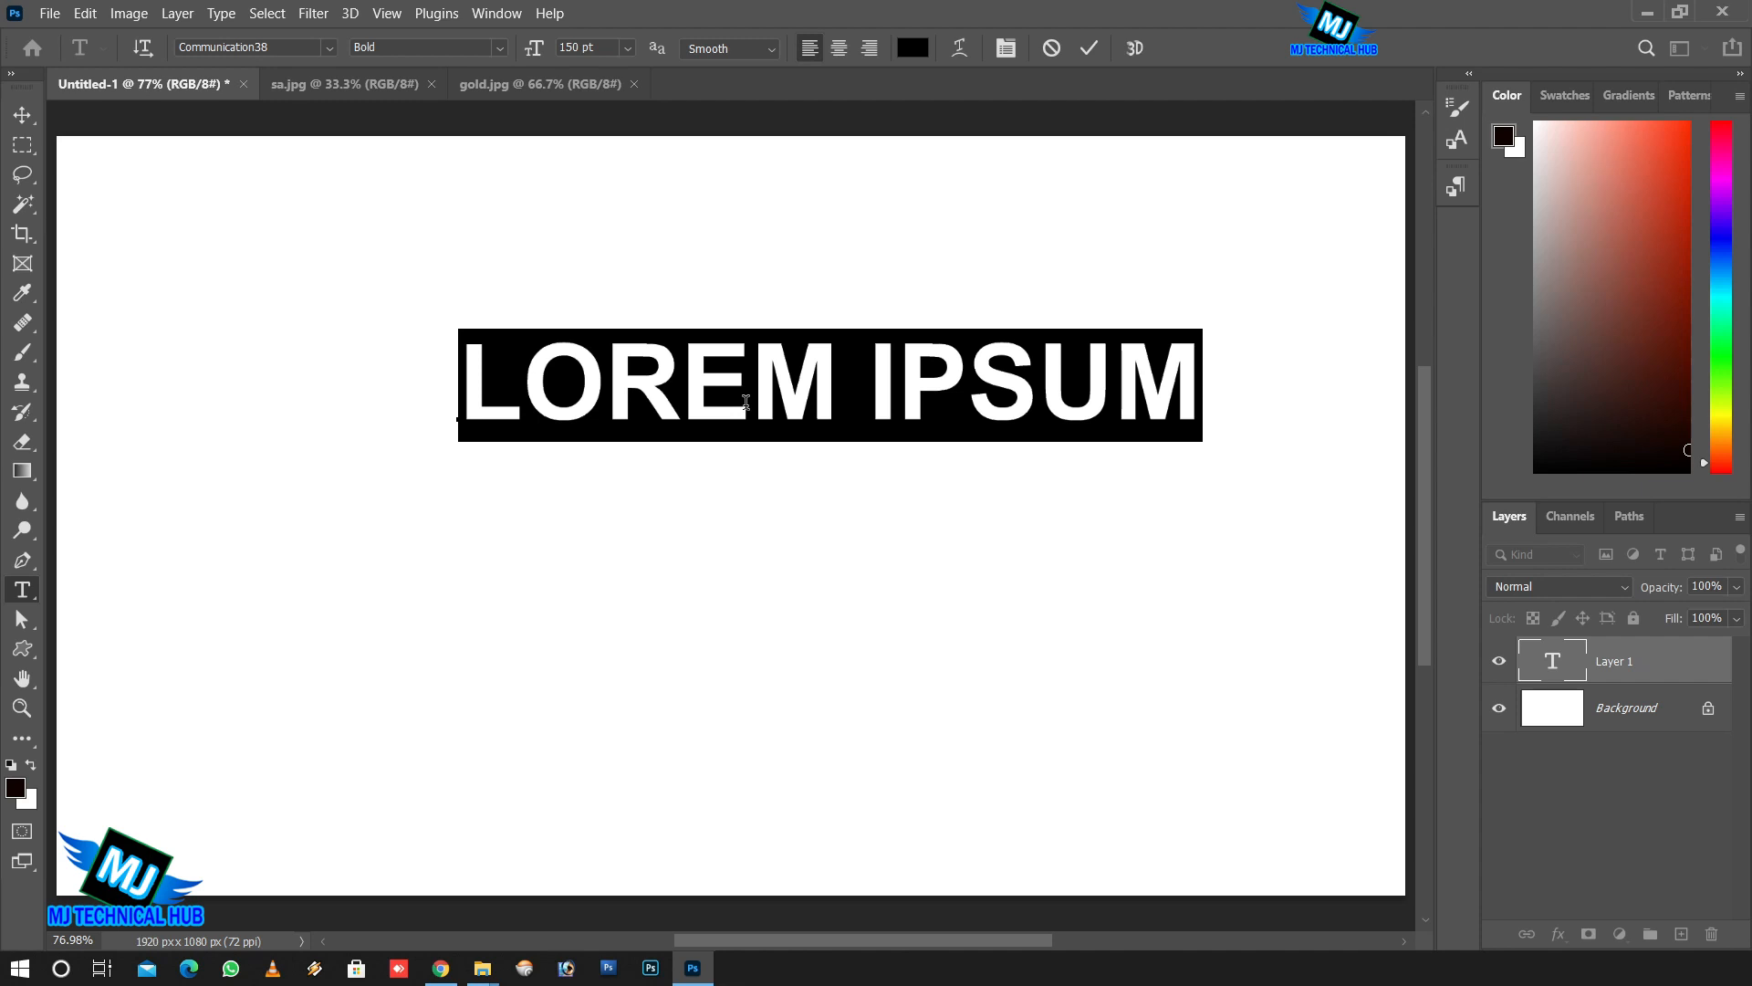
pyautogui.write('TEX')
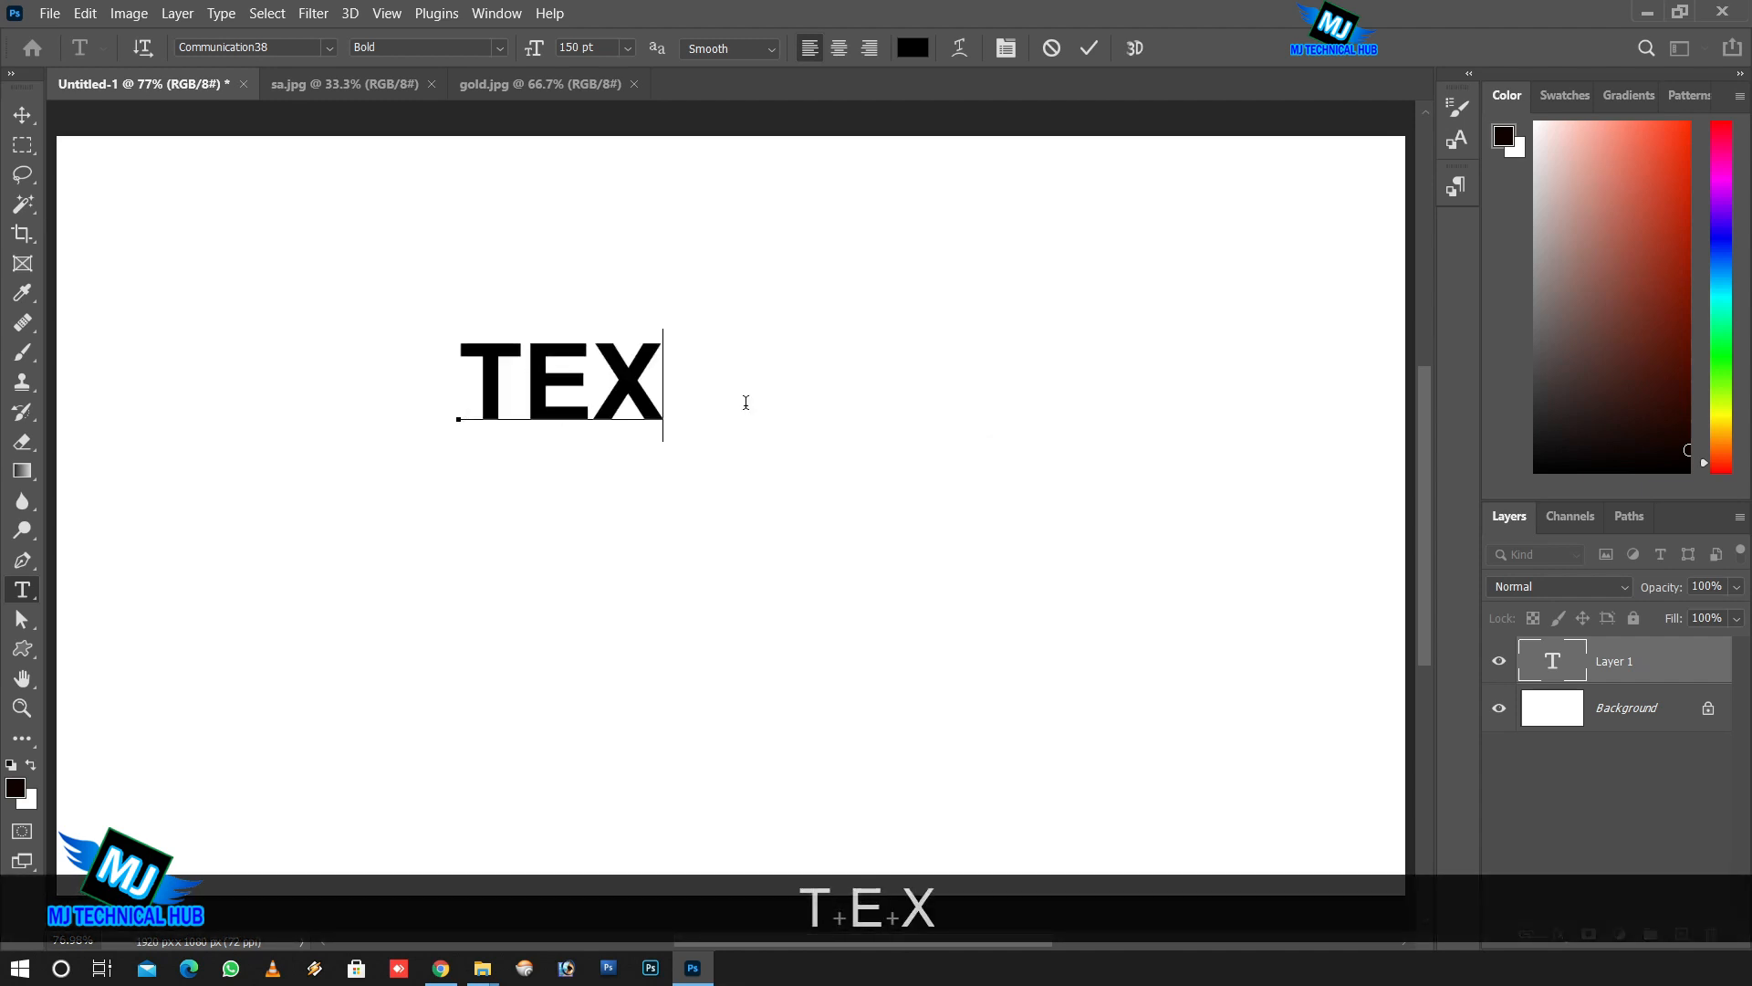
pyautogui.write('T TOOL')
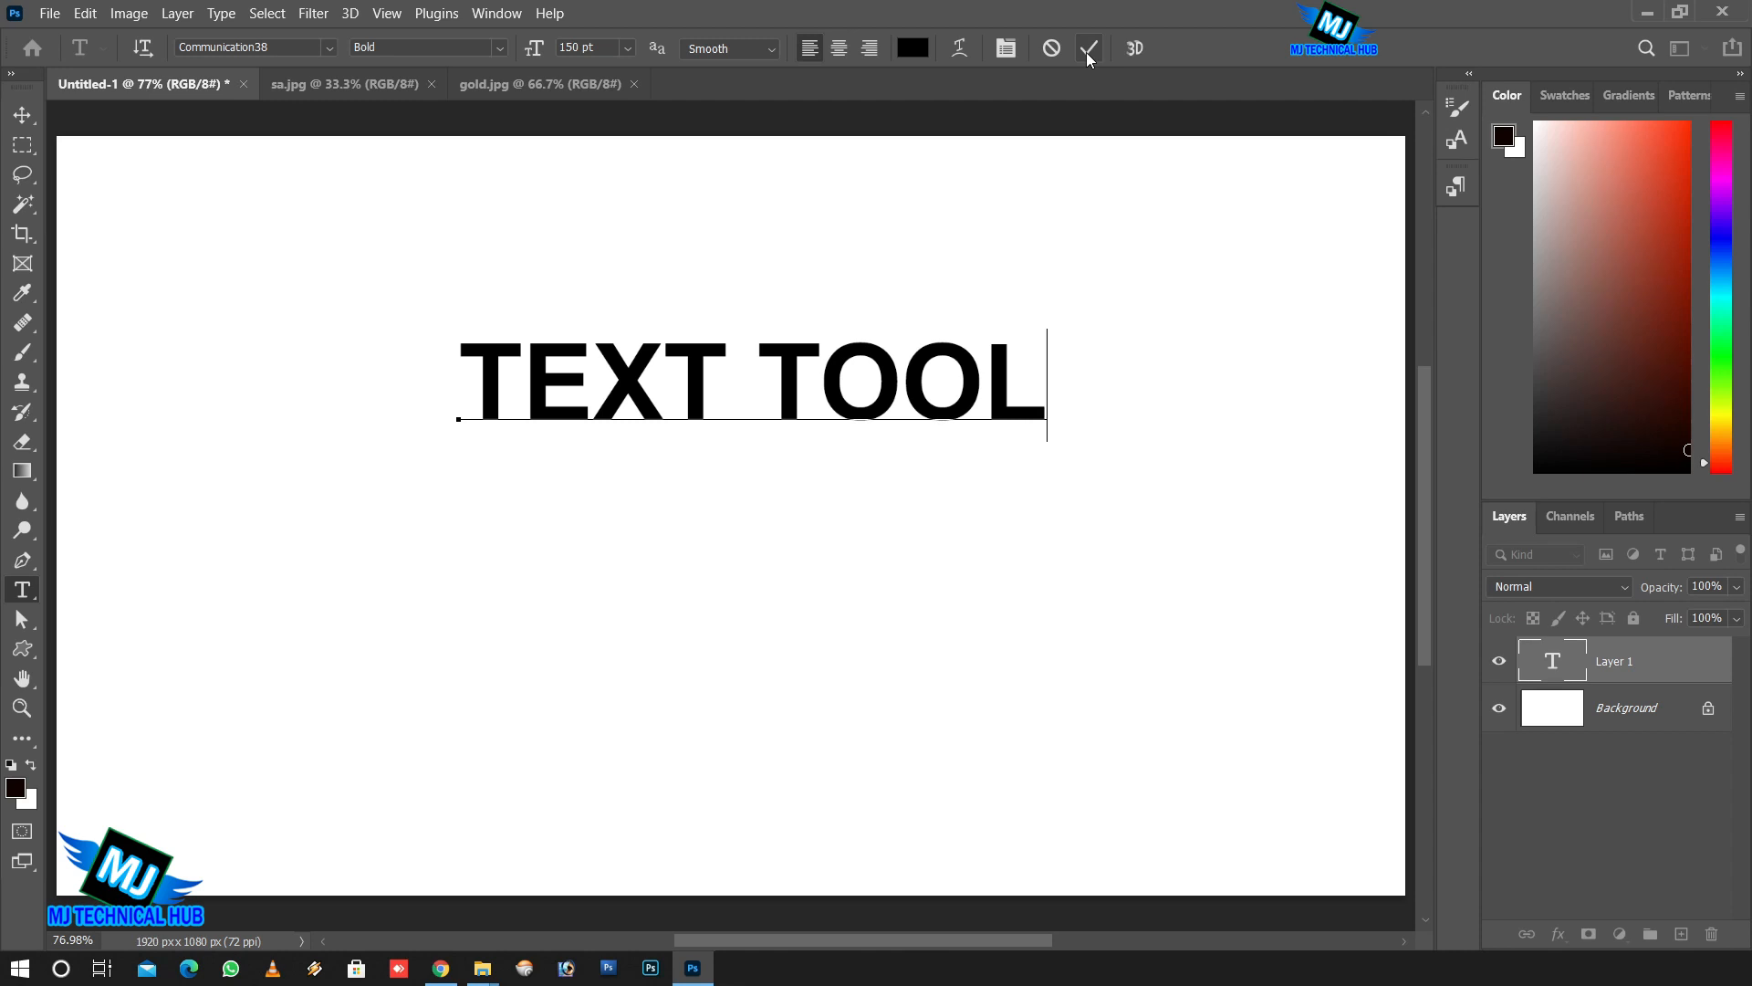
pyautogui.click(20, 116)
pyautogui.moveTo(884, 367)
pyautogui.mouseDown()
pyautogui.moveTo(860, 371)
pyautogui.moveTo(949, 358)
pyautogui.moveTo(903, 395)
pyautogui.mouseUp()
# Try a second line reading "IN" below TEXT TOOL, delete that line, and commit the text edit.
pyautogui.click(23, 590)
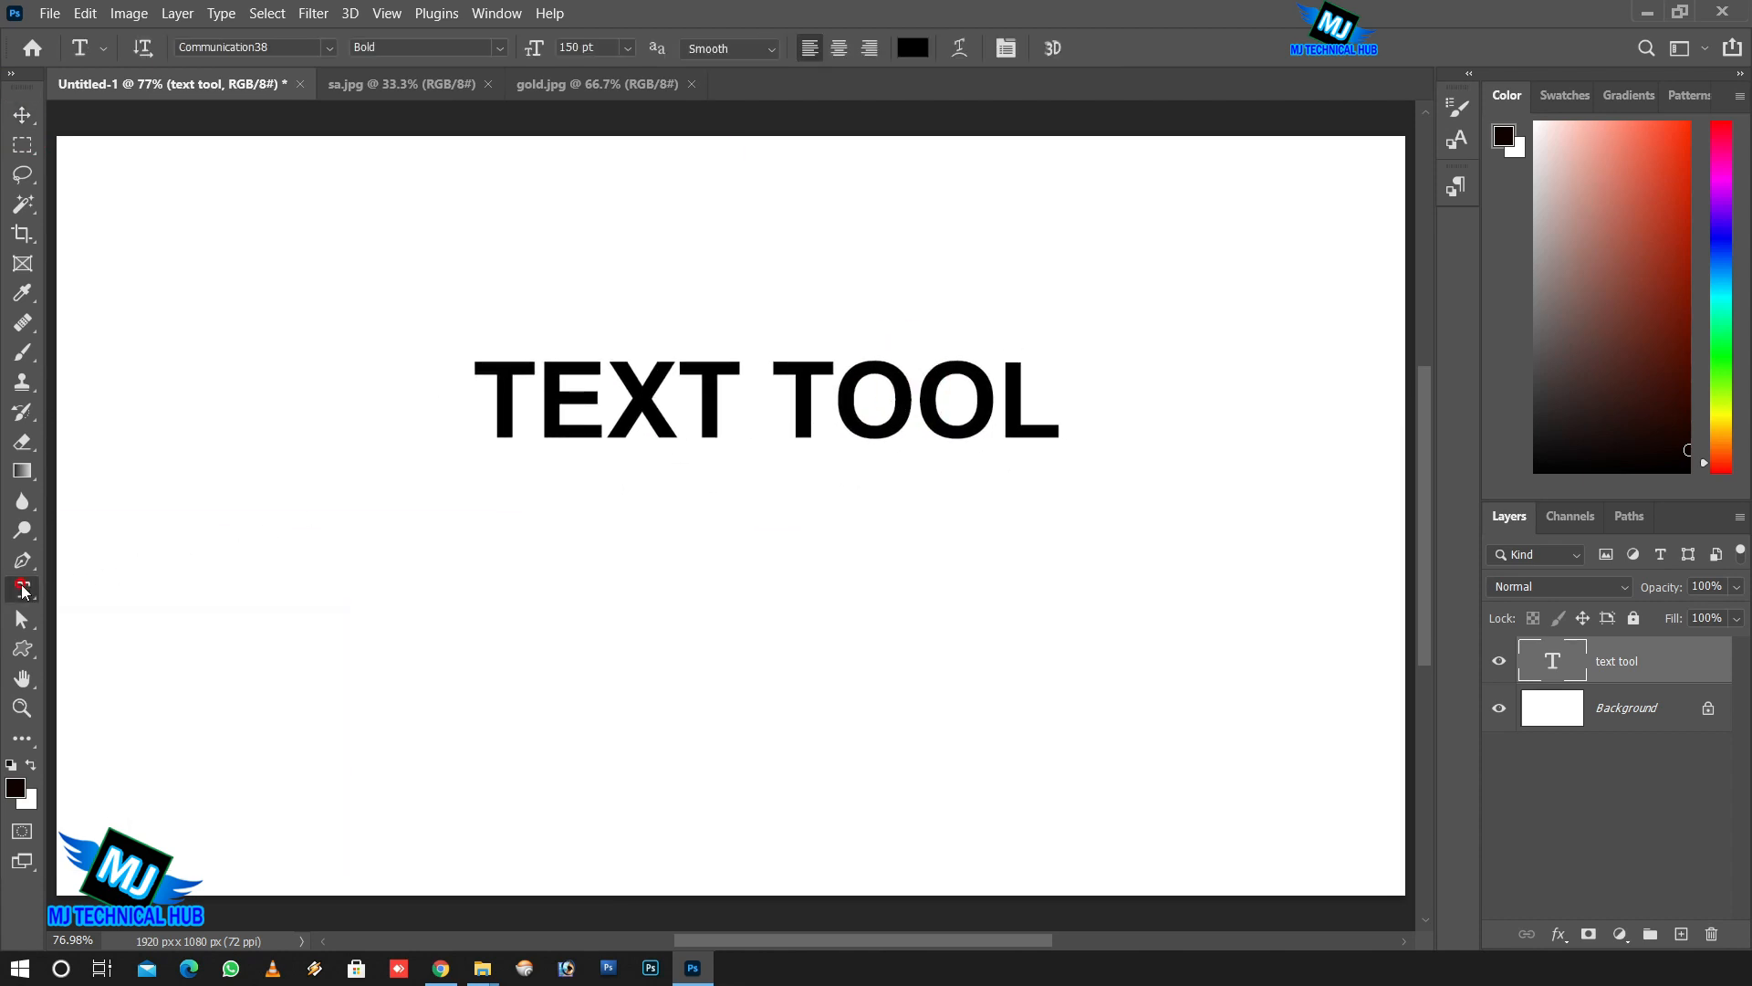
pyautogui.click(1054, 429)
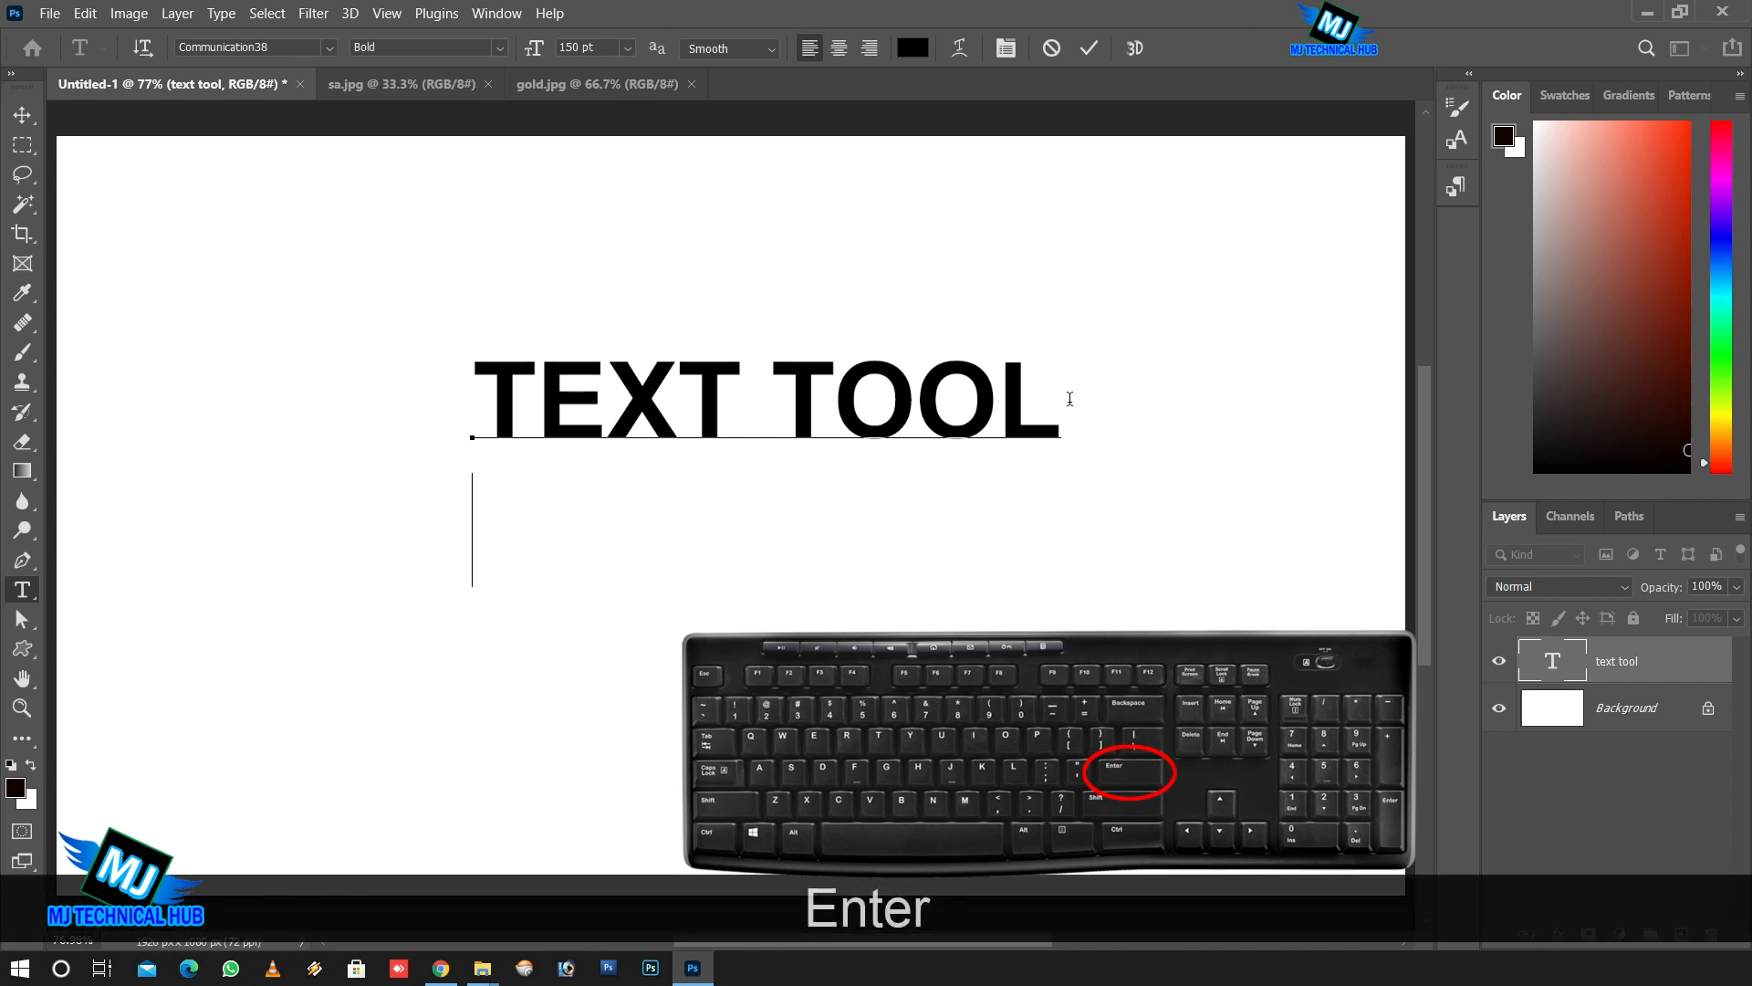
pyautogui.write('IN')
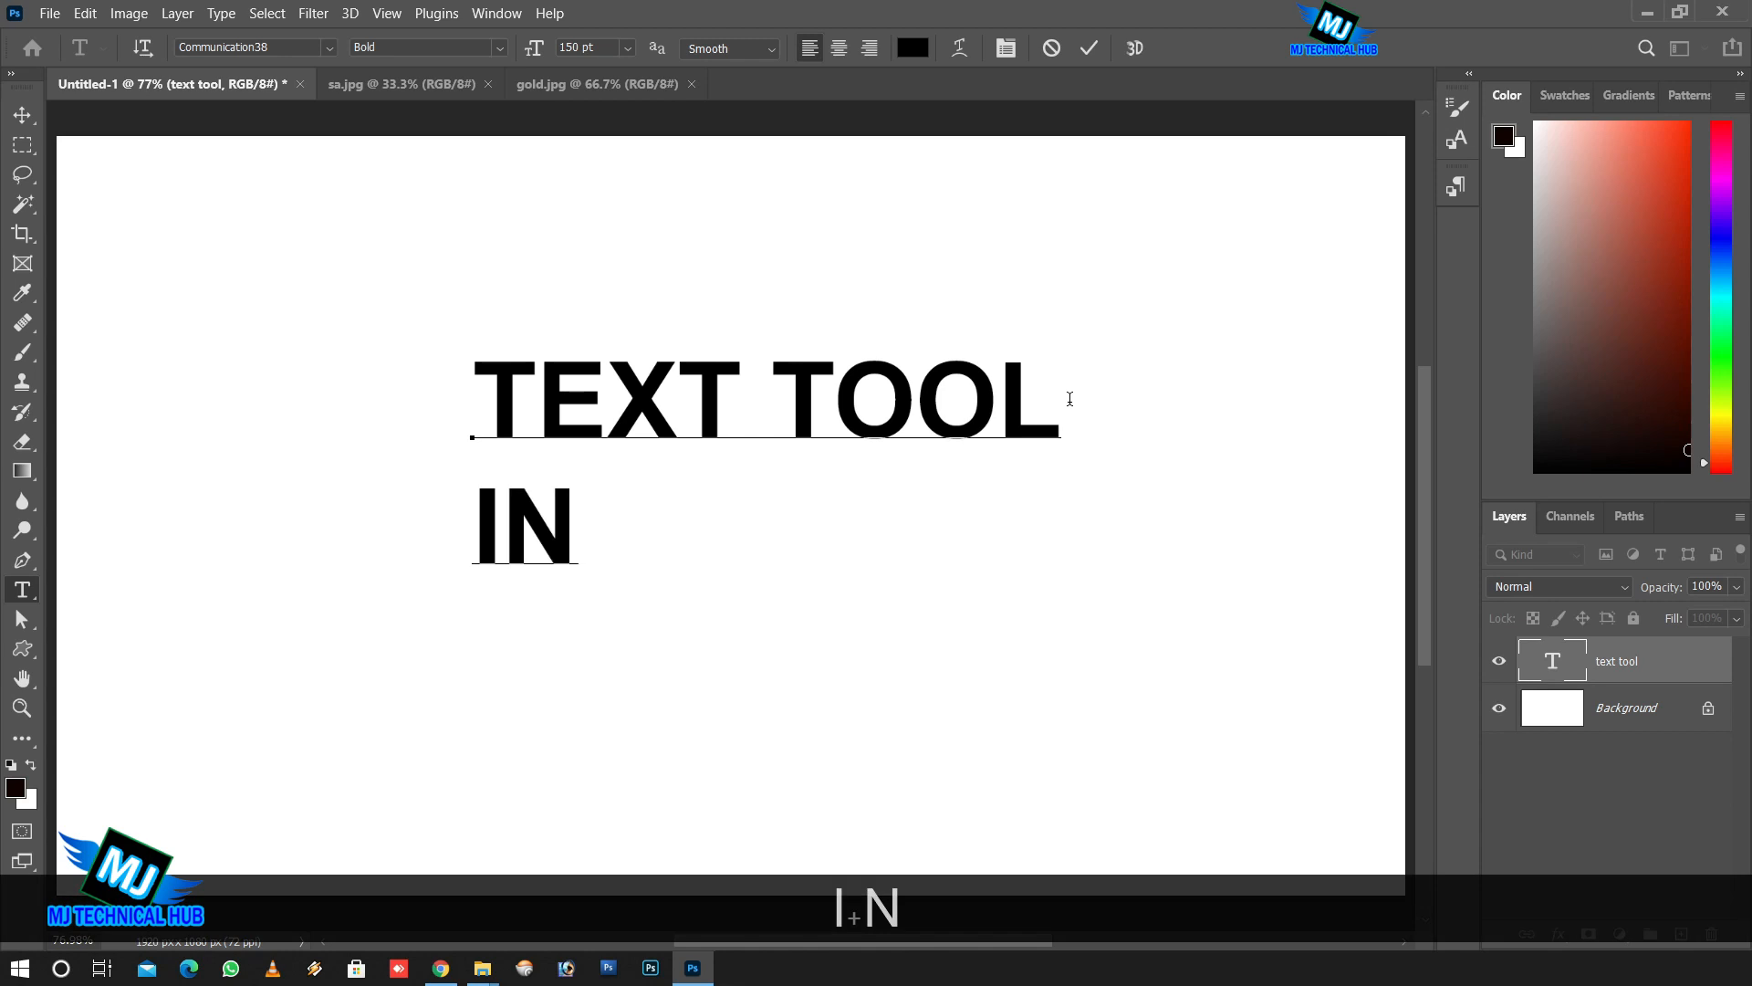
pyautogui.press('BackSpace')
pyautogui.press('BackSpace')
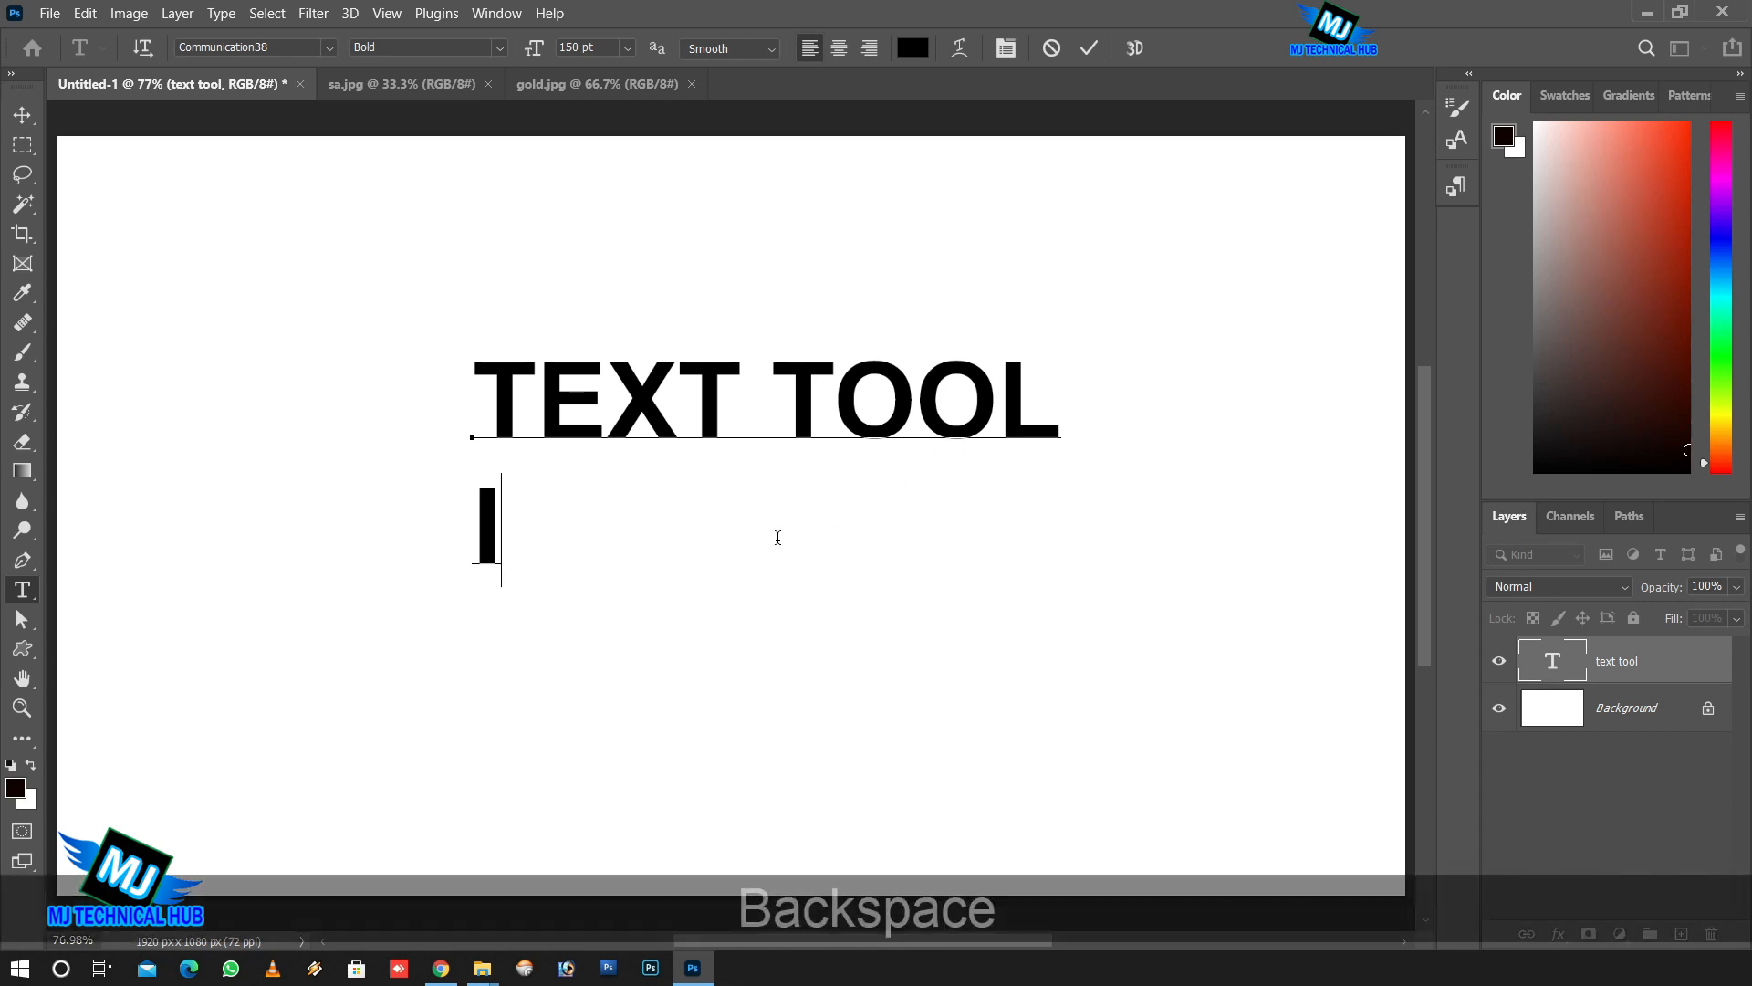
pyautogui.press('BackSpace')
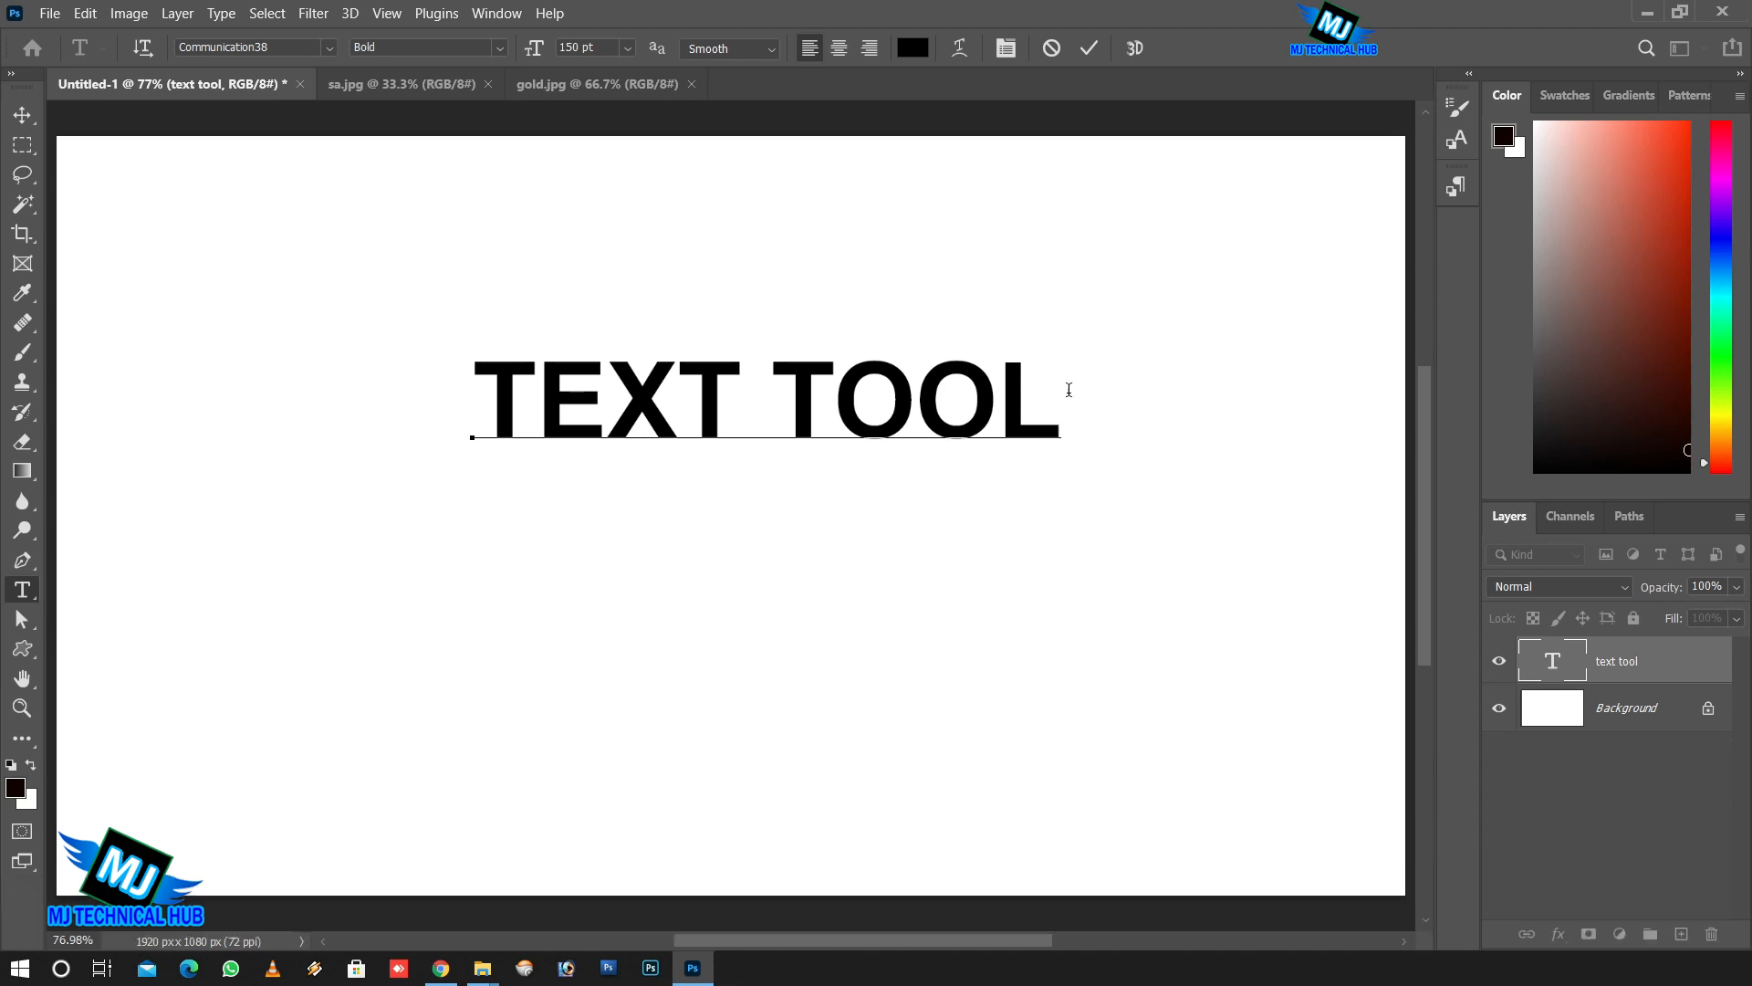
pyautogui.press('KP_Enter')
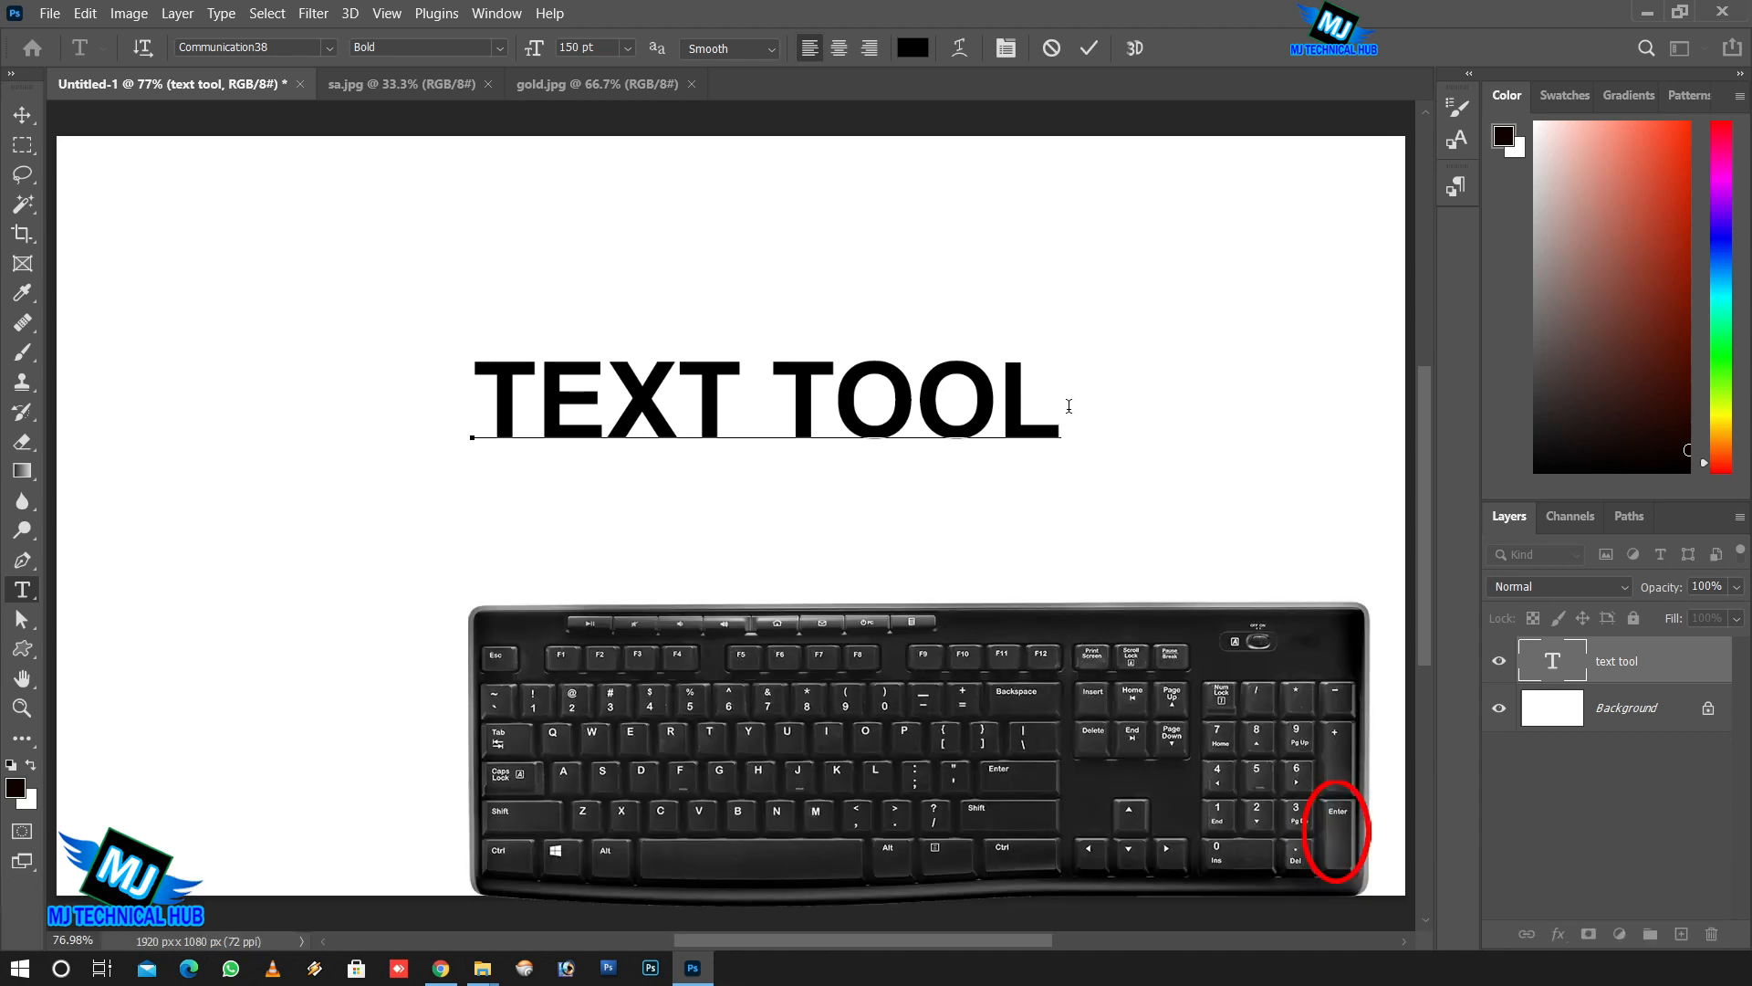
pyautogui.press('KP_Enter')
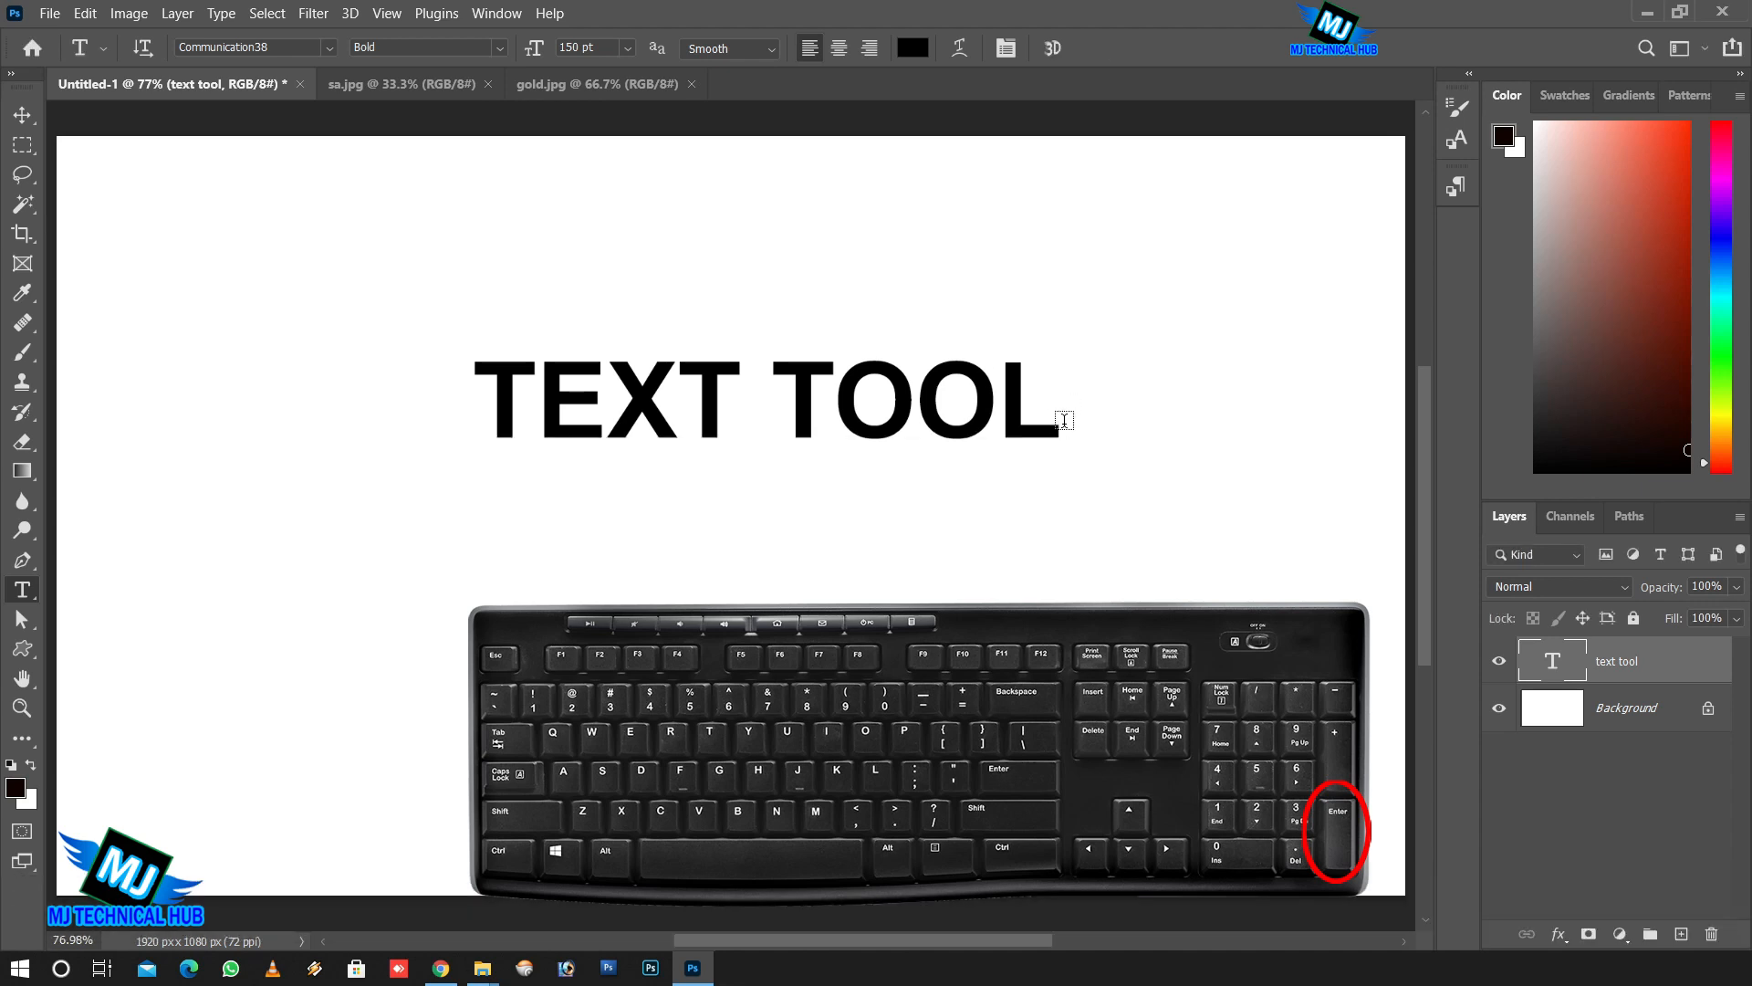
# Reposition the TEXT TOOL text farther right on the upper half of the canvas.
pyautogui.moveTo(540, 419); pyautogui.dragTo(566, 396)
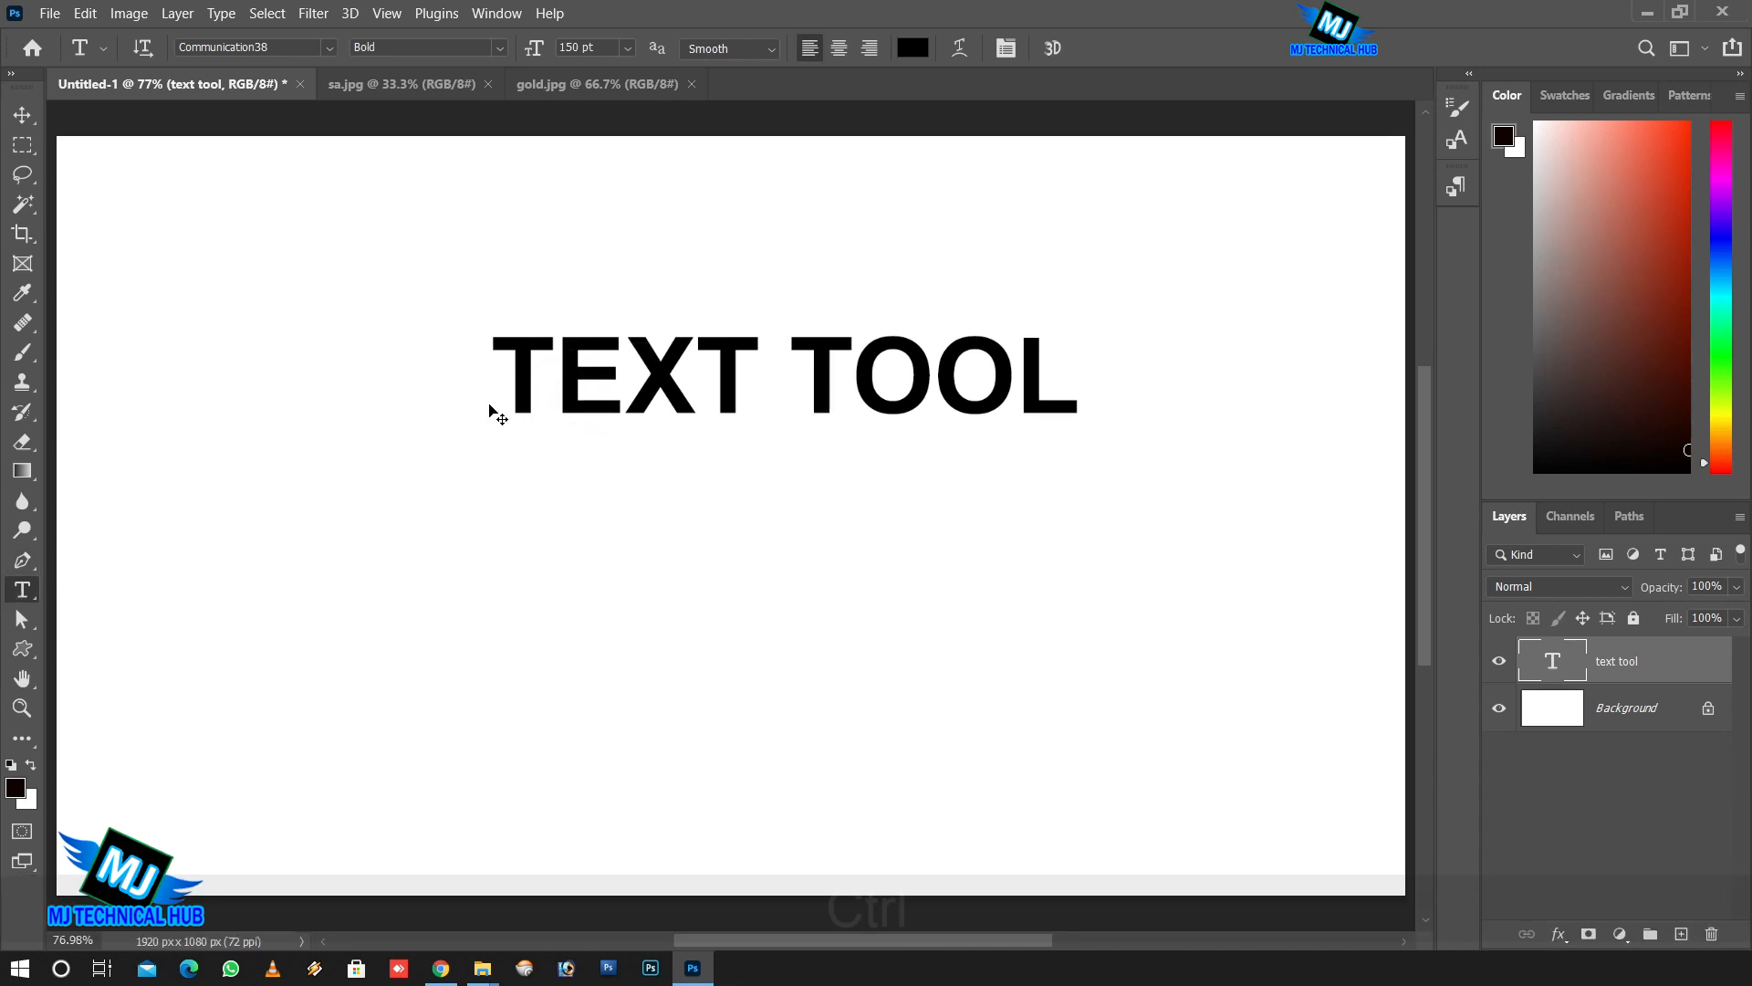
pyautogui.press('ctrl')
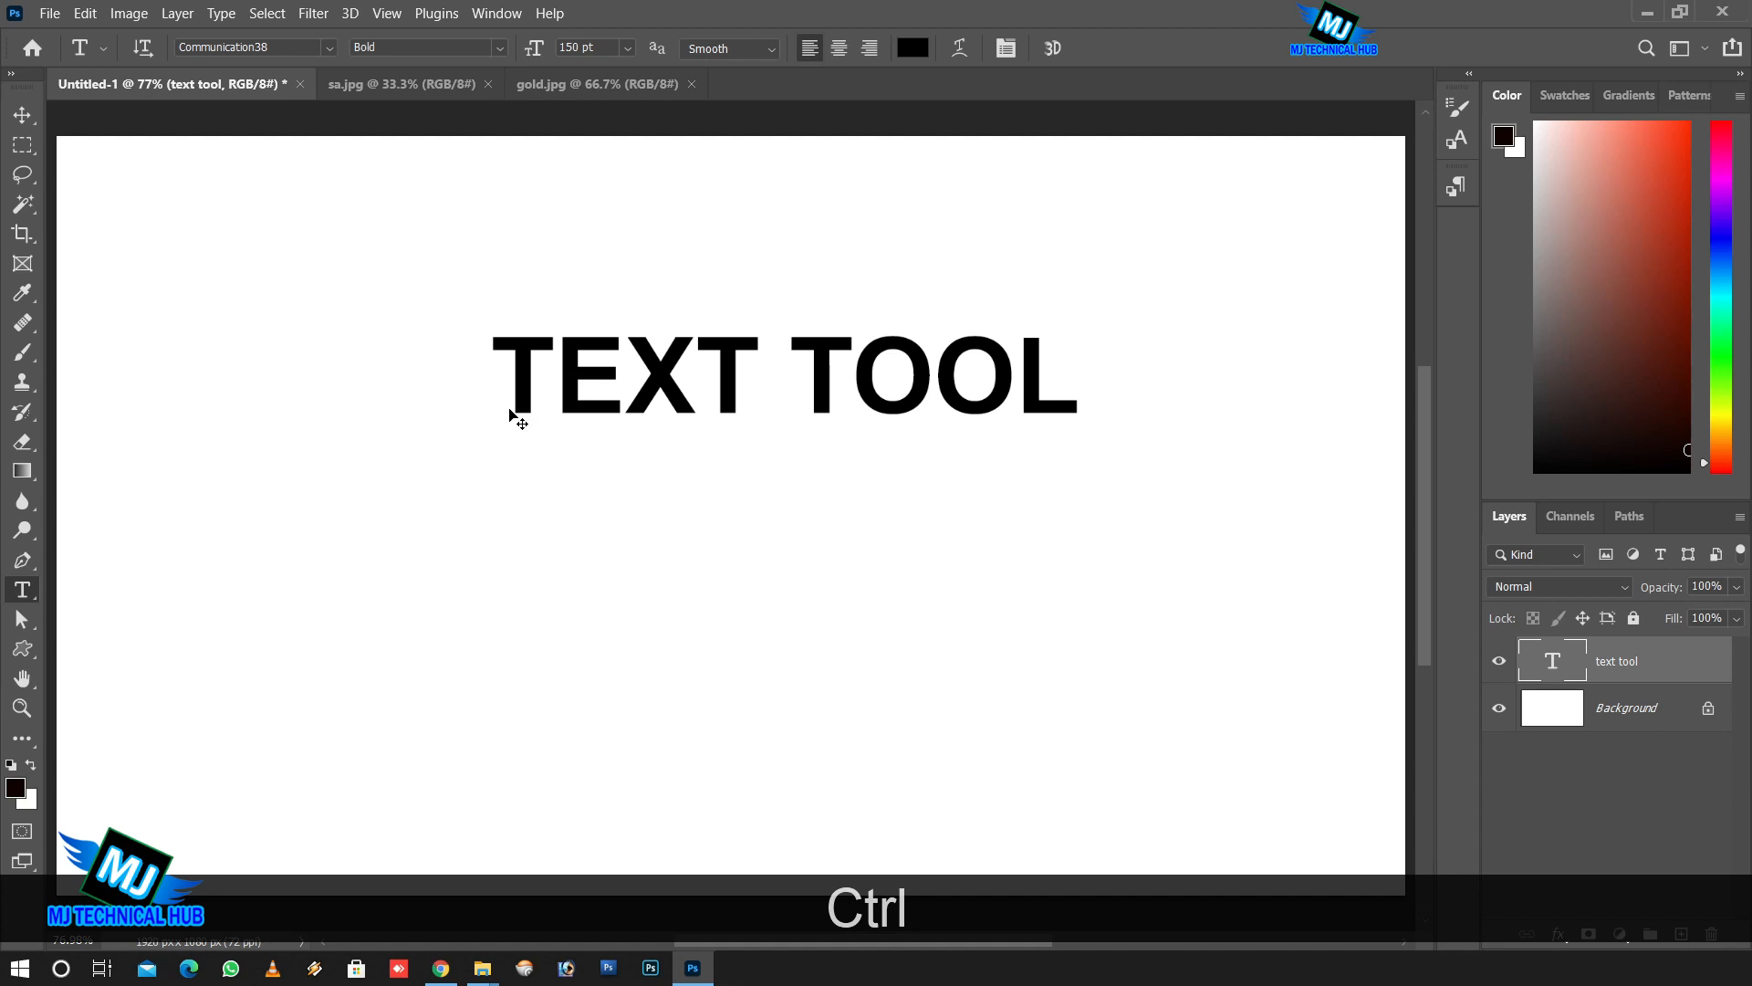
pyautogui.moveTo(525, 408); pyautogui.dragTo(634, 432)
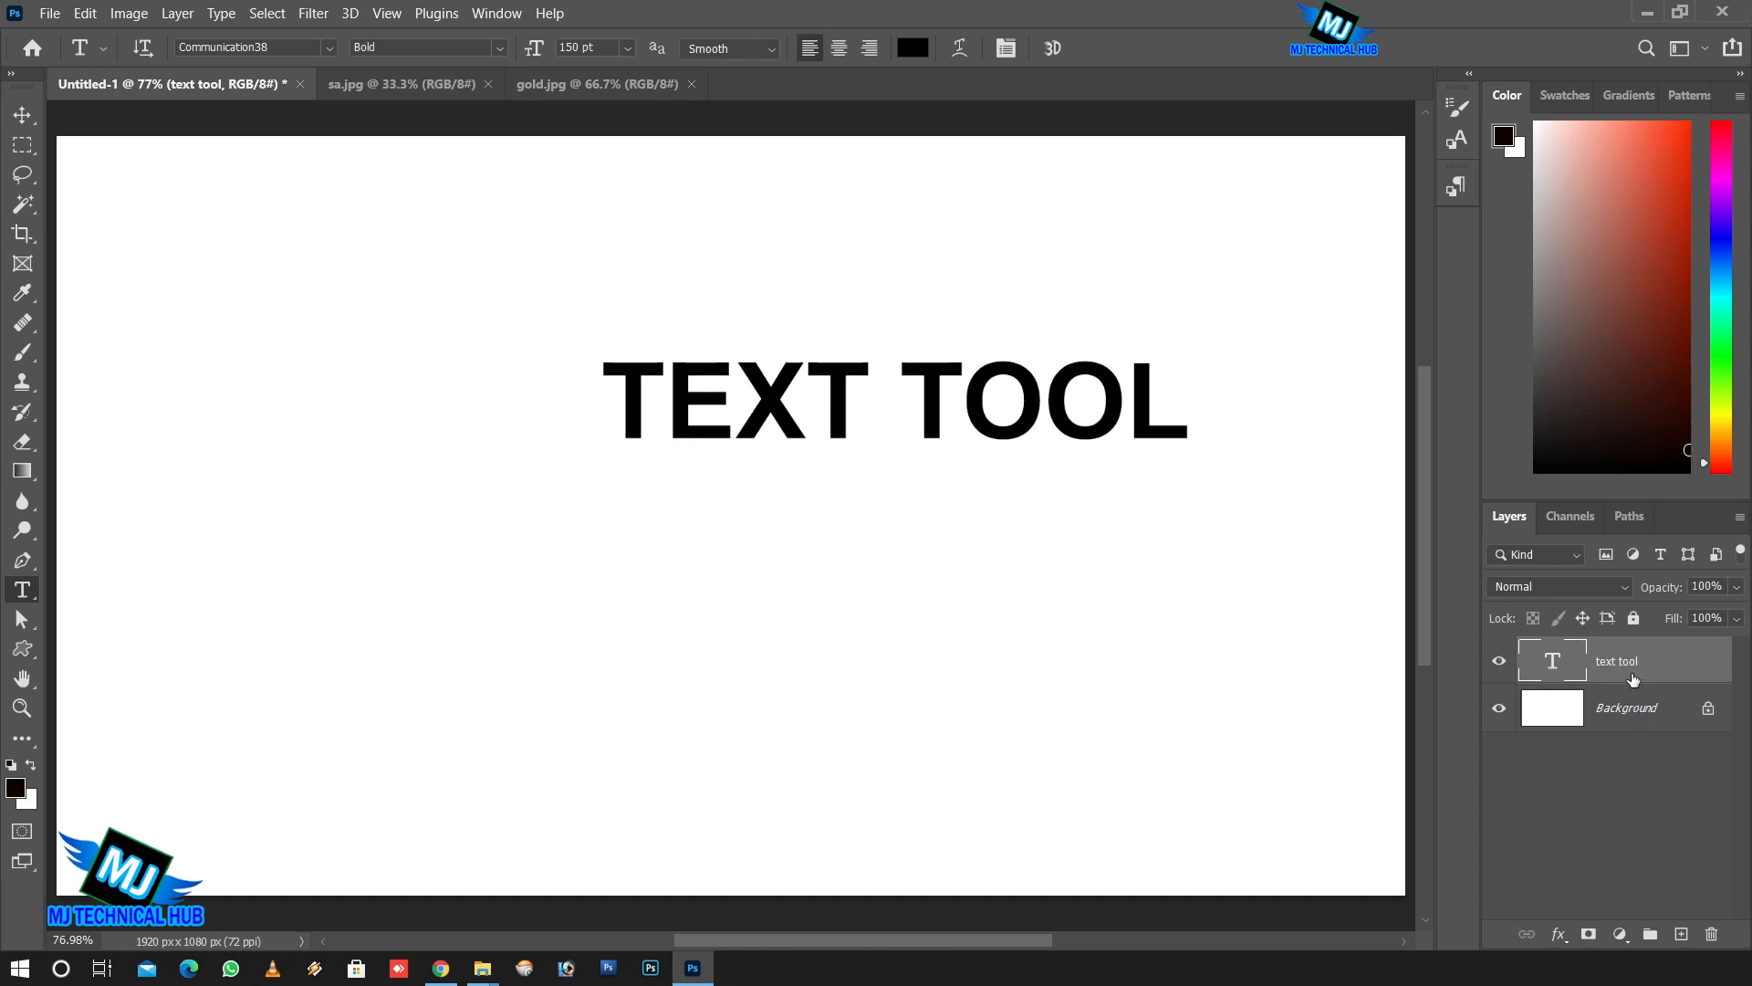
# Add a separate text layer reading "PHTOSHOP" directly below TEXT TOOL, aligned with its left edge, and commit it.
pyautogui.click(598, 573)
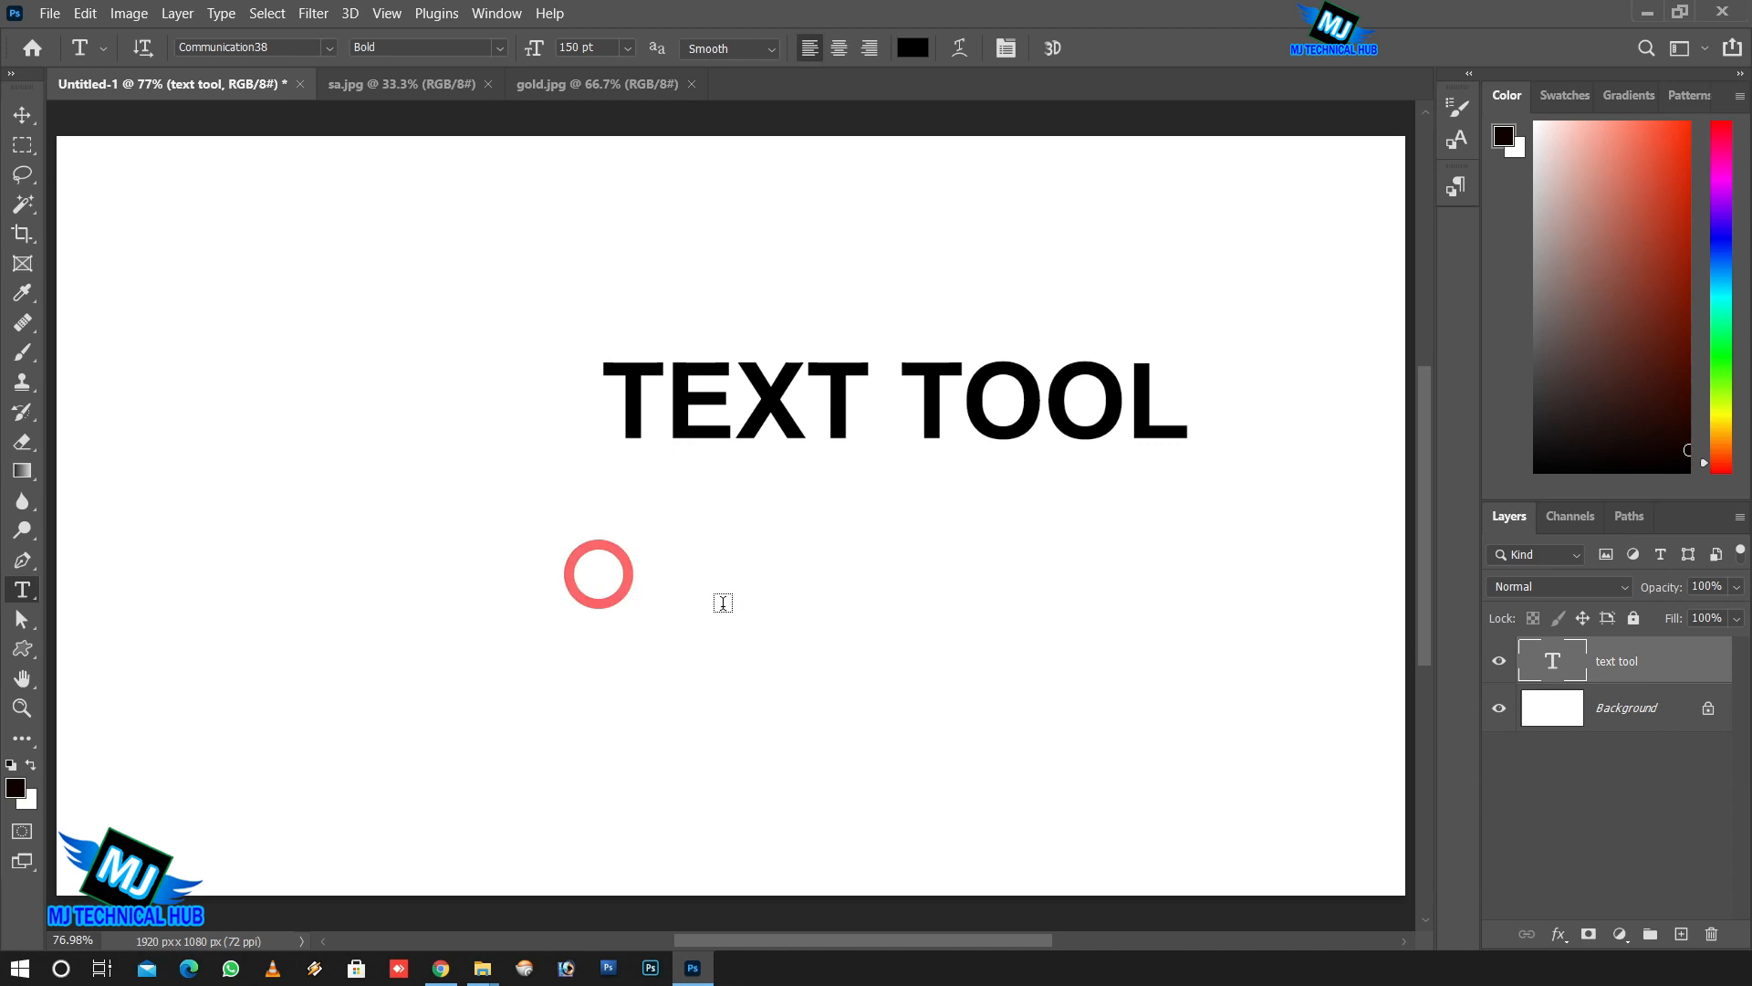
pyautogui.write('PH')
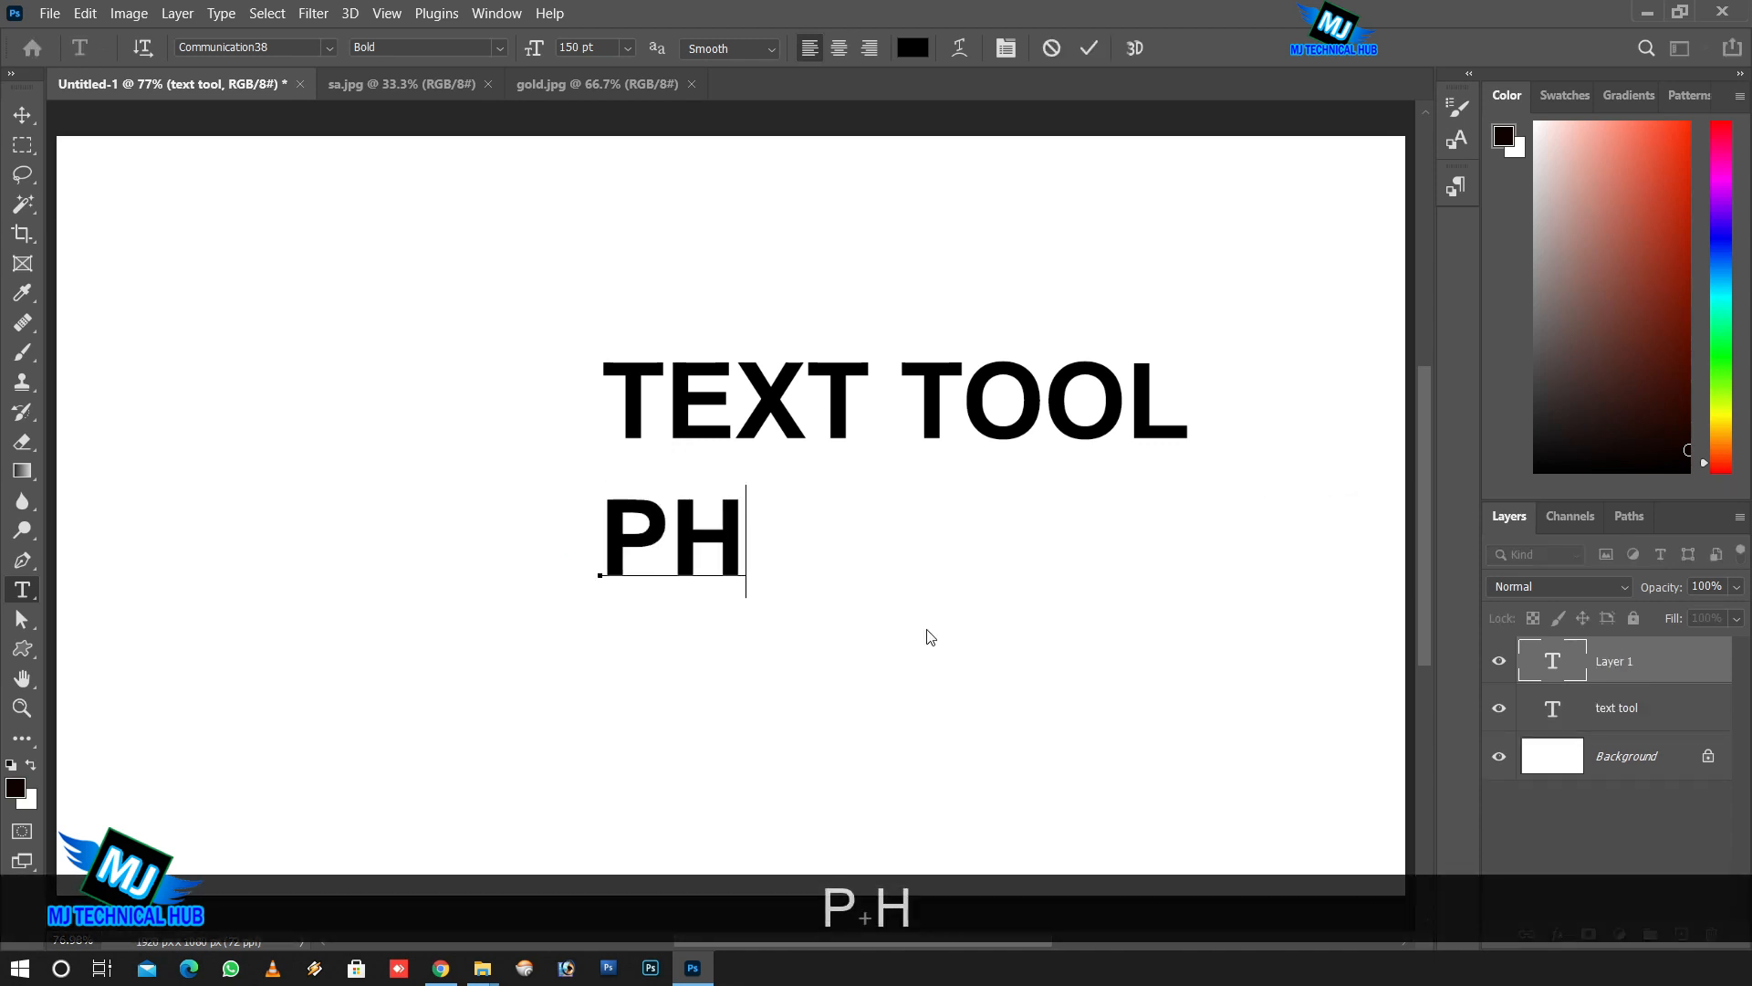
pyautogui.write('TOSHOP')
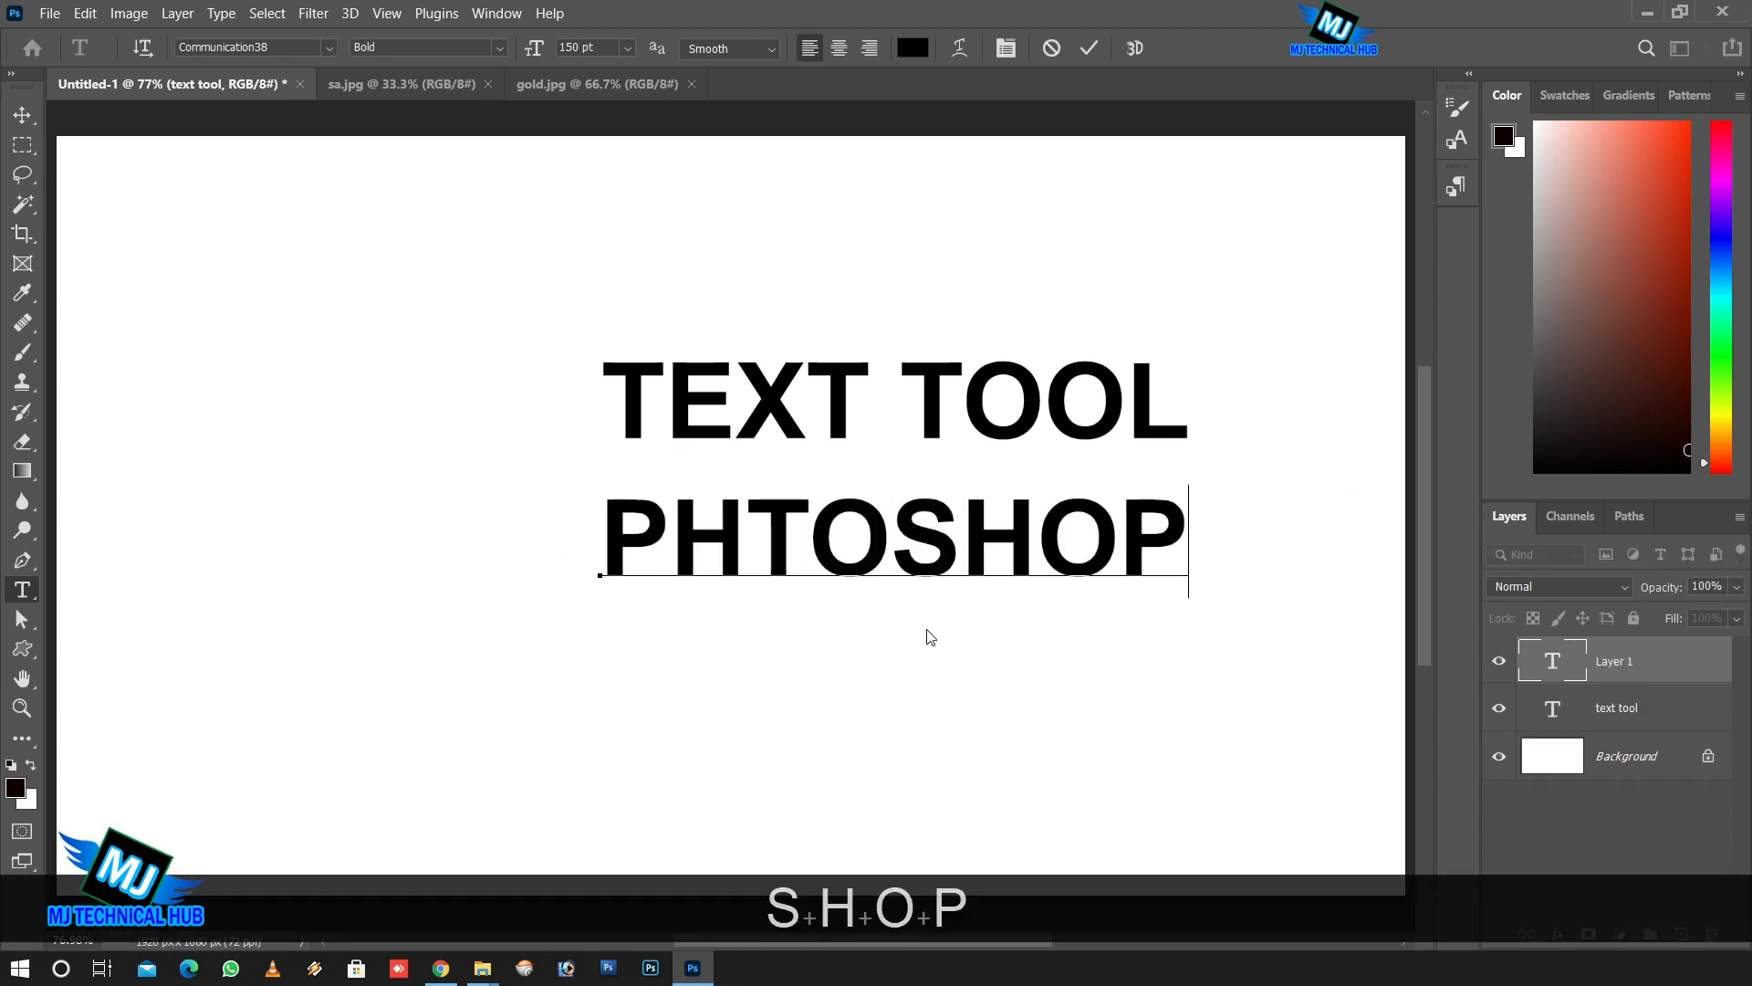
pyautogui.click(1088, 48)
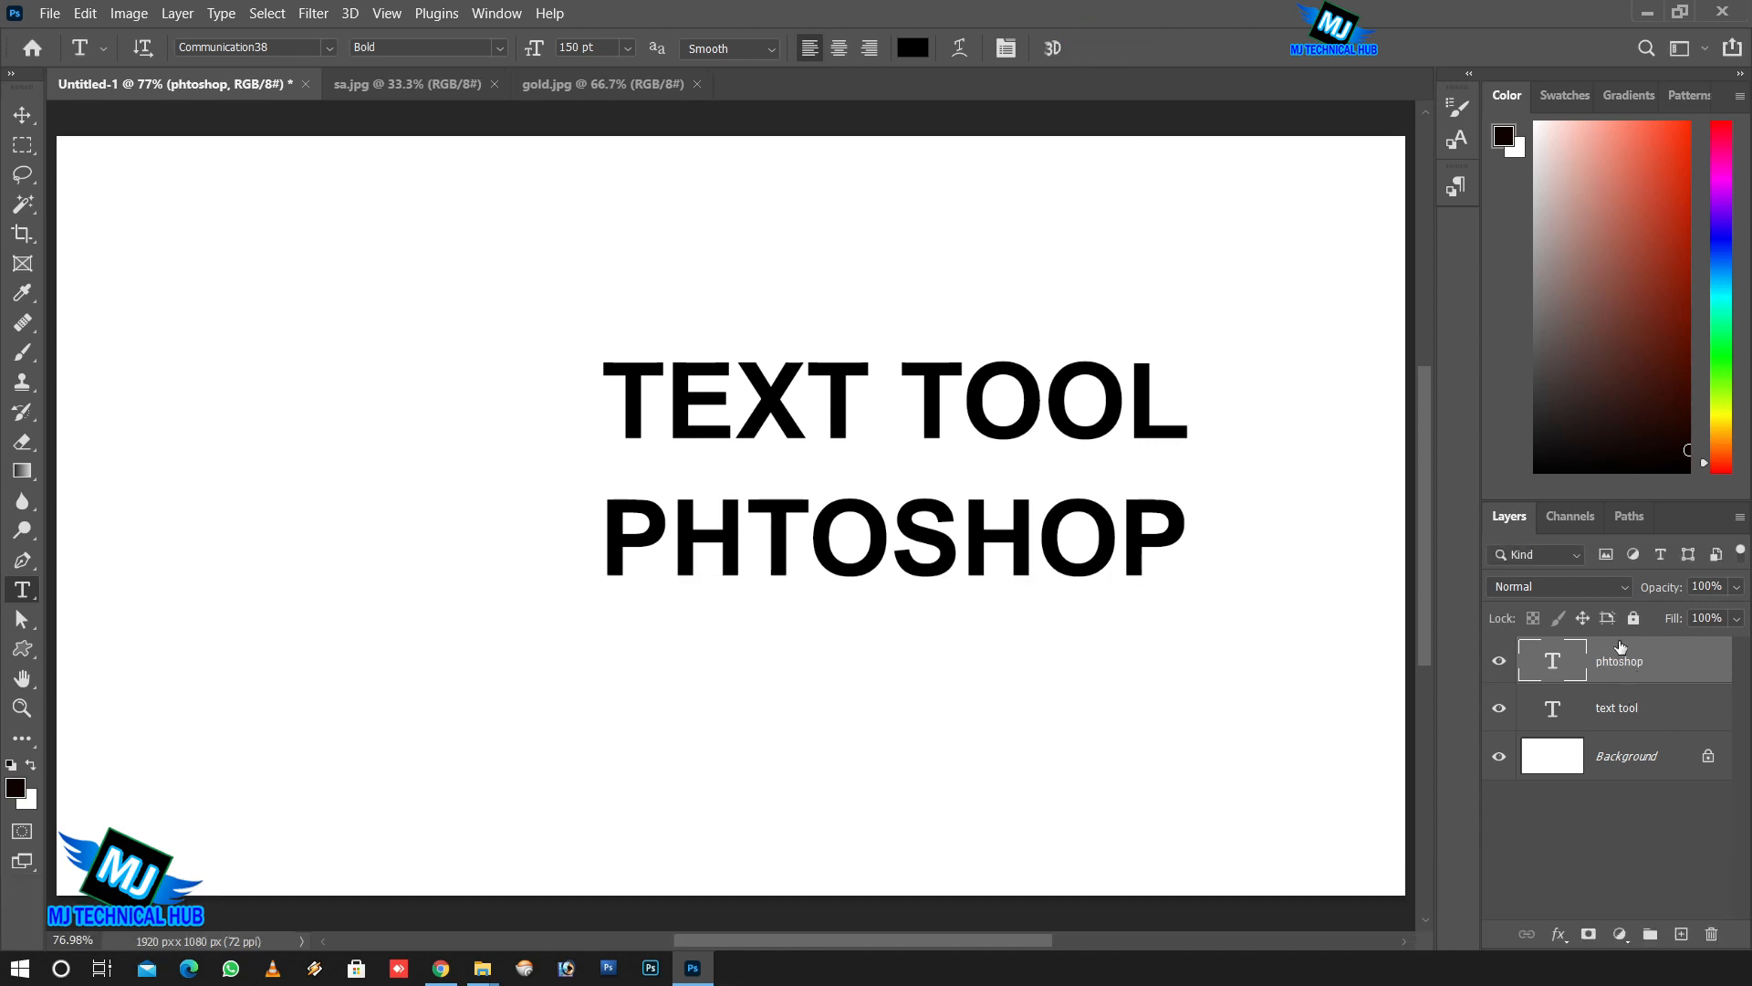
# Delete the PHTOSHOP text layer.
pyautogui.click(1625, 669)
pyautogui.press('Delete')
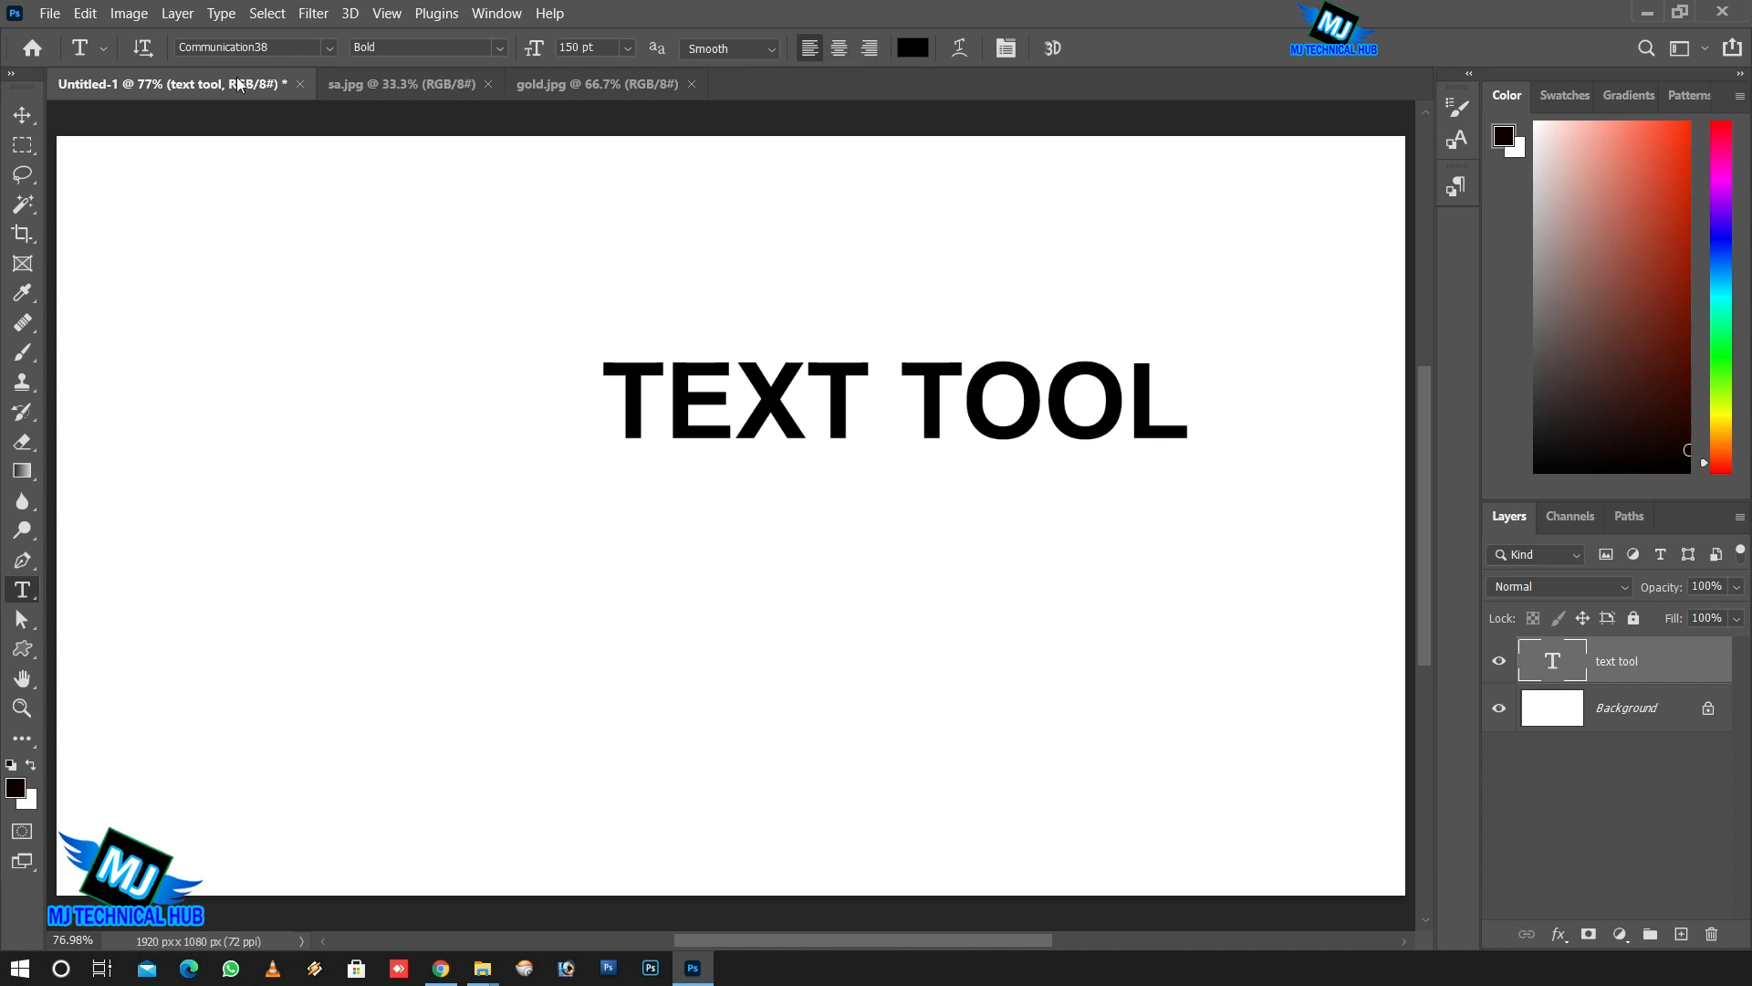
# Toggle the TEXT TOOL text to vertical and back to horizontal, and shift it farther right on the canvas.
pyautogui.click(143, 48)
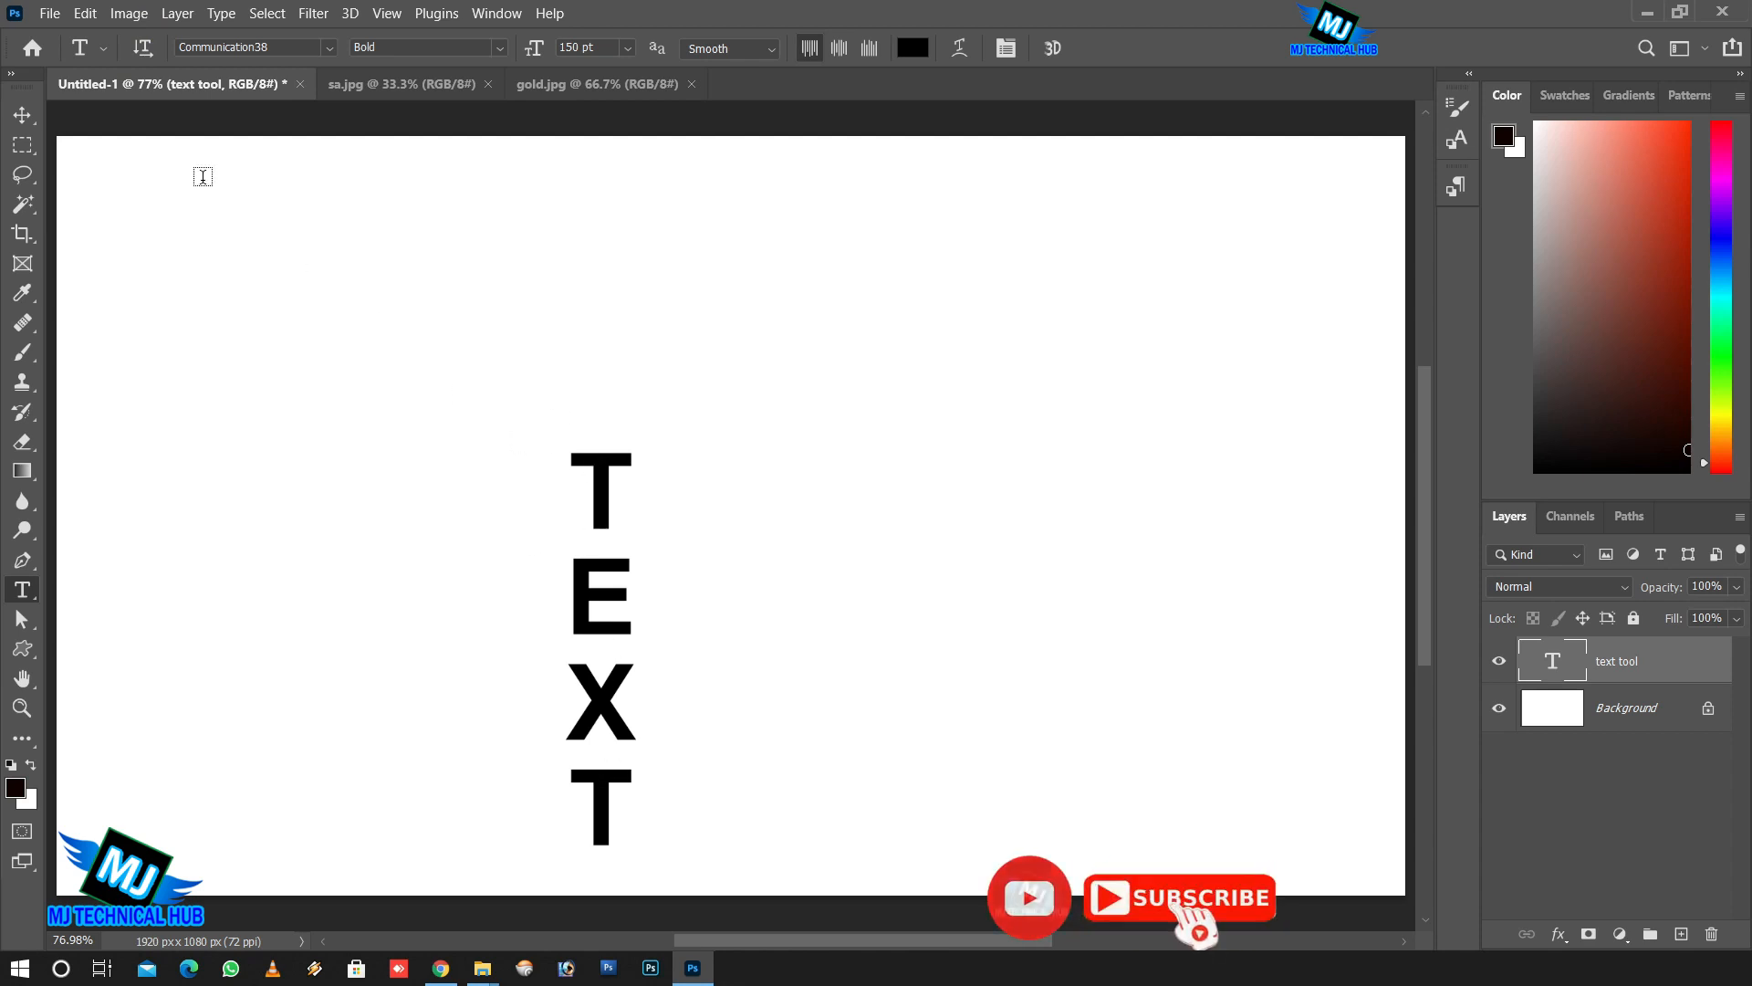
pyautogui.click(142, 50)
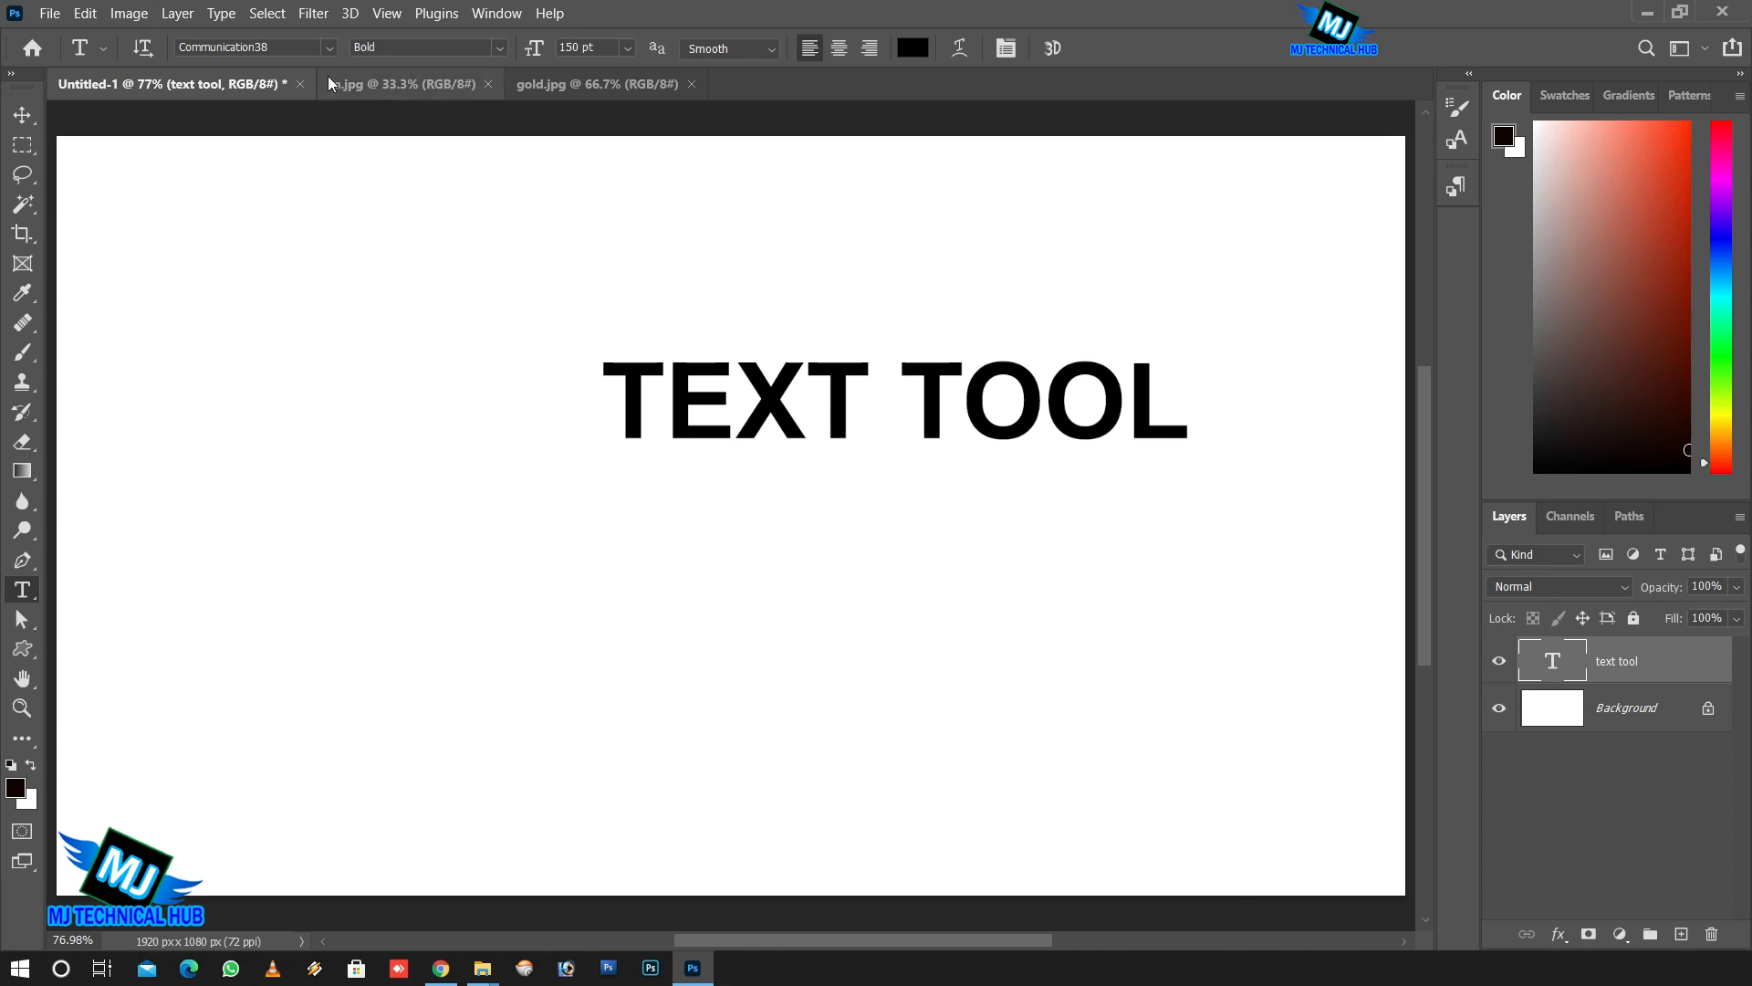
pyautogui.moveTo(631, 418); pyautogui.dragTo(719, 415)
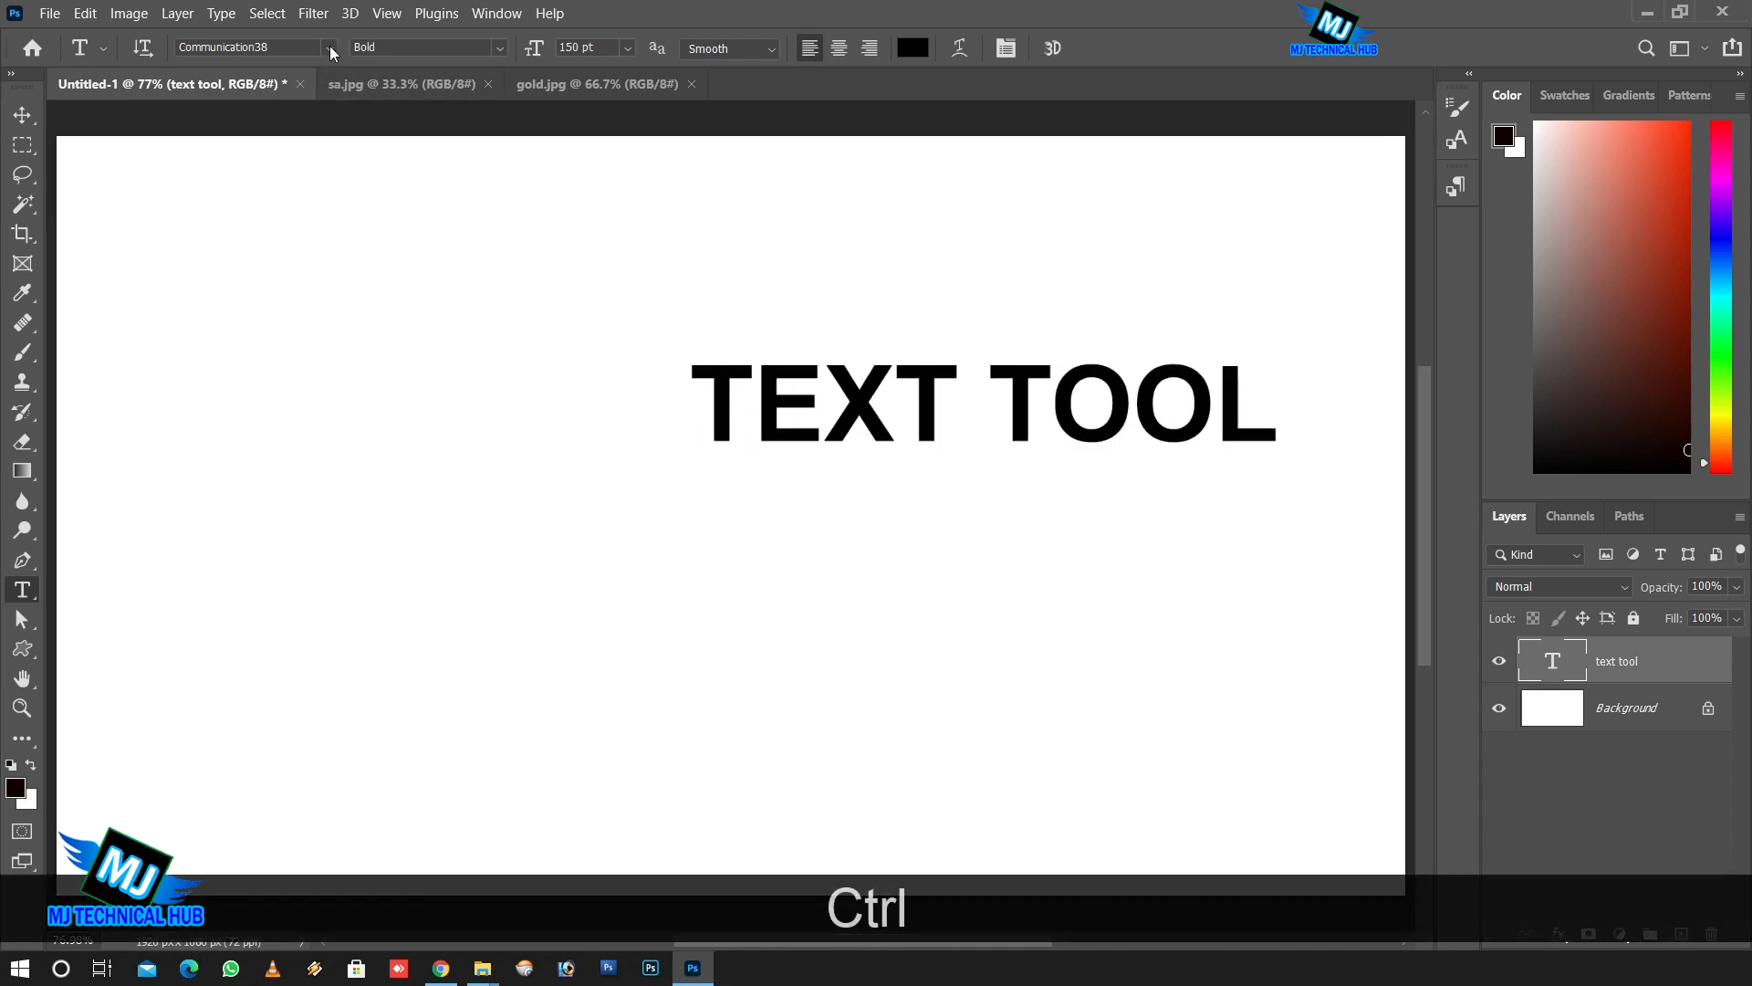
# Try the Captain Howdy font on TEXT TOOL, undo it, and move the text left toward the canvas centre.
pyautogui.click(330, 47)
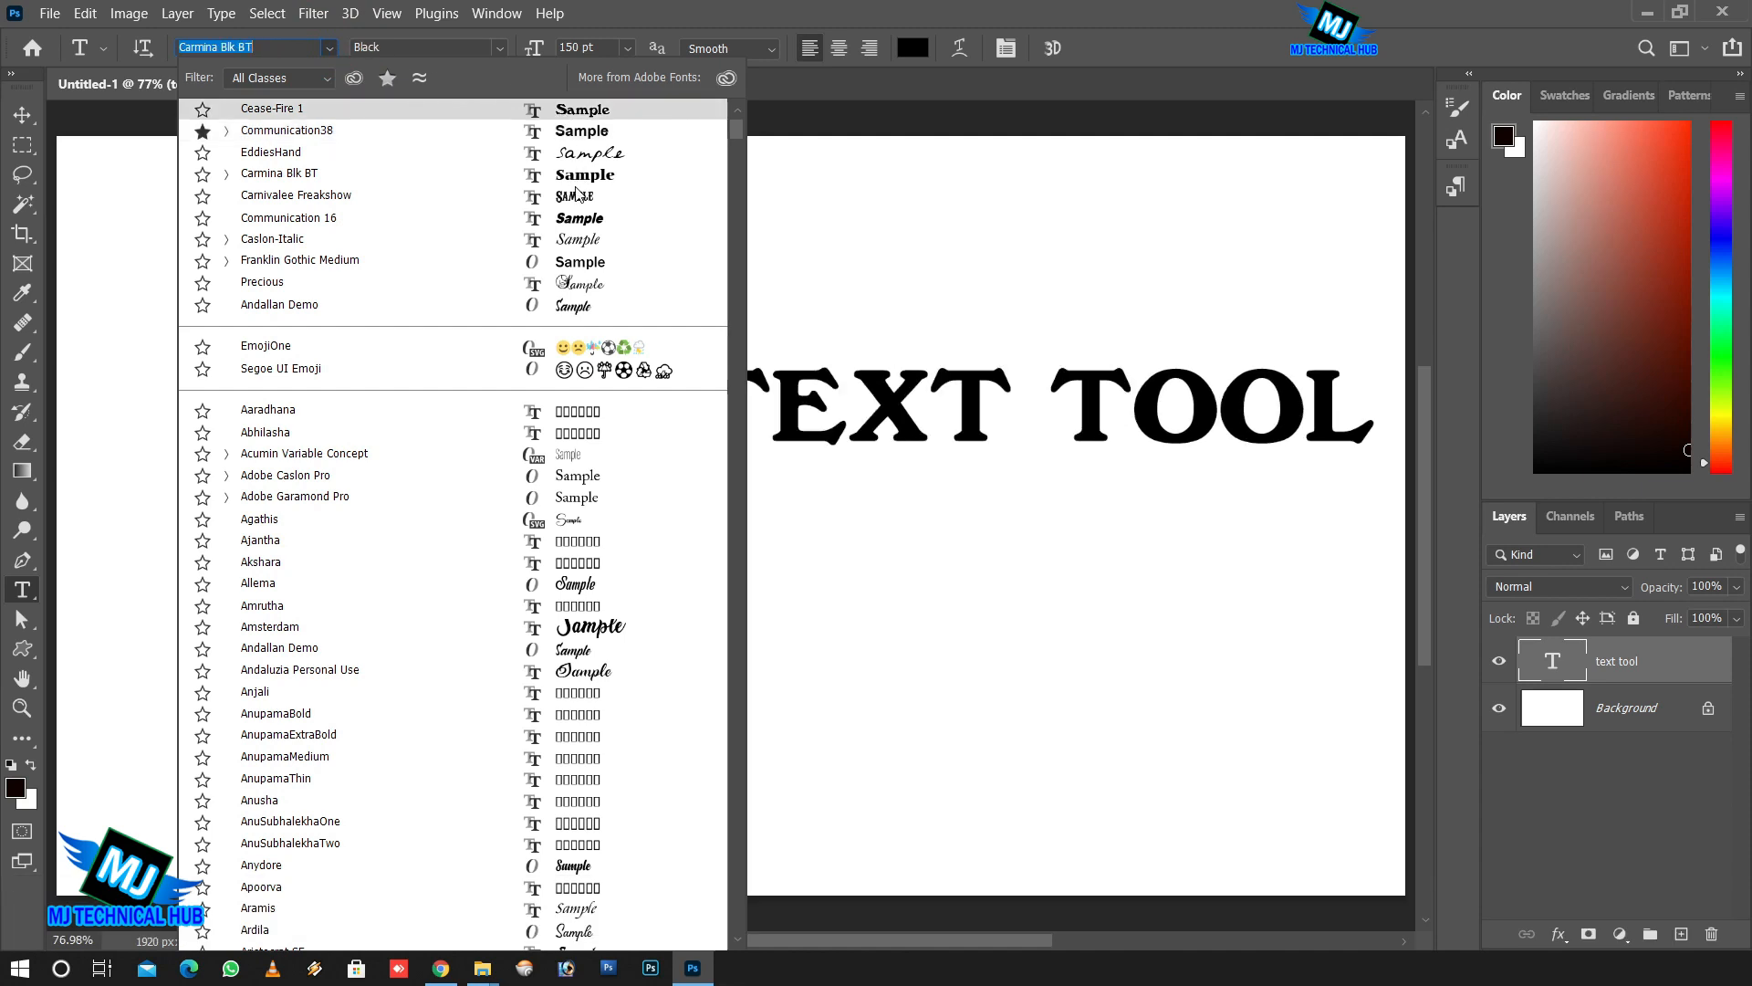
pyautogui.moveTo(736, 124); pyautogui.dragTo(735, 199)
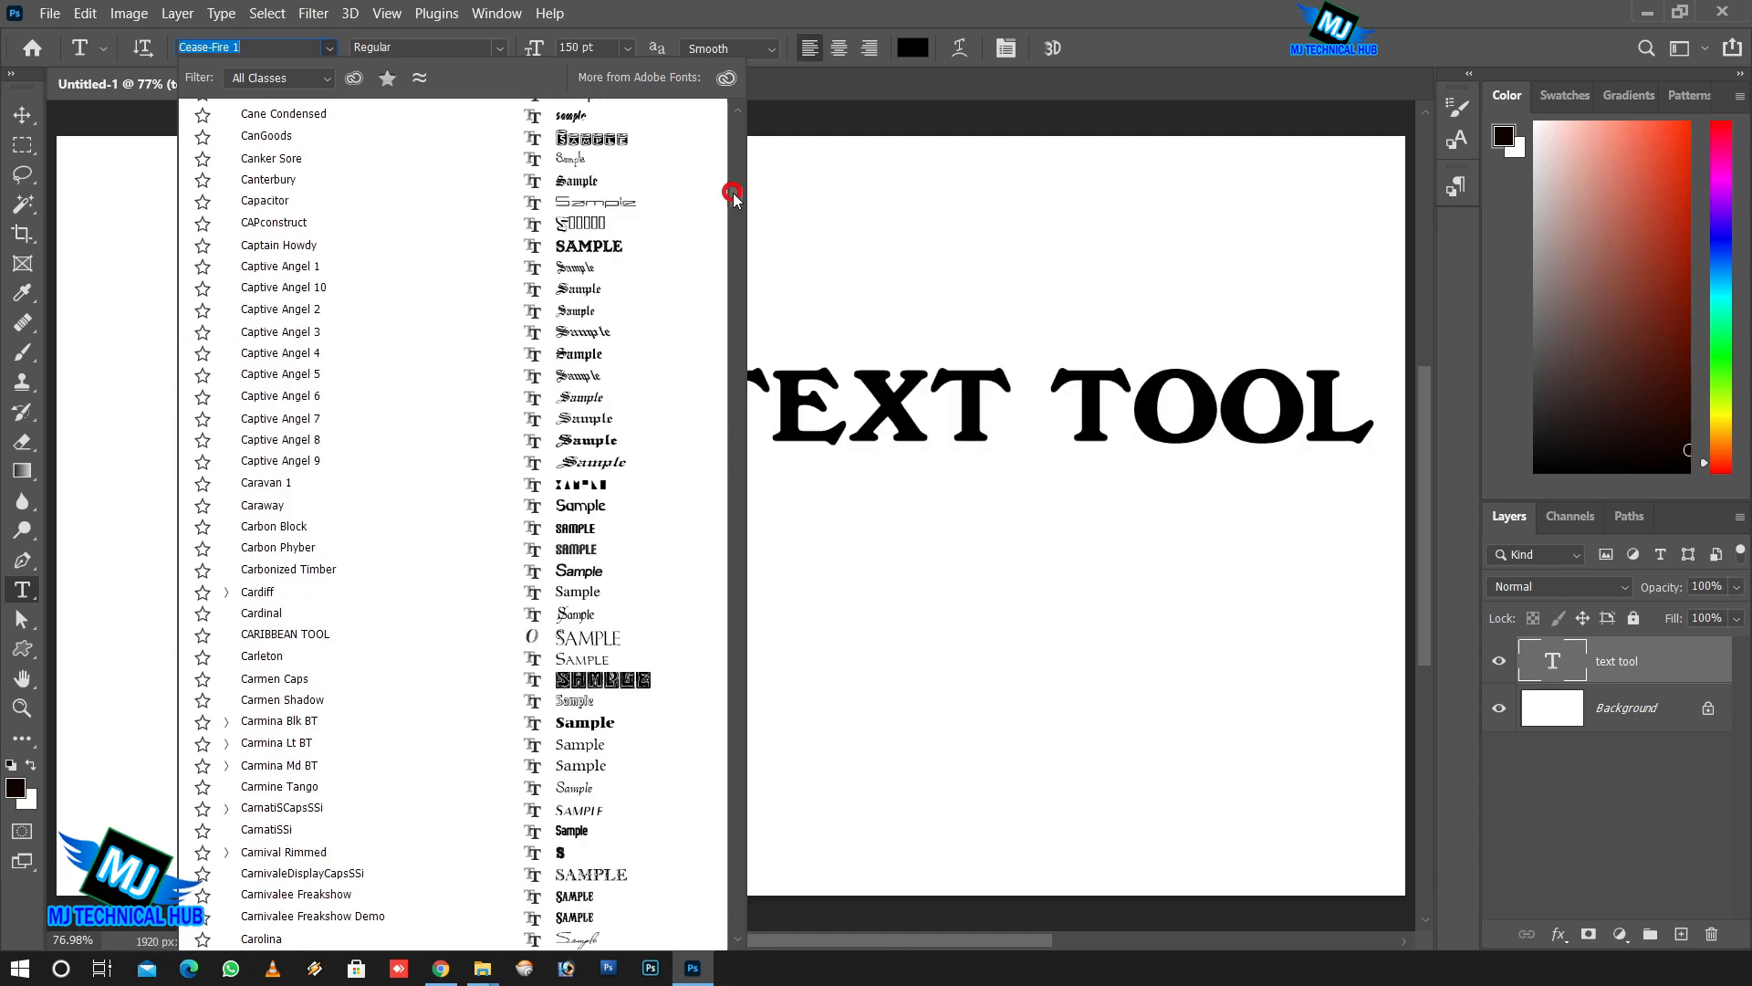
pyautogui.click(609, 249)
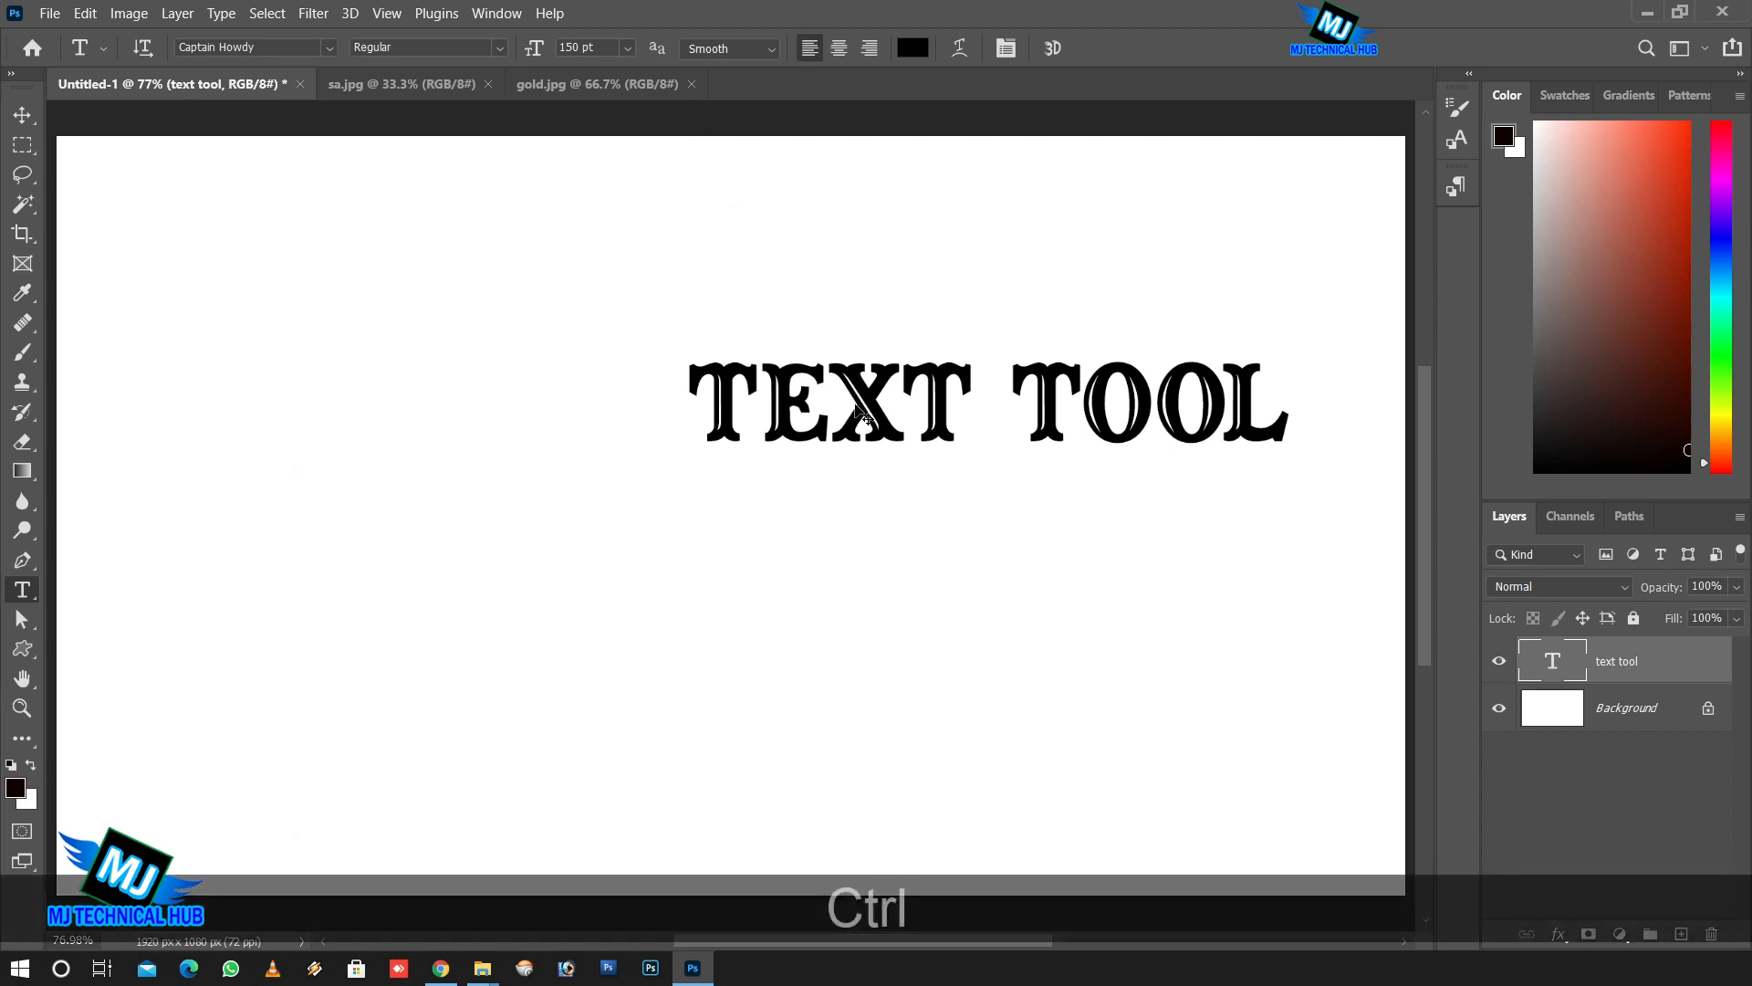
pyautogui.hotkey('ctrl', 'z')
pyautogui.moveTo(727, 432); pyautogui.dragTo(464, 438)
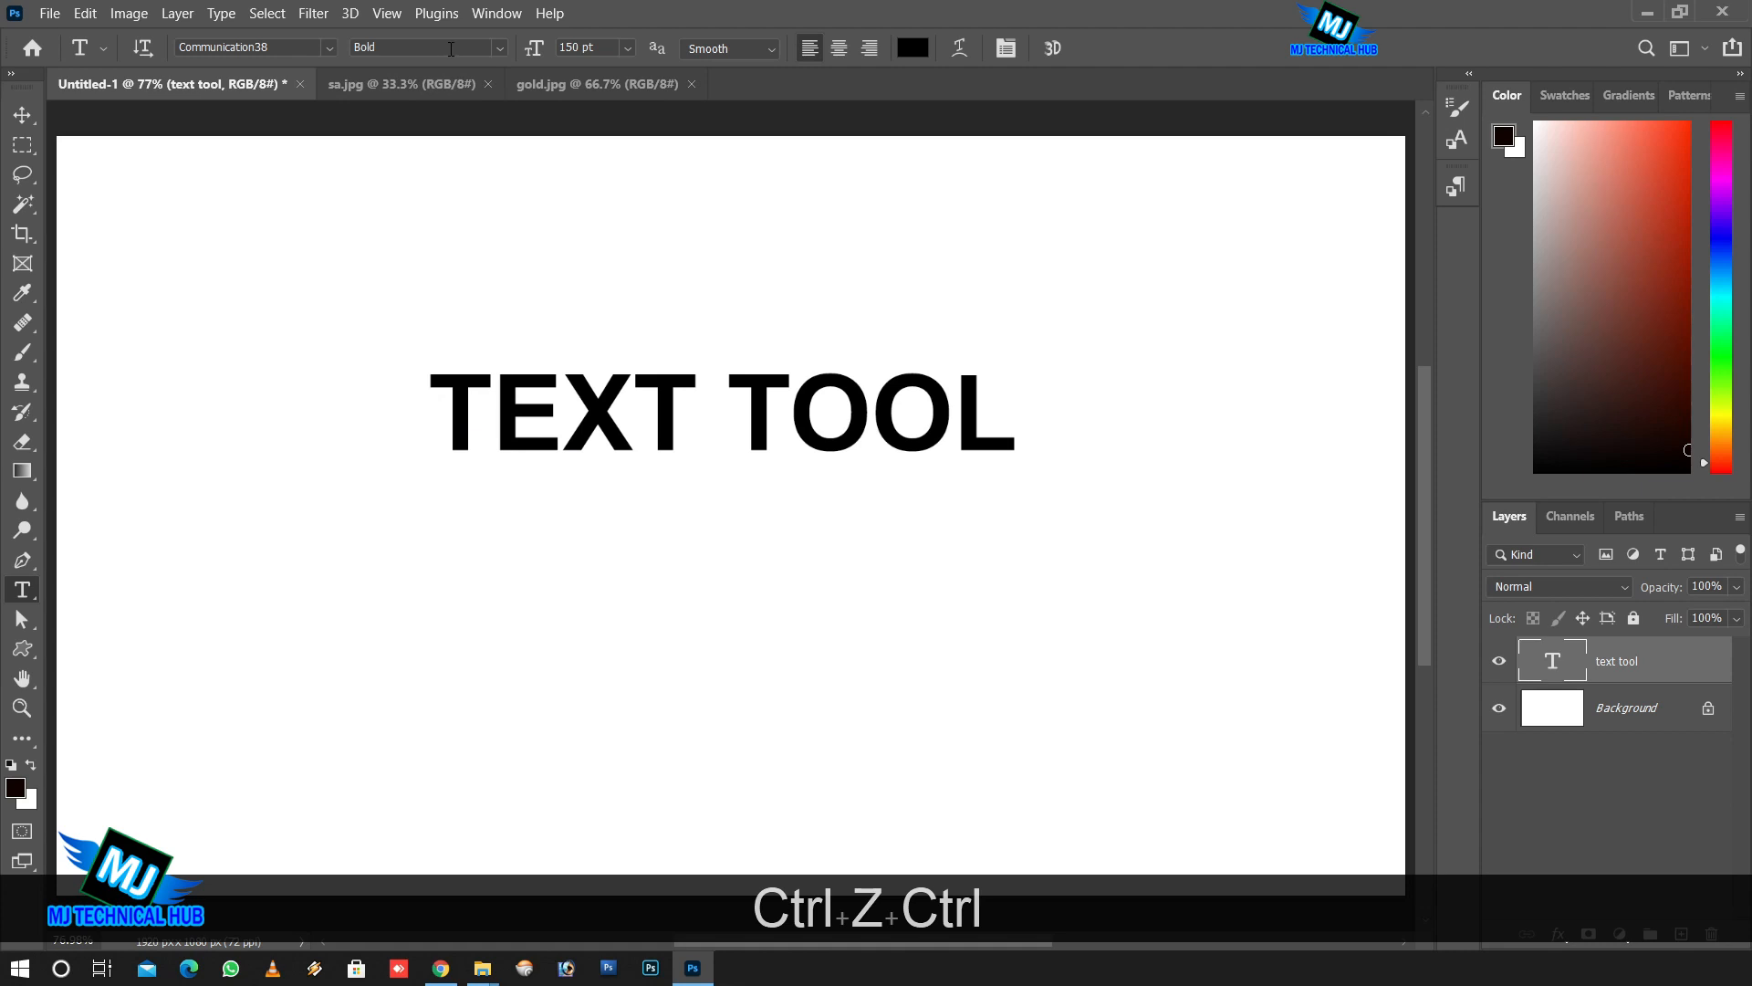
# Try the Italic and Regular font styles on the TEXT TOOL text, and set it back to Communication38 Bold.
pyautogui.click(500, 50)
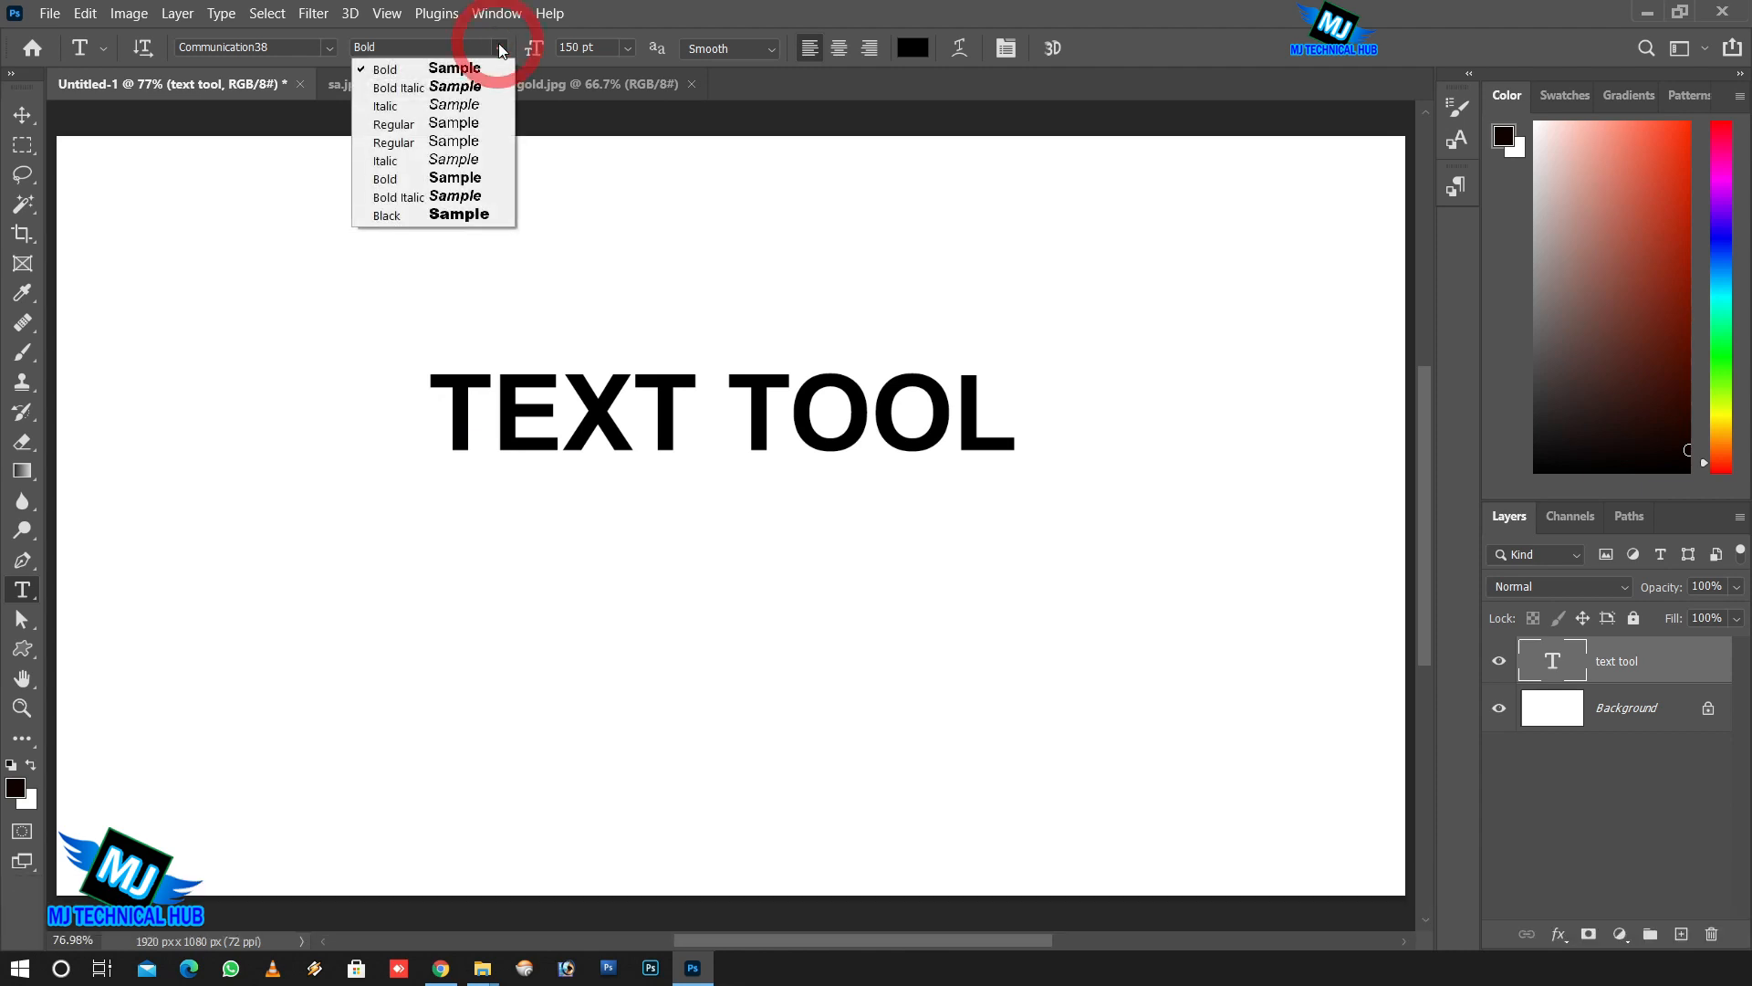
pyautogui.click(395, 108)
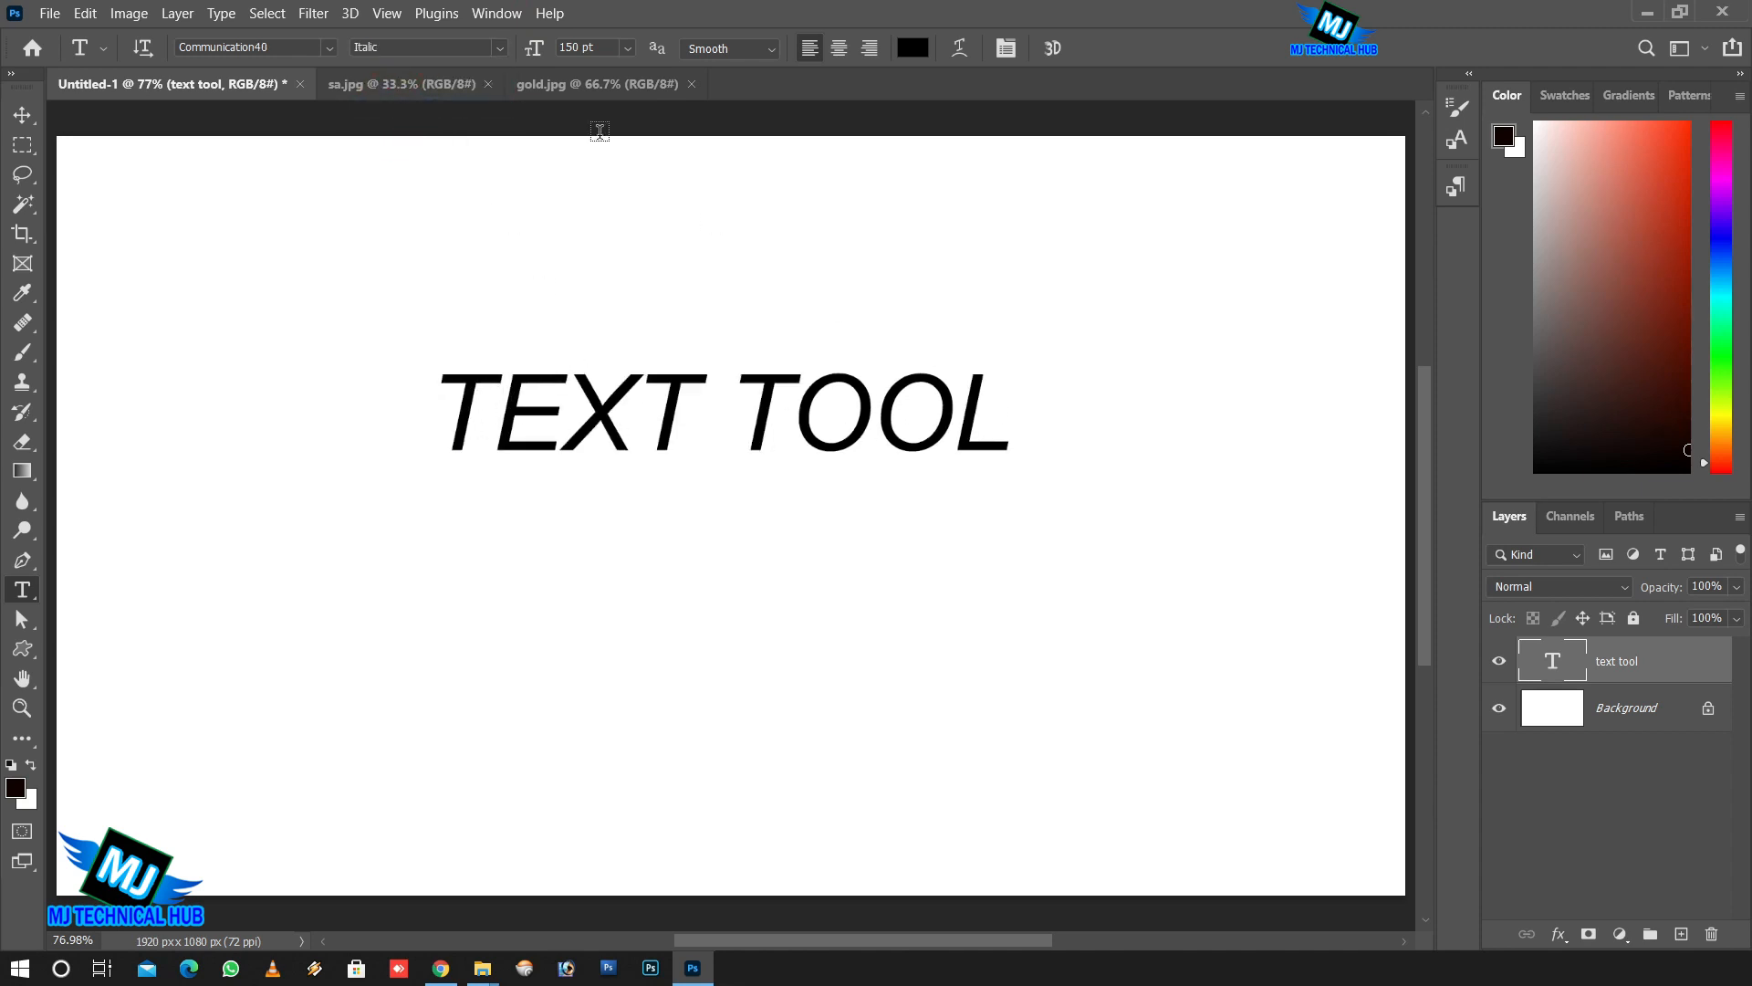
pyautogui.click(499, 48)
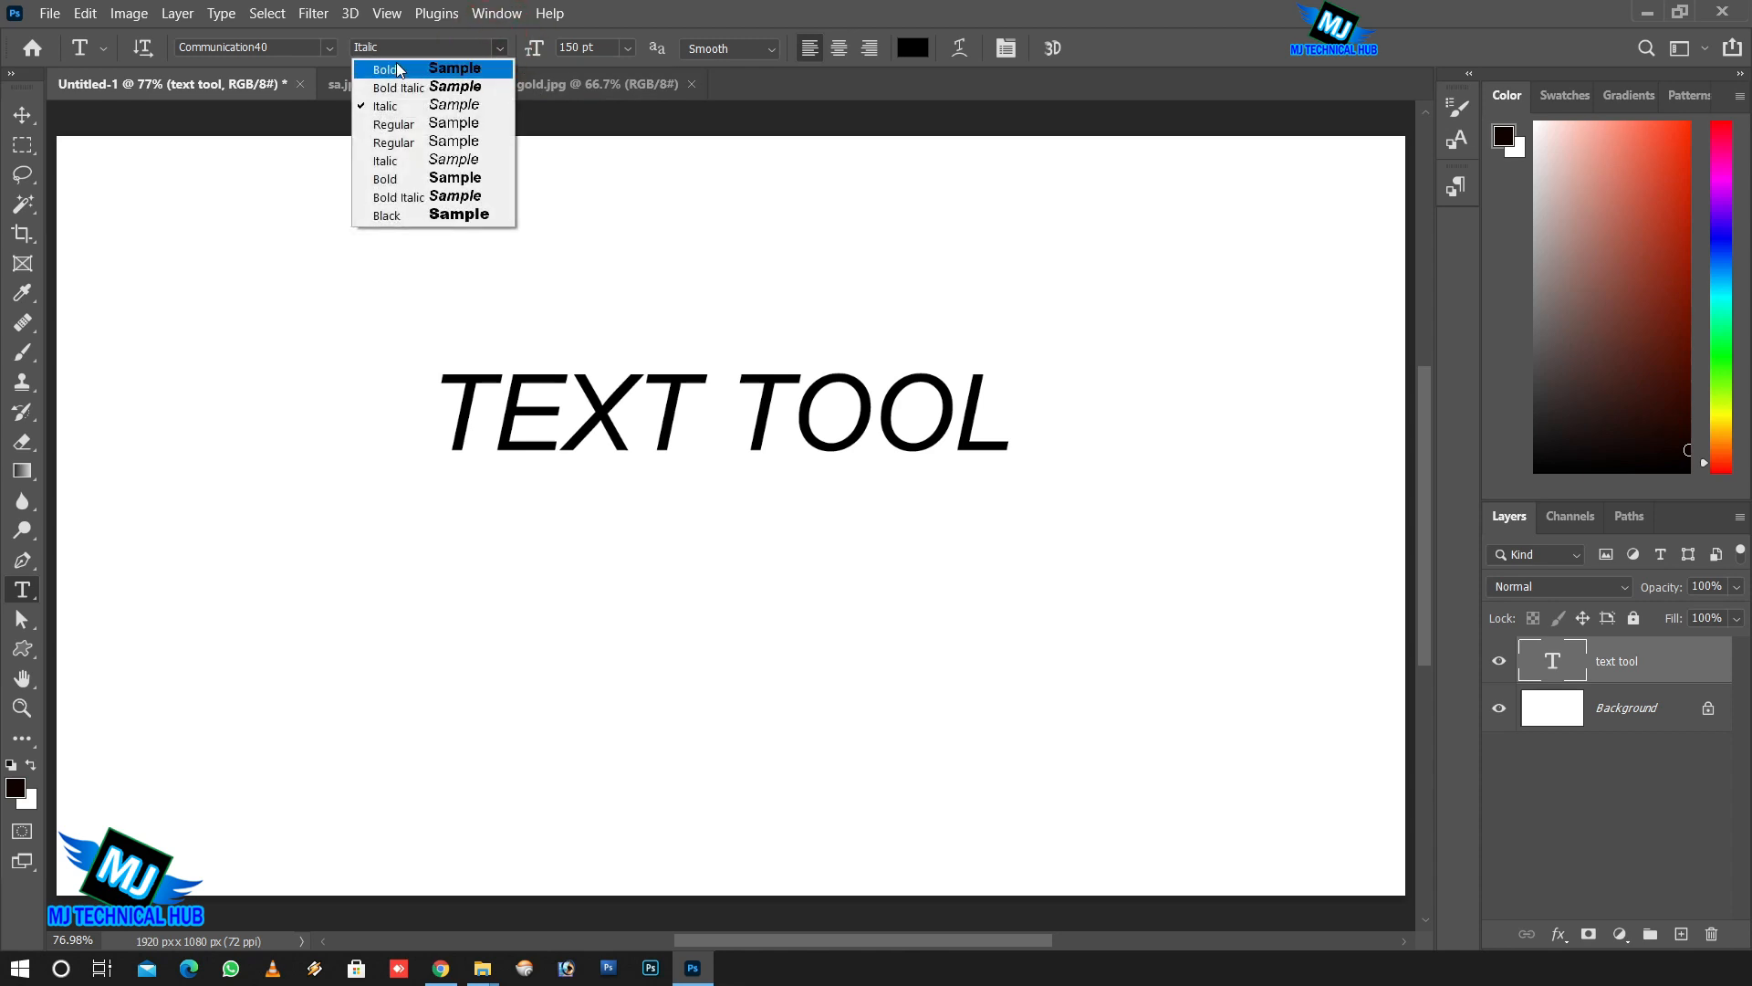
pyautogui.click(394, 124)
pyautogui.click(500, 46)
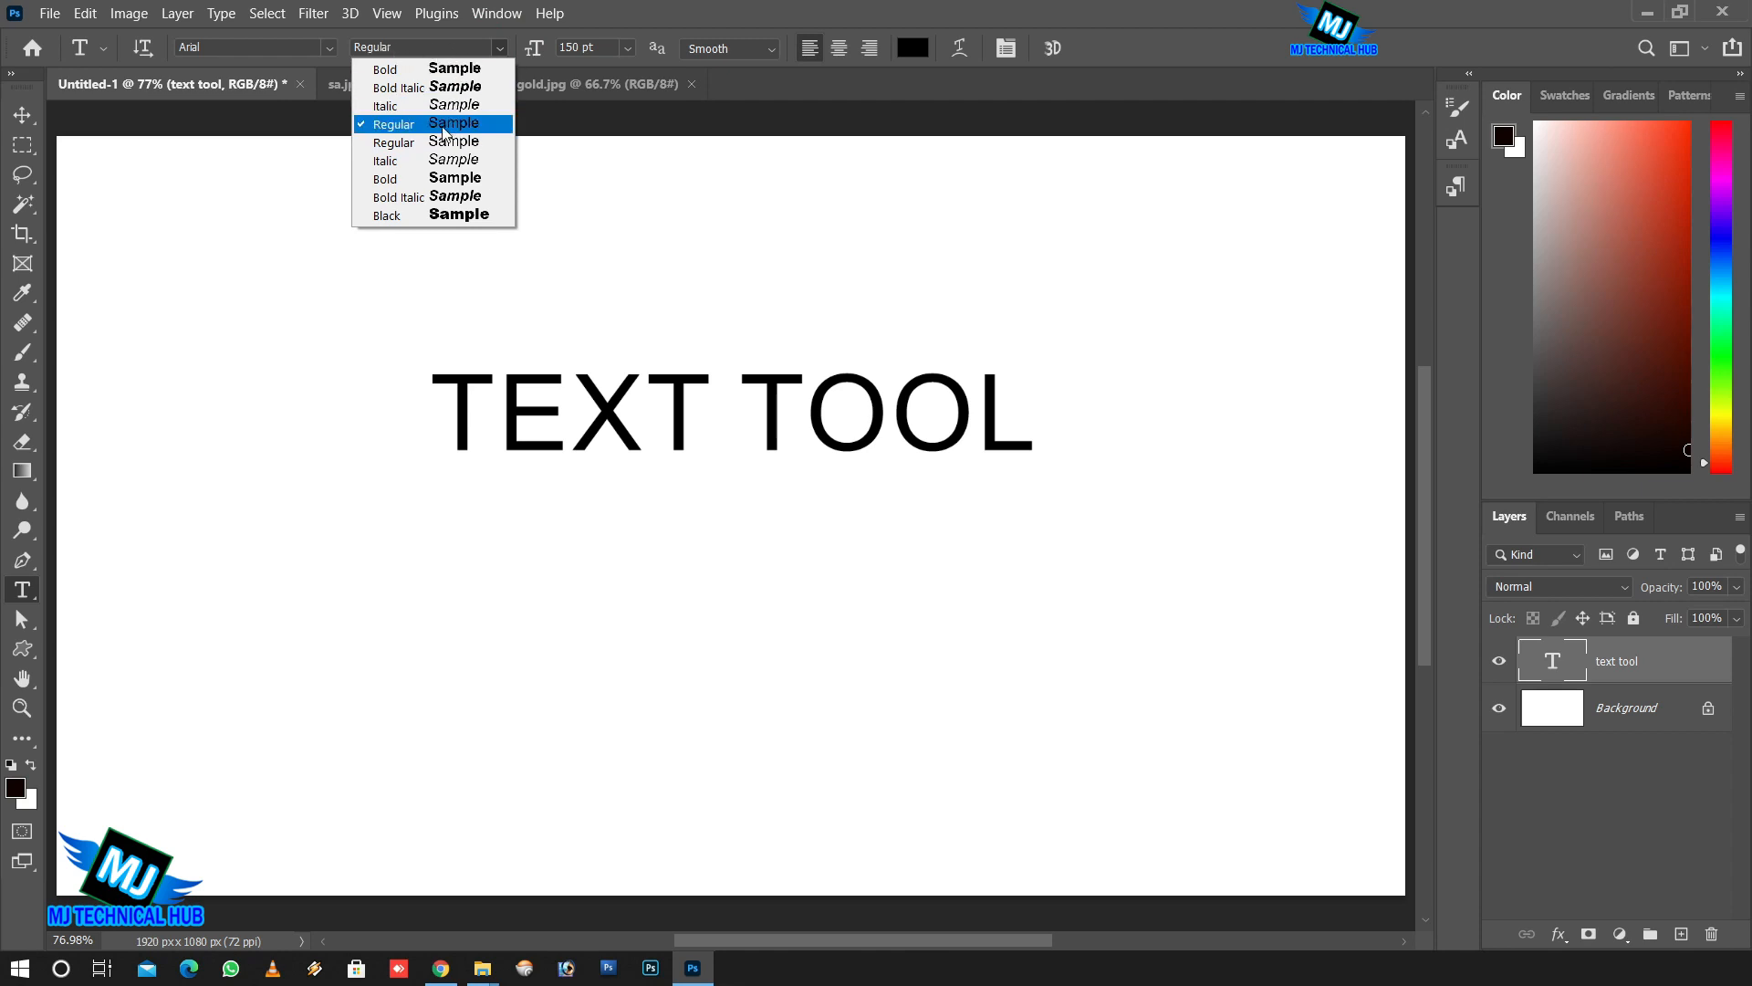
pyautogui.click(500, 47)
pyautogui.click(502, 47)
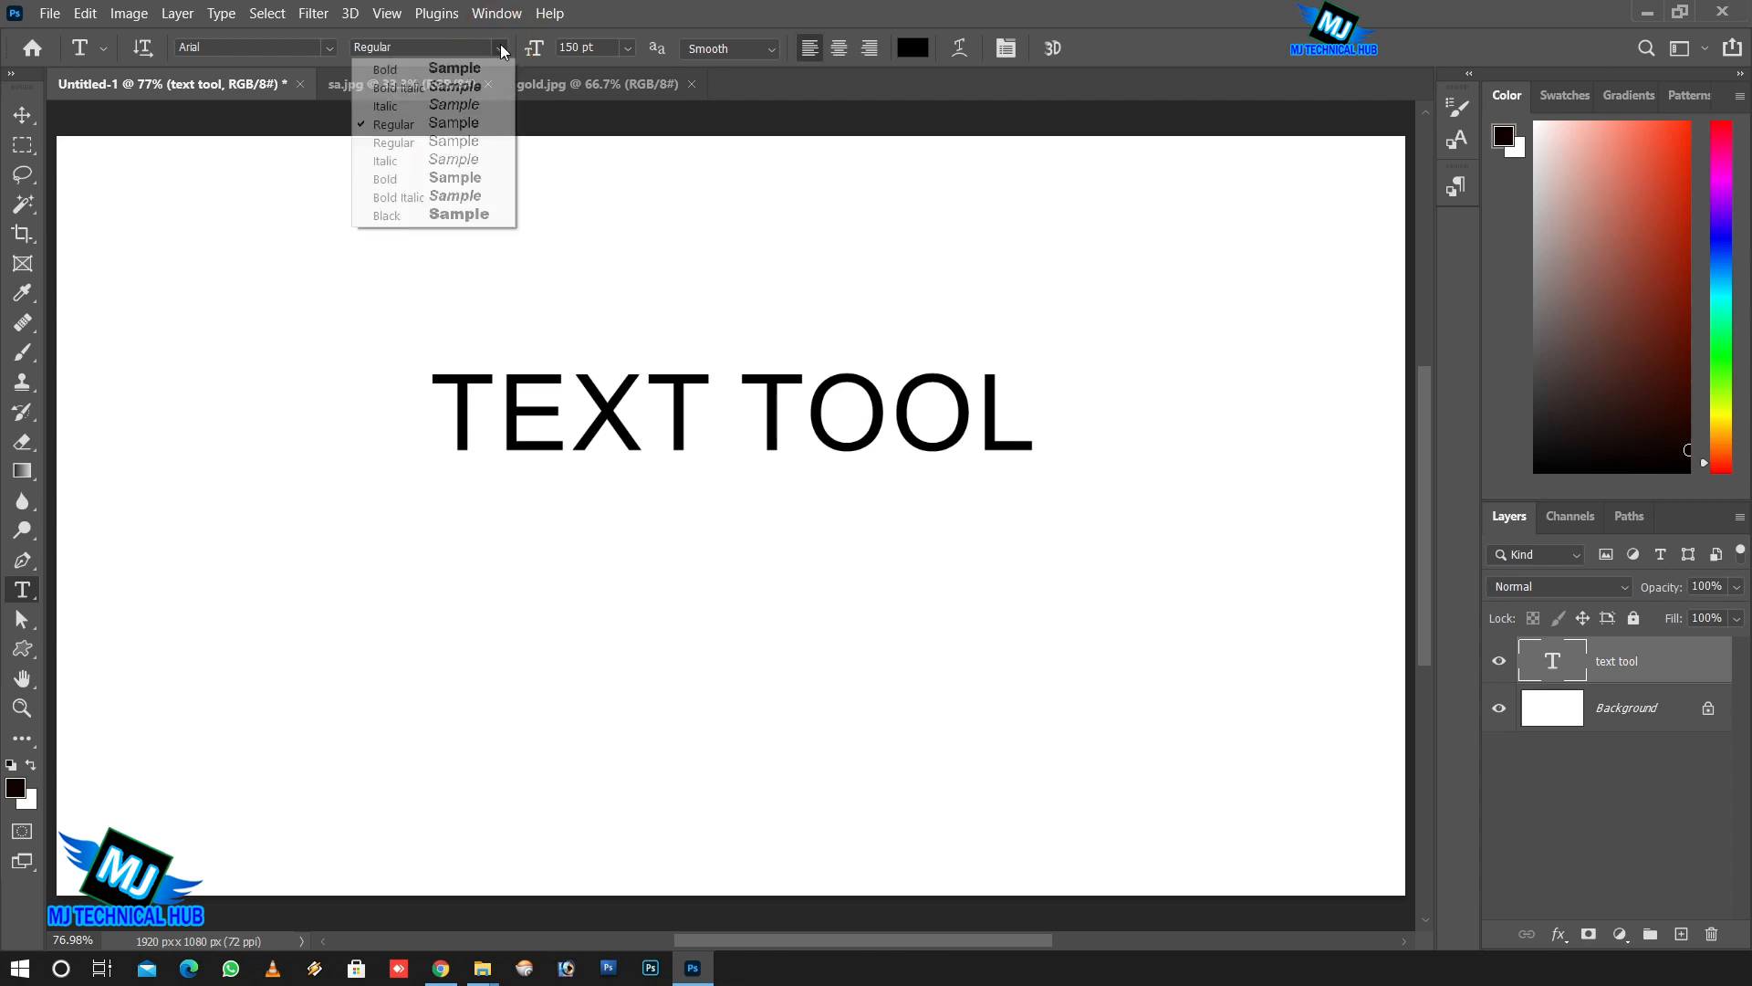
pyautogui.click(415, 179)
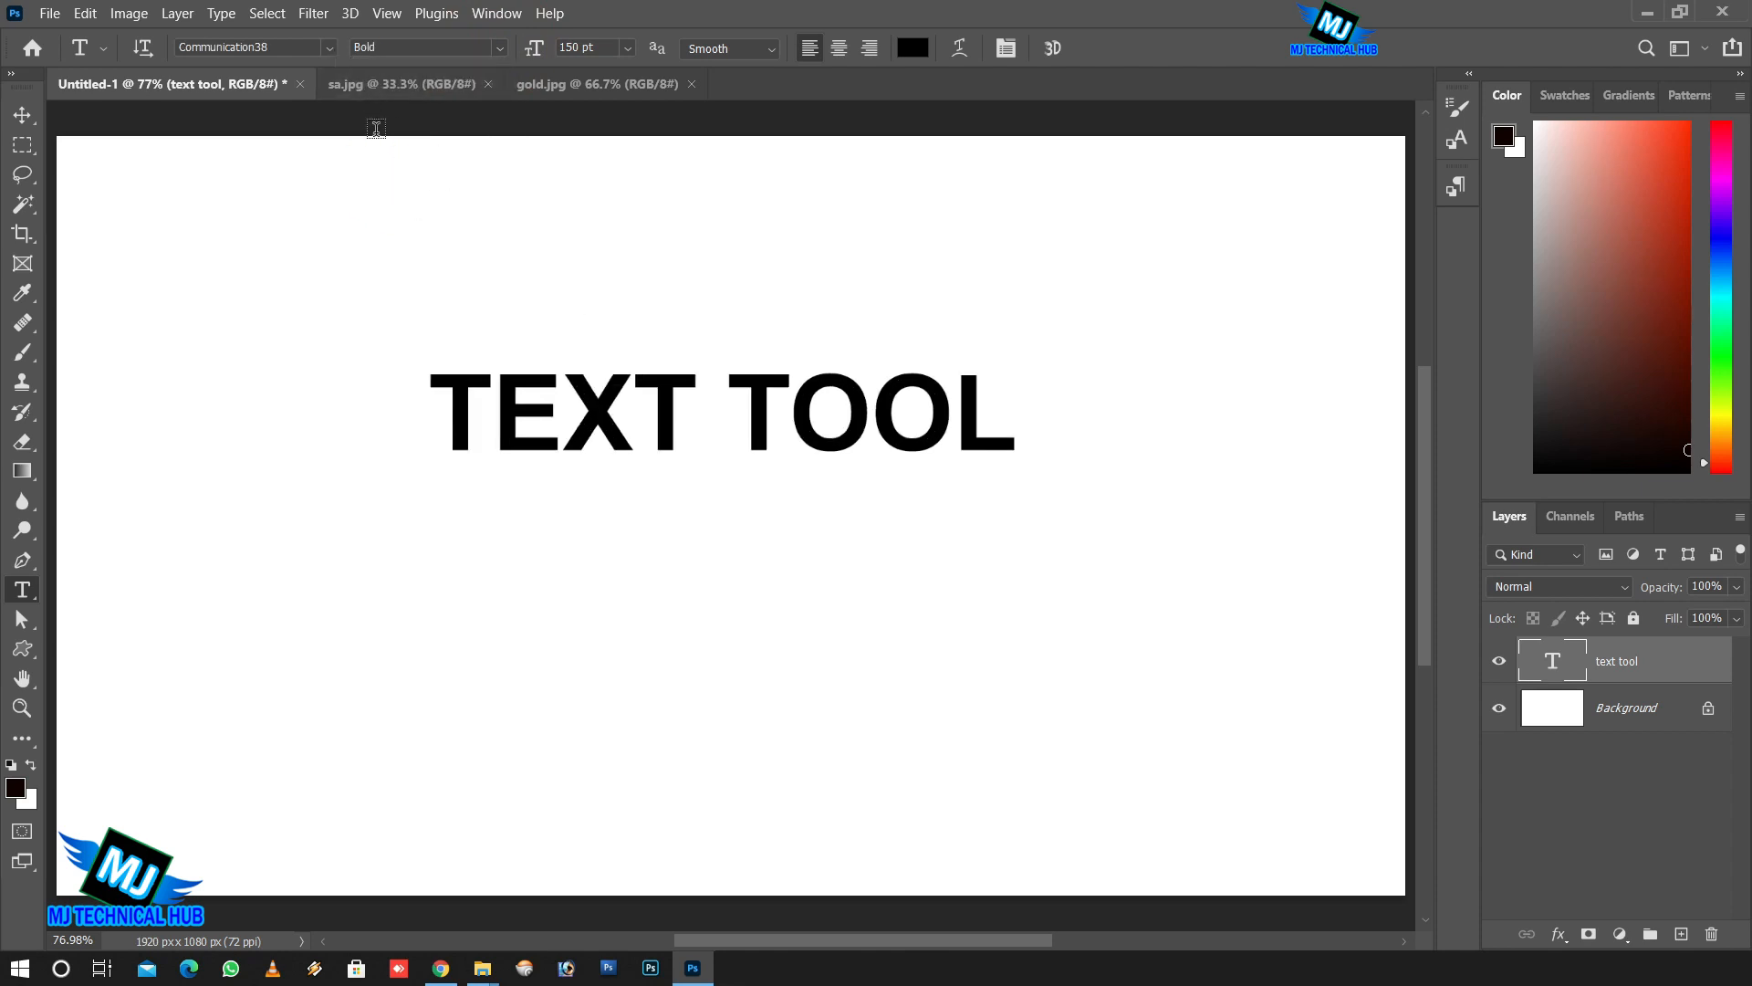
# Try the EddiesHand font in its Regular style on the TEXT TOOL text, and undo the font change.
pyautogui.click(330, 46)
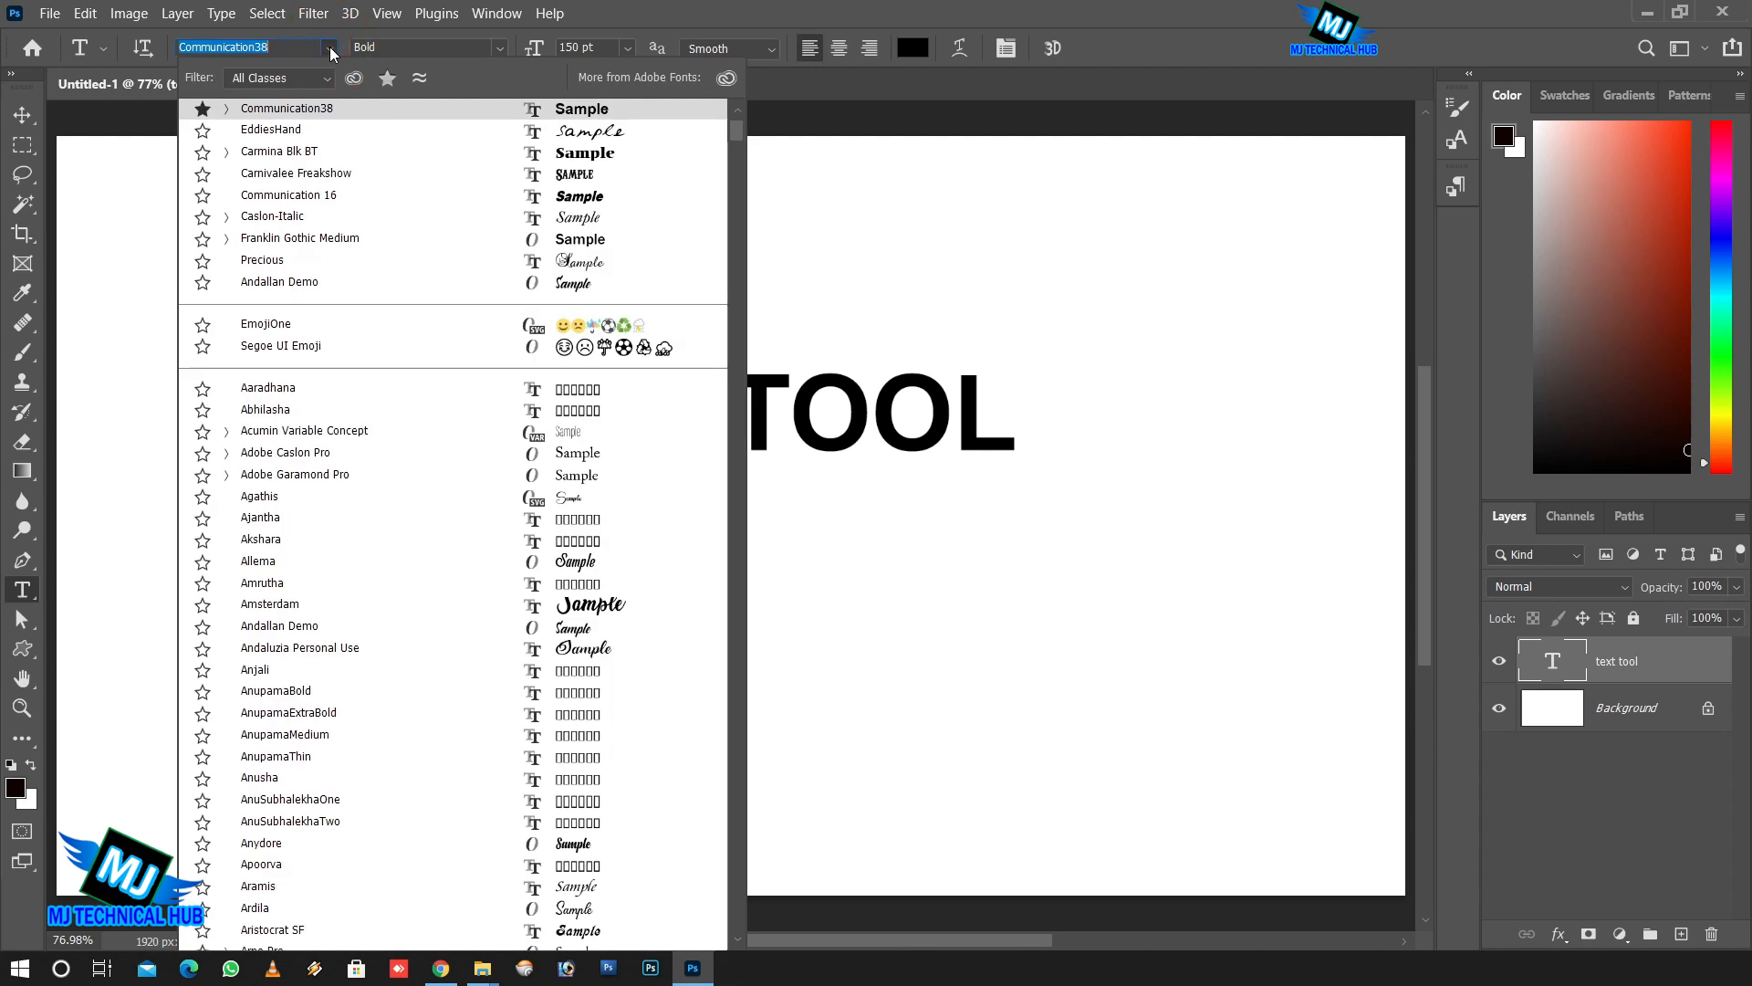
pyautogui.click(566, 130)
pyautogui.click(502, 45)
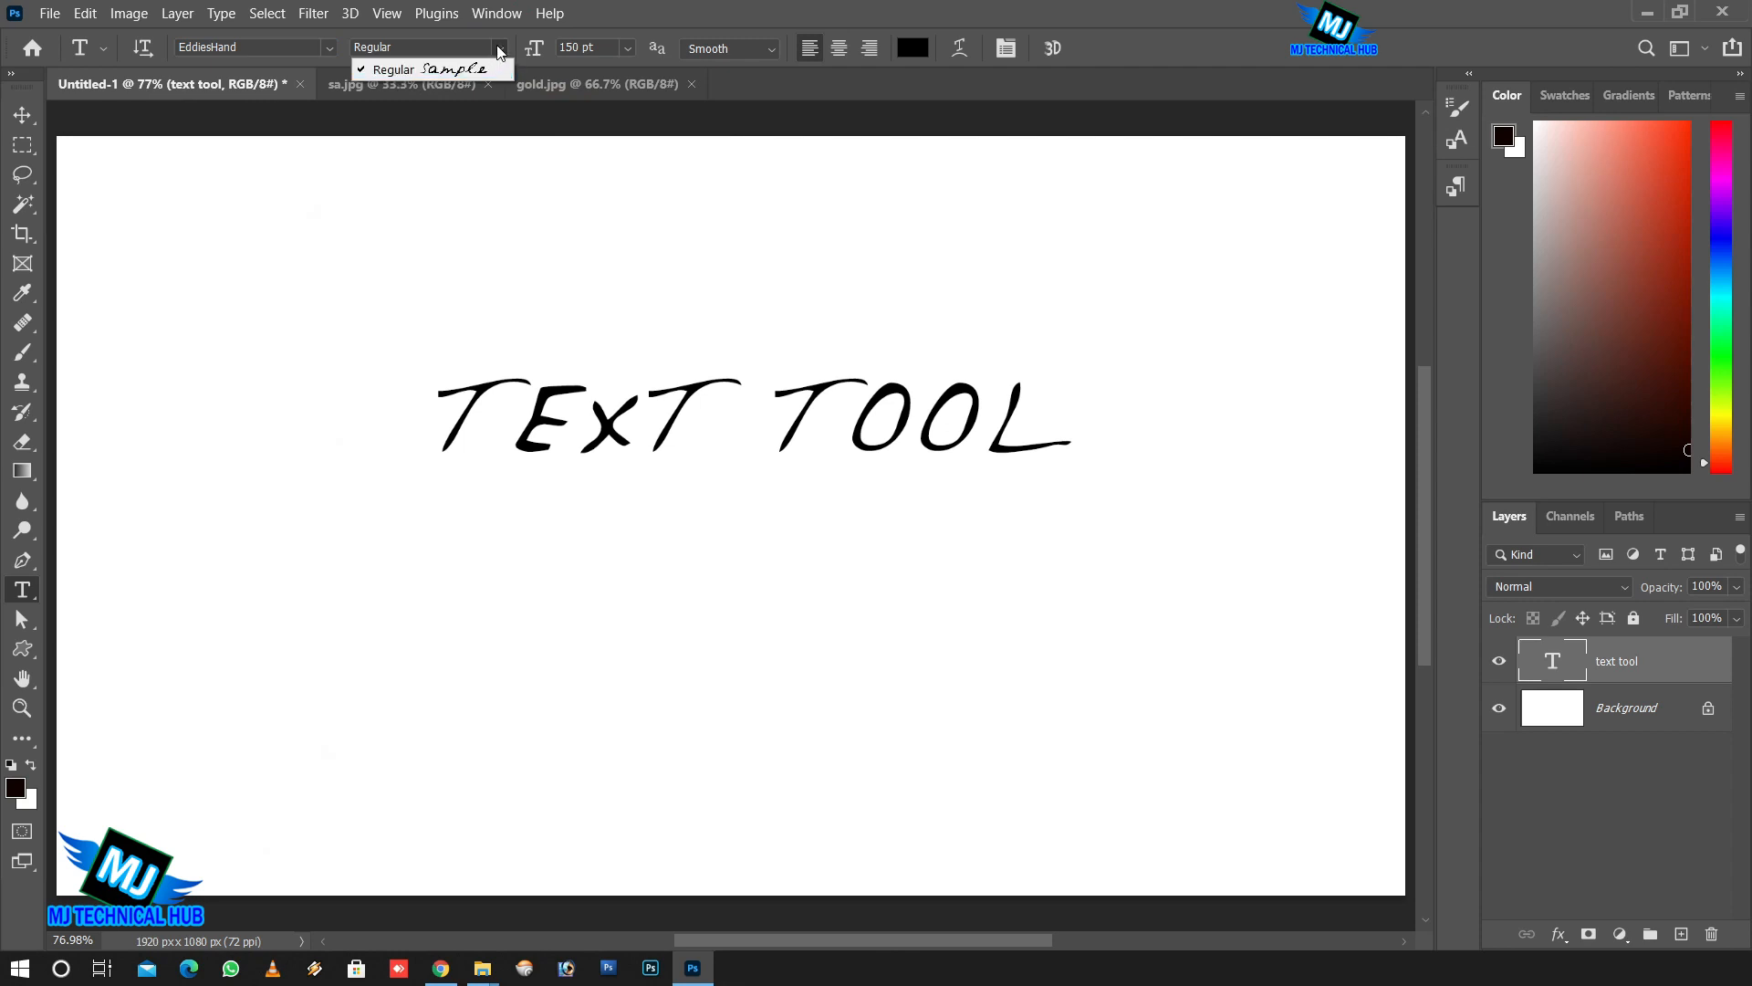
pyautogui.click(470, 70)
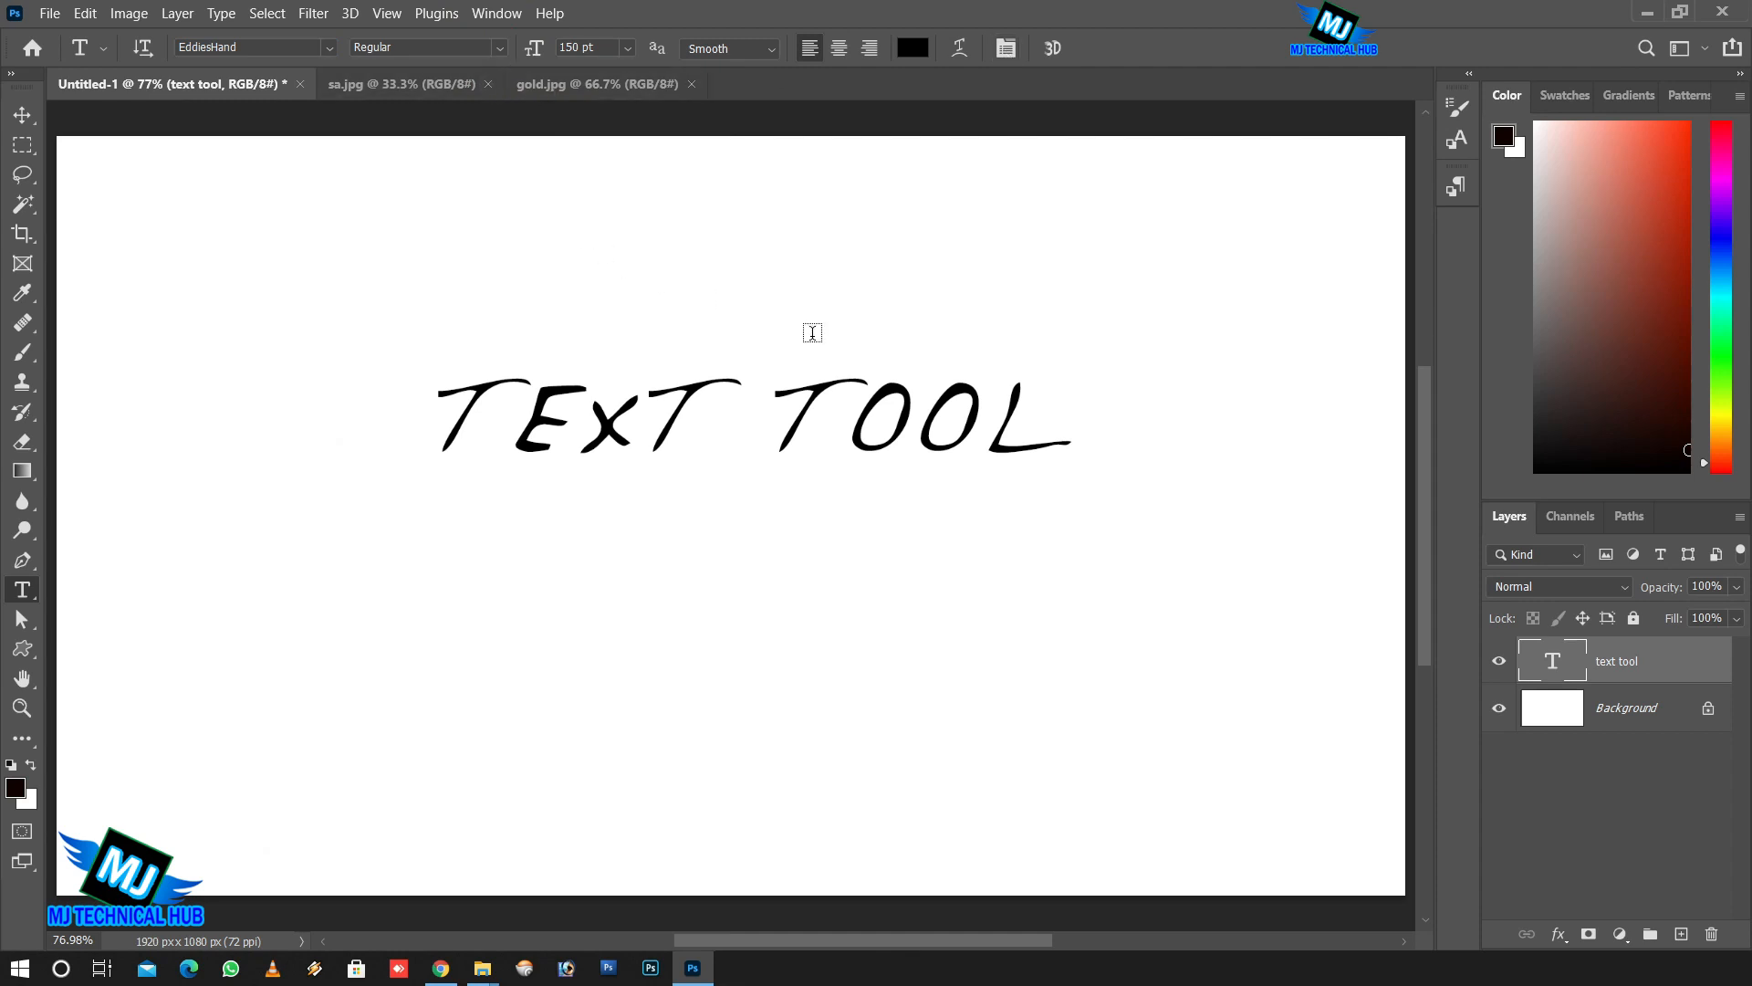
pyautogui.hotkey('ctrl', 'z')
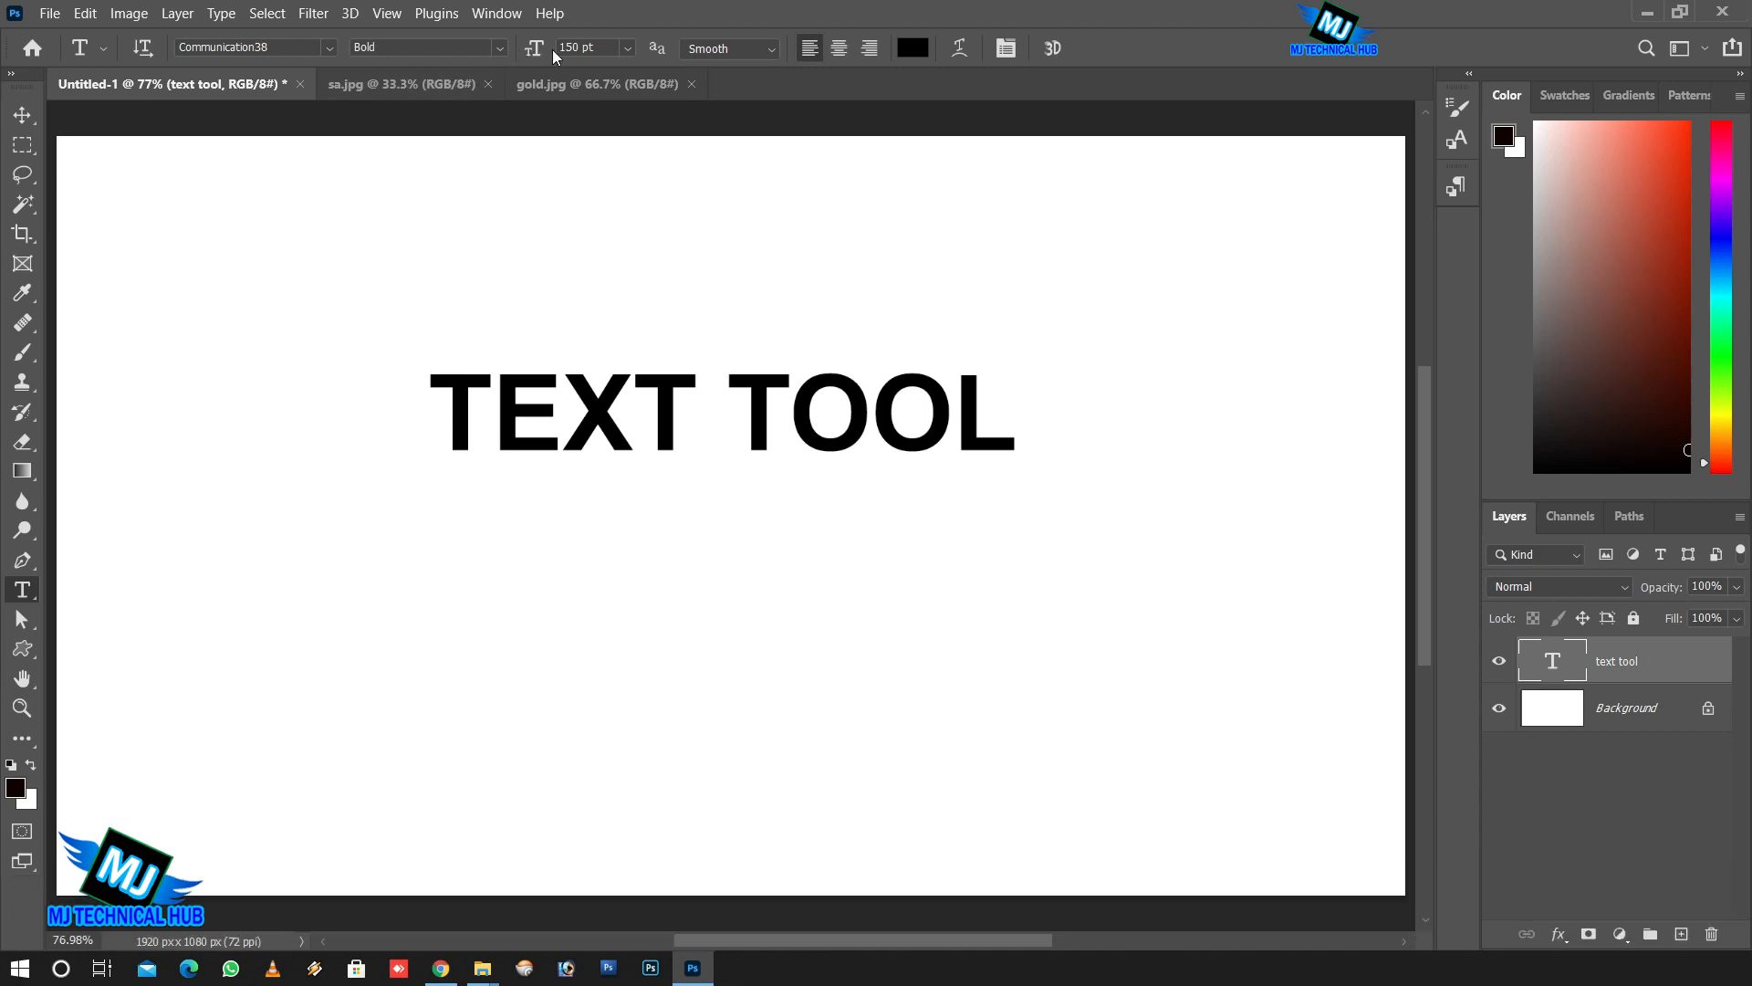
# Set the TEXT TOOL font size to 200 pt, and return it to 150 pt.
pyautogui.click(628, 51)
pyautogui.click(628, 48)
pyautogui.click(628, 51)
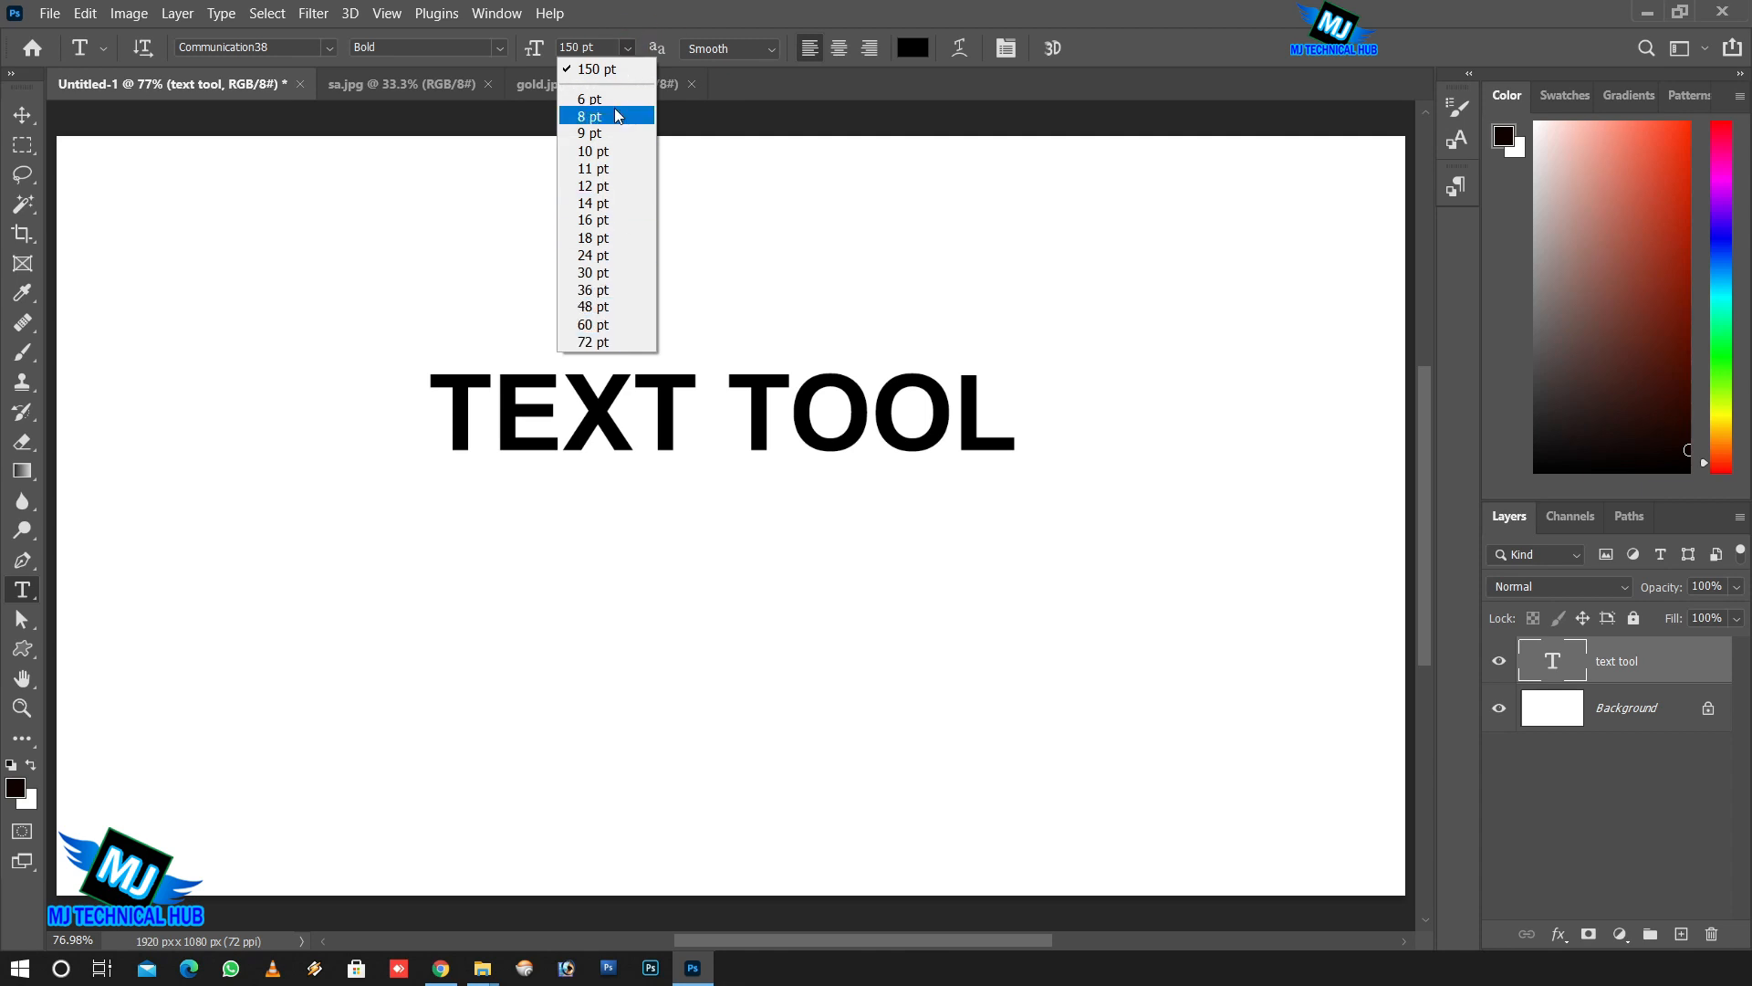
pyautogui.click(599, 48)
pyautogui.moveTo(600, 48); pyautogui.dragTo(559, 47)
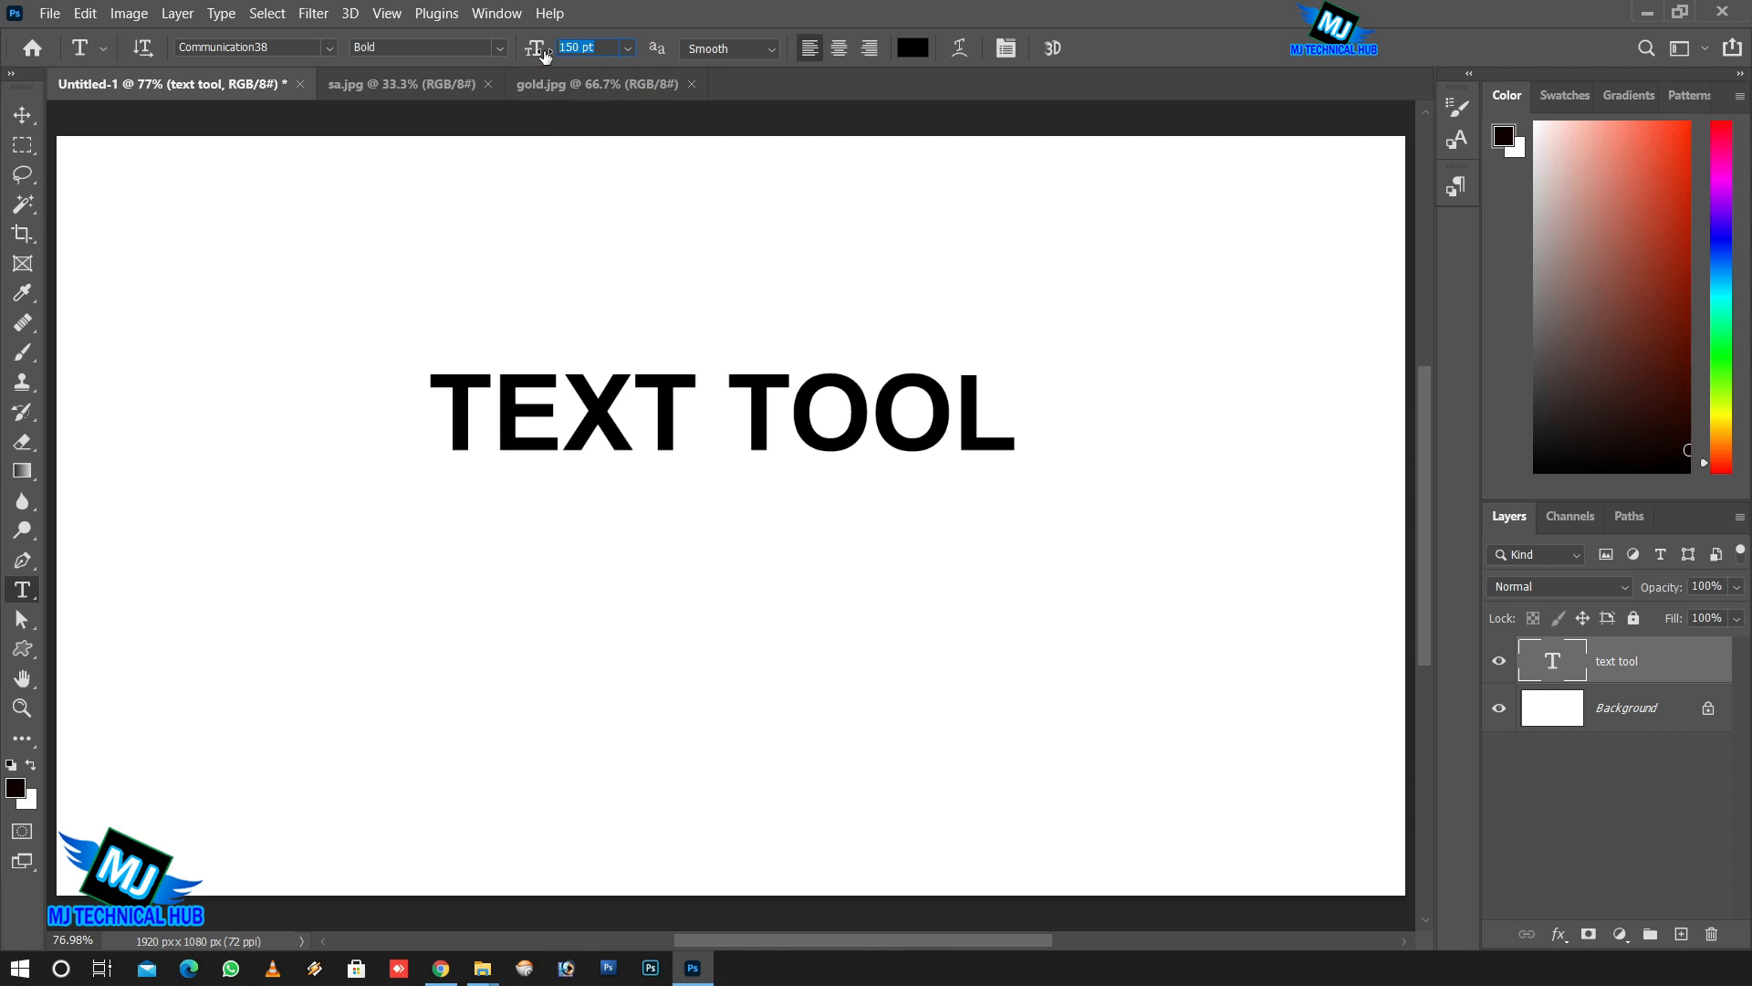
pyautogui.write('200')
pyautogui.press('Return')
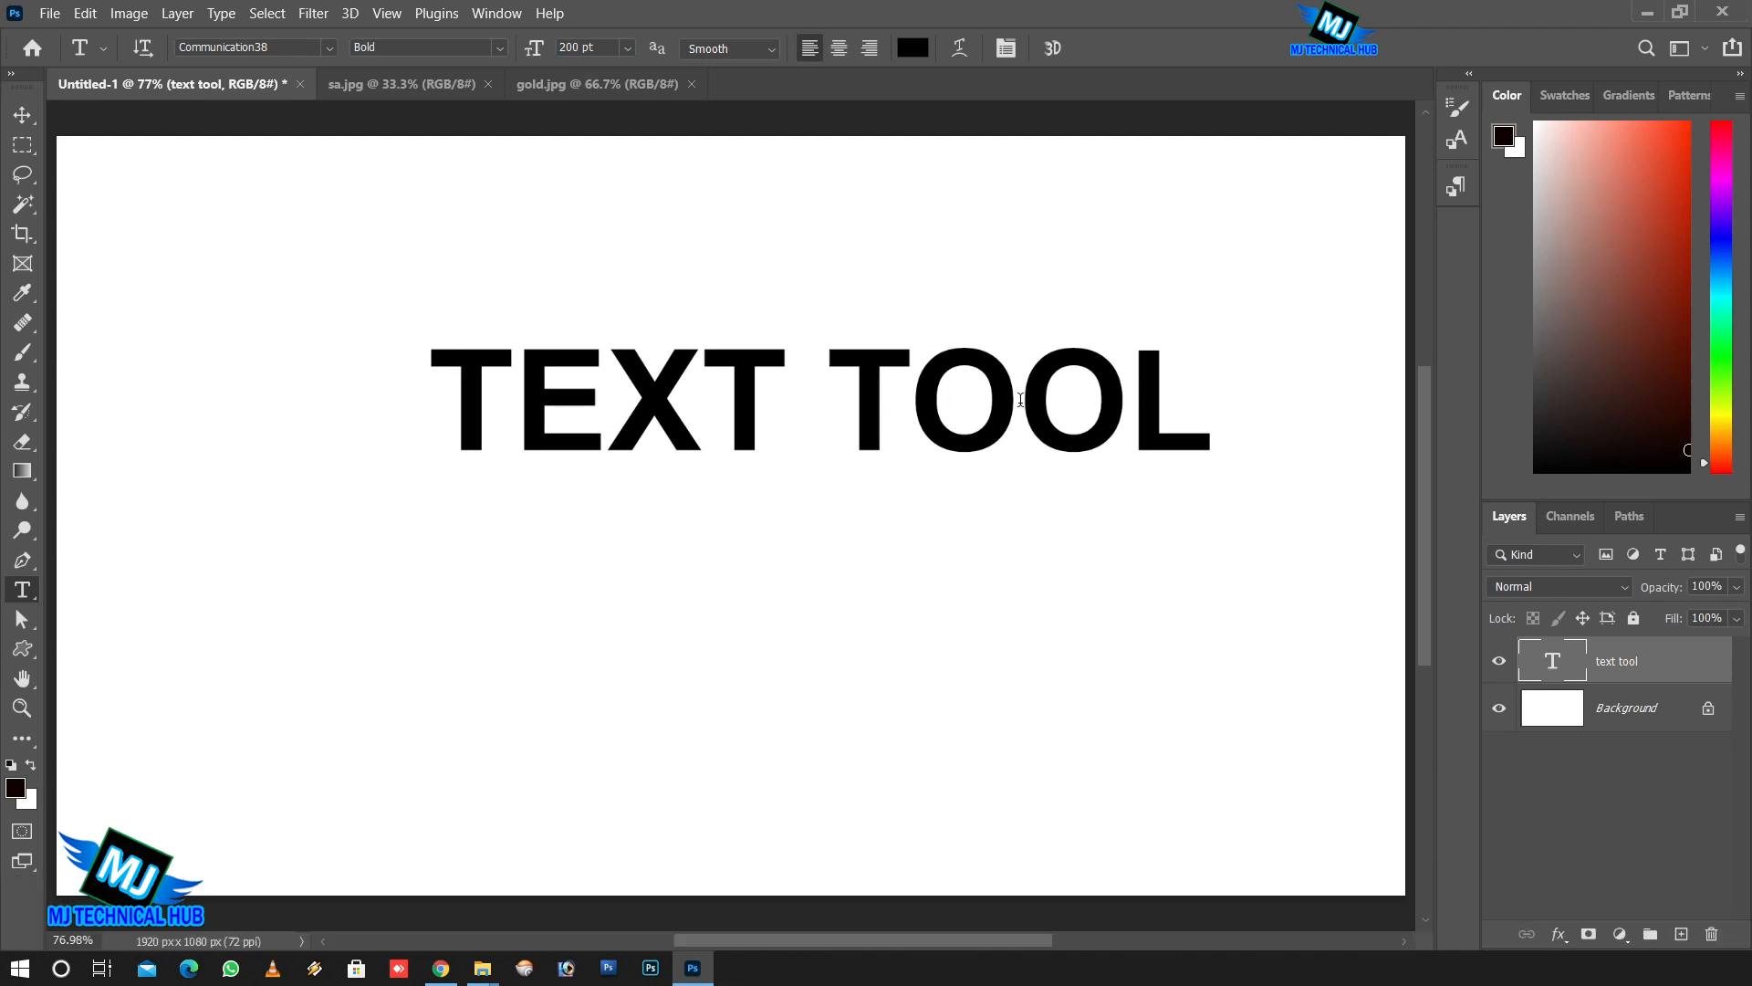
pyautogui.moveTo(598, 46); pyautogui.dragTo(511, 57)
pyautogui.write('150')
pyautogui.press('Return')
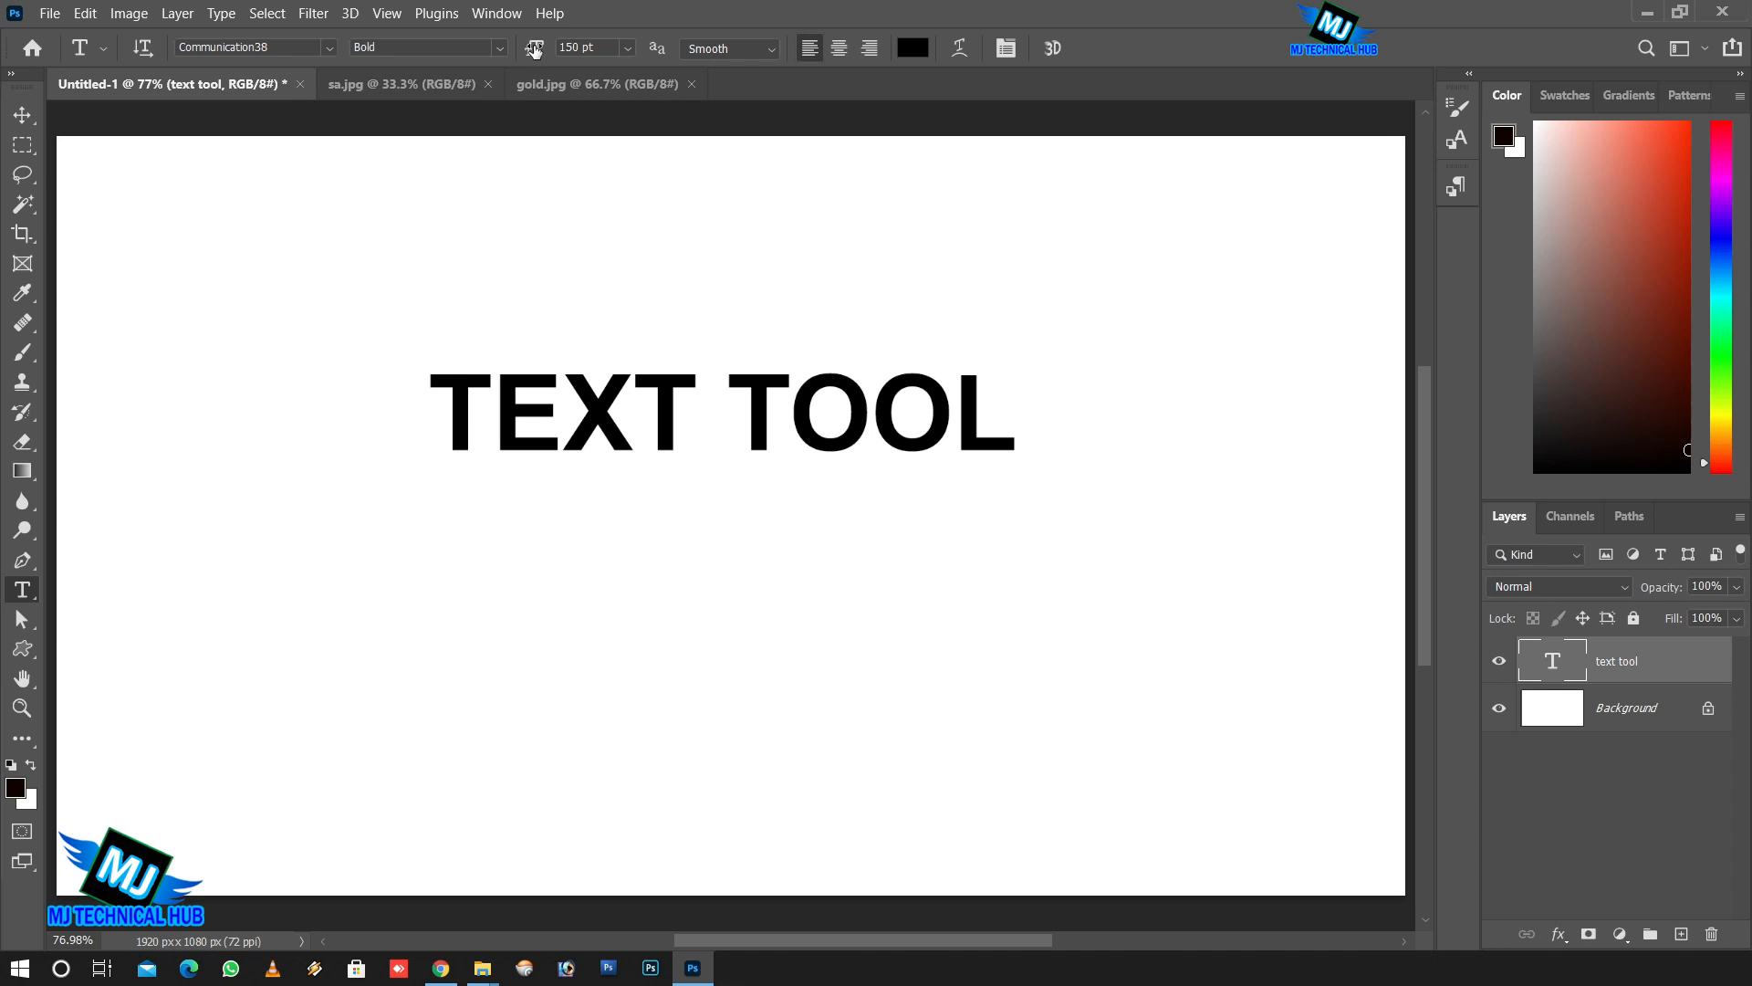
# Scale the TEXT TOOL font size up to 262 pt and down to 134 pt, with Smooth anti-aliasing.
pyautogui.moveTo(535, 50); pyautogui.dragTo(663, 49)
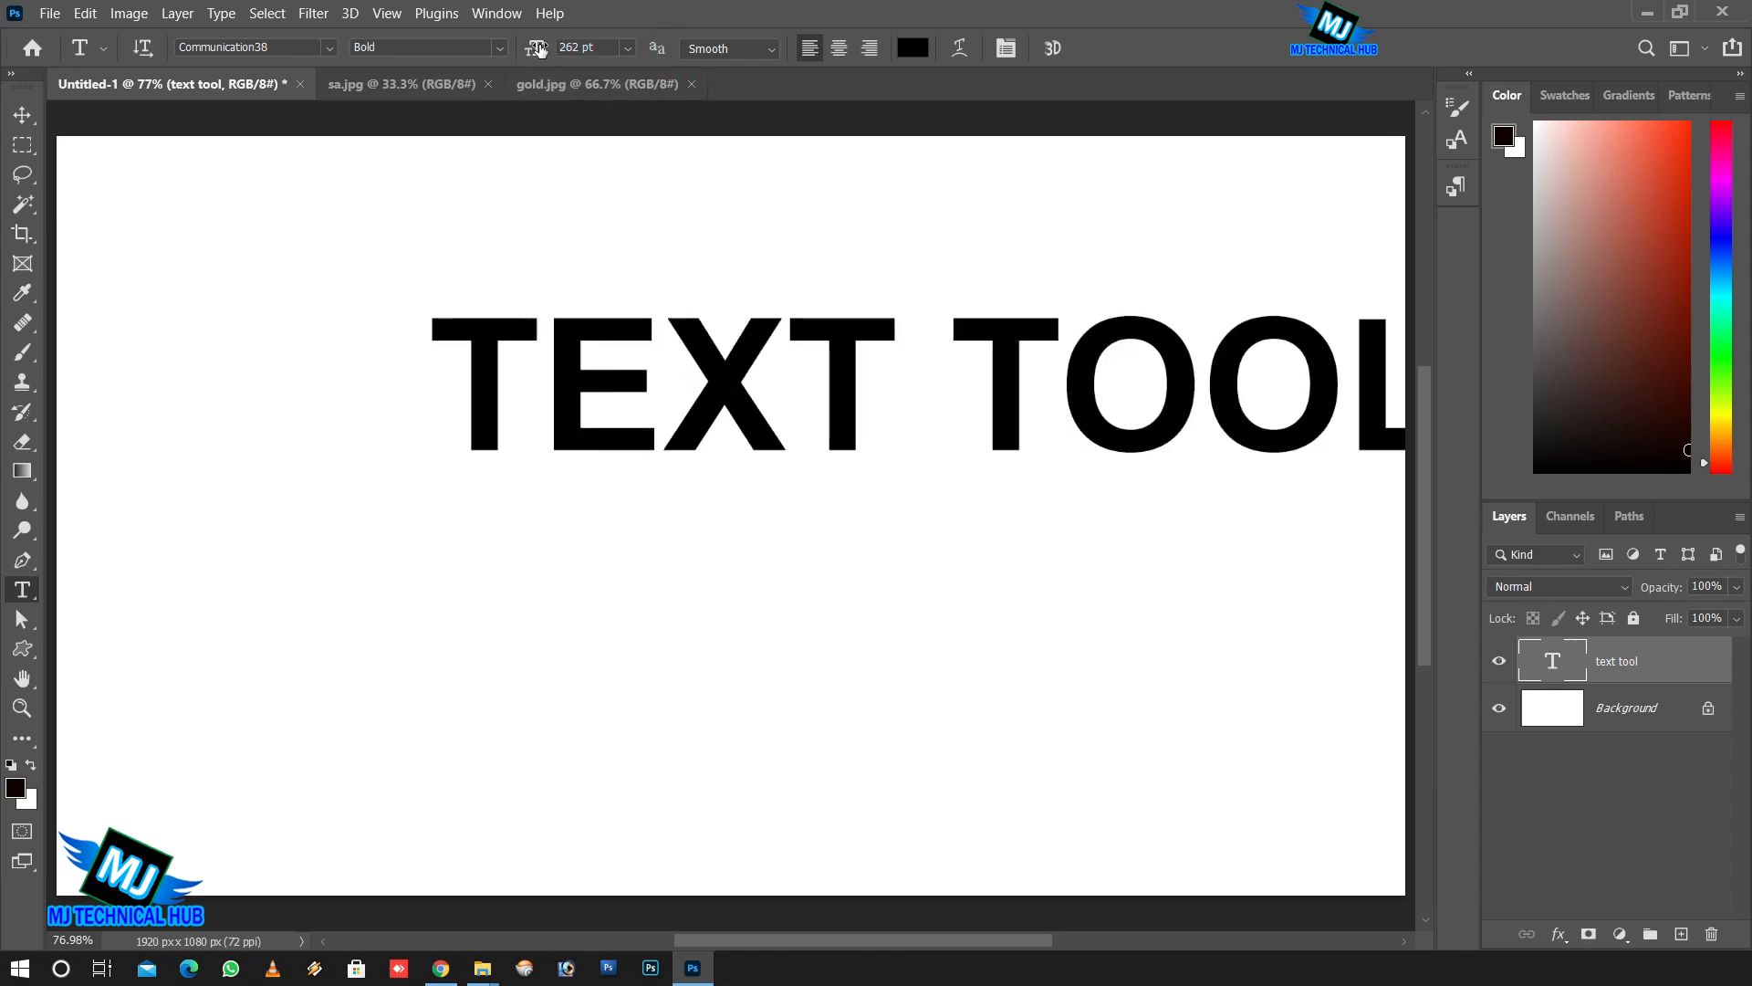
pyautogui.moveTo(539, 50); pyautogui.dragTo(394, 52)
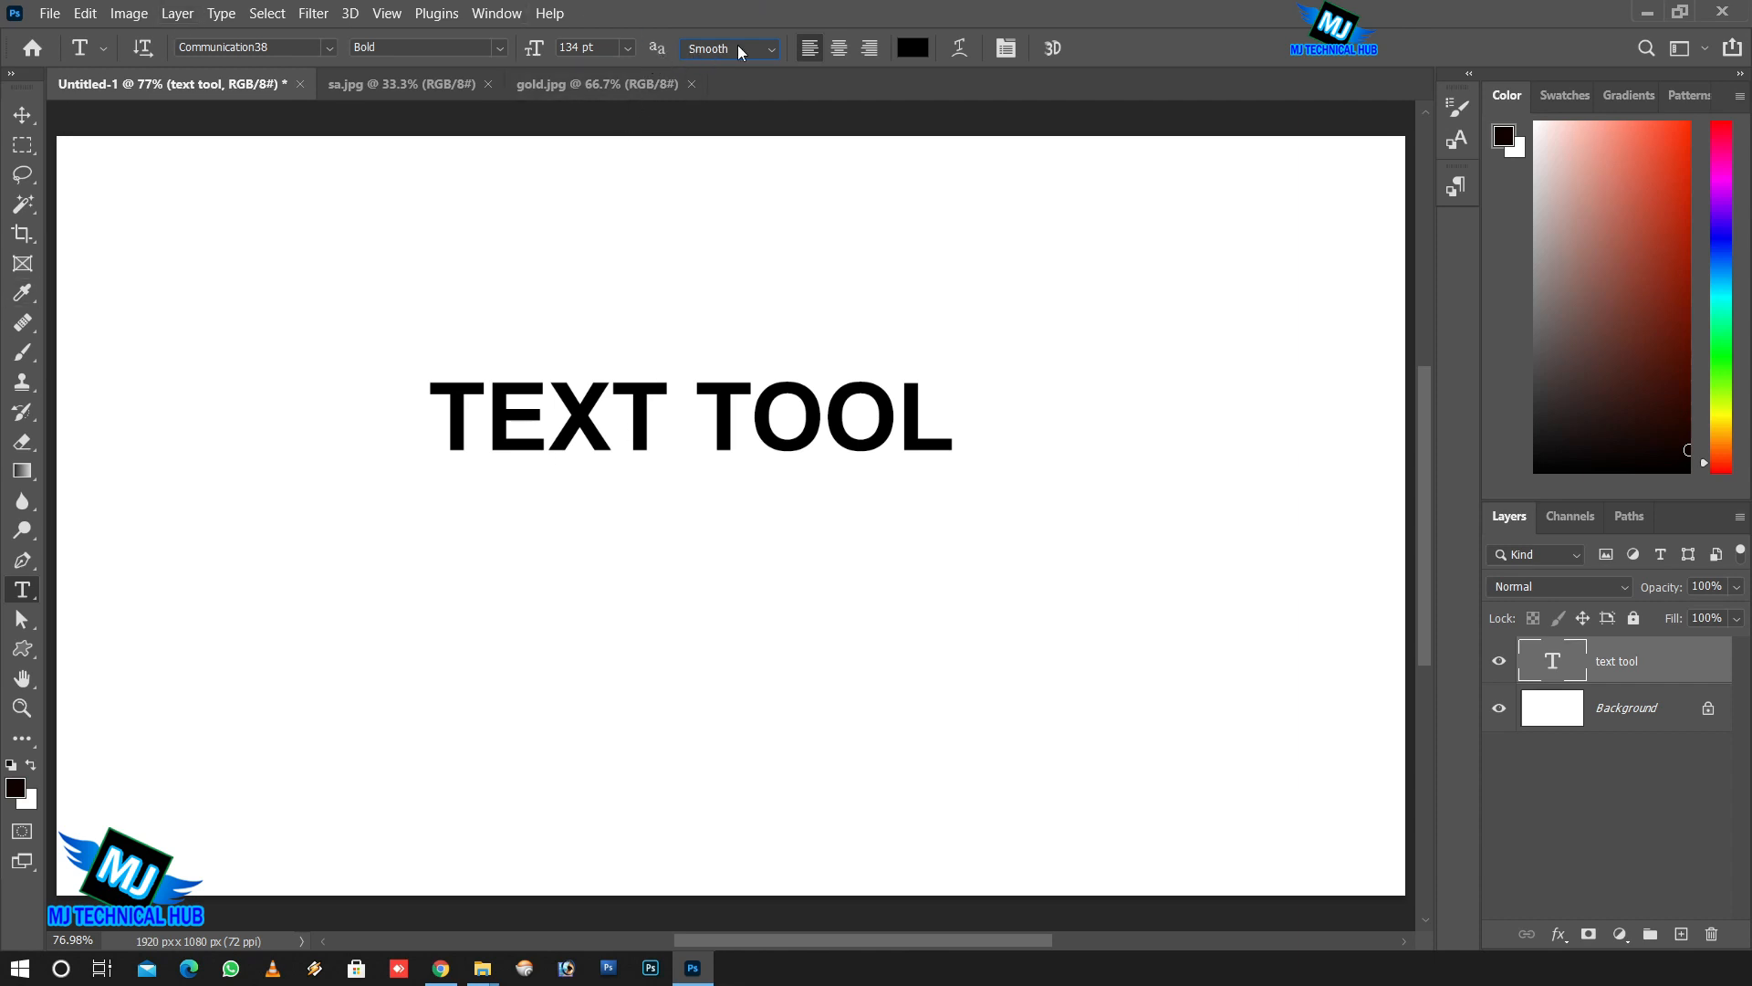
pyautogui.click(764, 52)
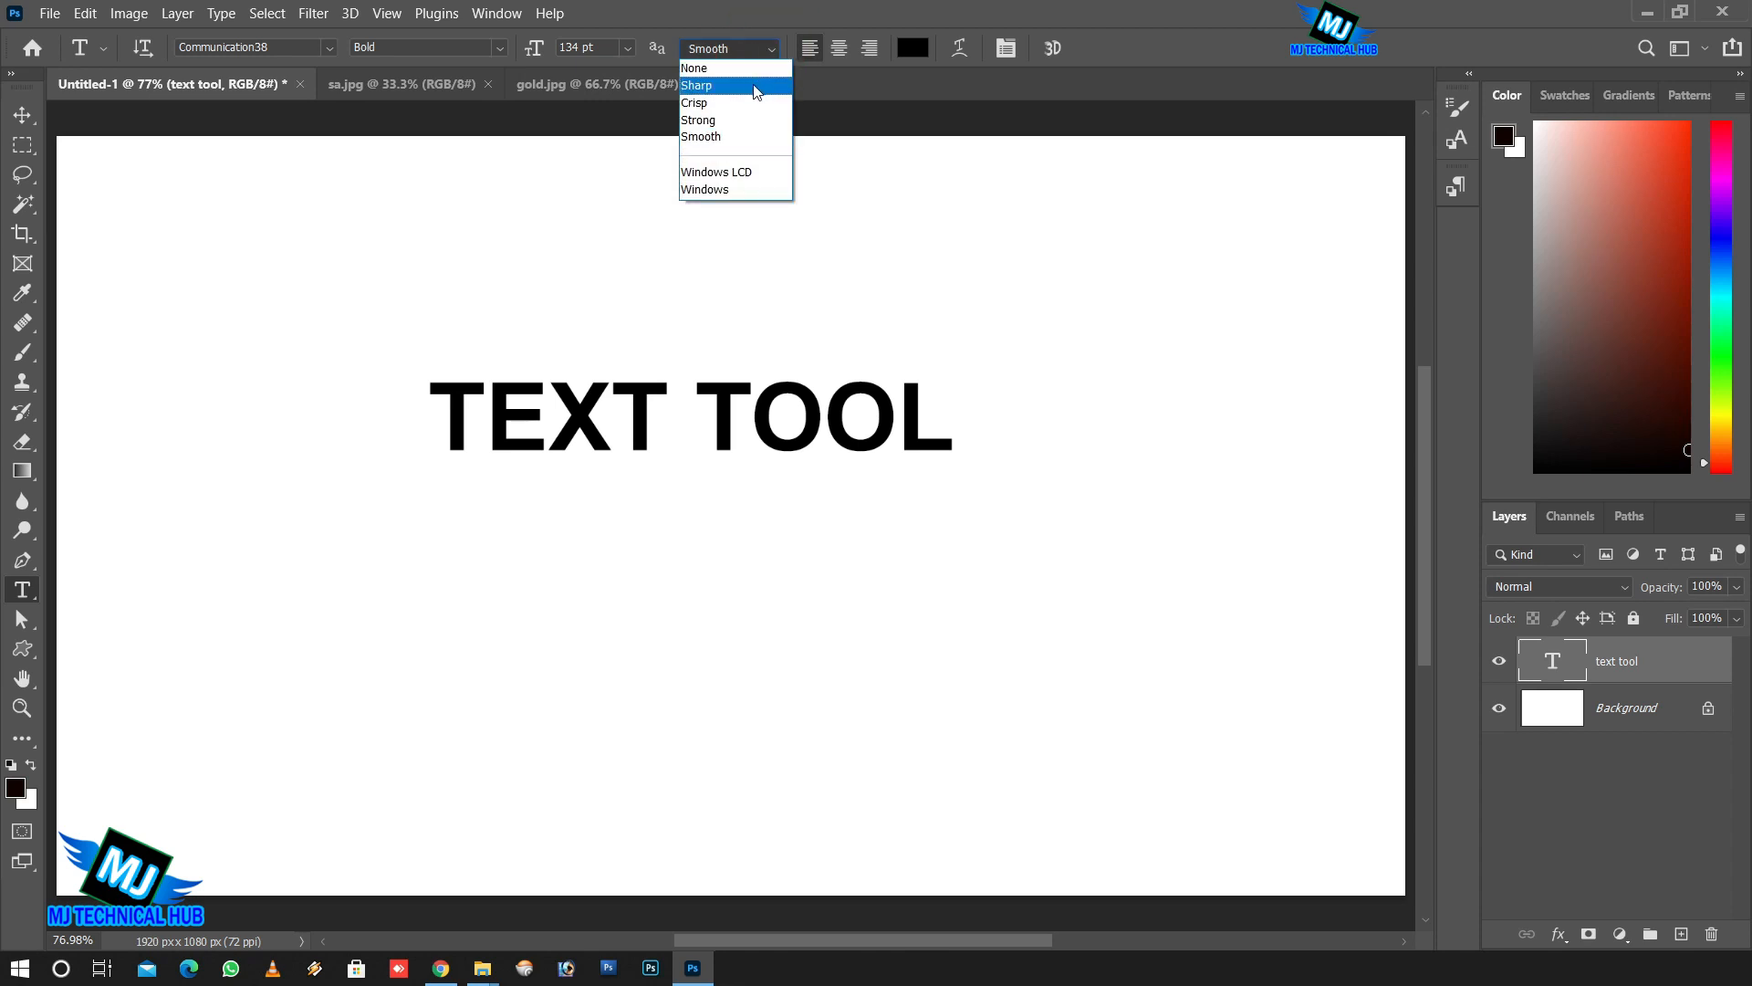
pyautogui.click(738, 138)
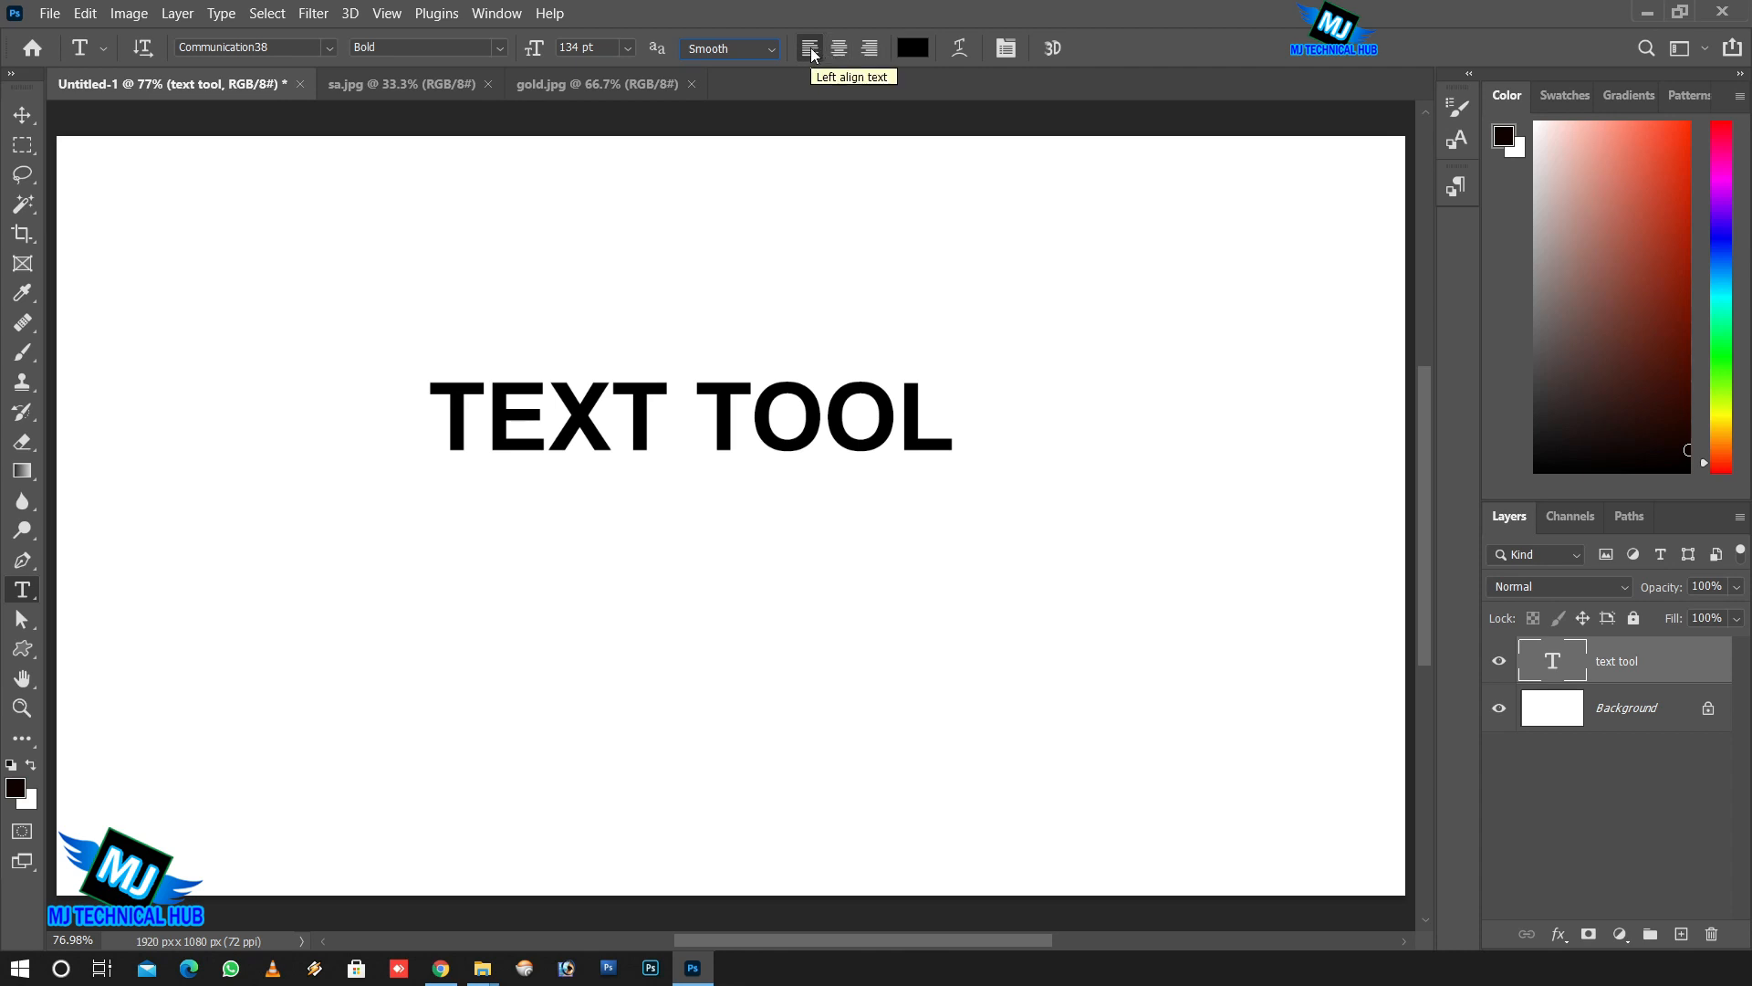
# Start a new text layer below TEXT TOOL, try left-aligned text reading "RIGH", and delete those characters.
pyautogui.click(518, 630)
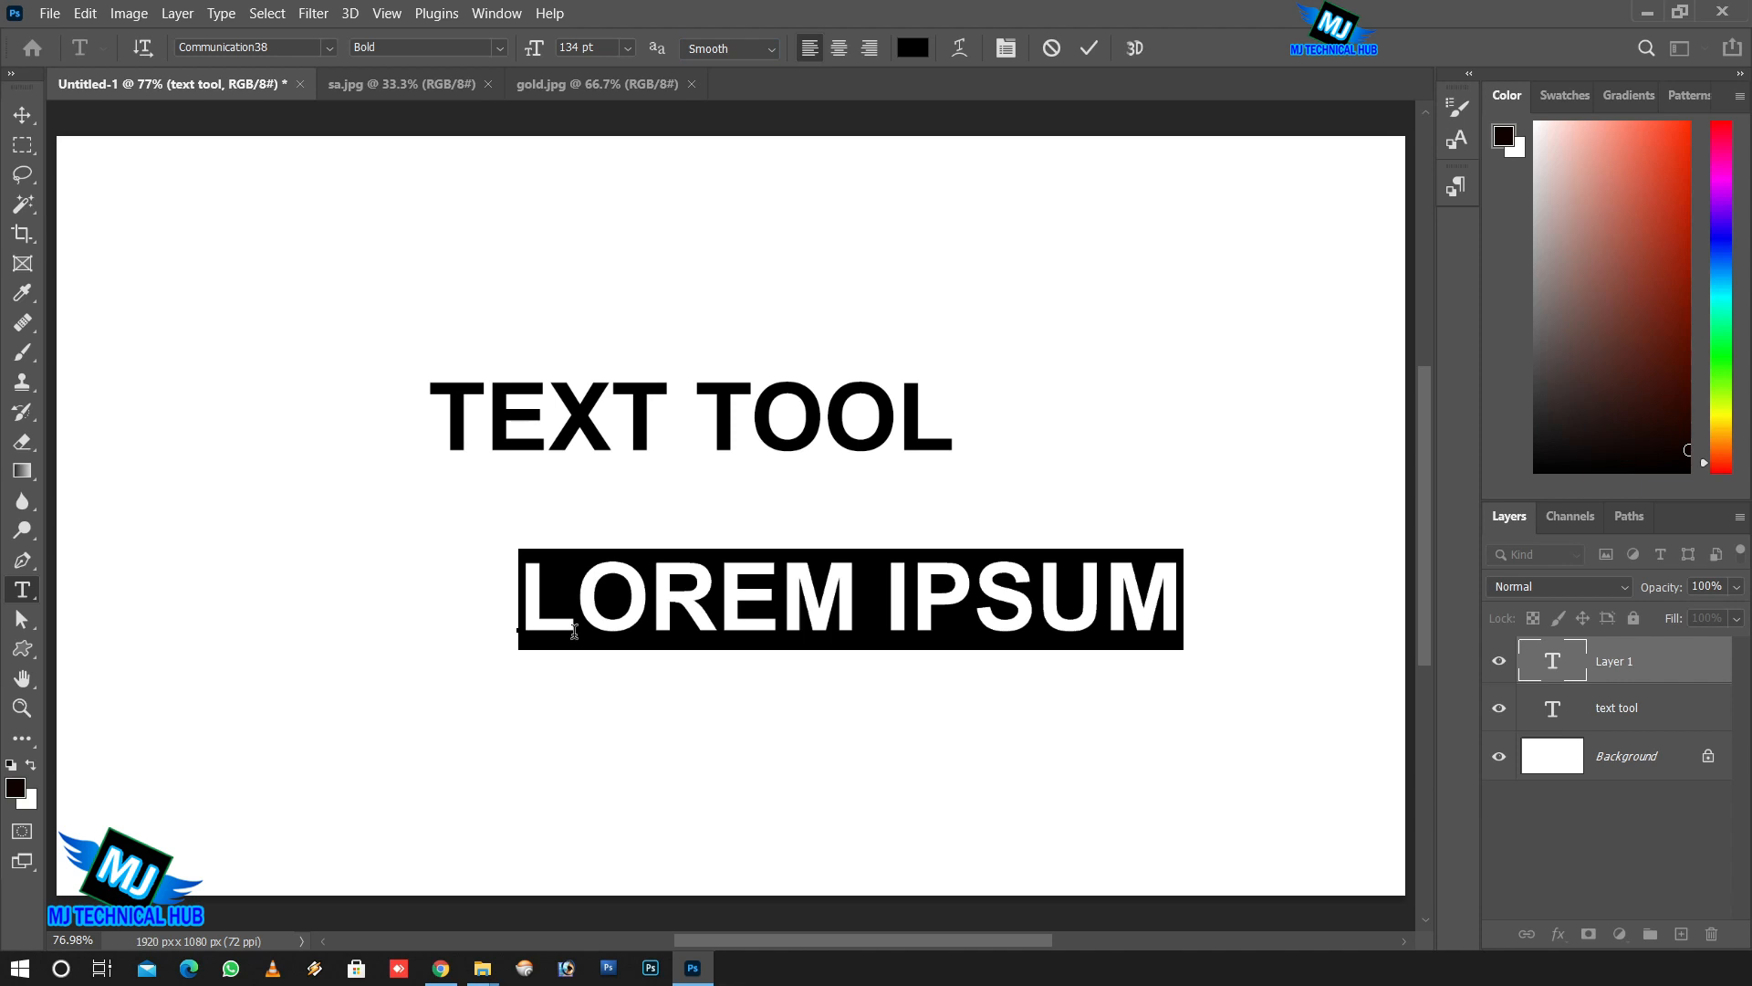
pyautogui.write('RIGH')
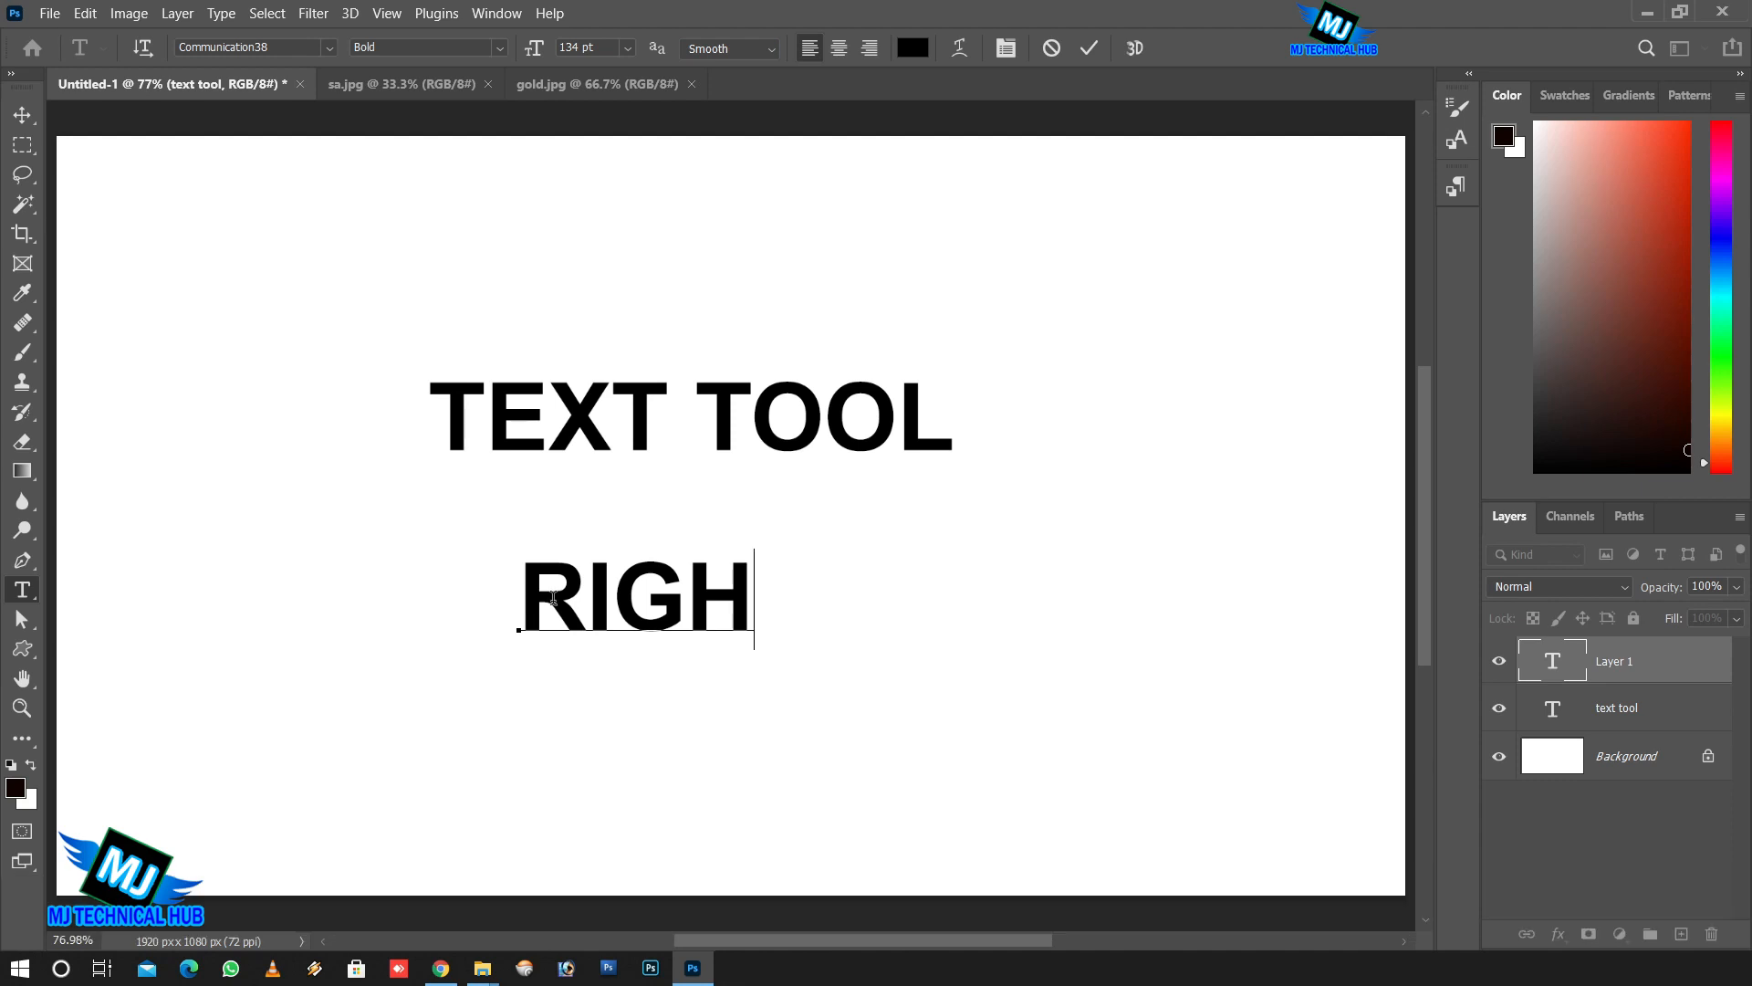
pyautogui.press('BackSpace')
pyautogui.press('BackSpace')
pyautogui.press('BackSpace')
pyautogui.press('BackSpace')
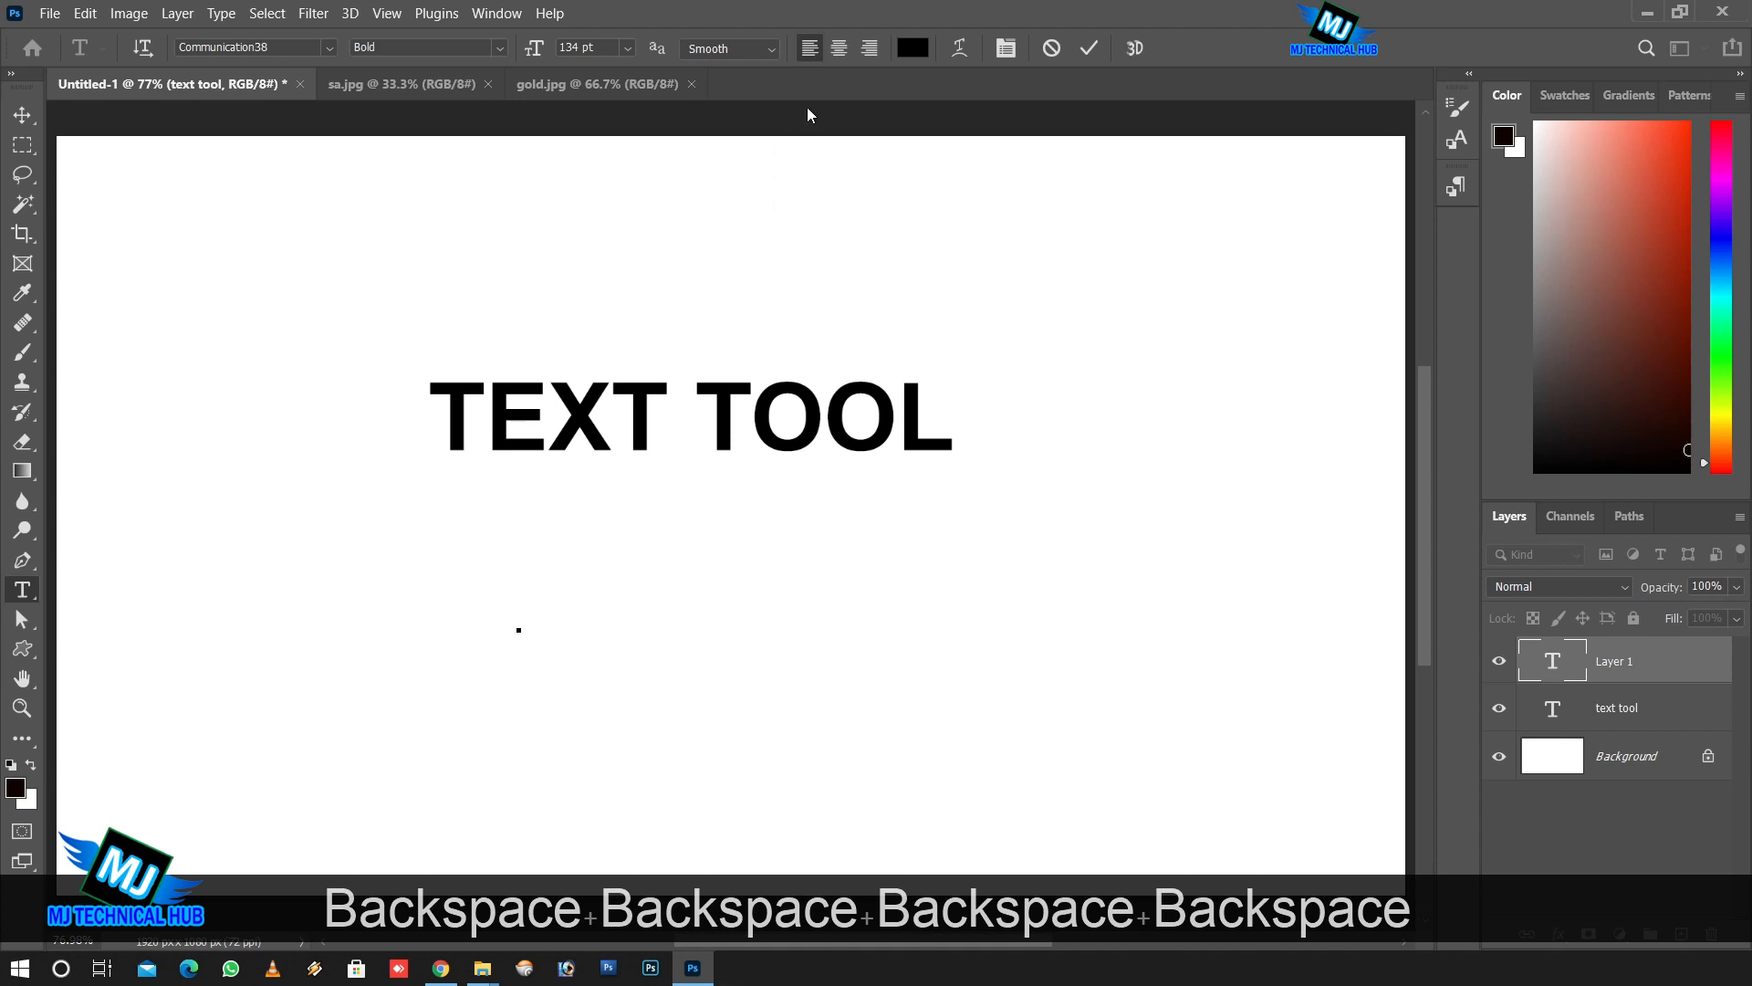
# Switch the new text layer to centre alignment, try the word "RIGHT", and delete it.
pyautogui.click(840, 49)
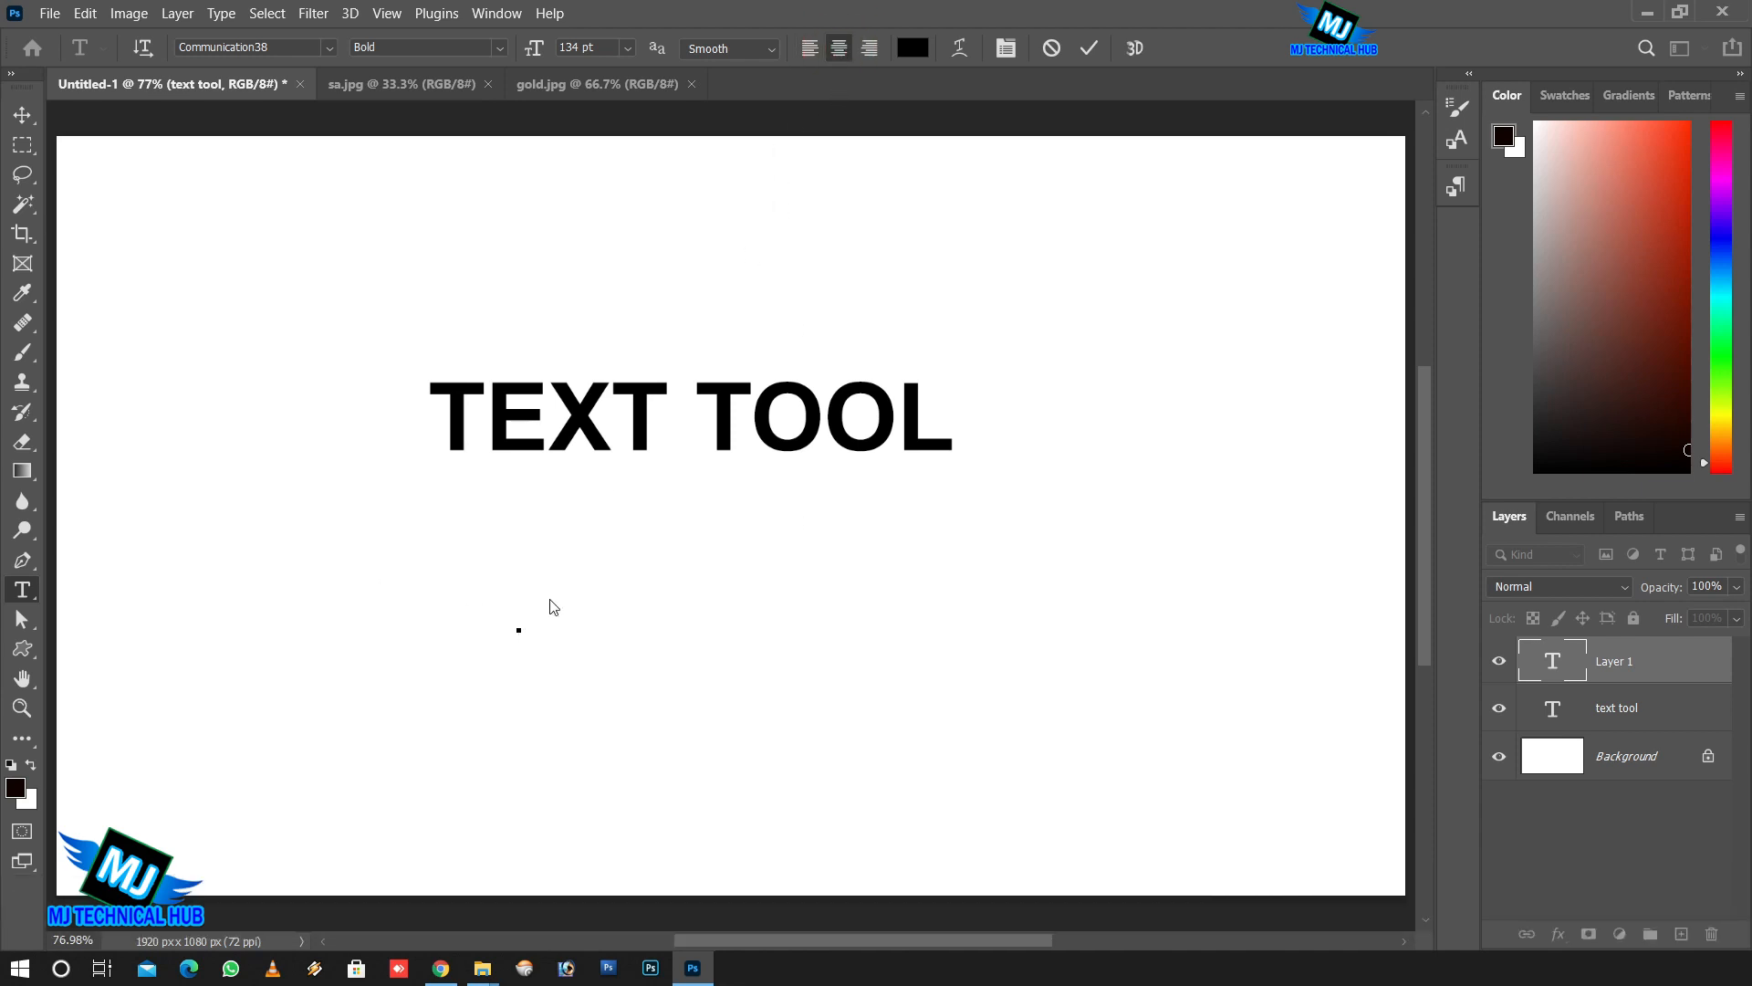
pyautogui.write('RIGHT')
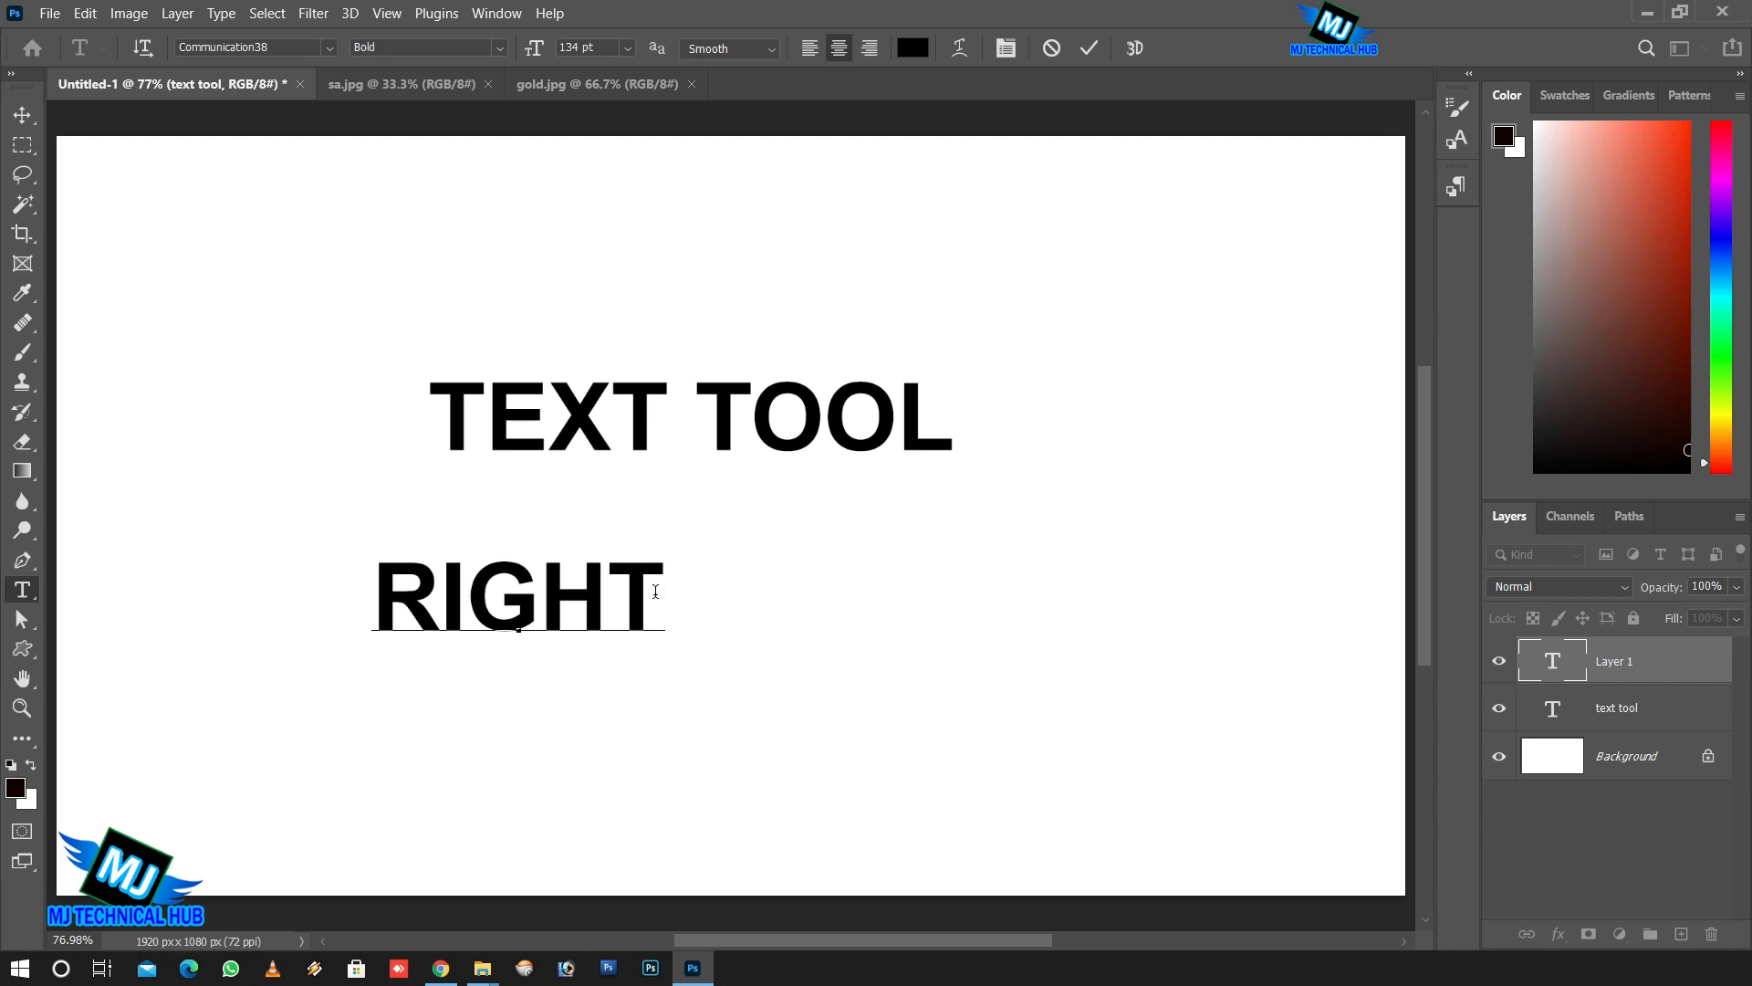
pyautogui.press('BackSpace')
pyautogui.press('BackSpace')
pyautogui.press('BackSpace')
pyautogui.press('BackSpace')
pyautogui.press('BackSpace')
pyautogui.press('BackSpace')
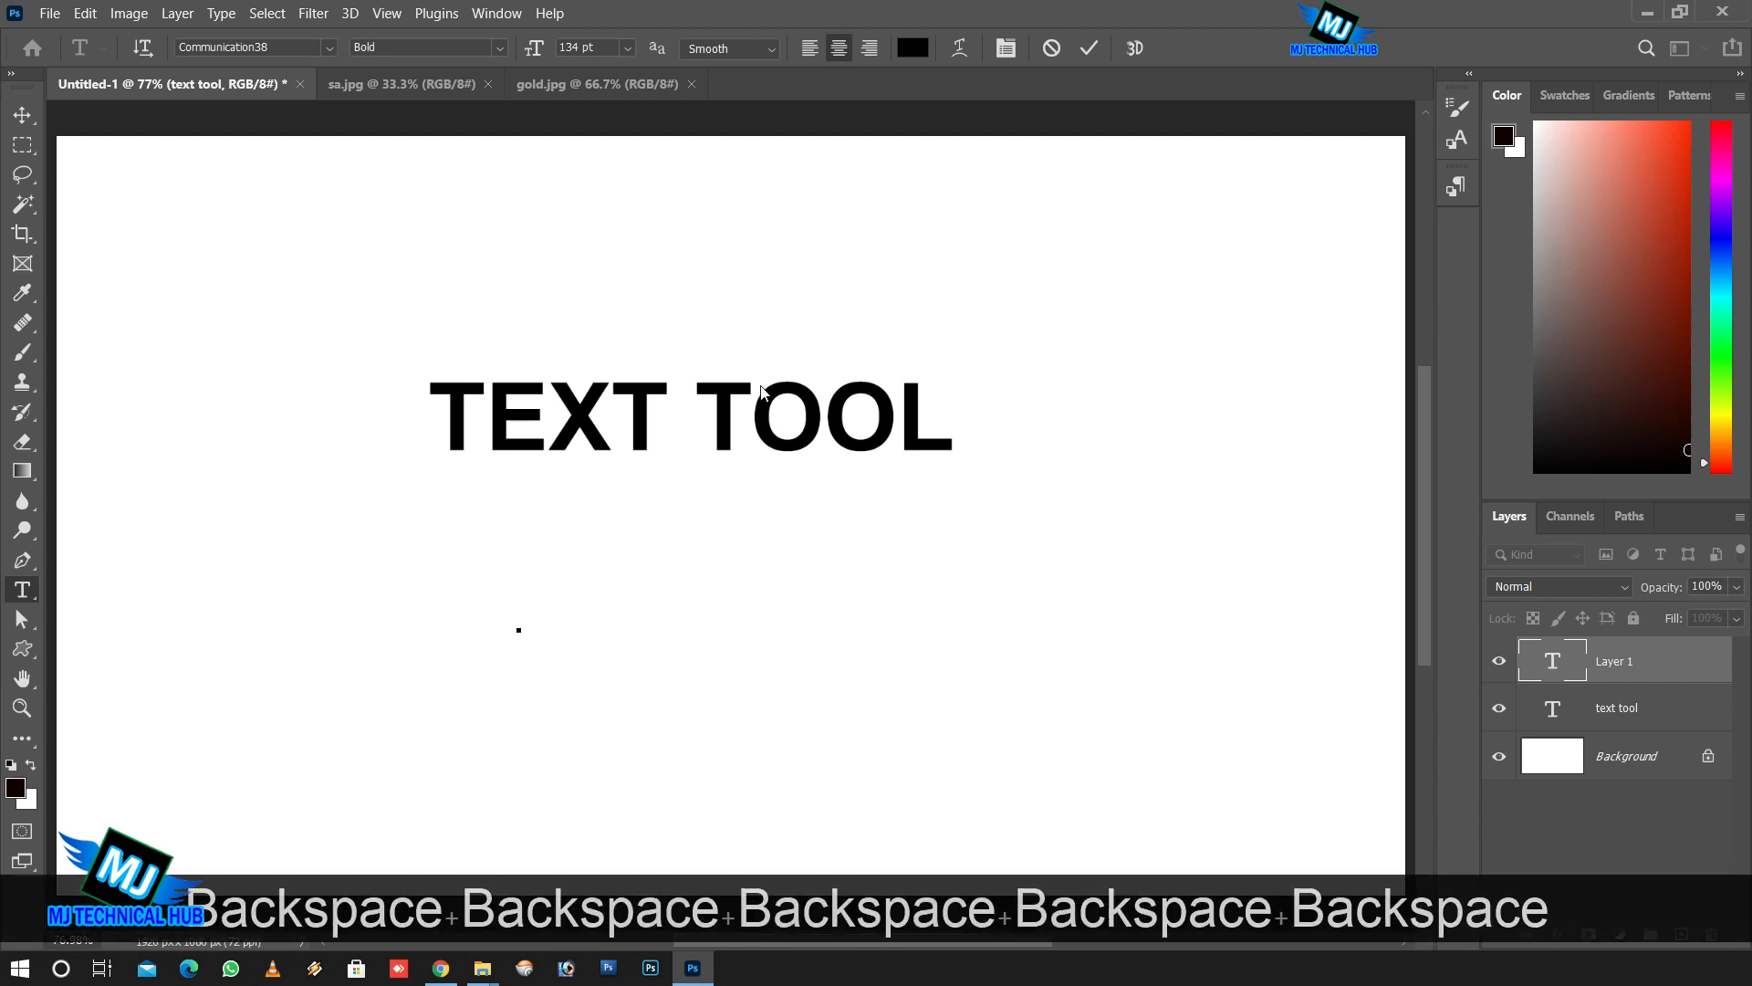
# Right-align the new text layer, enter "RIGHT", and commit the text.
pyautogui.click(869, 50)
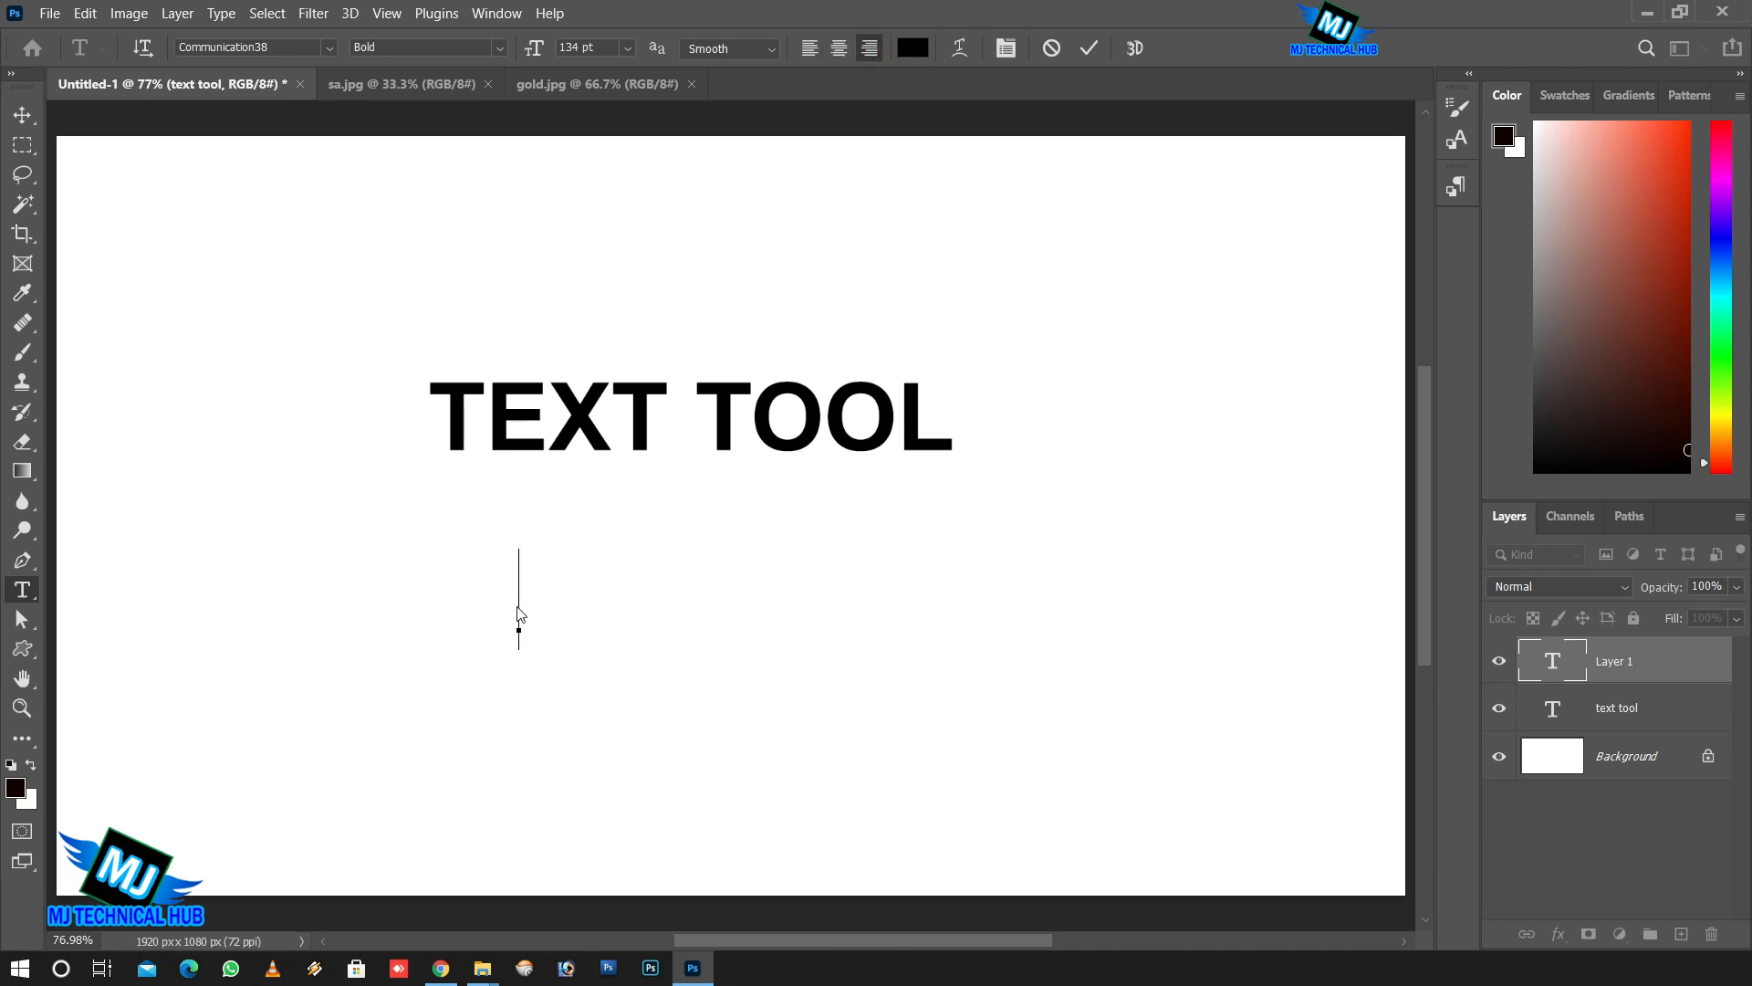
pyautogui.write('RIGHT')
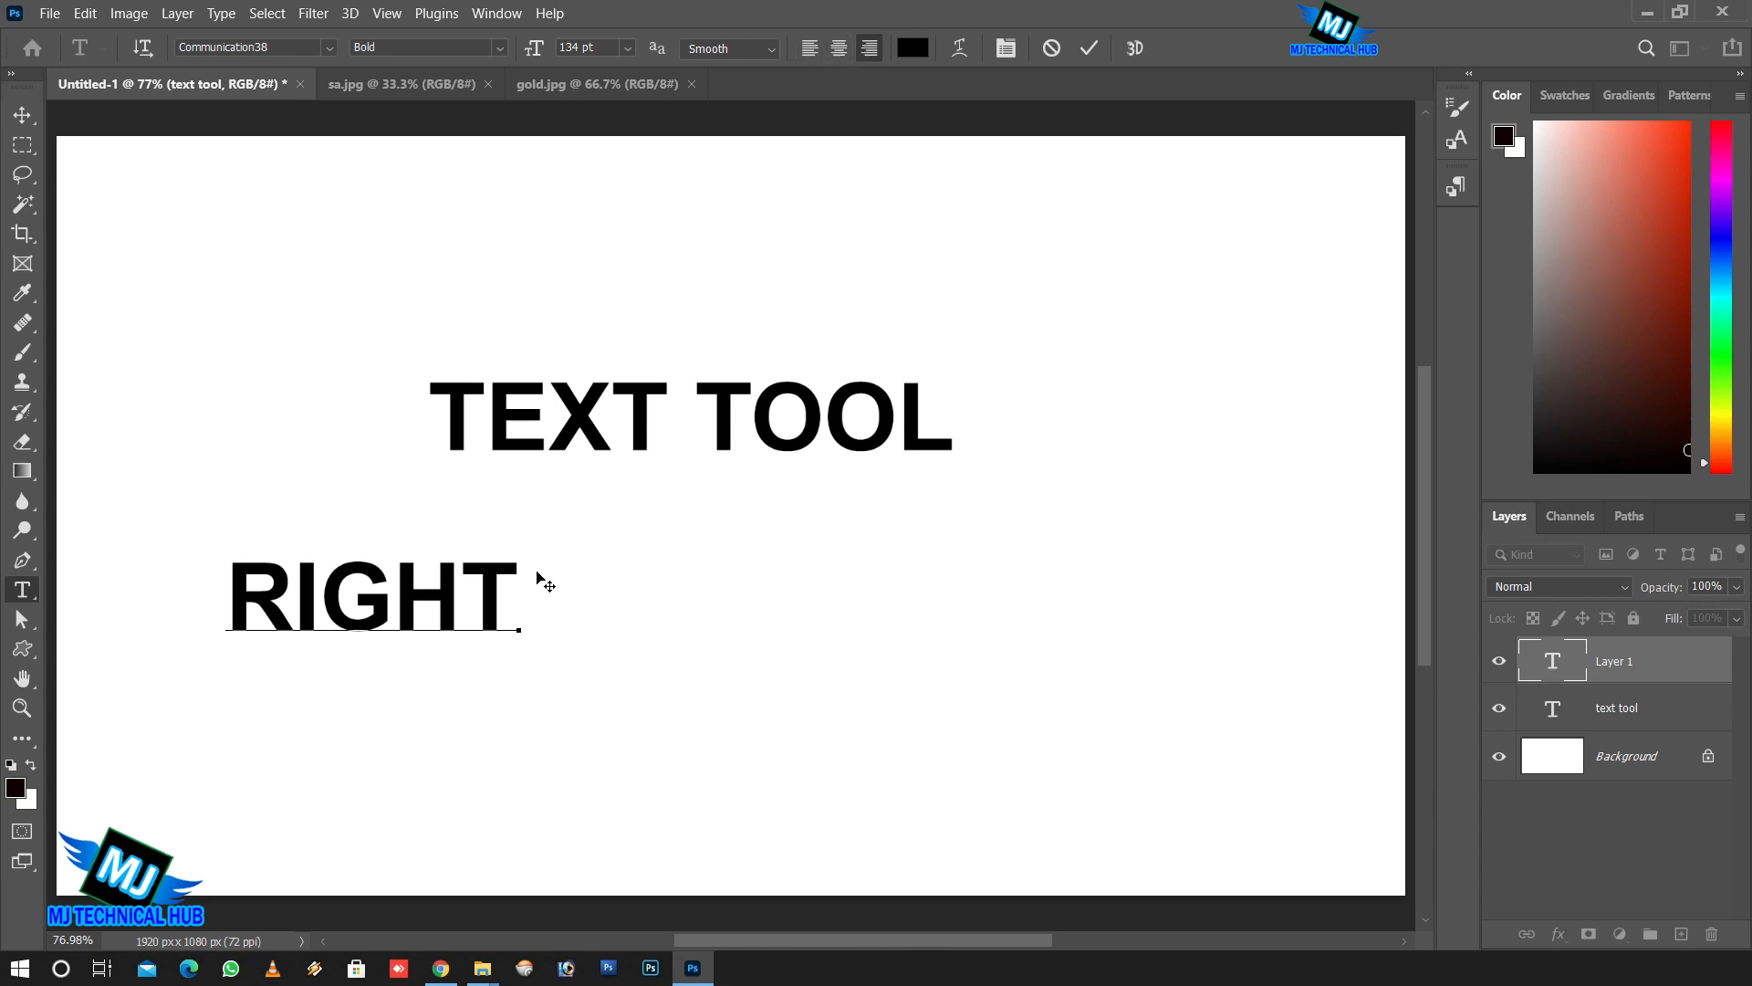
pyautogui.click(1088, 48)
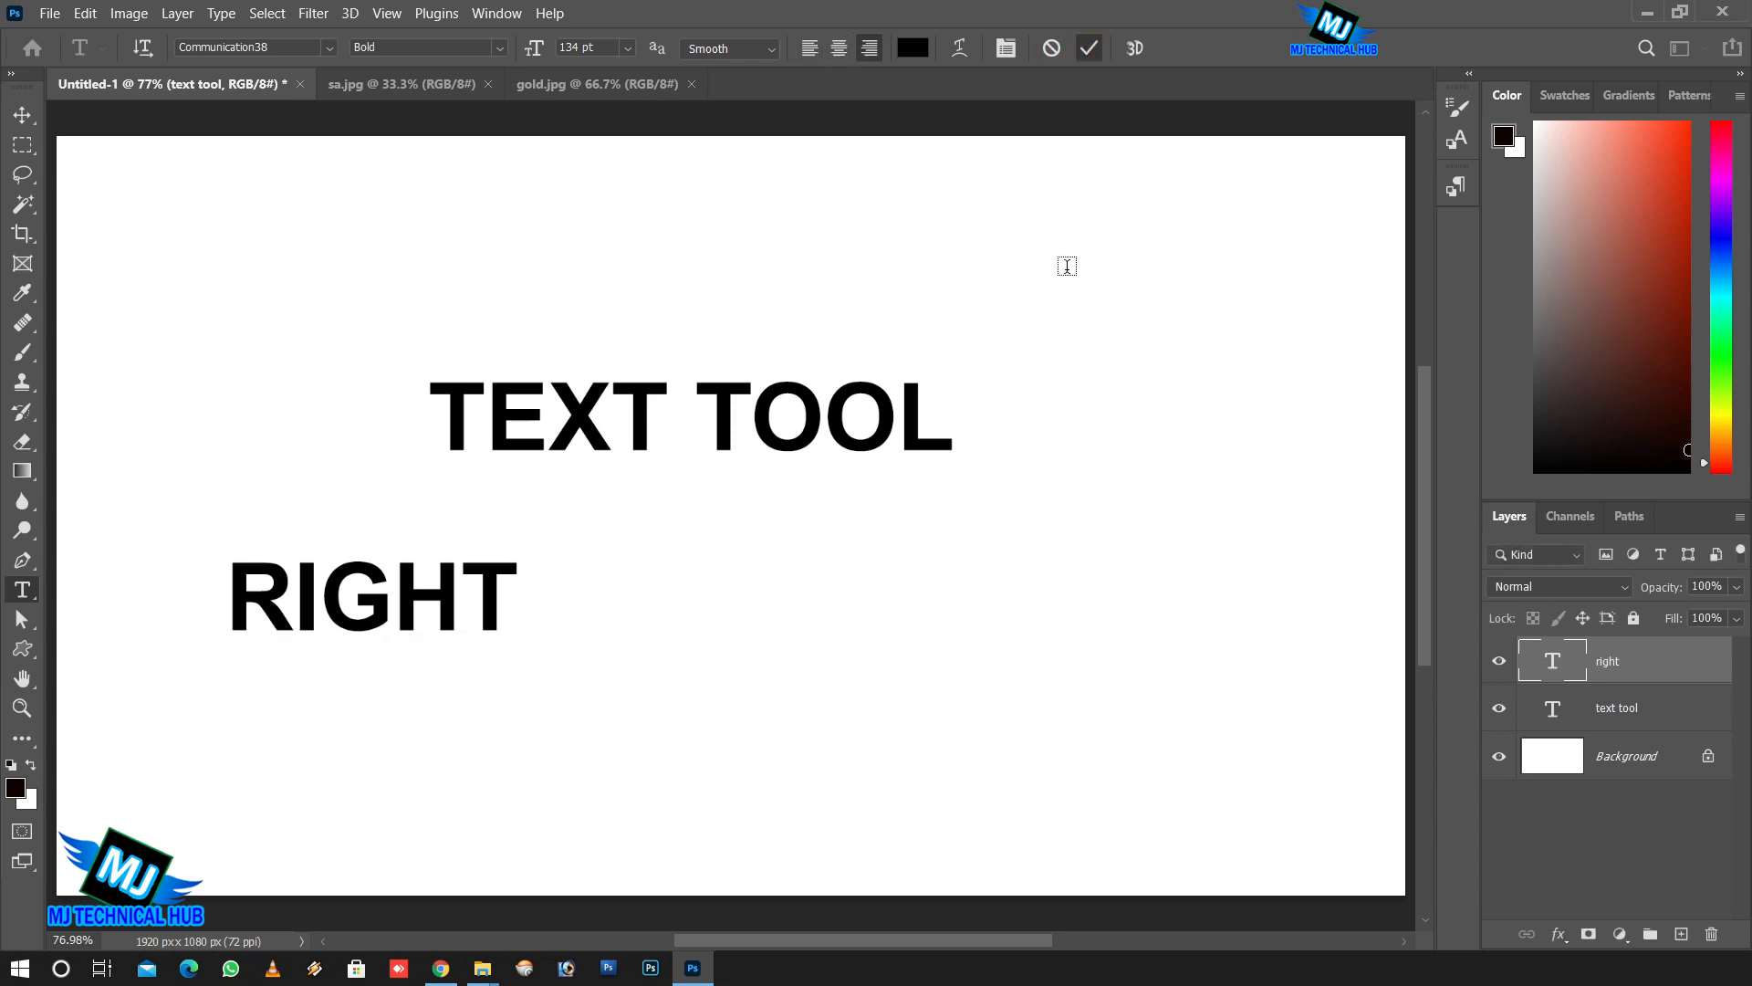
# Delete the RIGHT text layer.
pyautogui.press('Delete')
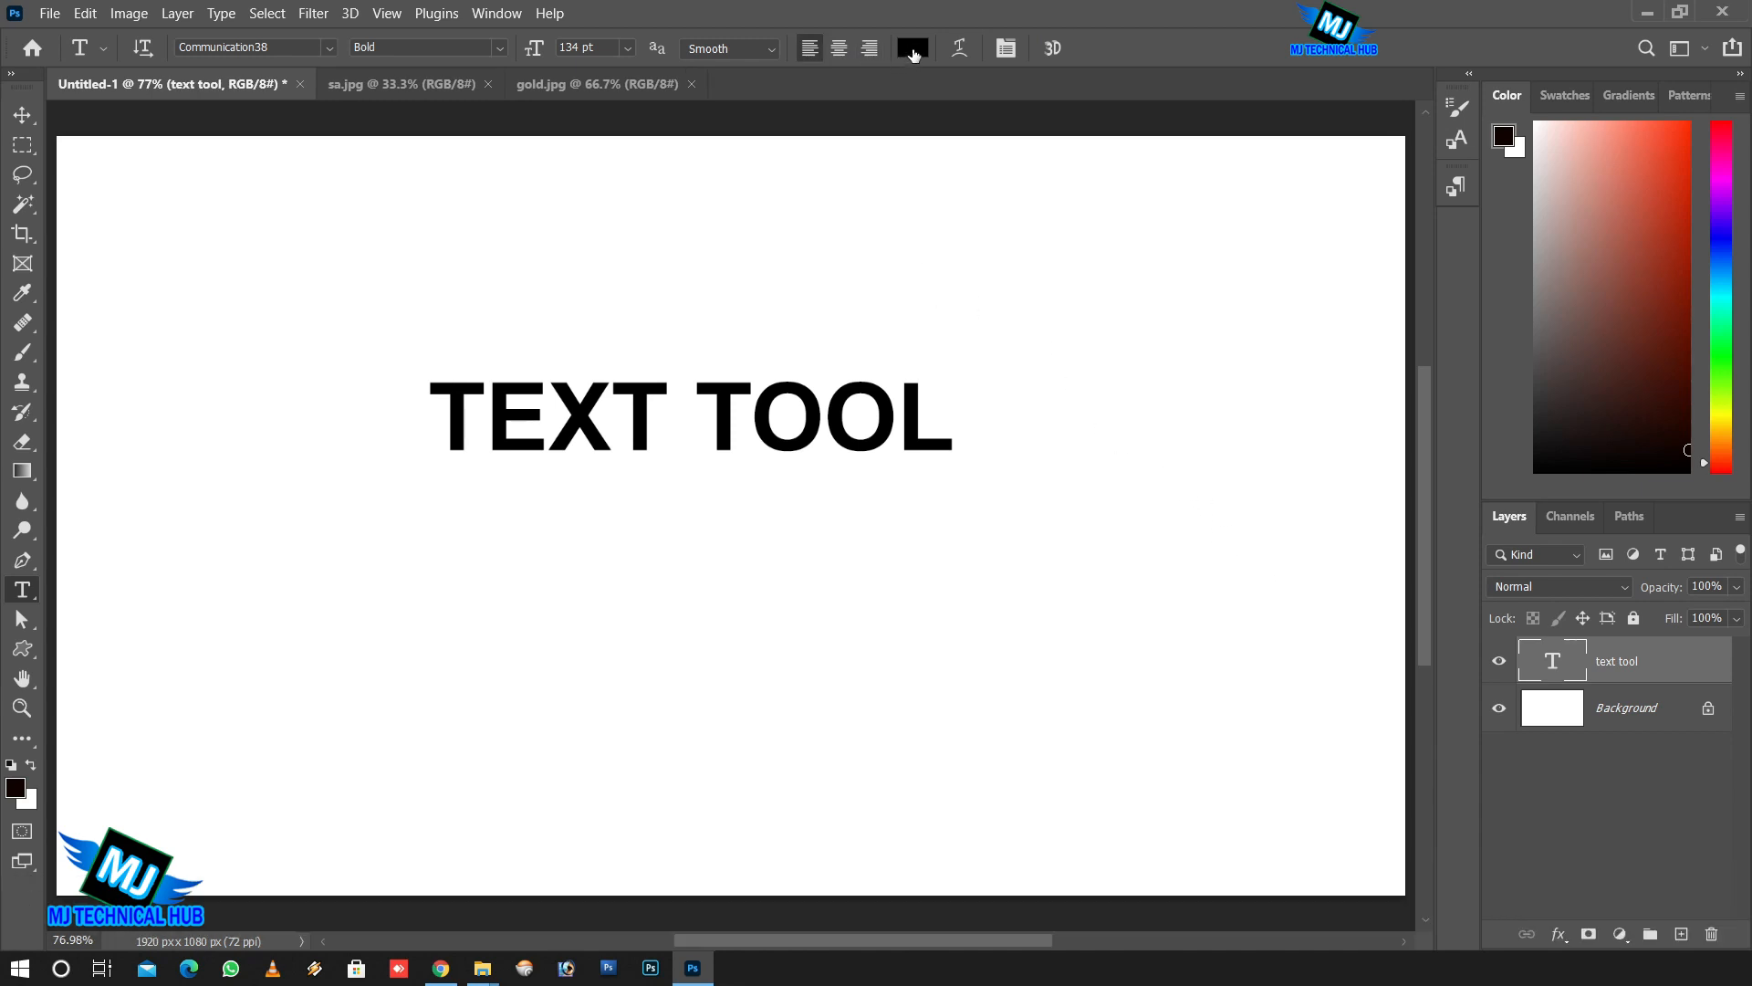
# Try red (ff0000) and dark red (7c0000) on the TEXT TOOL layer, and apply blue (001eff).
pyautogui.click(913, 51)
pyautogui.moveTo(1303, 188); pyautogui.dragTo(1119, 160)
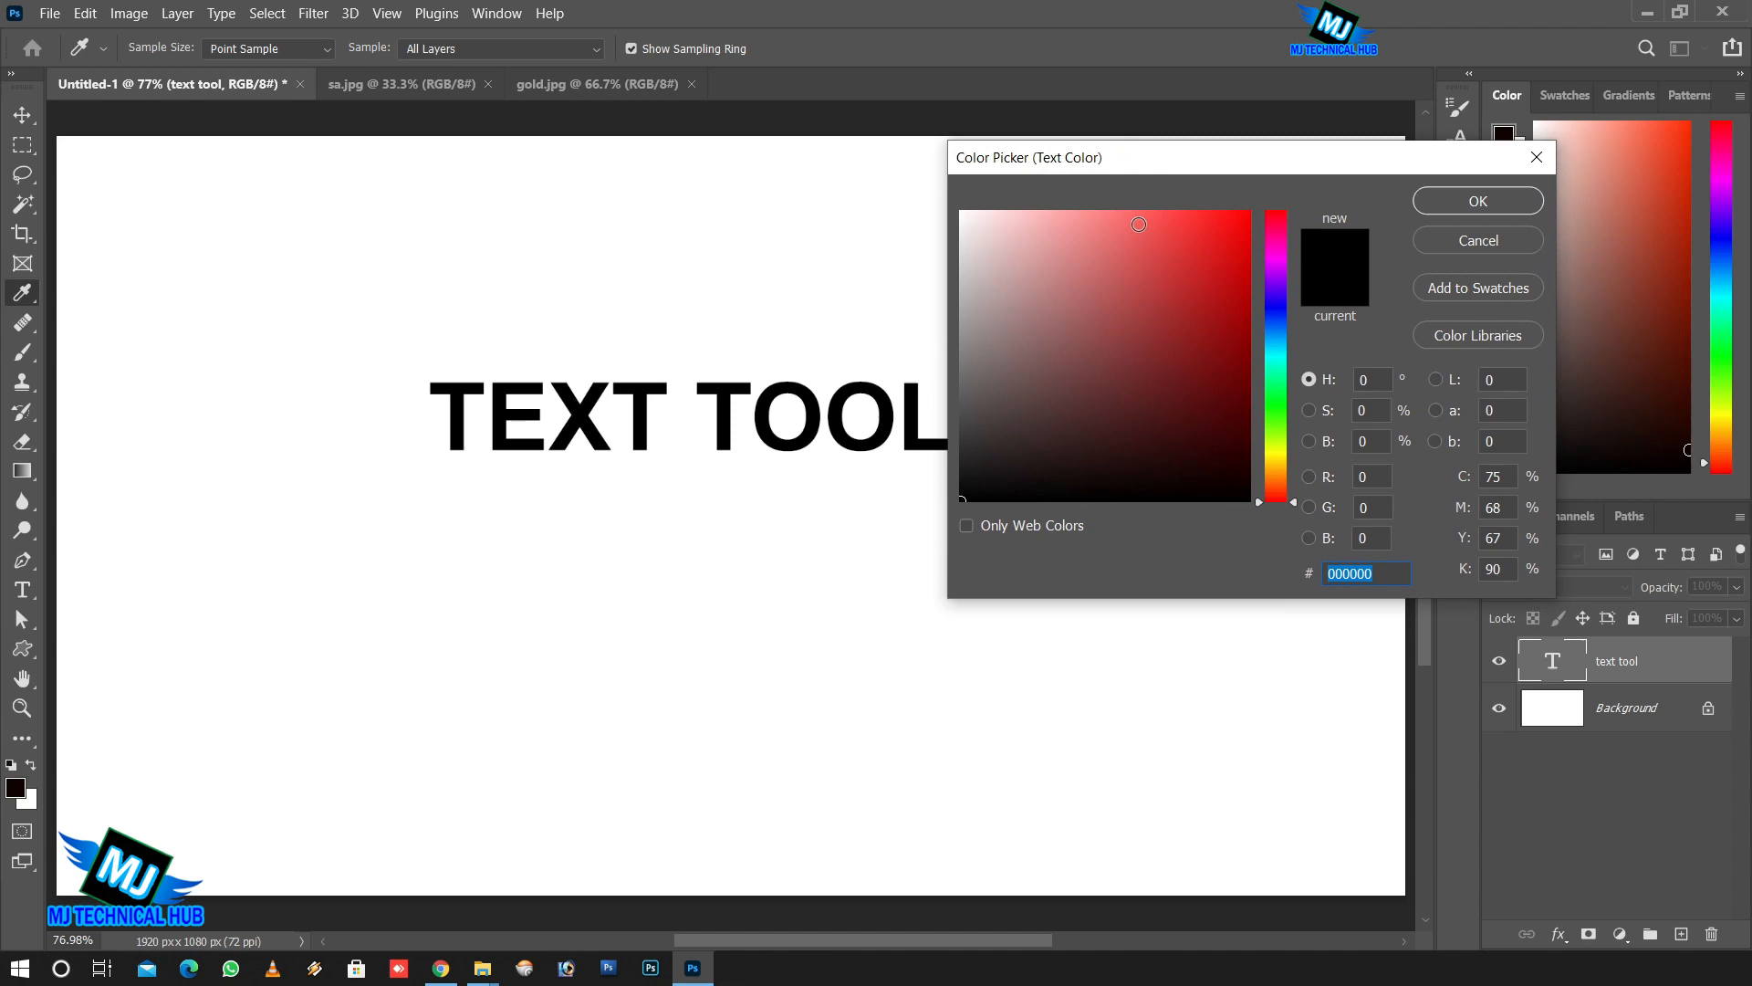
pyautogui.write('ff0000')
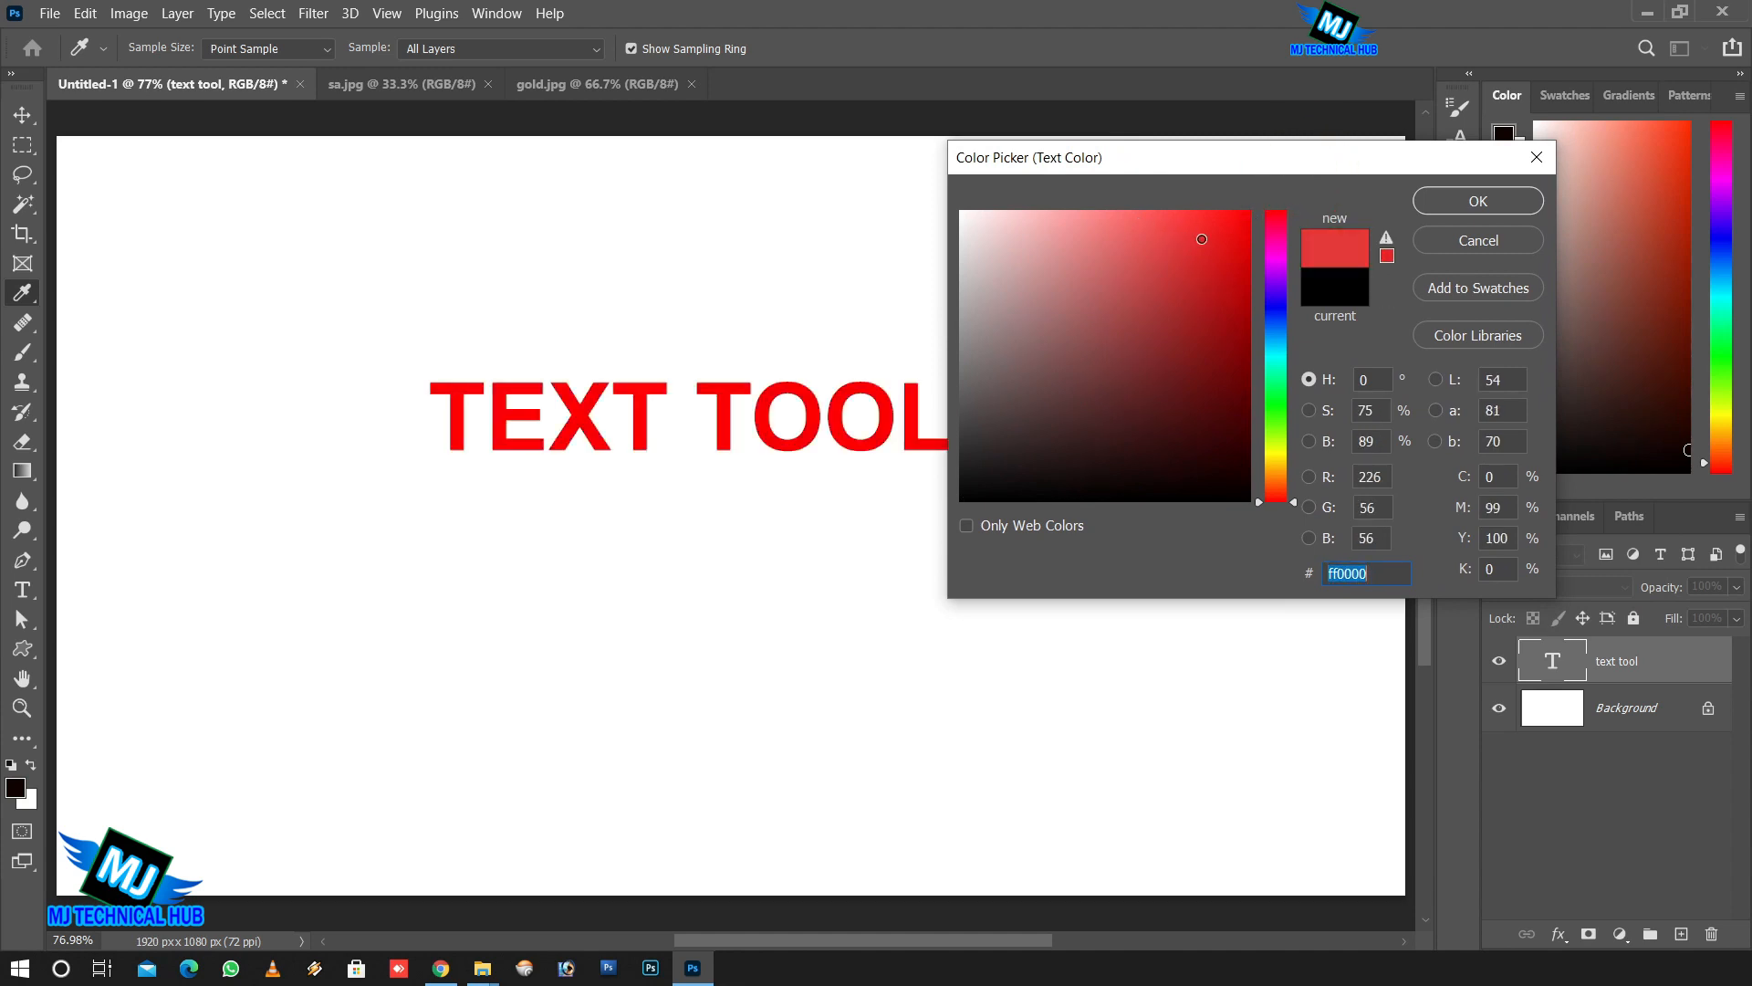
pyautogui.click(1222, 294)
pyautogui.moveTo(1263, 322); pyautogui.dragTo(1338, 362)
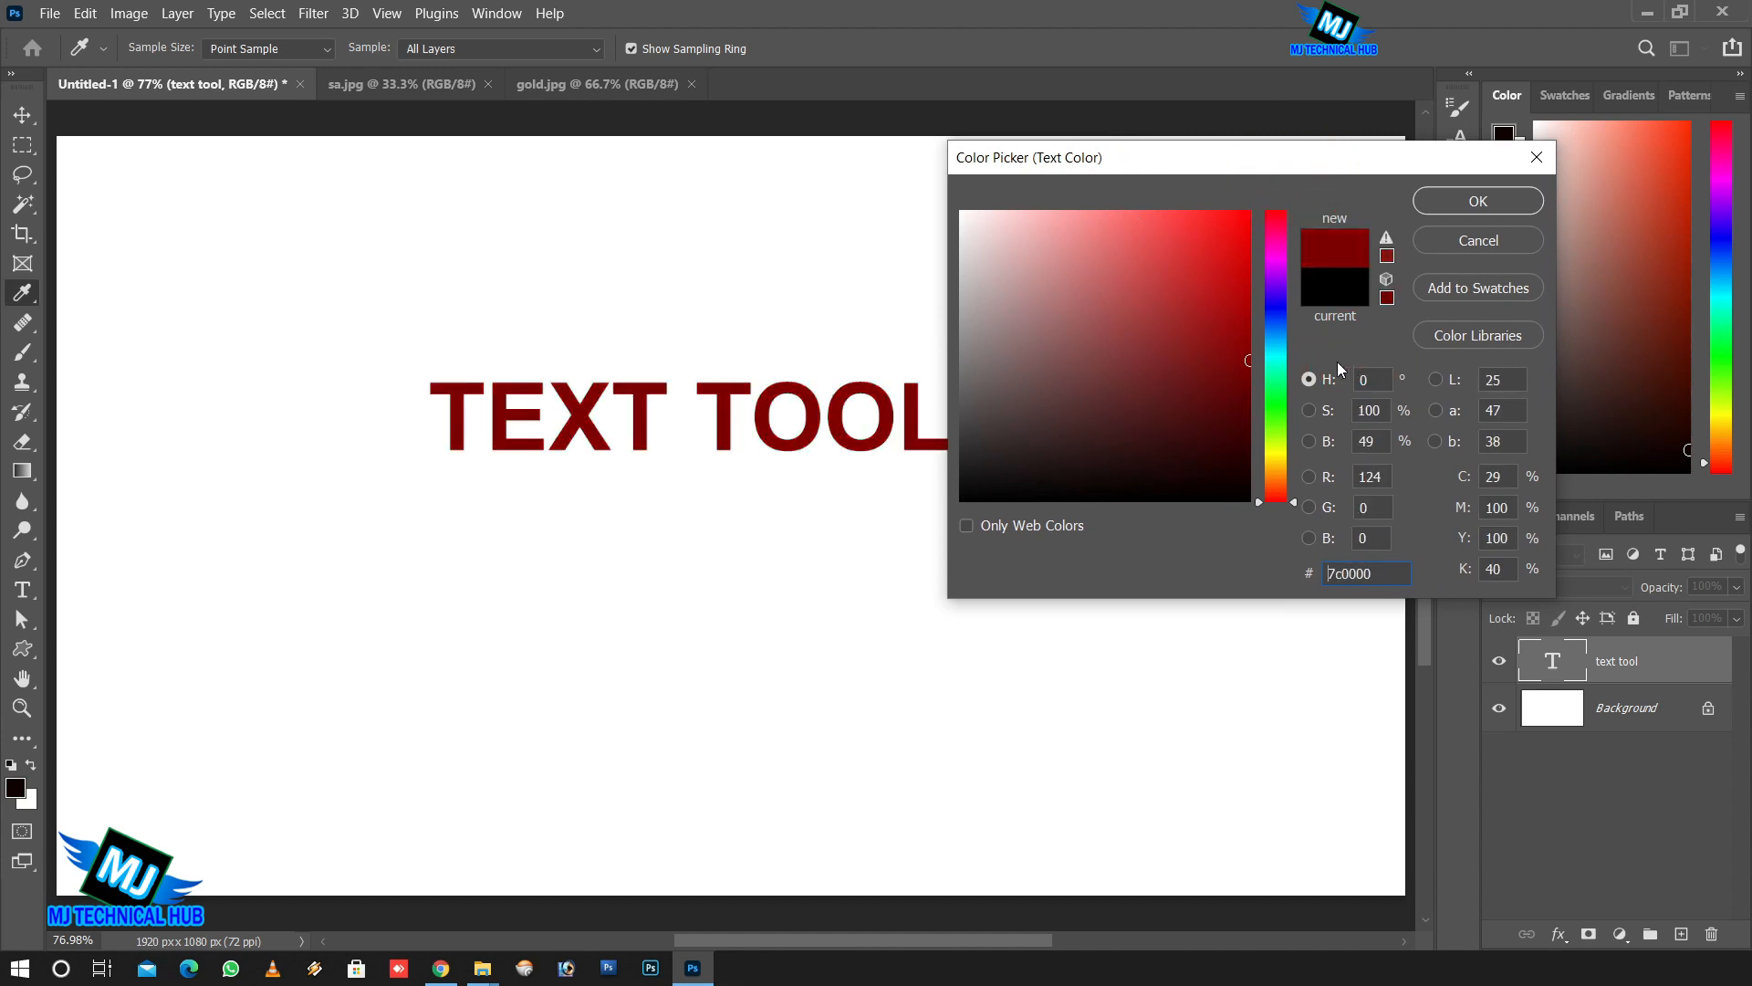
pyautogui.click(1281, 313)
pyautogui.moveTo(1241, 219); pyautogui.dragTo(1341, 196)
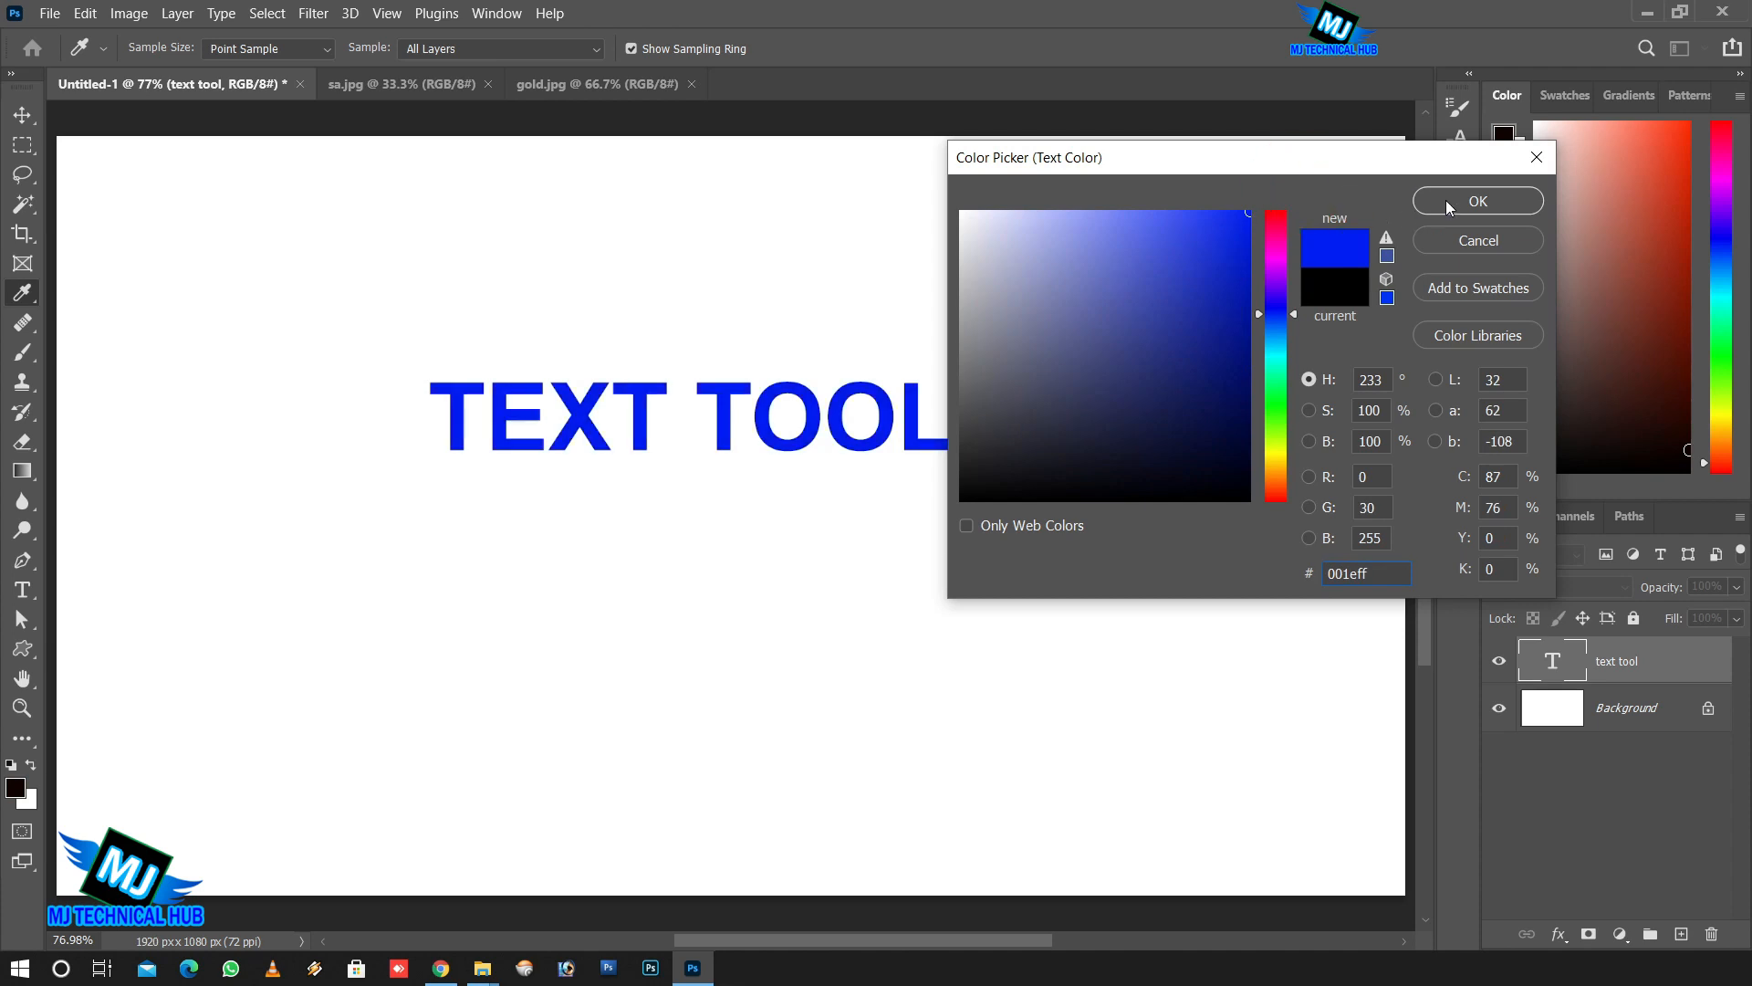
pyautogui.click(1448, 201)
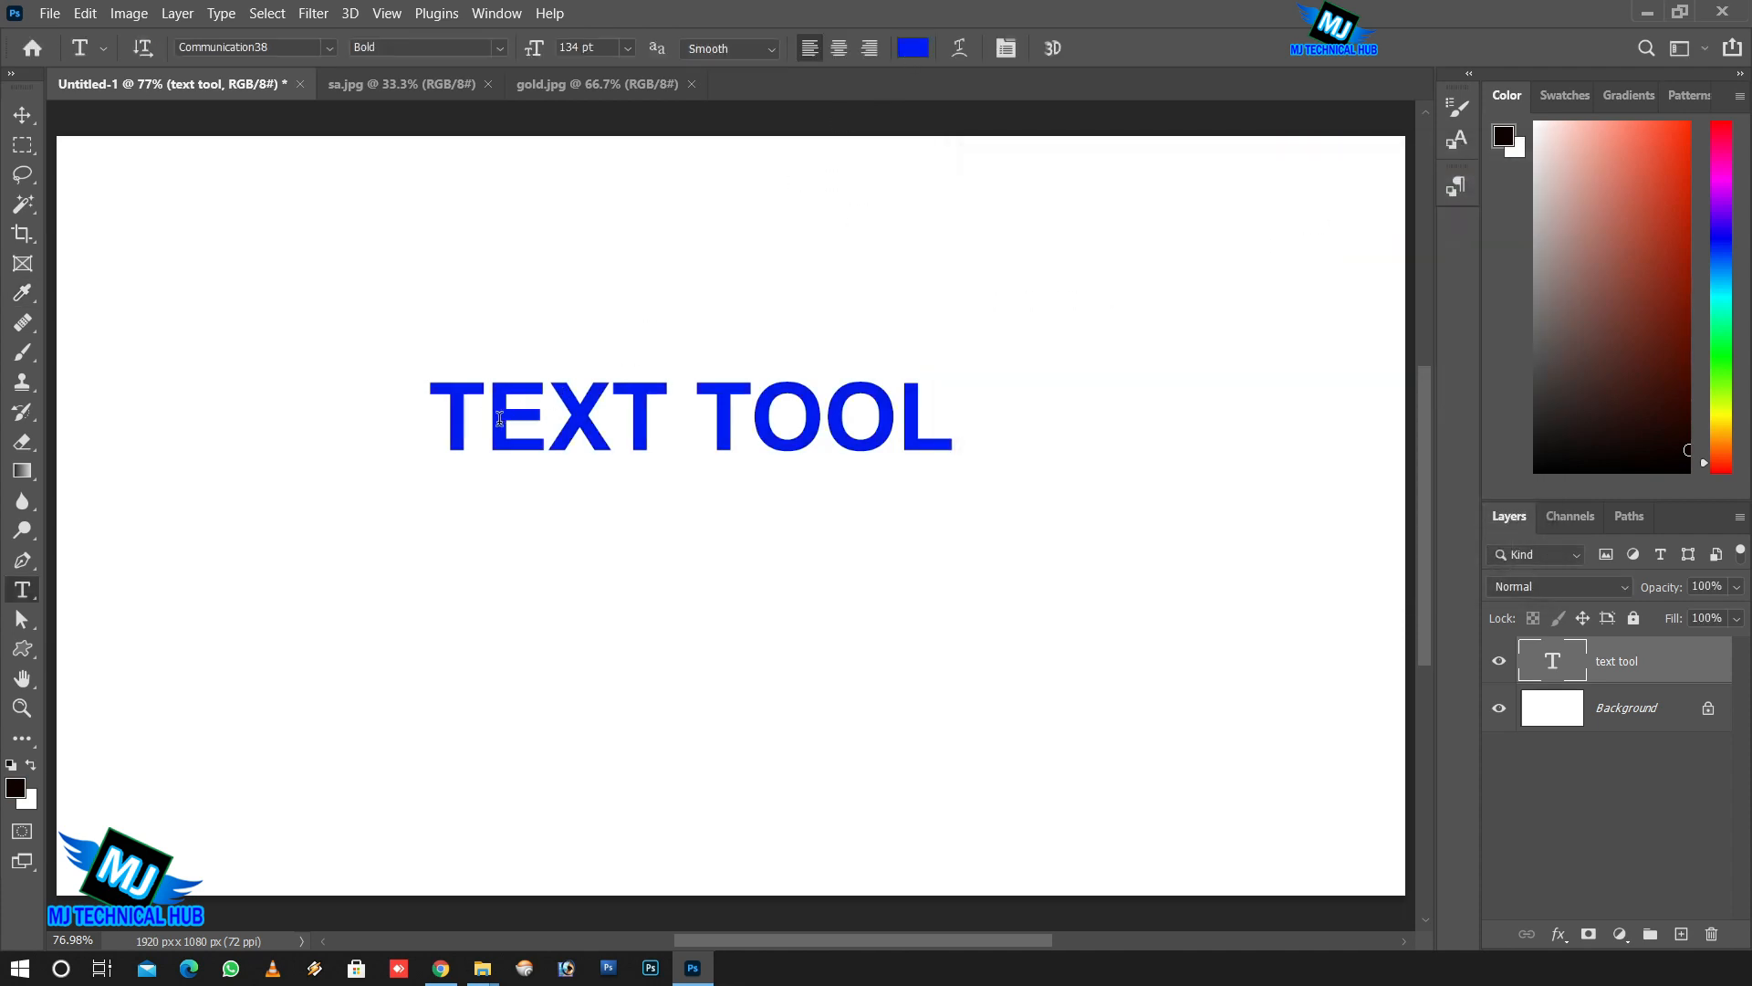
# Recolour only the letter E in TEXT red (ff0000).
pyautogui.moveTo(499, 418); pyautogui.dragTo(548, 420)
pyautogui.click(914, 46)
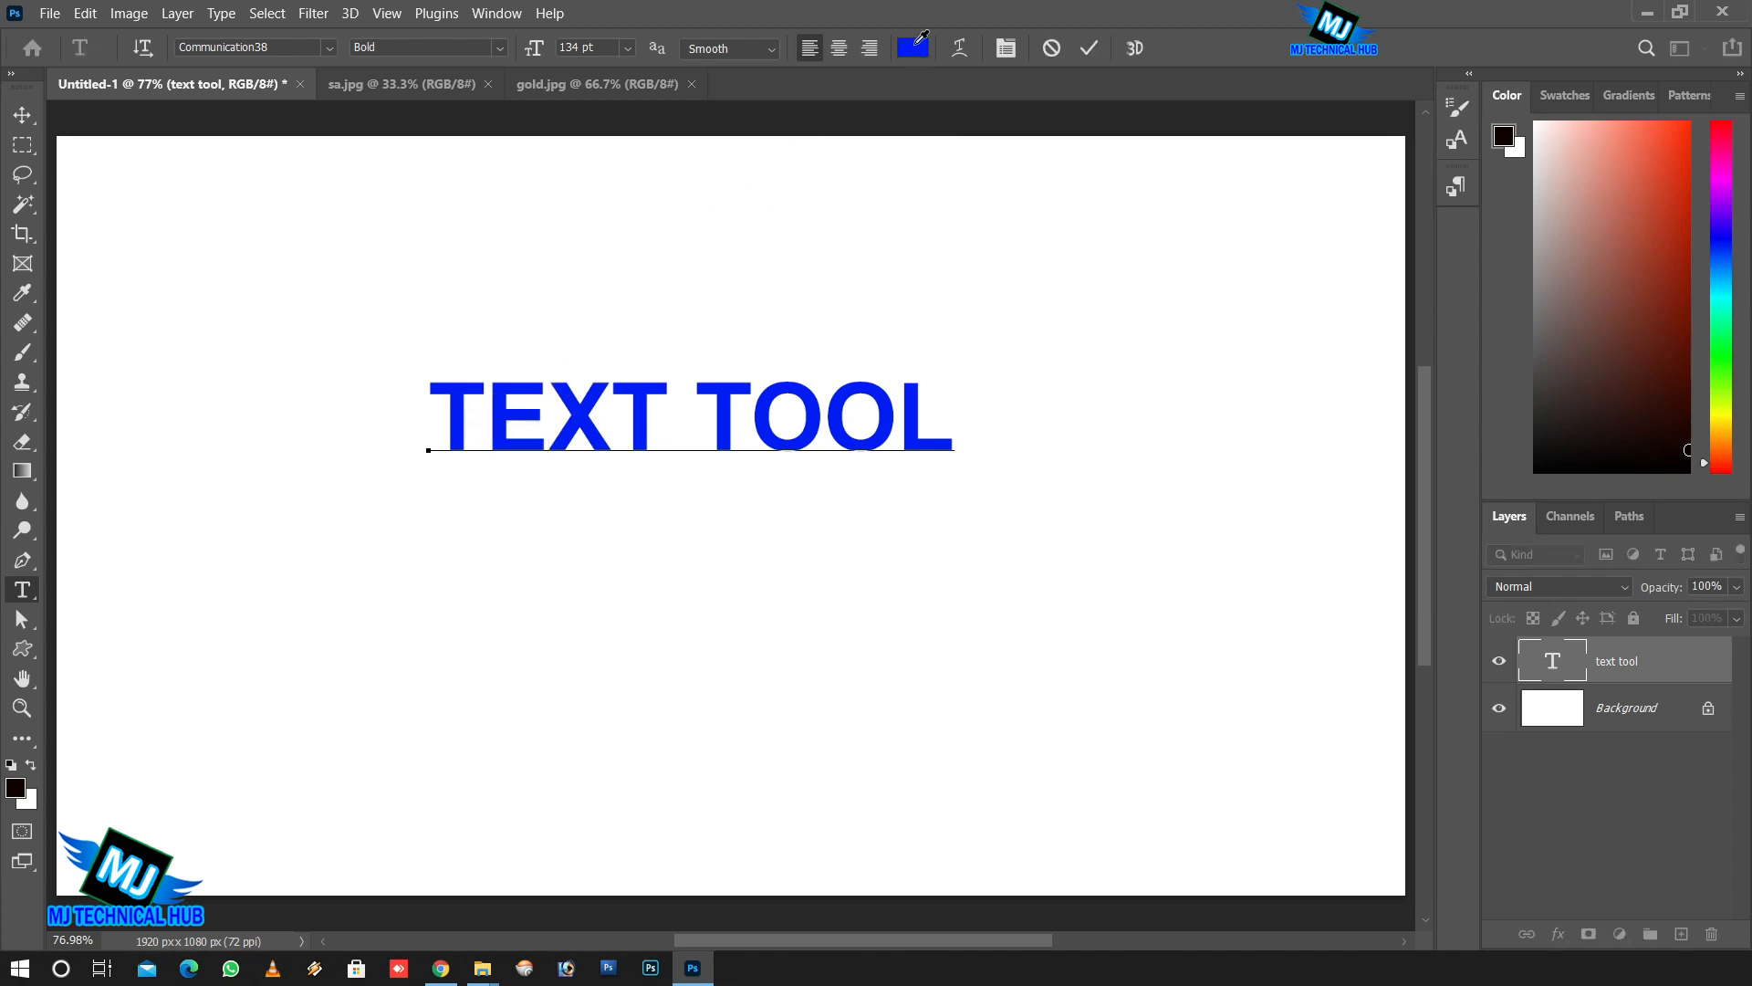
pyautogui.moveTo(1257, 316); pyautogui.dragTo(1290, 156)
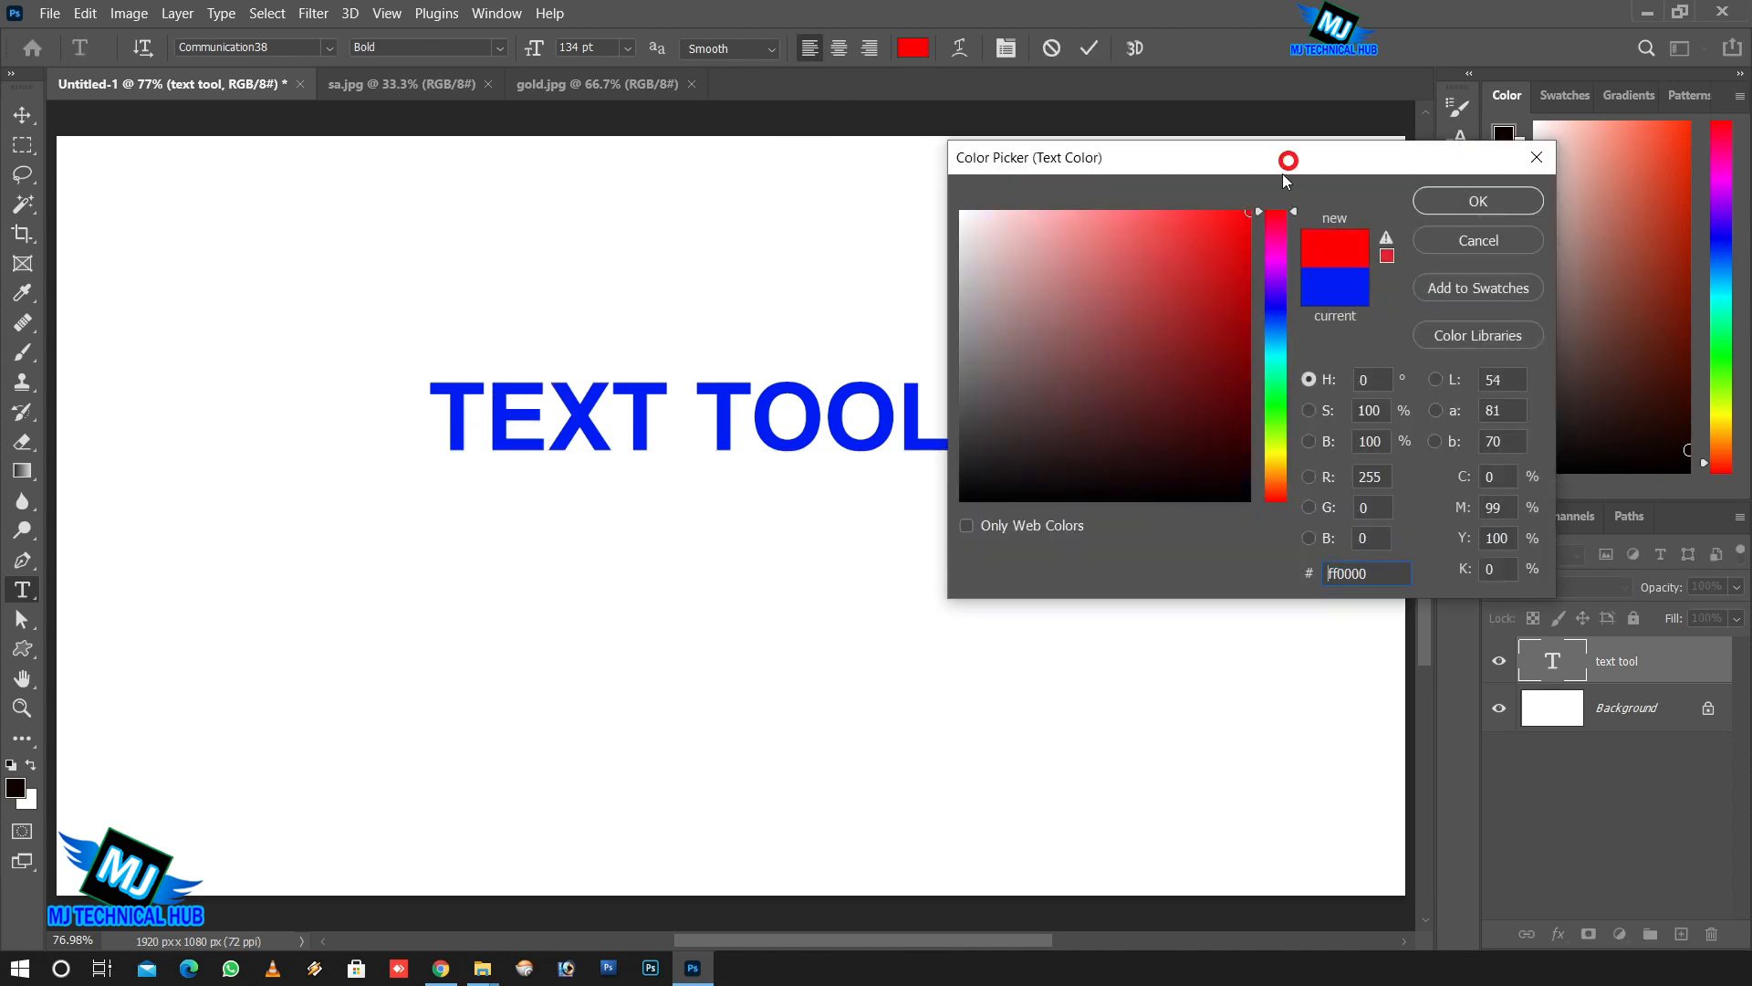
pyautogui.click(1447, 208)
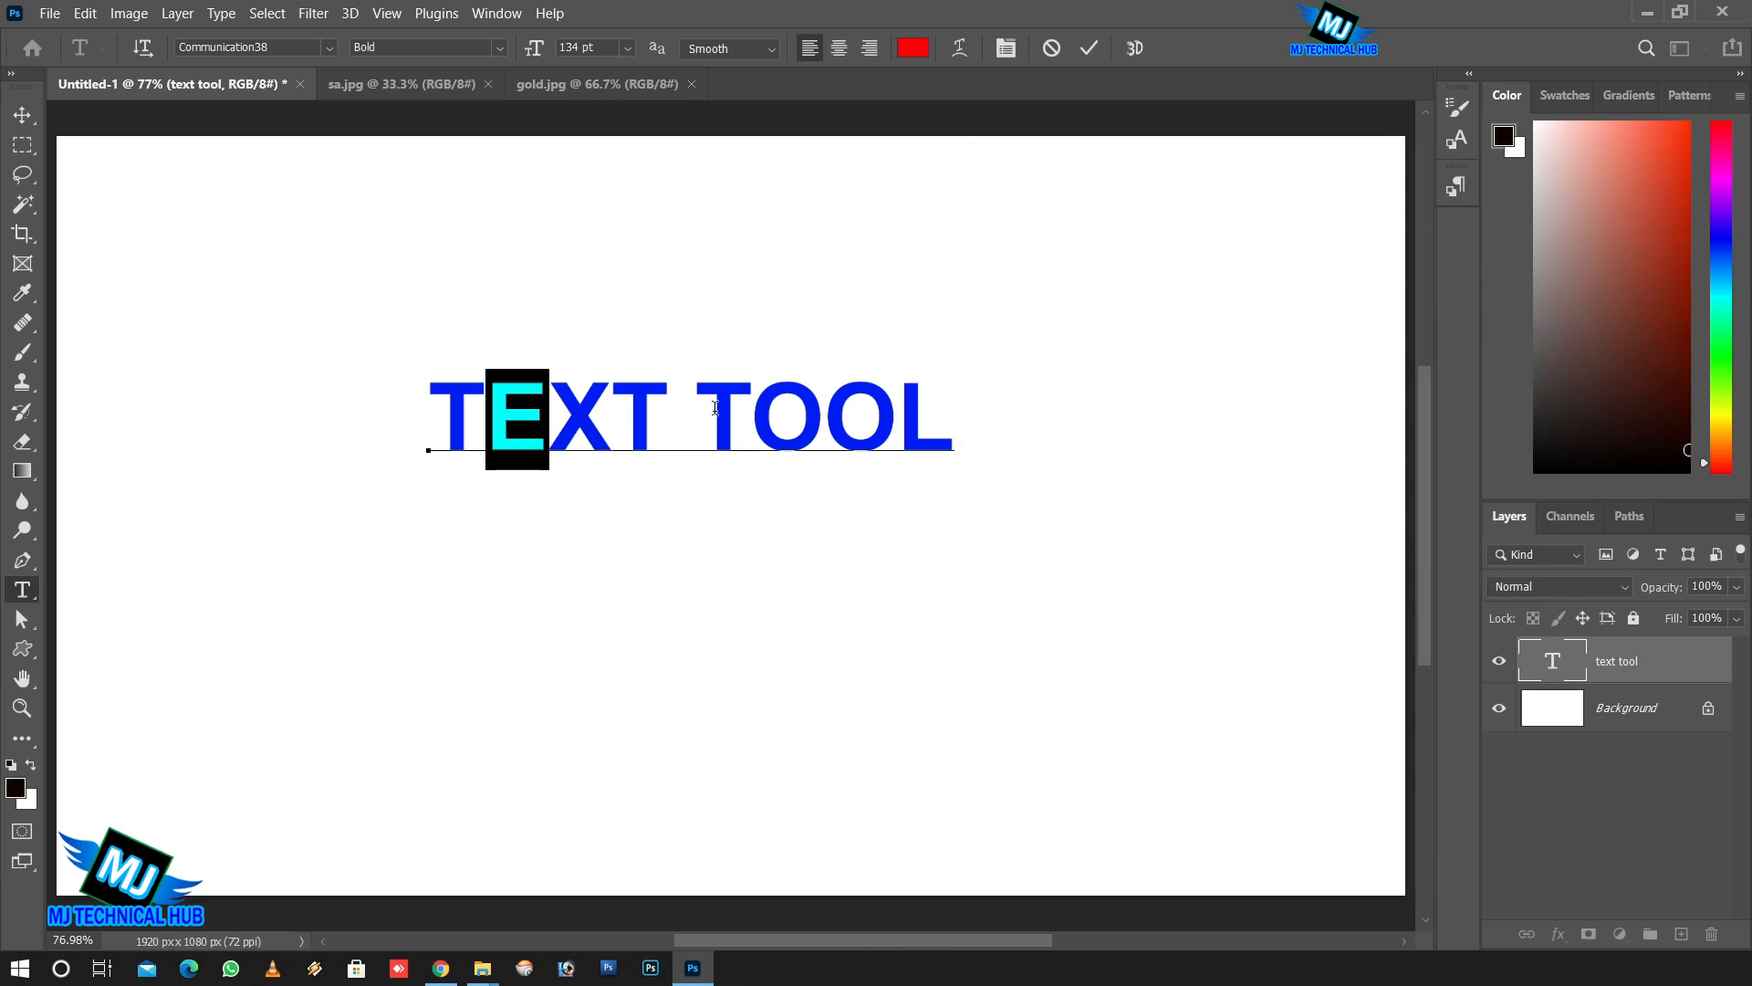
# Recolour only the first letter of TOOL green (54ff00) and commit the text edit.
pyautogui.moveTo(715, 408); pyautogui.dragTo(747, 408)
pyautogui.click(913, 47)
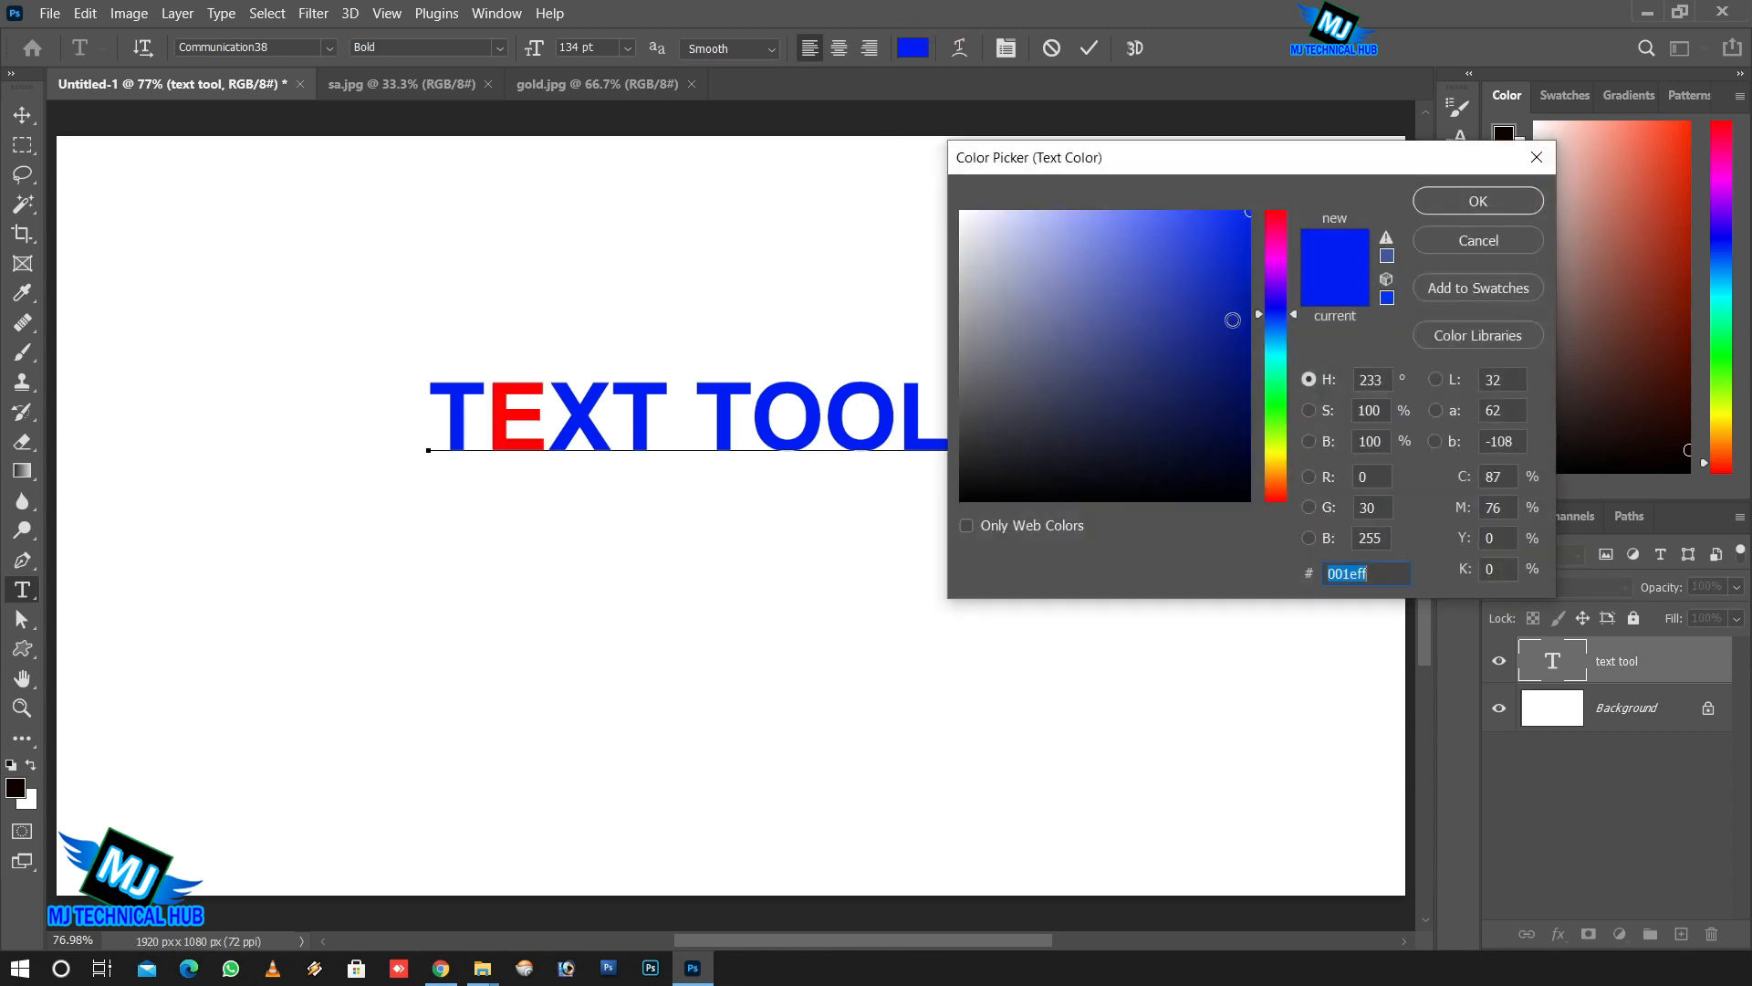
pyautogui.moveTo(1262, 318); pyautogui.dragTo(1259, 421)
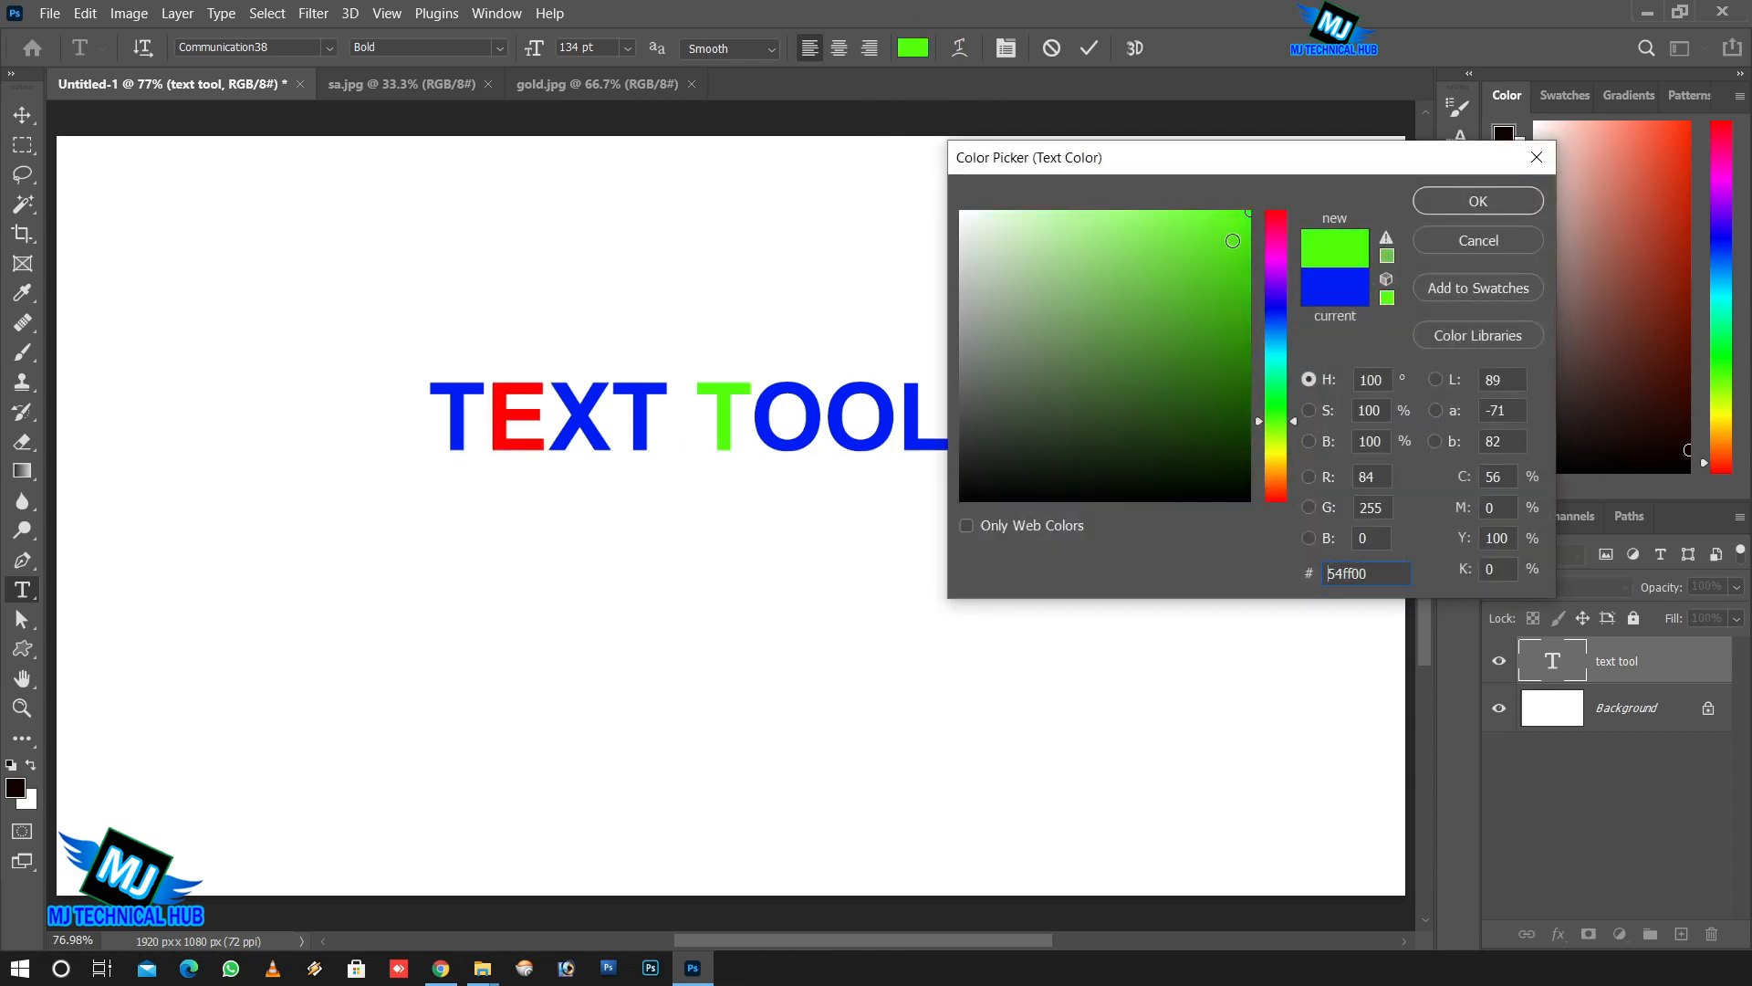
pyautogui.click(1479, 201)
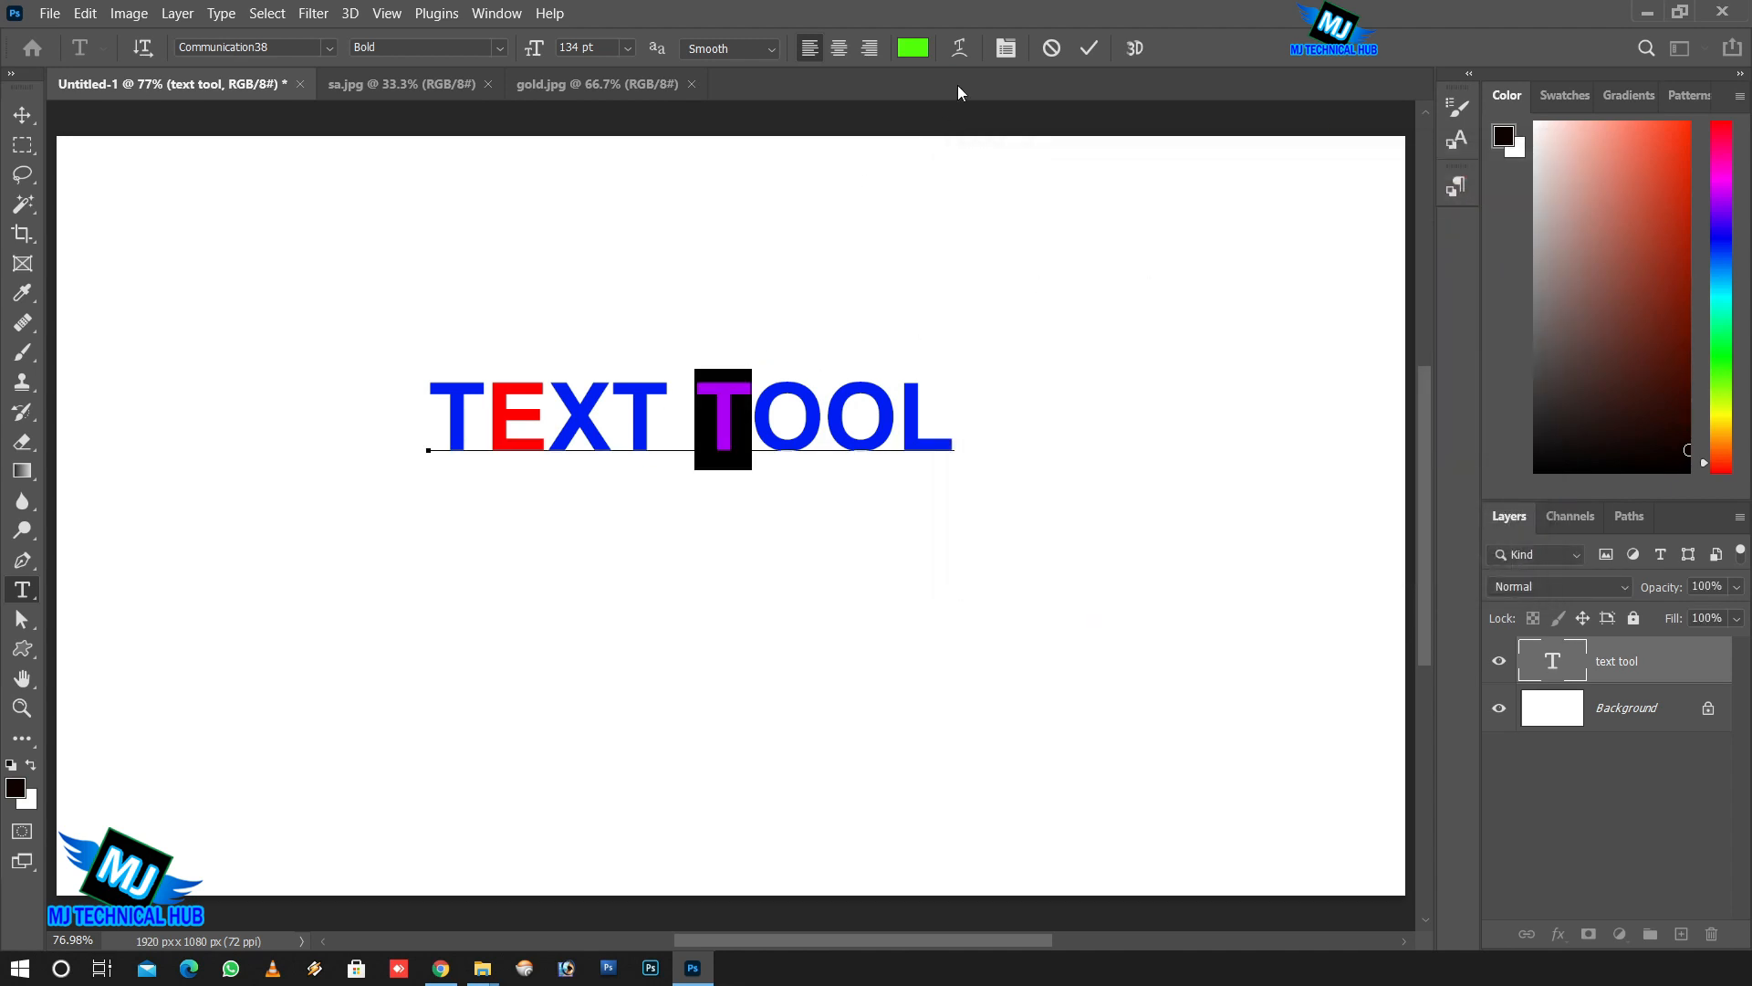
pyautogui.click(1087, 48)
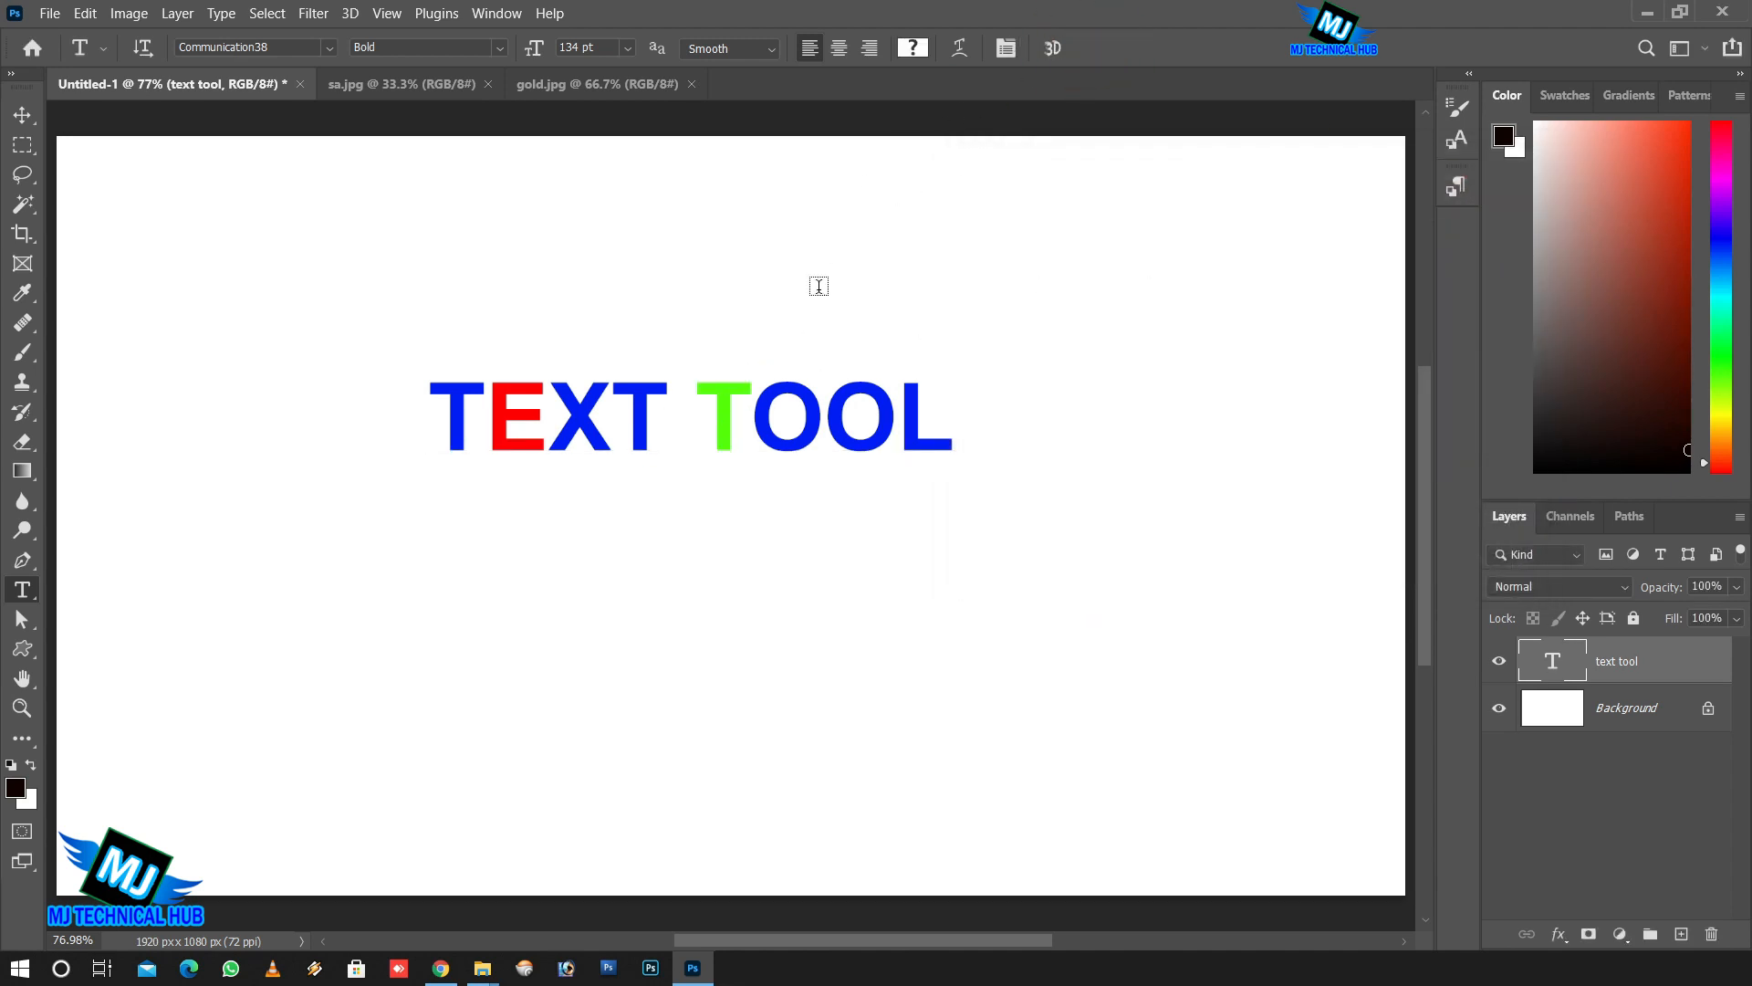
# Set the colour of the whole text layer to black (000000).
pyautogui.click(913, 48)
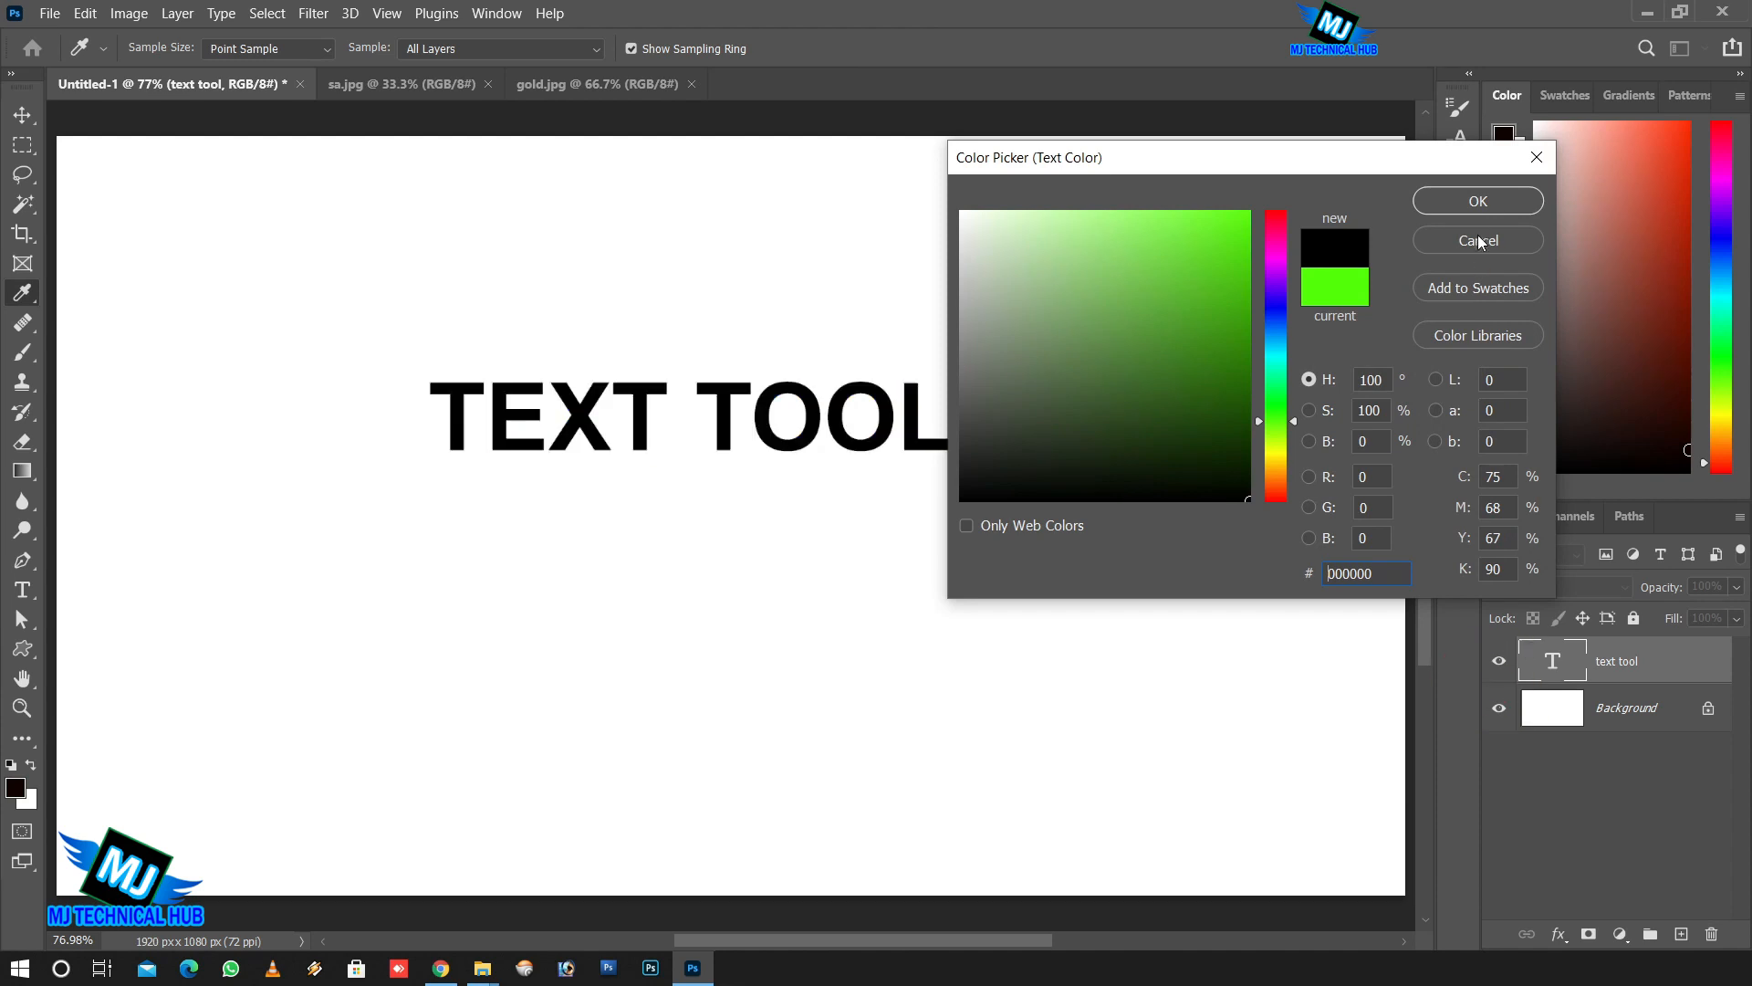
pyautogui.click(1488, 203)
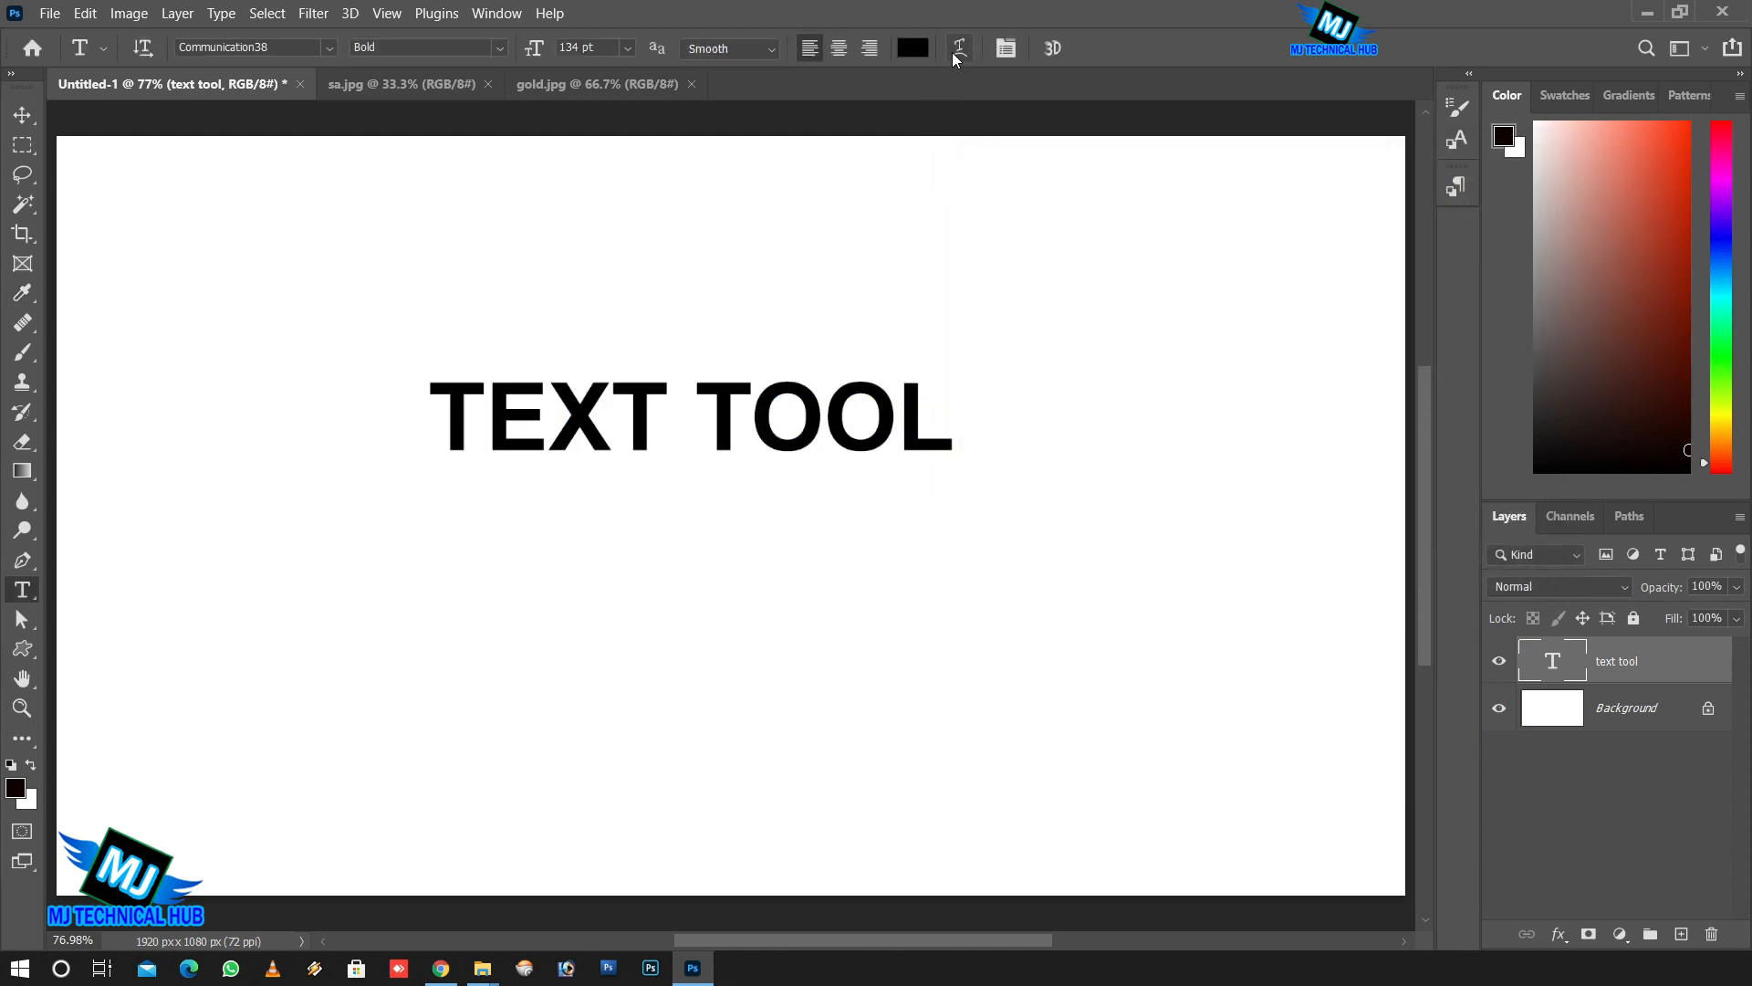
# Open the Character settings beside the text and turn off All Caps for the text layer.
pyautogui.click(1005, 47)
pyautogui.moveTo(1254, 146); pyautogui.dragTo(1207, 148)
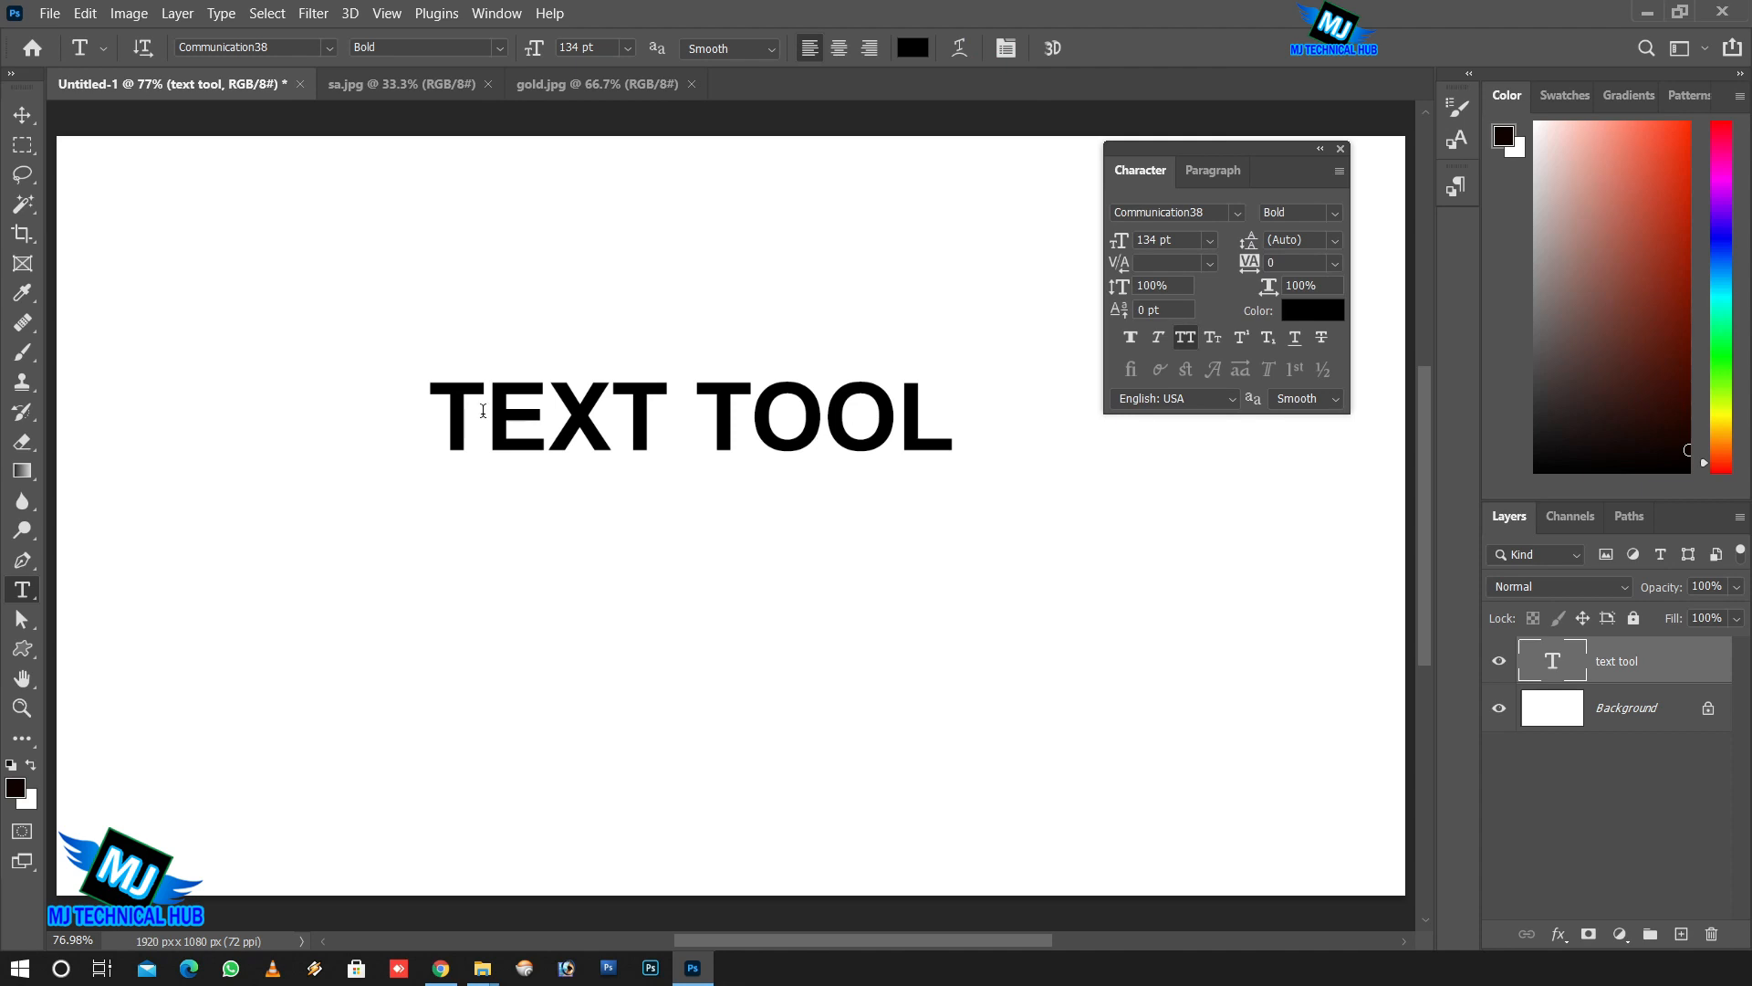
pyautogui.click(1186, 339)
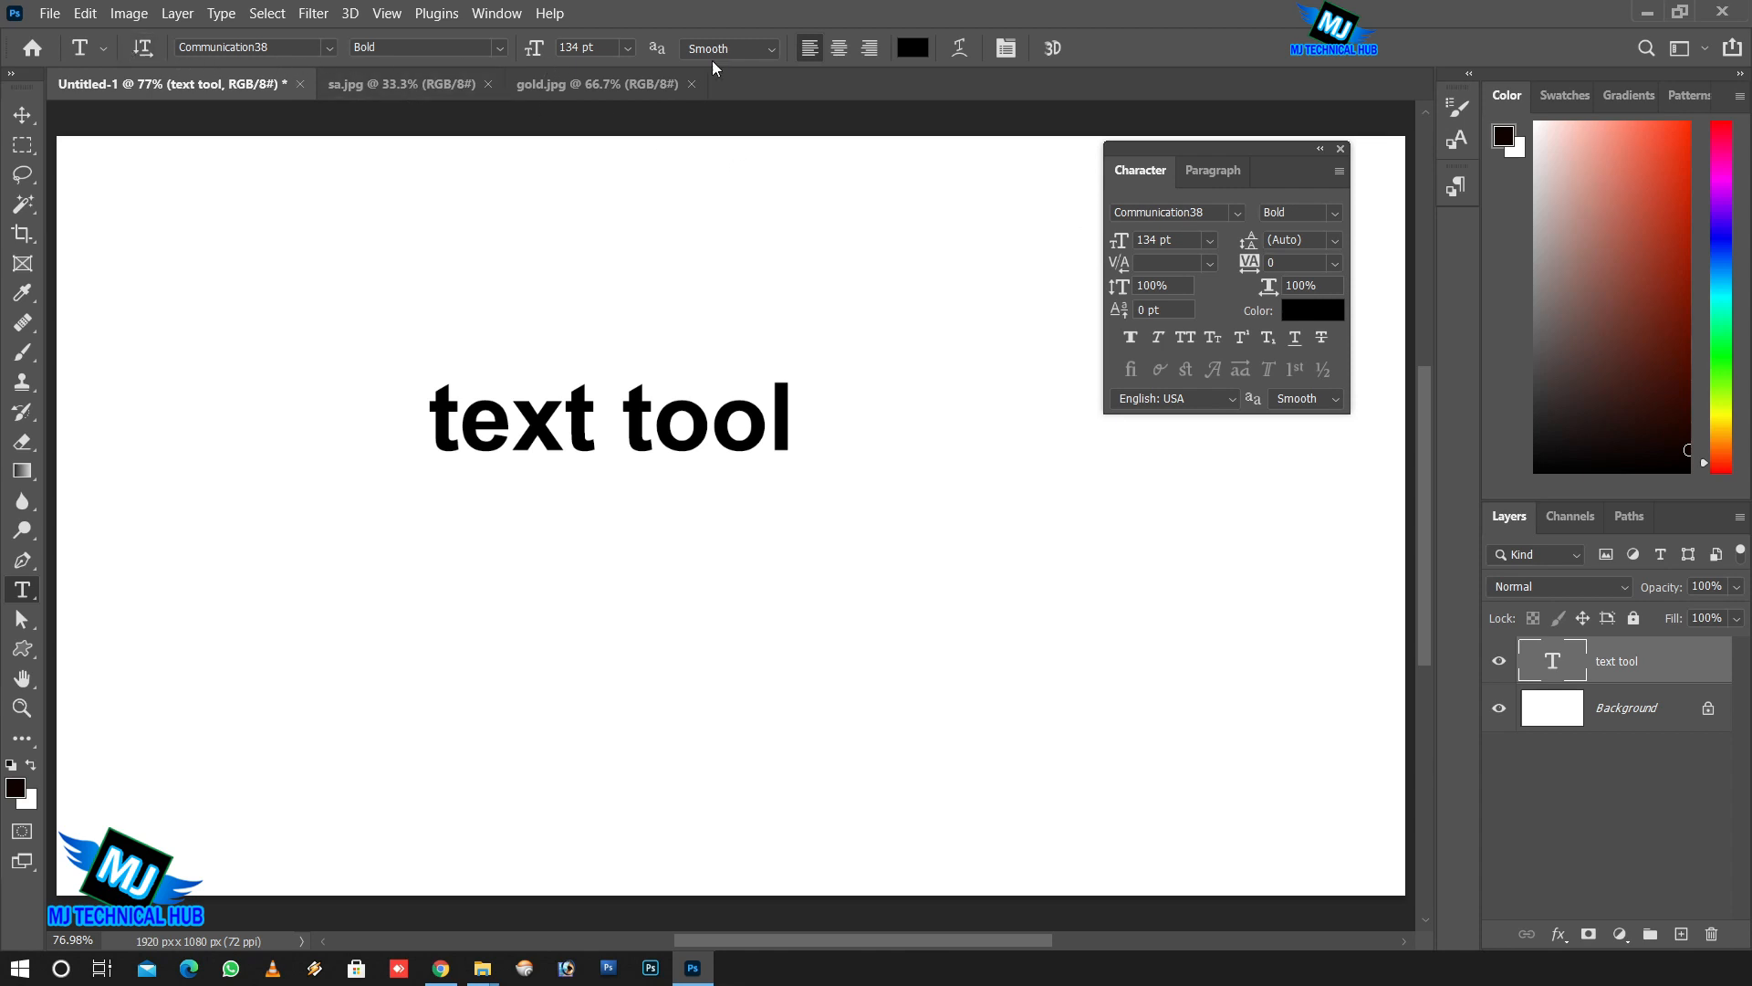
pyautogui.click(1237, 214)
pyautogui.click(1234, 212)
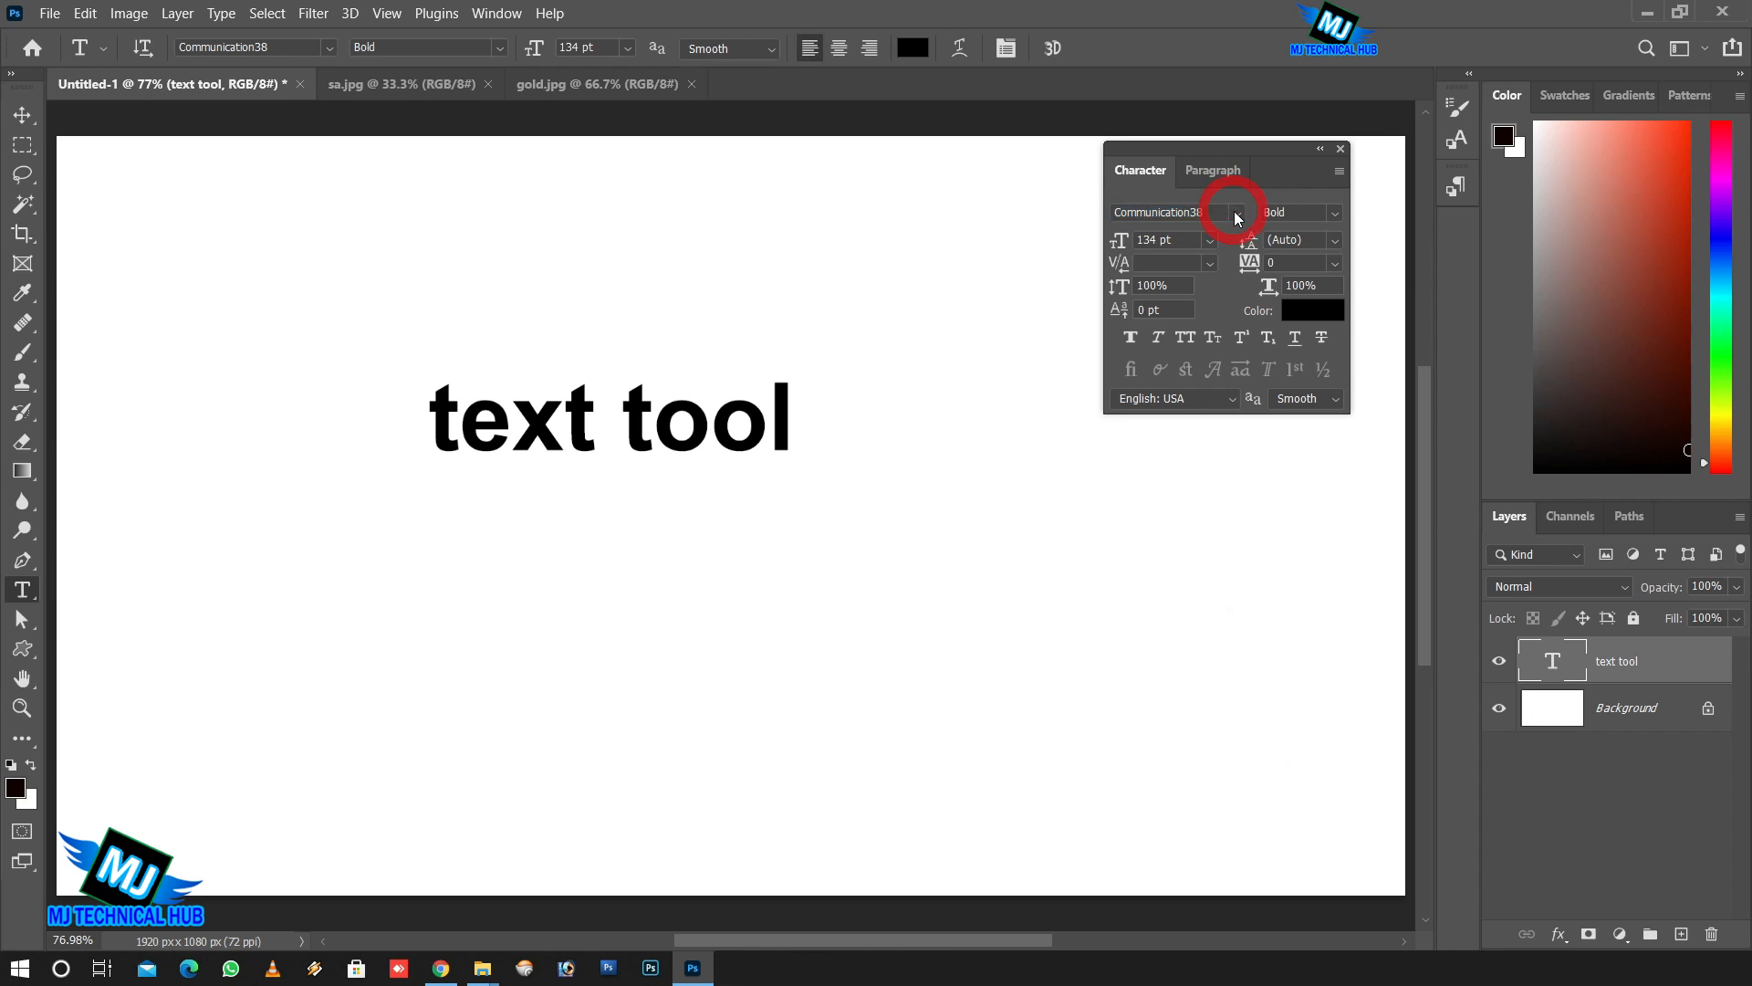
# Move the text layer slightly up and to the right, and reduce its font size to 98 pt, keeping Communication38 Bold.
pyautogui.click(23, 117)
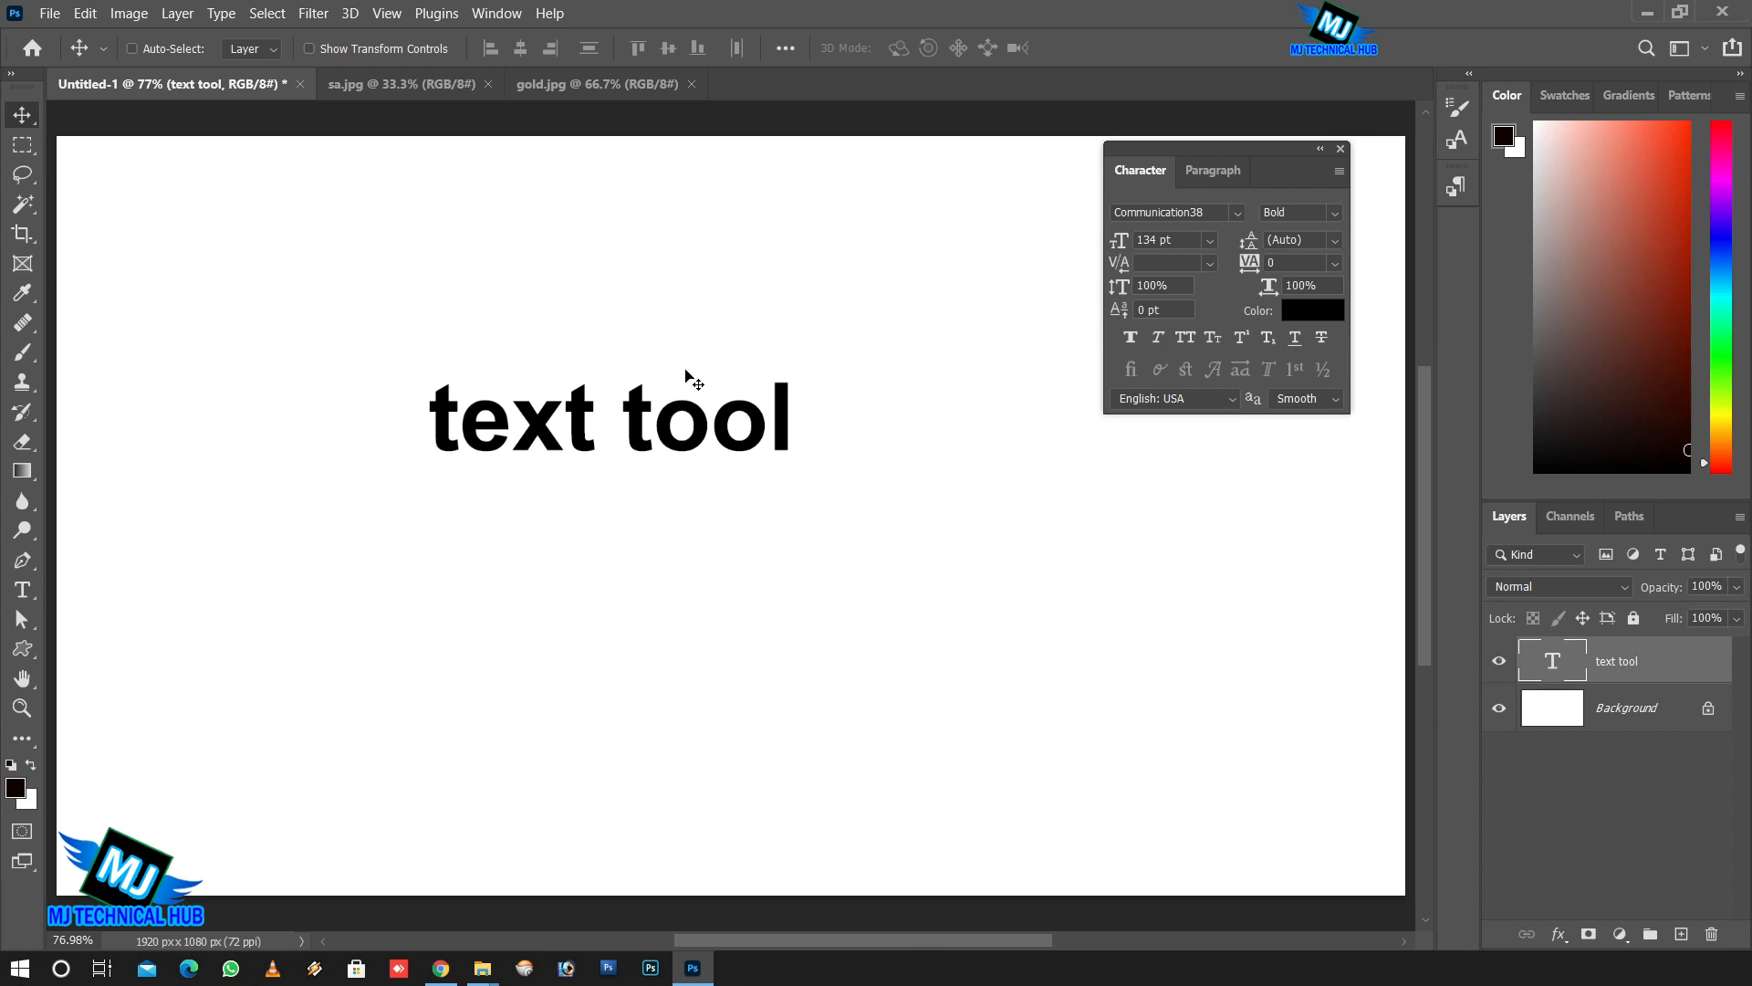
pyautogui.moveTo(582, 413); pyautogui.dragTo(601, 385)
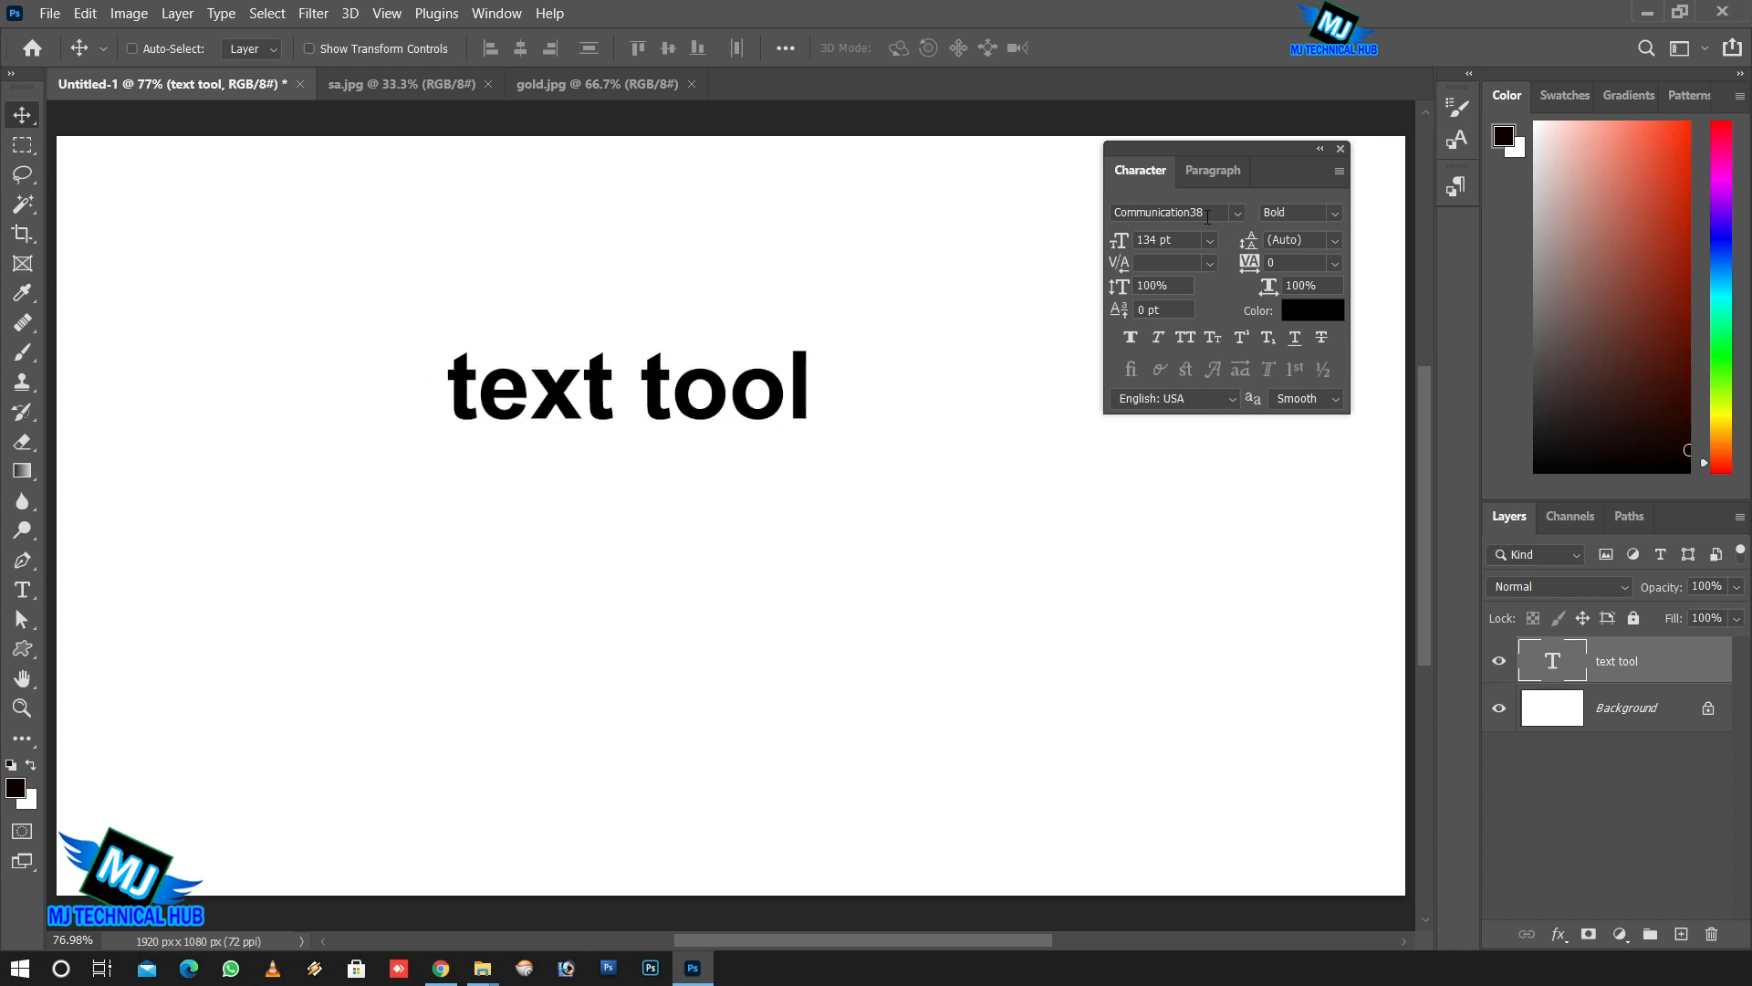
pyautogui.click(1237, 213)
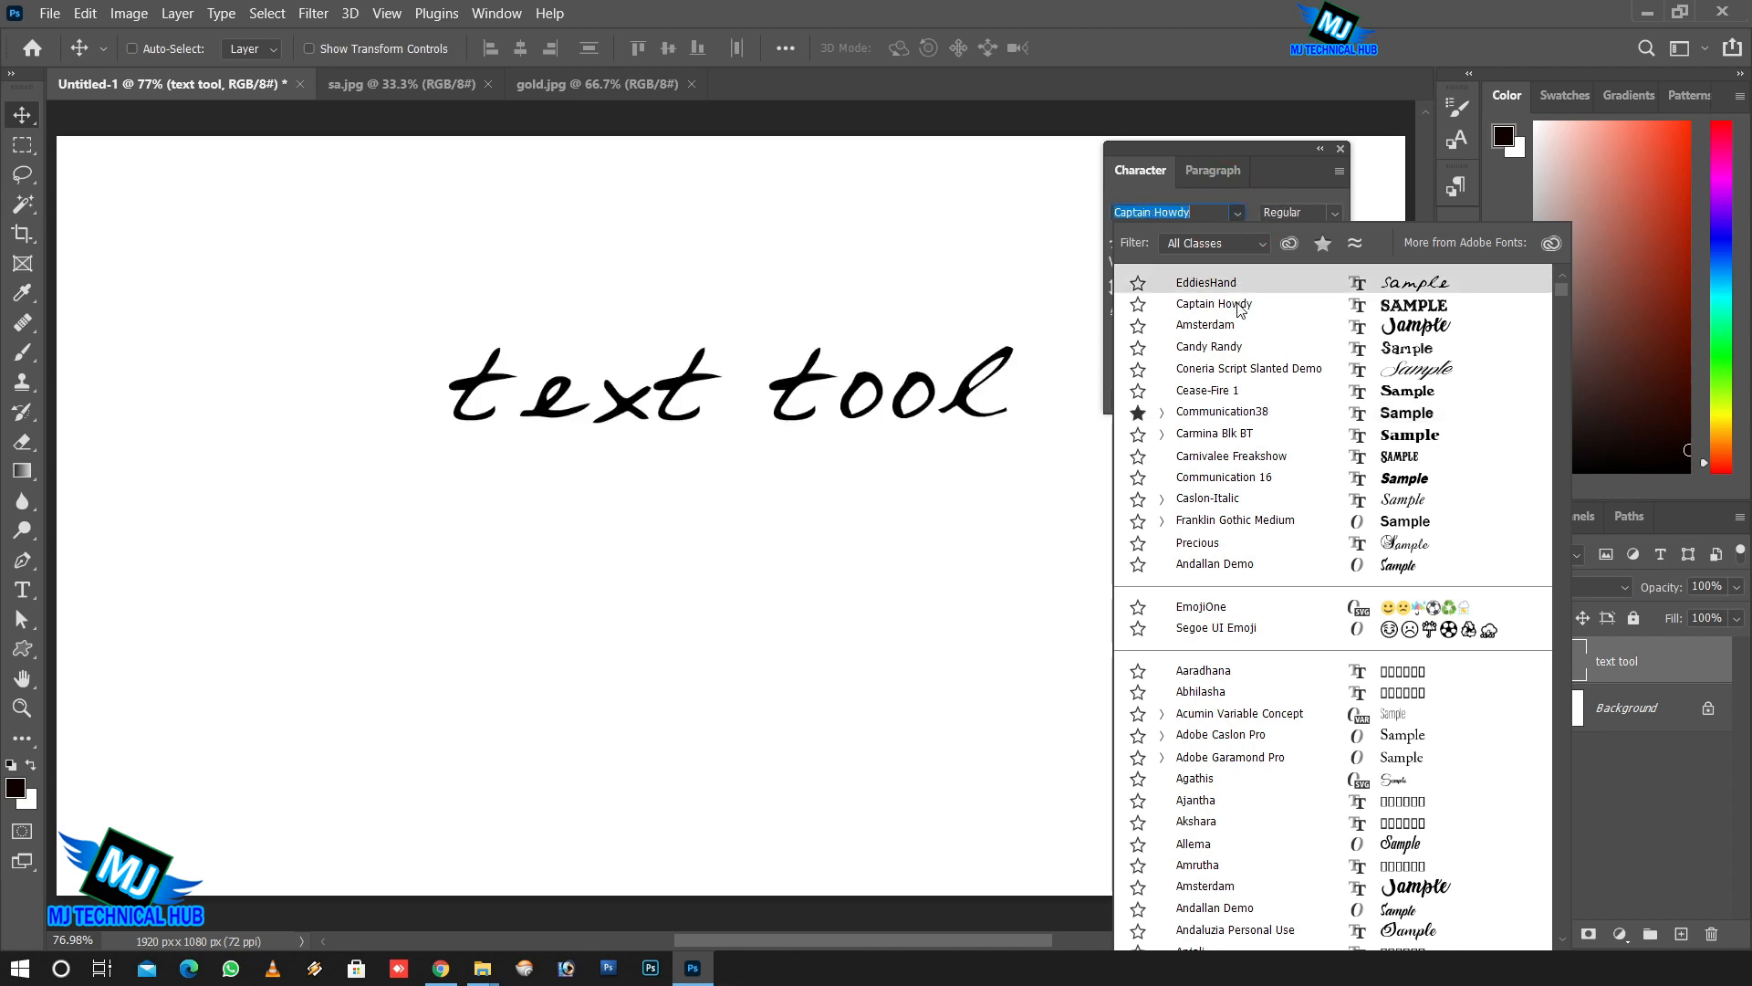
pyautogui.click(1241, 212)
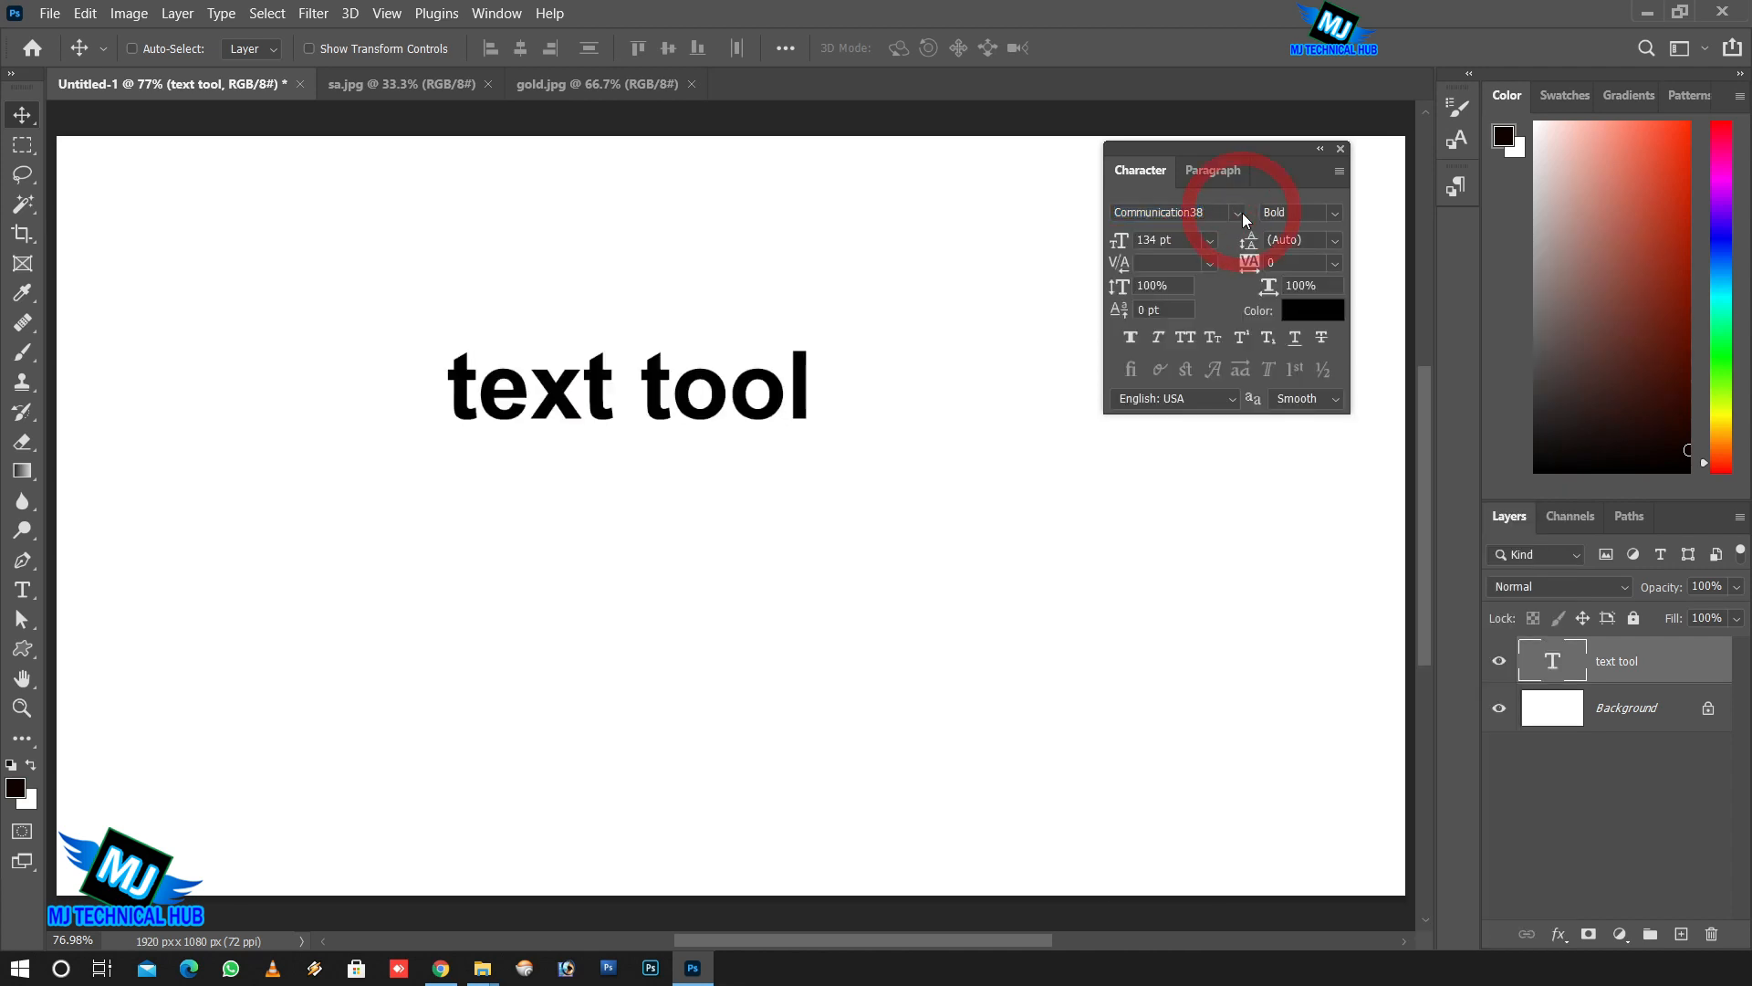
pyautogui.click(1332, 216)
pyautogui.click(1330, 216)
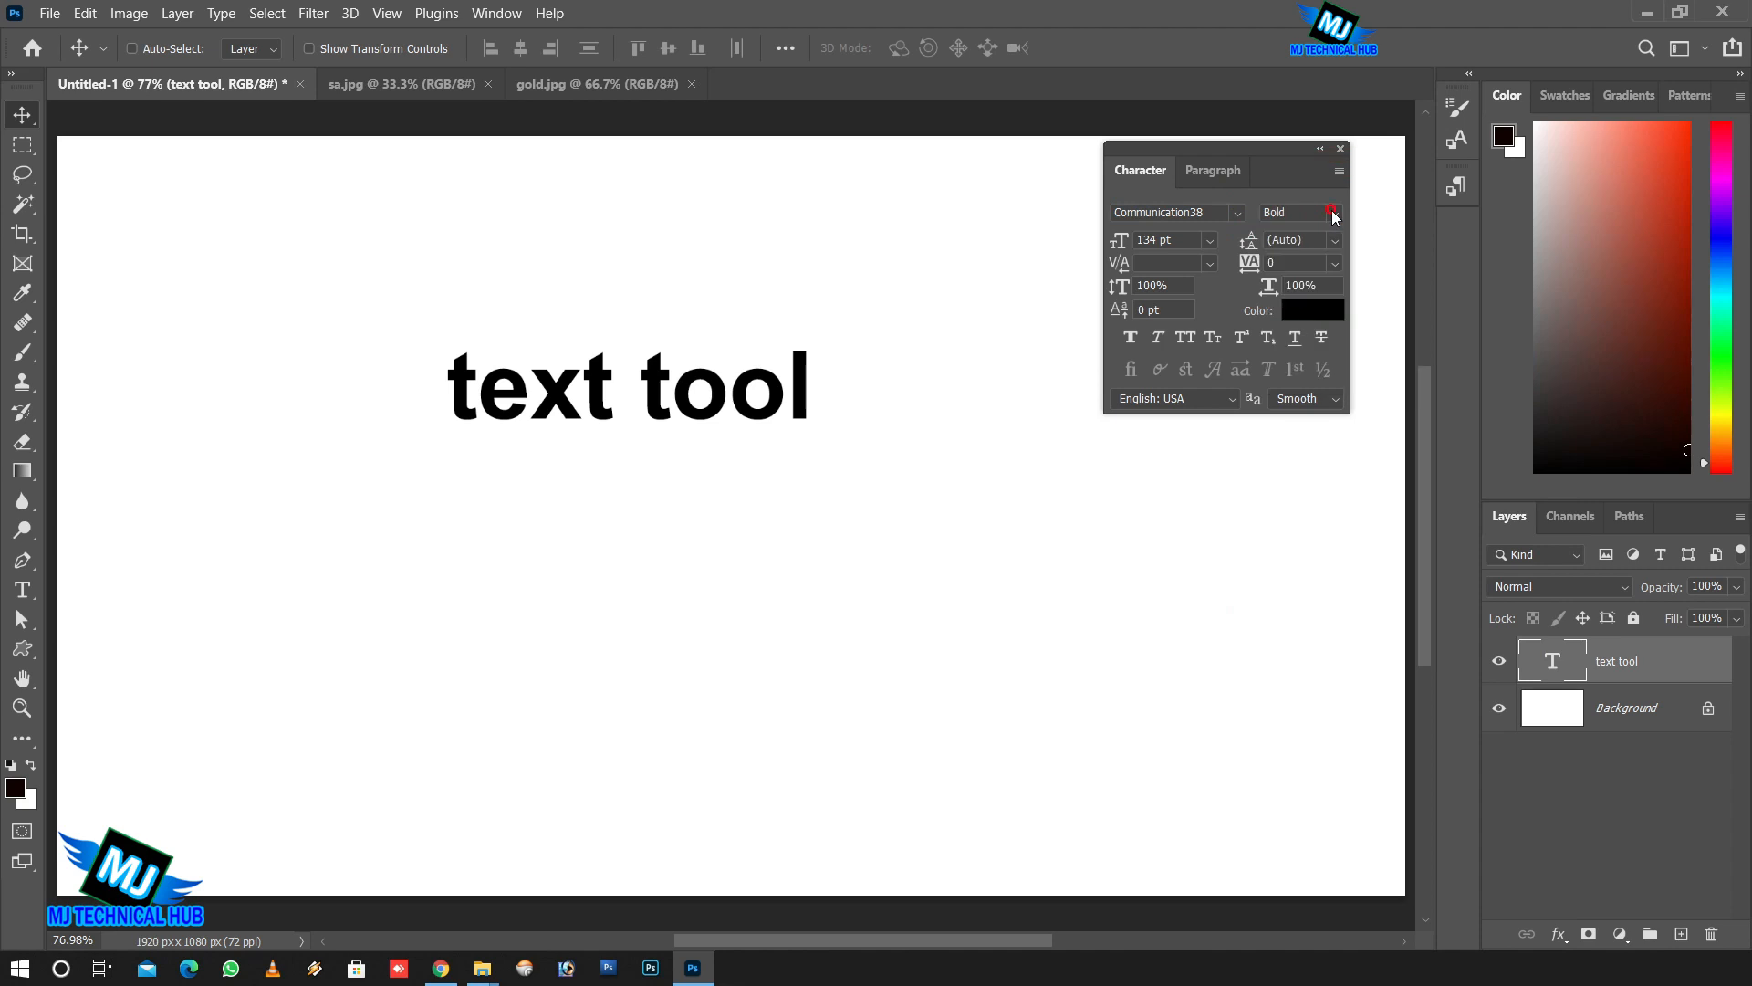
pyautogui.moveTo(1119, 242); pyautogui.dragTo(1031, 252)
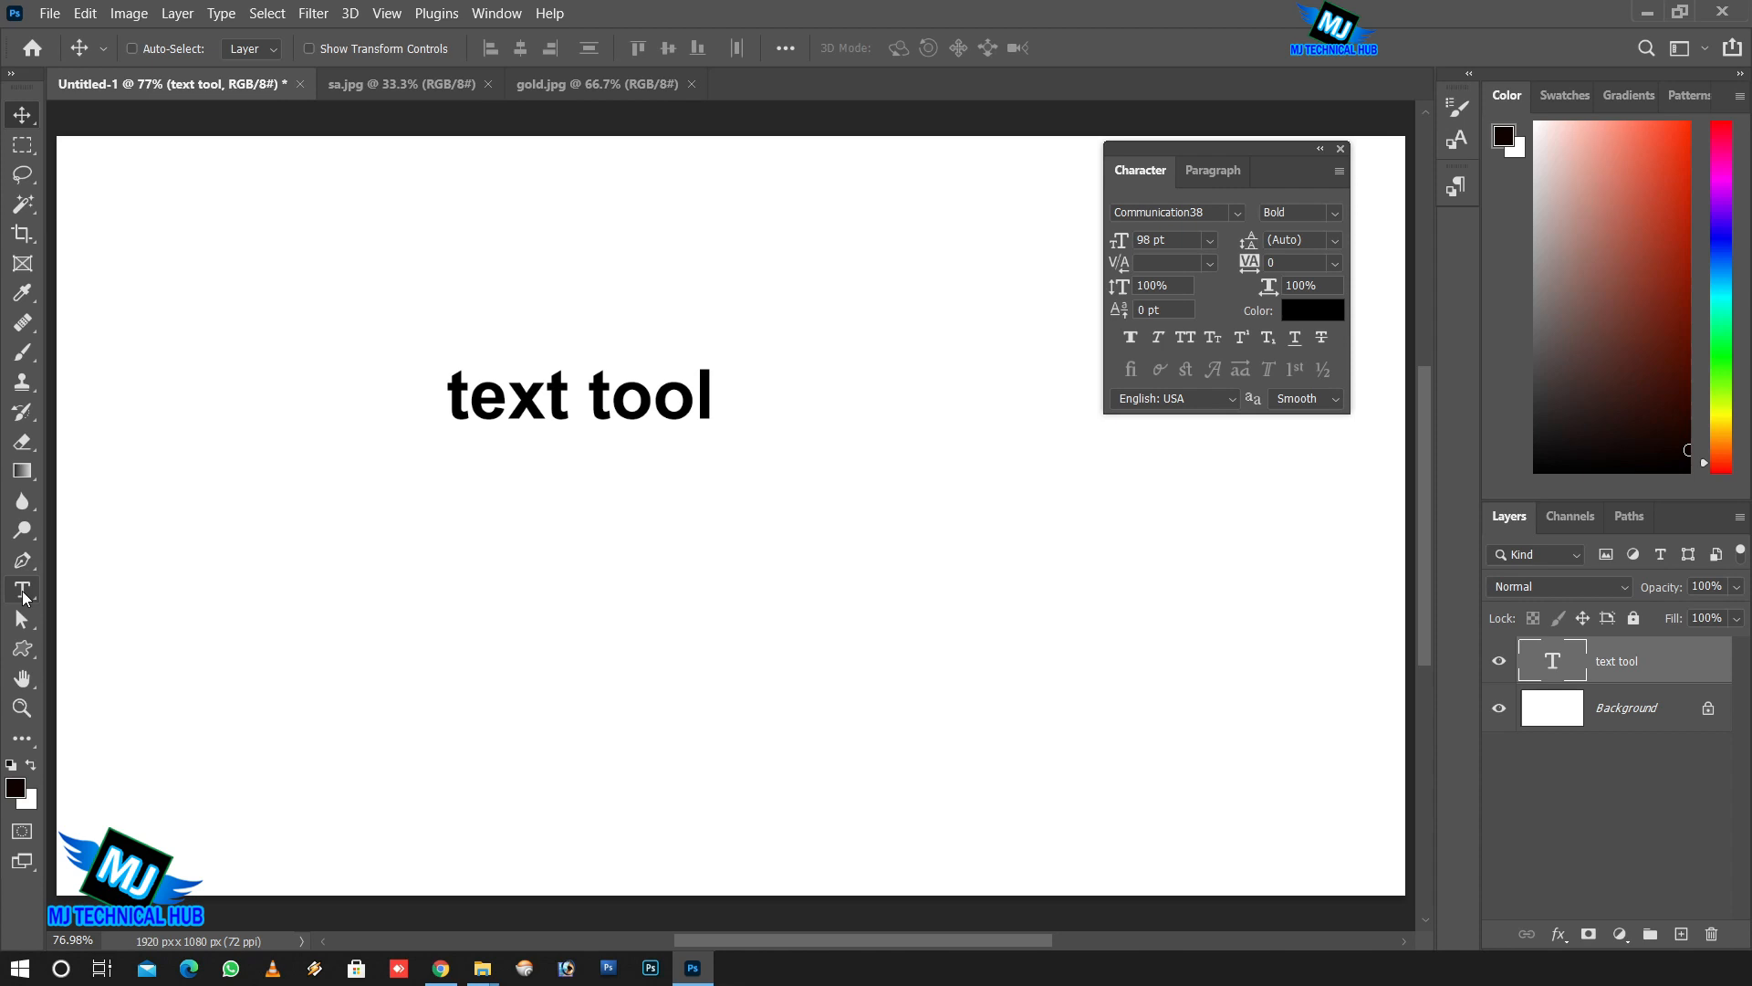
# Add the lines "in photoshop" and "in telugu" below "text tool" in the same text layer, and commit the text.
pyautogui.click(24, 593)
pyautogui.click(710, 394)
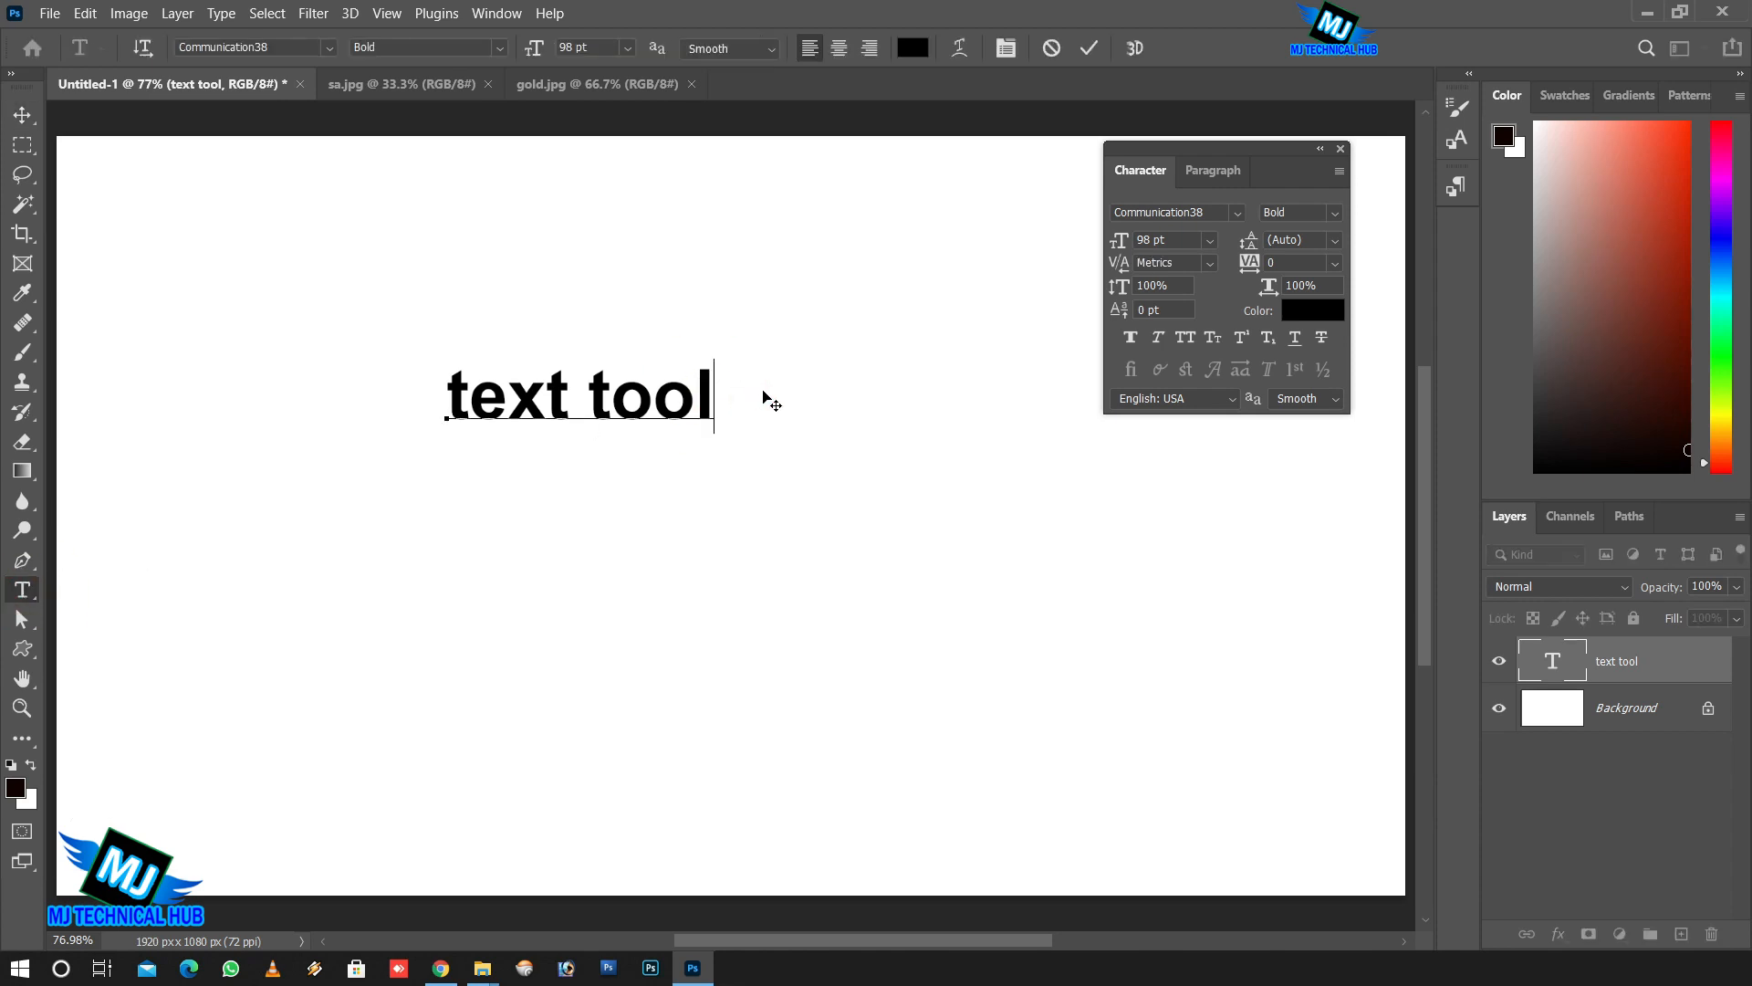
pyautogui.press('Return')
pyautogui.write('in ')
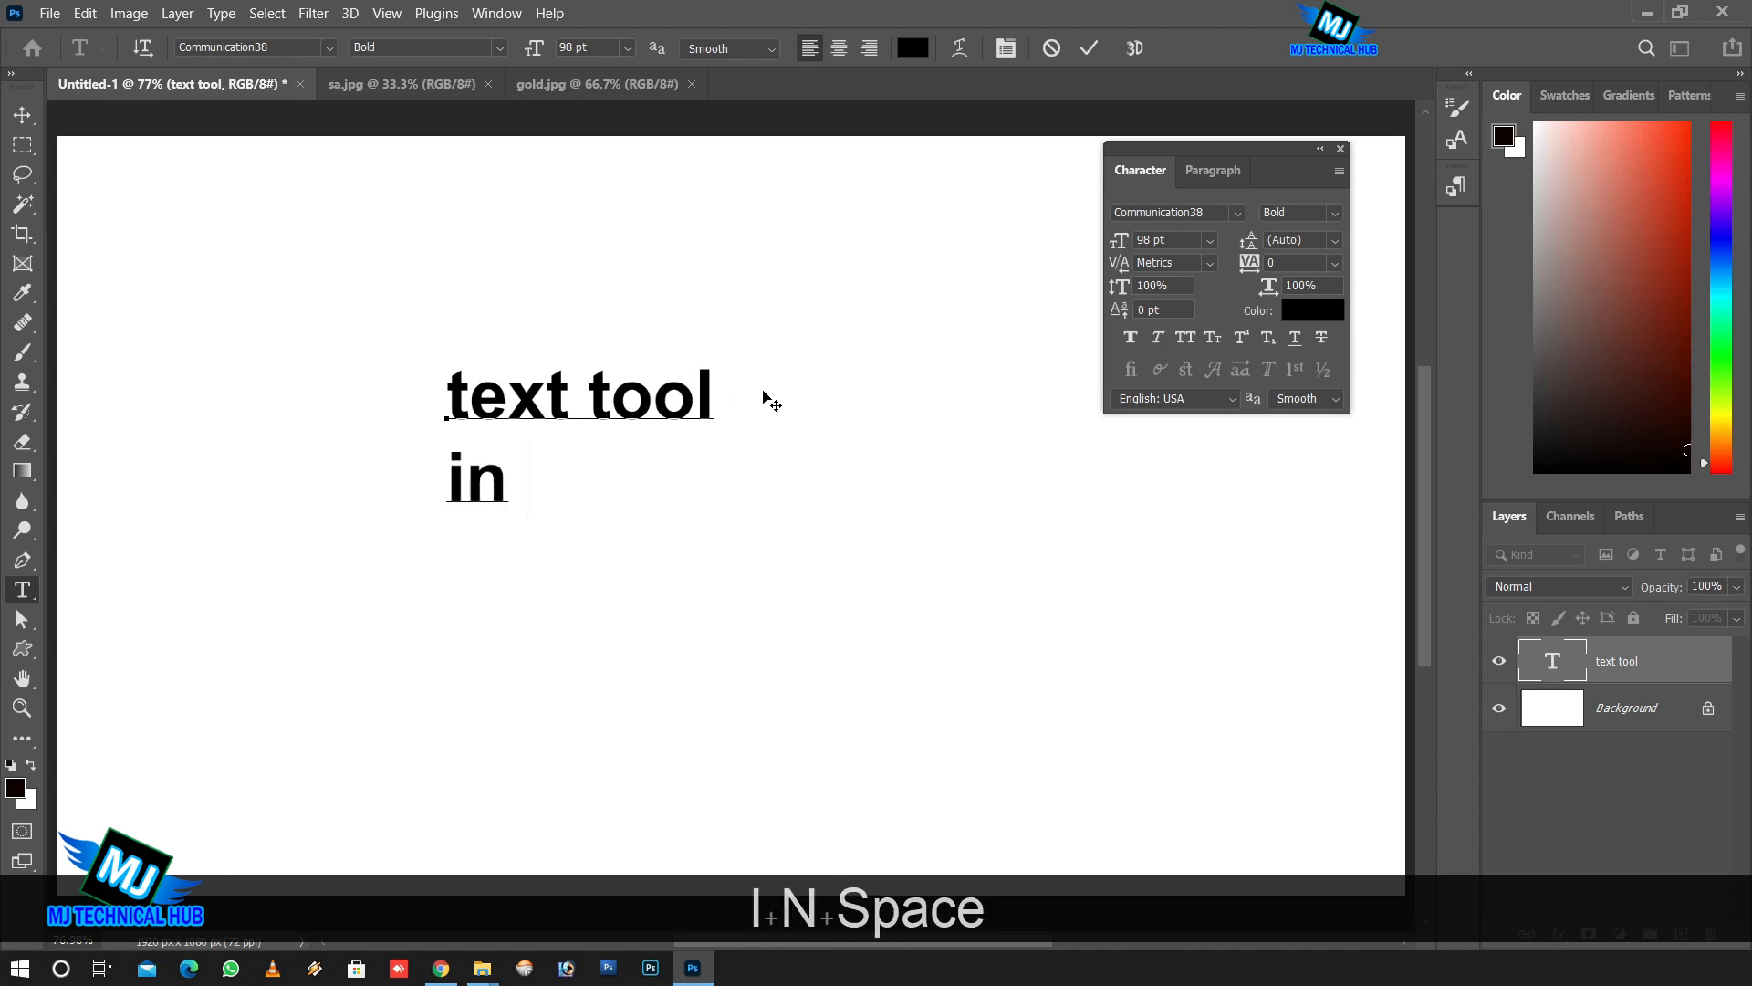
pyautogui.write('photoshop')
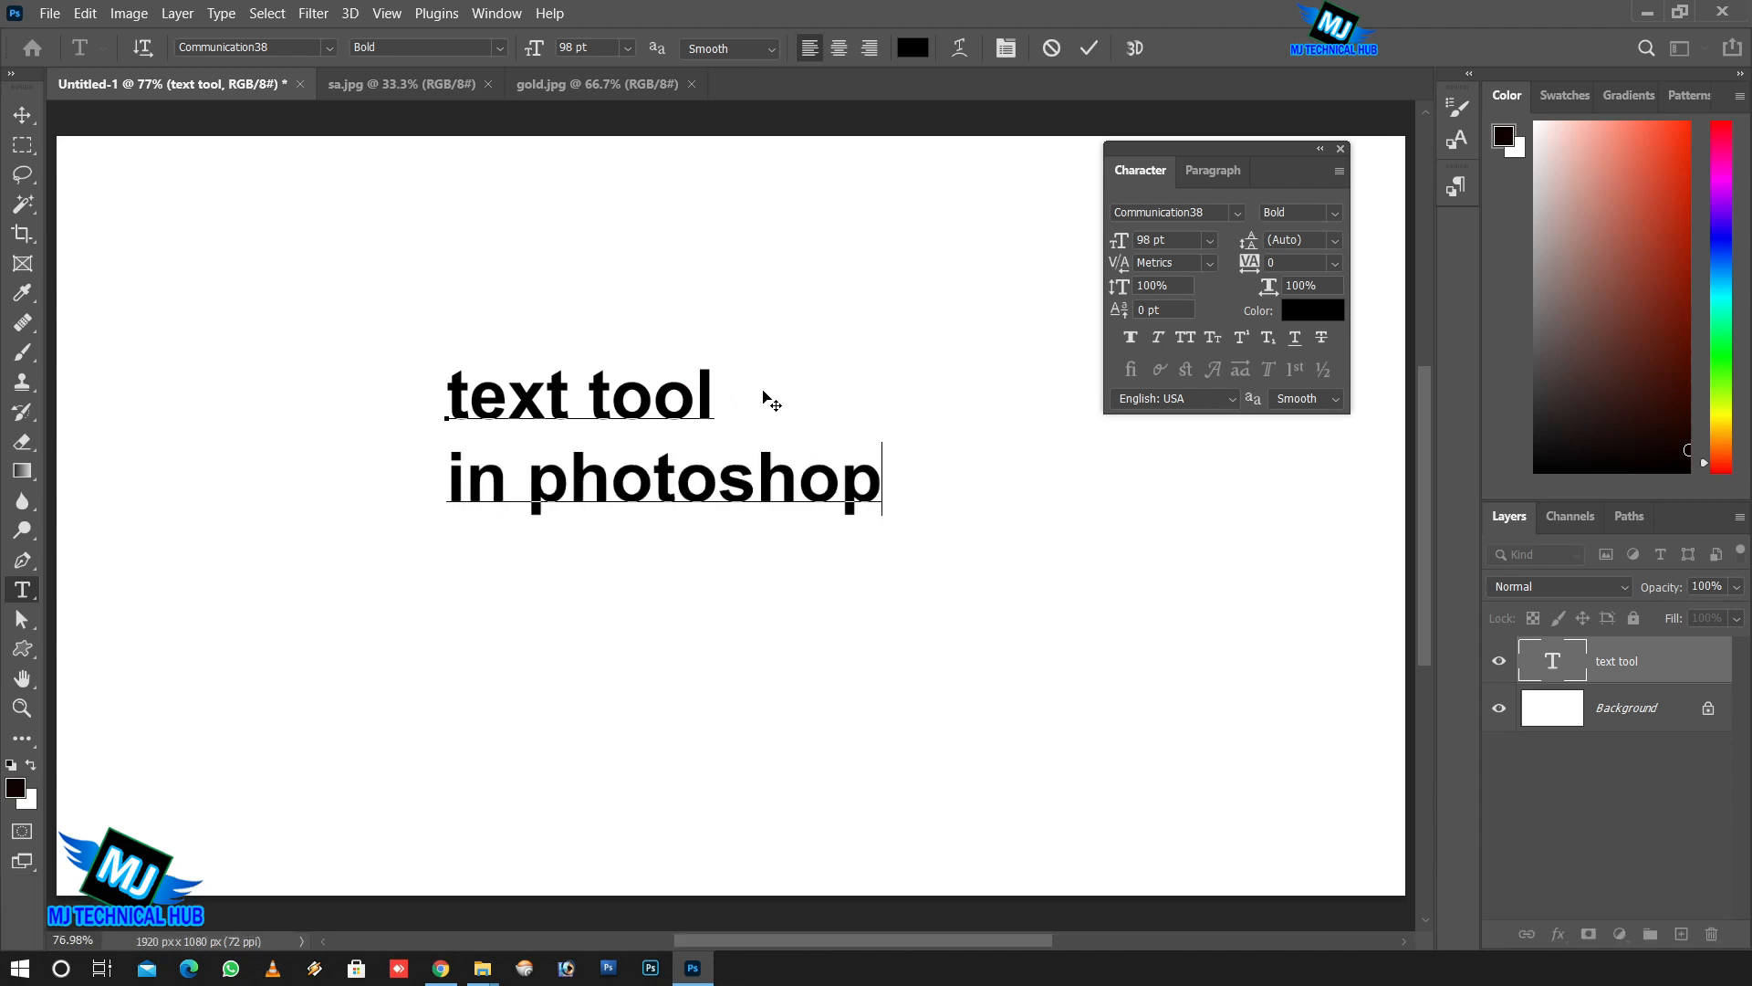
pyautogui.press('Return')
pyautogui.write('in telugu')
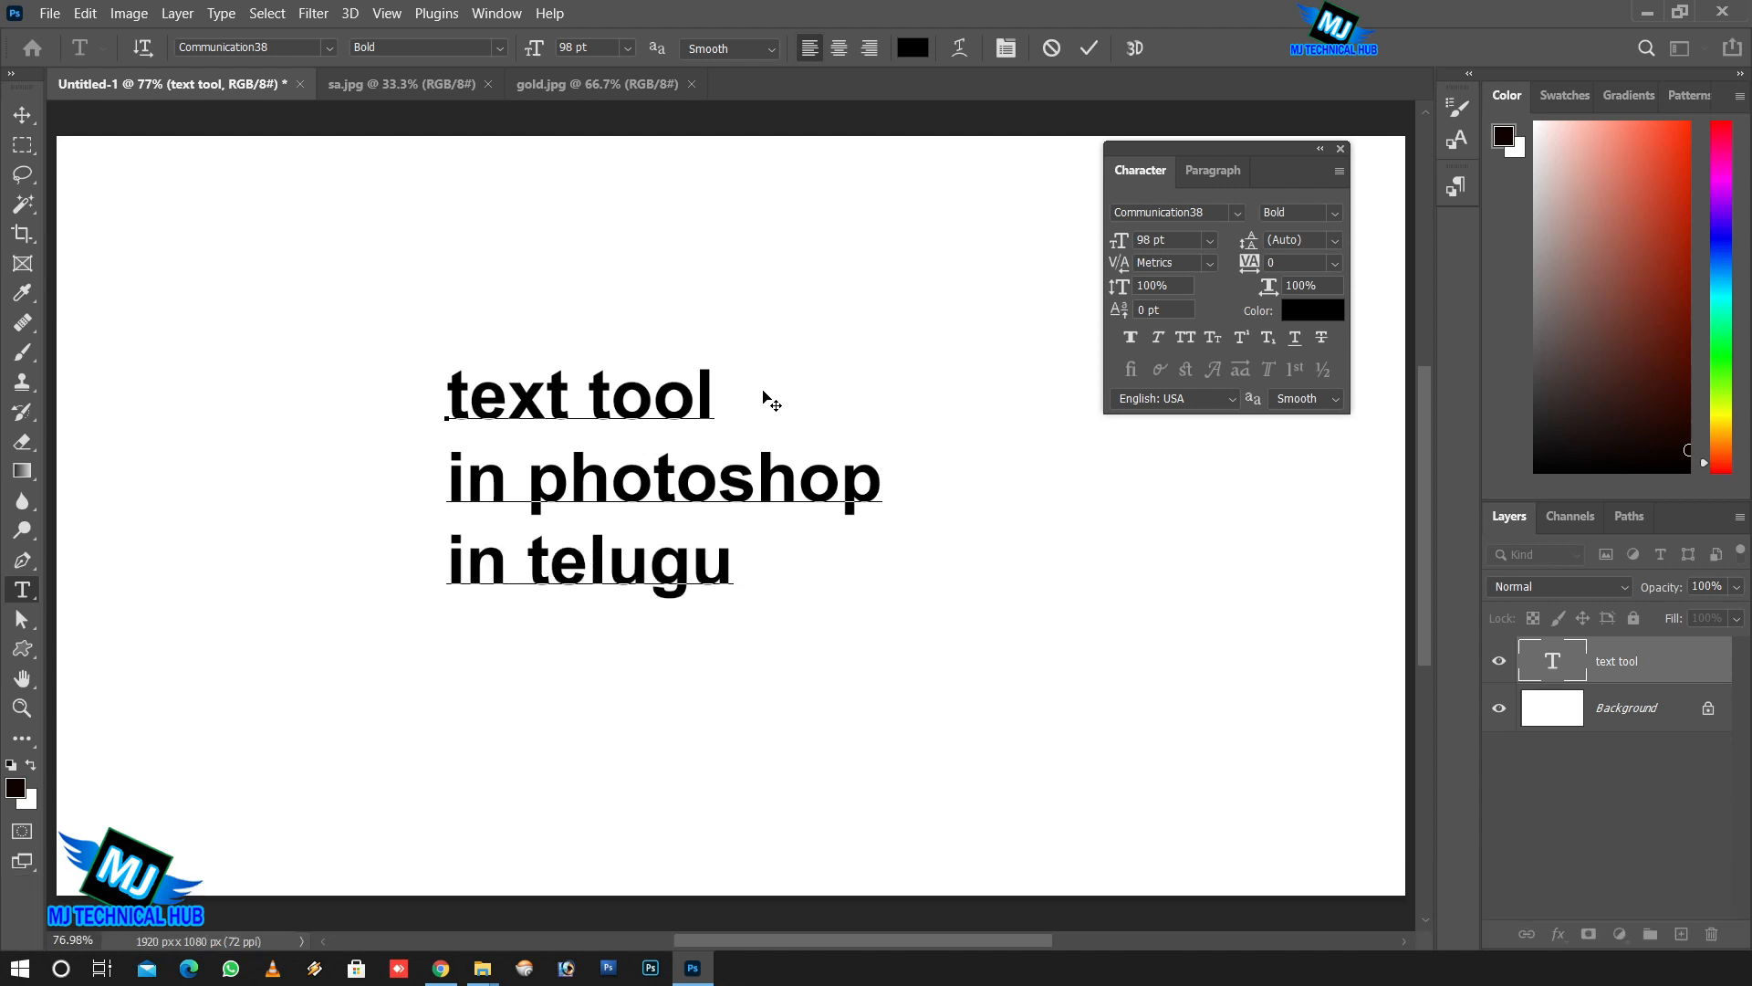
pyautogui.click(1083, 50)
# Move the three-line text higher on the canvas and reduce its font size to 68 pt.
pyautogui.moveTo(745, 497); pyautogui.dragTo(749, 394)
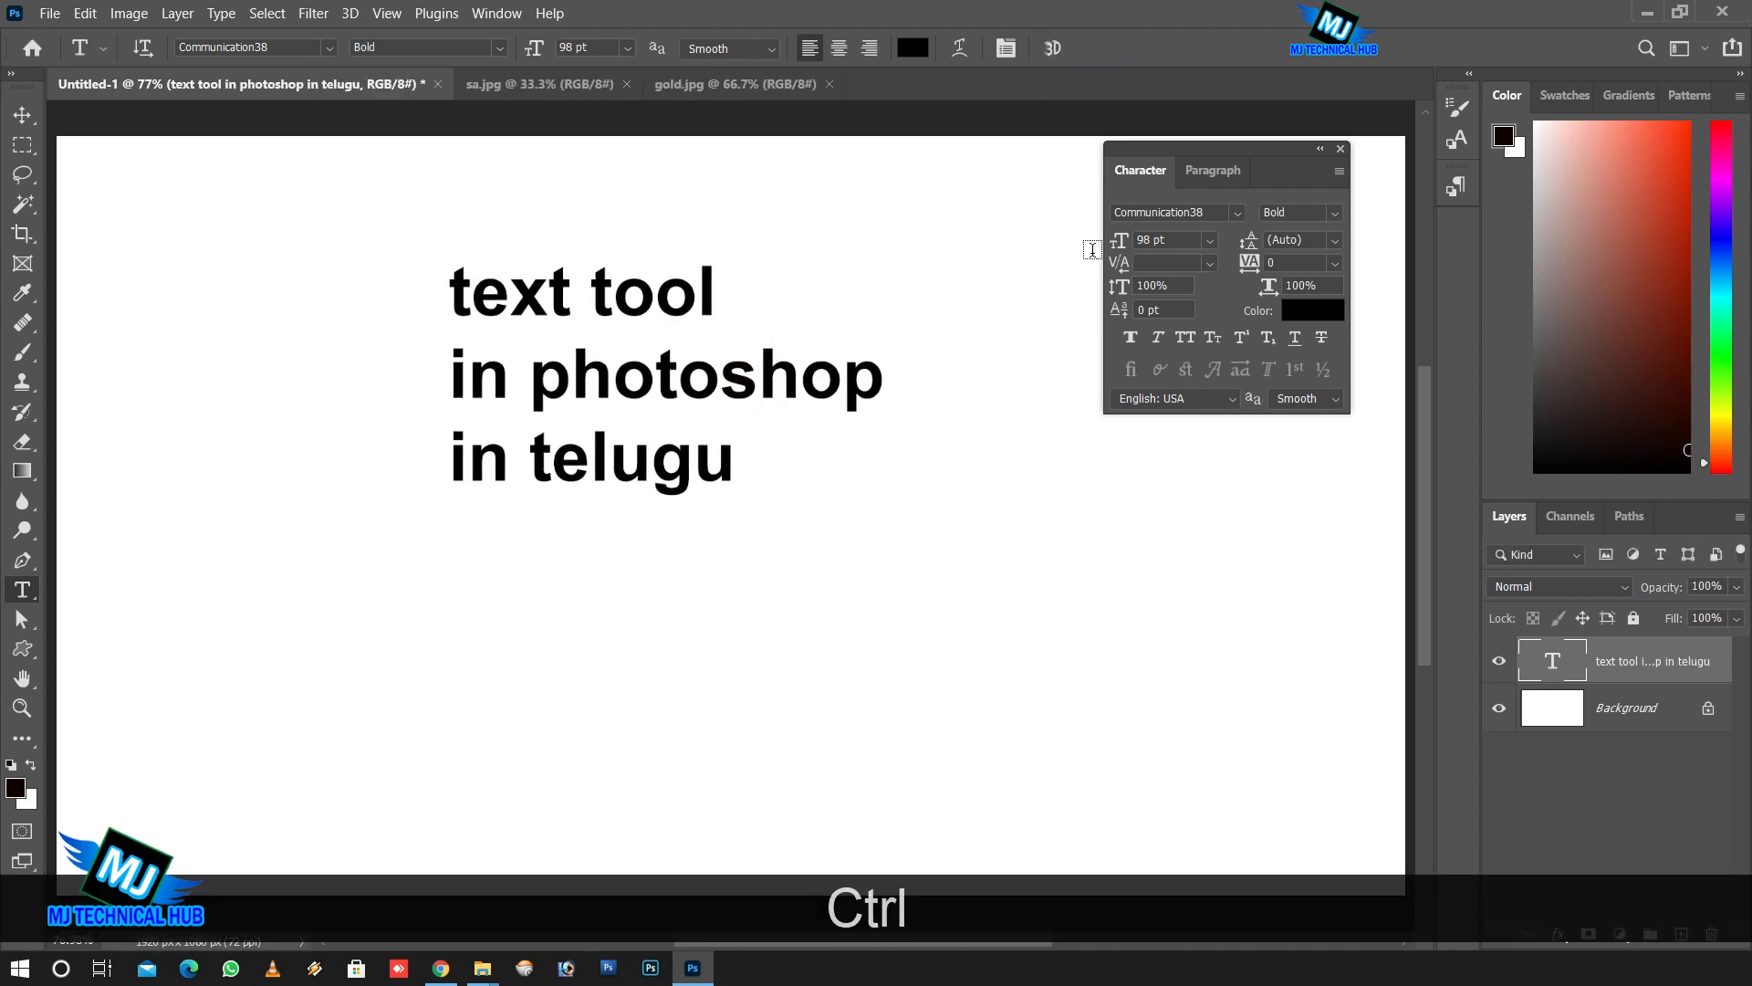
pyautogui.moveTo(1119, 239); pyautogui.dragTo(1077, 243)
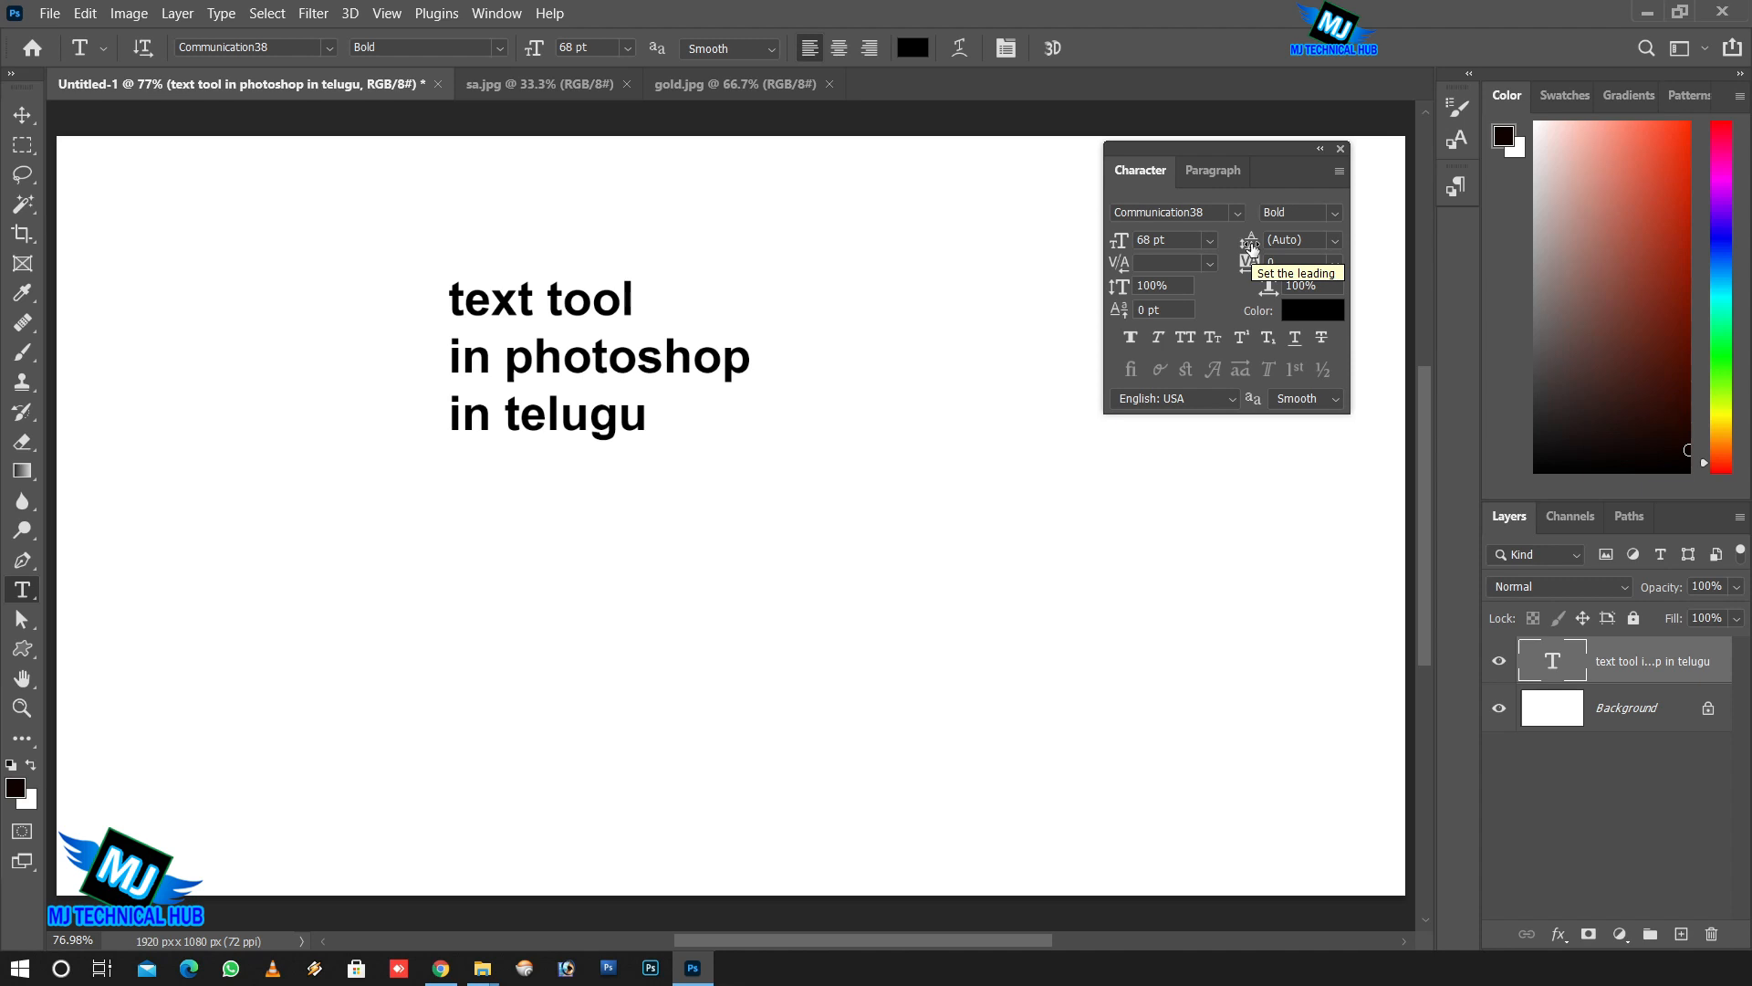
# Try the three-line text's leading at 137 pt, 37 pt and Auto, and set it to 75 pt.
pyautogui.moveTo(1251, 247); pyautogui.dragTo(1313, 242)
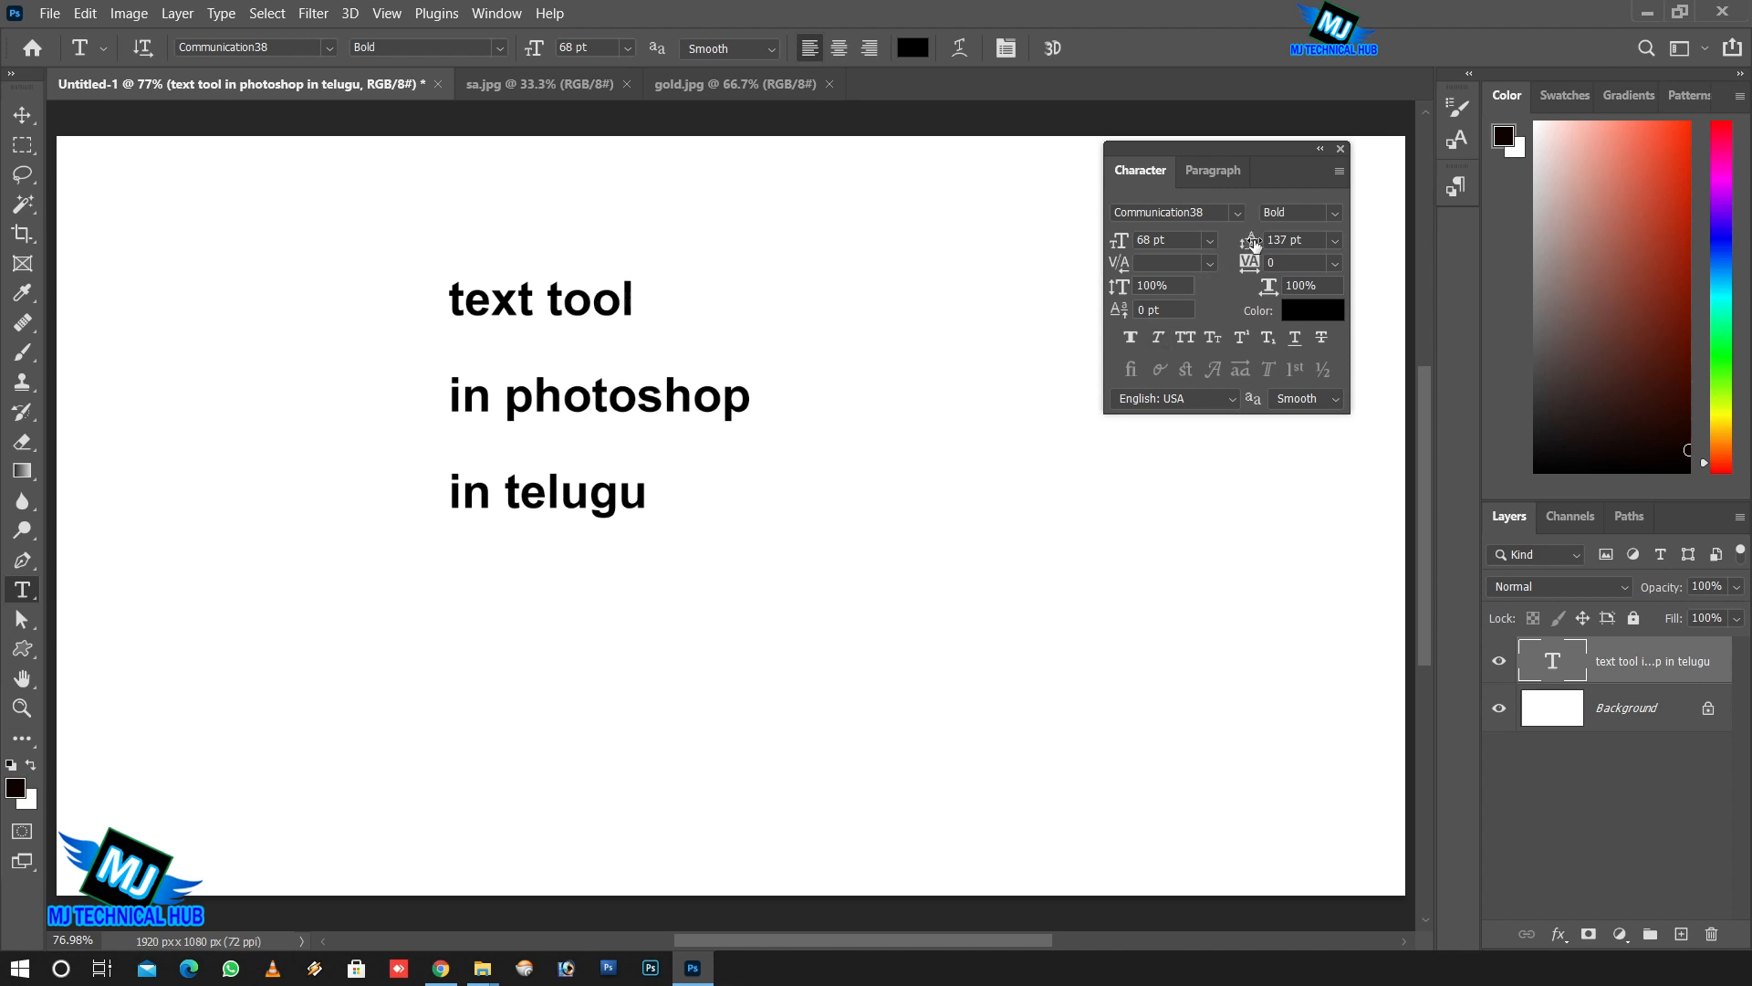
pyautogui.moveTo(1254, 244); pyautogui.dragTo(1186, 242)
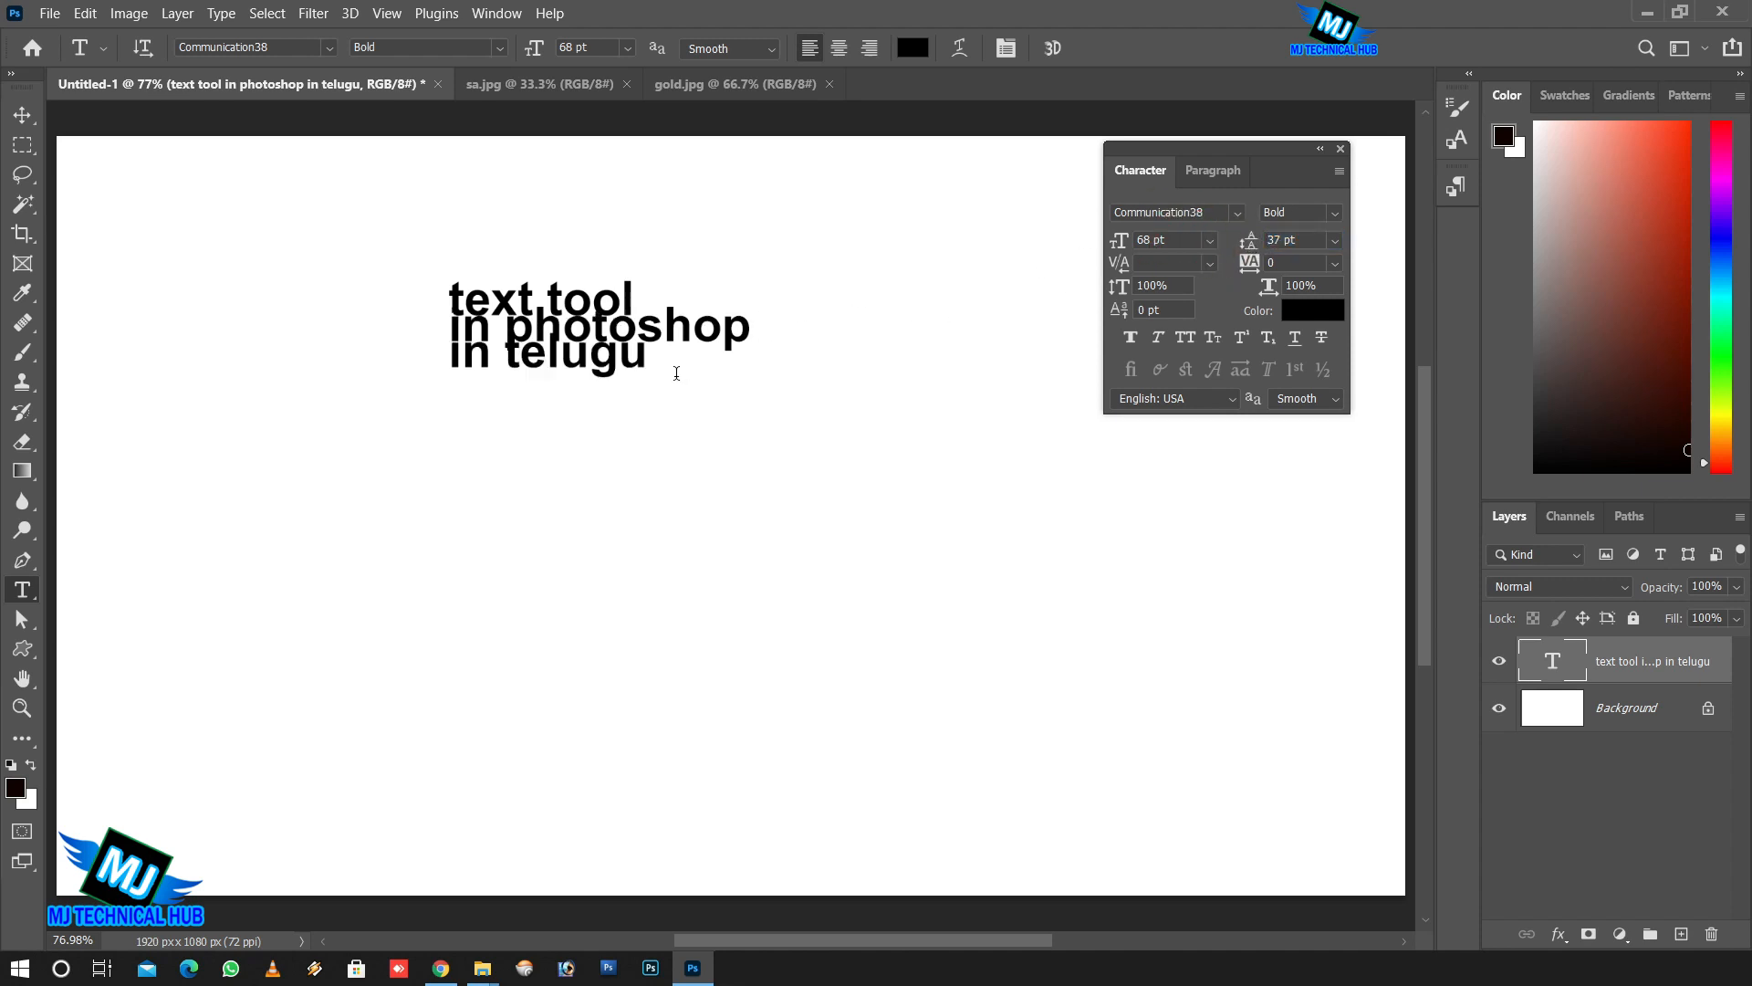
pyautogui.click(1332, 241)
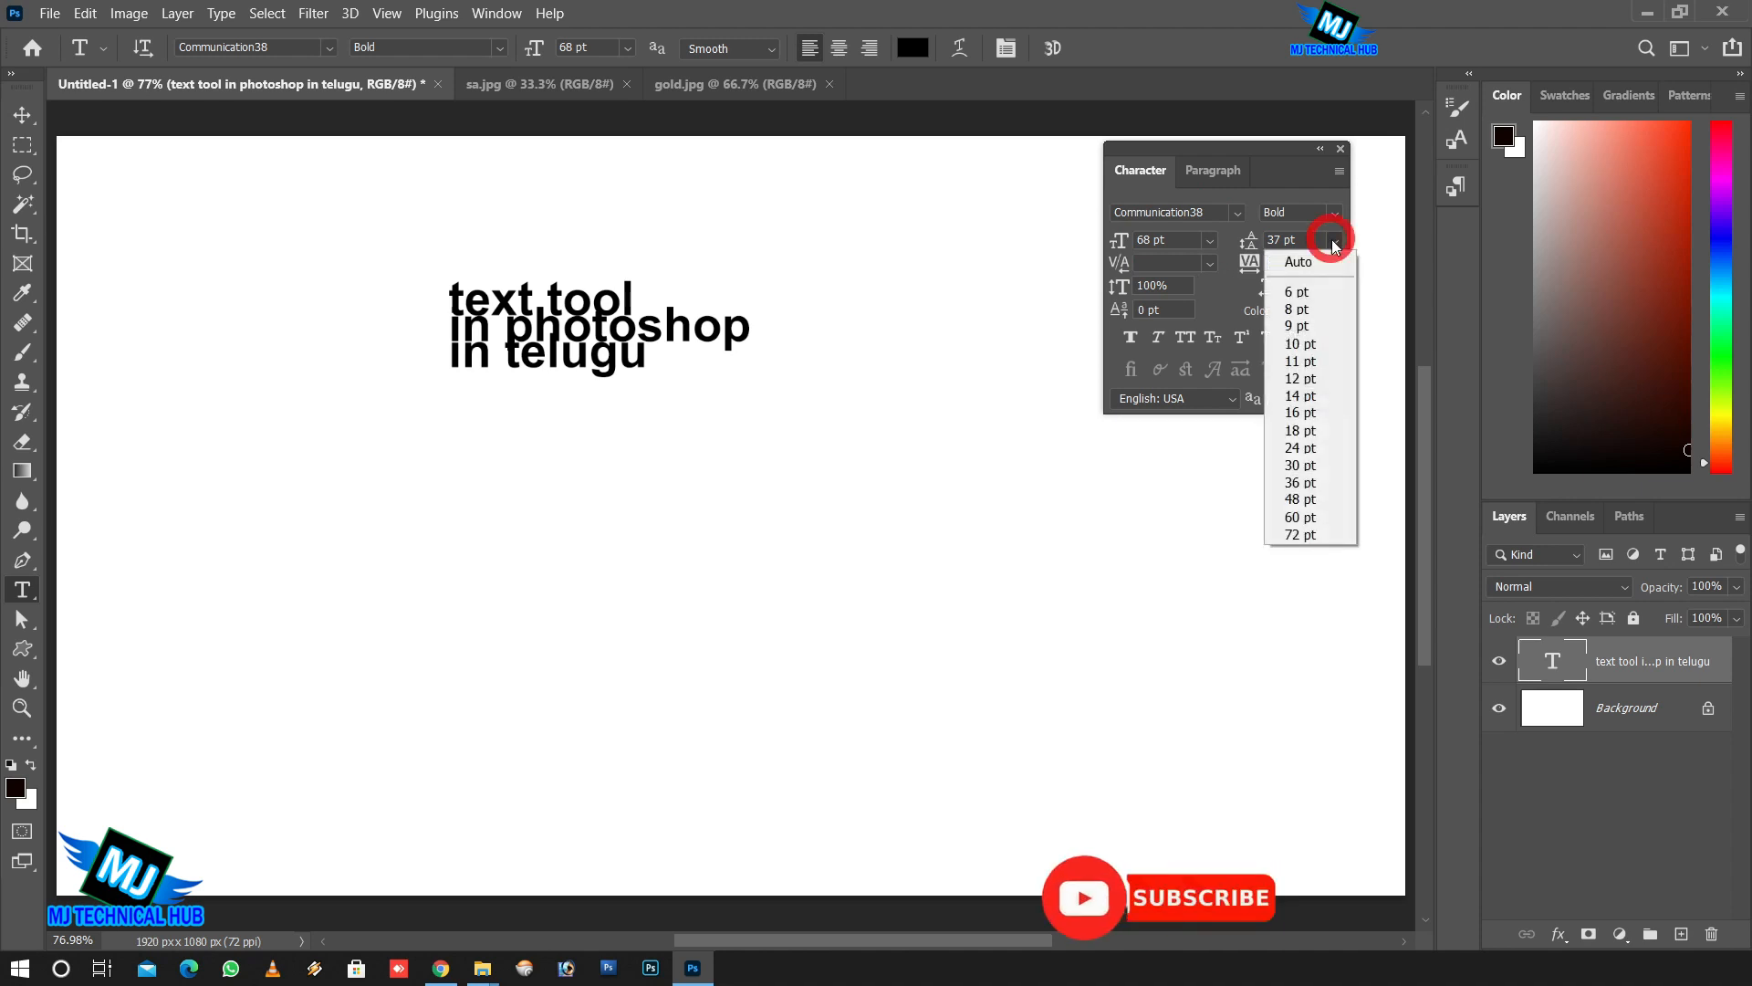
pyautogui.click(1323, 261)
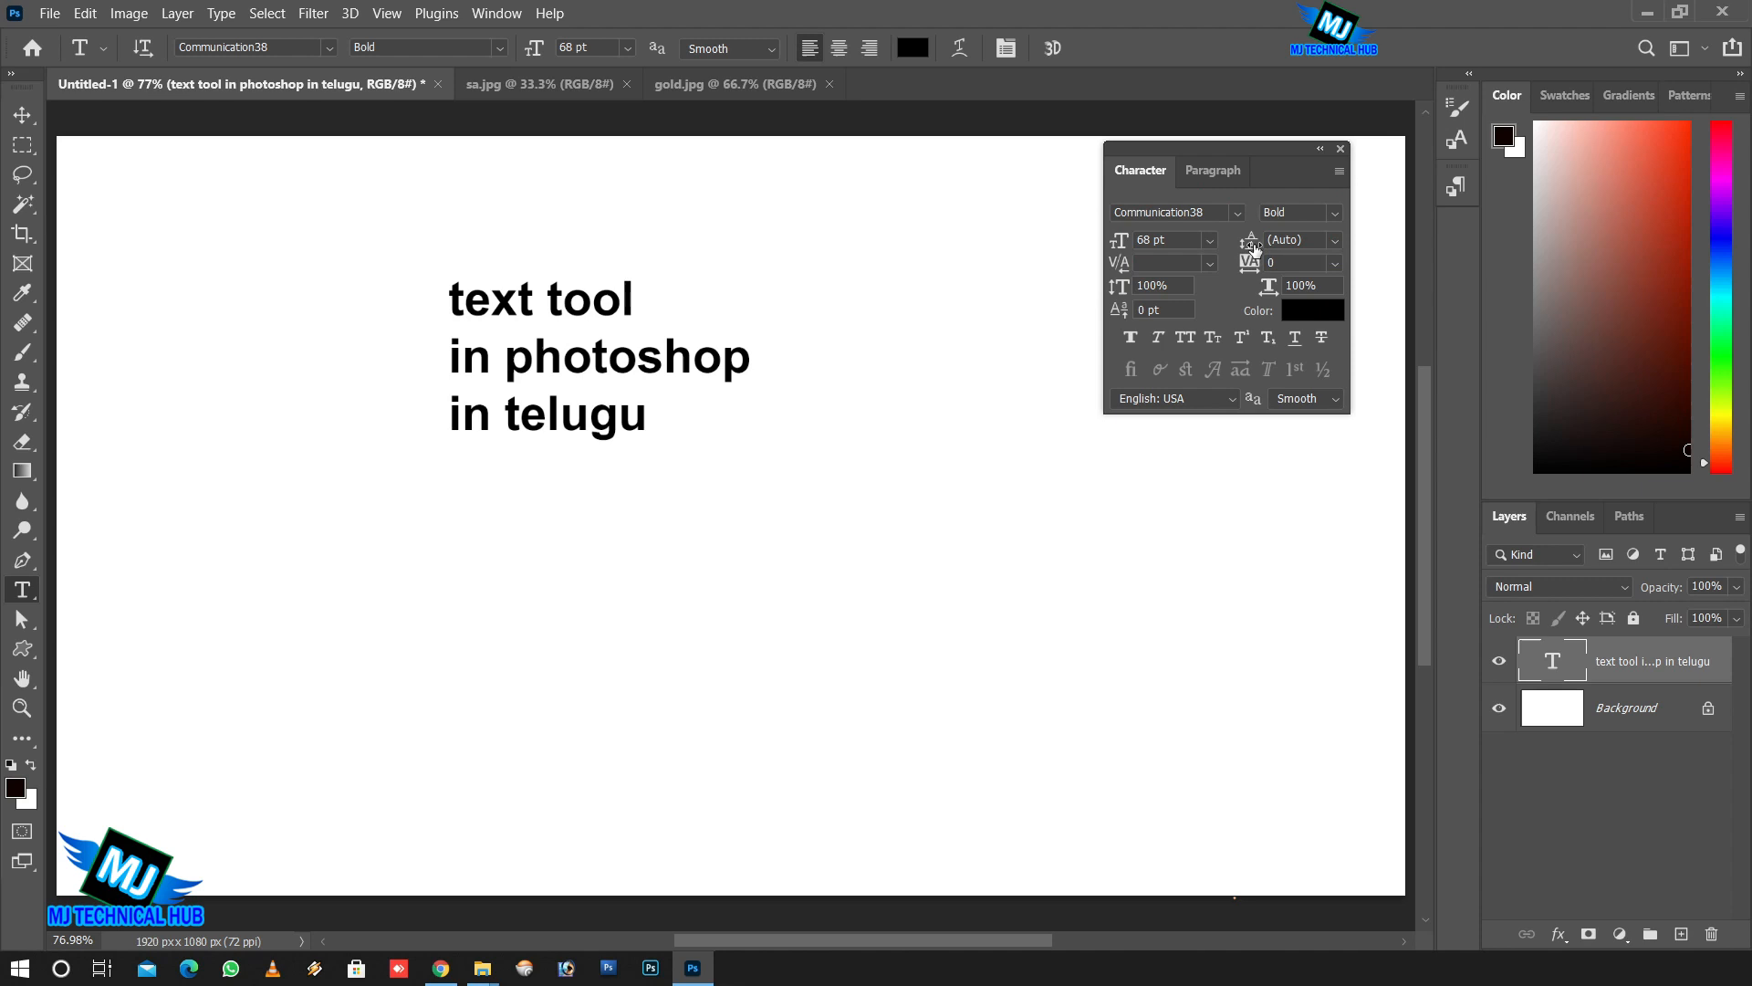
pyautogui.moveTo(1246, 242); pyautogui.dragTo(1242, 242)
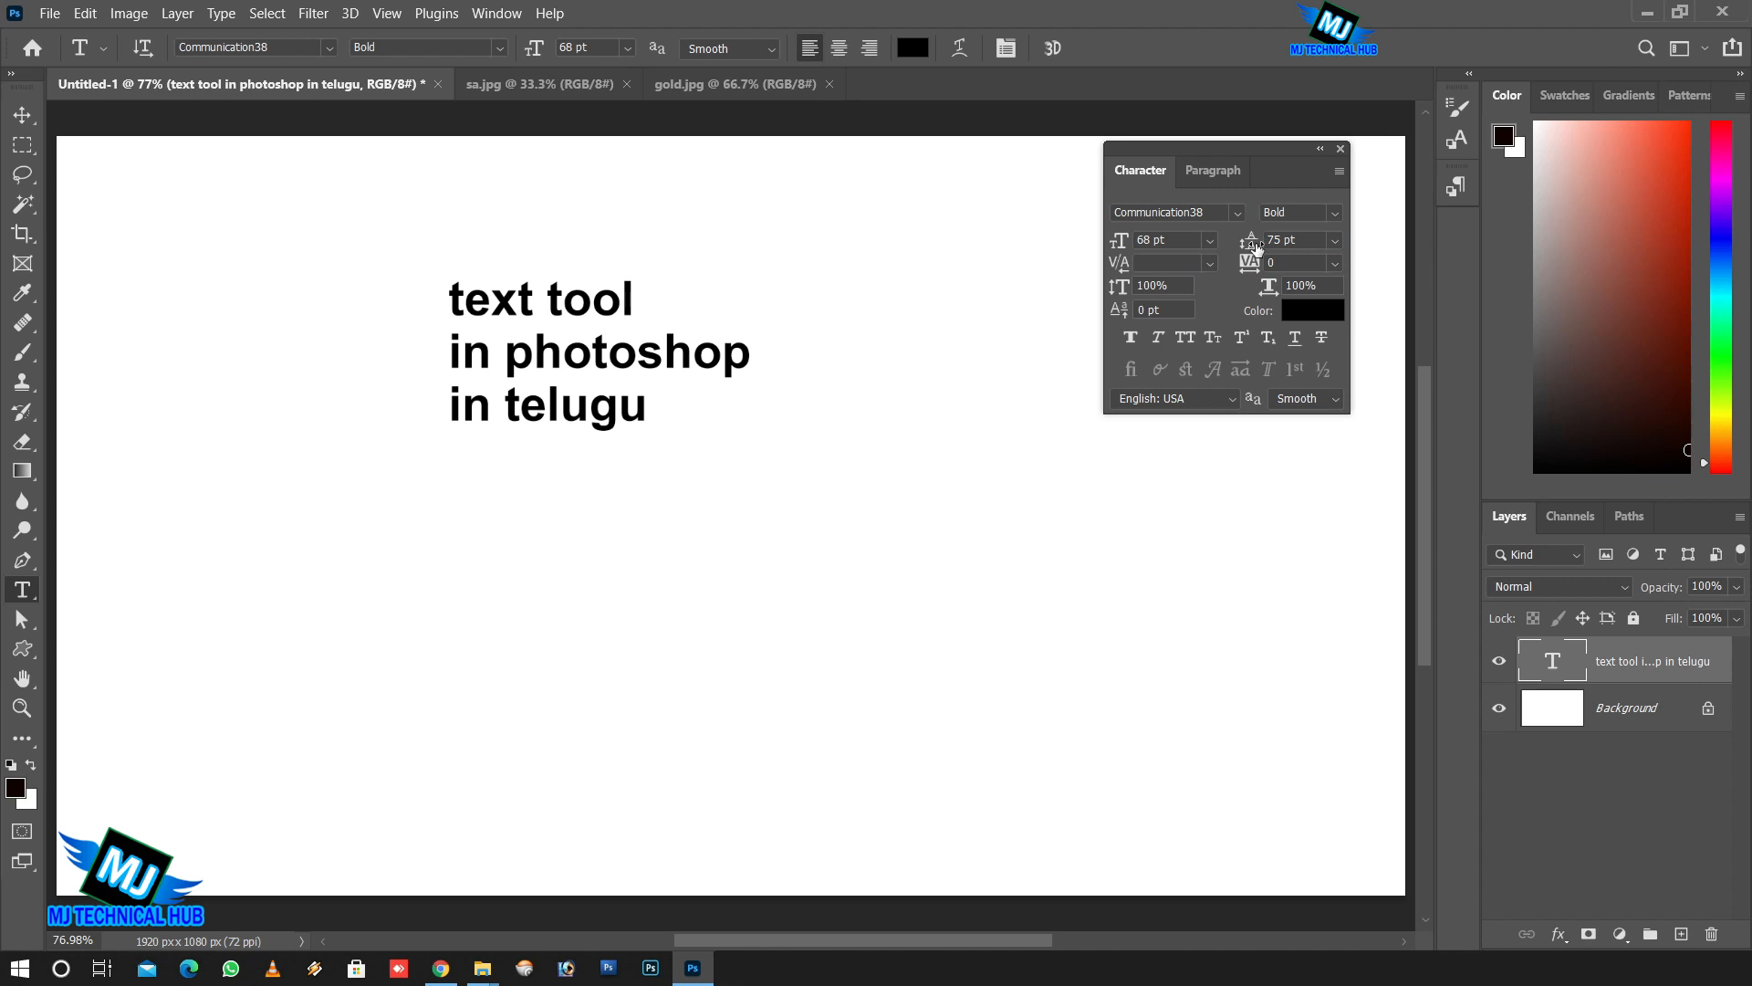
# Add a new text layer reading "Photoshop" below the three-line text and commit it.
pyautogui.click(530, 546)
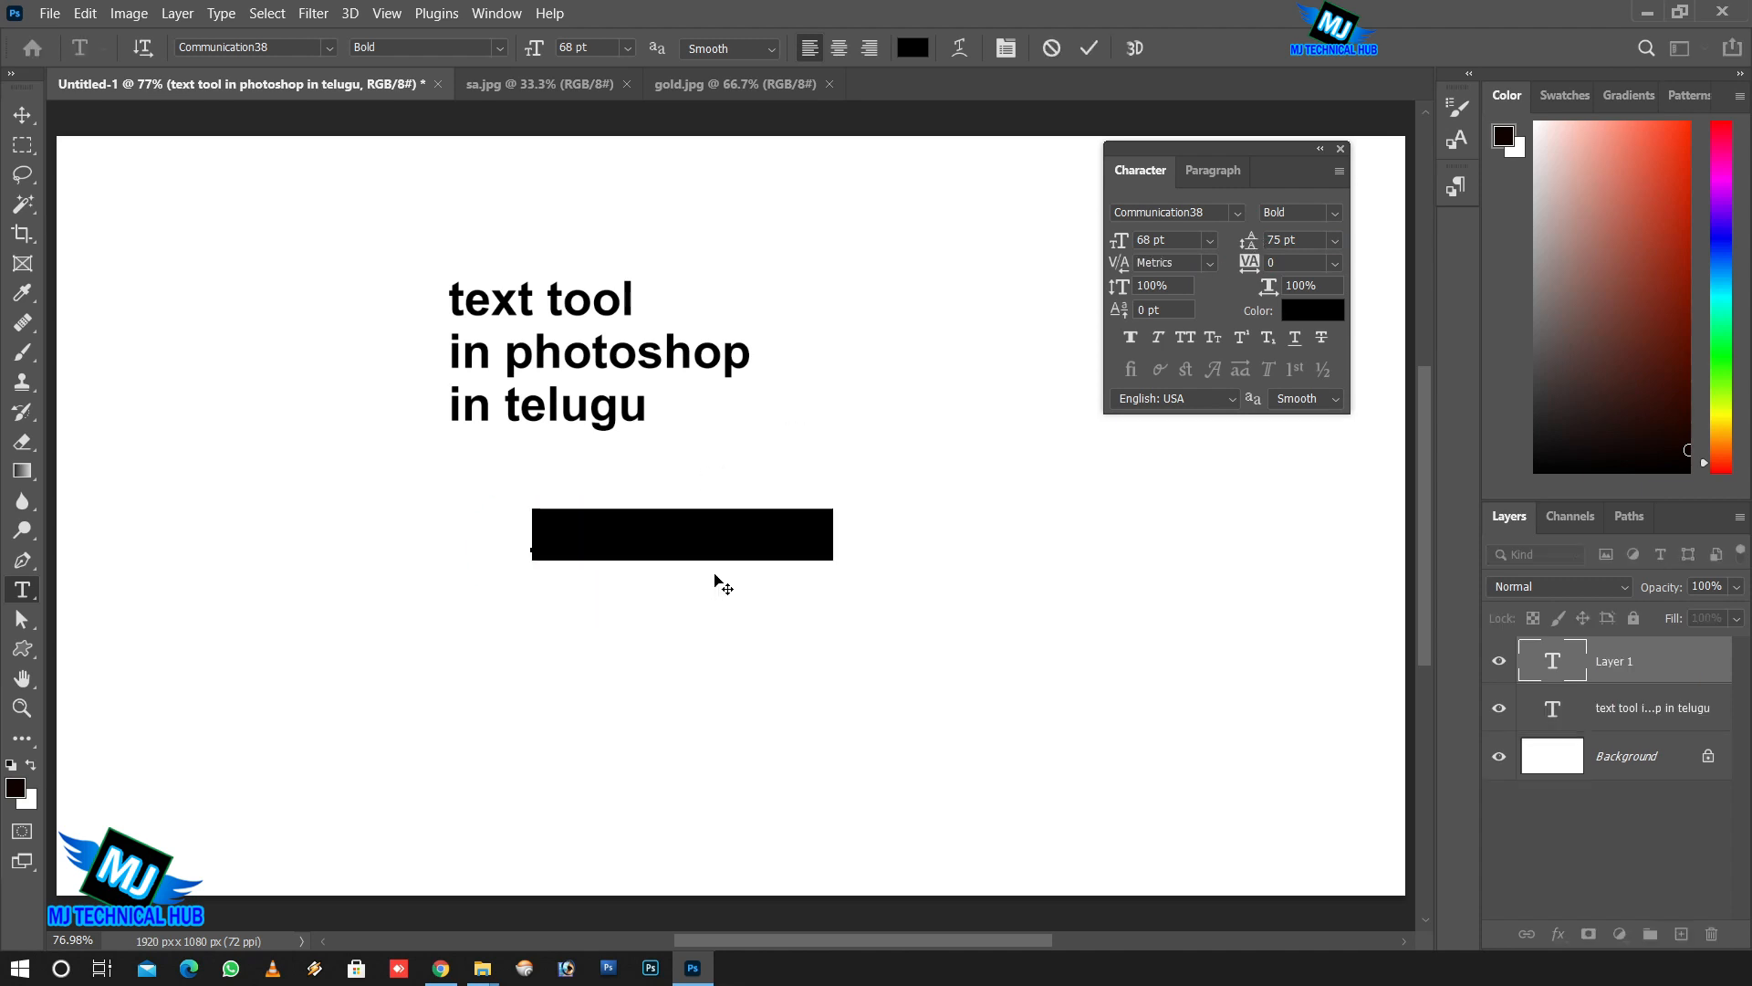
pyautogui.write('Photoshop')
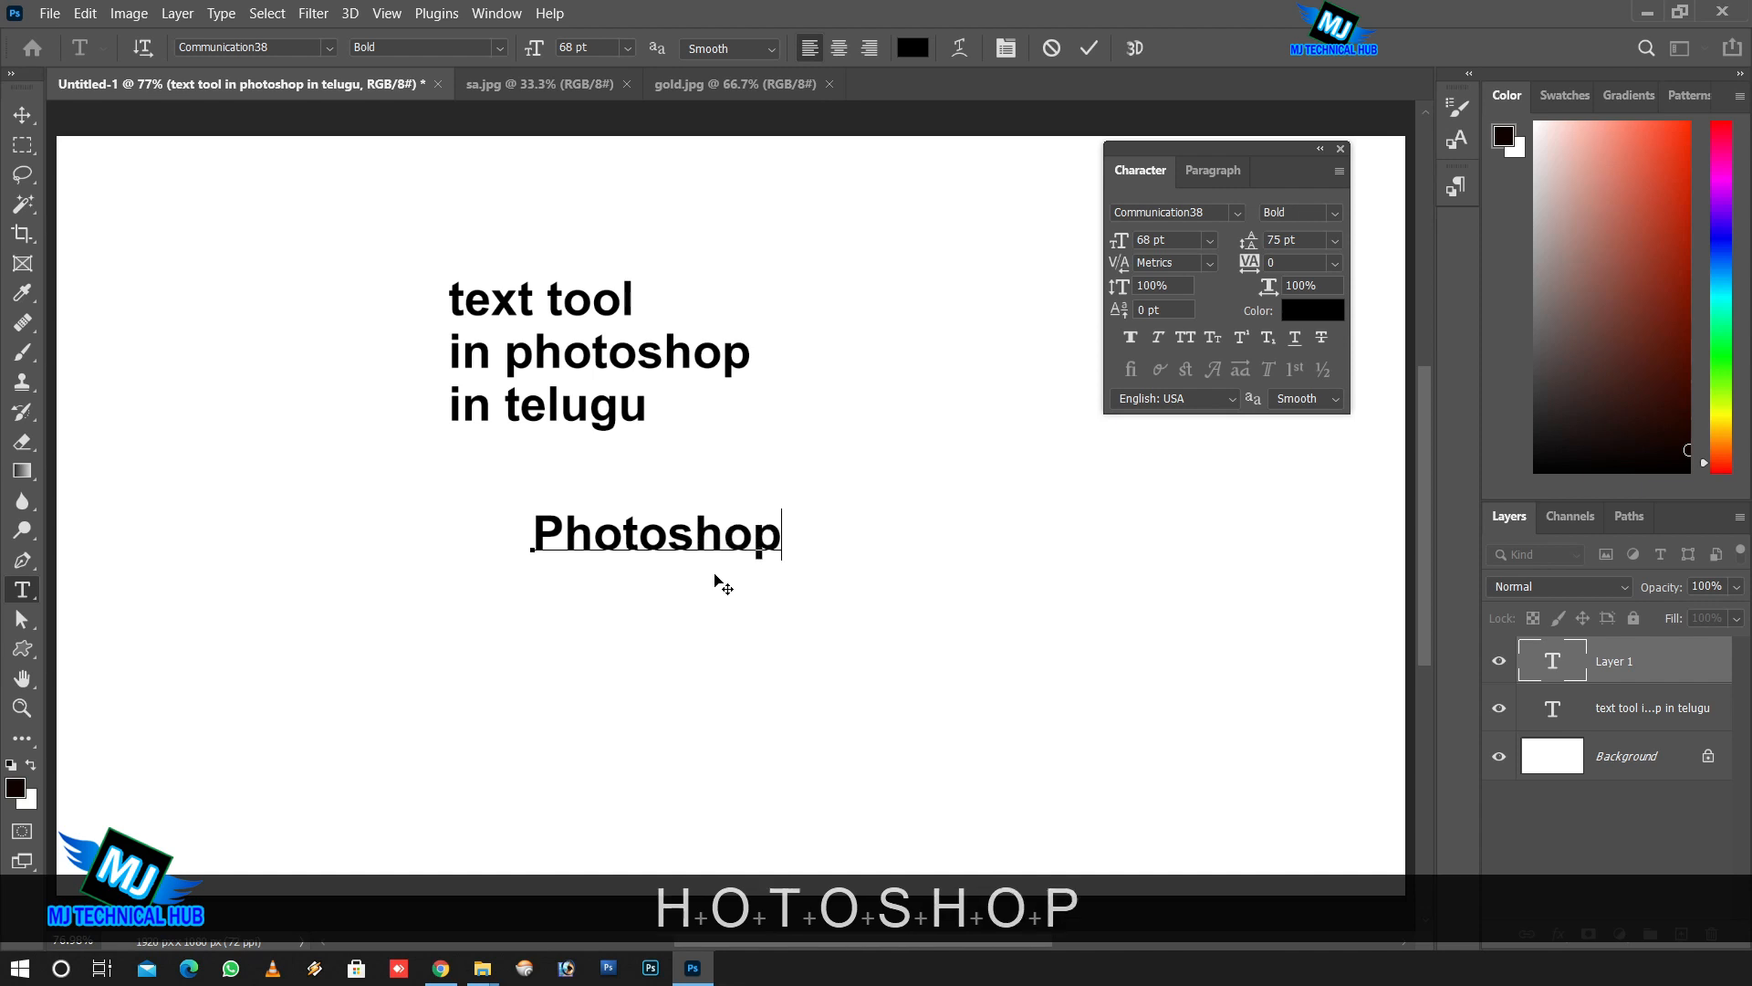
pyautogui.click(1089, 48)
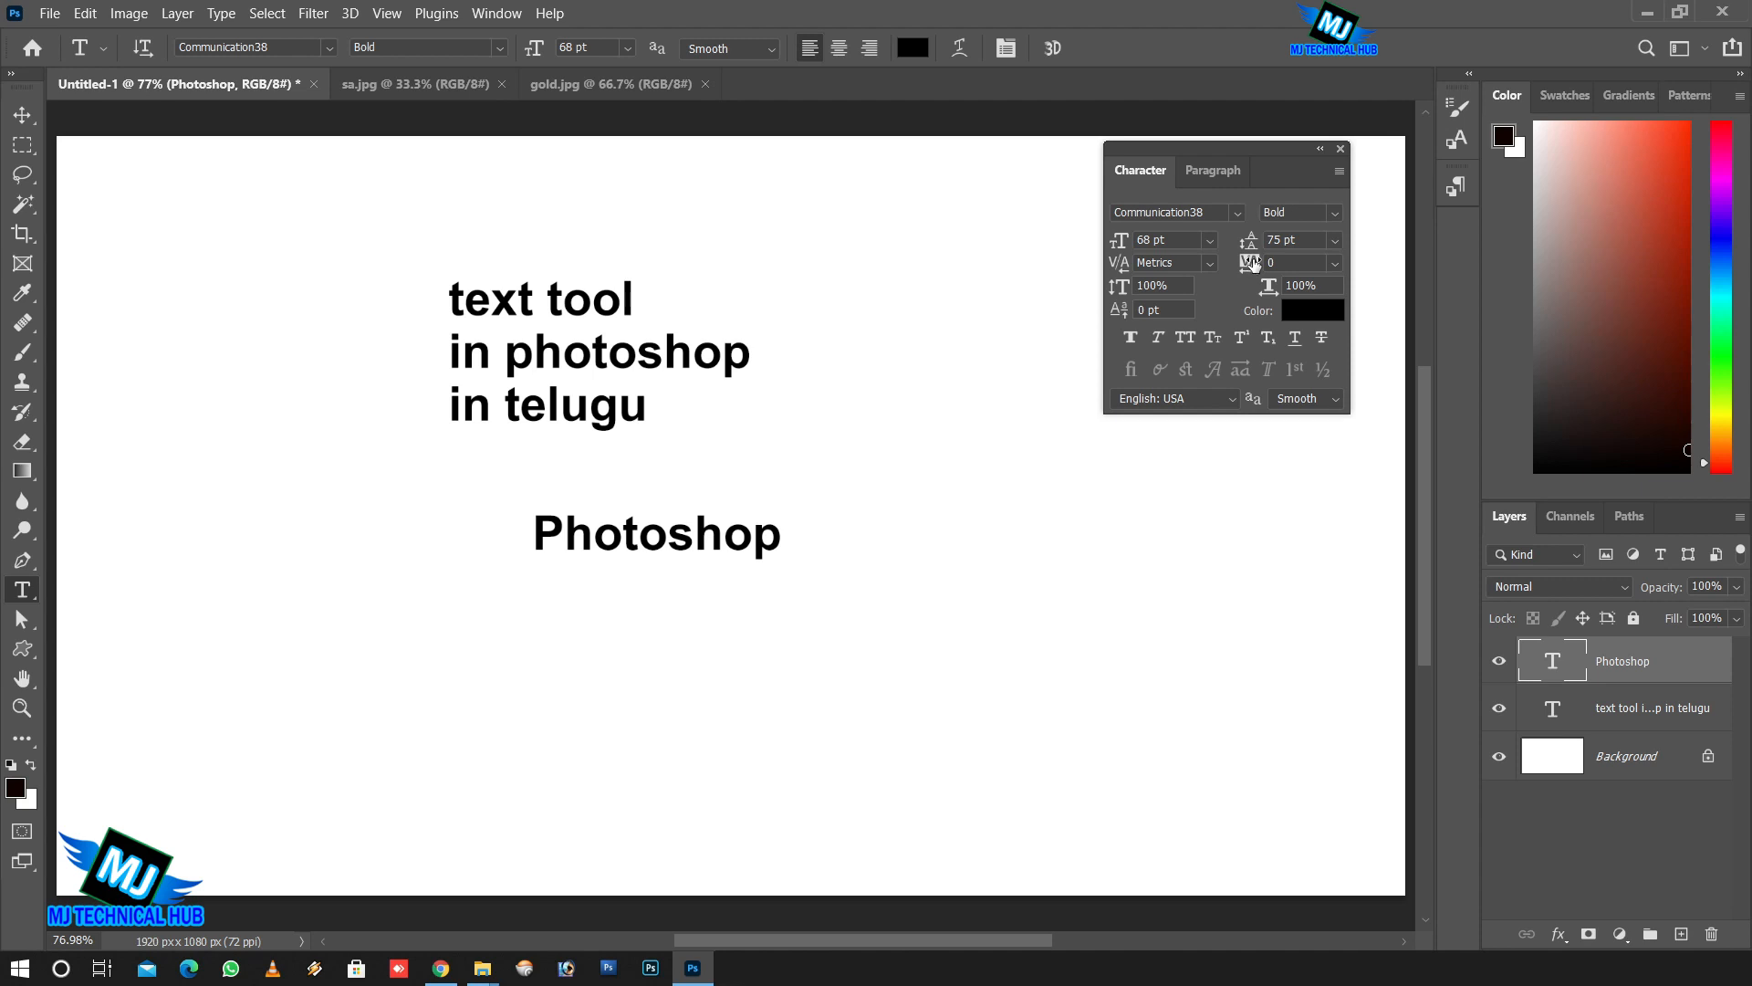
# Try the "Photoshop" text's tracking at 1120, -400 and -100, toggling All Caps on and off at 1120, and reset the tracking to 0.
pyautogui.moveTo(1248, 265); pyautogui.dragTo(1324, 265)
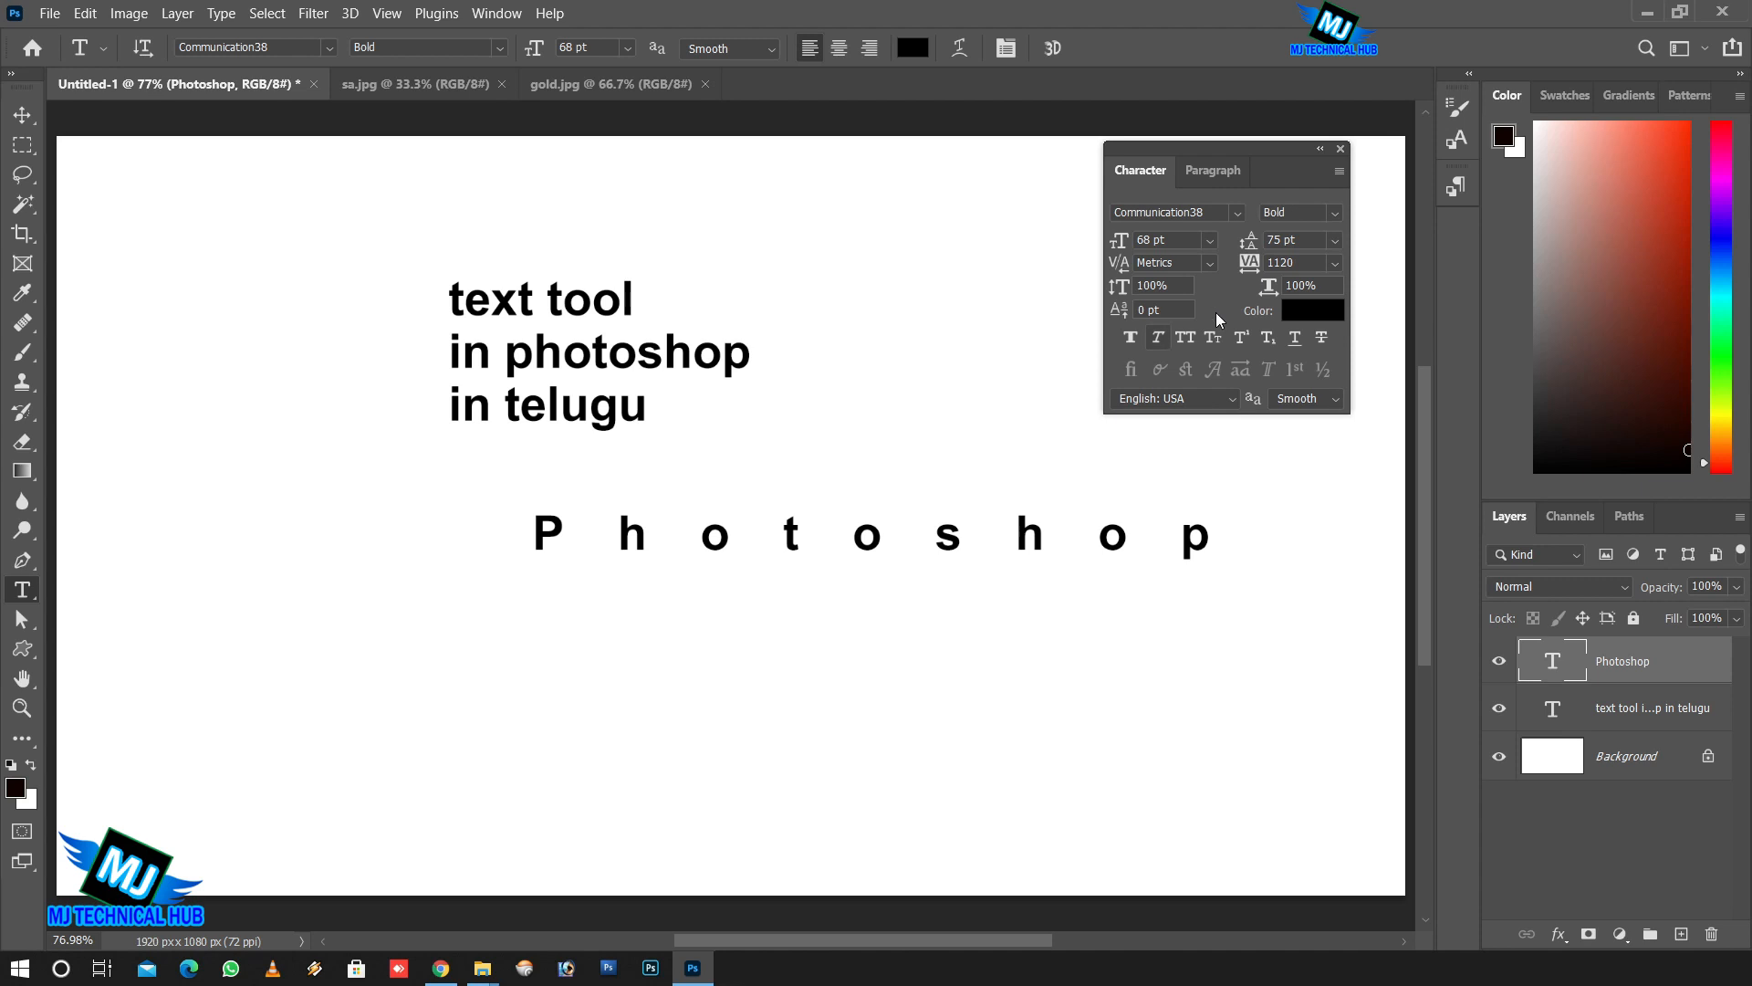
pyautogui.click(1184, 337)
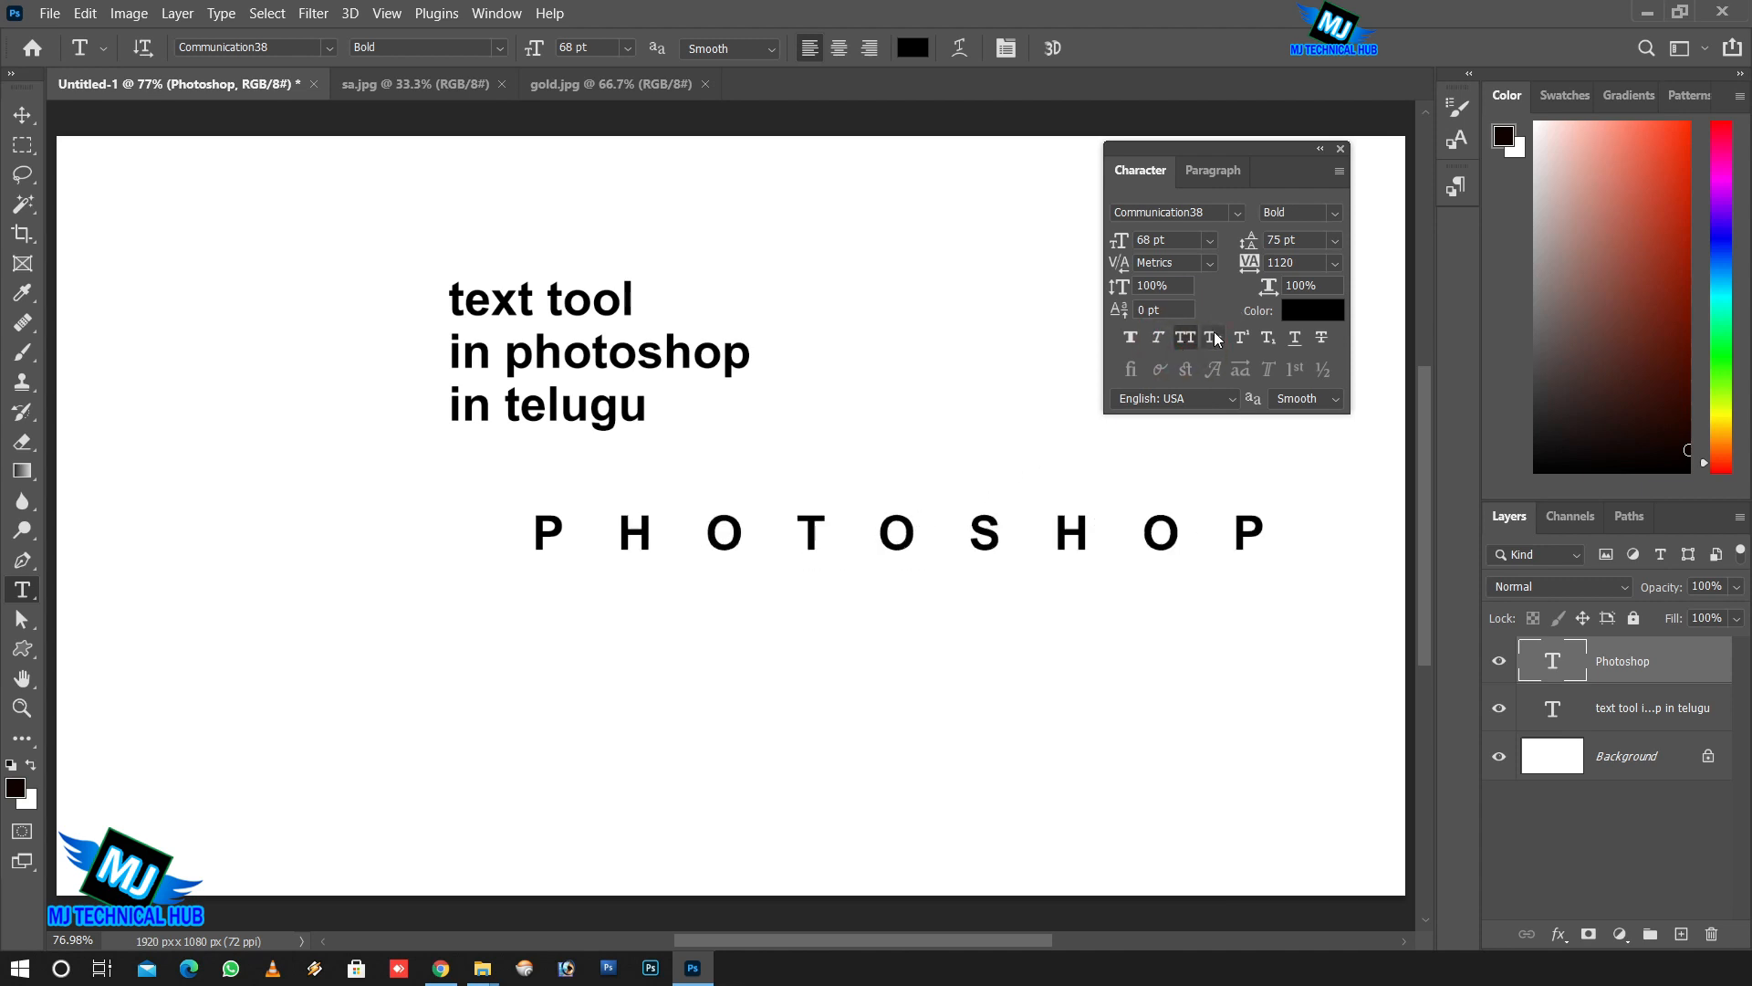
pyautogui.click(1184, 339)
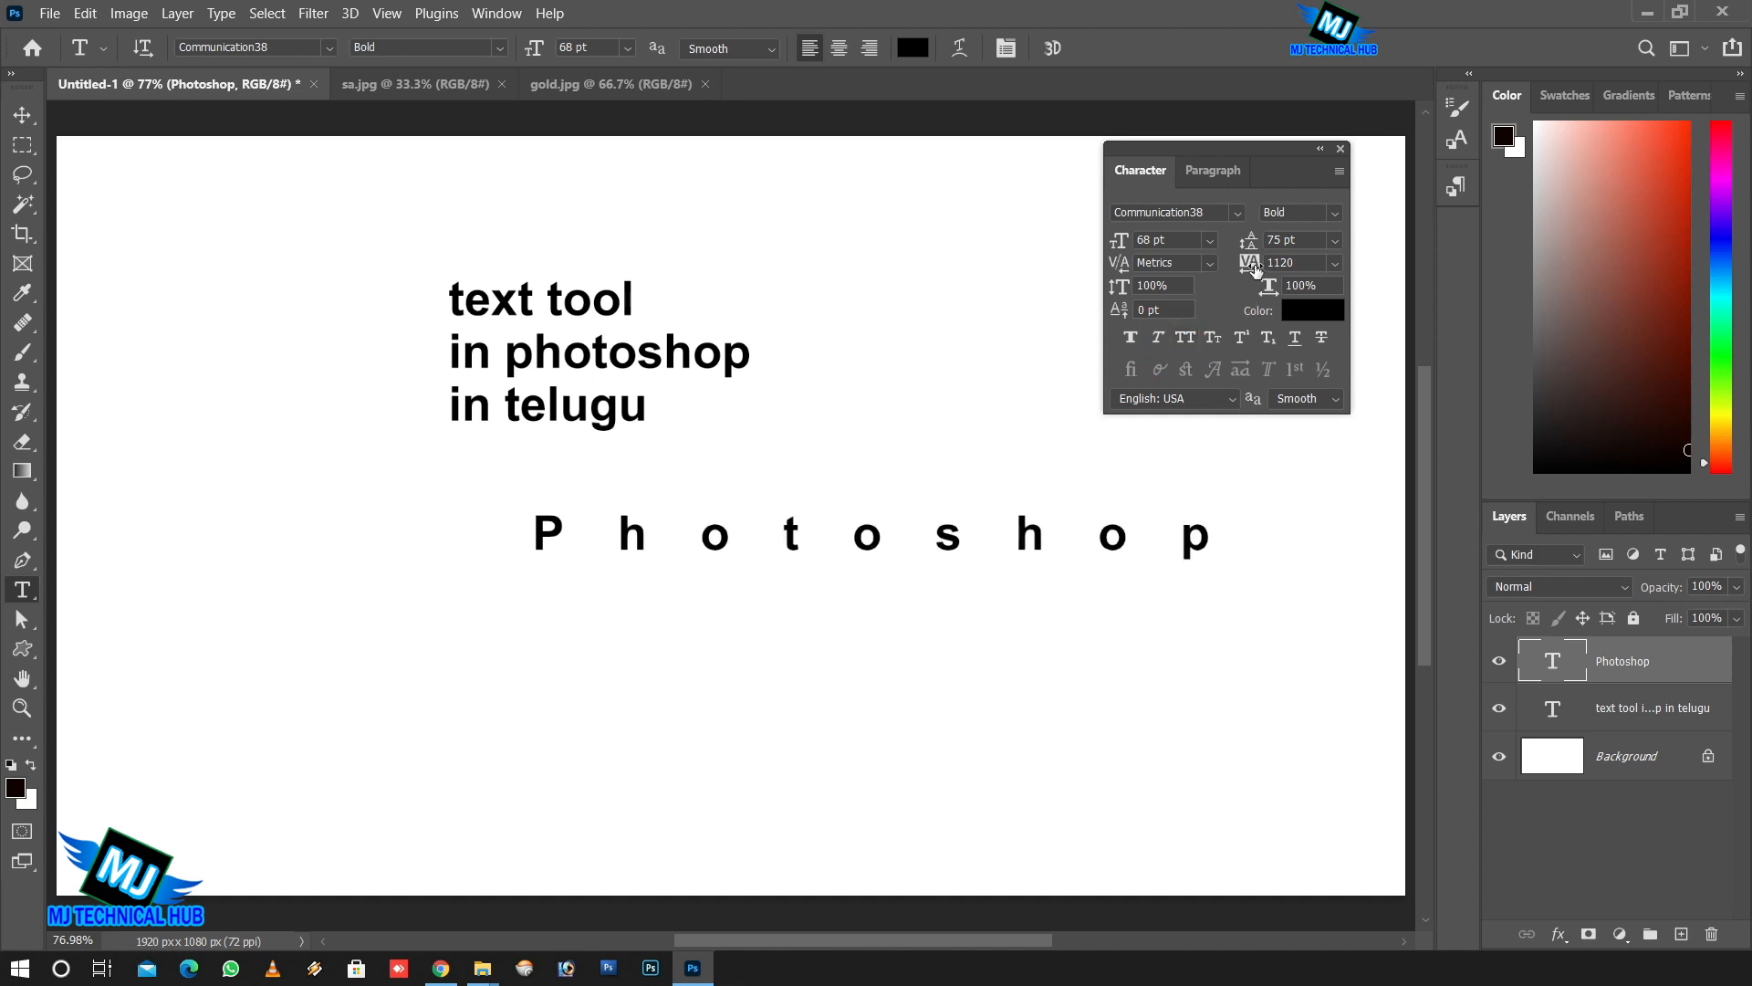
pyautogui.moveTo(1252, 264); pyautogui.dragTo(1164, 263)
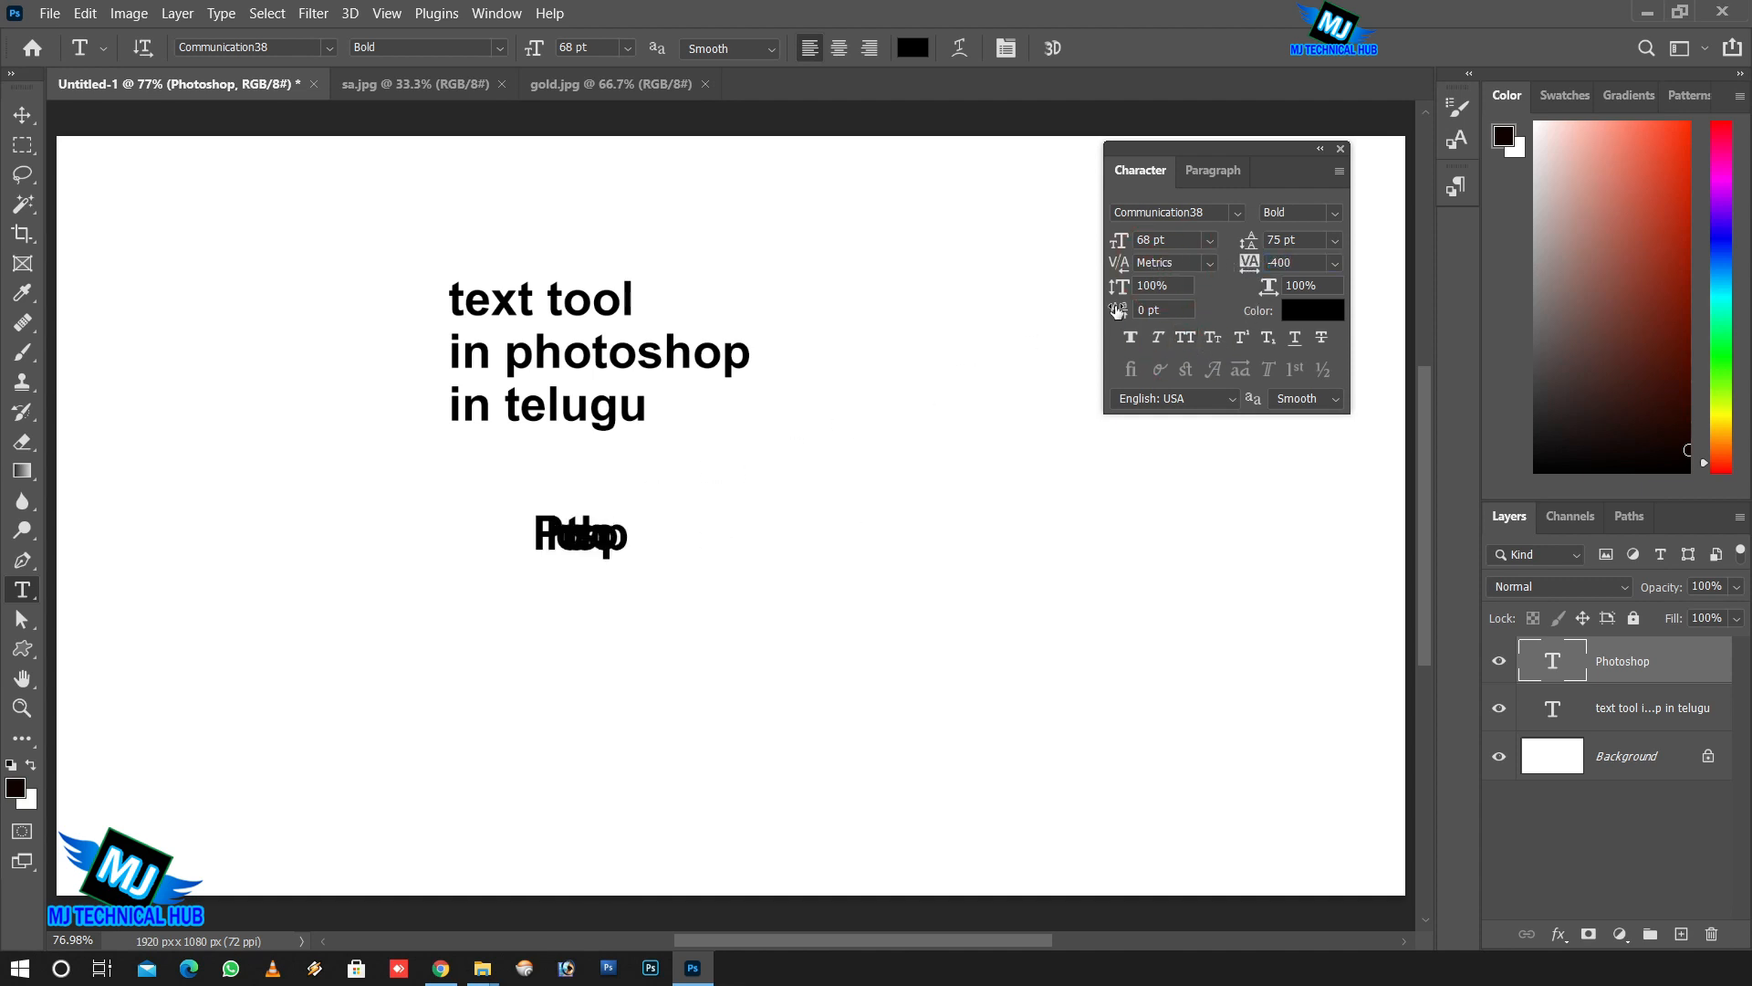
pyautogui.moveTo(1250, 261); pyautogui.dragTo(1264, 261)
pyautogui.click(1335, 264)
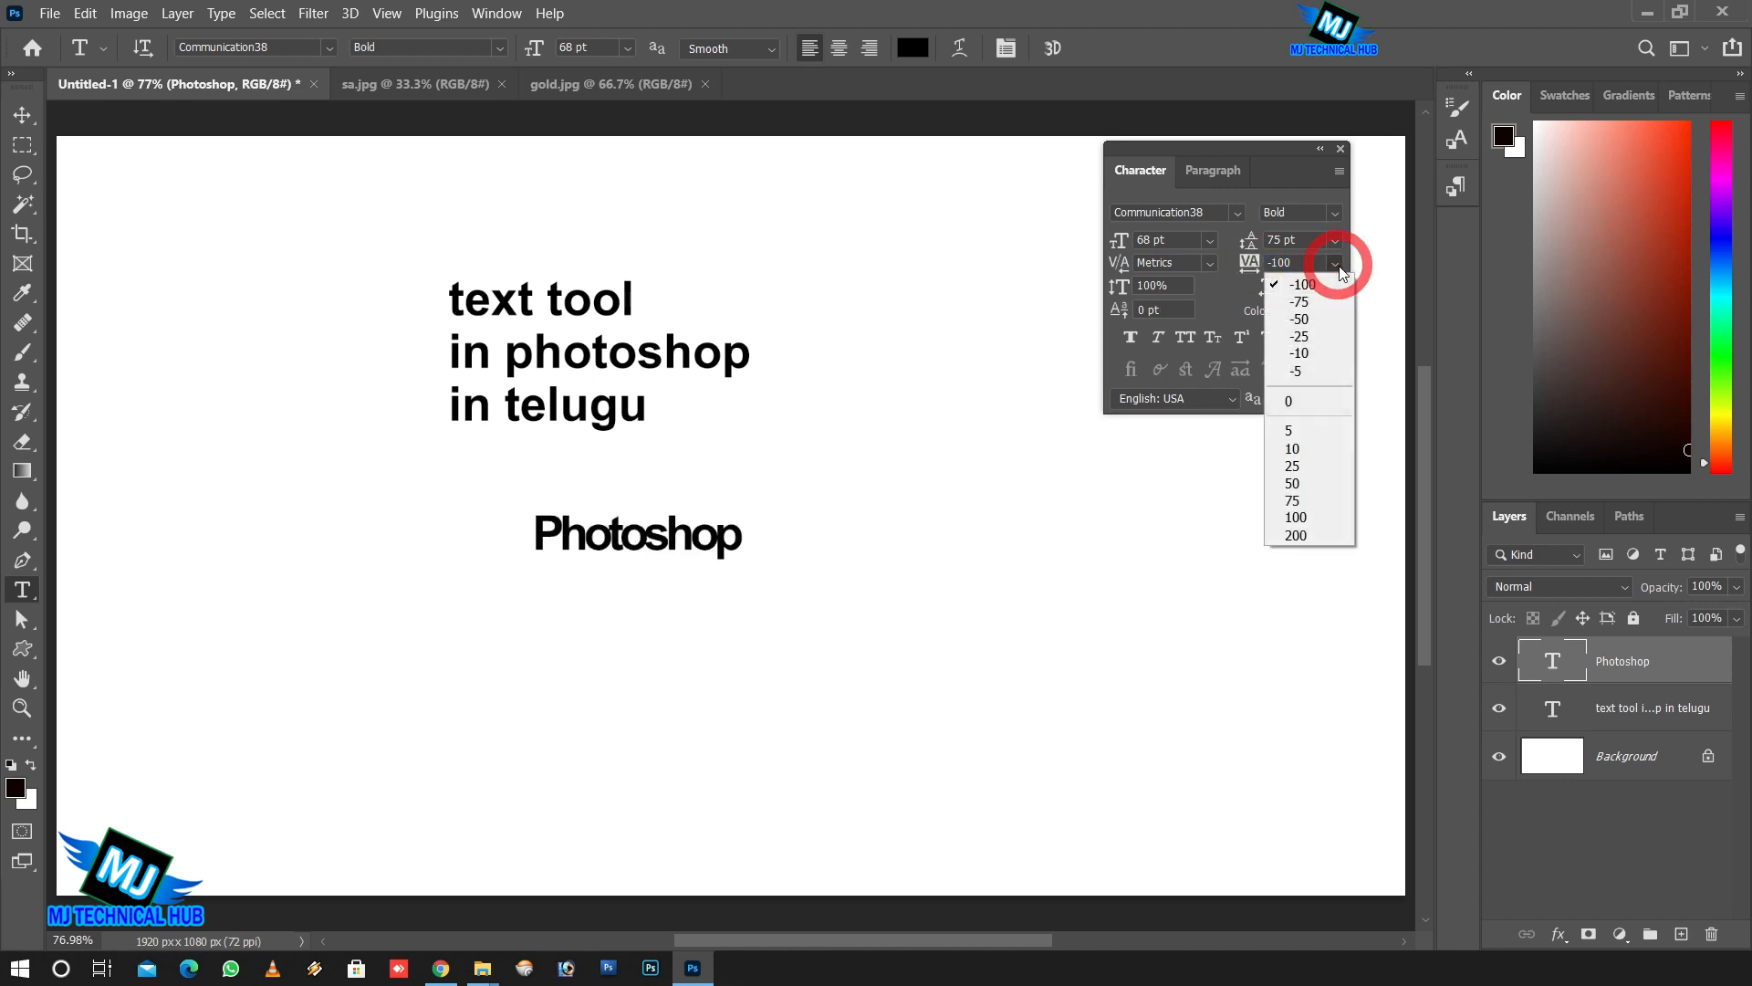
pyautogui.click(1294, 399)
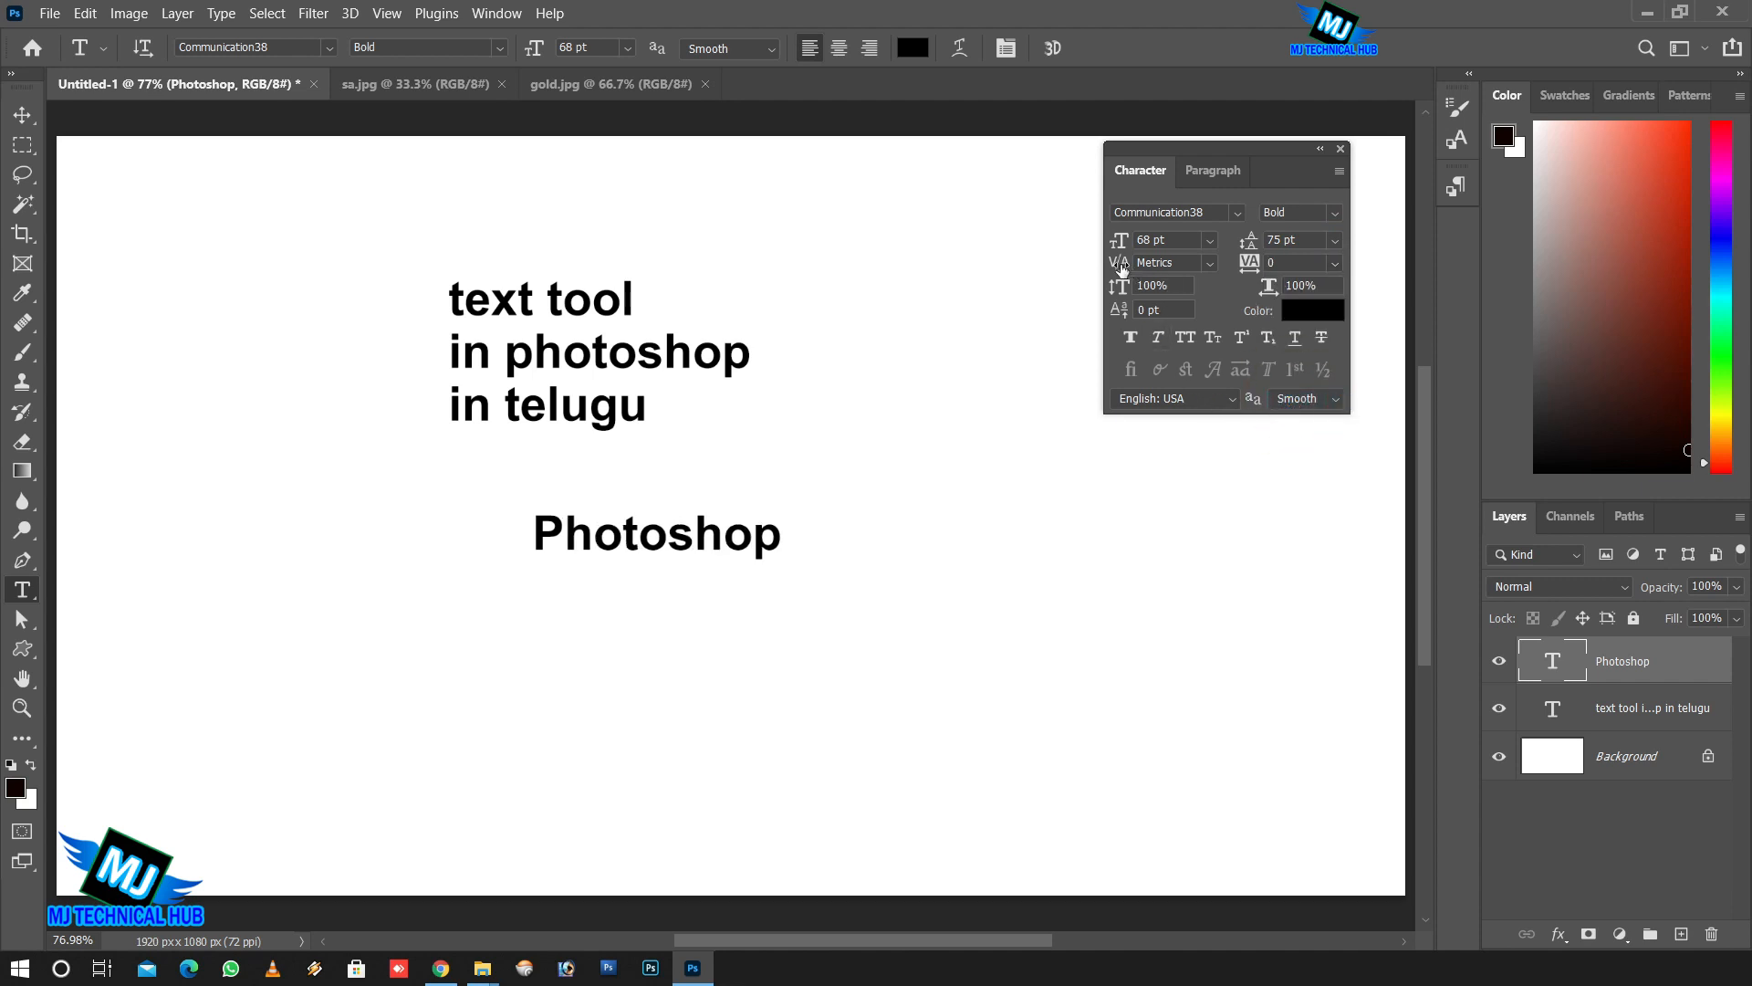
# Try Optical kerning on the "Photoshop" text and return it to Metrics.
pyautogui.click(1211, 263)
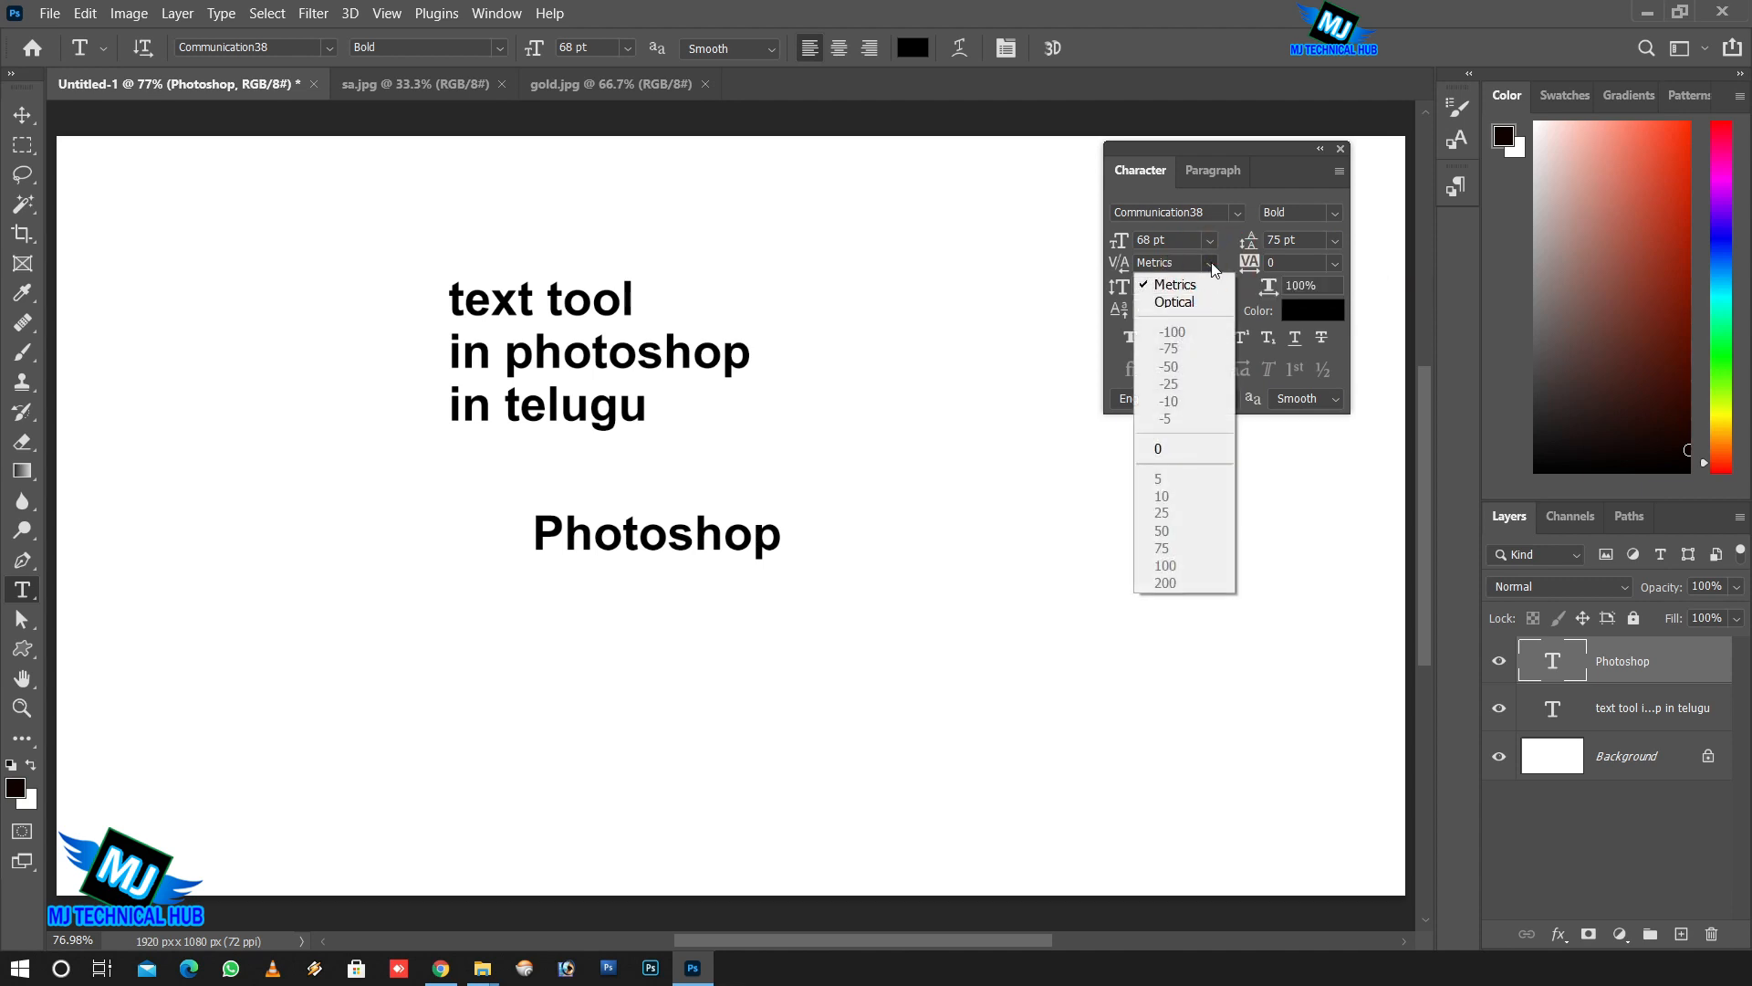
pyautogui.click(1197, 308)
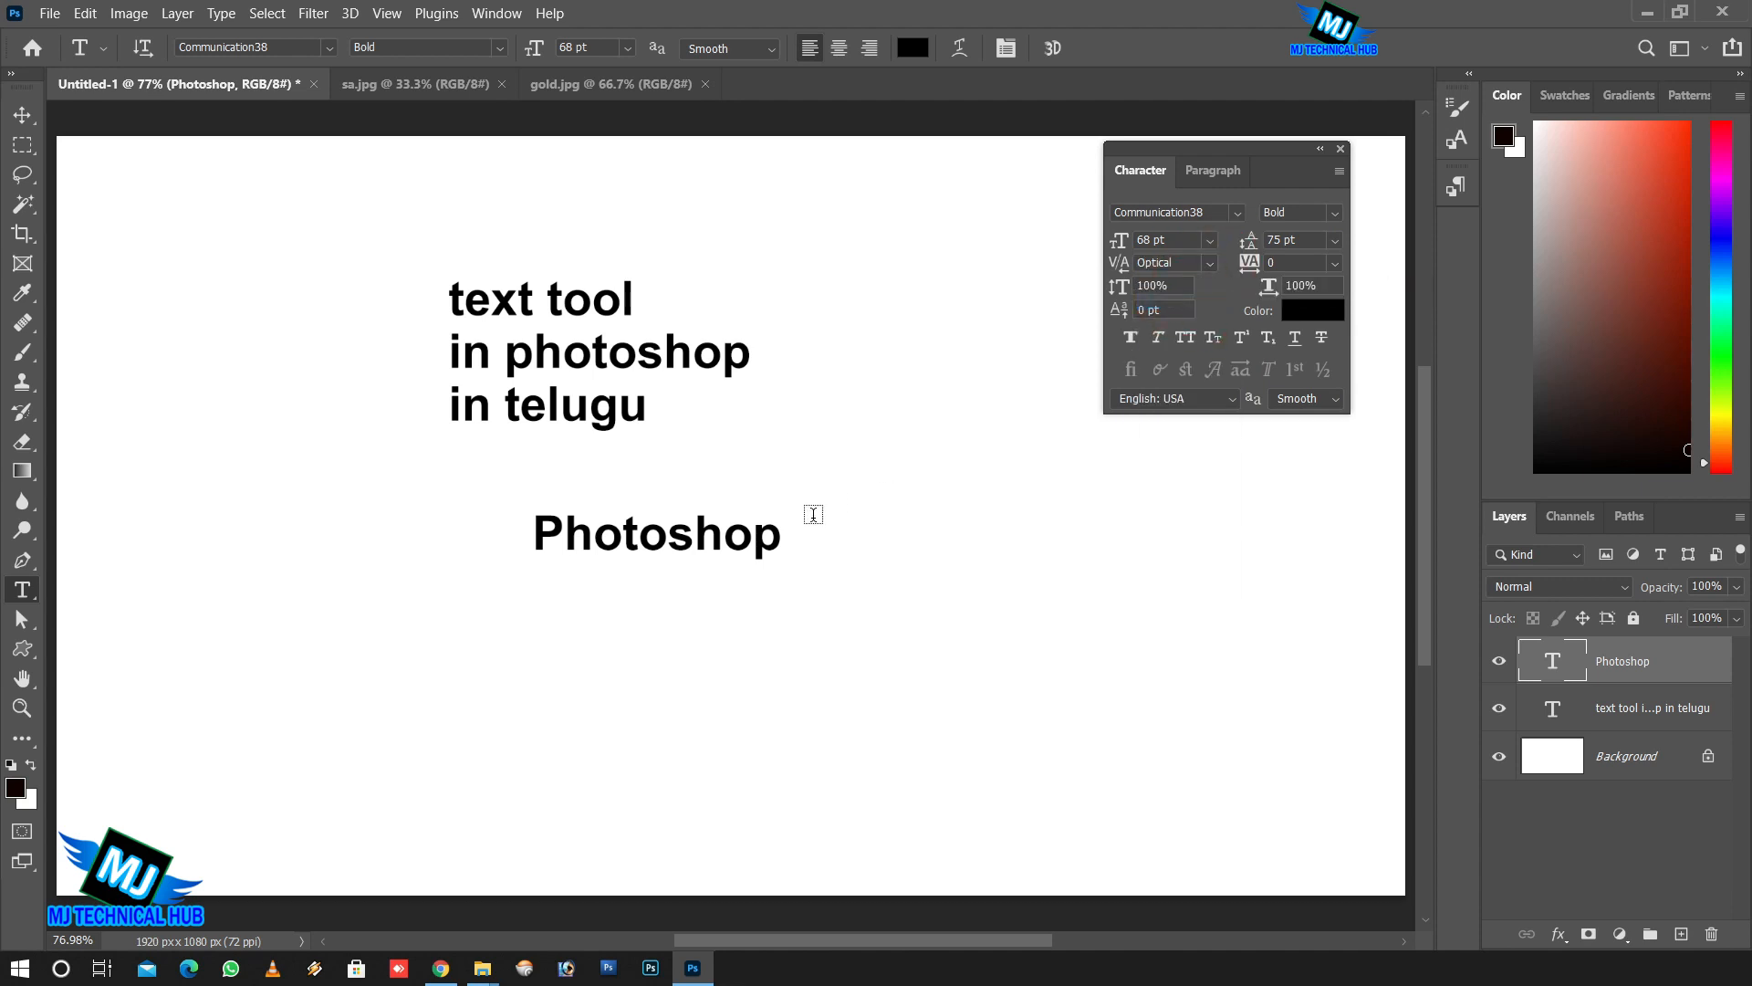
pyautogui.click(1210, 262)
pyautogui.click(1197, 286)
# Scale the "Photoshop" text up proportionally about its centre to about 135 pt with Free Transform.
pyautogui.hotkey('ctrl', 't')
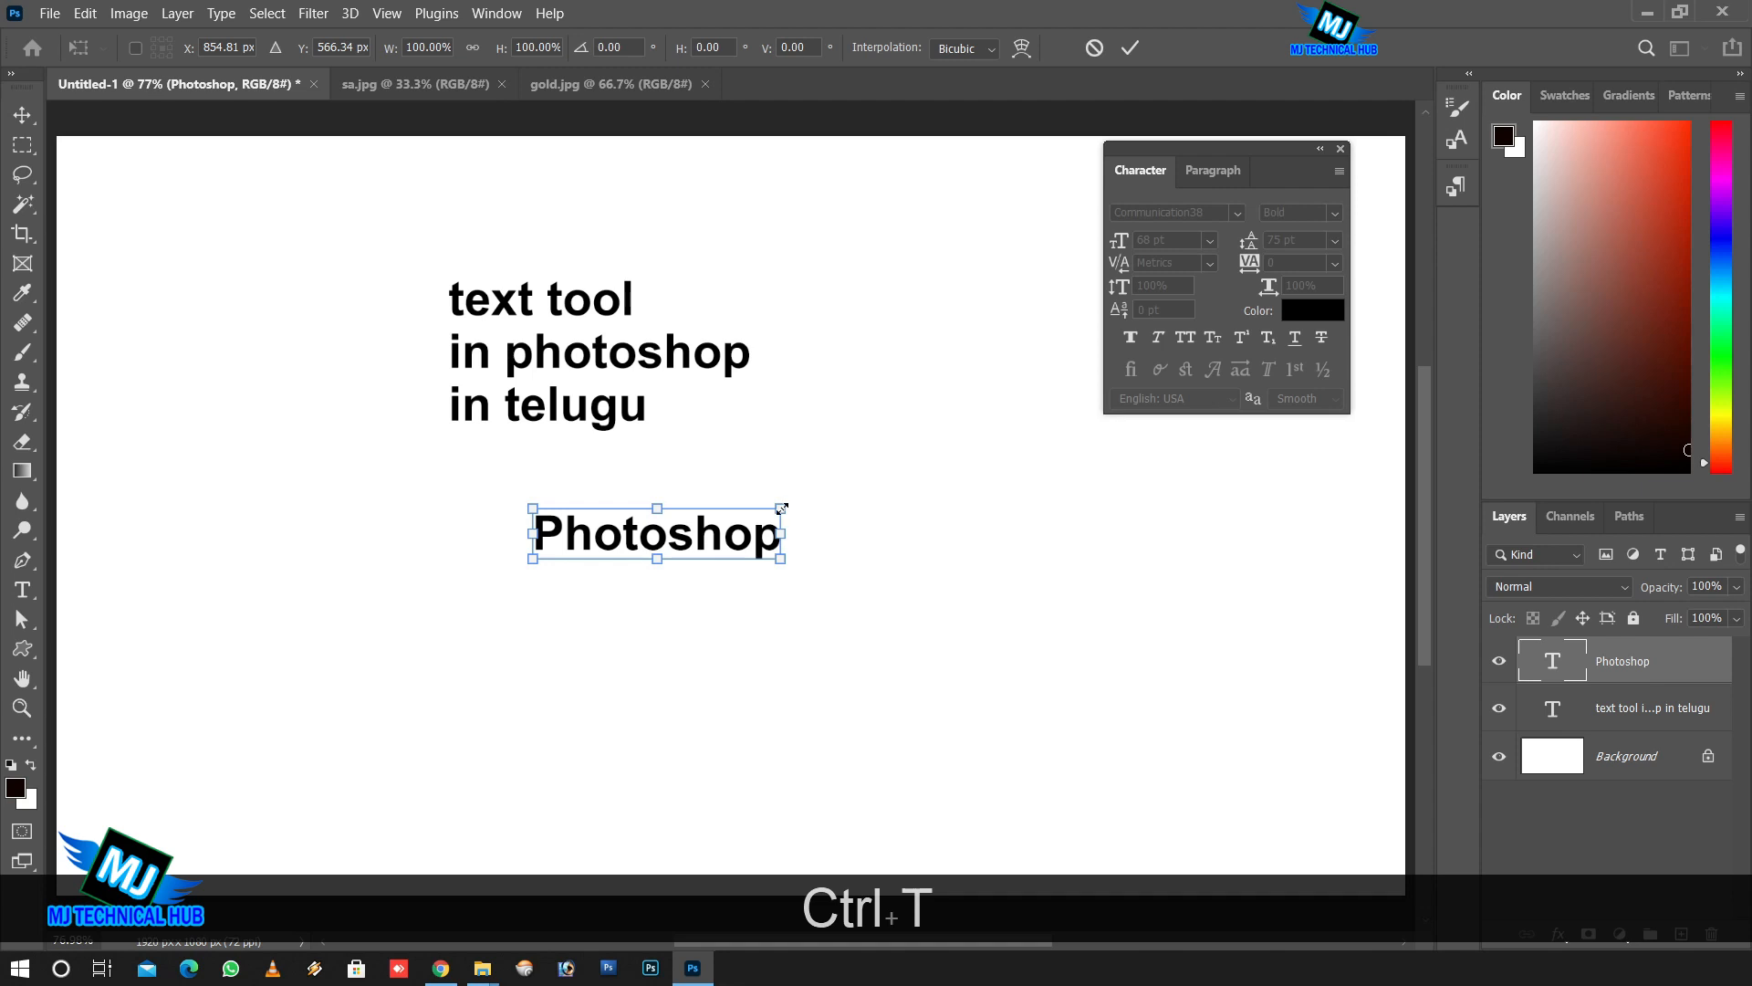
pyautogui.moveTo(781, 509); pyautogui.dragTo(899, 470)
pyautogui.click(1130, 48)
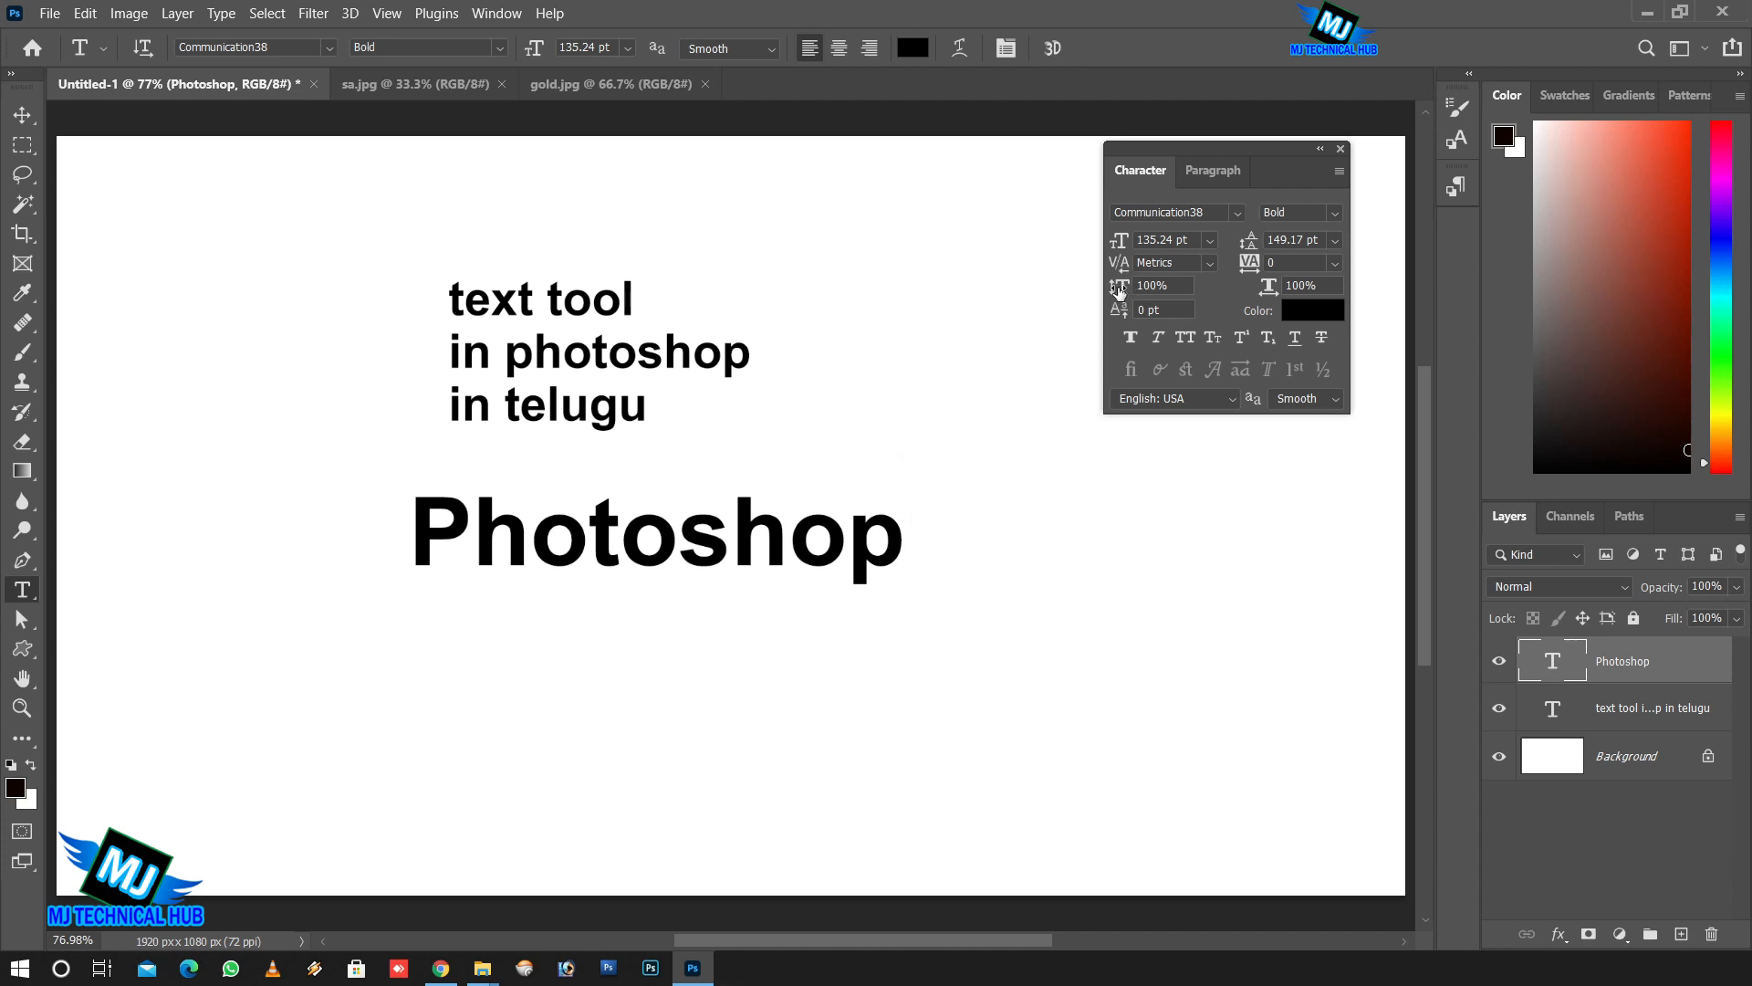
# Try a vertical scale of 148% on the "Photoshop" text and set it back to 100%.
pyautogui.click(1152, 285)
pyautogui.write('148')
pyautogui.press('Return')
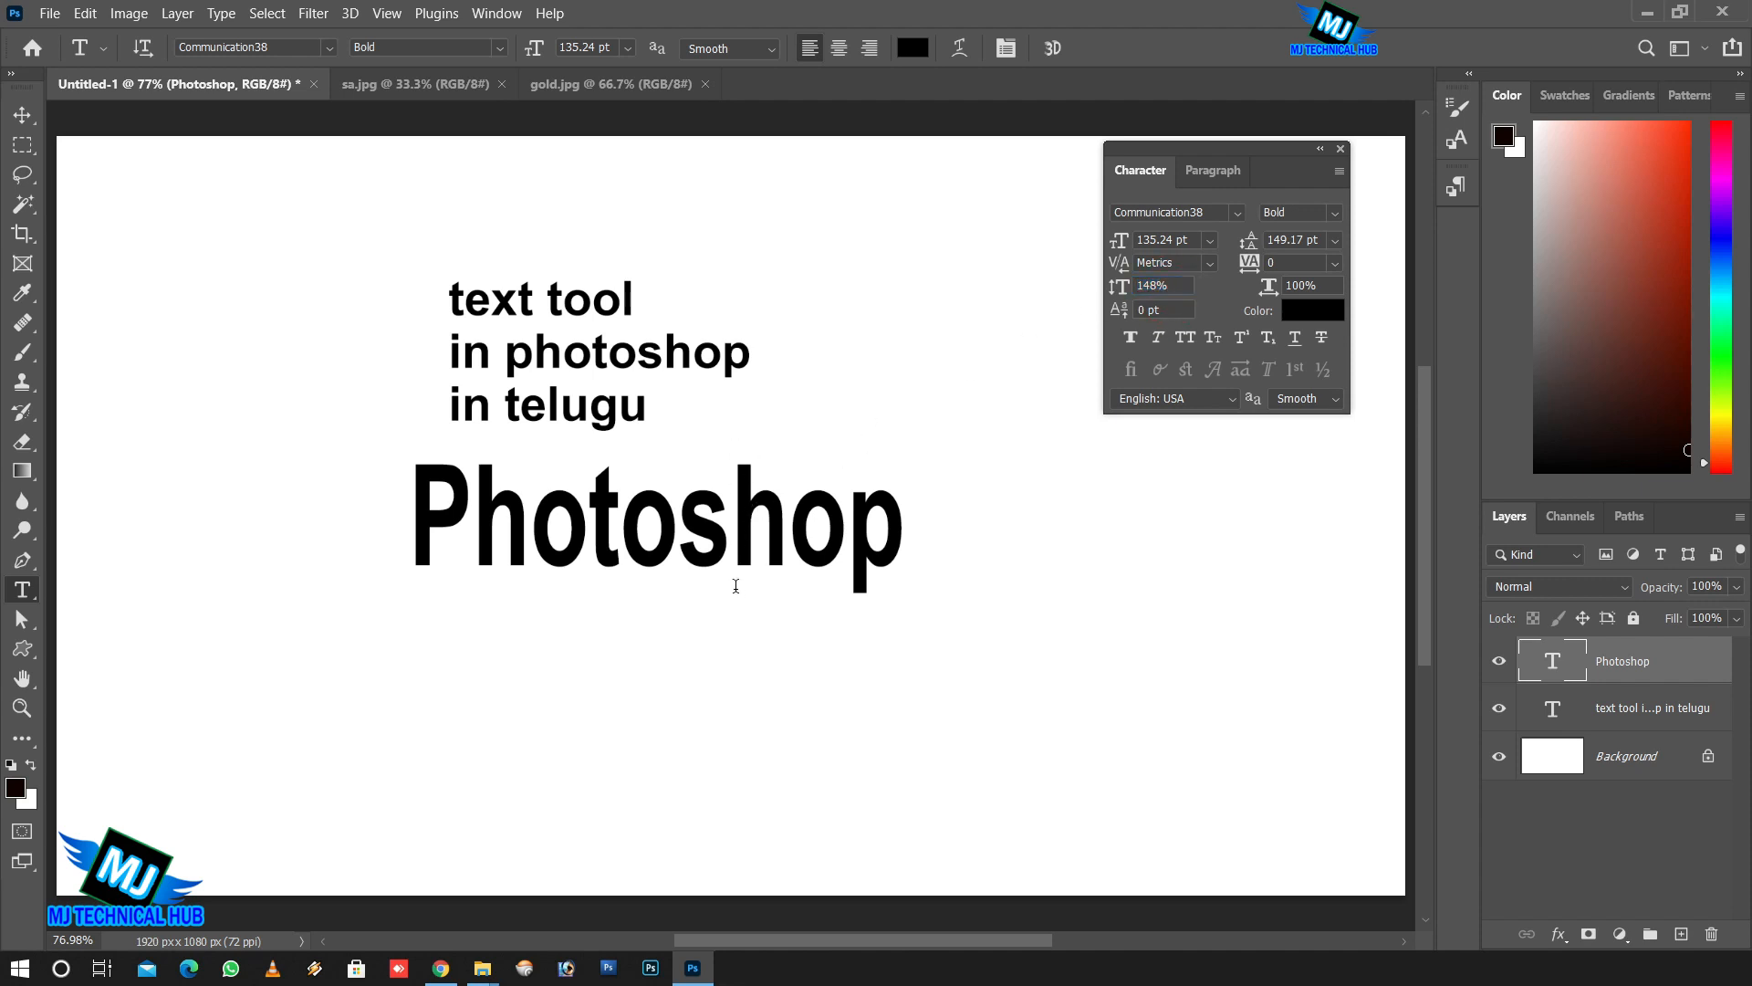
pyautogui.click(1119, 287)
pyautogui.write('100')
pyautogui.press('Return')
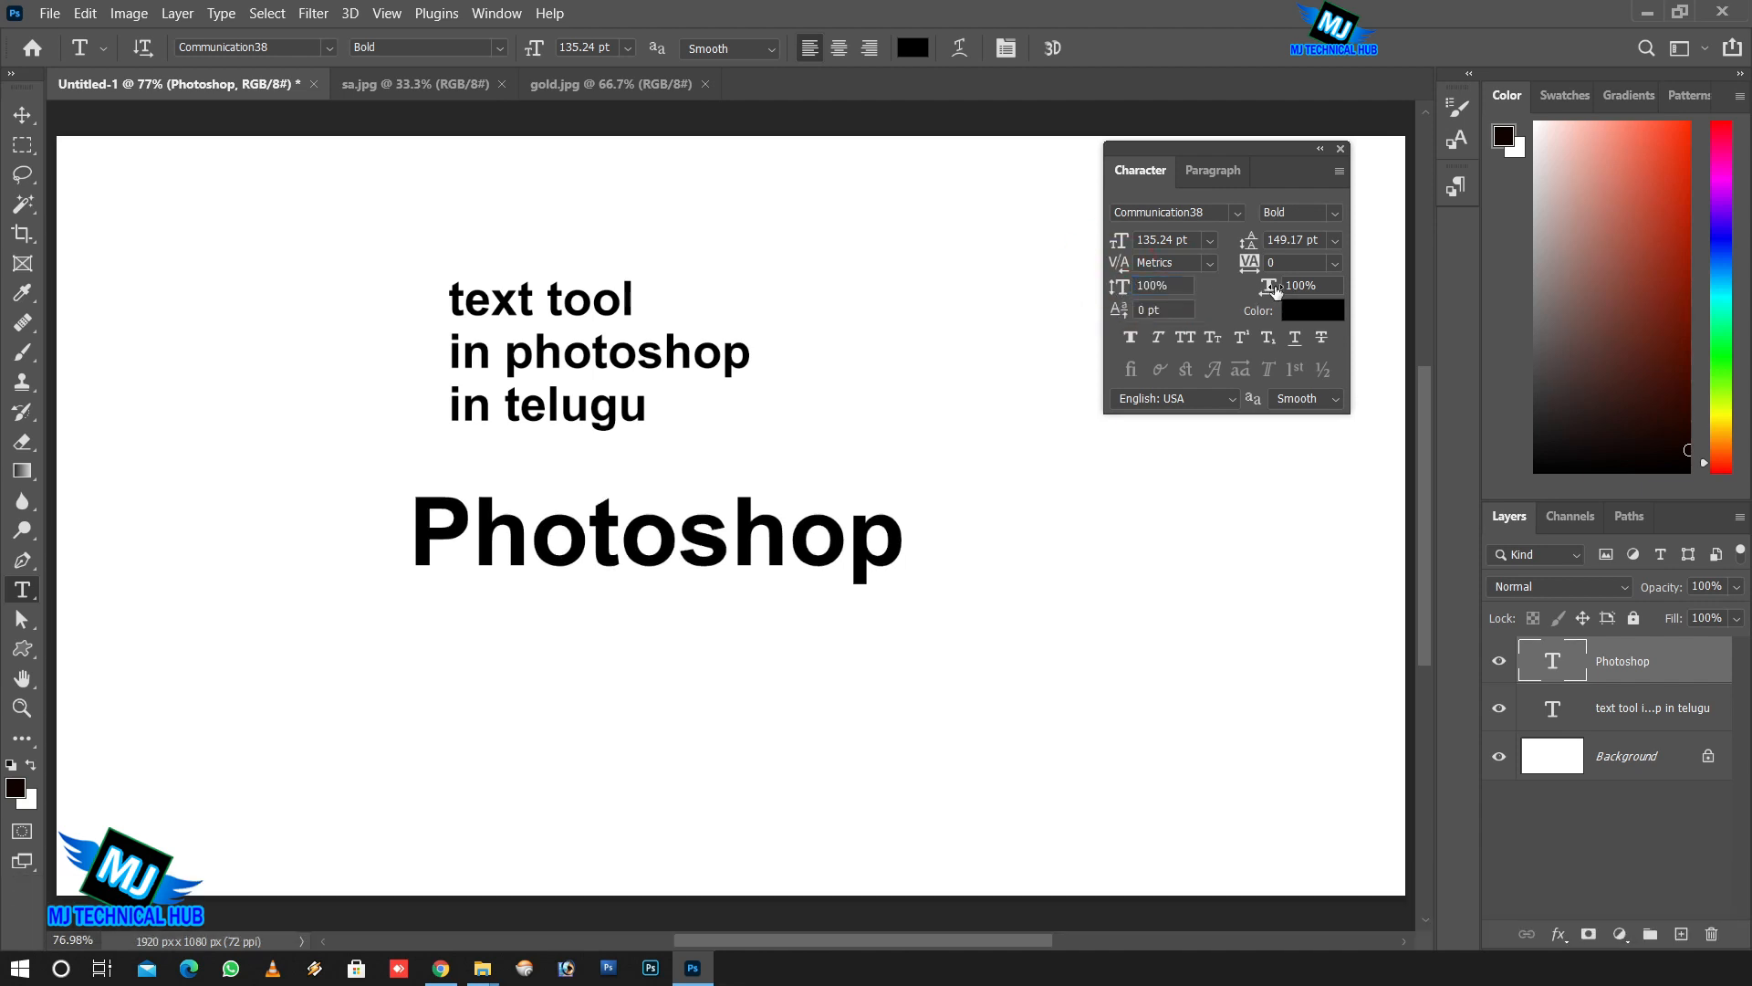
# Try a horizontal scale of 162% on the "Photoshop" text and set it back to 100%.
pyautogui.moveTo(1268, 289); pyautogui.dragTo(1347, 290)
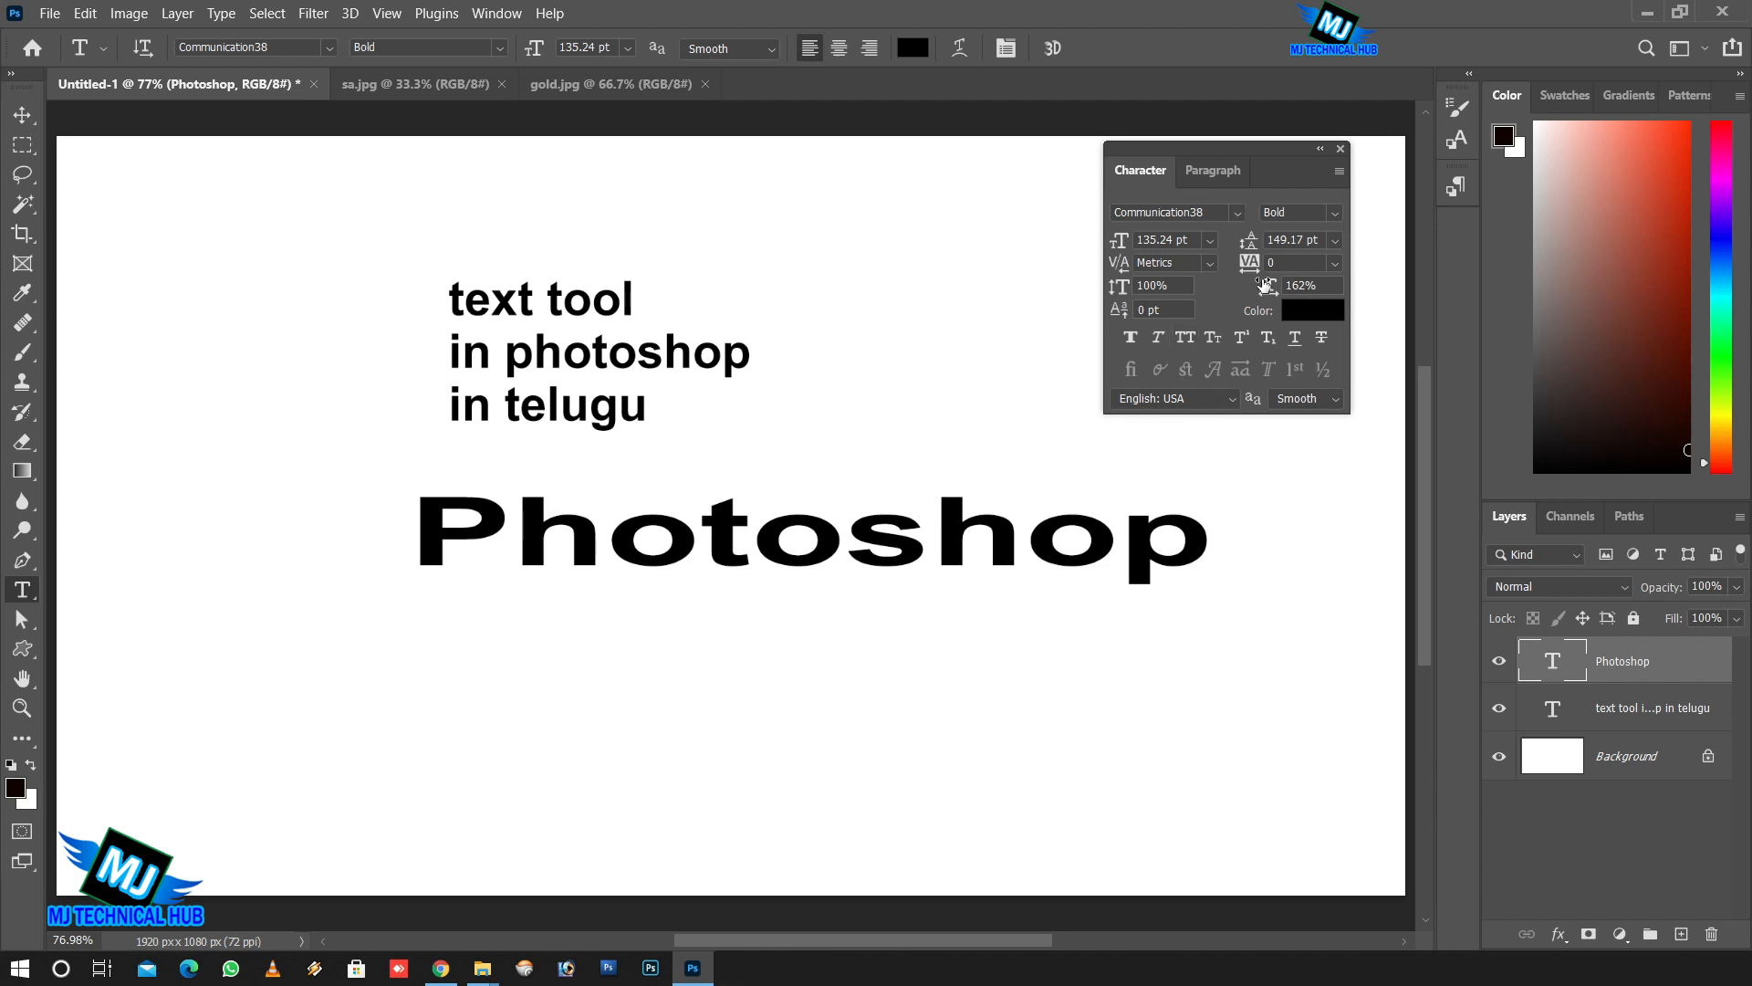
pyautogui.click(1324, 285)
pyautogui.write('100')
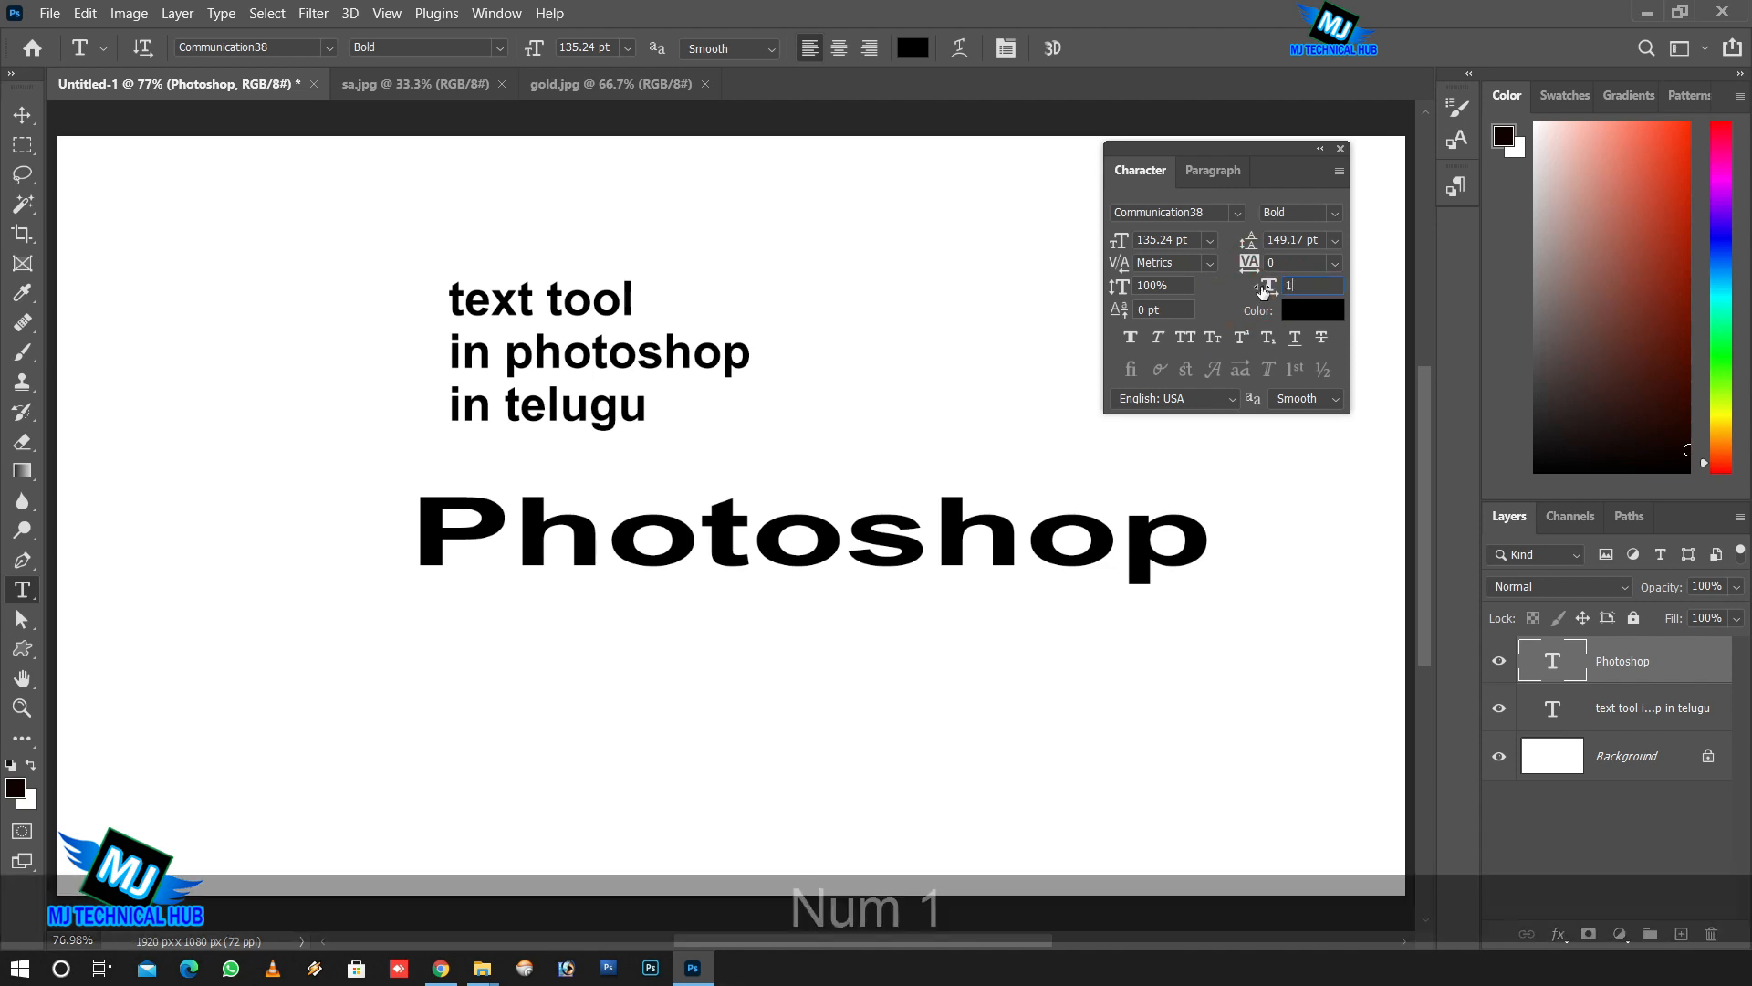
pyautogui.press('Return')
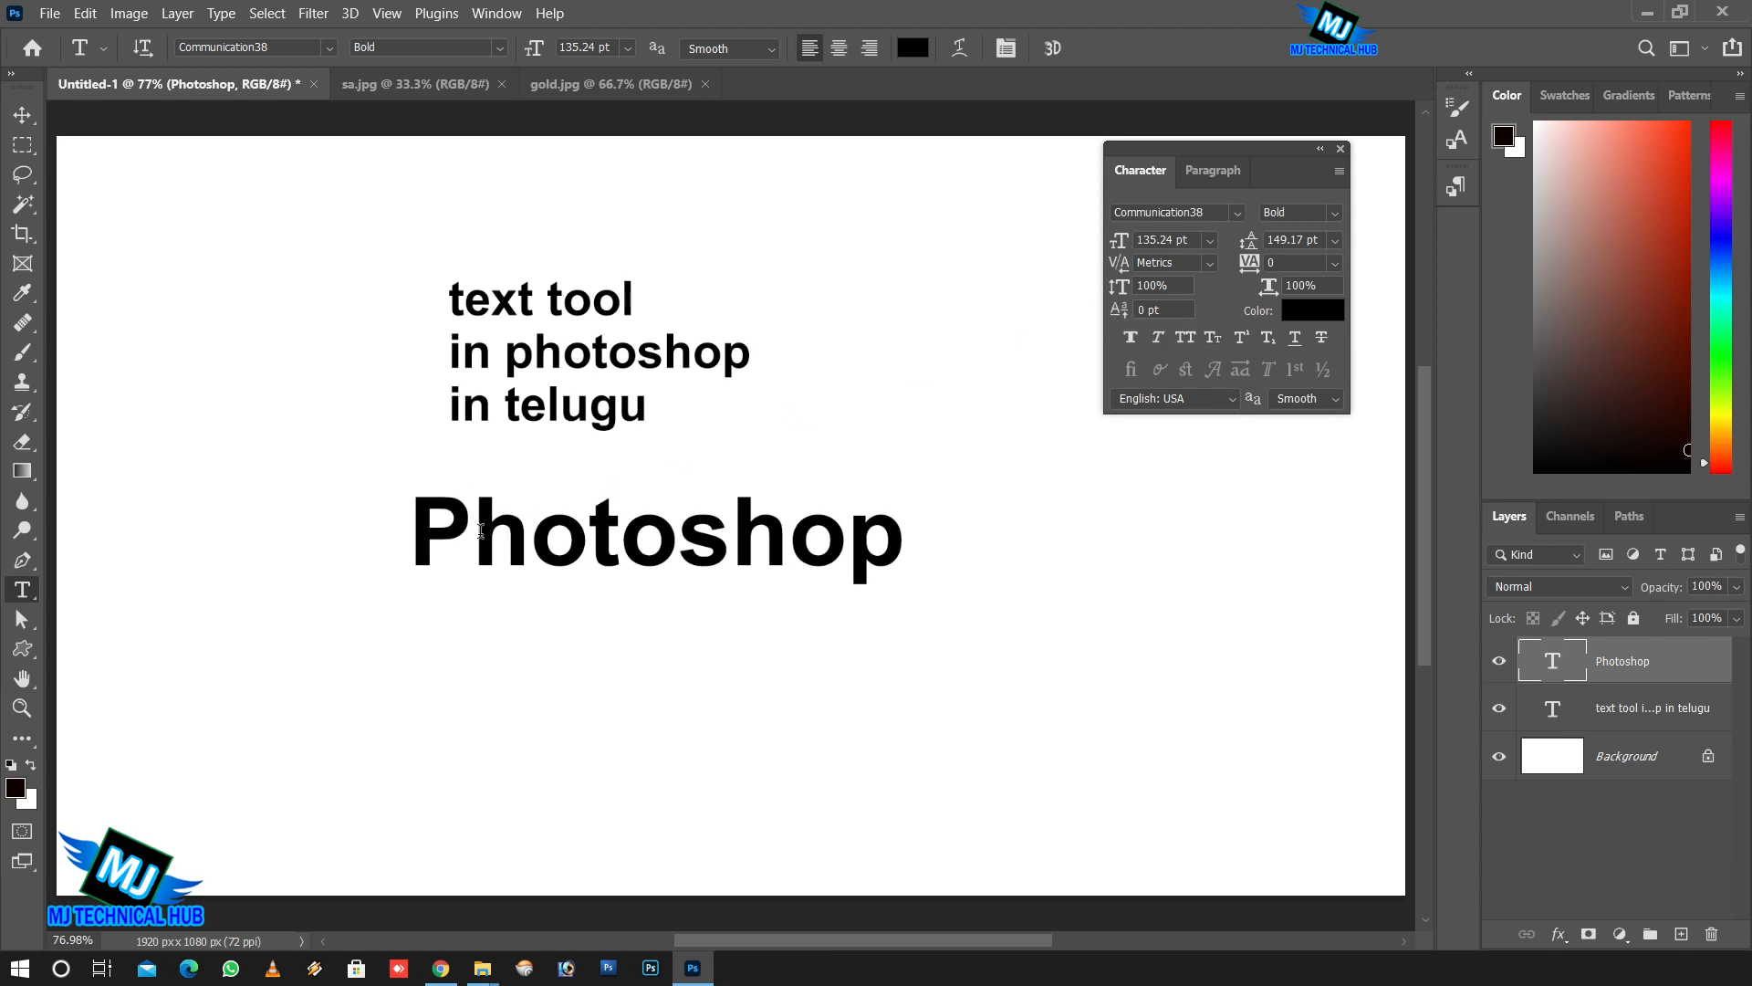
# Set the baseline shift of the first "h" in "Photoshop" to 67 pt and of "to" to -59 pt, and commit the text.
pyautogui.moveTo(481, 529); pyautogui.dragTo(515, 533)
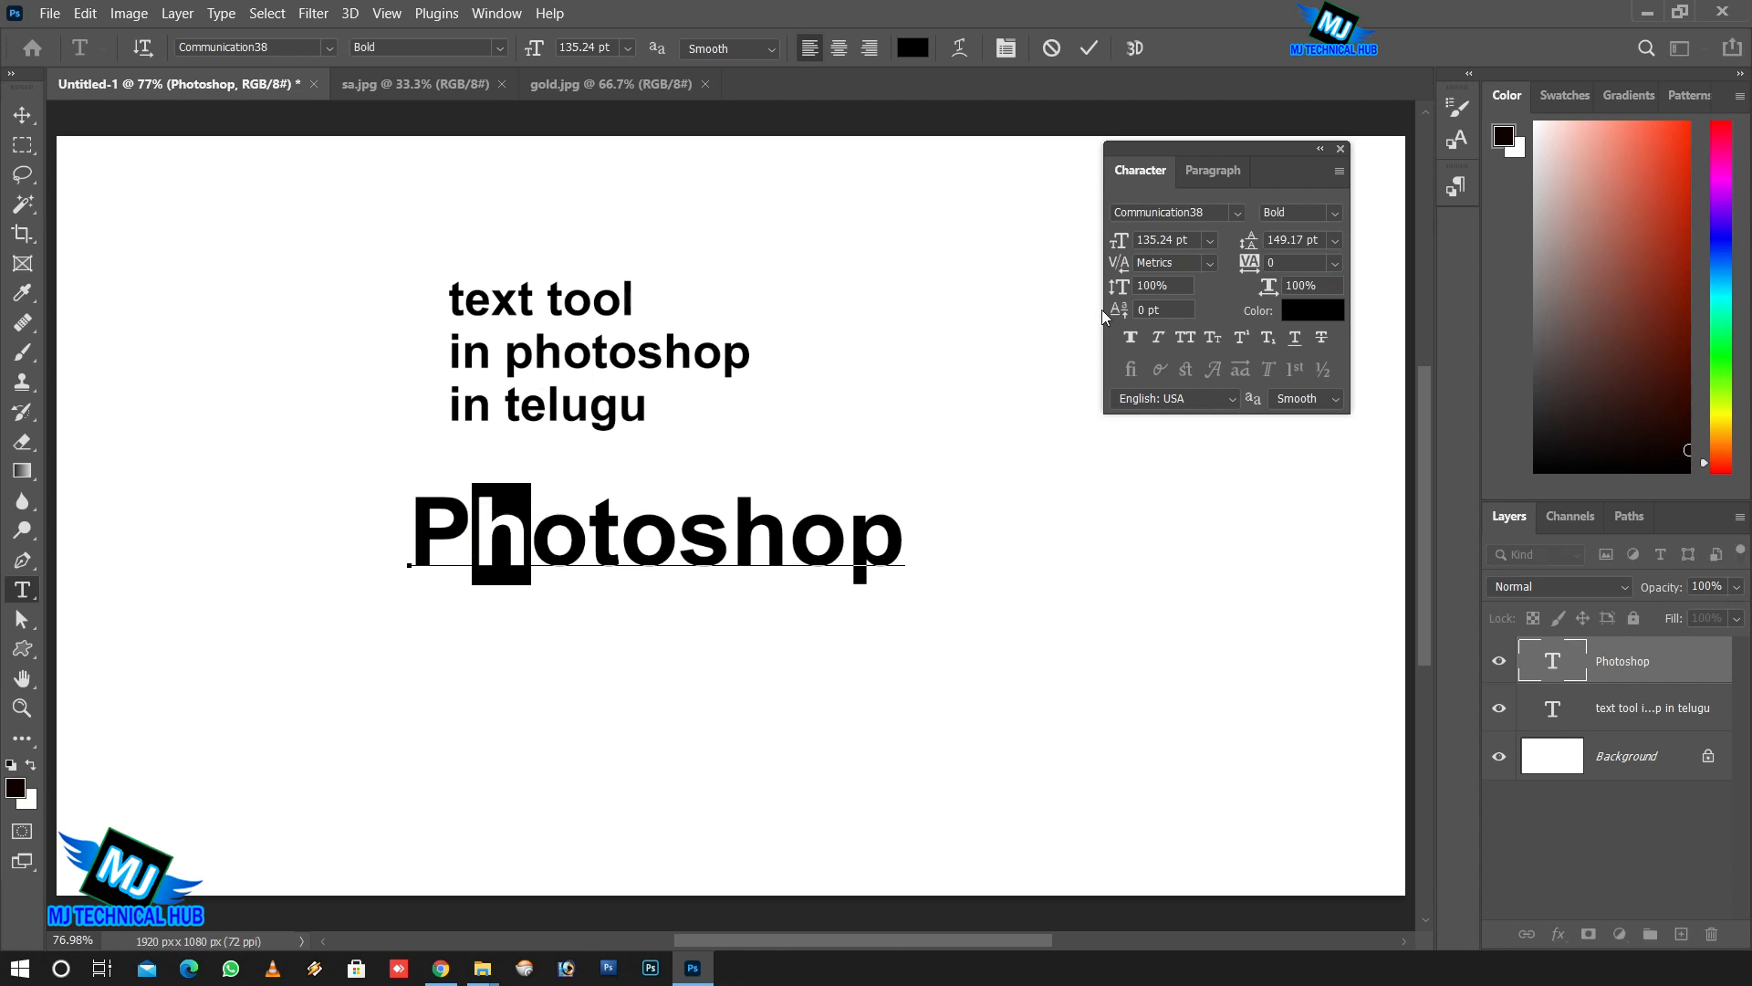
pyautogui.moveTo(1119, 310); pyautogui.dragTo(1181, 312)
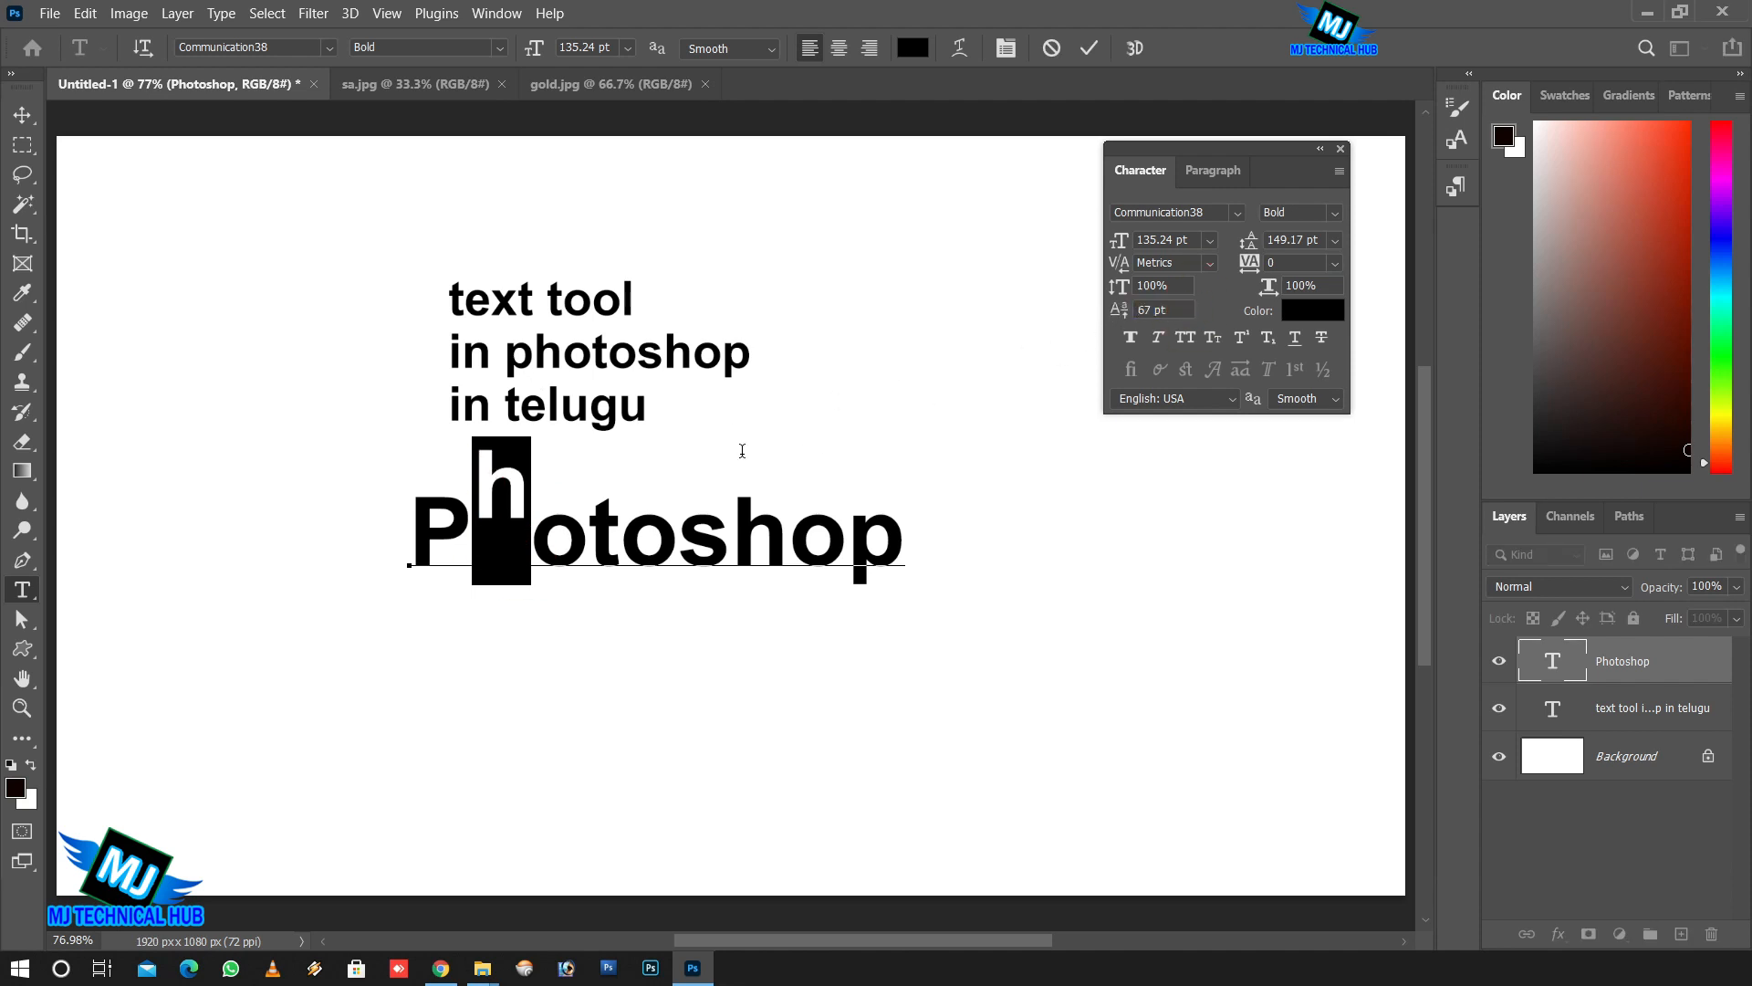
pyautogui.moveTo(588, 539); pyautogui.dragTo(680, 540)
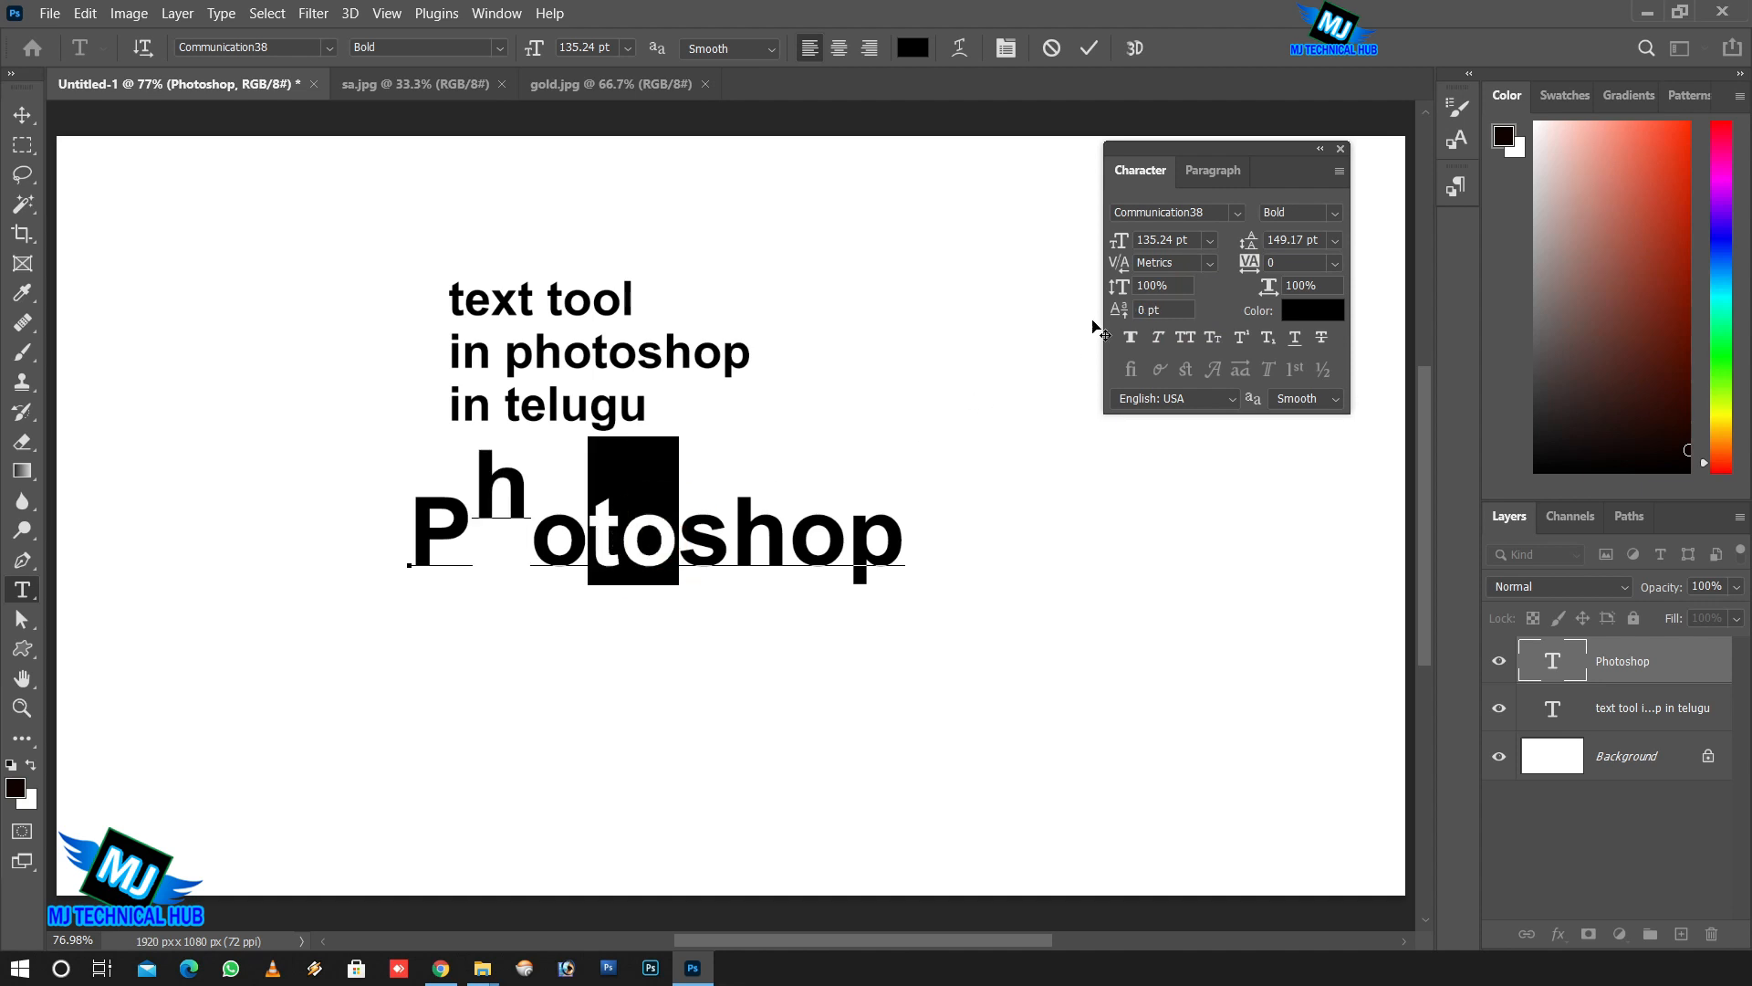
pyautogui.moveTo(1119, 310); pyautogui.dragTo(1044, 321)
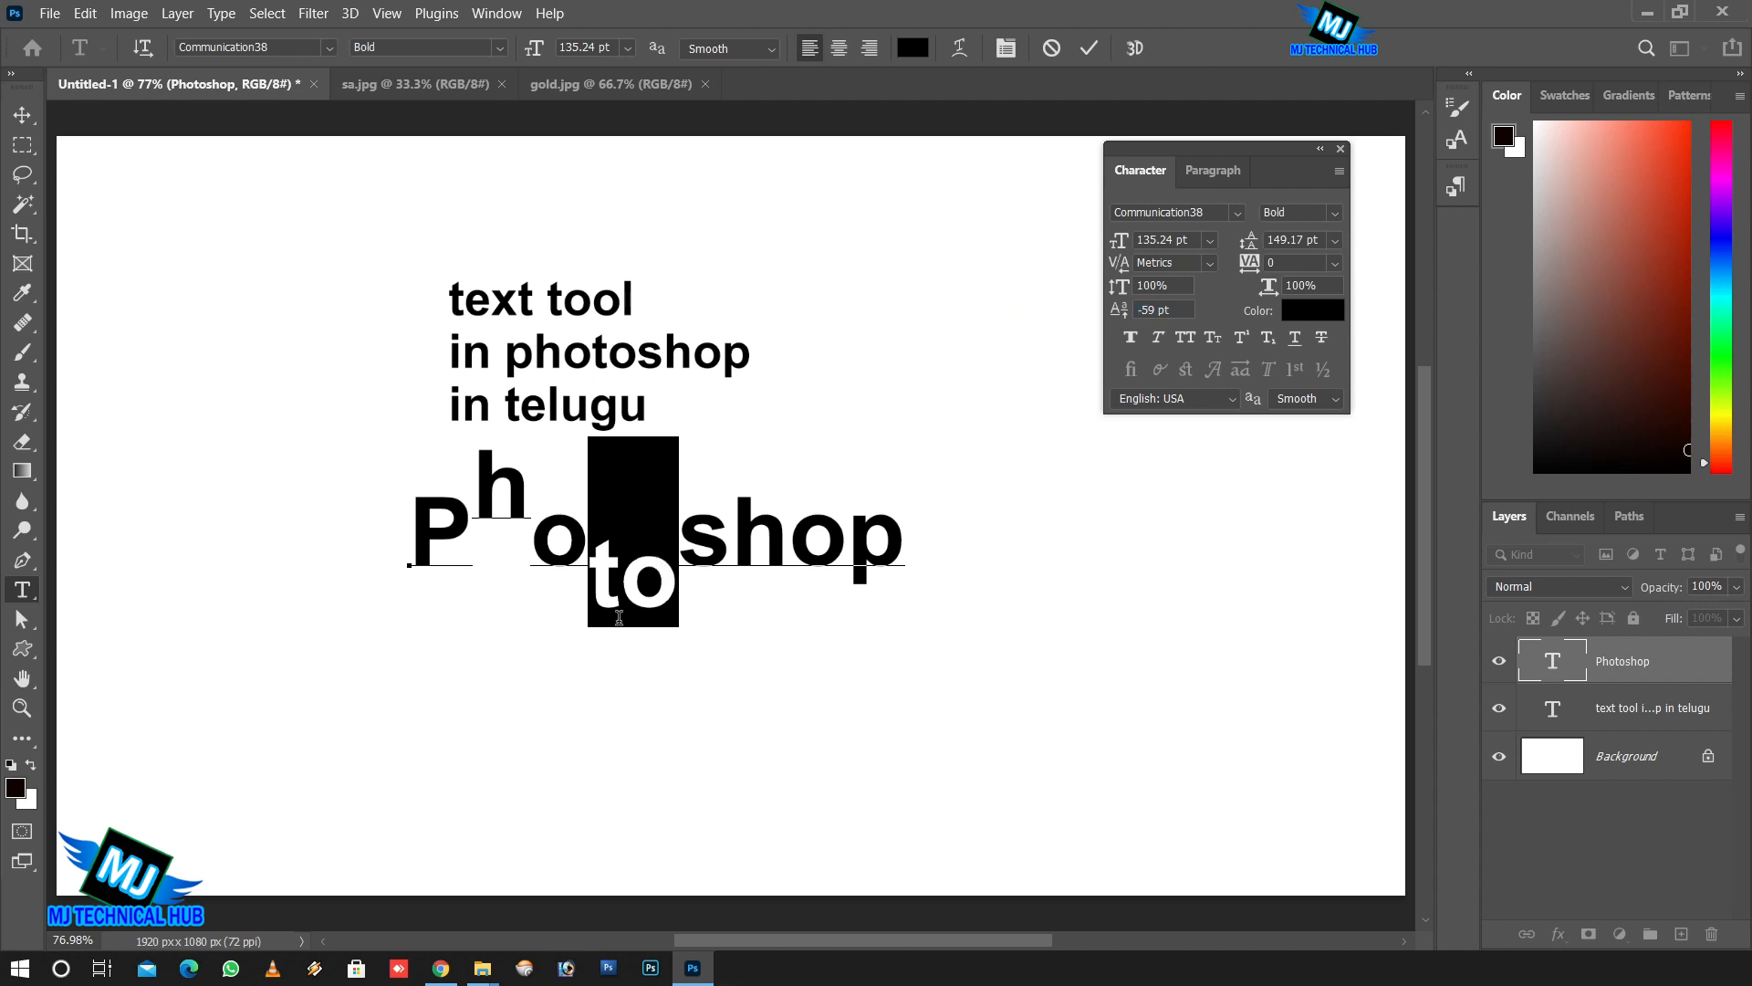
pyautogui.click(1065, 375)
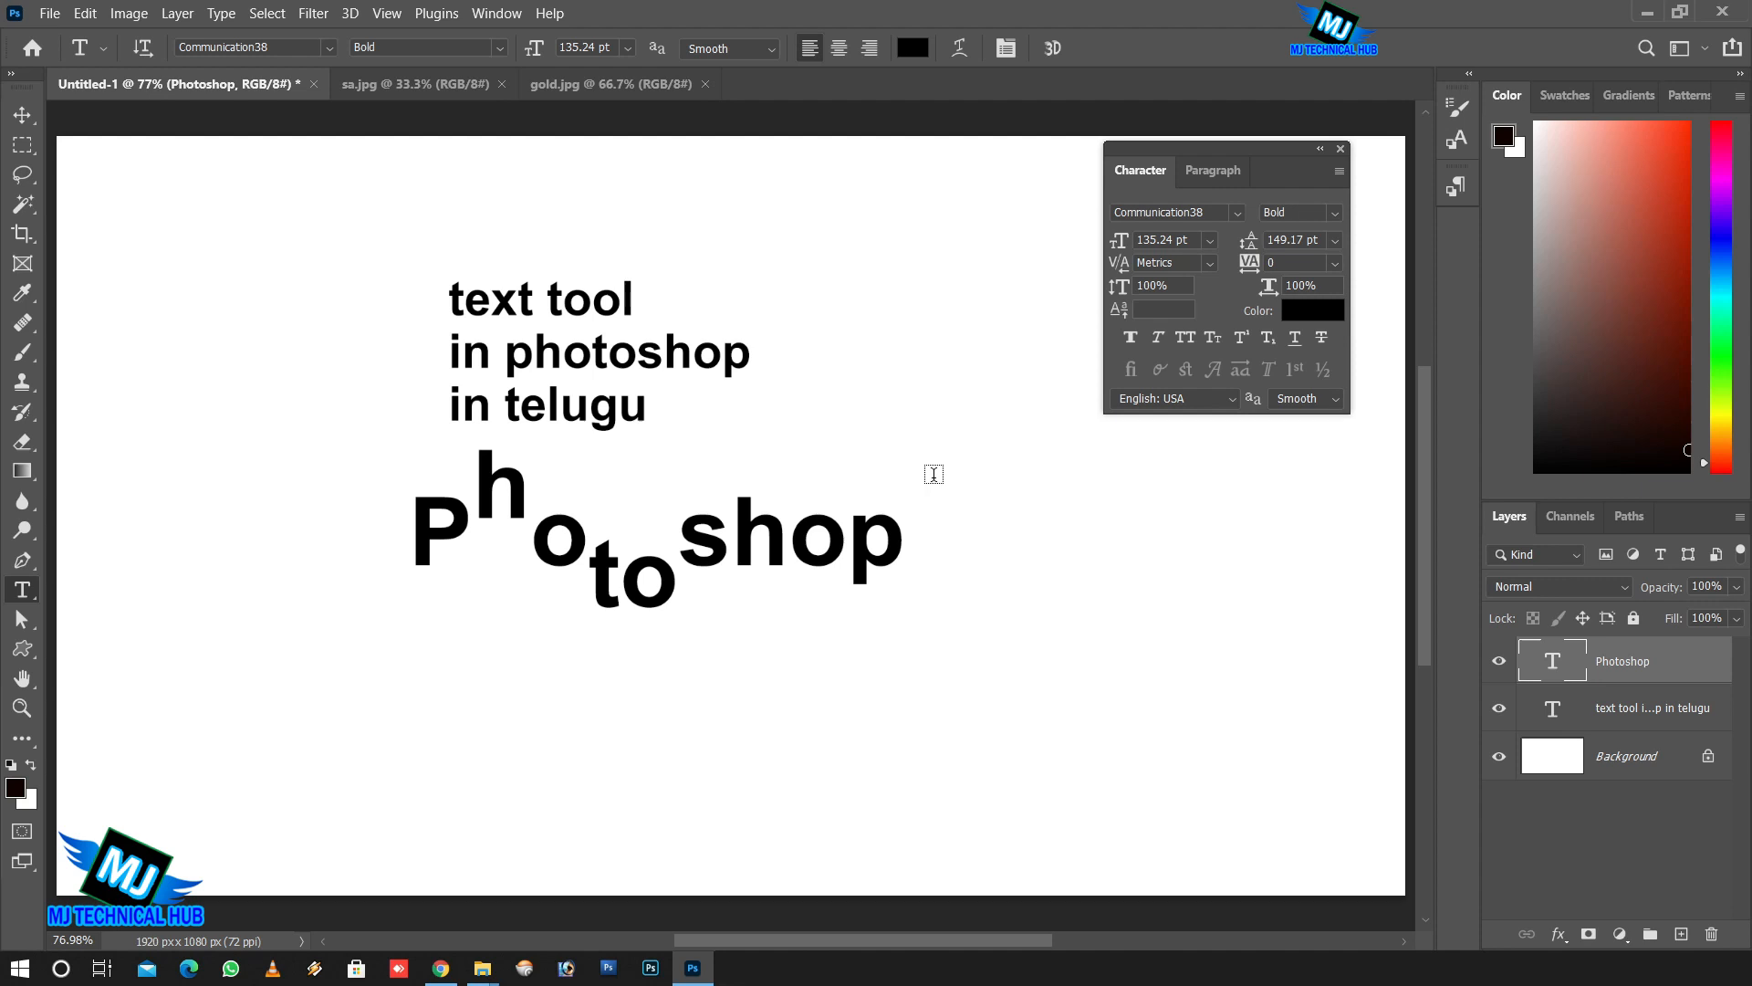
# Undo the baseline shifts made to the letters of "Photoshop".
pyautogui.hotkey('ctrl', 'z')
pyautogui.hotkey('ctrl', 'z')
pyautogui.hotkey('ctrl', 'shift', 'z')
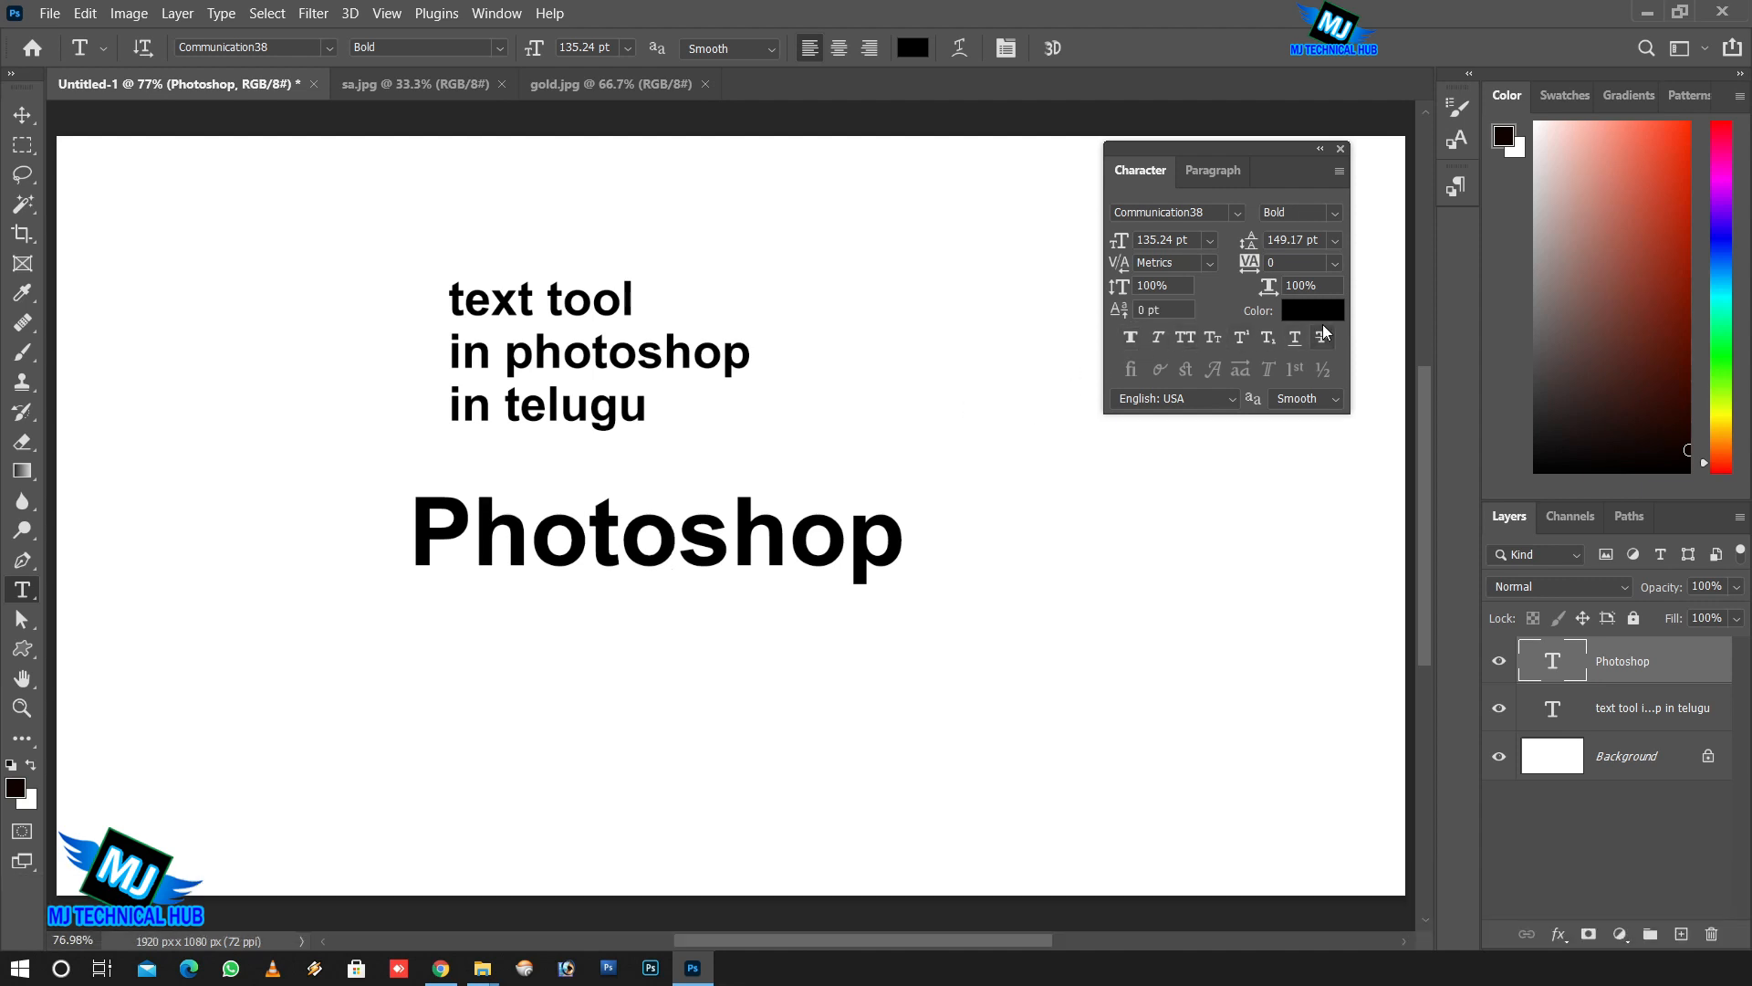
# Turn Faux Bold on and off for the "Photoshop" text, and do the same with Faux Italic.
pyautogui.click(1129, 338)
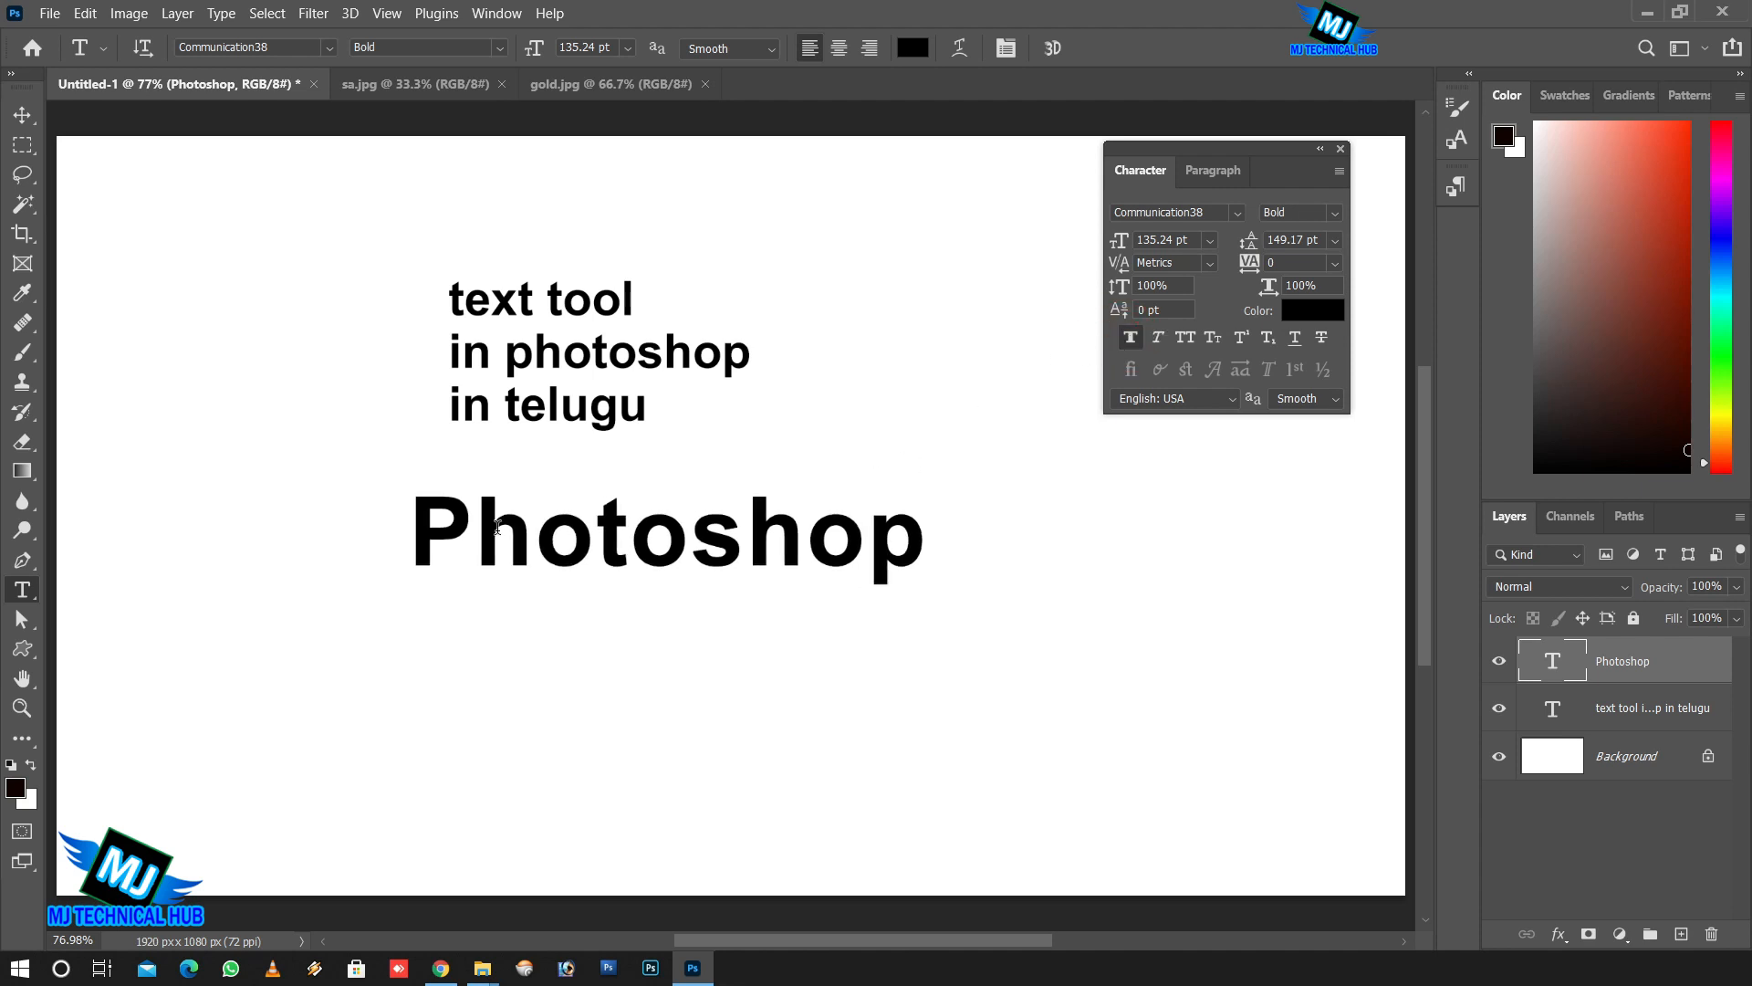
pyautogui.click(1130, 338)
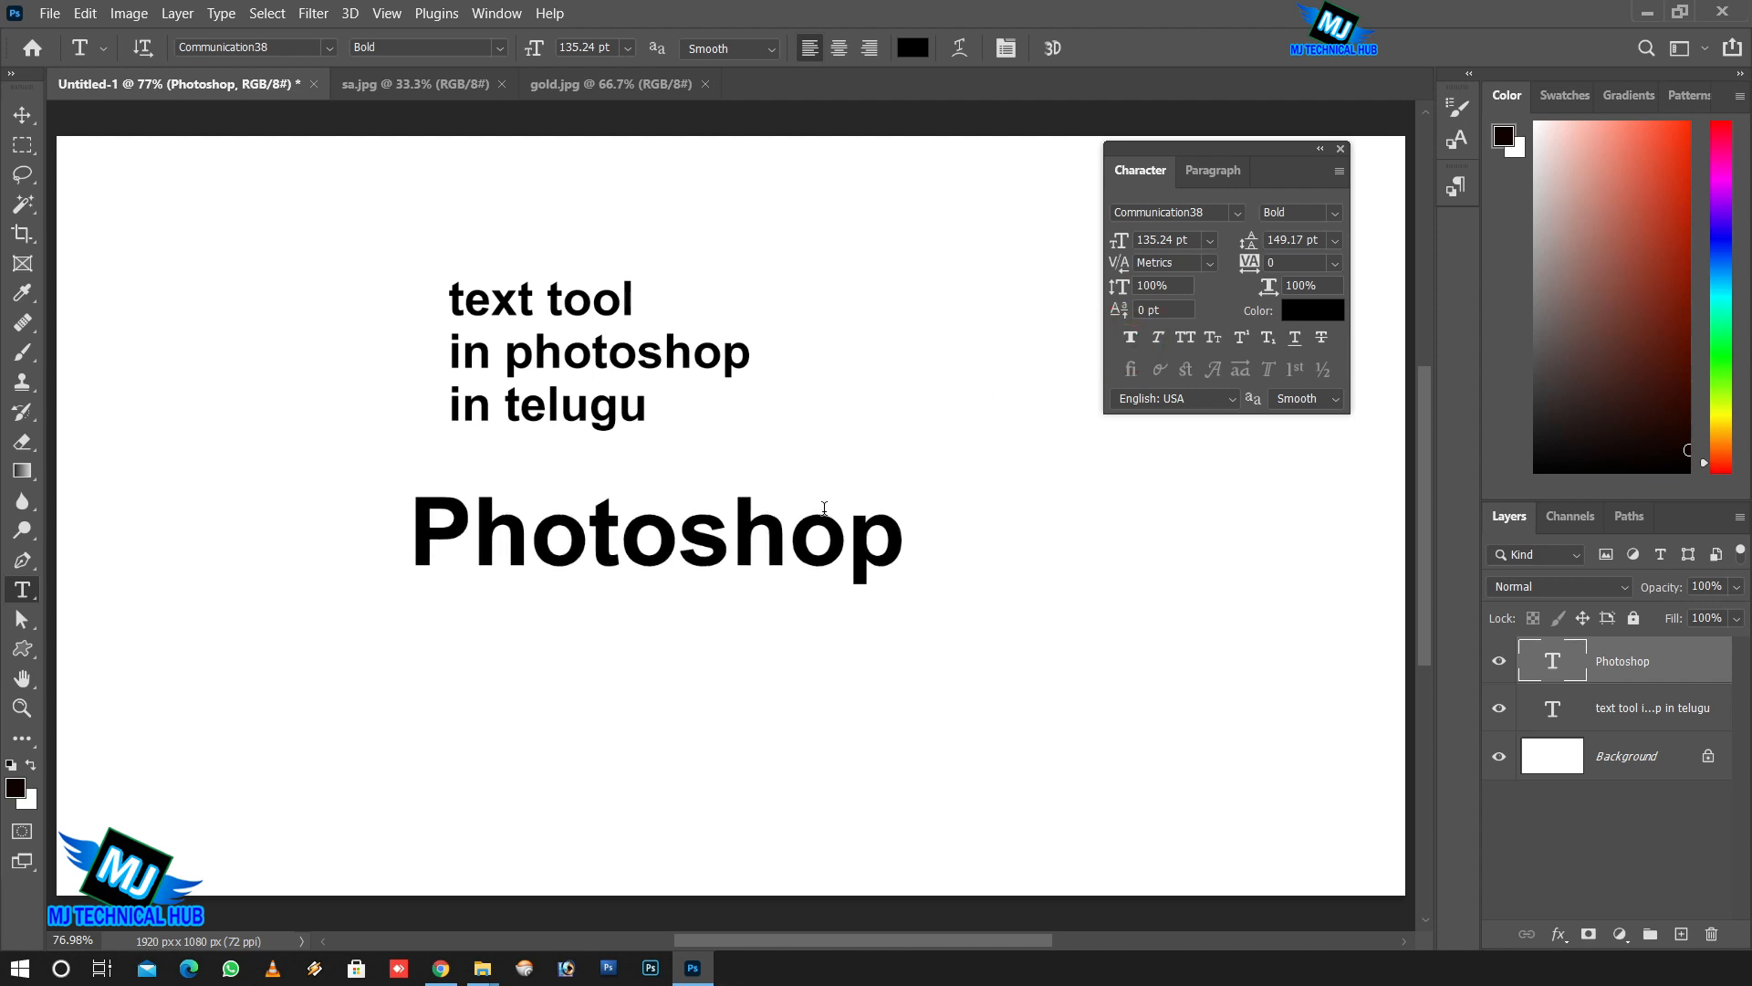
pyautogui.click(1157, 338)
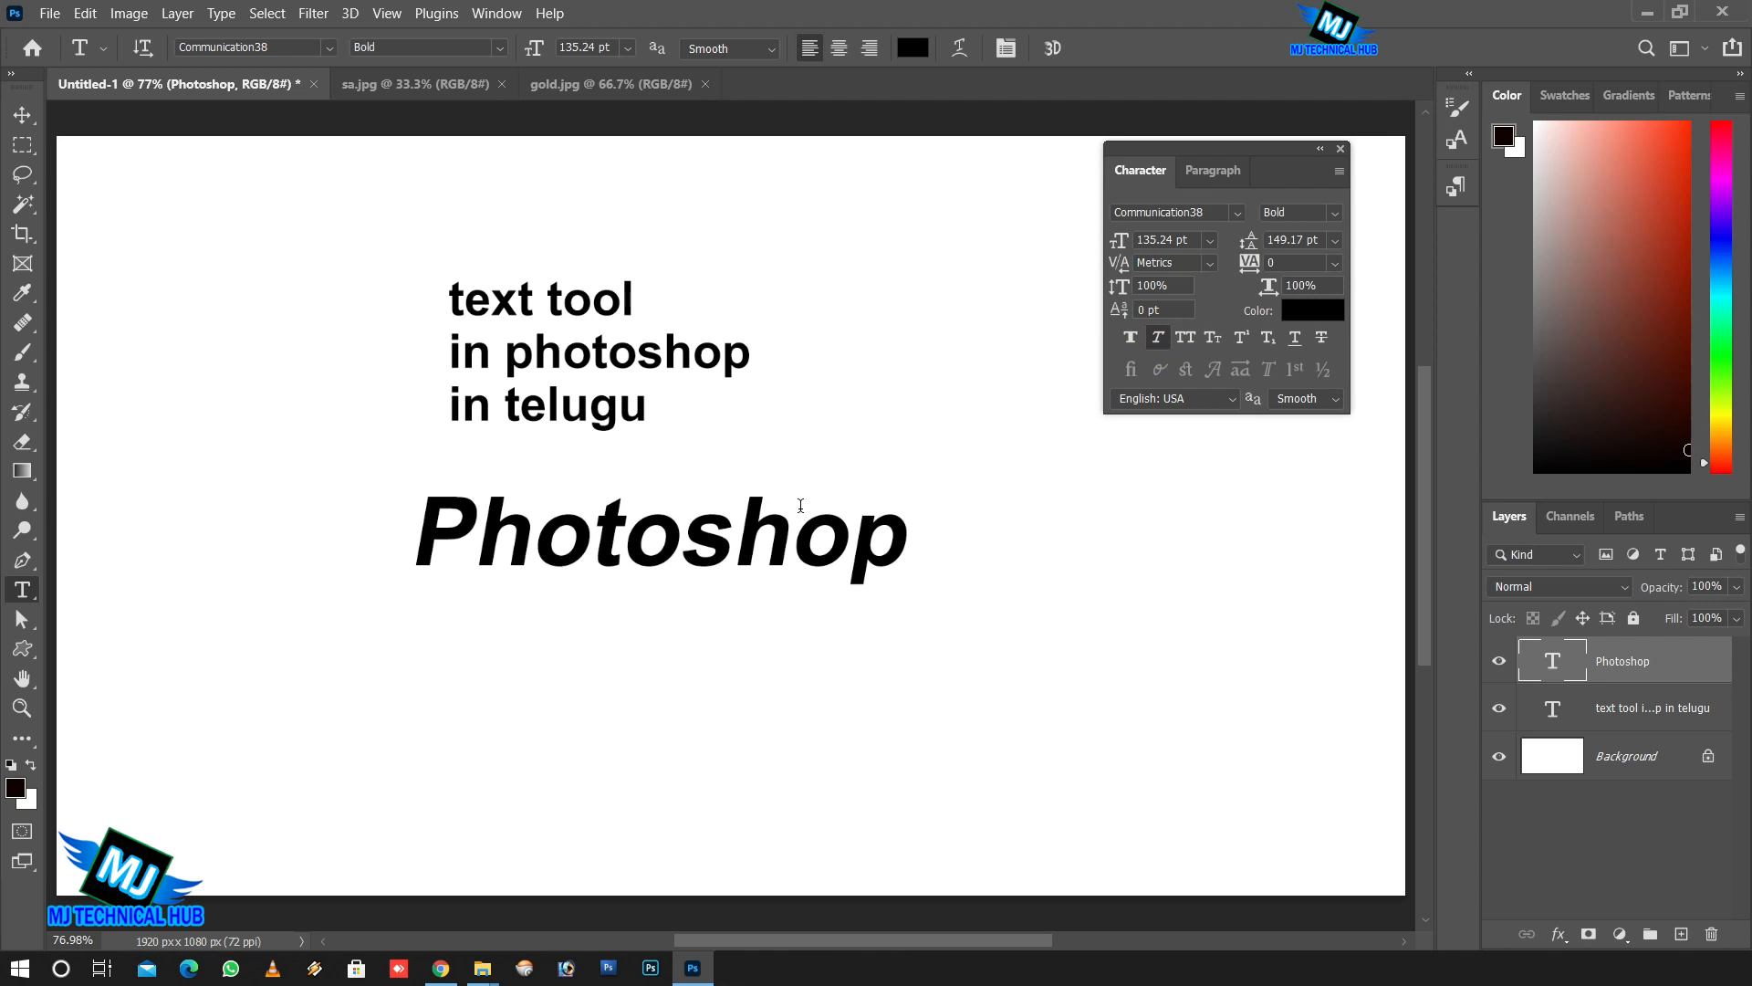
pyautogui.click(1157, 338)
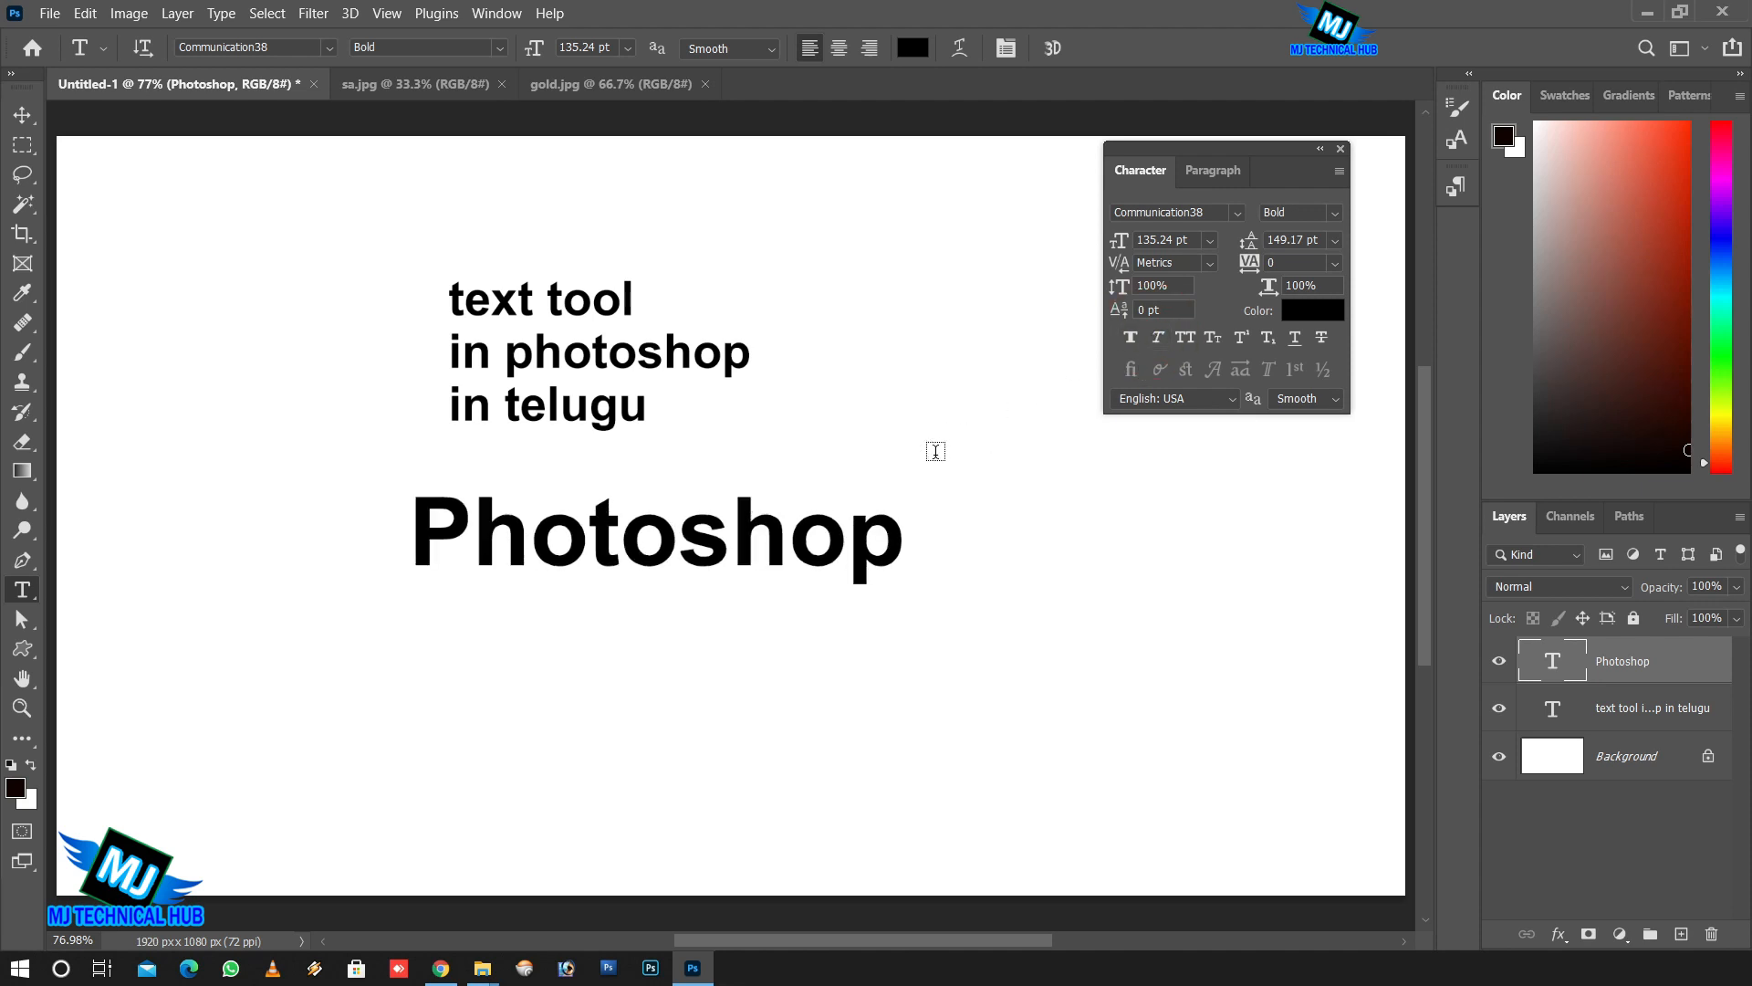
# Try All Caps and Small Caps in turn on the "Photoshop" text, restoring its normal case.
pyautogui.click(1186, 337)
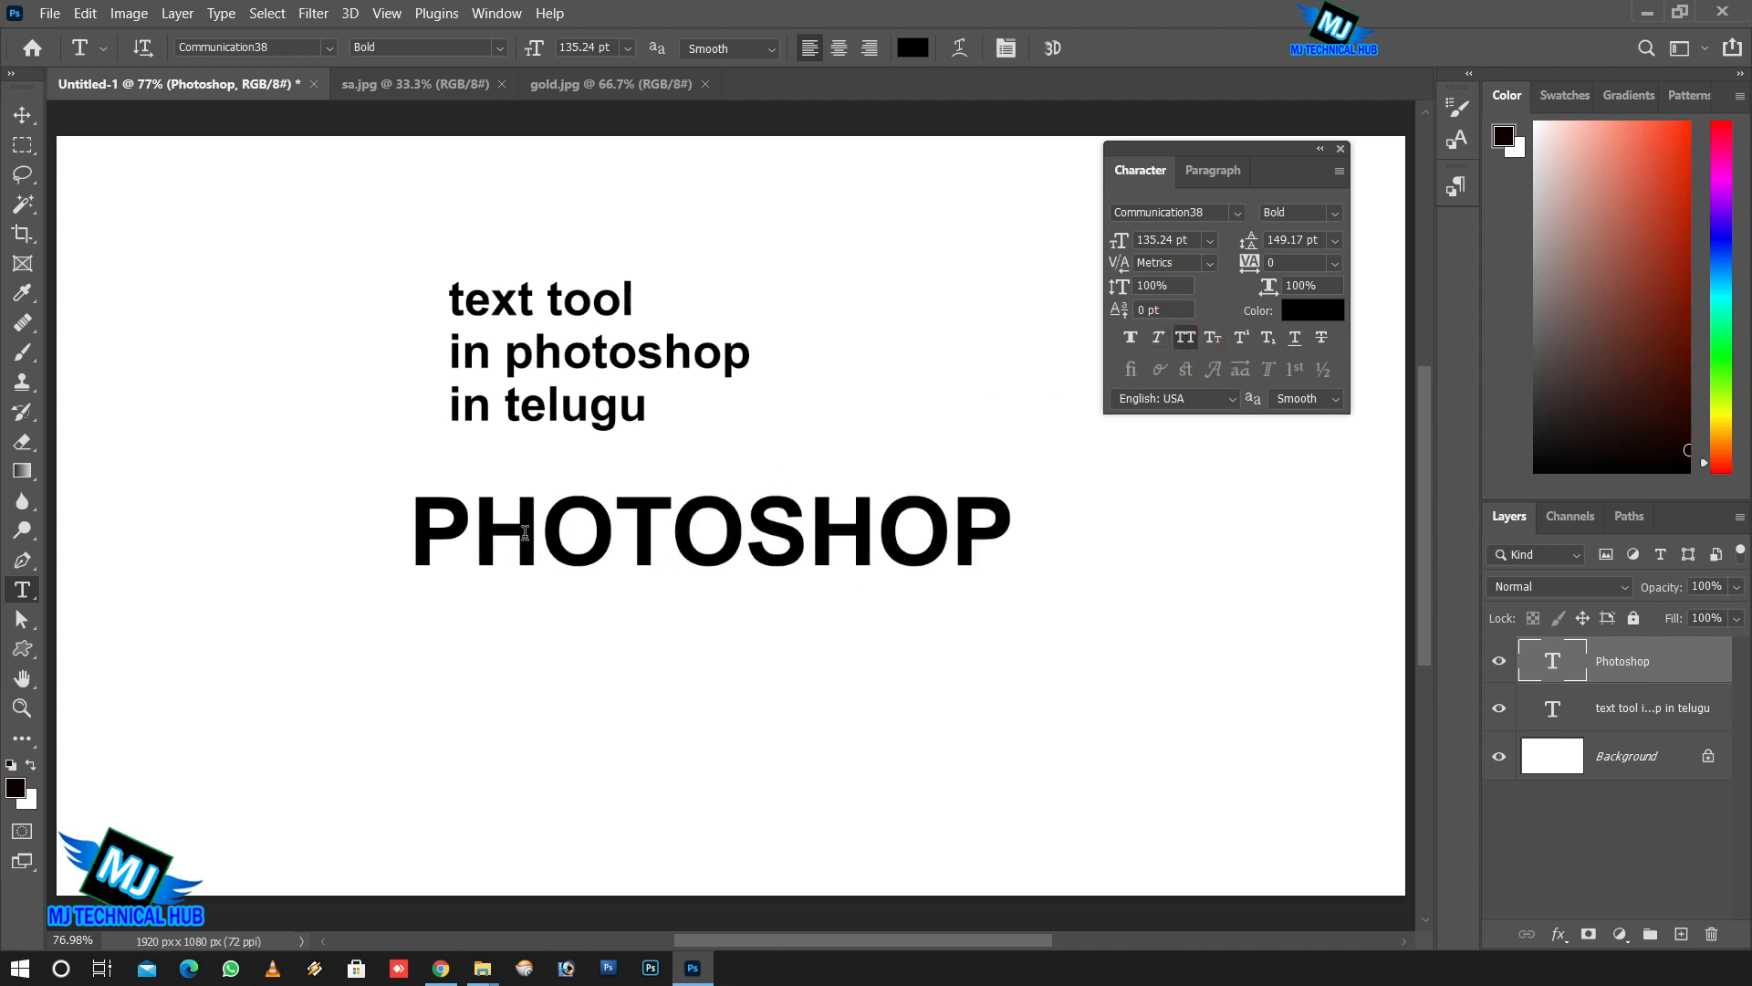
pyautogui.click(1187, 339)
pyautogui.click(1212, 336)
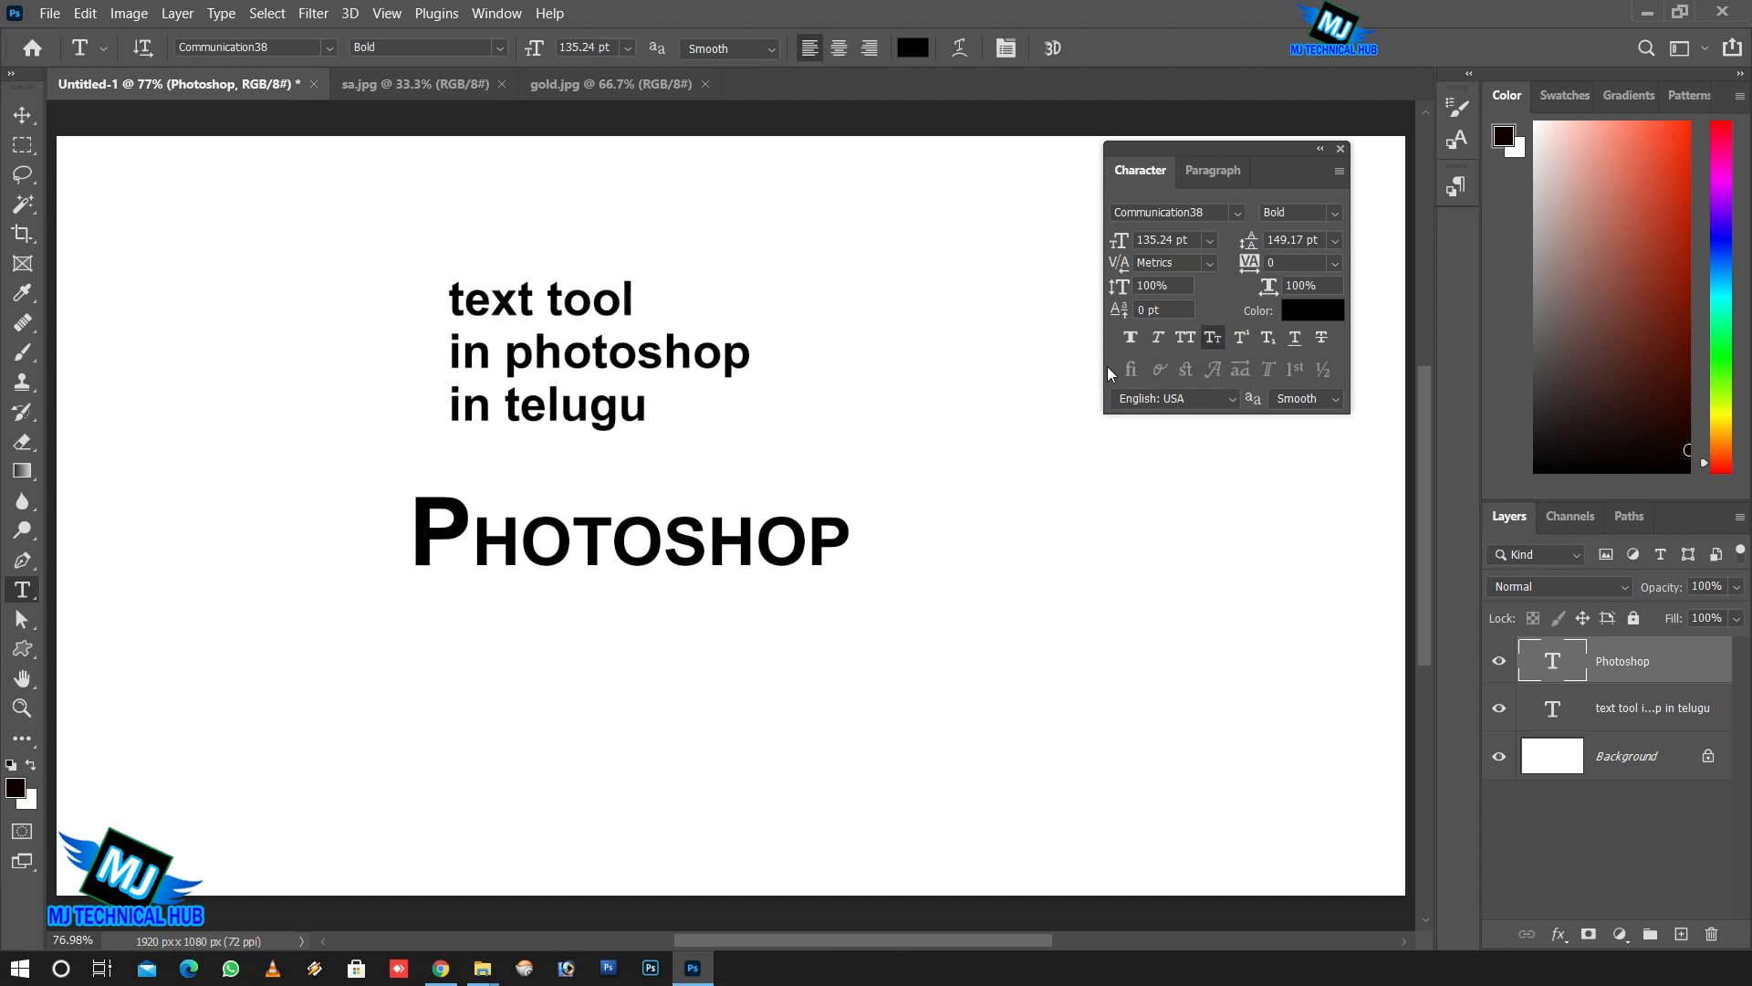
pyautogui.click(1210, 340)
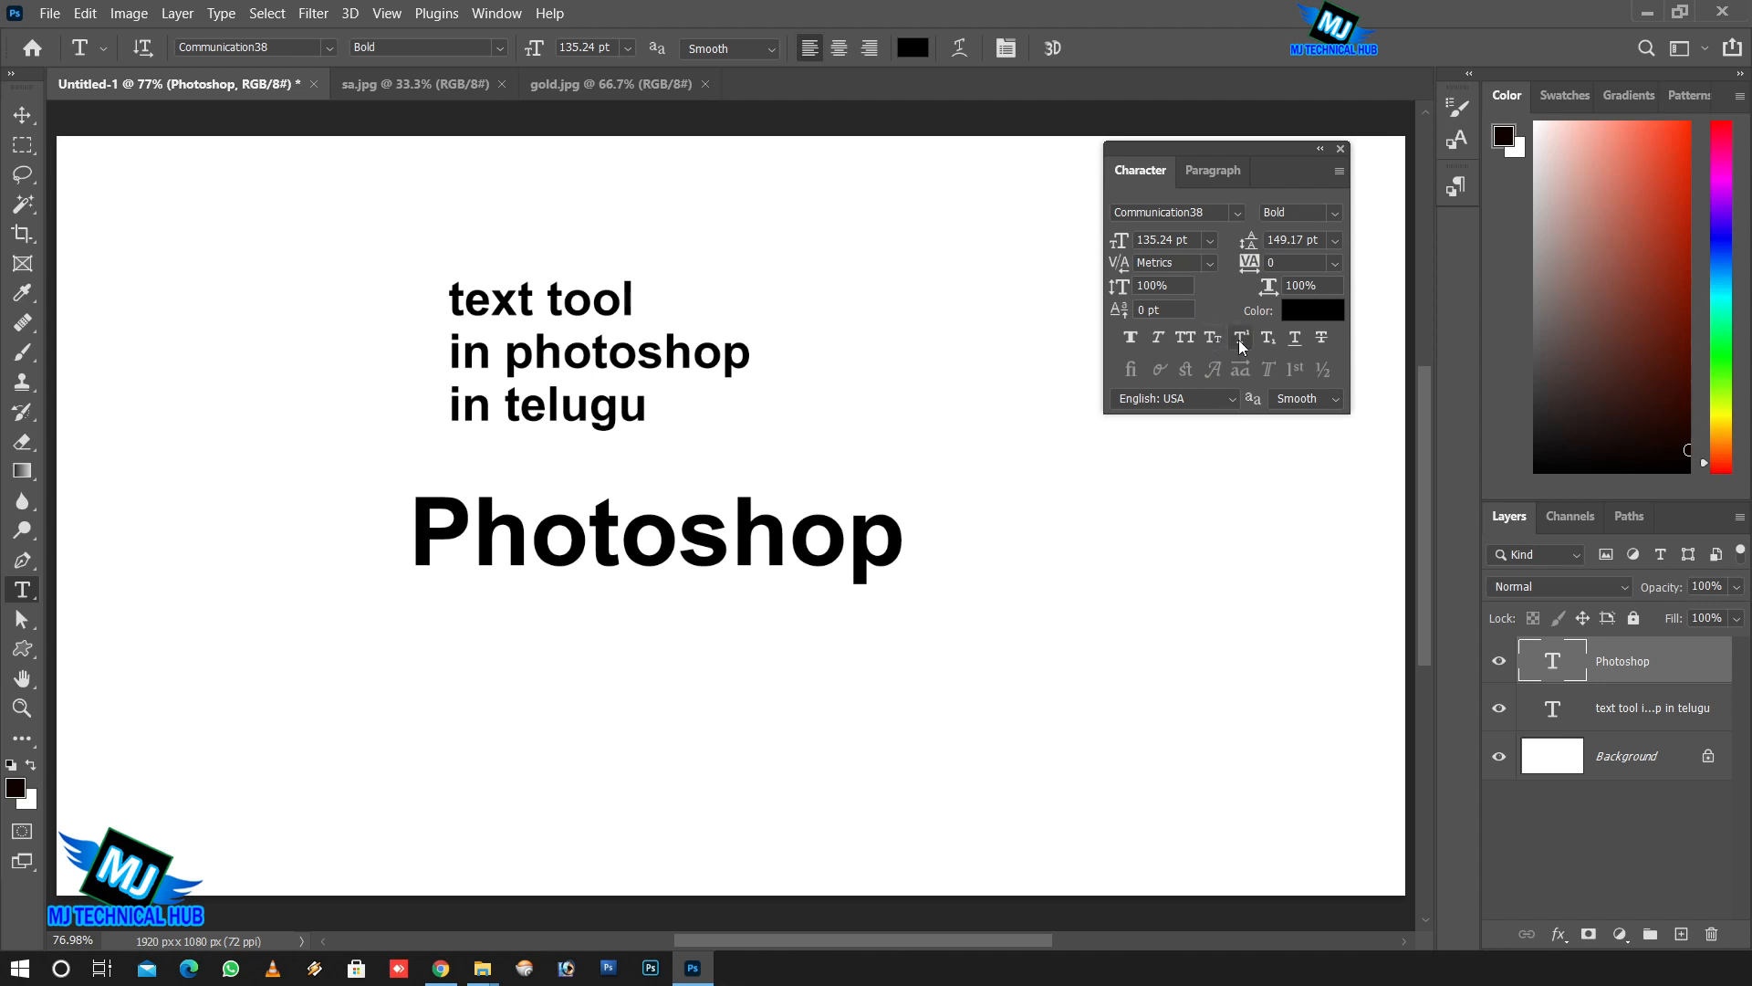
pyautogui.hotkey('ctrl', 'z')
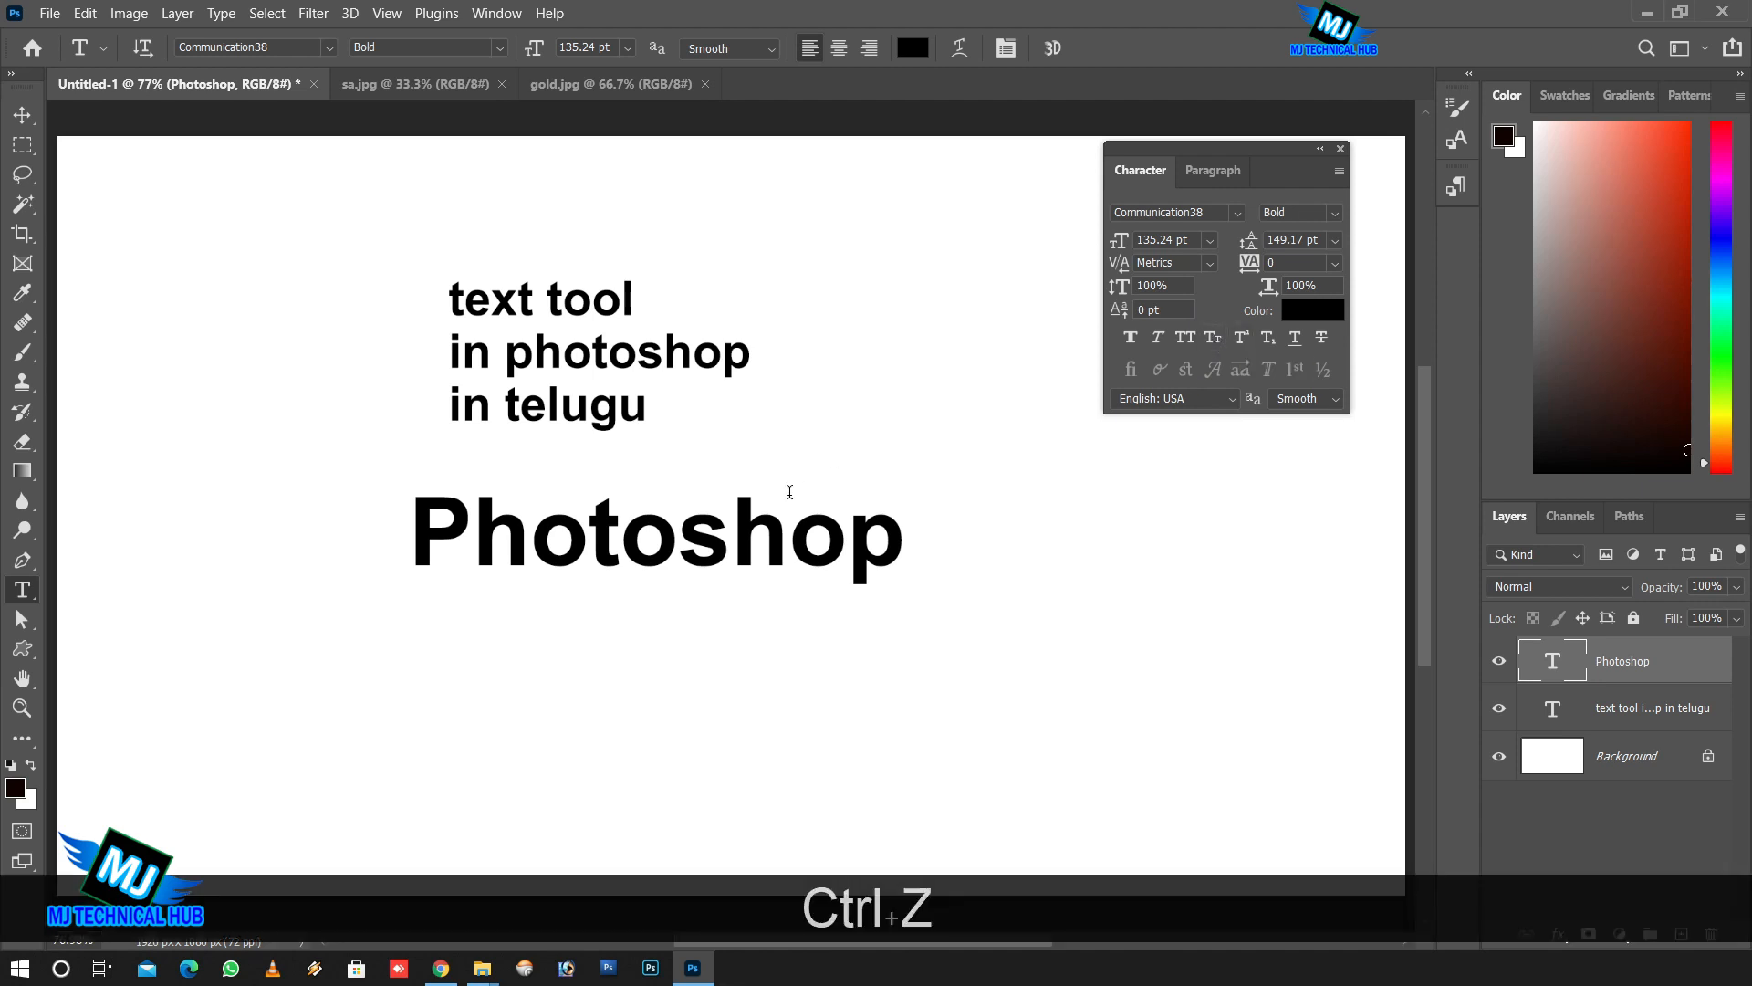
pyautogui.click(903, 541)
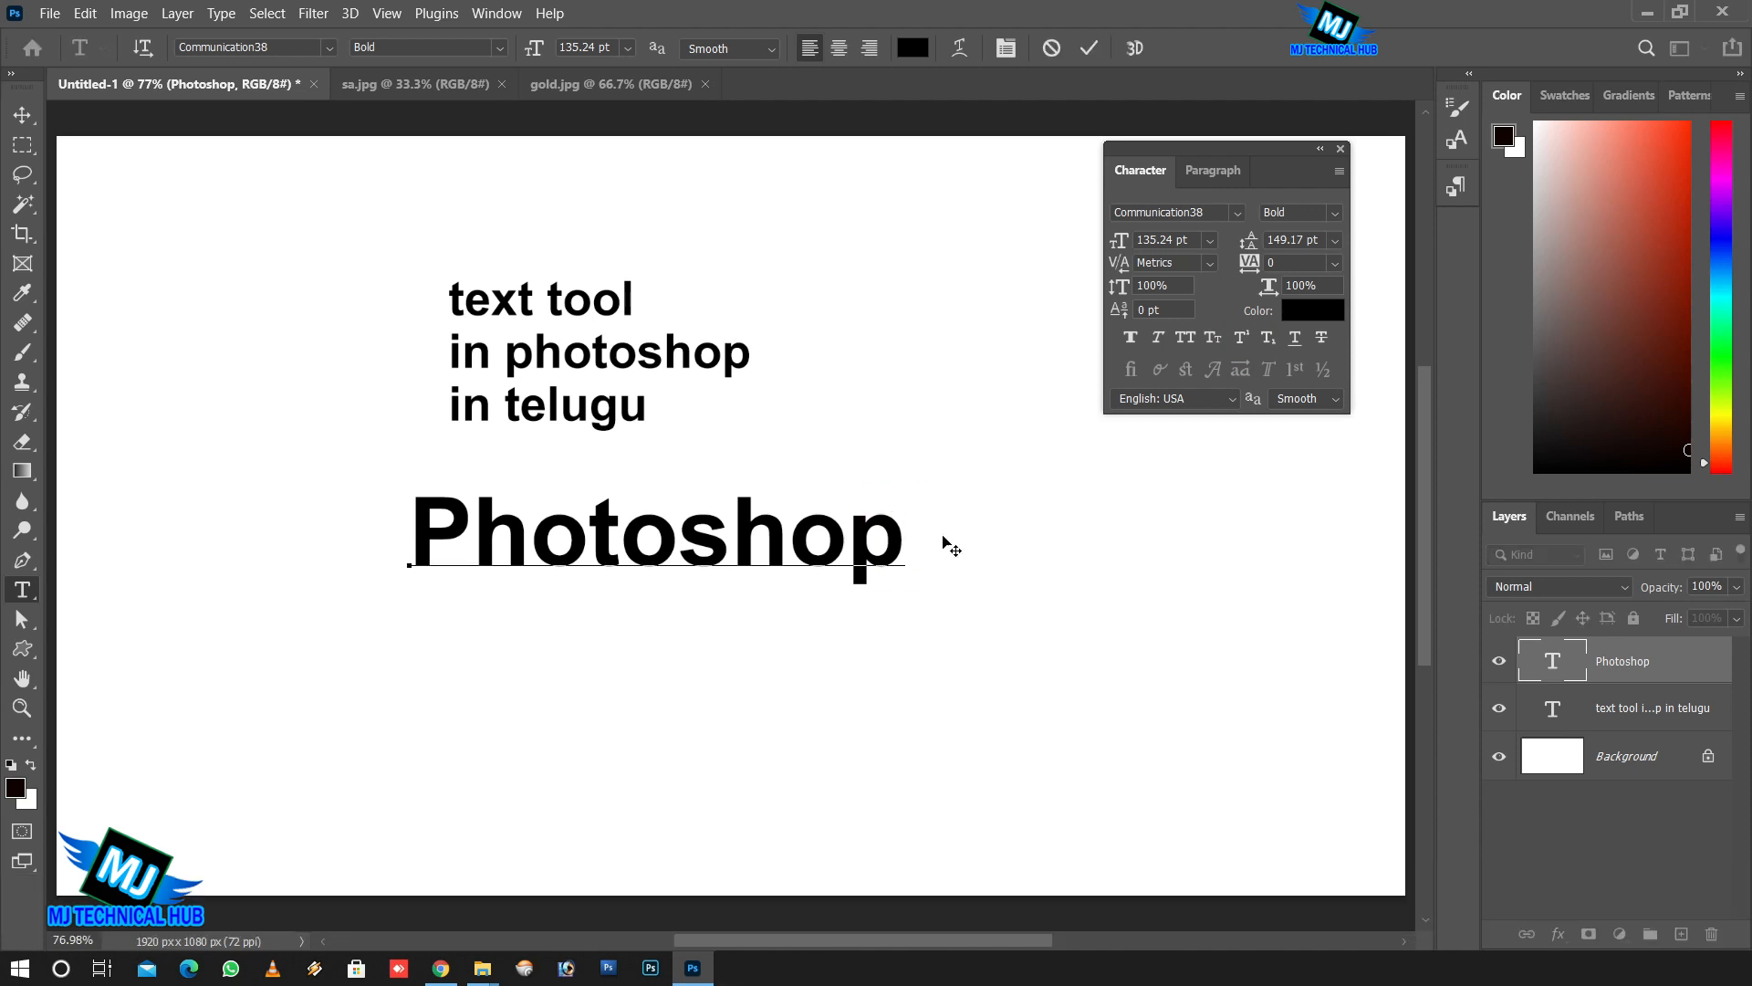
pyautogui.write('a')
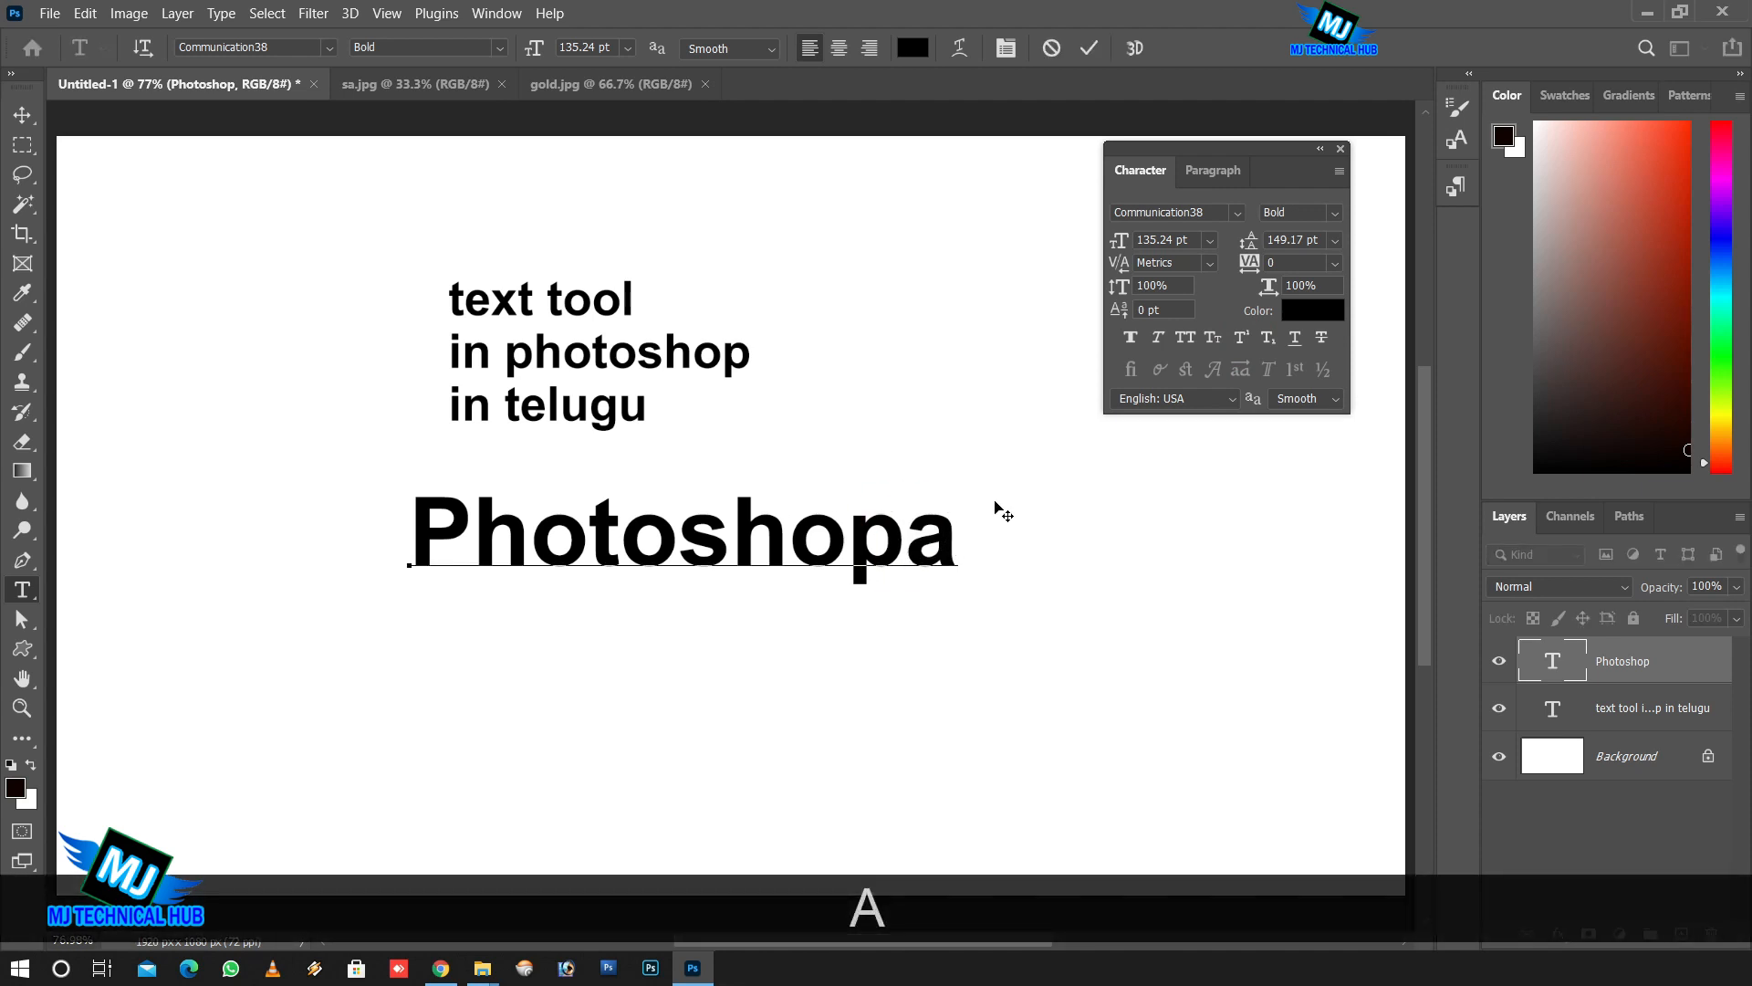
pyautogui.click(1241, 336)
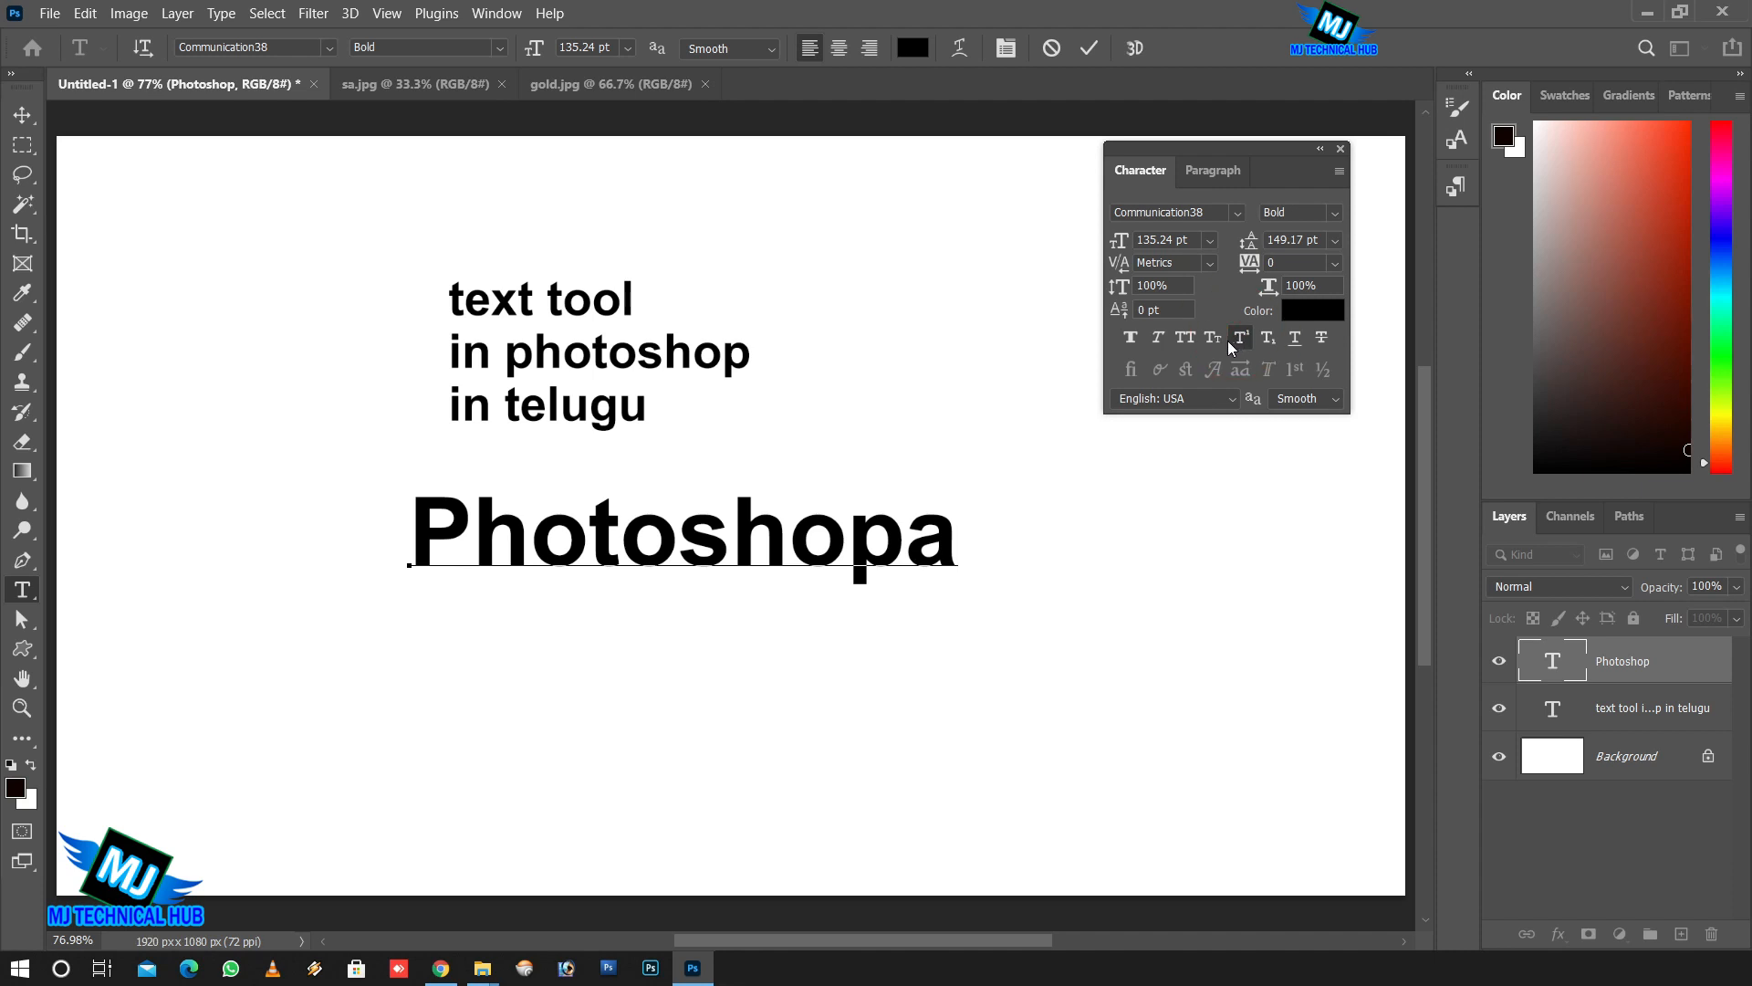
pyautogui.write('2')
pyautogui.press('BackSpace')
pyautogui.press('BackSpace')
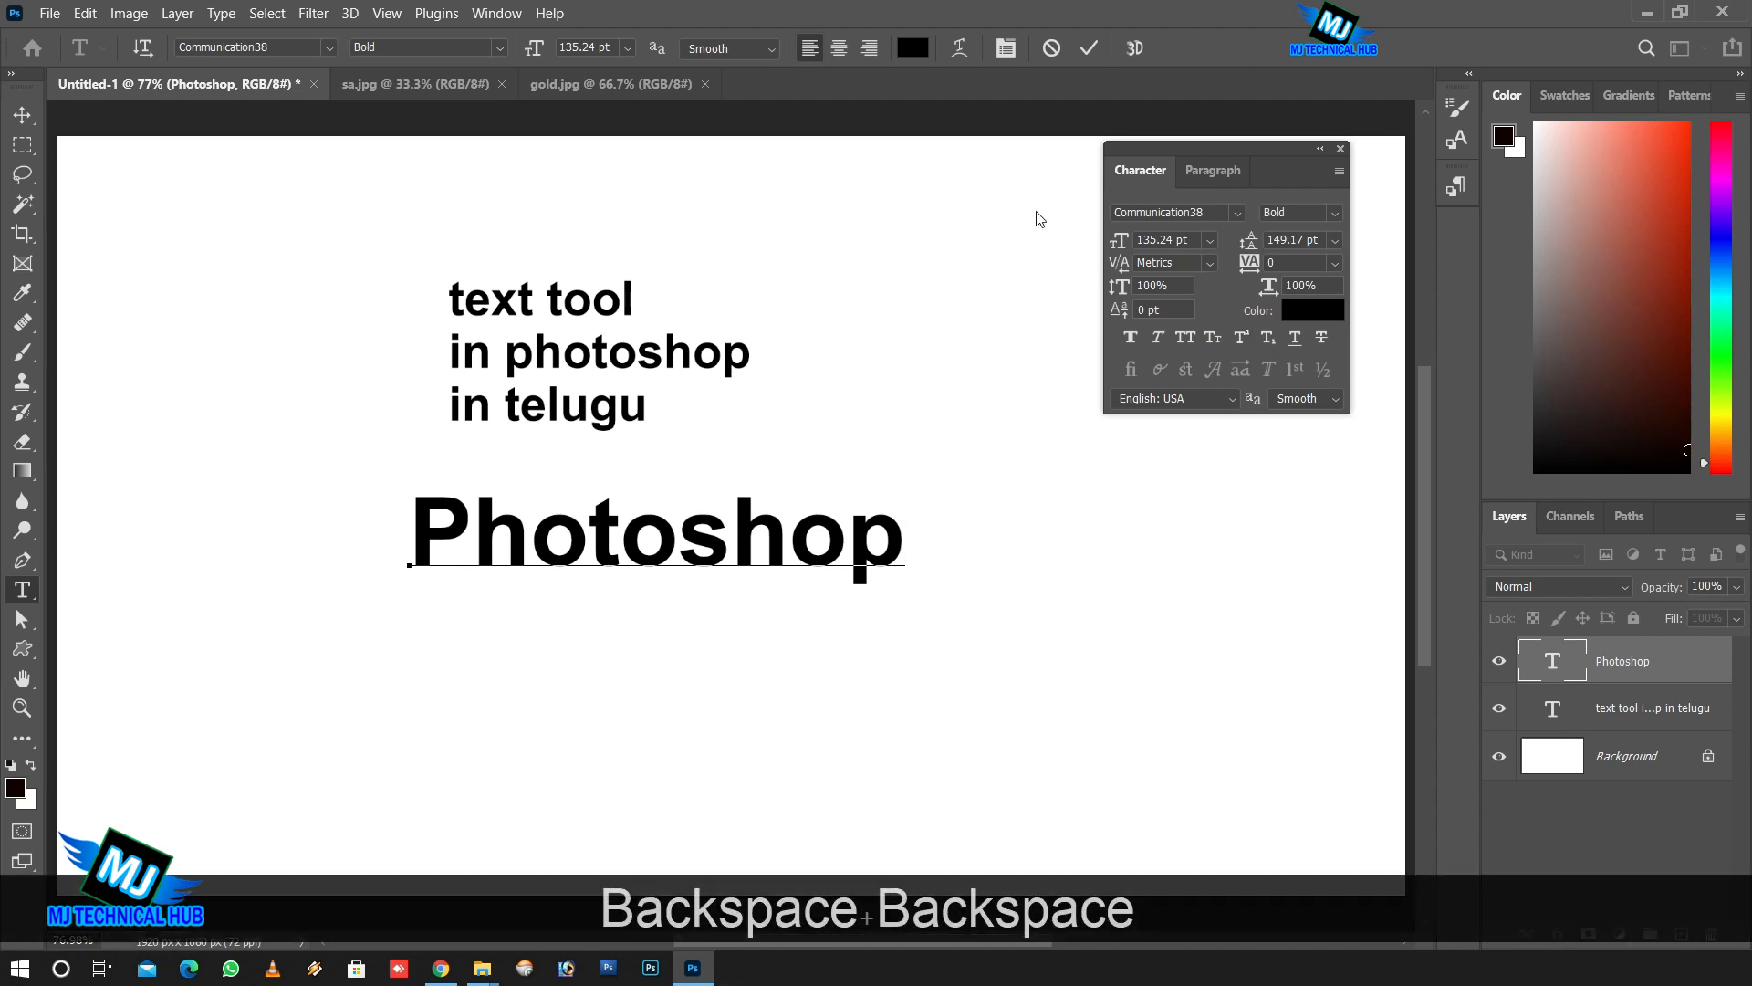
pyautogui.click(1092, 48)
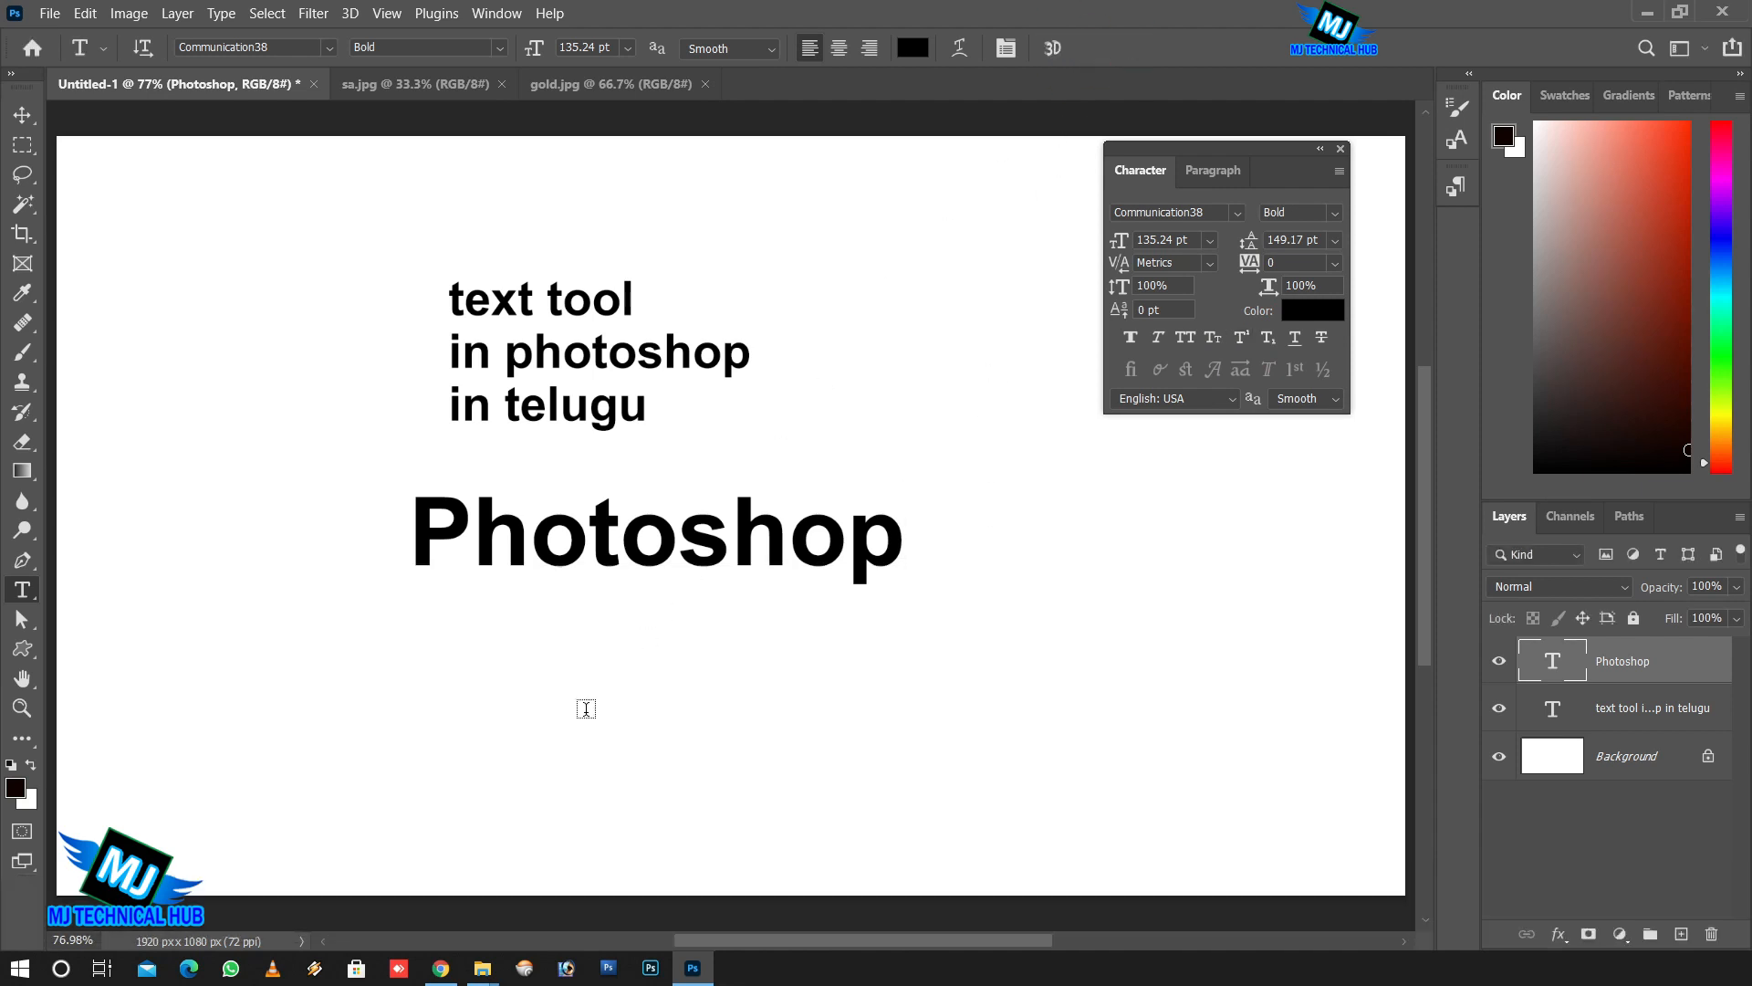
# Add a "12" text below "Photoshop" with a superscript "th" and a subscript "th", and delete that text layer.
pyautogui.click(646, 703)
pyautogui.write('12')
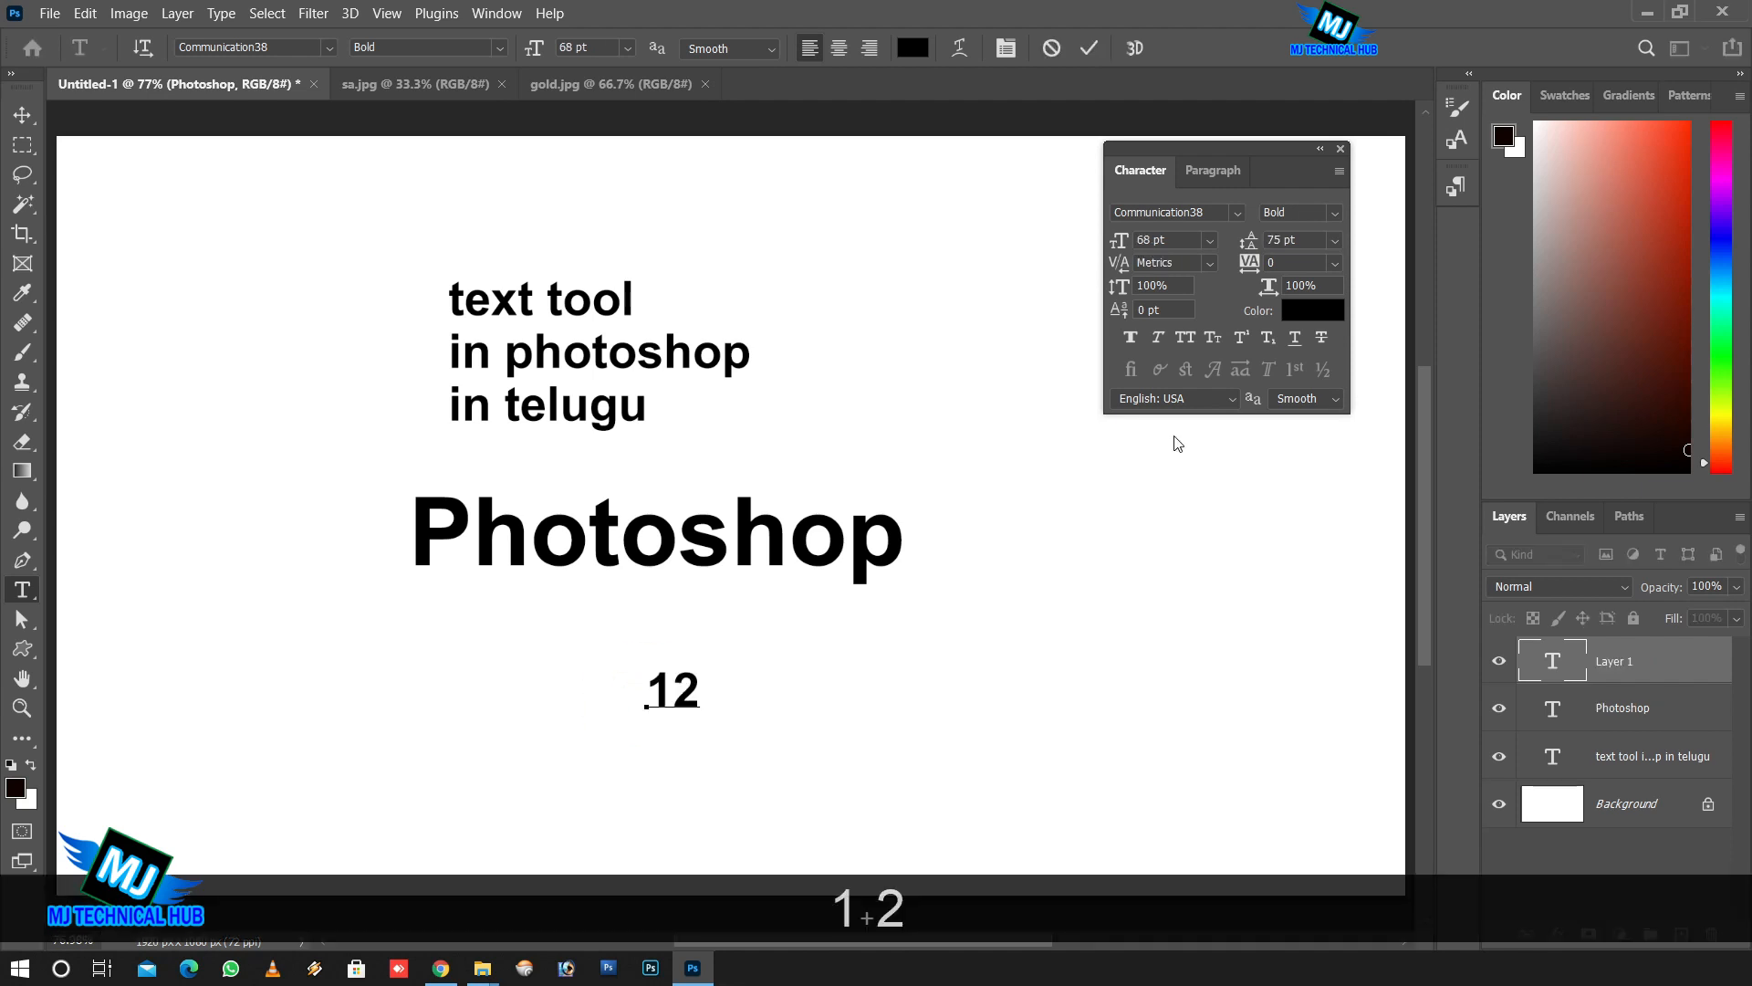
pyautogui.click(1241, 336)
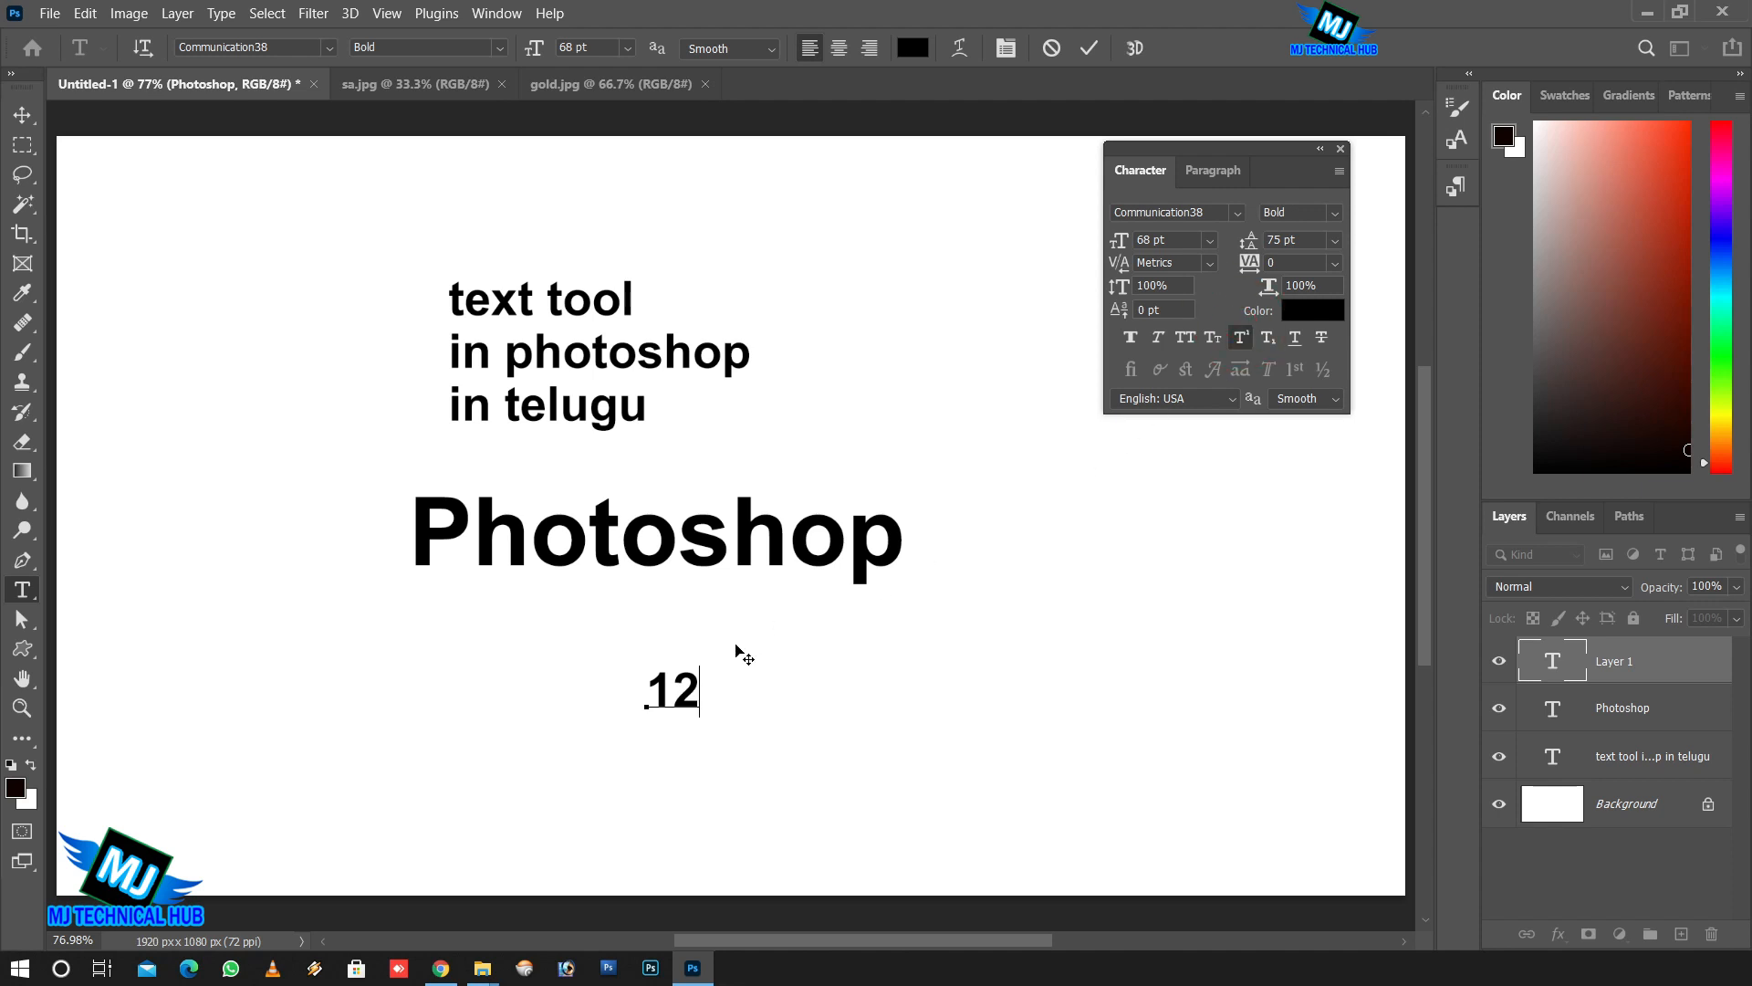
pyautogui.write('th')
pyautogui.click(1268, 336)
pyautogui.write('th')
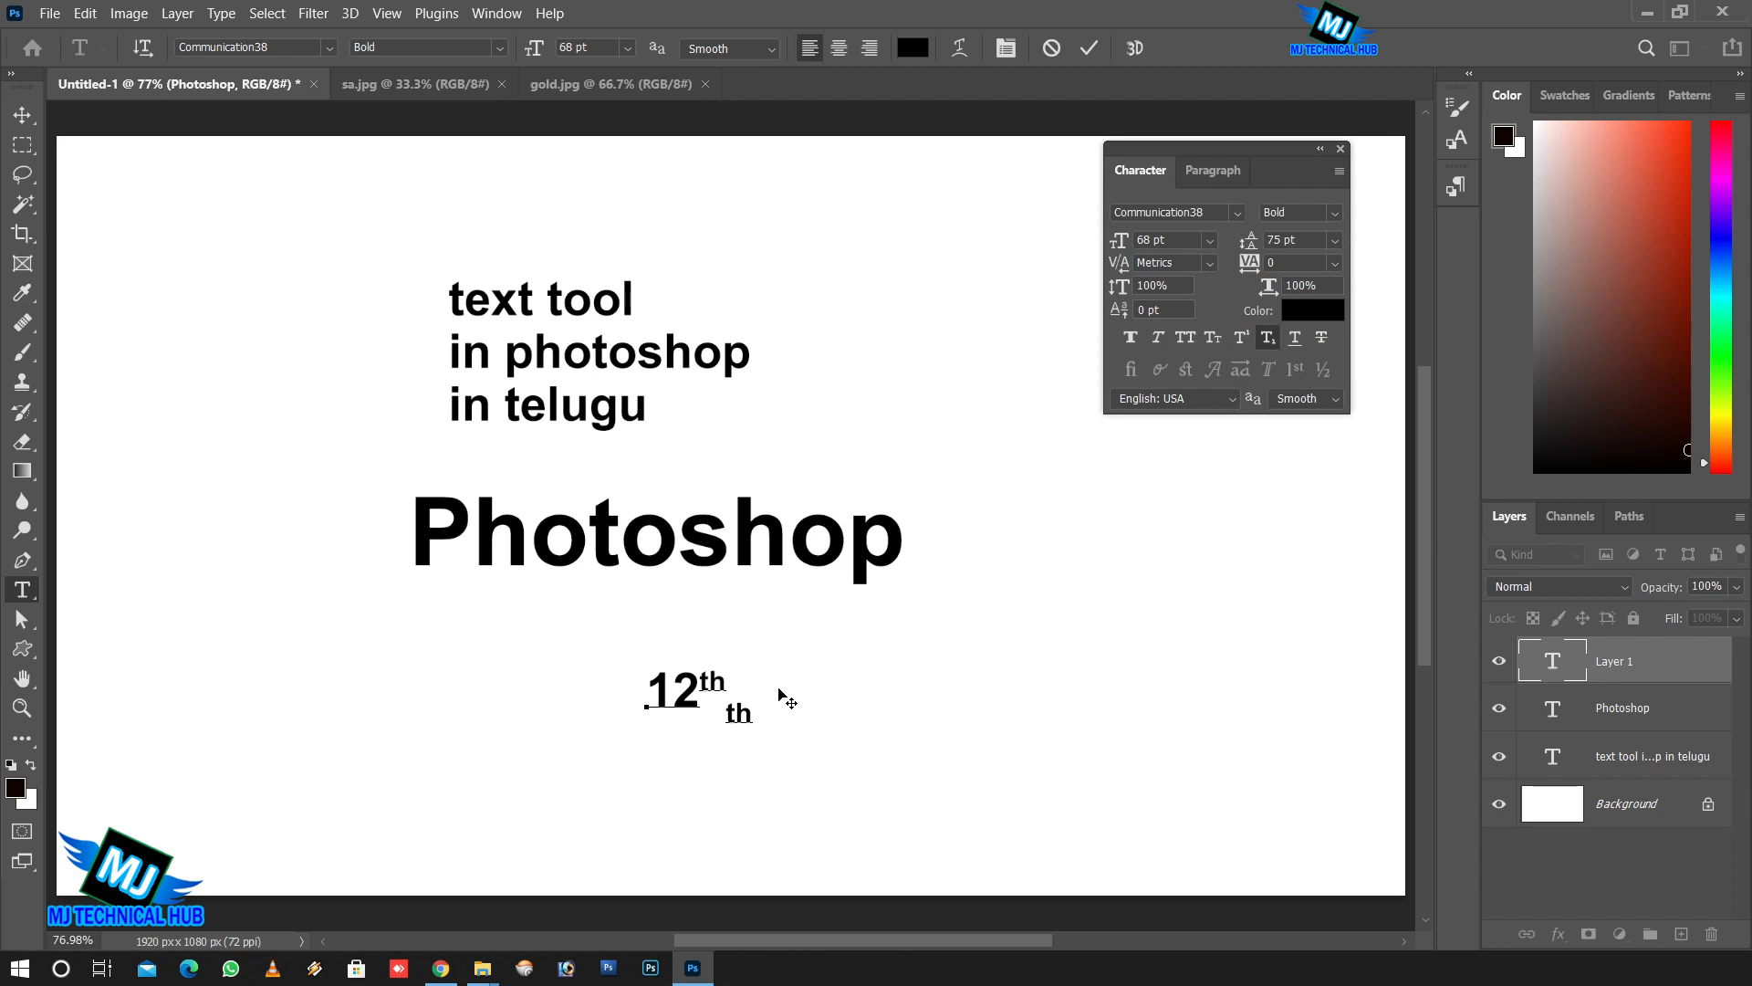
pyautogui.click(1089, 47)
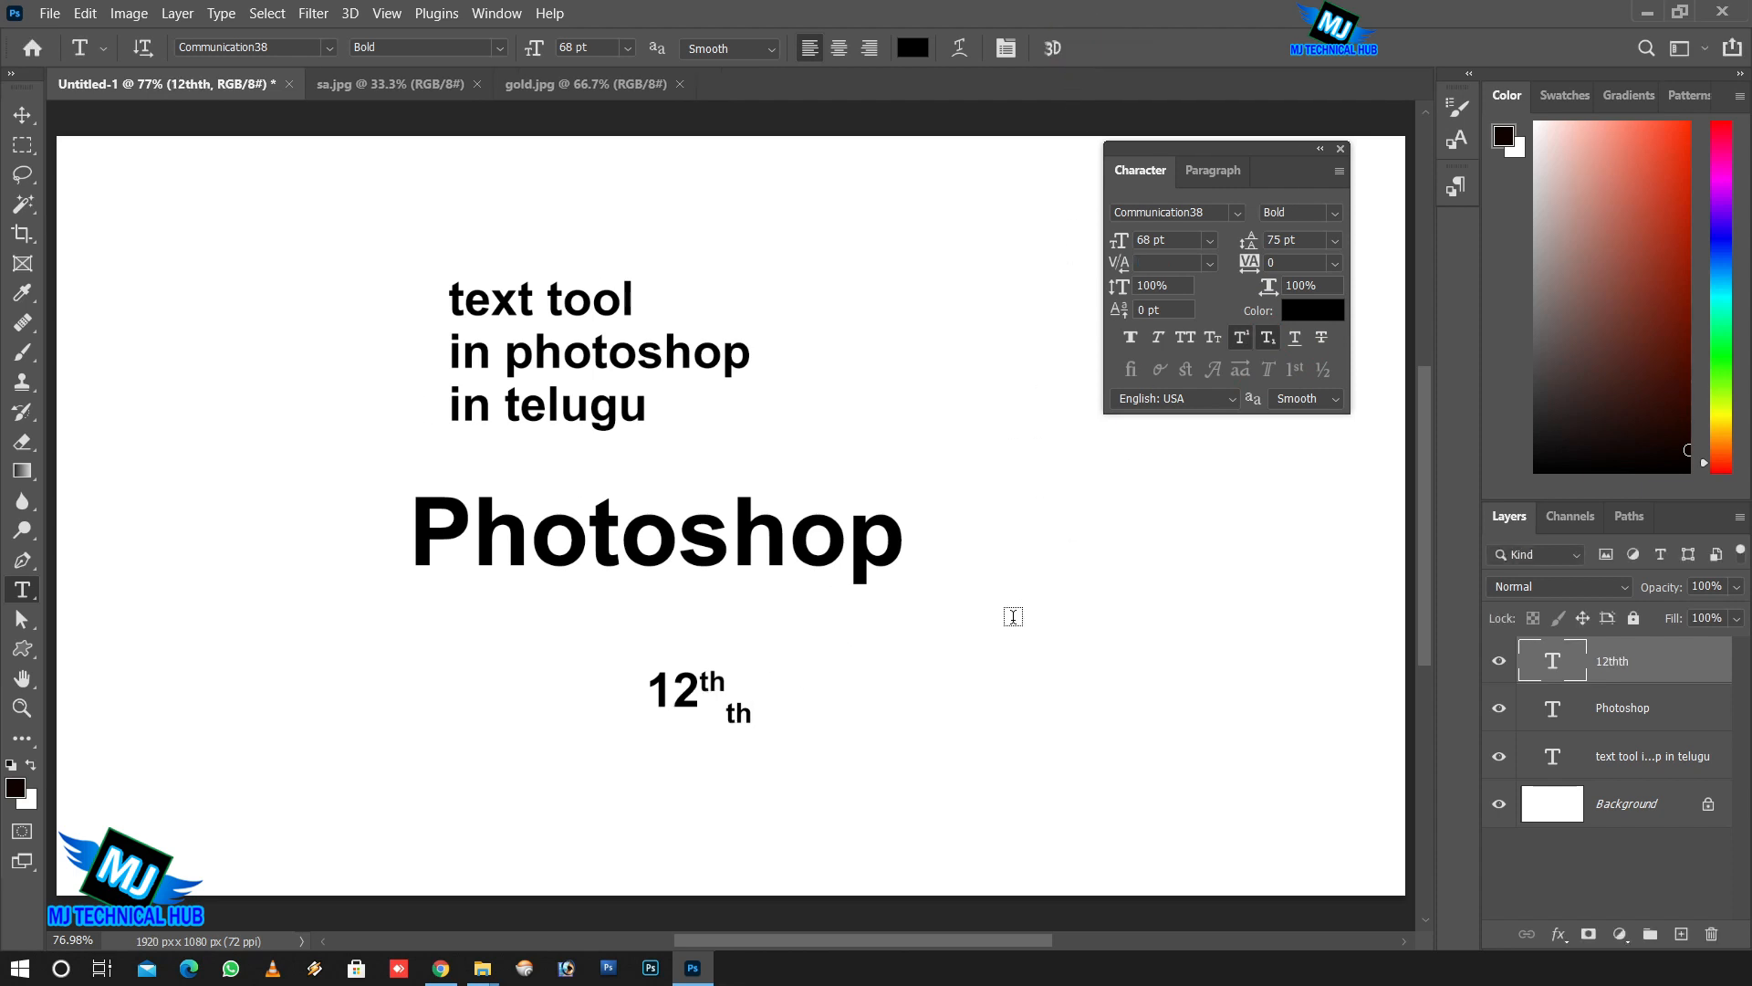
pyautogui.press('Delete')
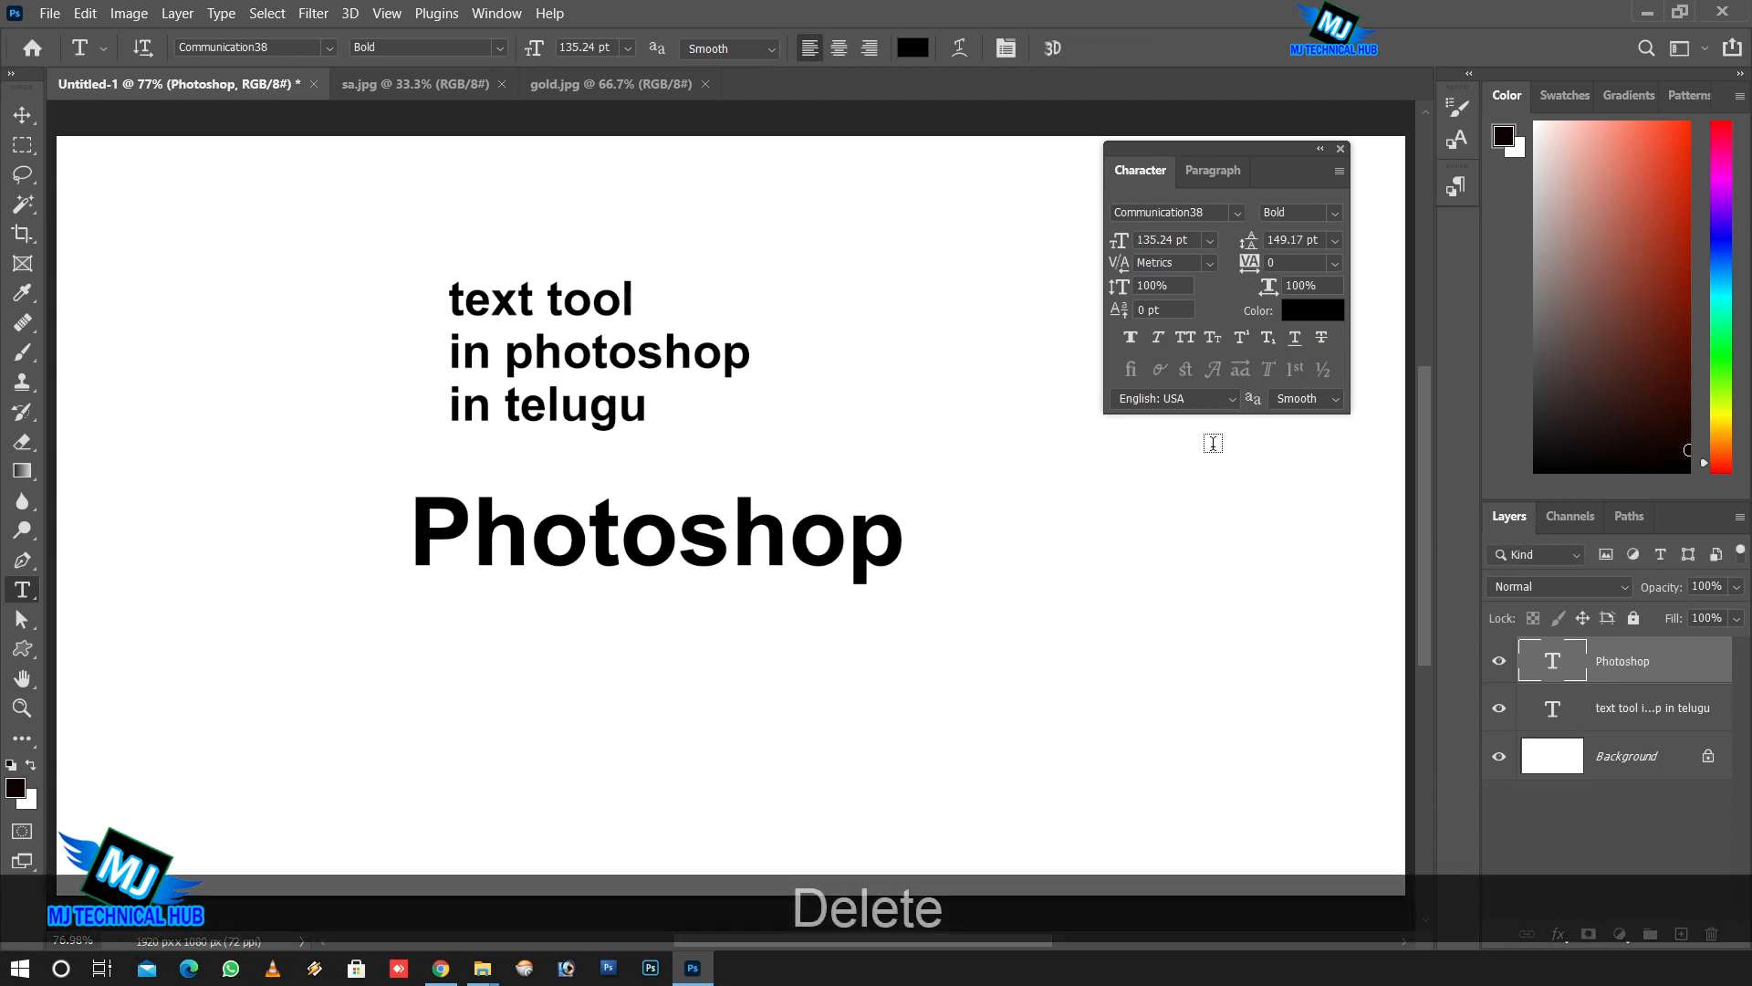
# Try Underline on "Photoshop" and on only "shop", and Strikethrough on the whole word, undoing each change.
pyautogui.click(1295, 337)
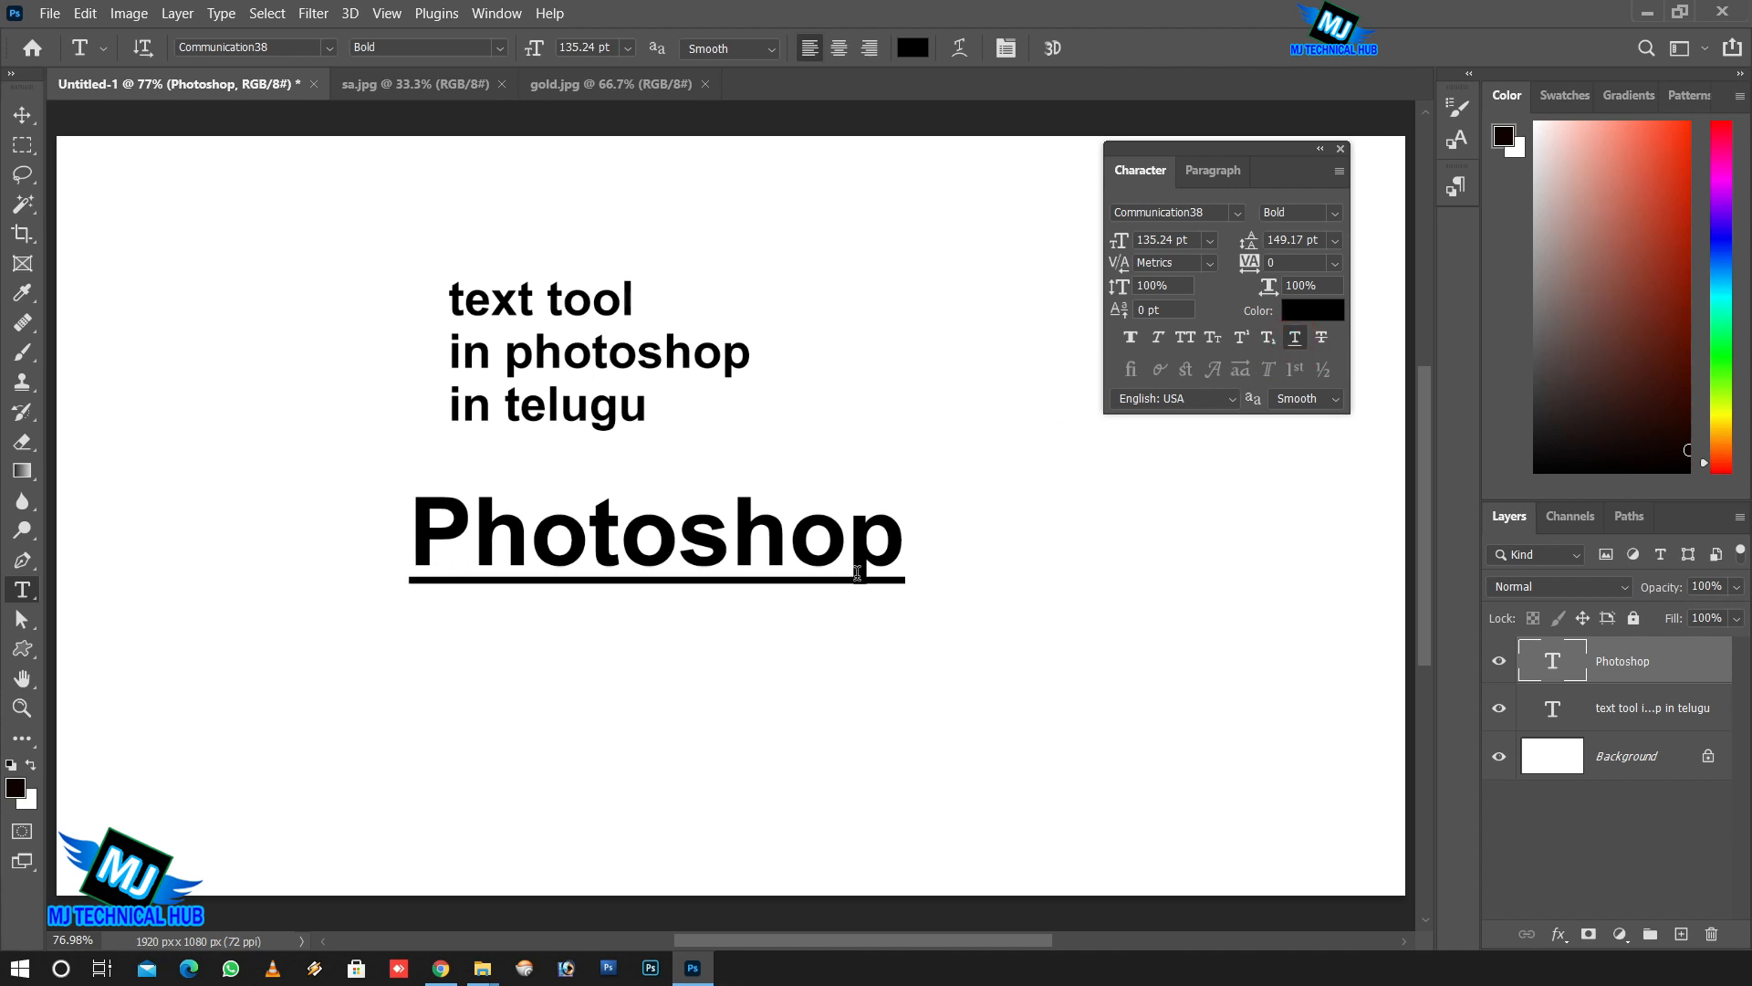
pyautogui.hotkey('ctrl', 'z')
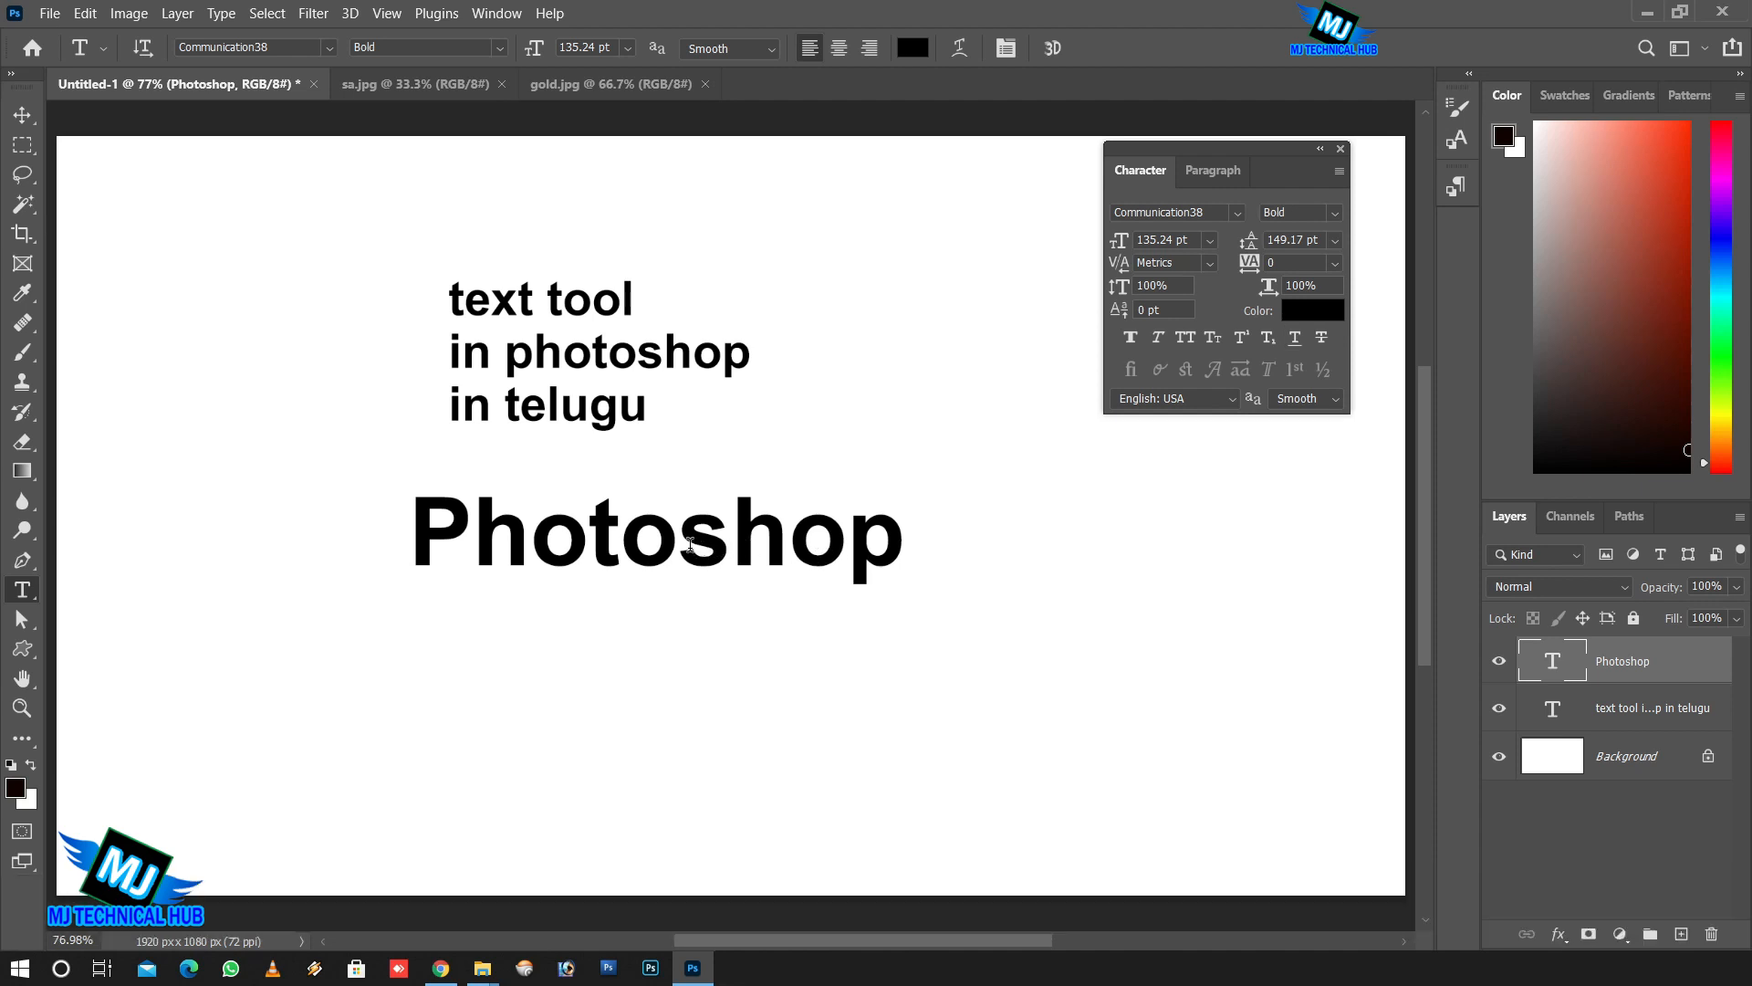
pyautogui.moveTo(689, 543); pyautogui.dragTo(913, 538)
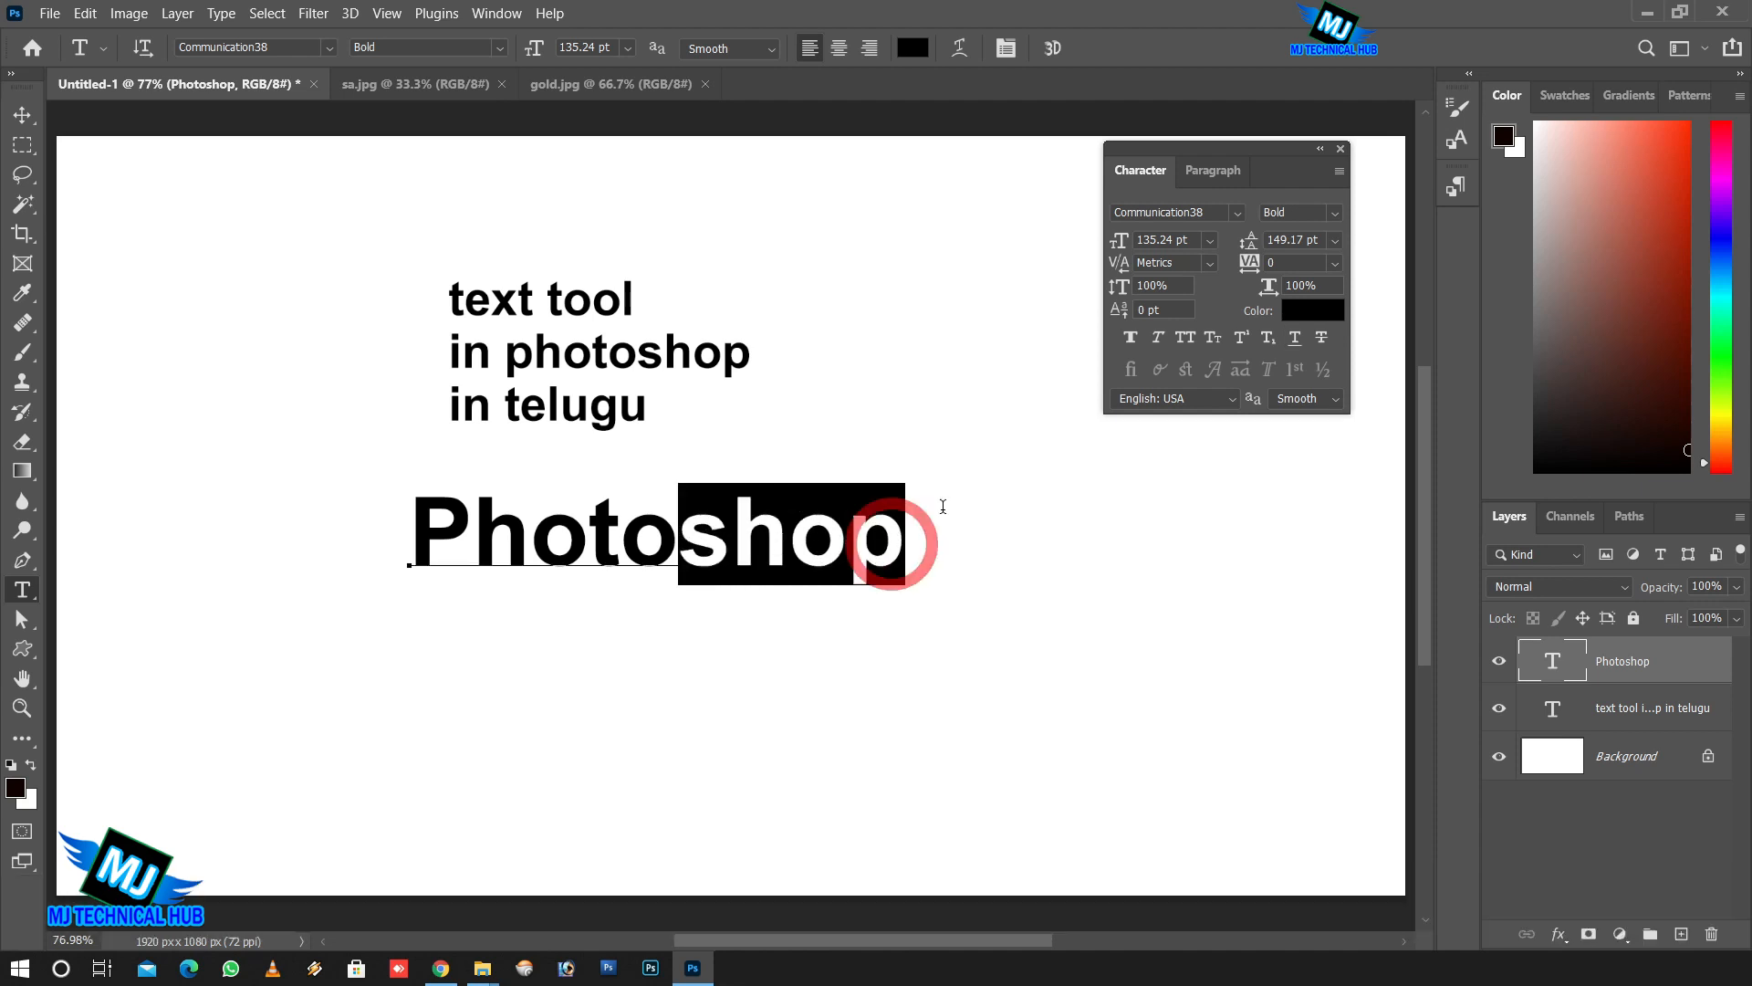
pyautogui.click(1300, 342)
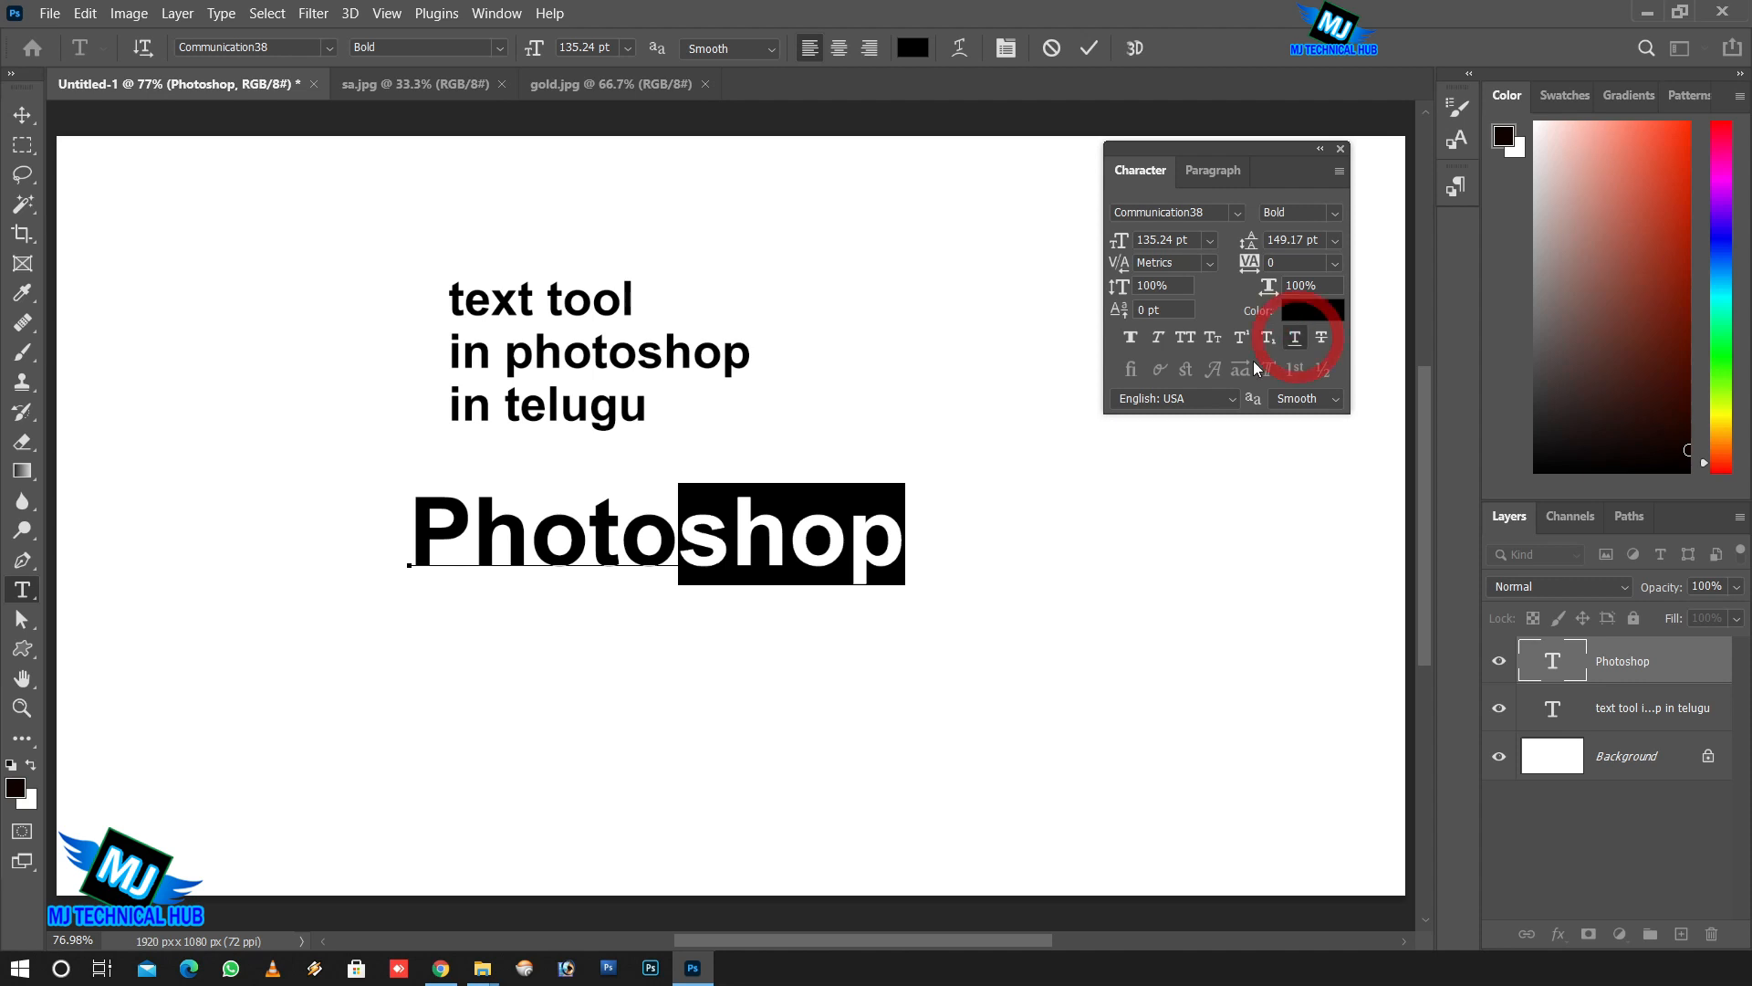
pyautogui.click(1091, 50)
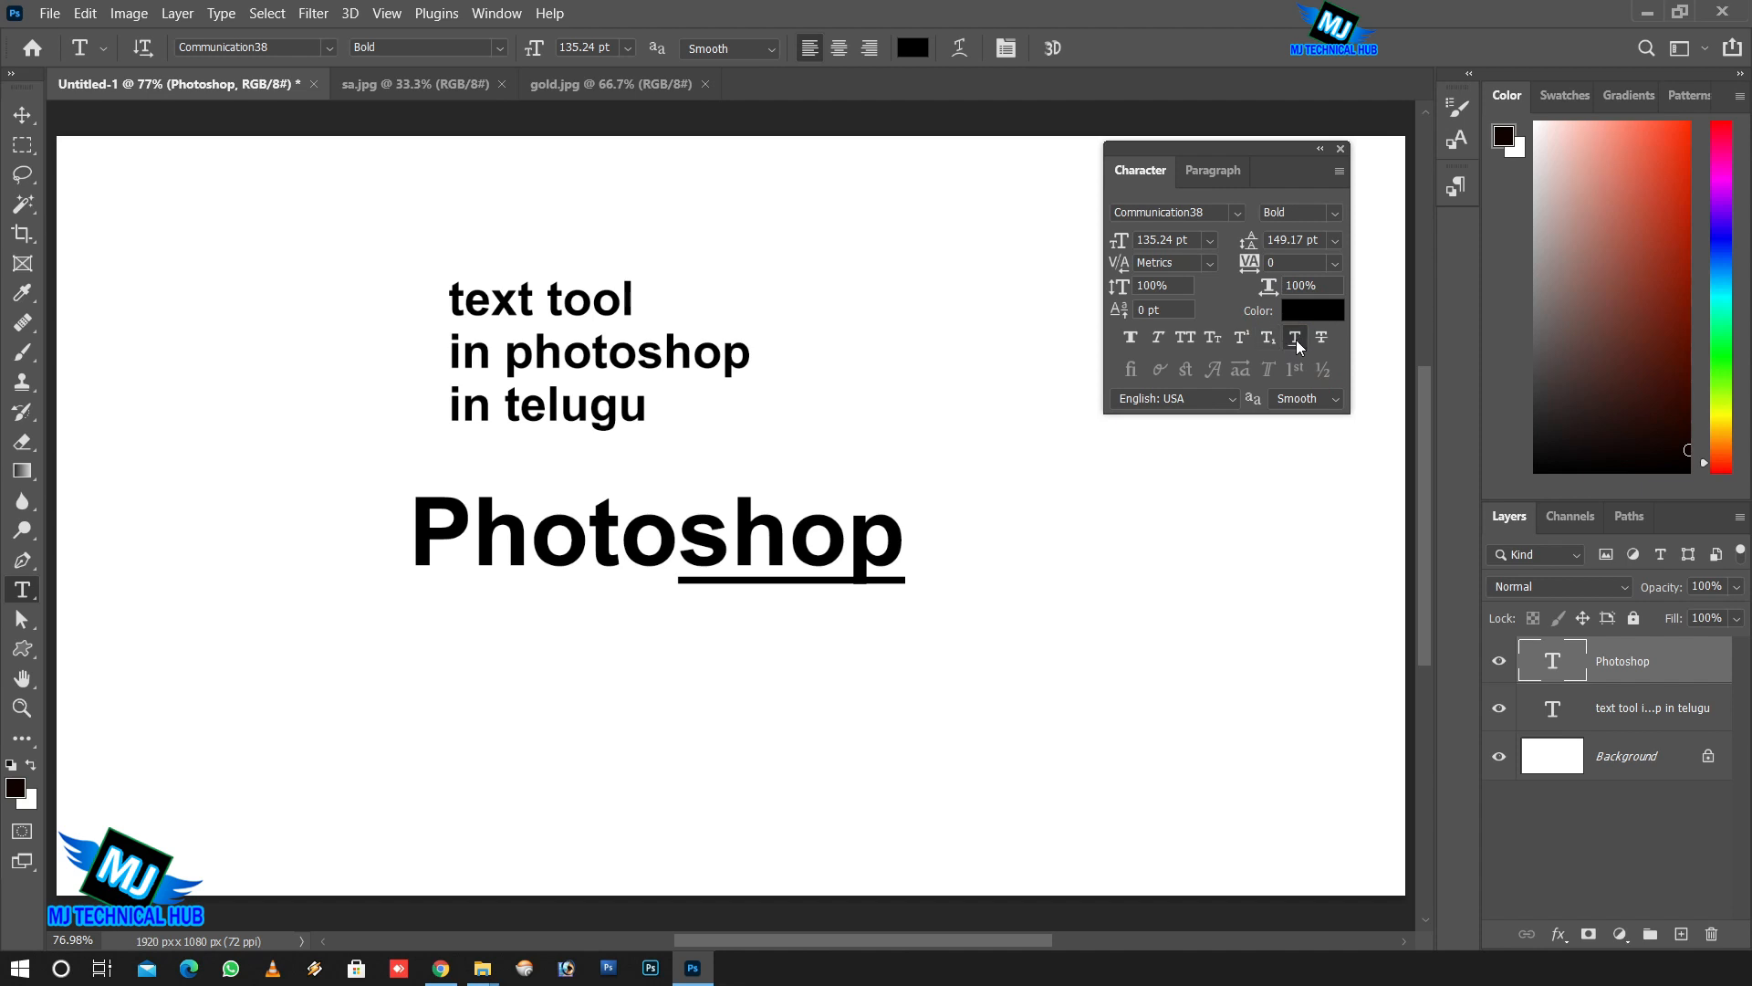
pyautogui.hotkey('ctrl', 'z')
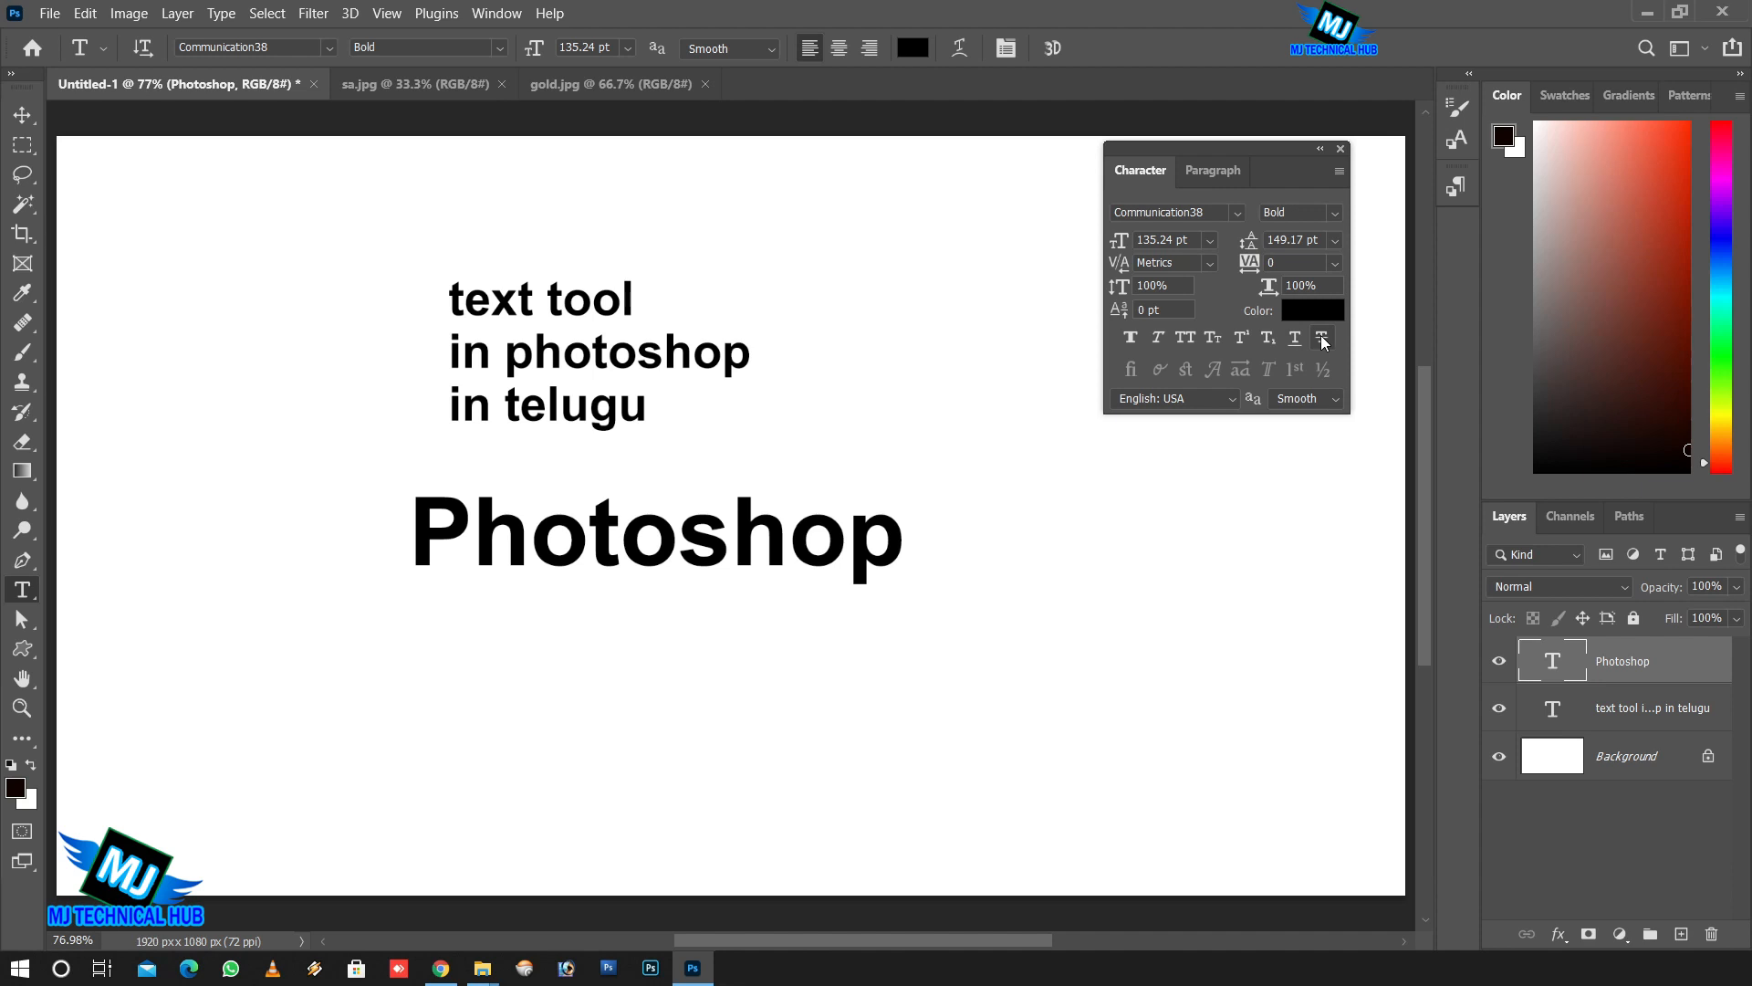
pyautogui.click(1322, 342)
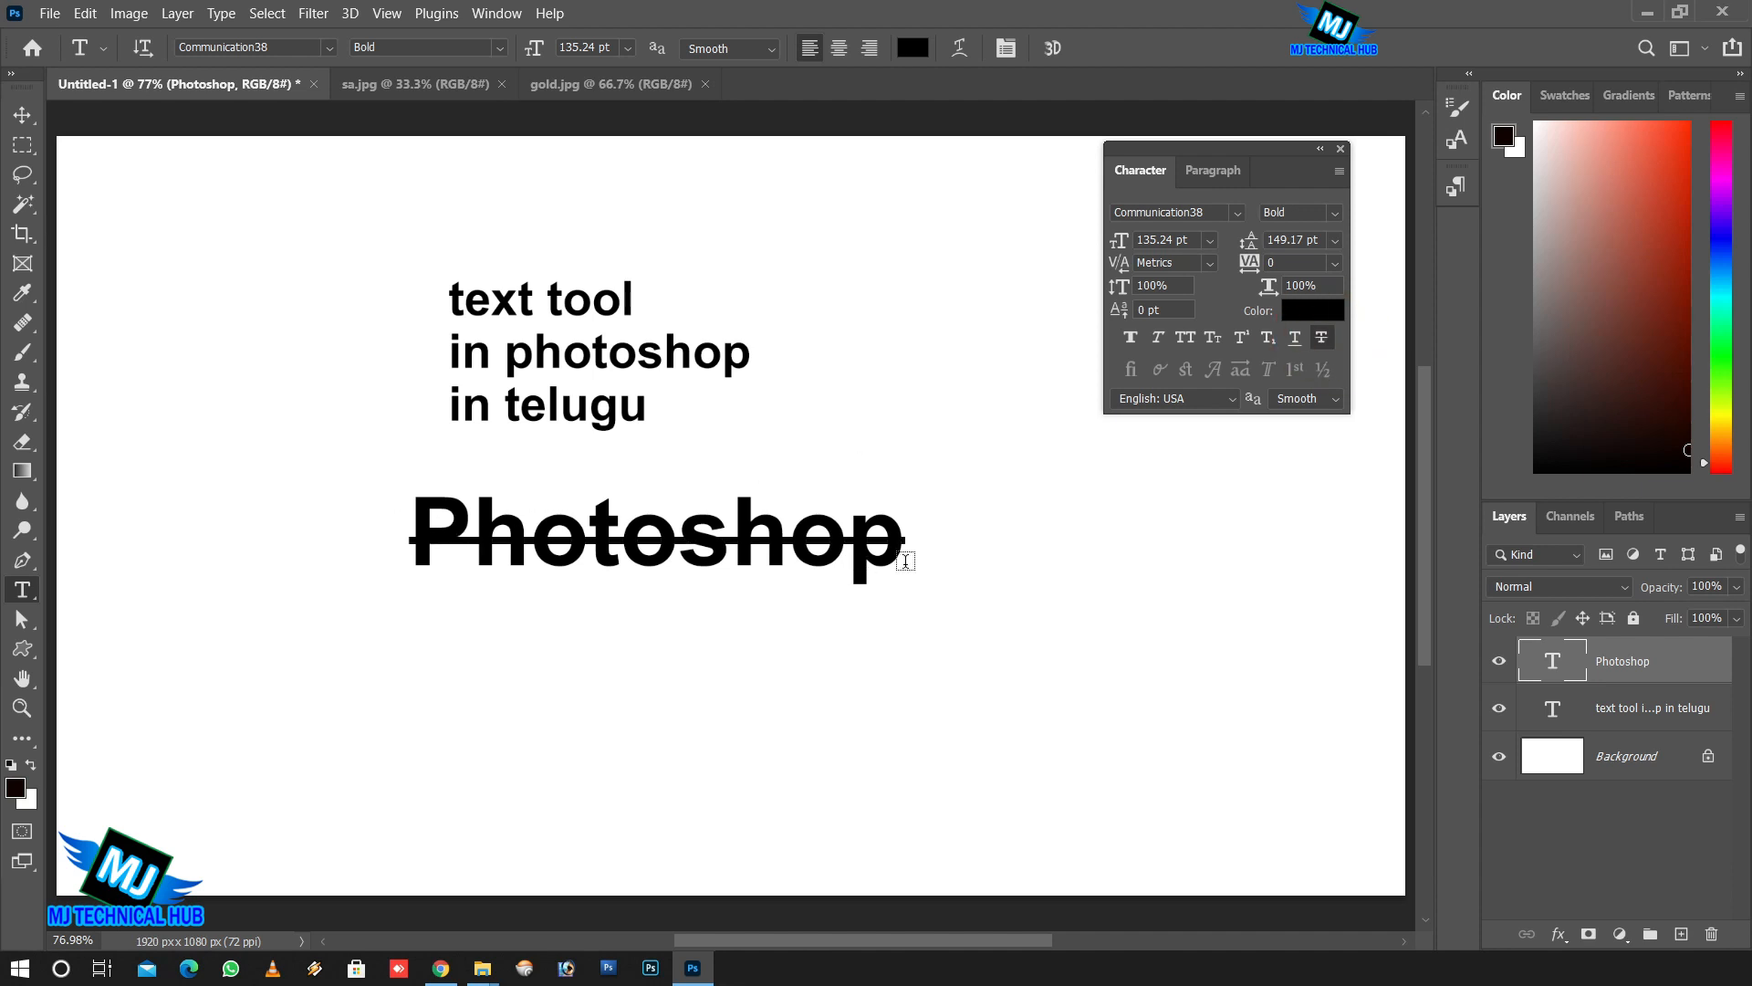
pyautogui.hotkey('ctrl', 'z')
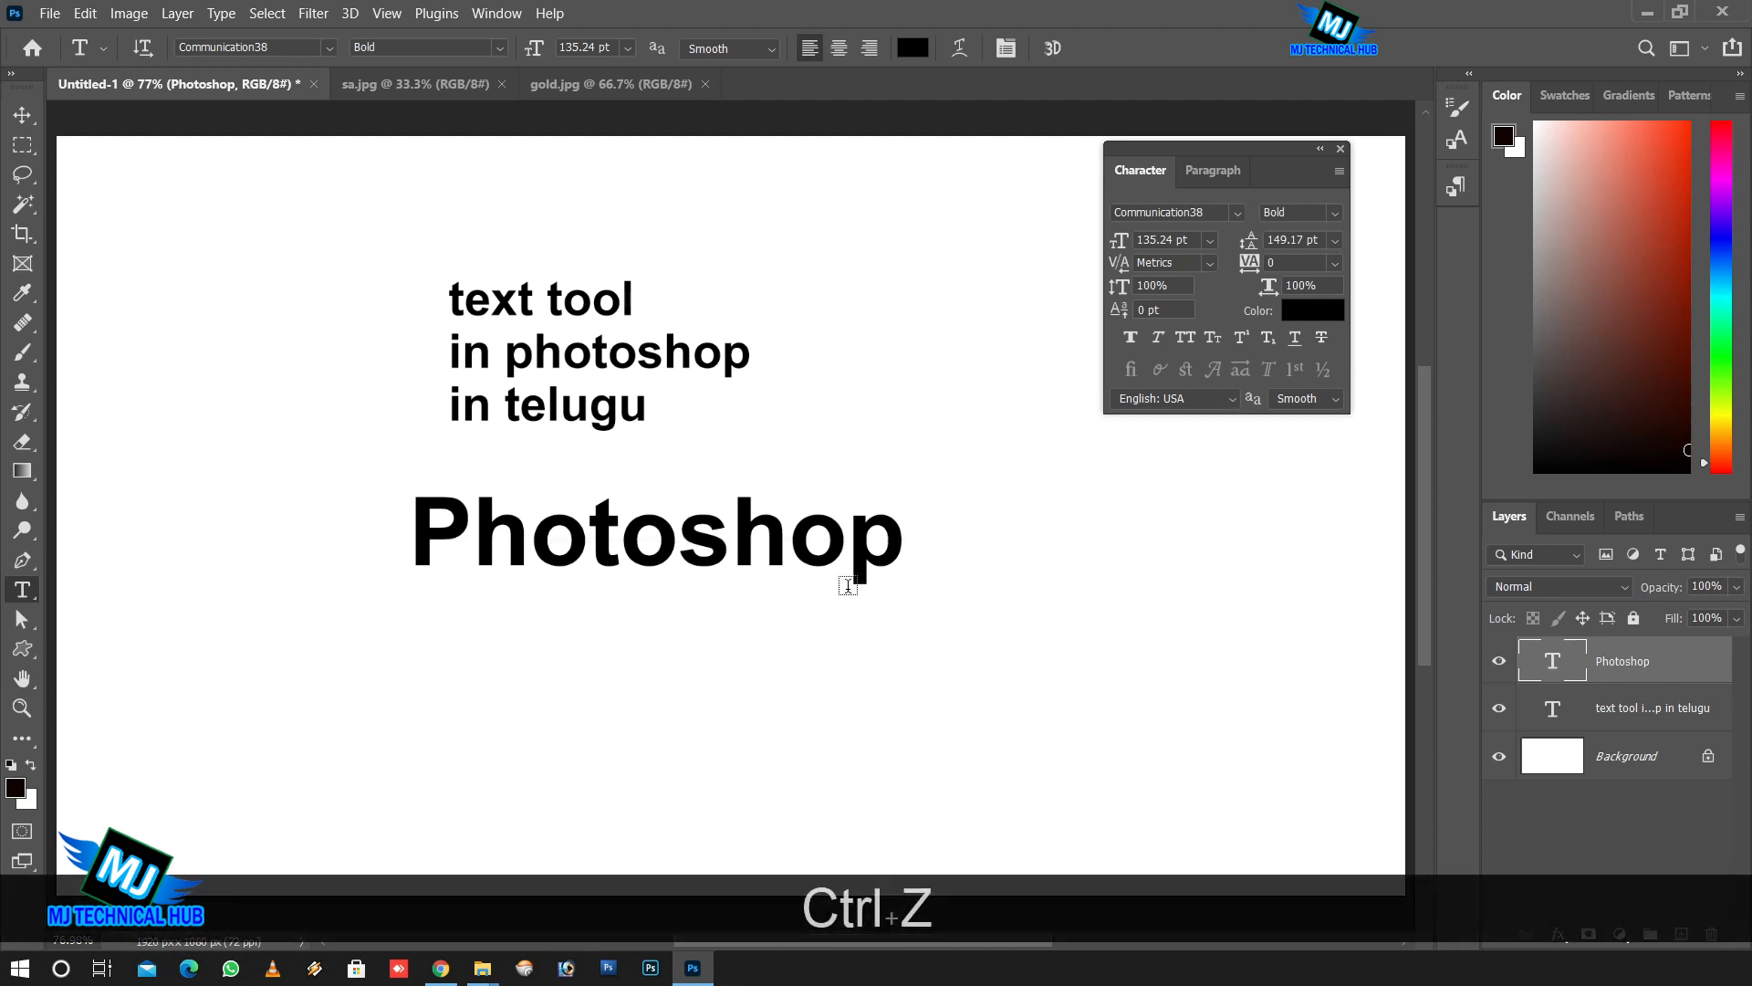
# Add the text "250" below "Photoshop" and set its font size to 88 pt.
pyautogui.click(600, 669)
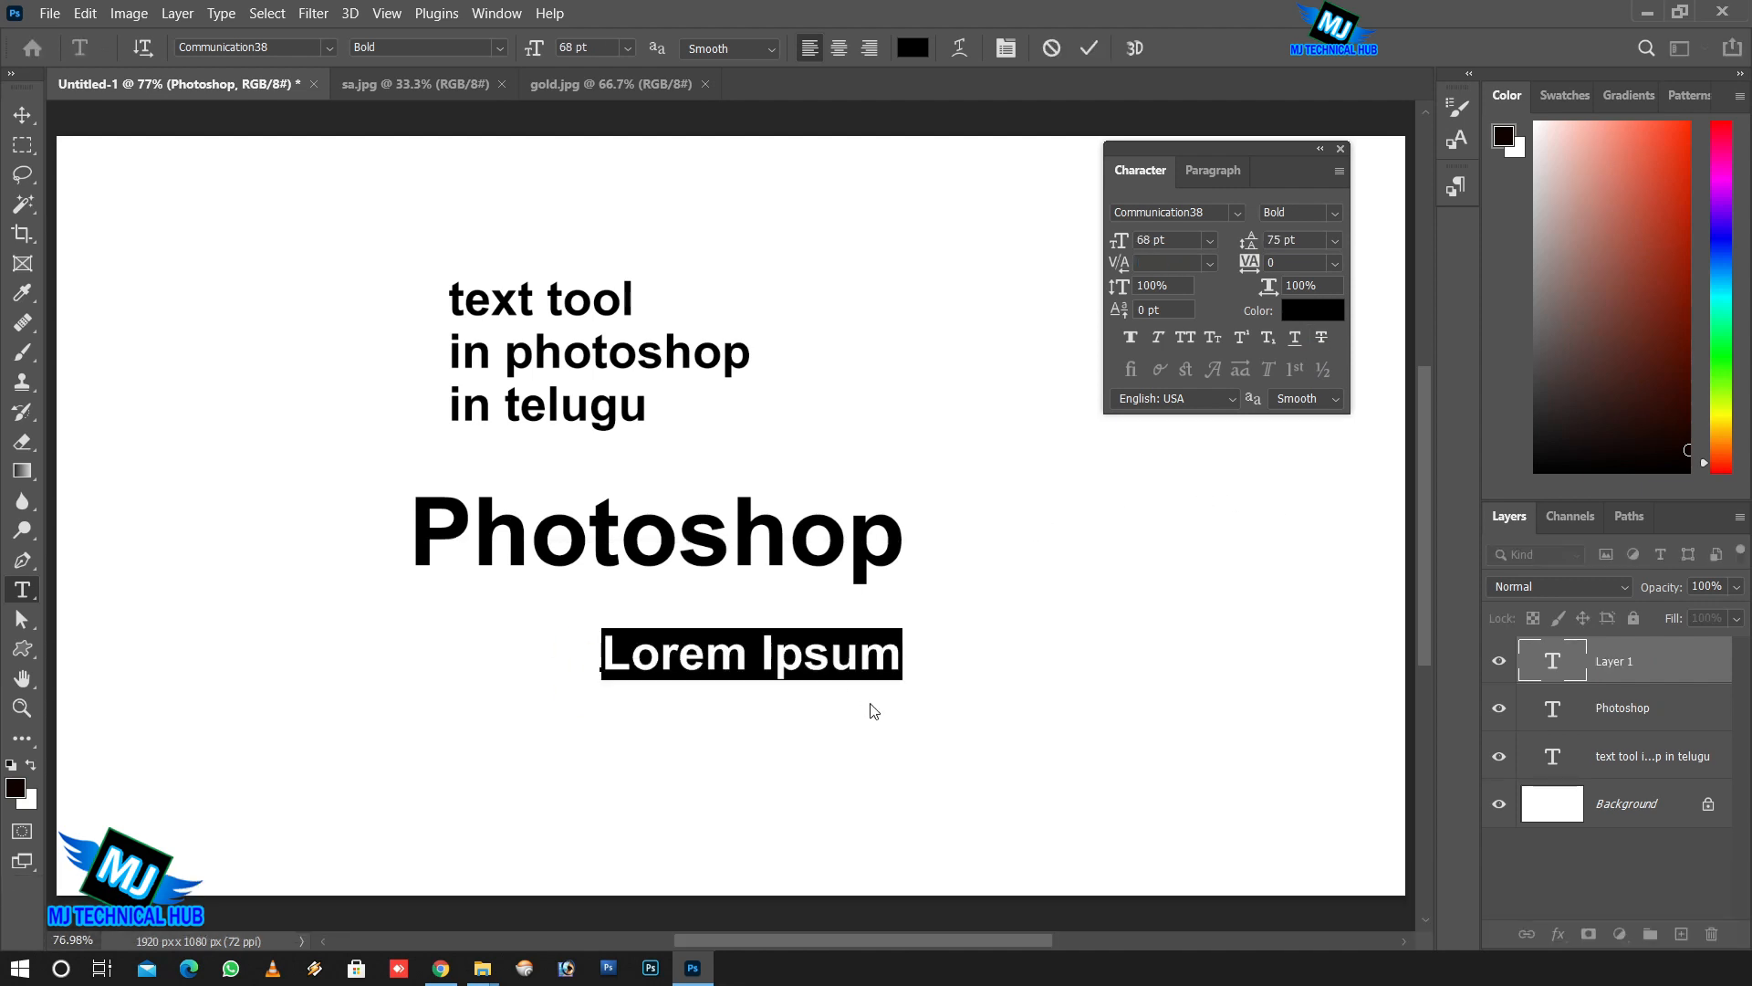
pyautogui.write('250')
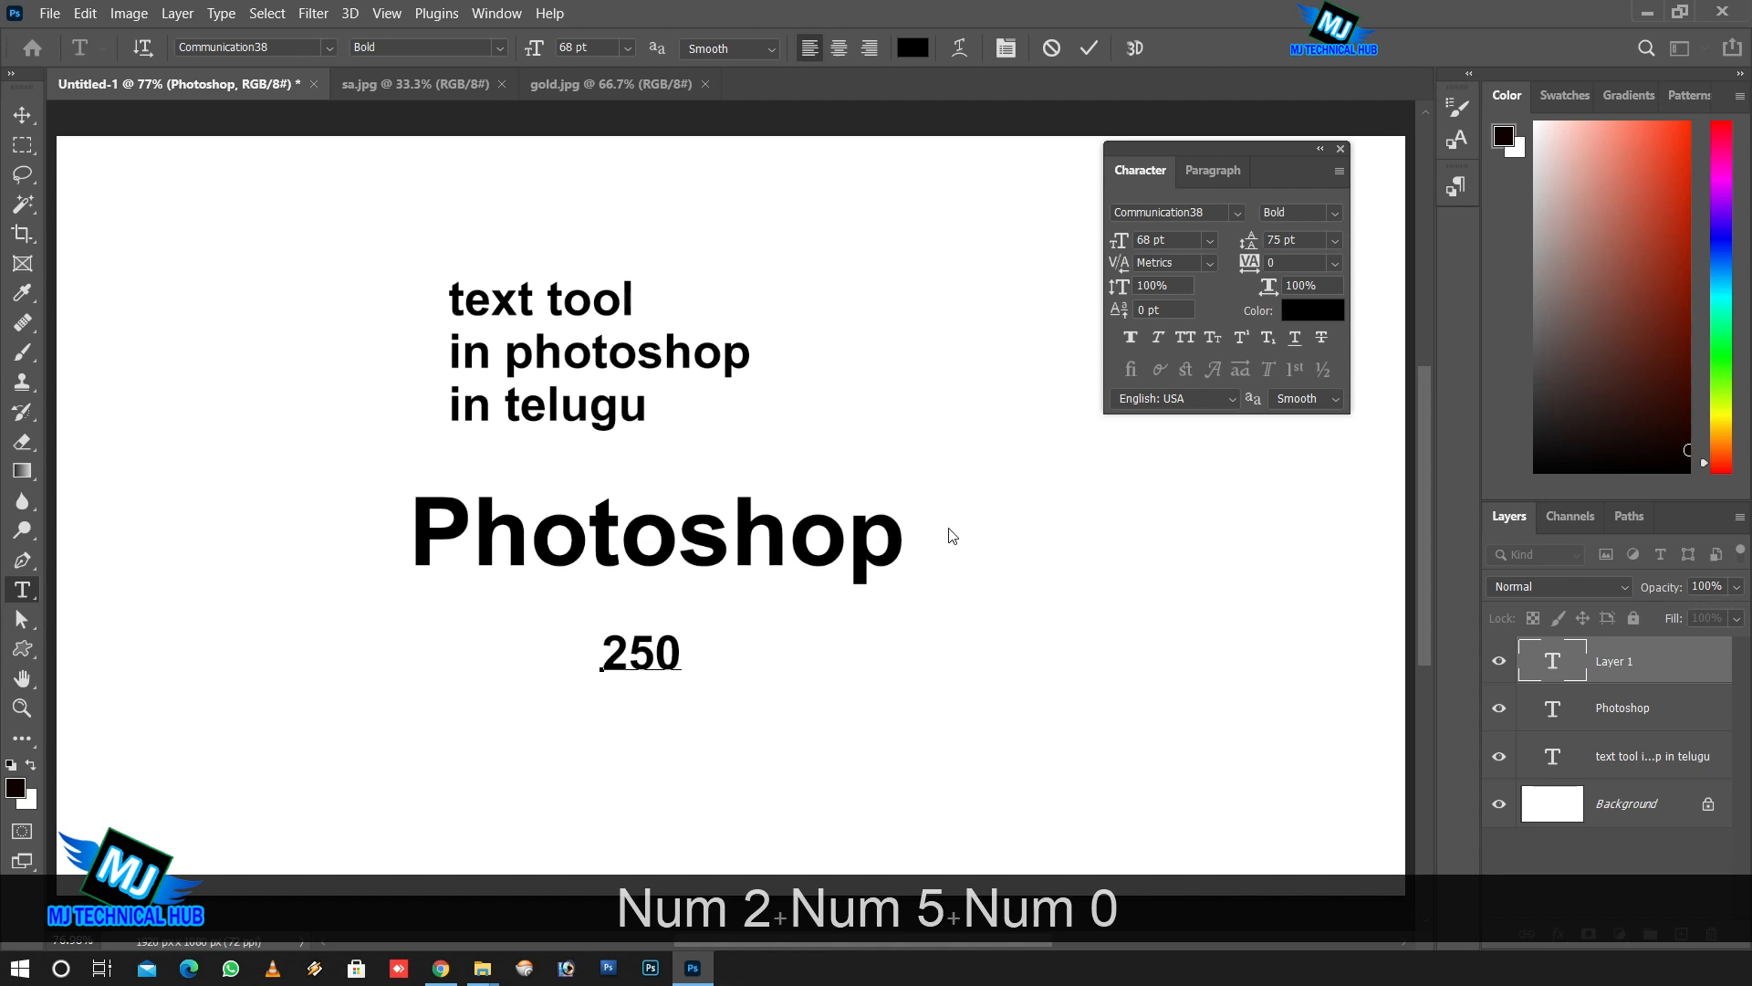
pyautogui.moveTo(1125, 233); pyautogui.dragTo(1145, 243)
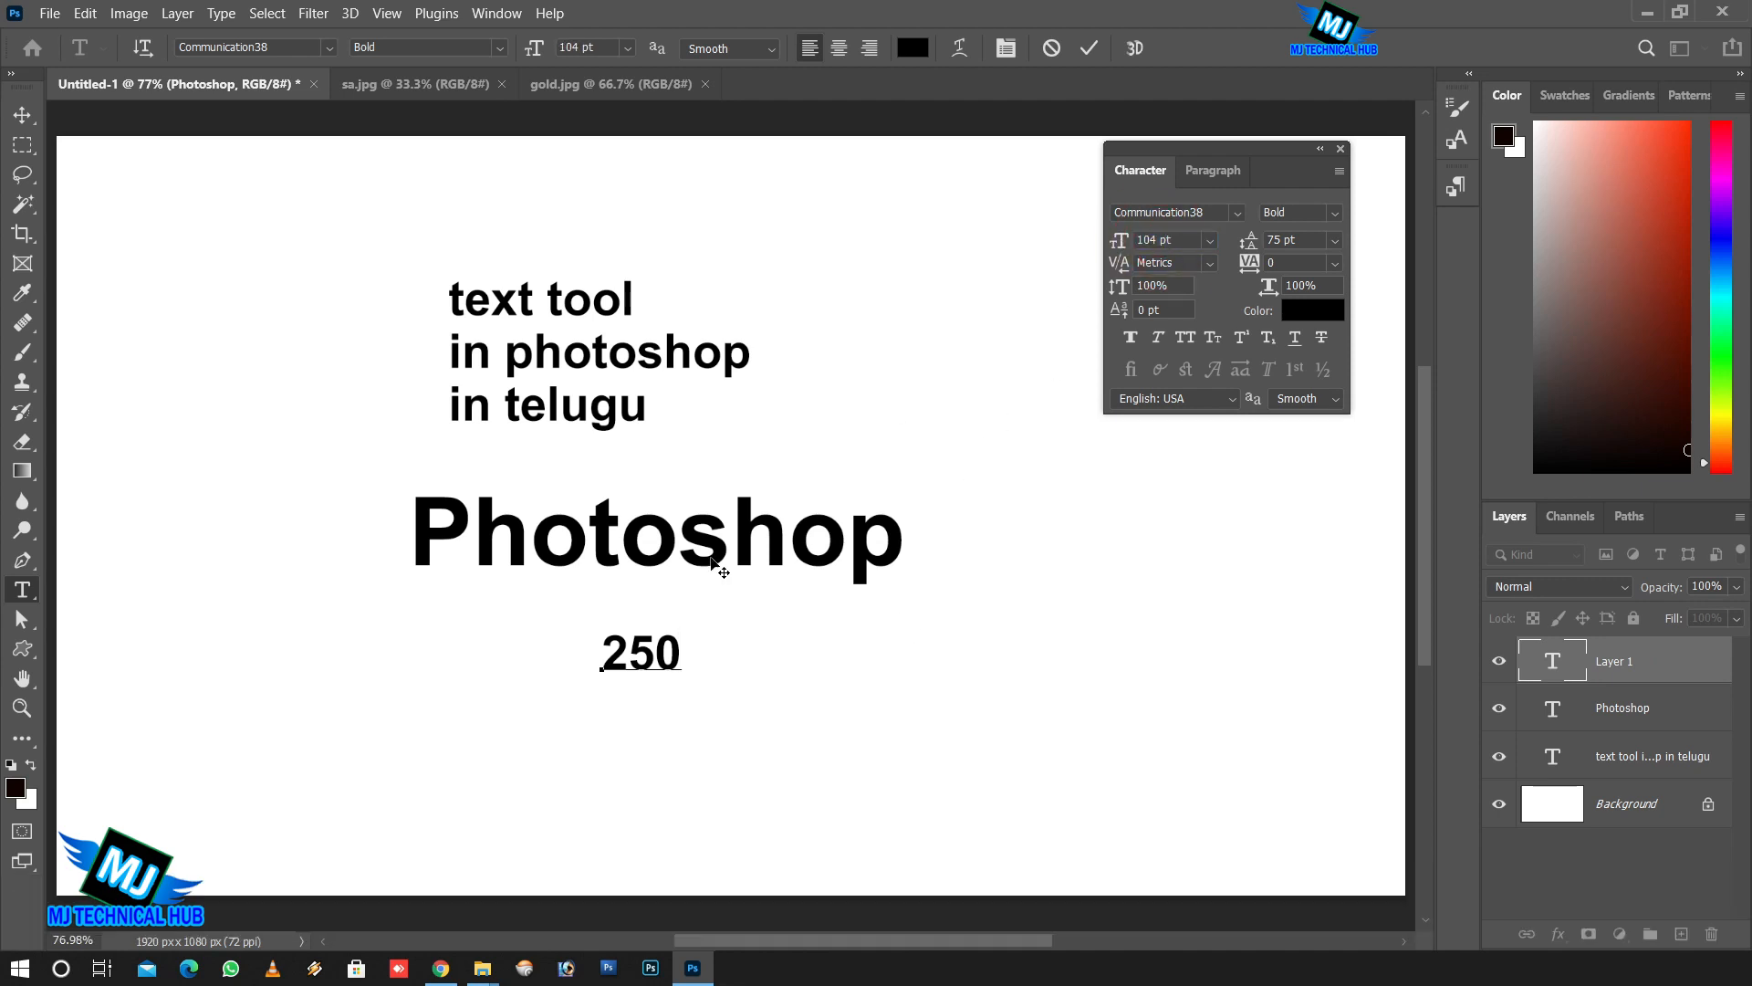
pyautogui.doubleClick(612, 651)
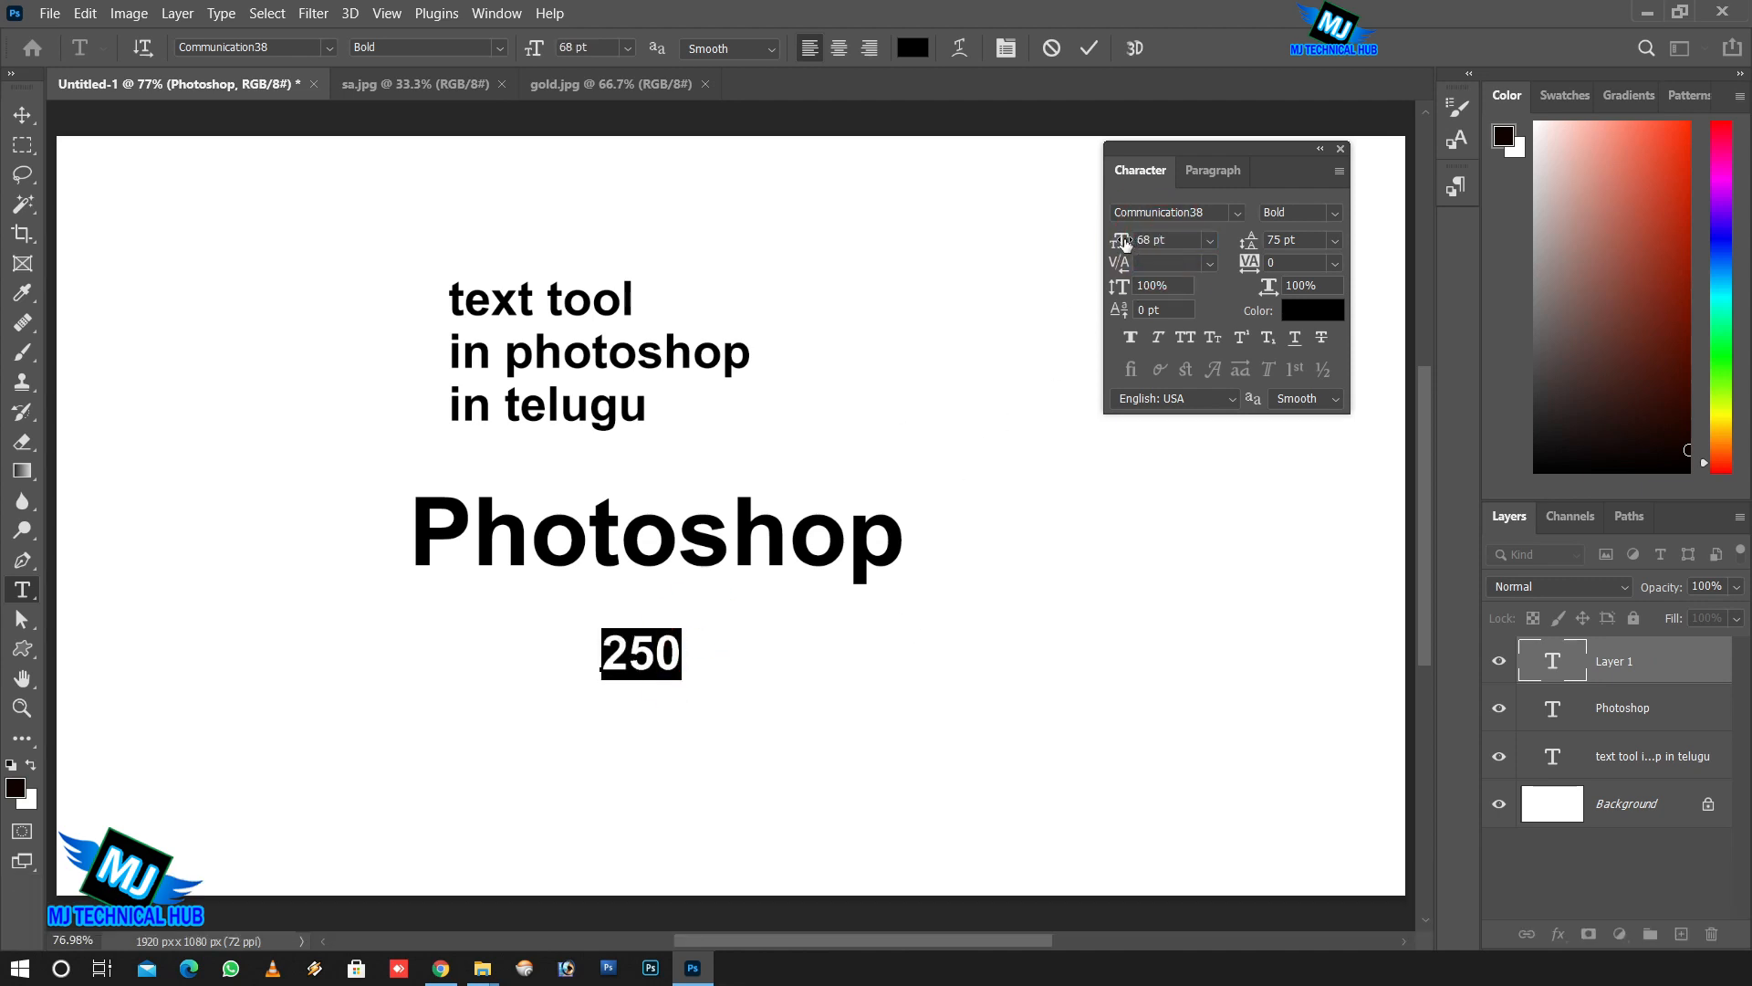
pyautogui.scroll(1, 1147, 245)
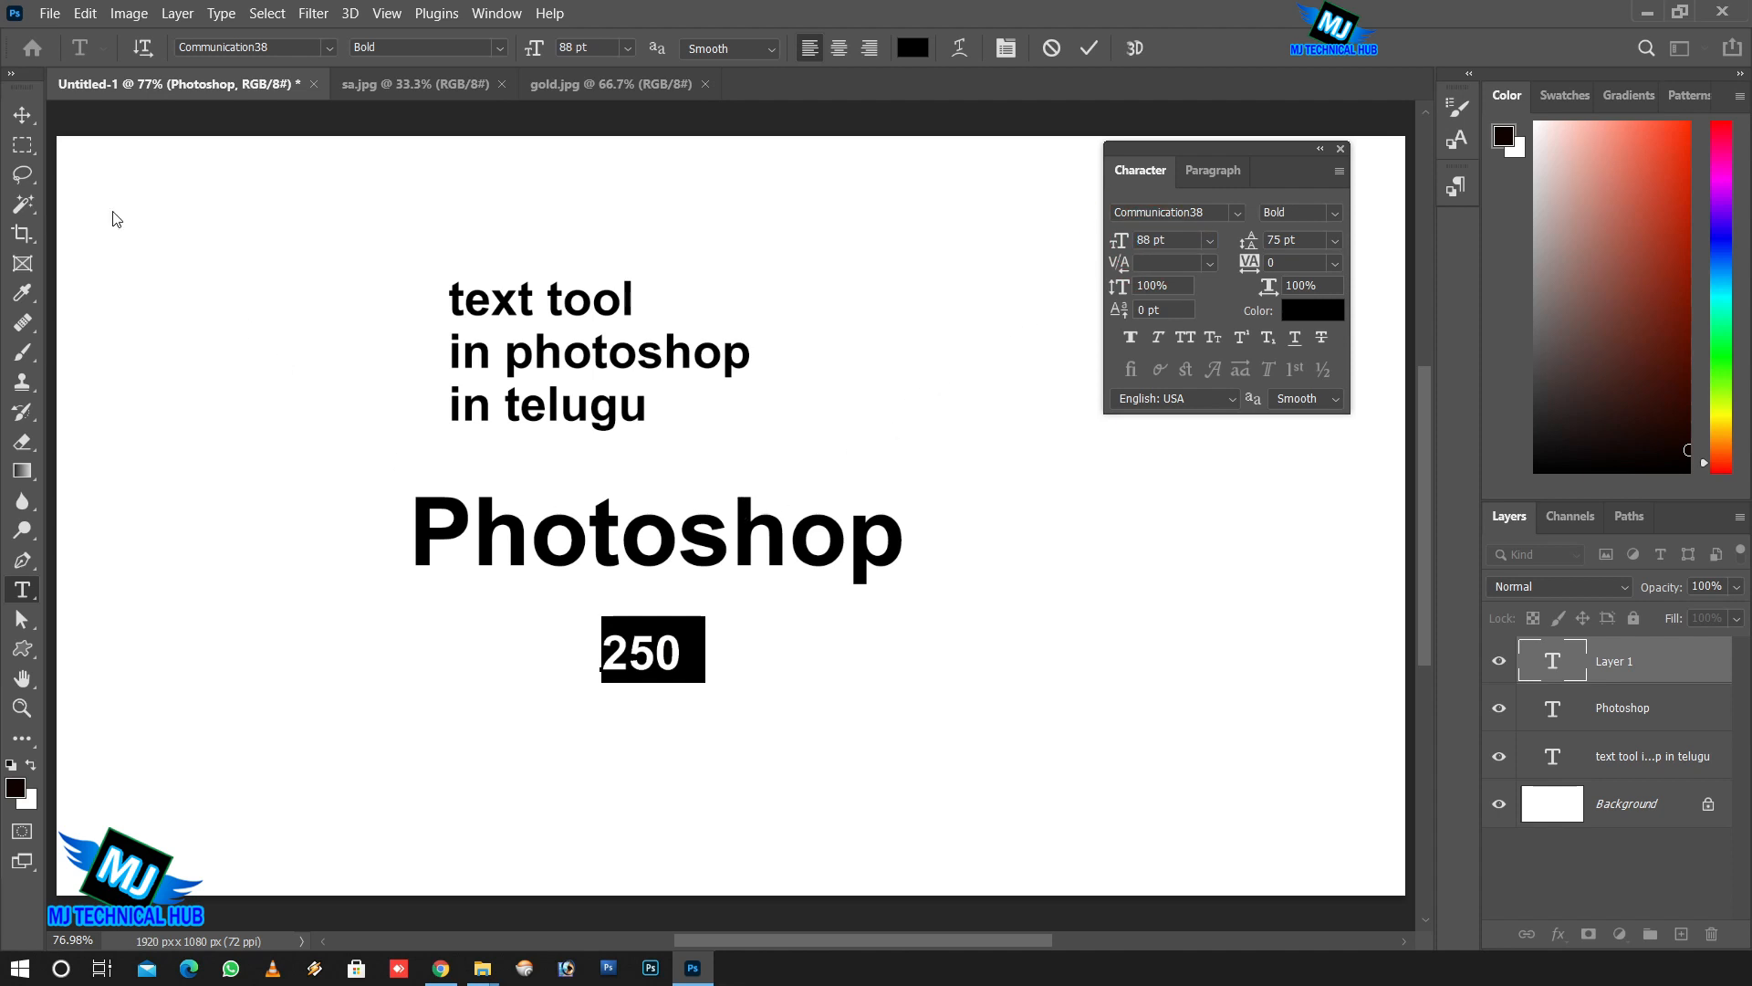
pyautogui.click(24, 120)
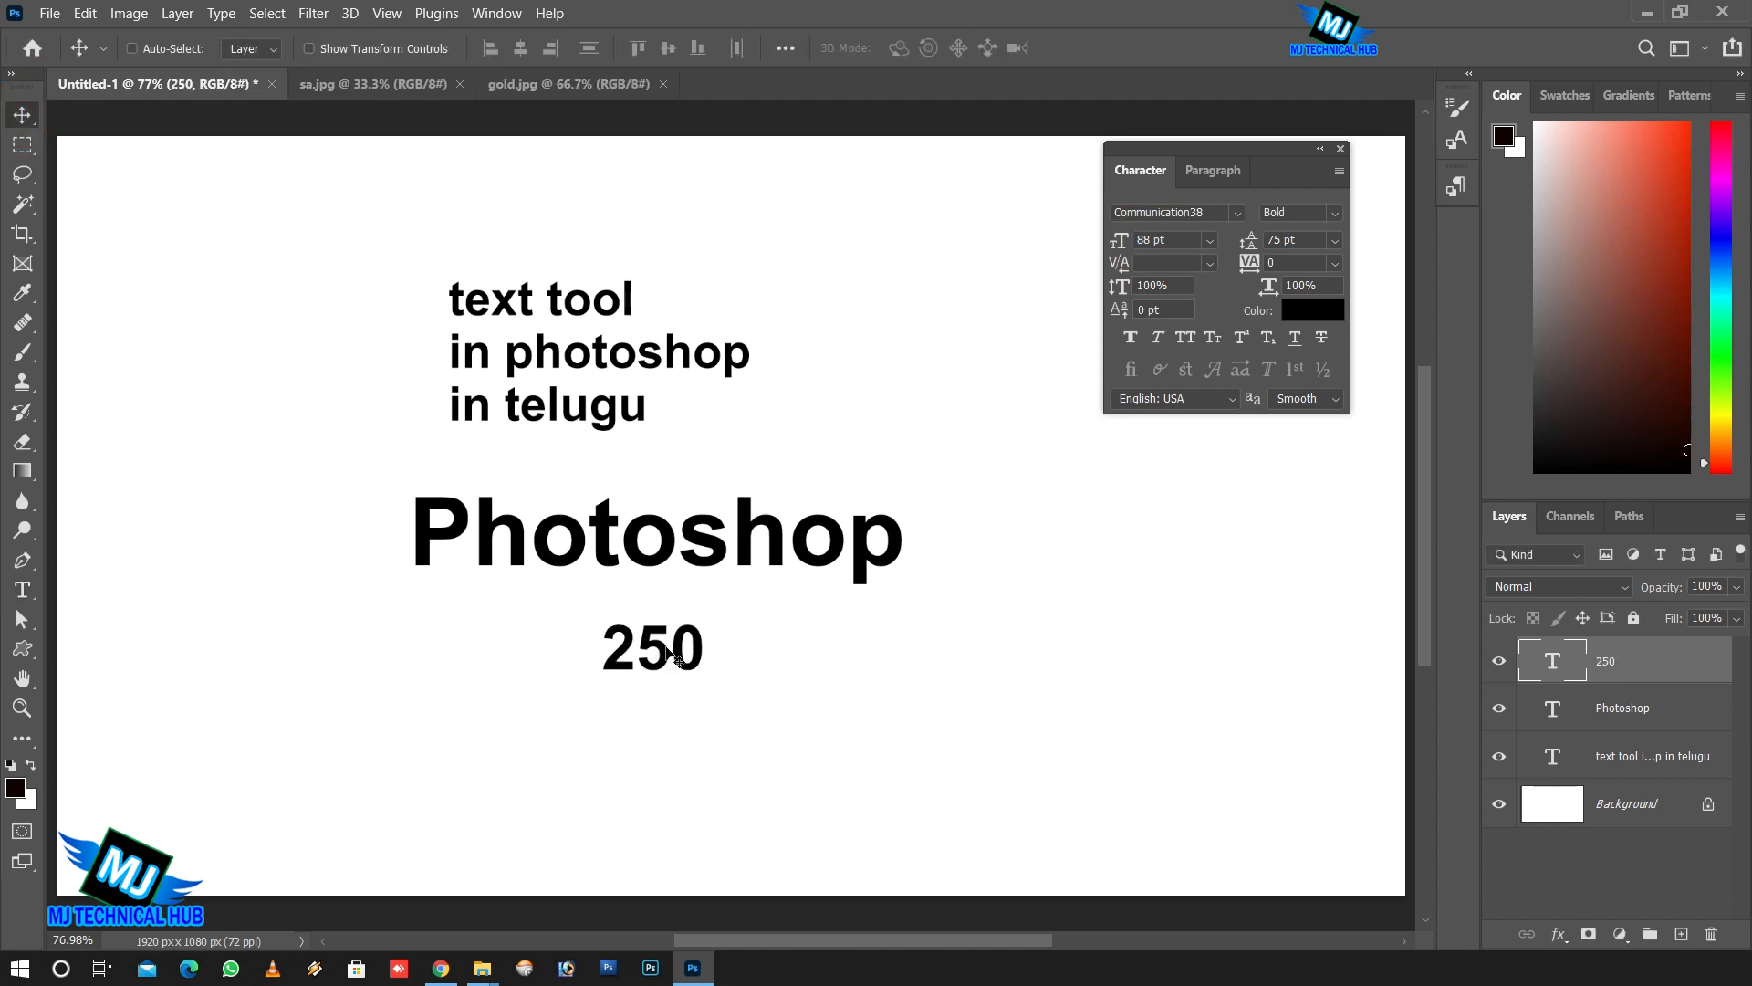
# Duplicate the "250" text to its right and change the copy's text to "200".
pyautogui.moveTo(674, 655); pyautogui.dragTo(840, 650)
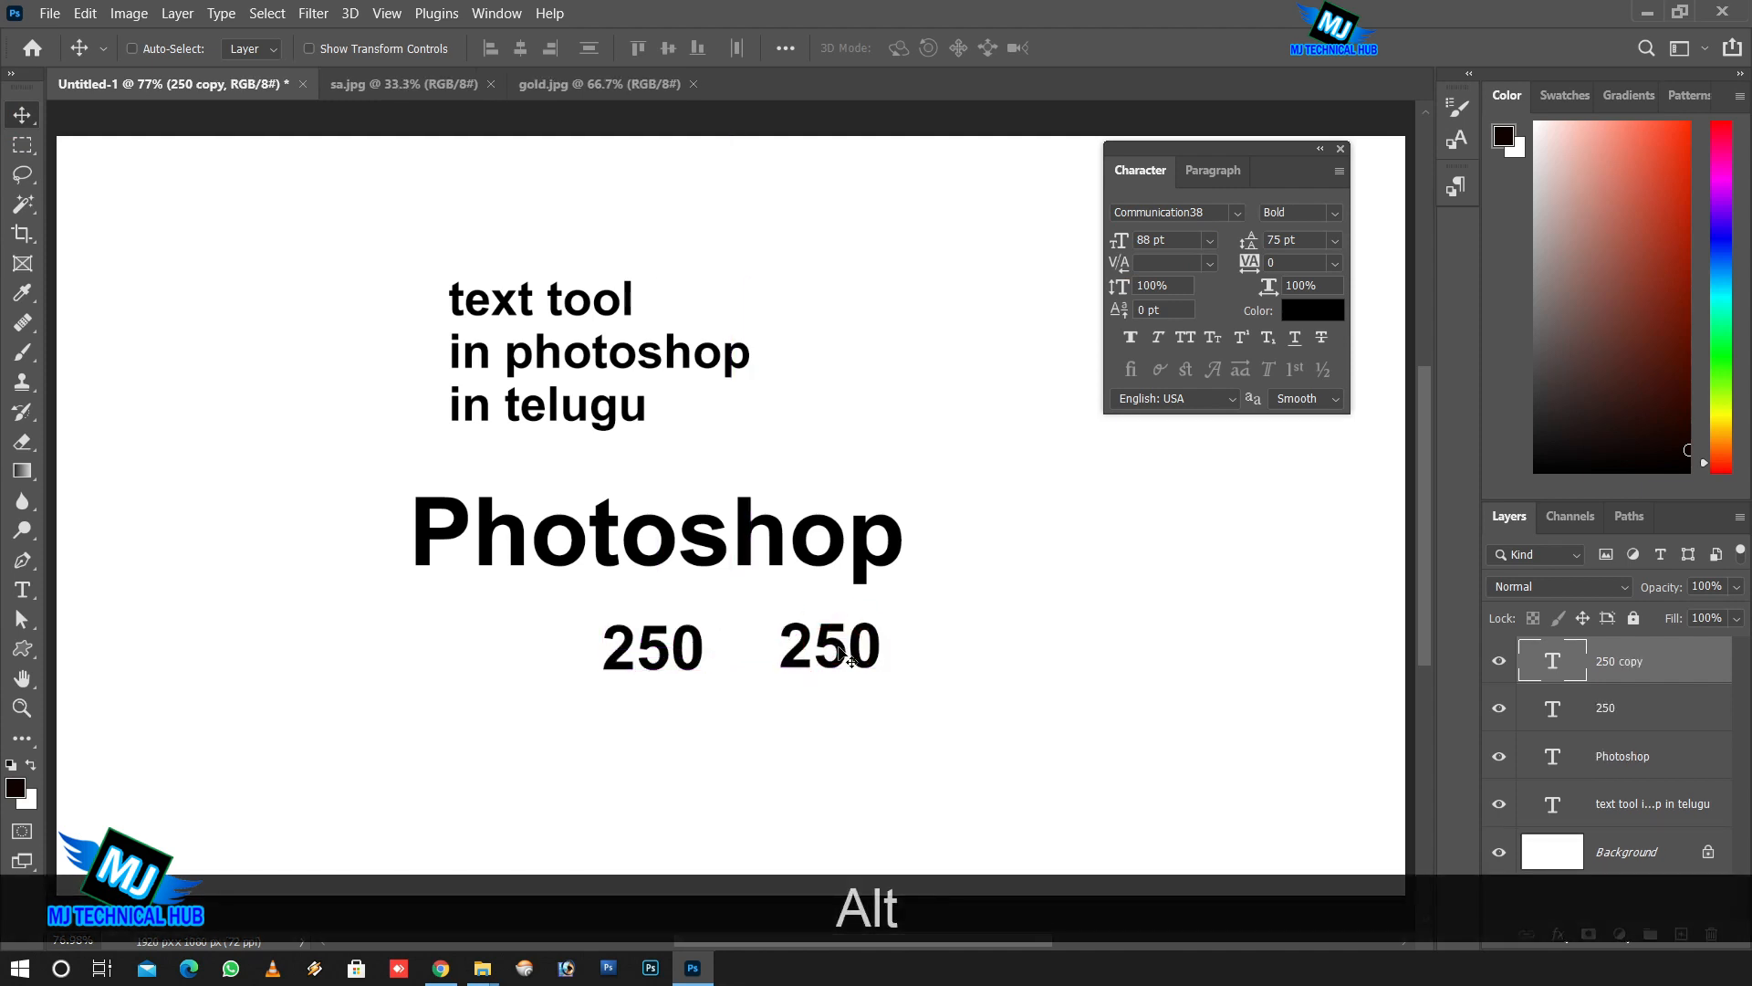
pyautogui.click(22, 589)
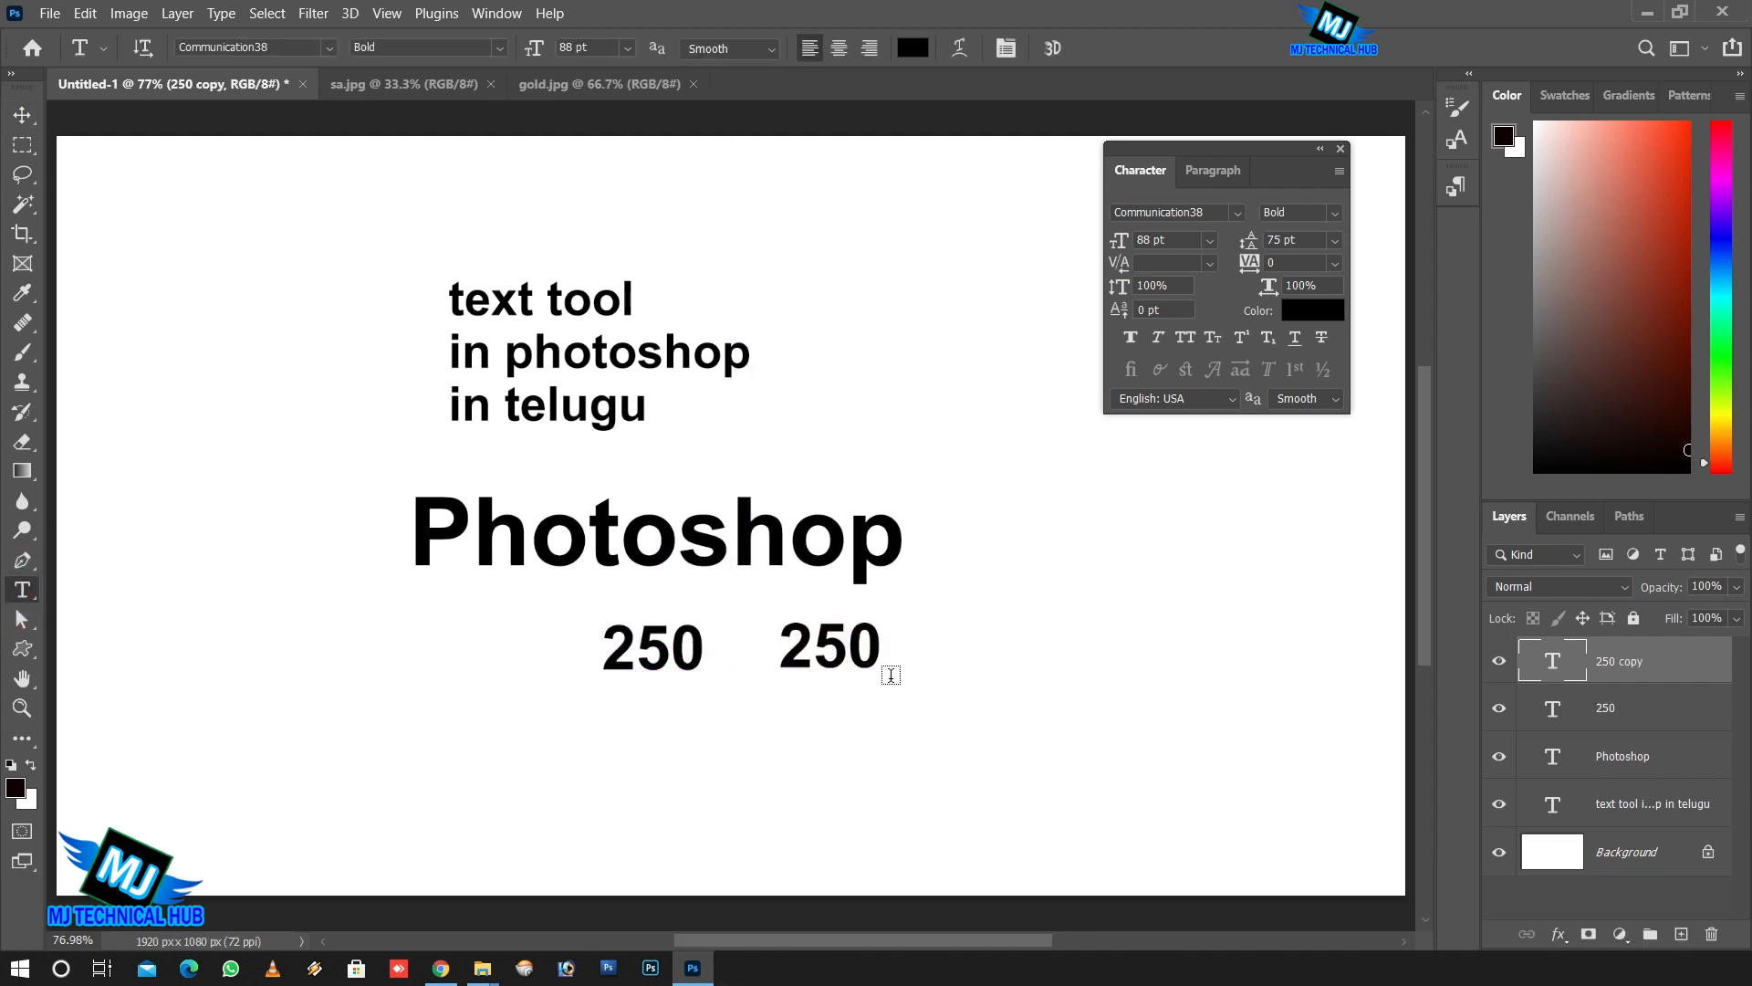
pyautogui.moveTo(779, 650); pyautogui.dragTo(915, 654)
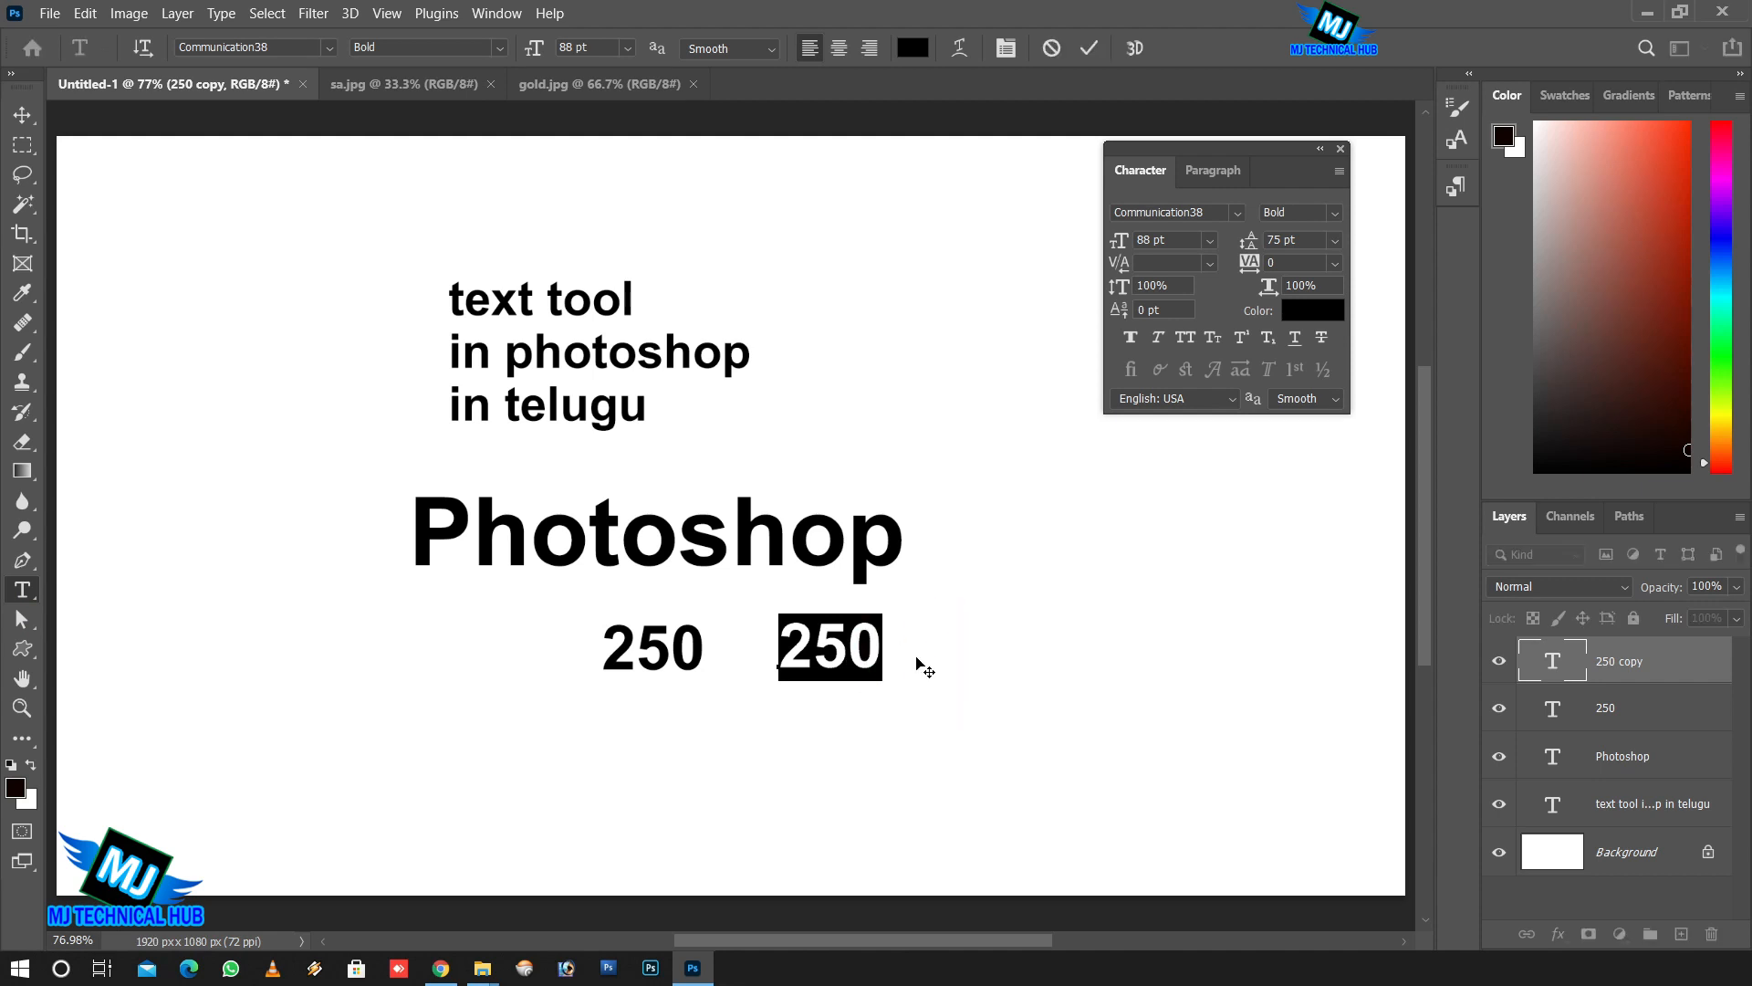
pyautogui.write('200')
pyautogui.press('Return')
# Turn Strikethrough on and off for the "250" text.
pyautogui.keyDown('ctrl'); pyautogui.click(701, 659); pyautogui.keyUp('ctrl')
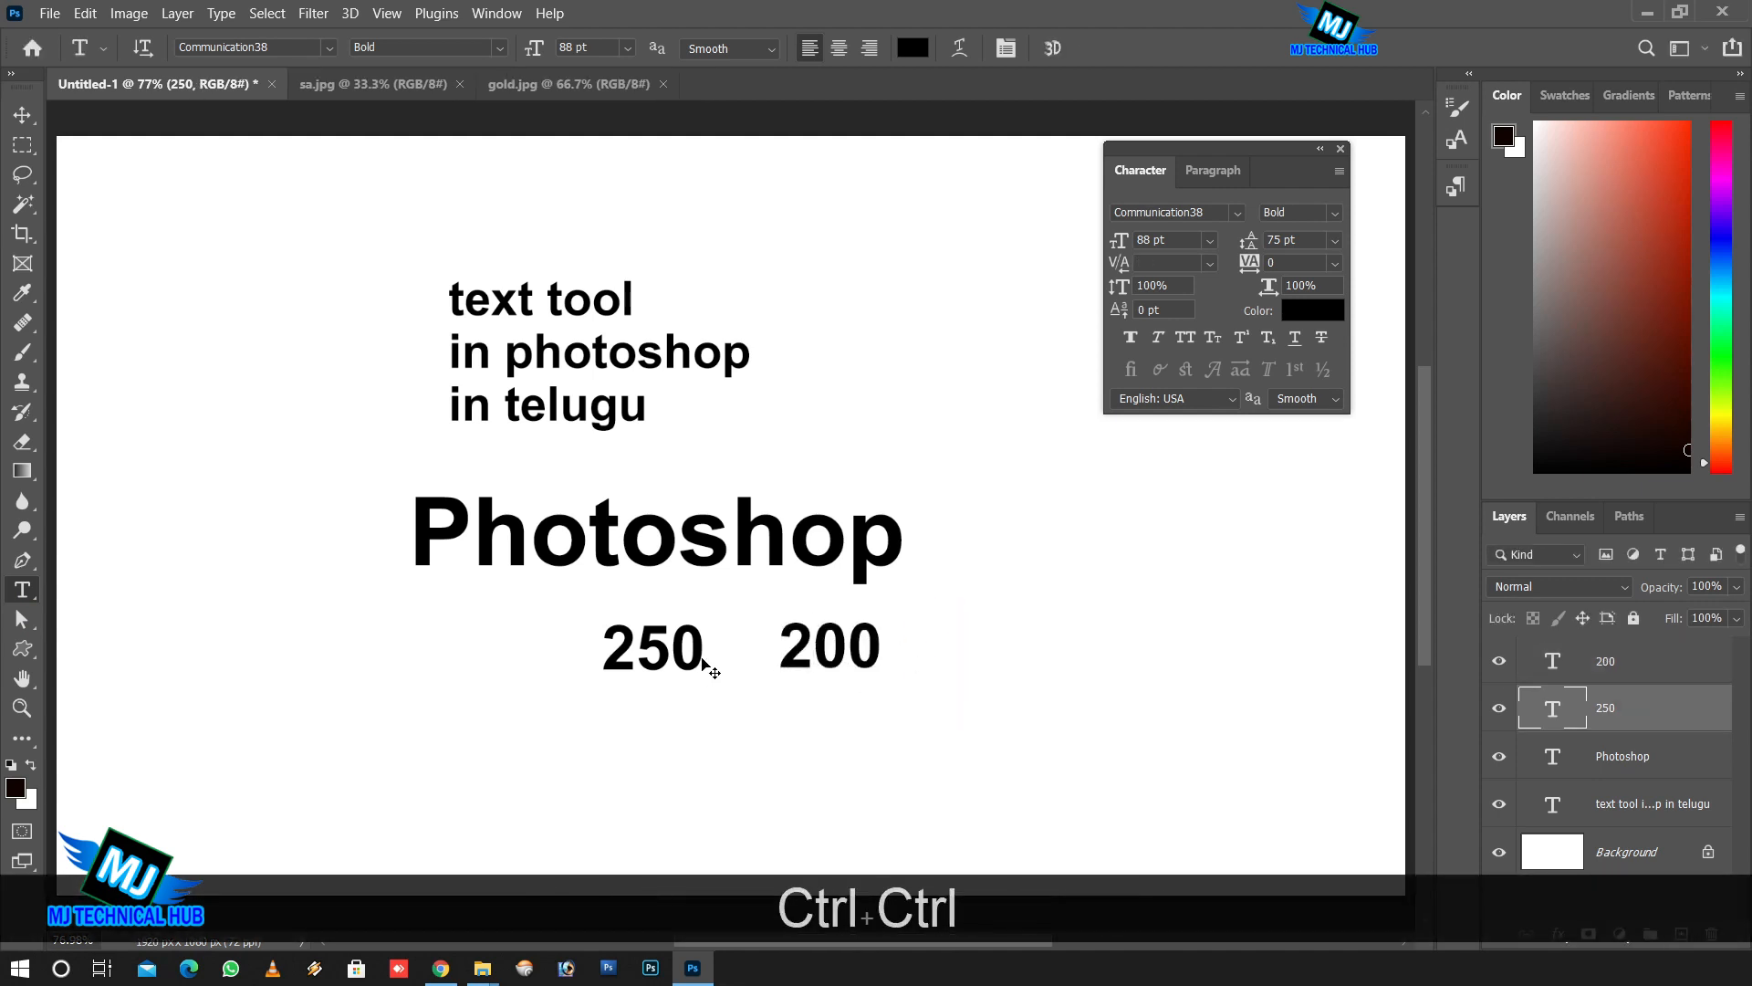
pyautogui.rightClick(701, 657)
pyautogui.press('Escape')
pyautogui.click(1321, 339)
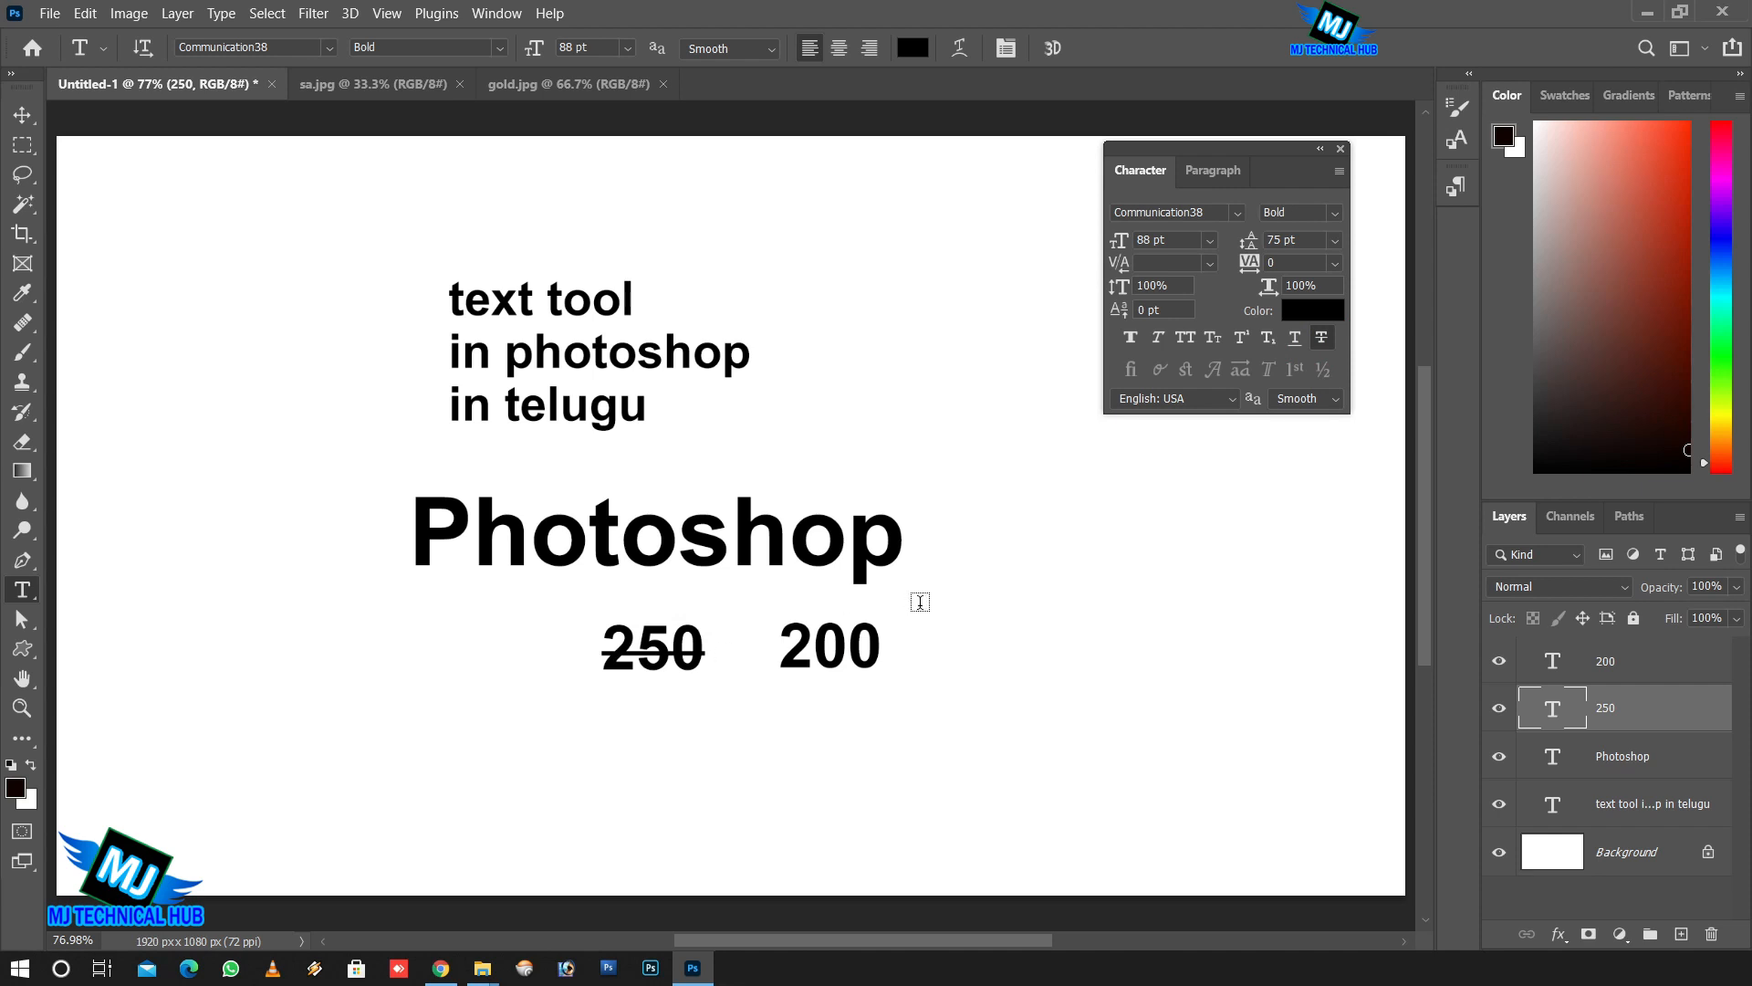
pyautogui.click(1320, 337)
# Look through the text language list and the anti-aliasing methods, keeping English: USA and Smooth.
pyautogui.click(1227, 398)
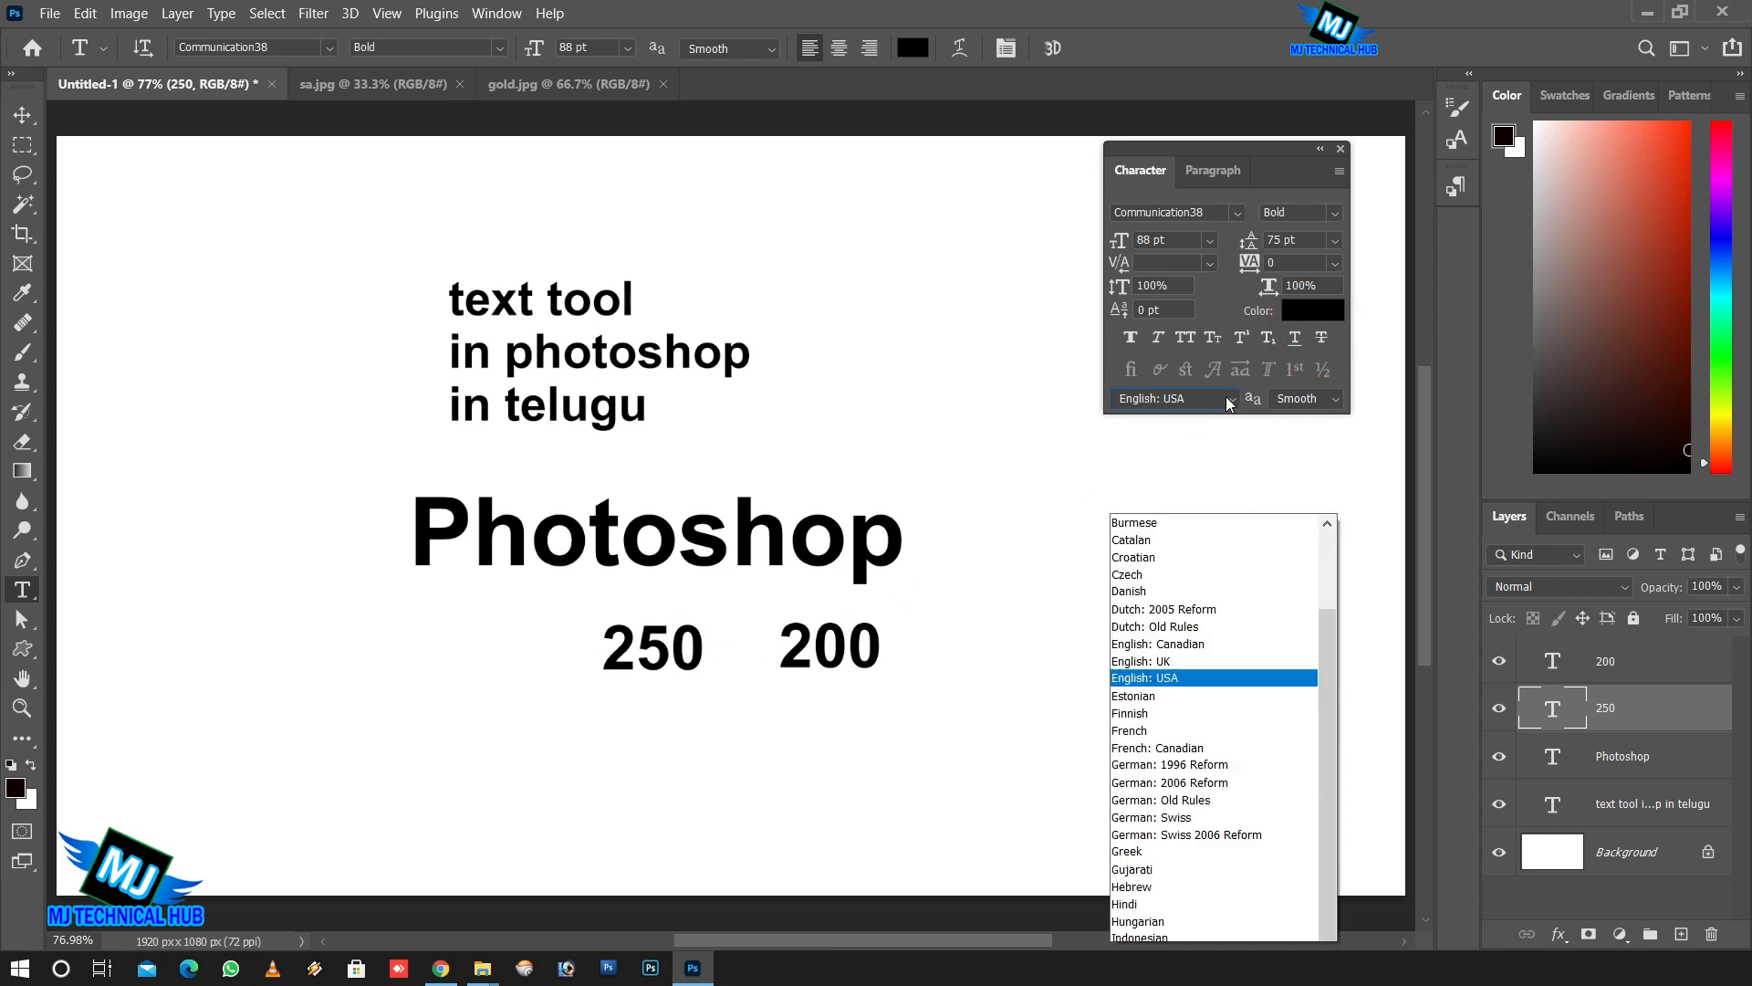
pyautogui.click(1166, 202)
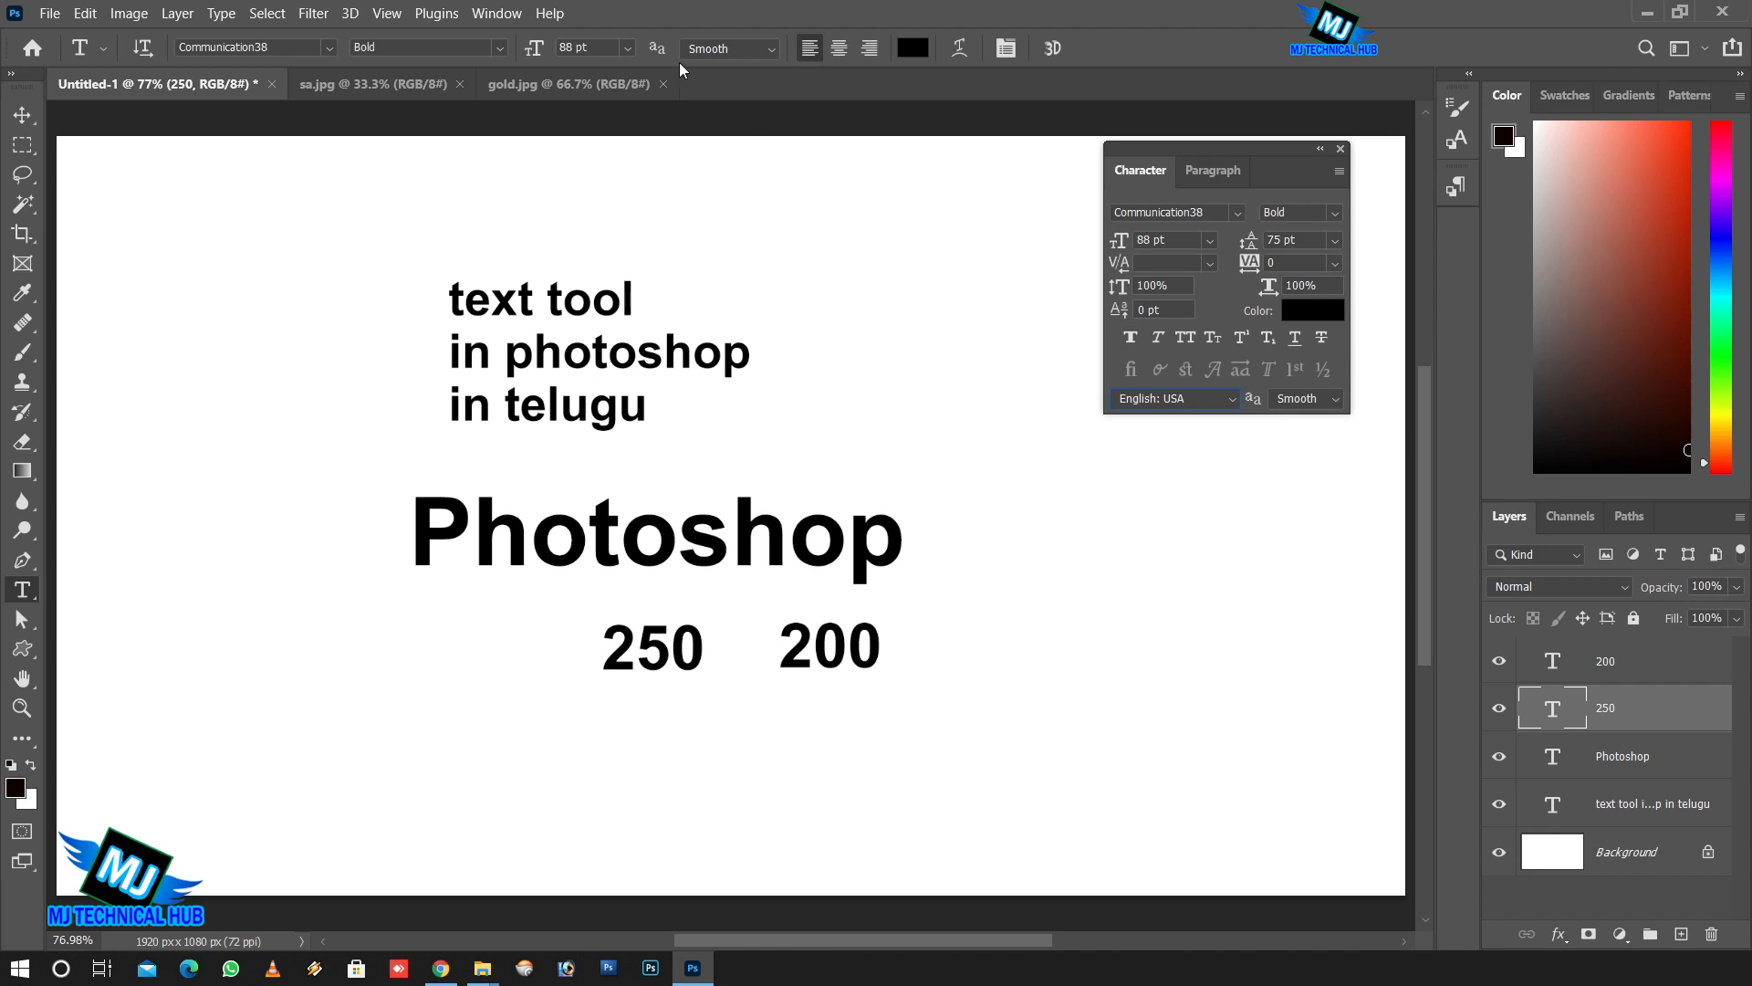
pyautogui.click(1333, 402)
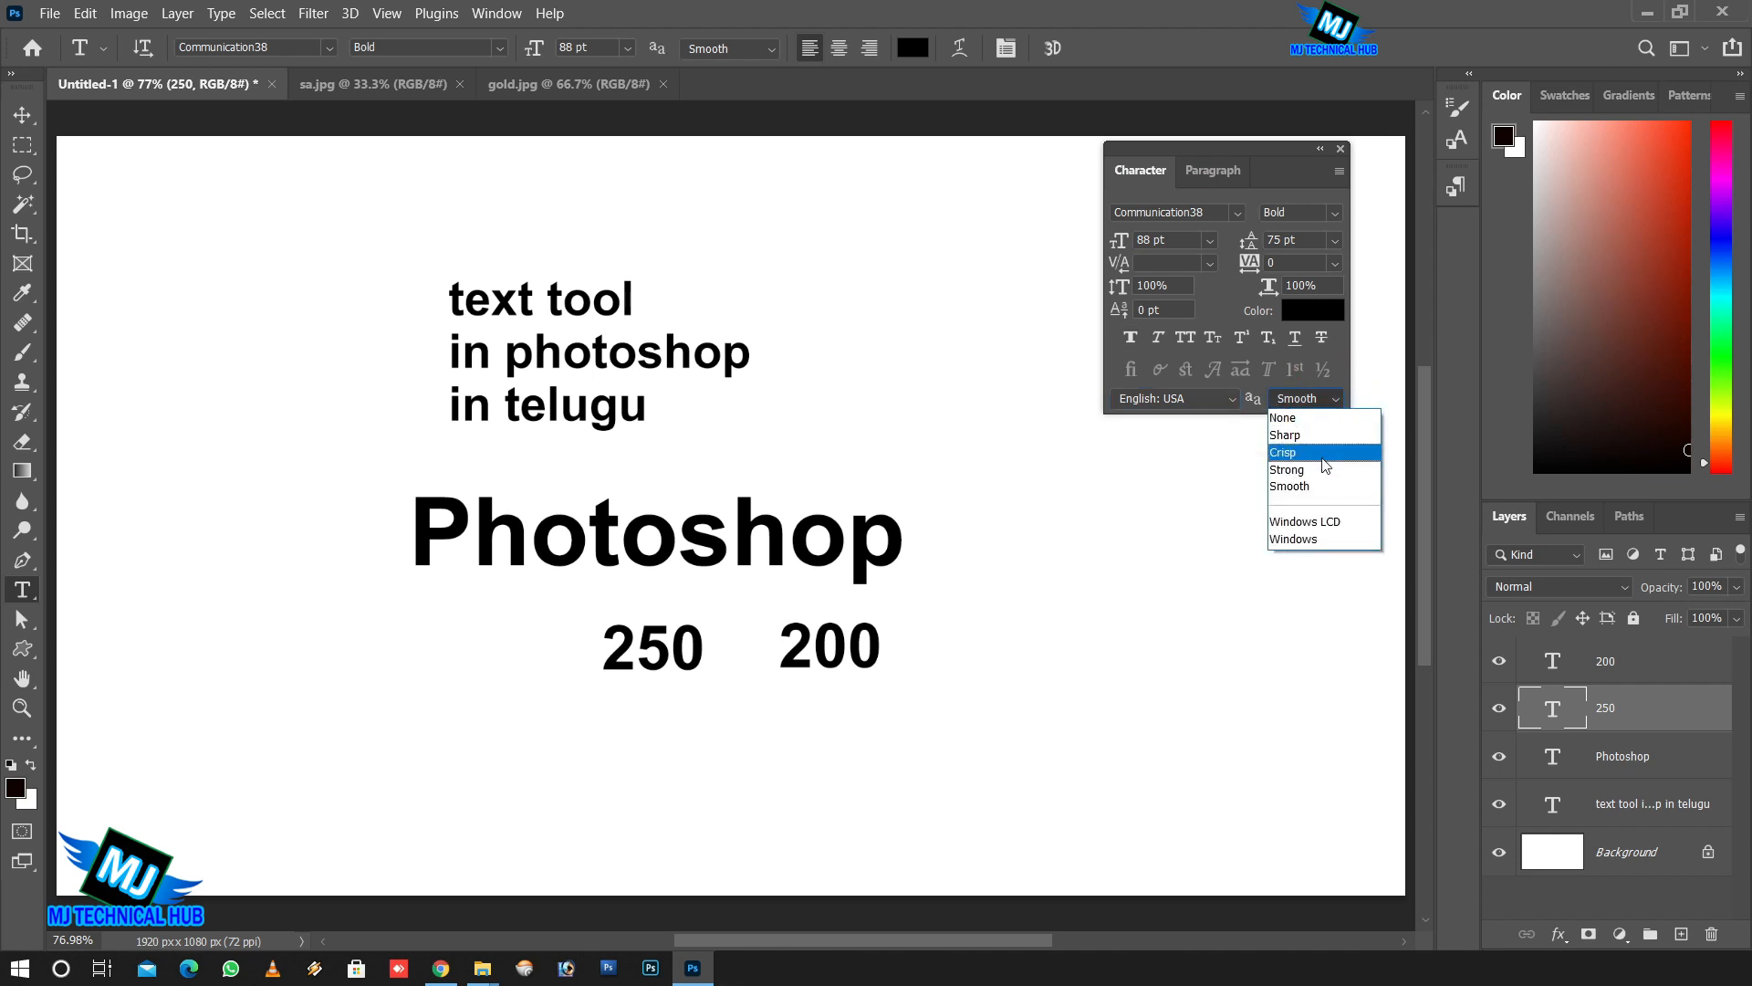
pyautogui.click(1321, 486)
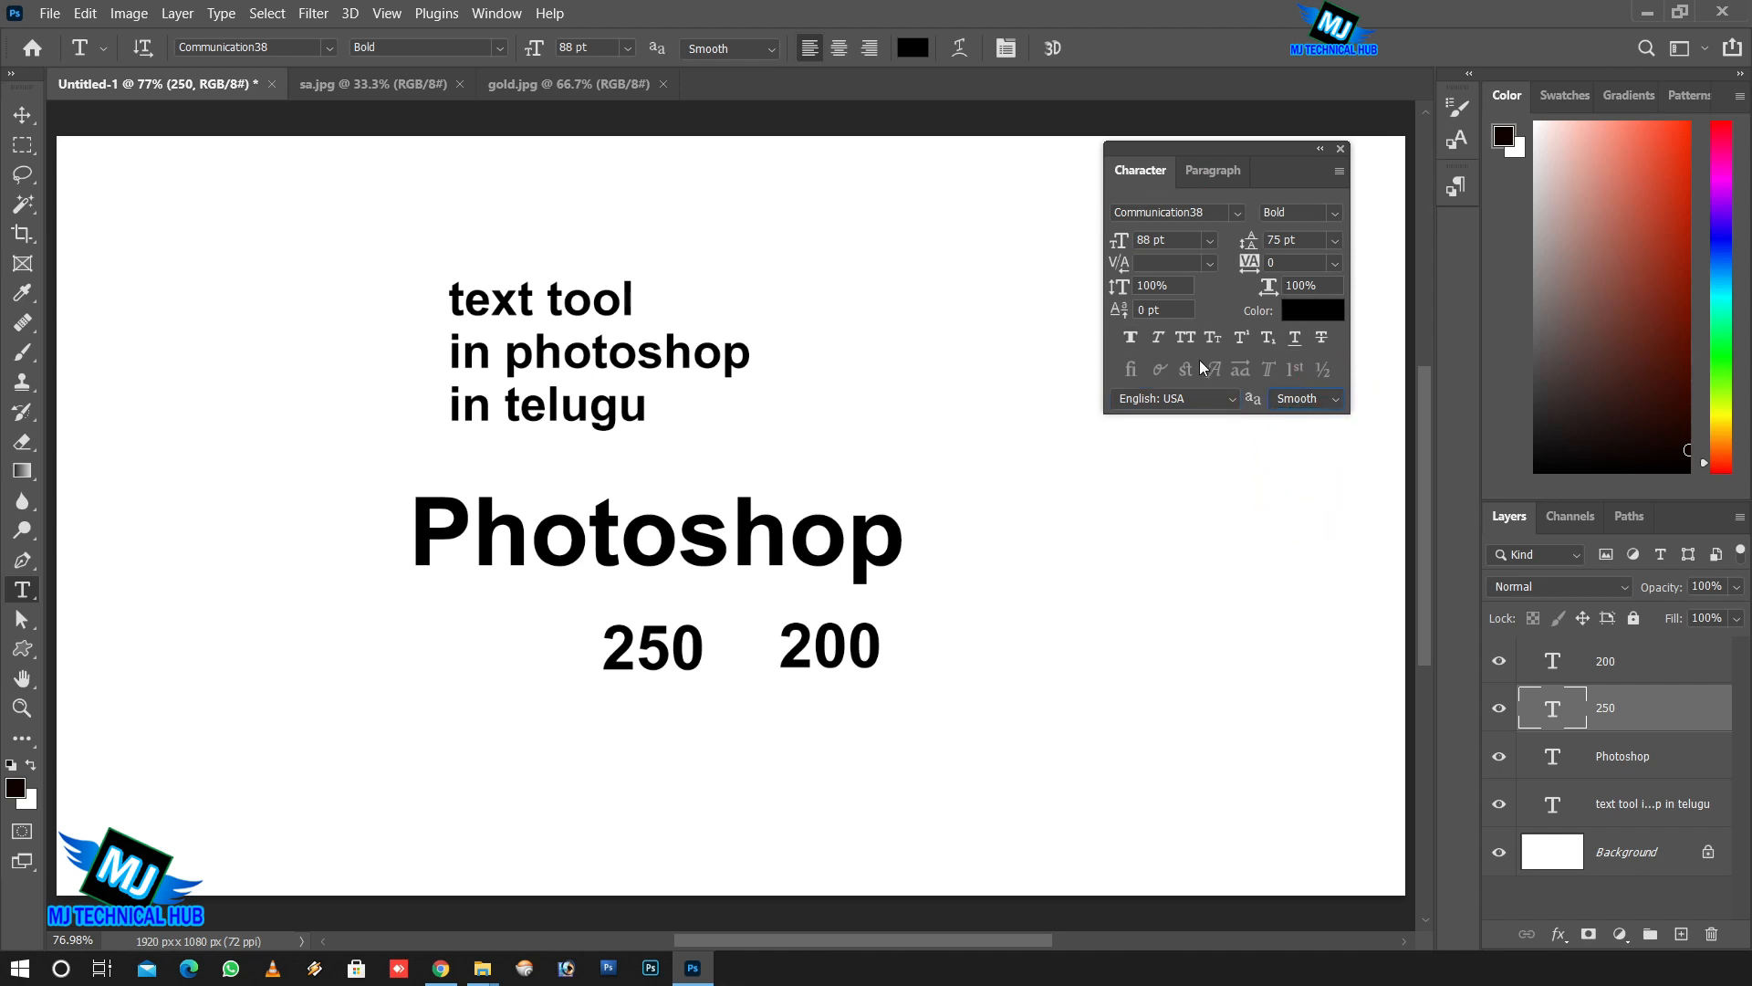
# Show the Paragraph settings and hide all four text layers, leaving only the Background layer visible.
pyautogui.click(1203, 173)
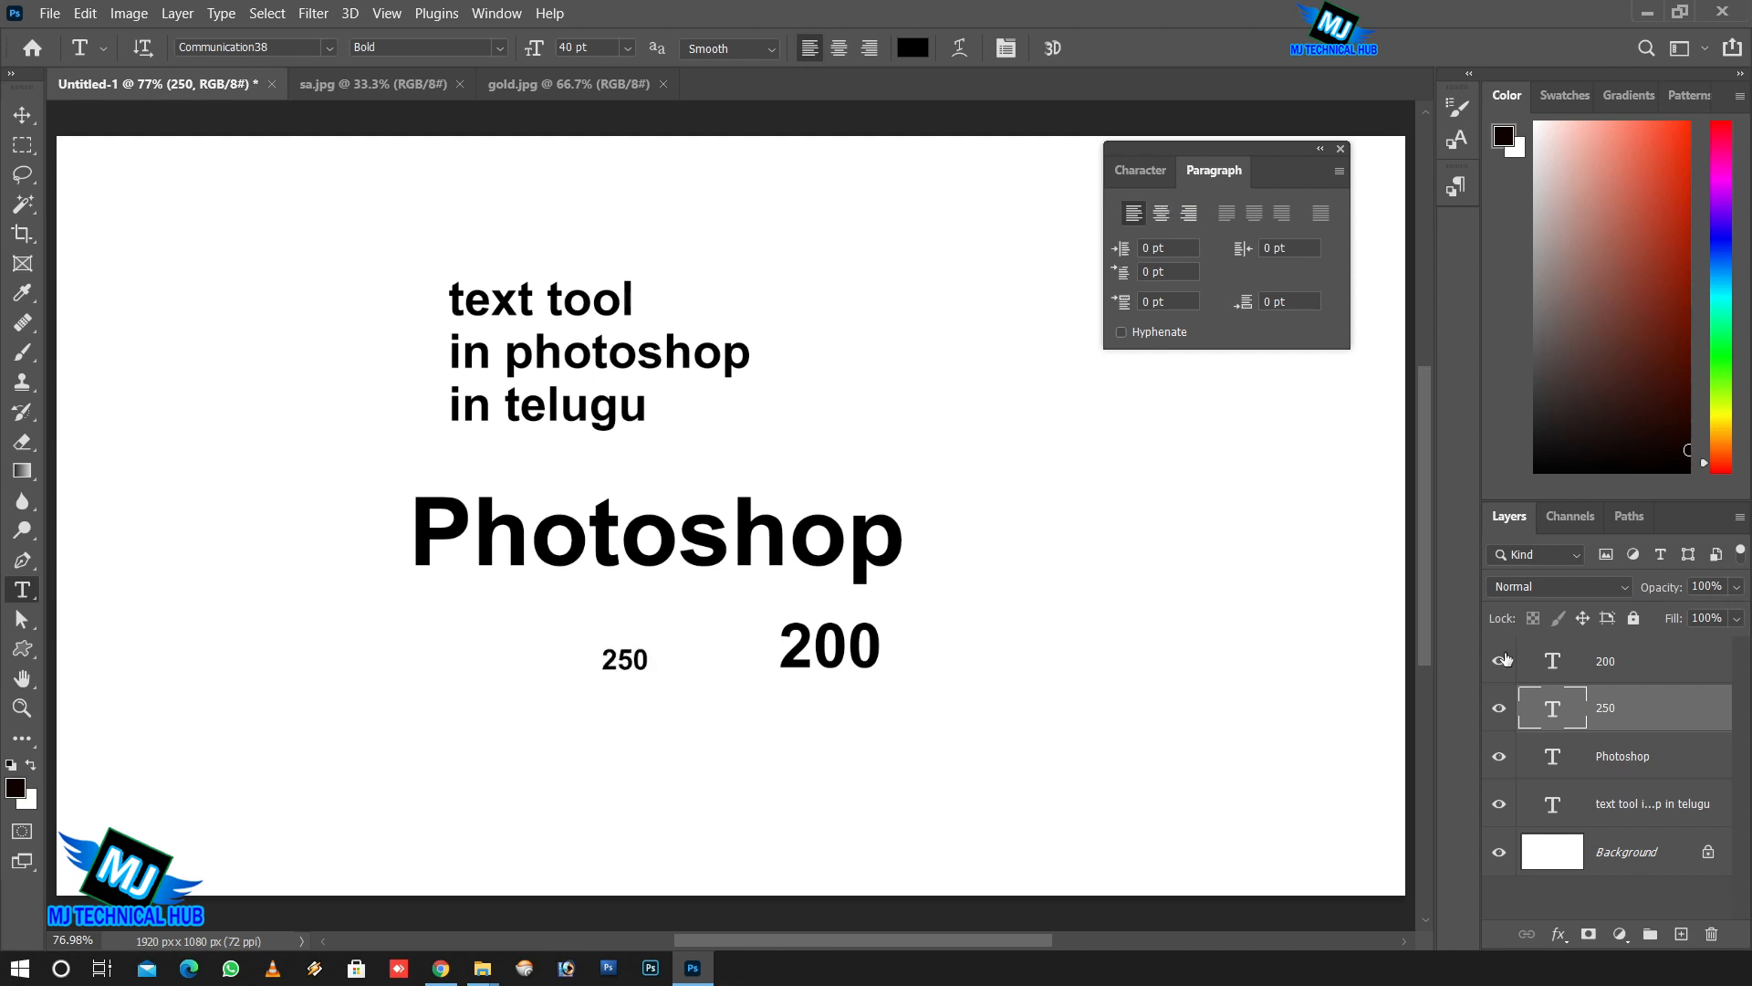
pyautogui.moveTo(1506, 659); pyautogui.dragTo(1498, 817)
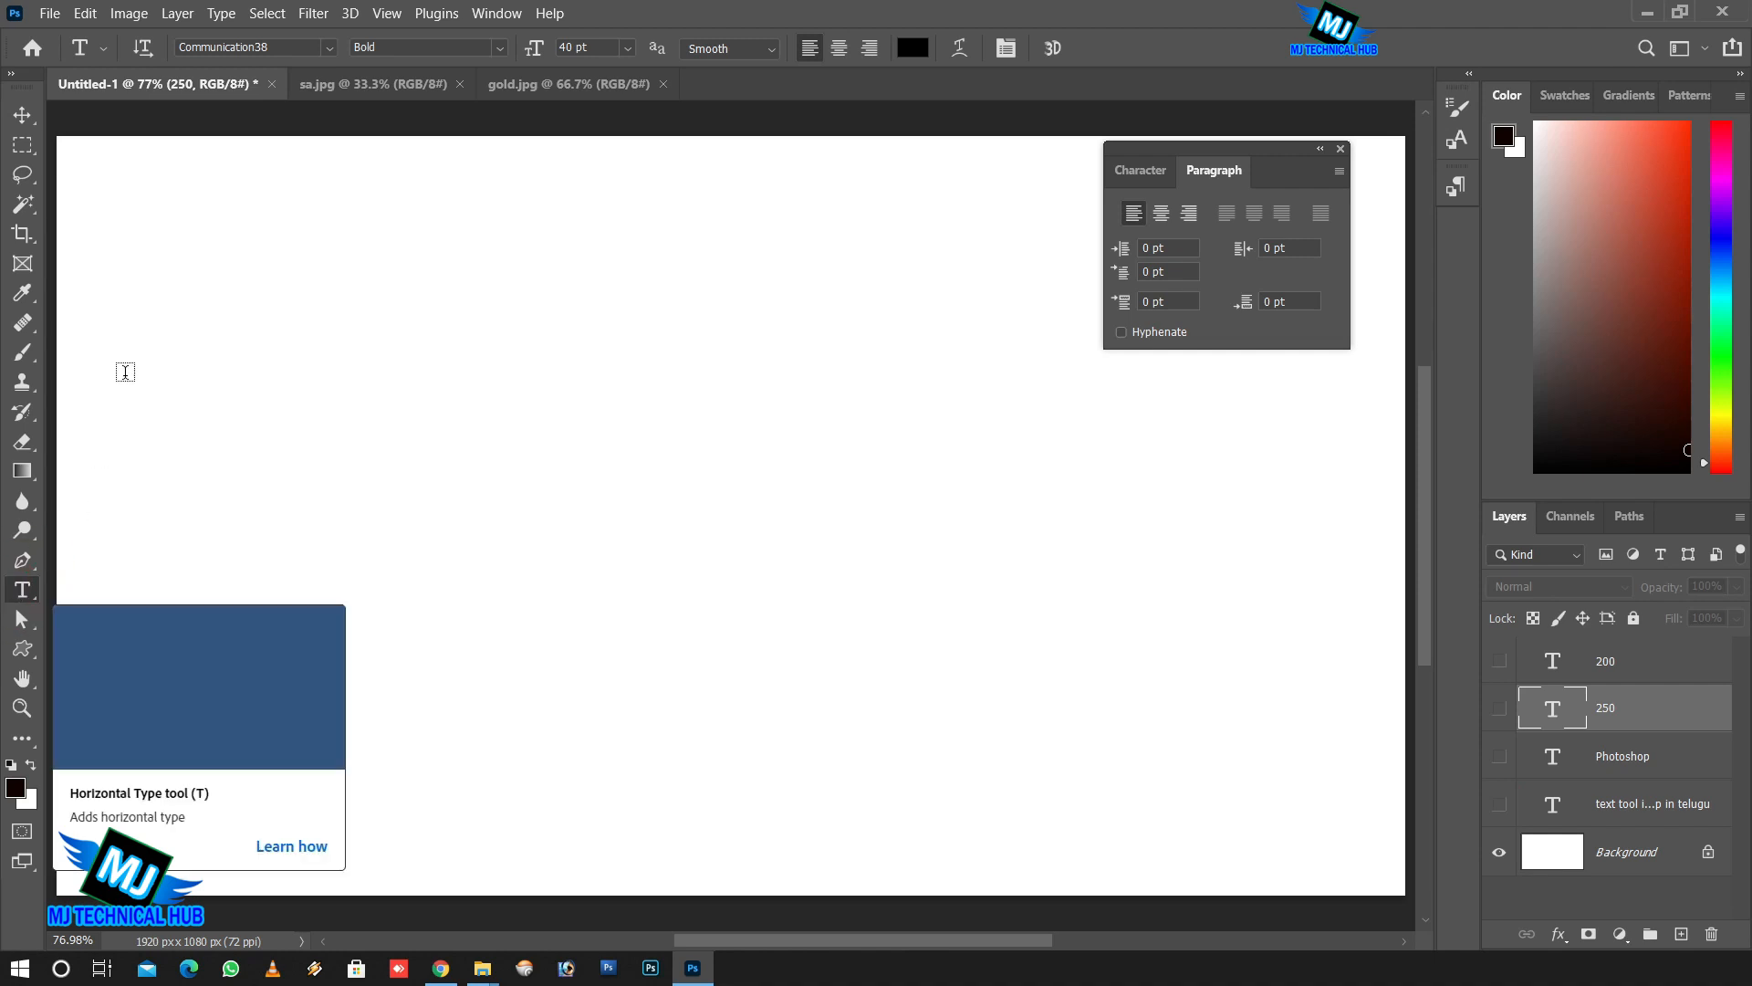
# Draw a paragraph text box filled with placeholder text, replace the text with "the", and undo the replacement.
pyautogui.moveTo(223, 227); pyautogui.dragTo(1126, 712)
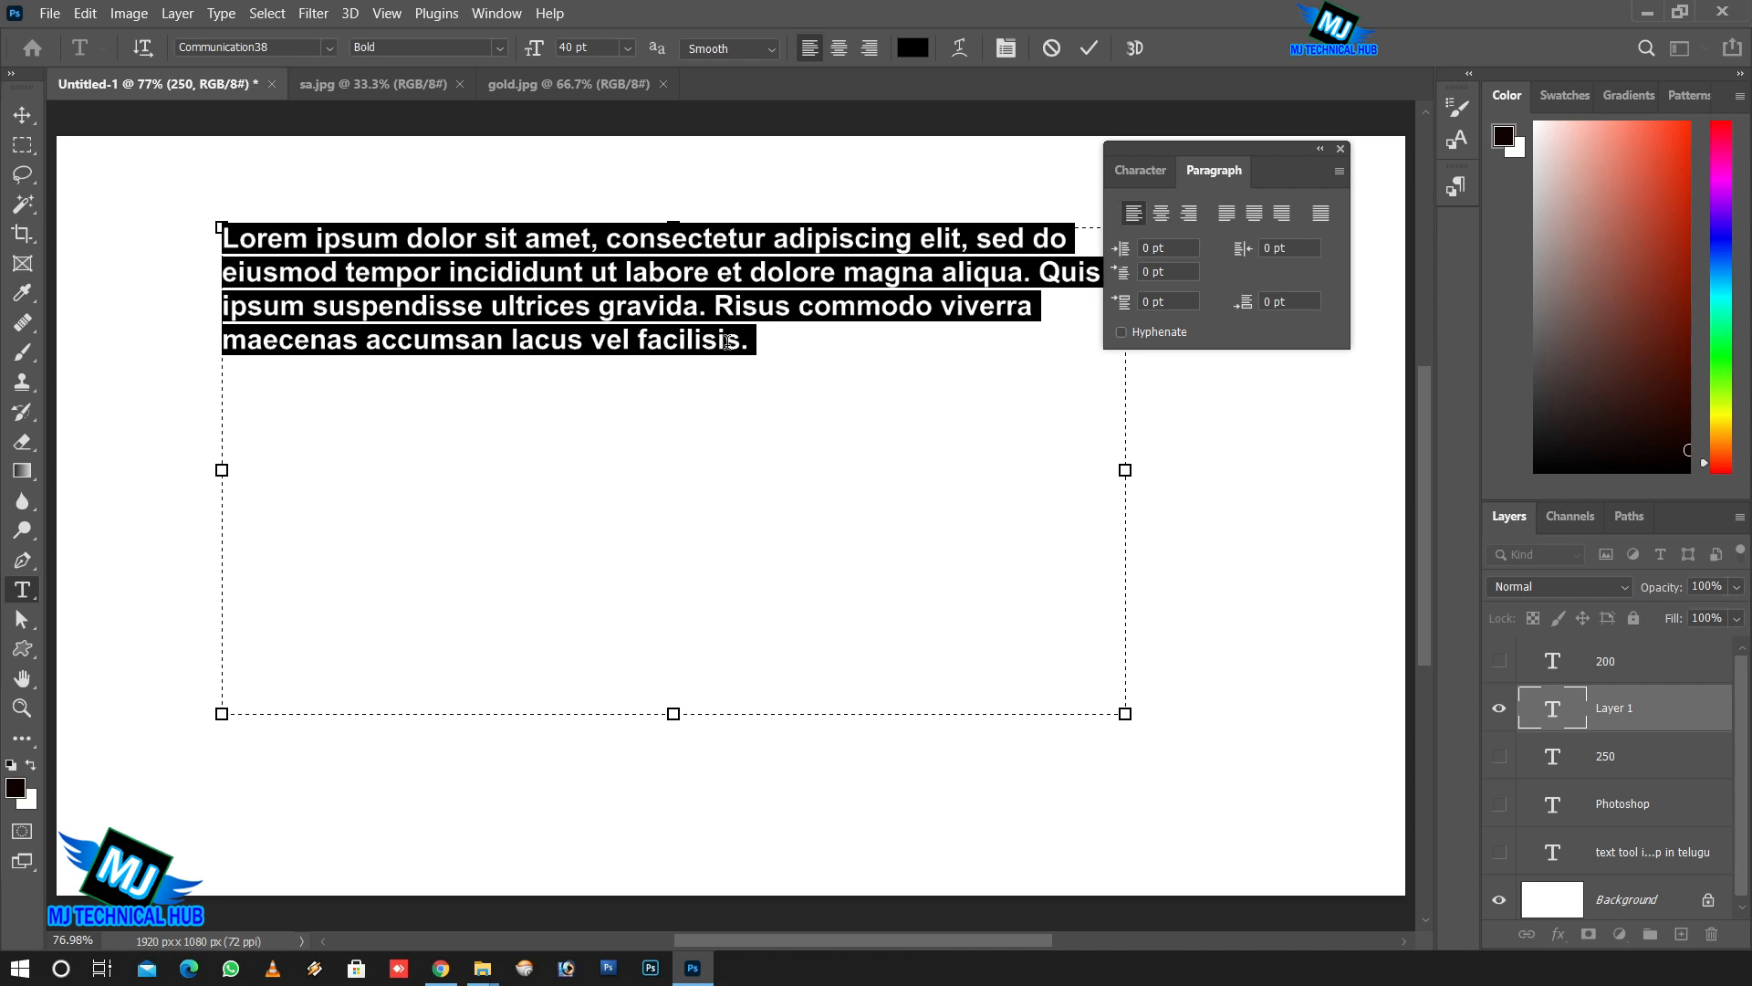
pyautogui.press('BackSpace')
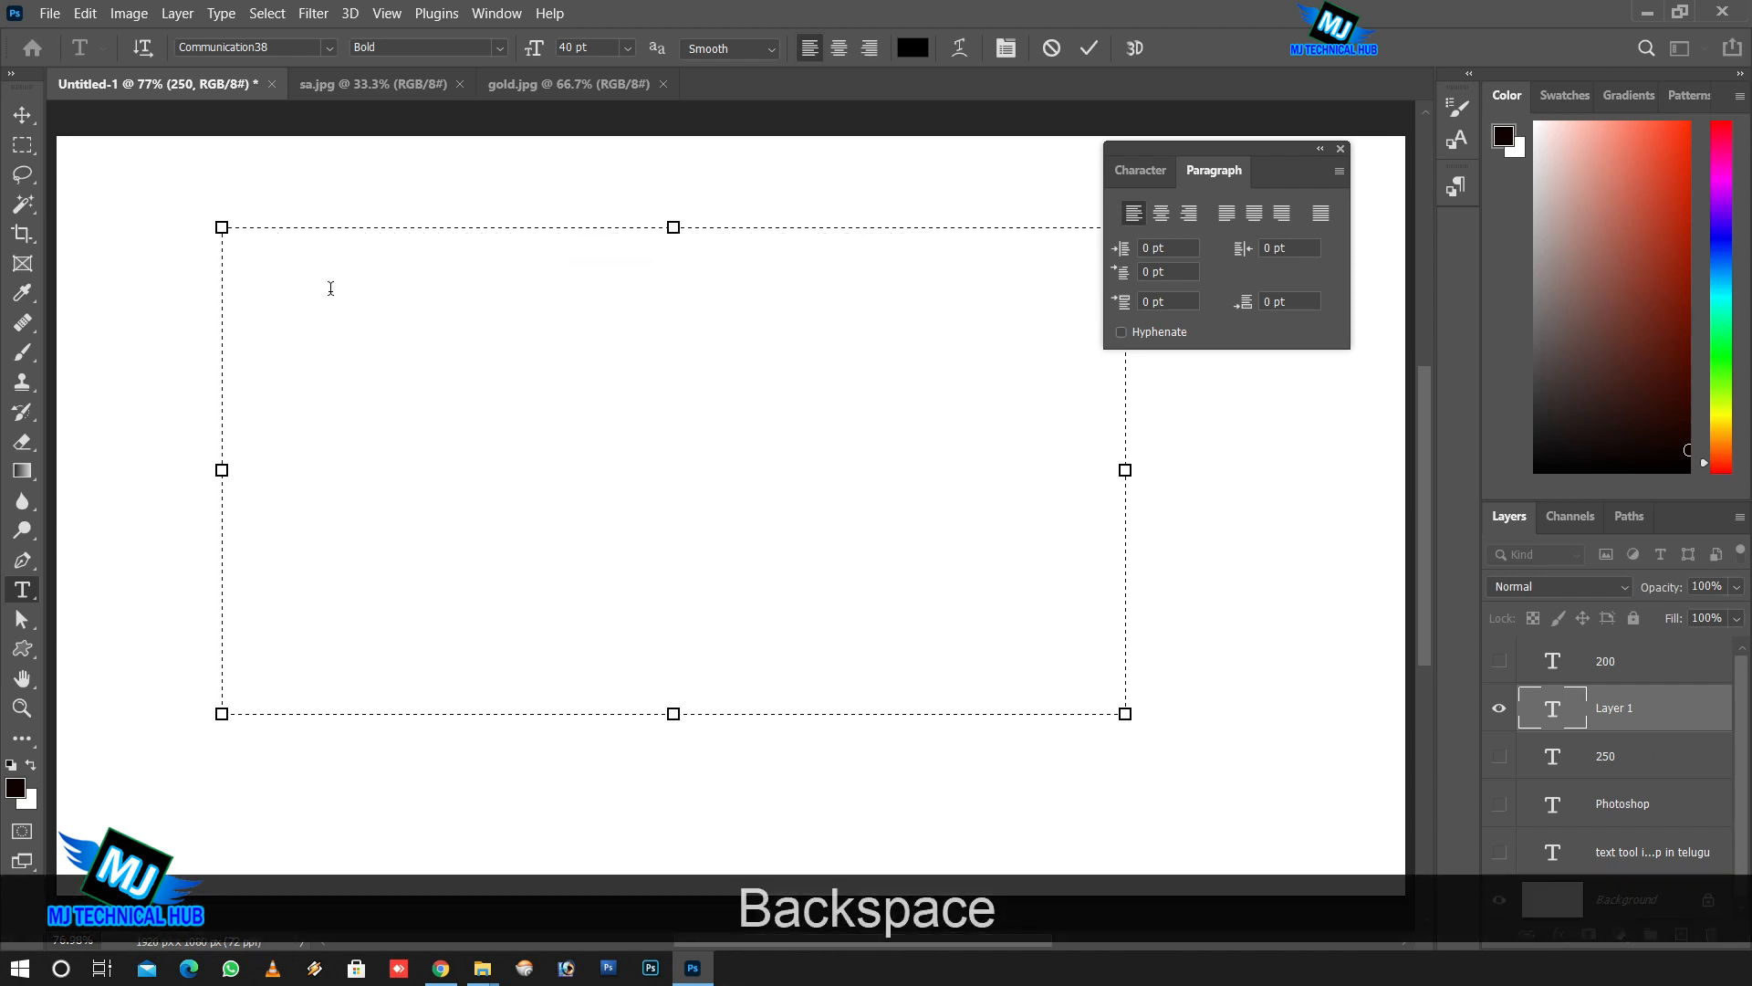
pyautogui.write('the')
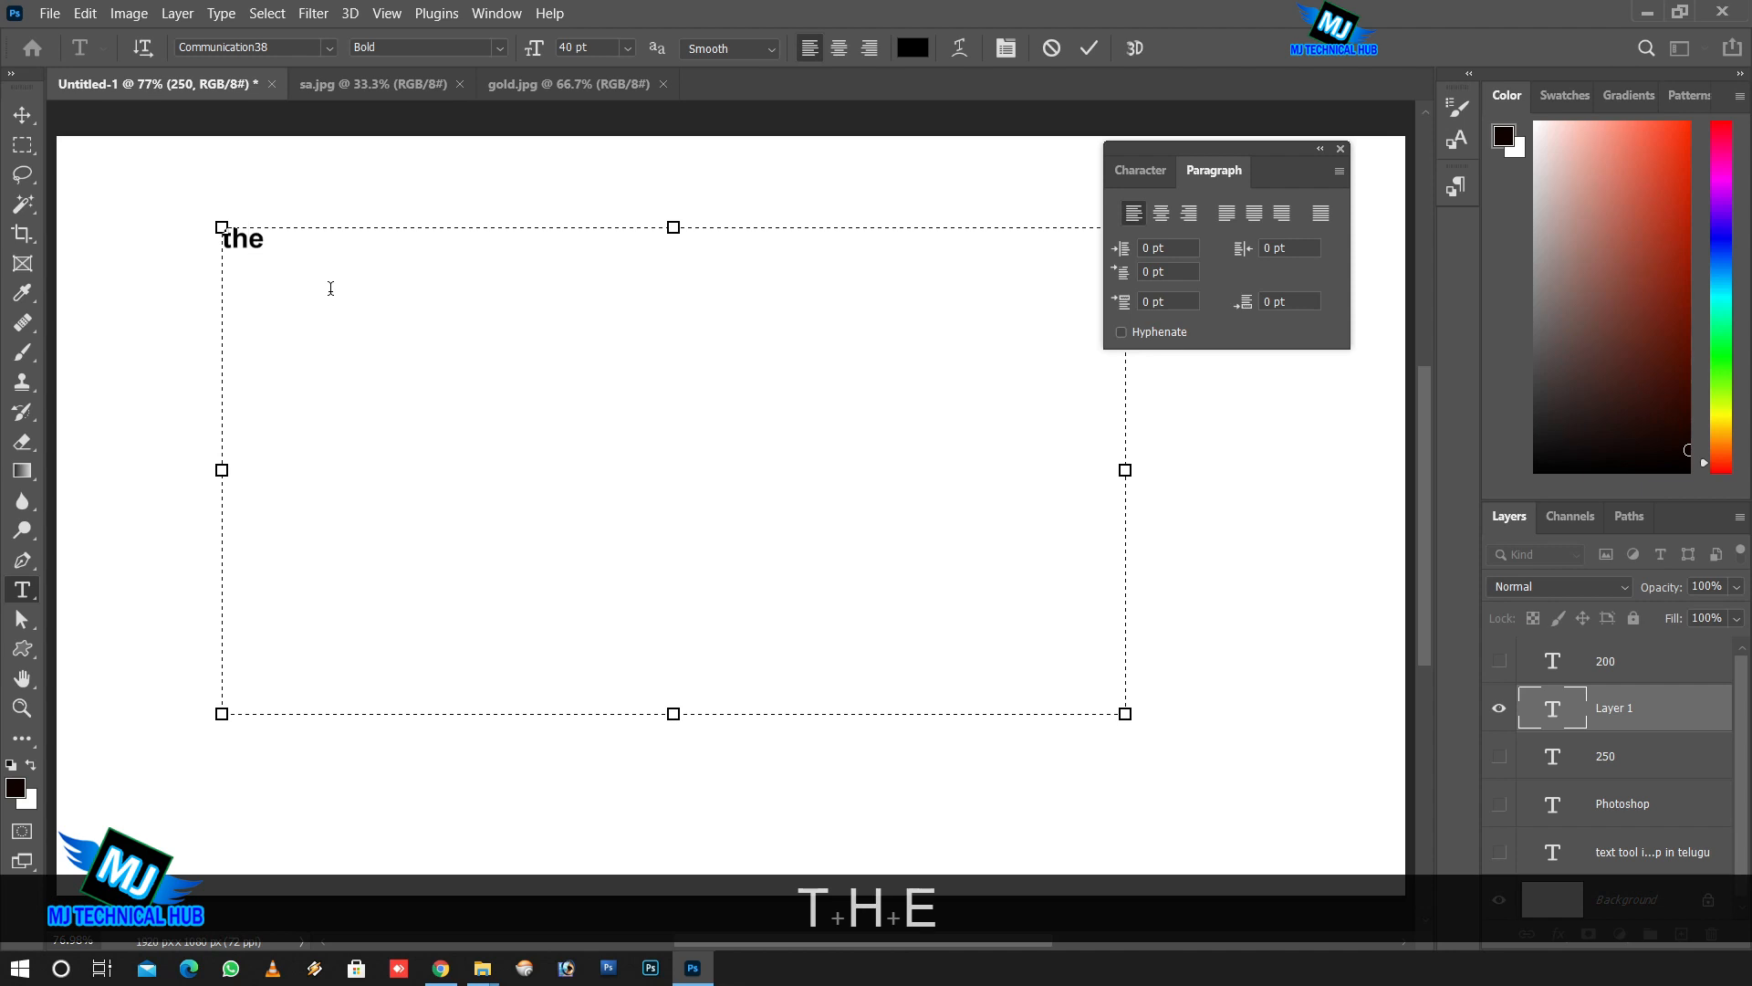
pyautogui.hotkey('ctrl', 'z')
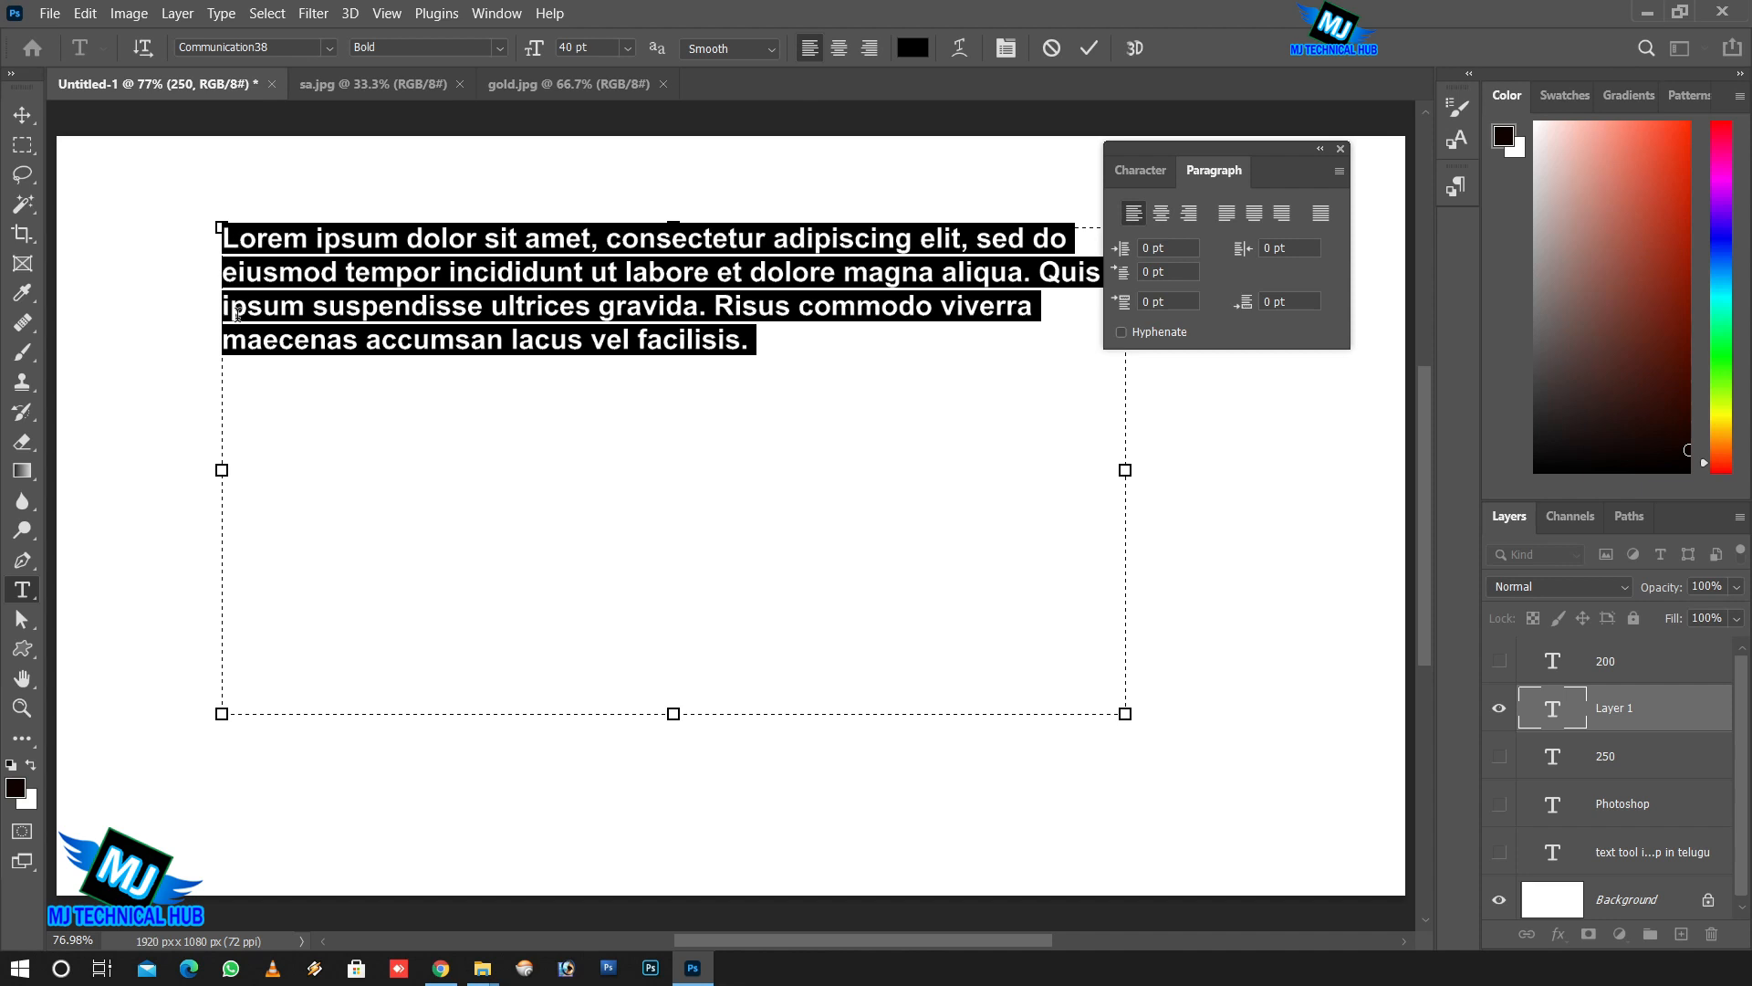
pyautogui.click(464, 388)
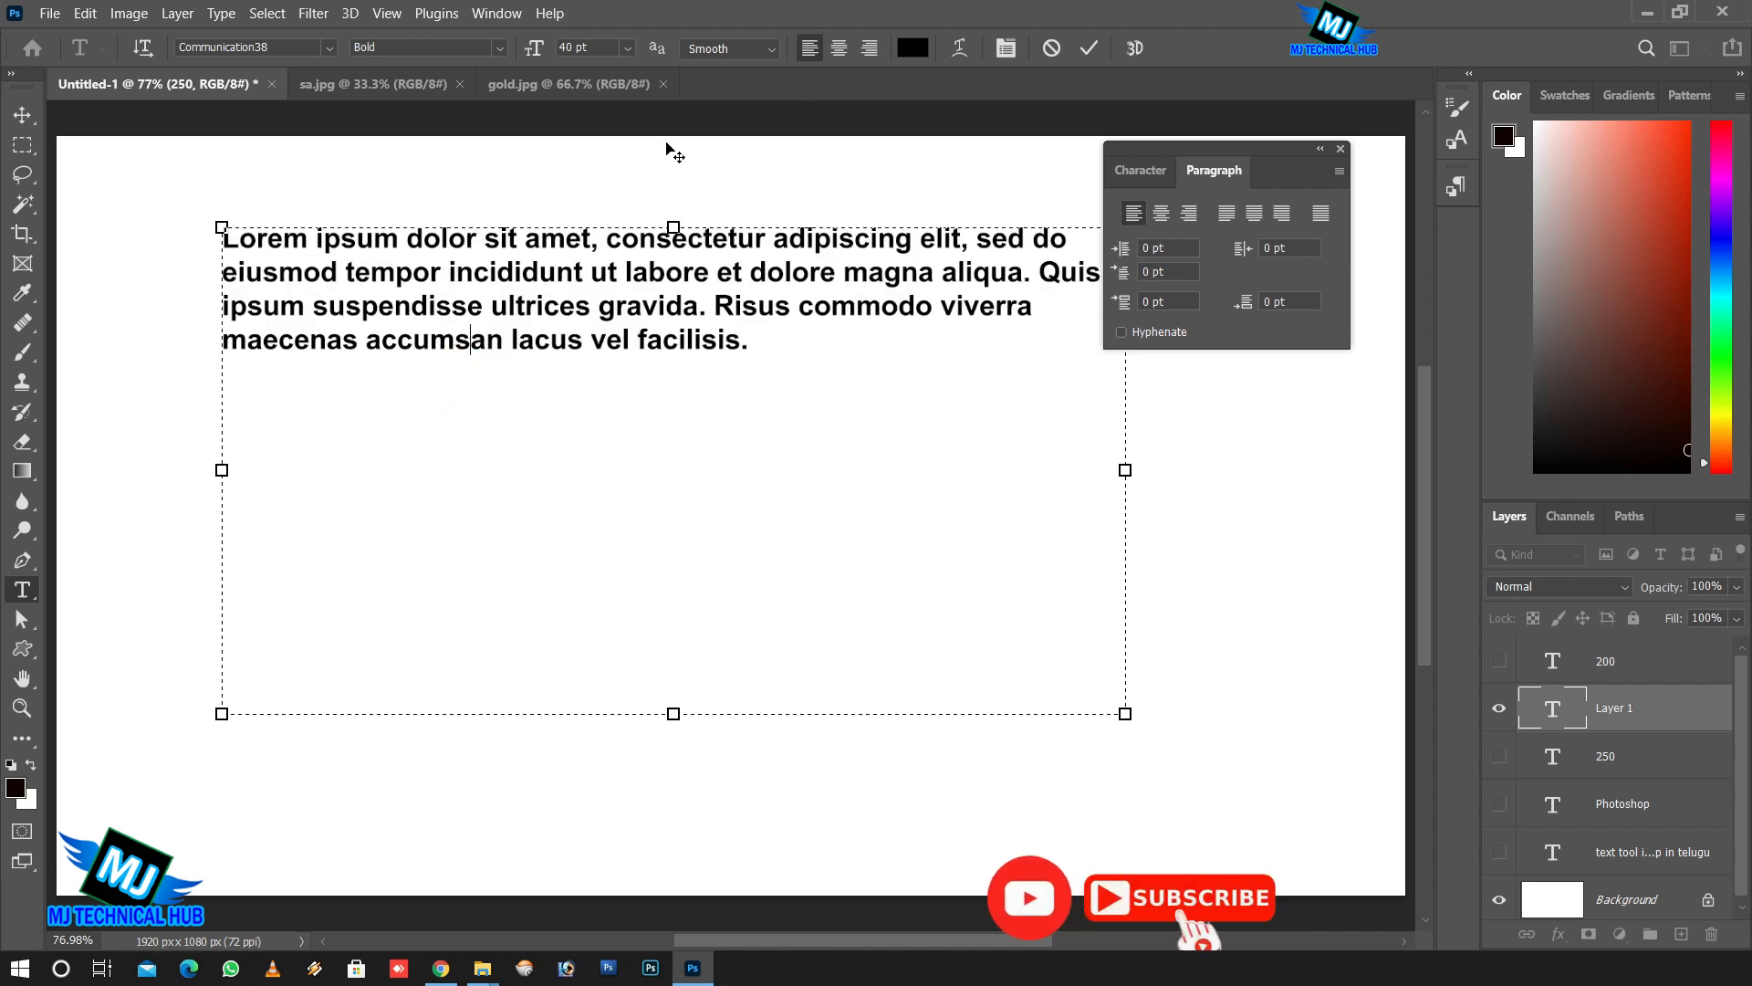
# Try centre and right alignment on the paragraph, justify it with the last line left-aligned, and commit the text.
pyautogui.click(1163, 217)
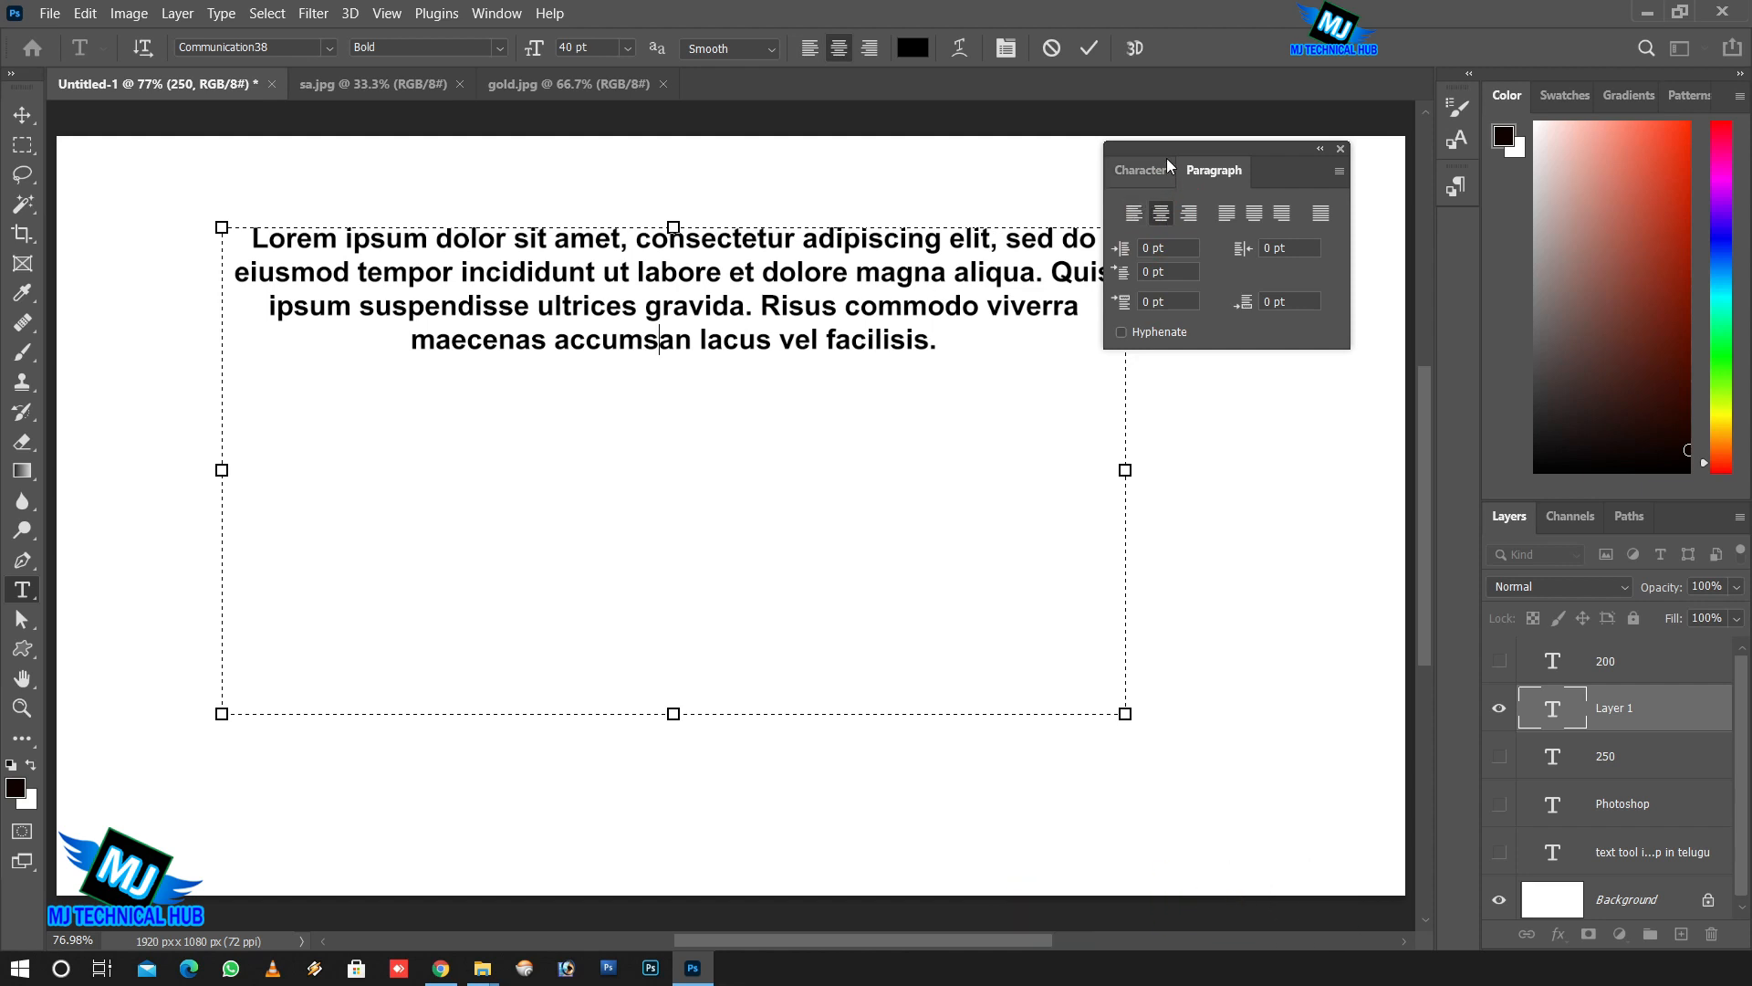
pyautogui.moveTo(1166, 157); pyautogui.dragTo(1214, 191)
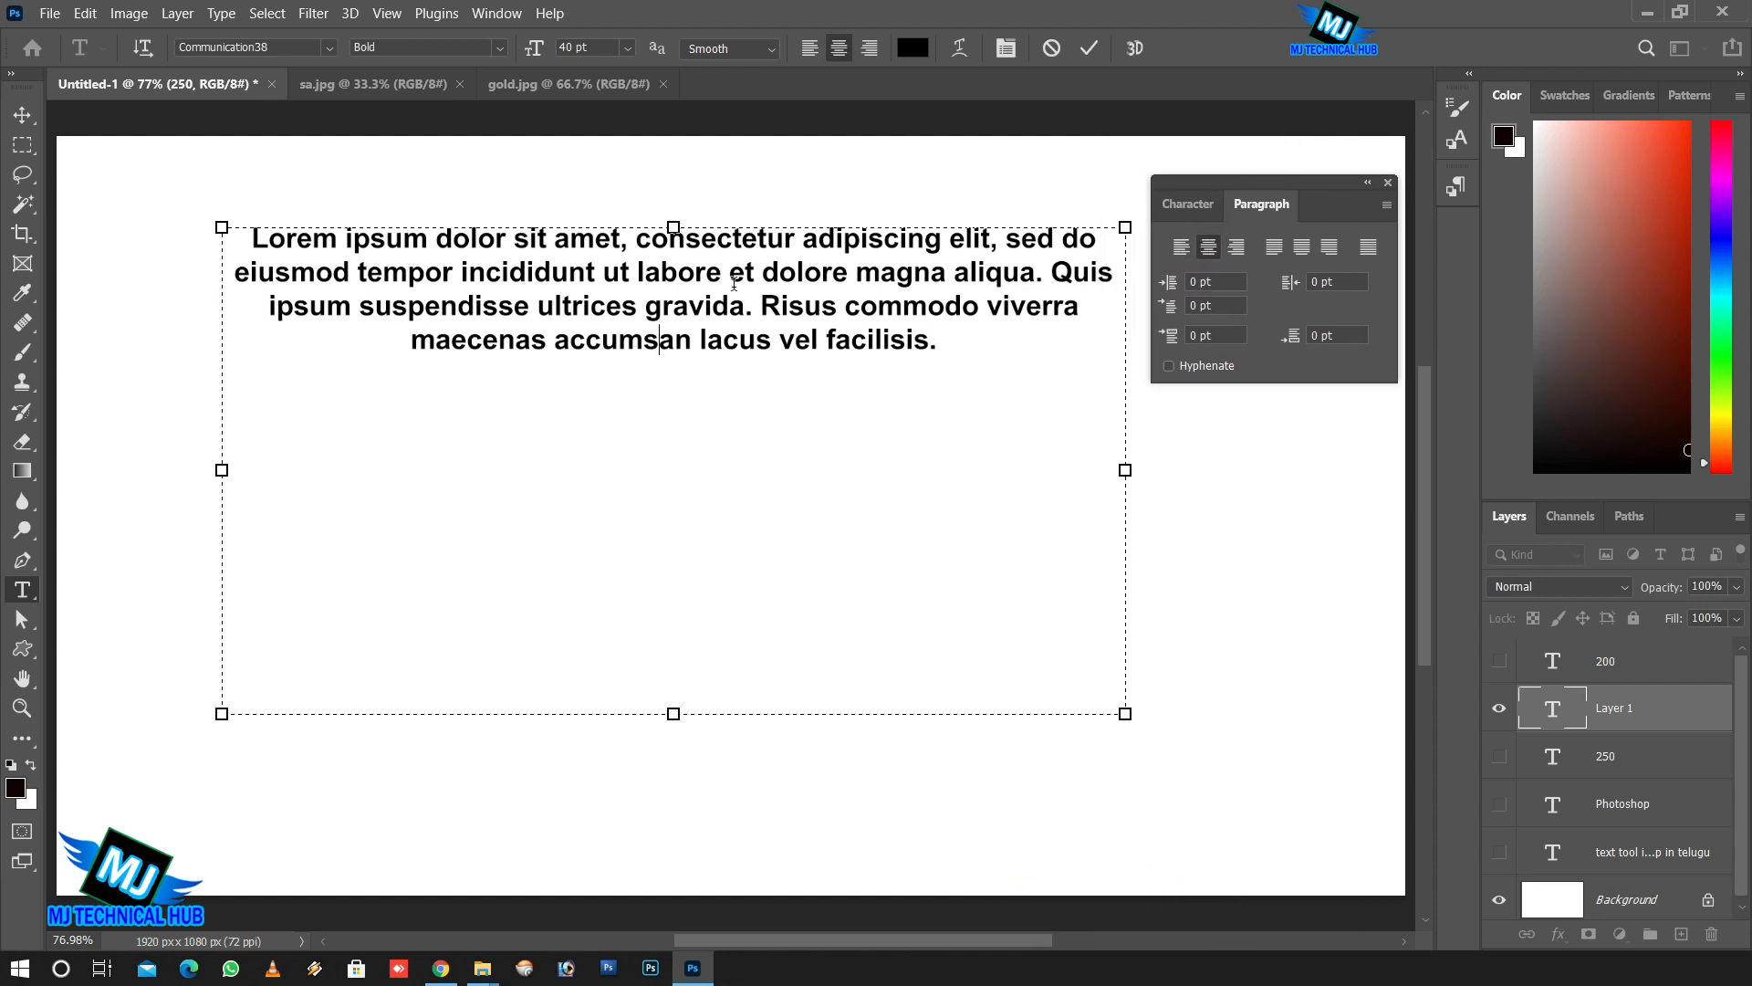
pyautogui.click(1237, 255)
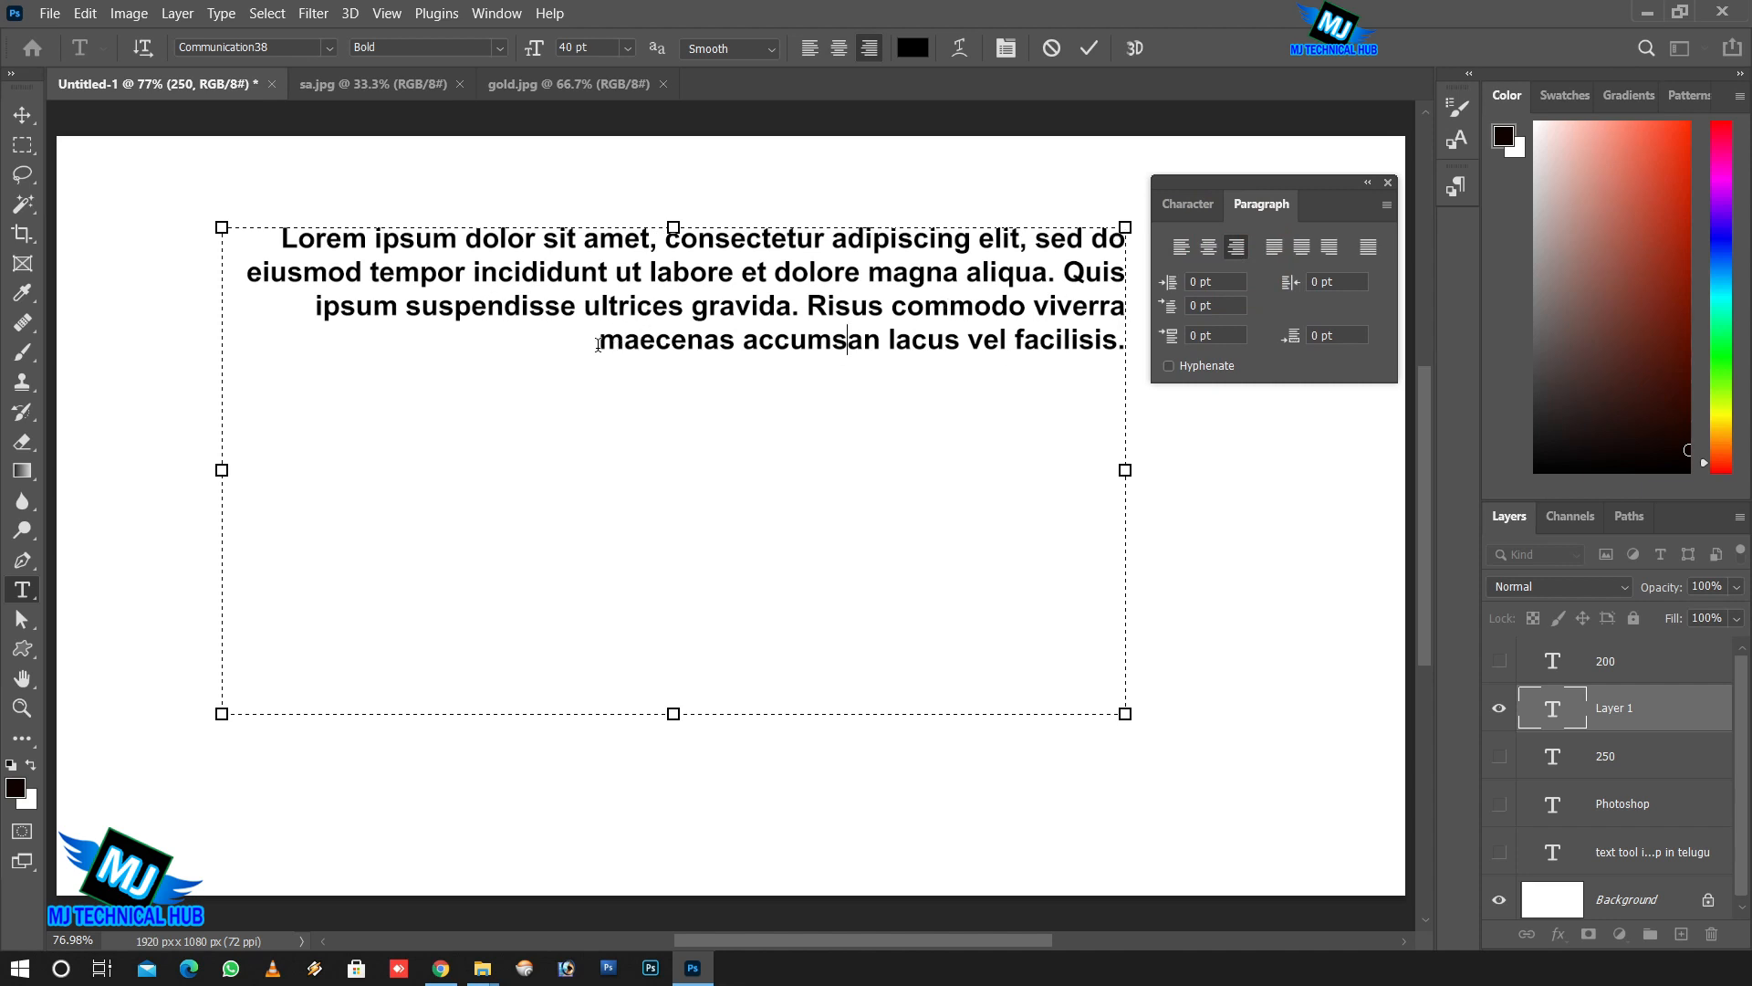
pyautogui.click(1274, 248)
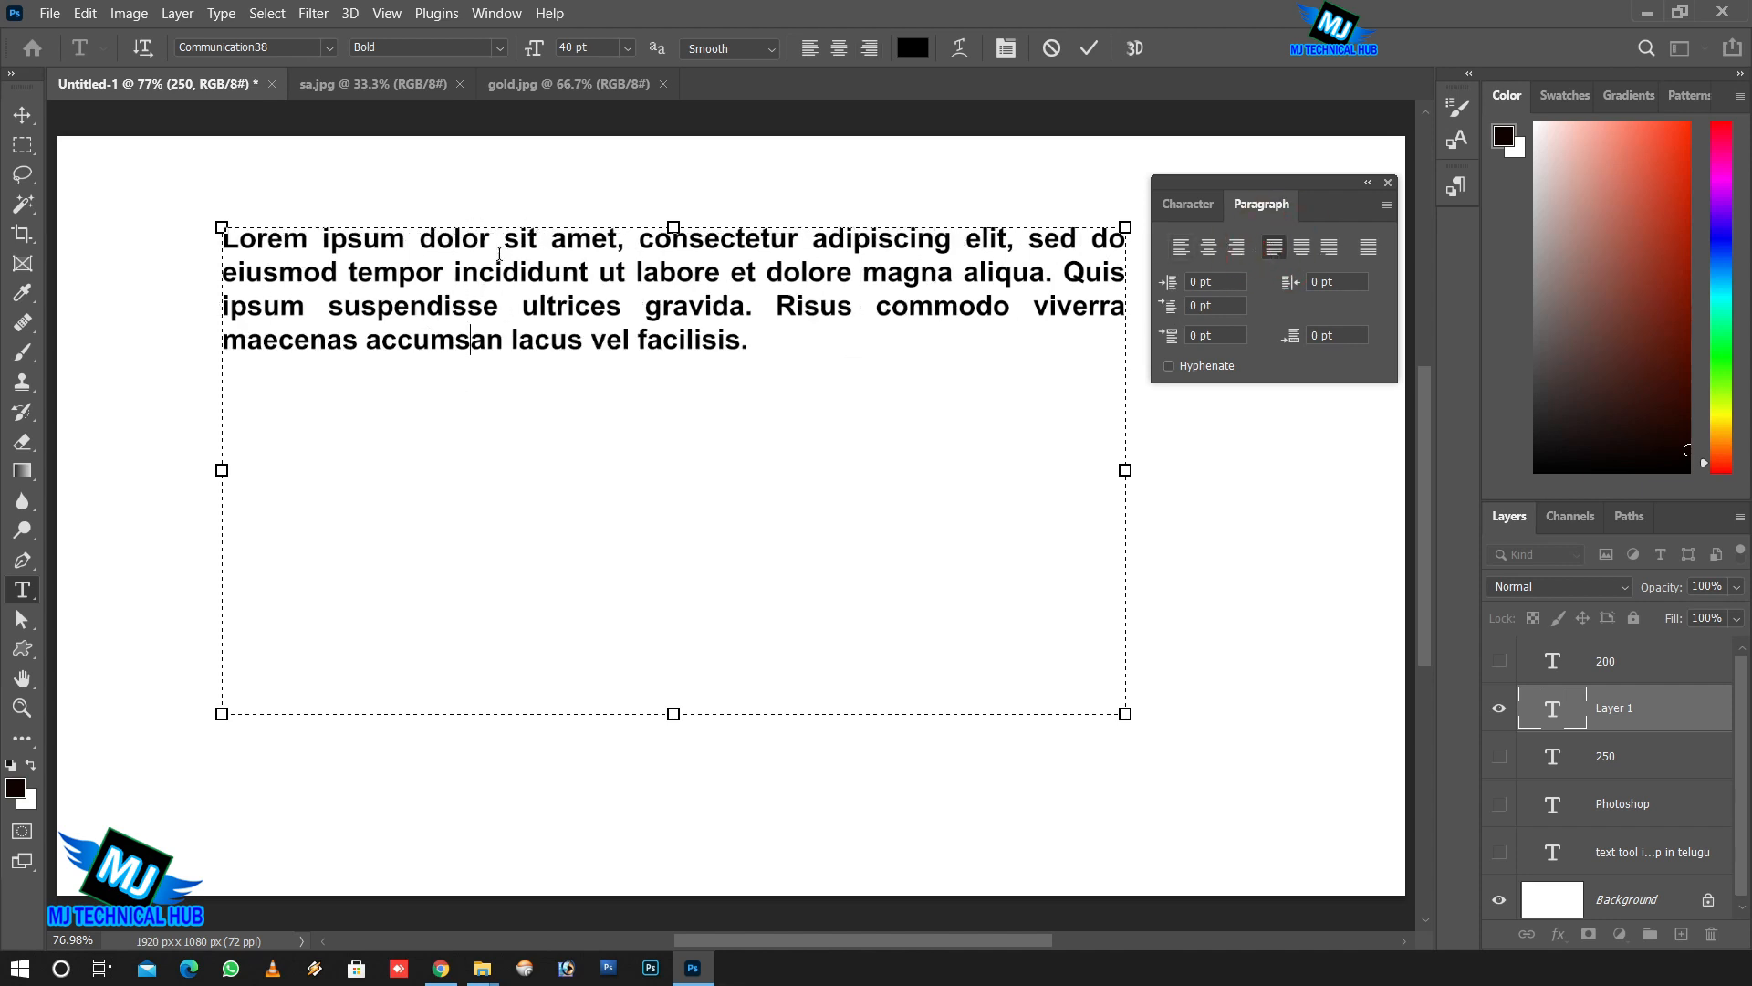
pyautogui.click(1089, 47)
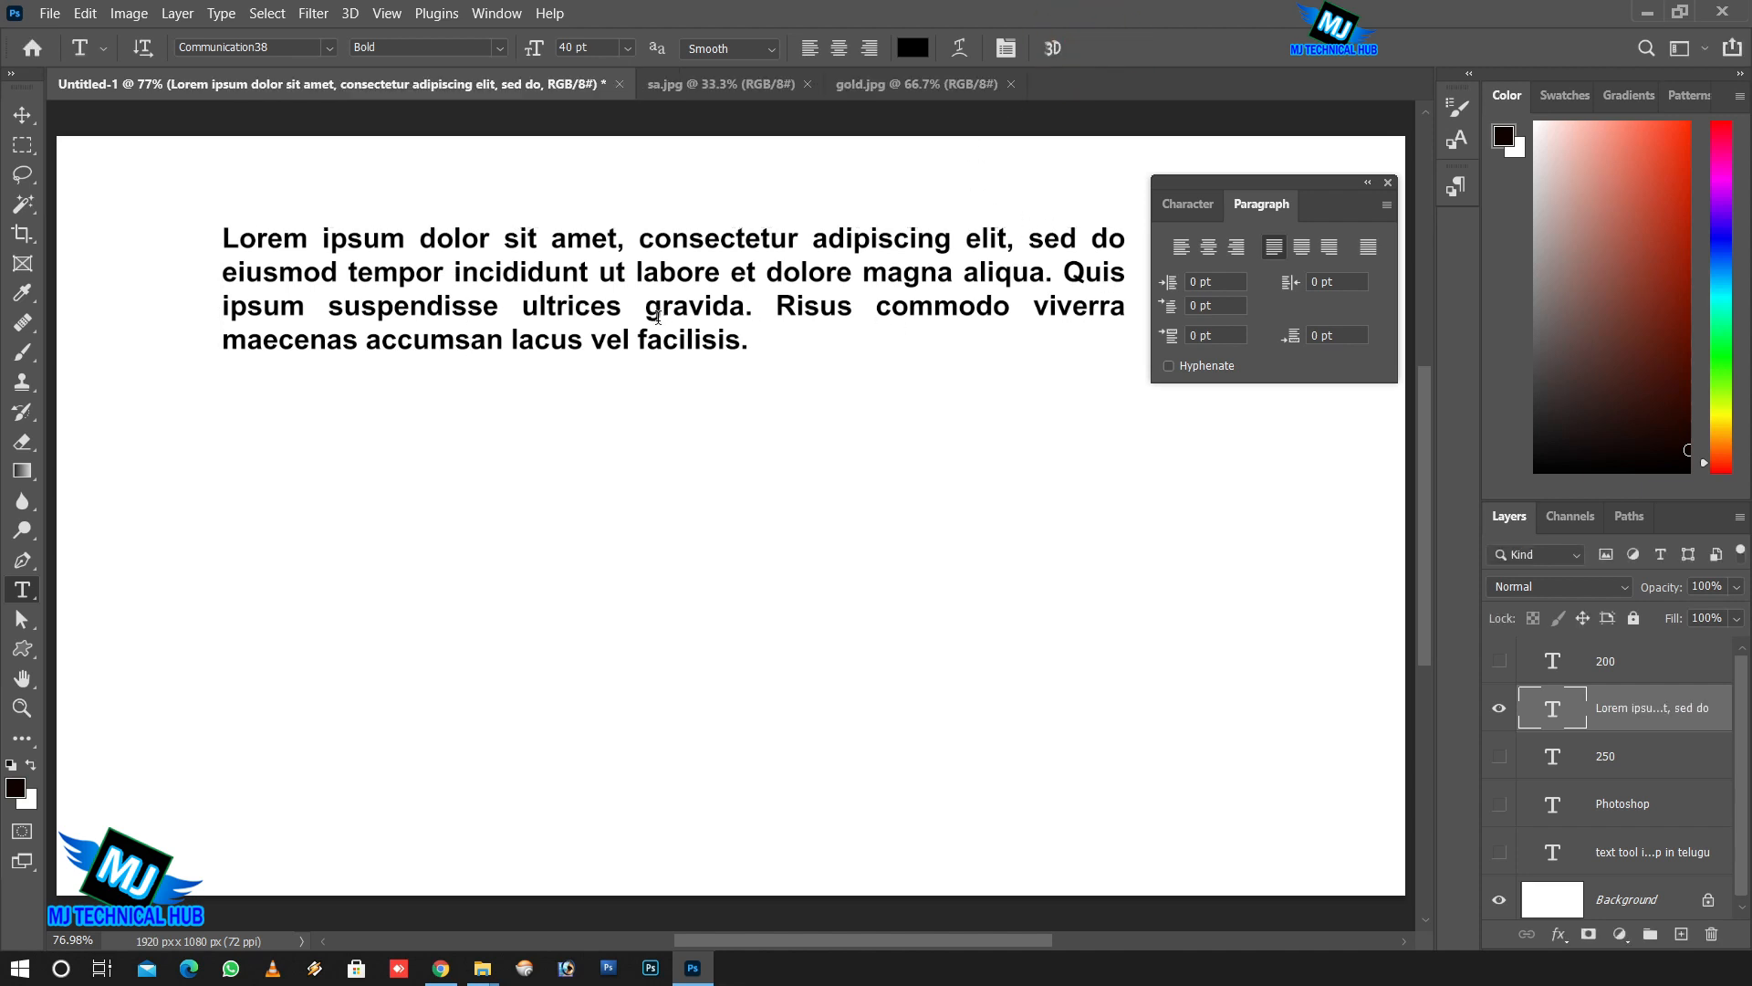
# Try justifying the paragraph with its last line centred, right-aligned and fully justified, and return it to left alignment.
pyautogui.click(1301, 246)
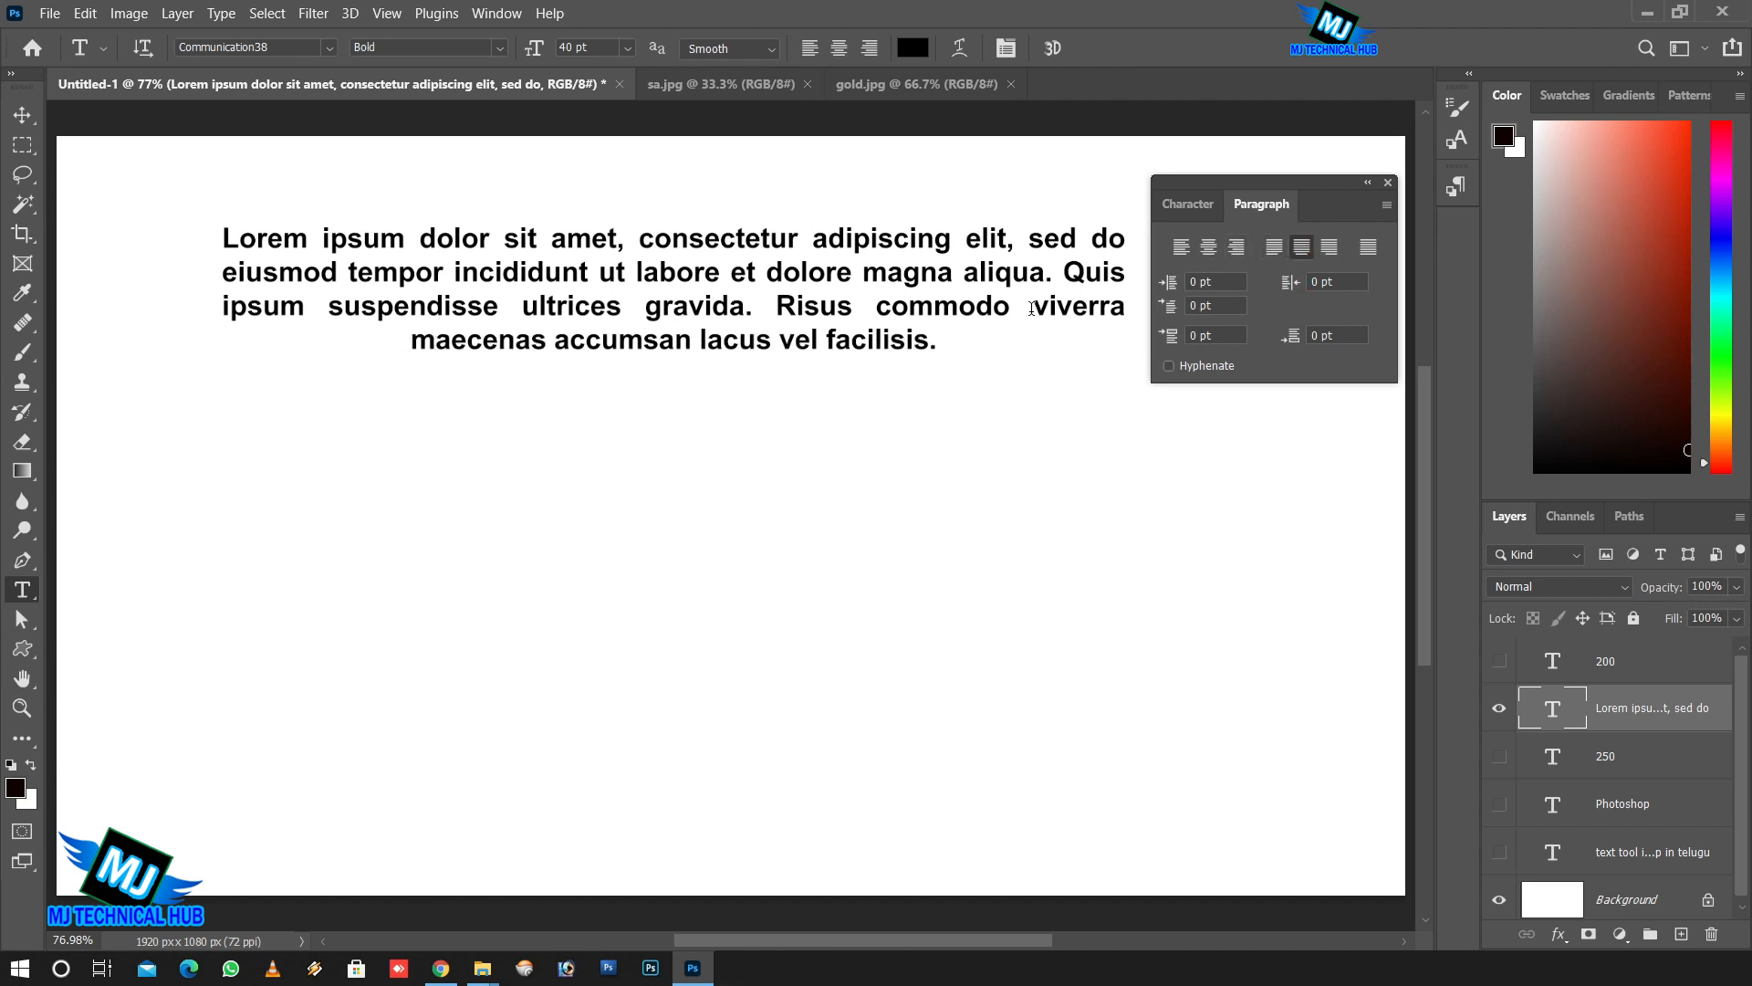
pyautogui.click(1330, 248)
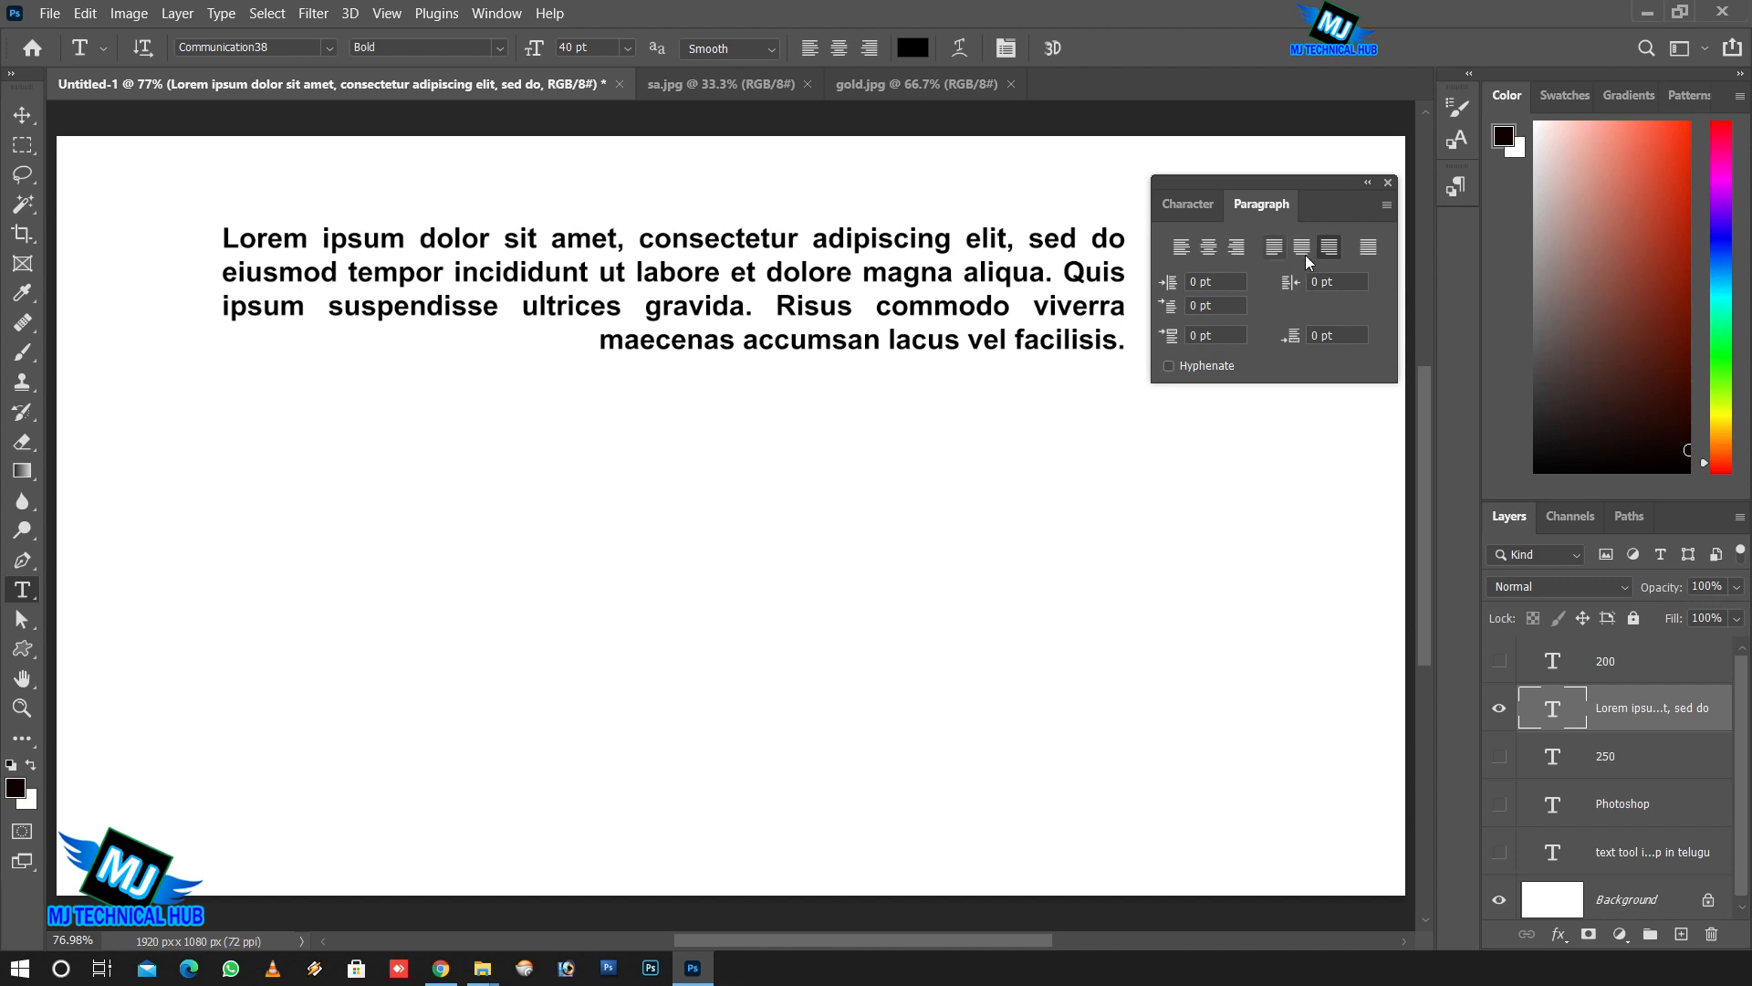
pyautogui.click(1368, 248)
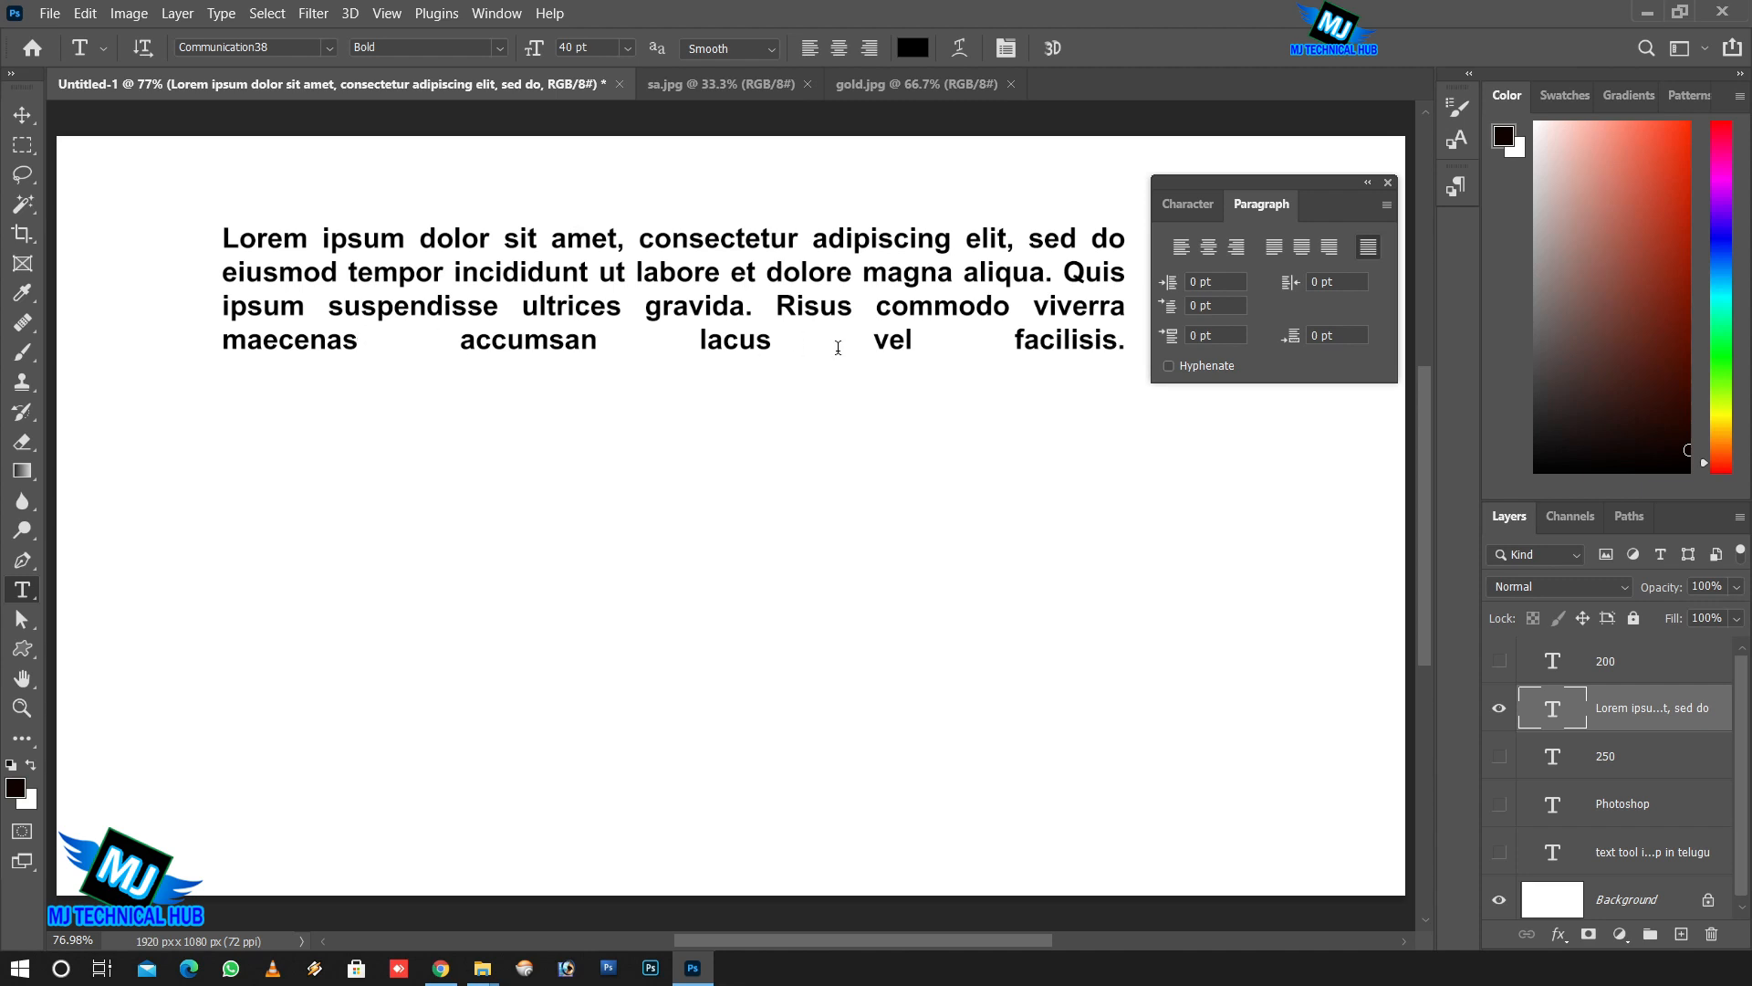
pyautogui.click(1180, 248)
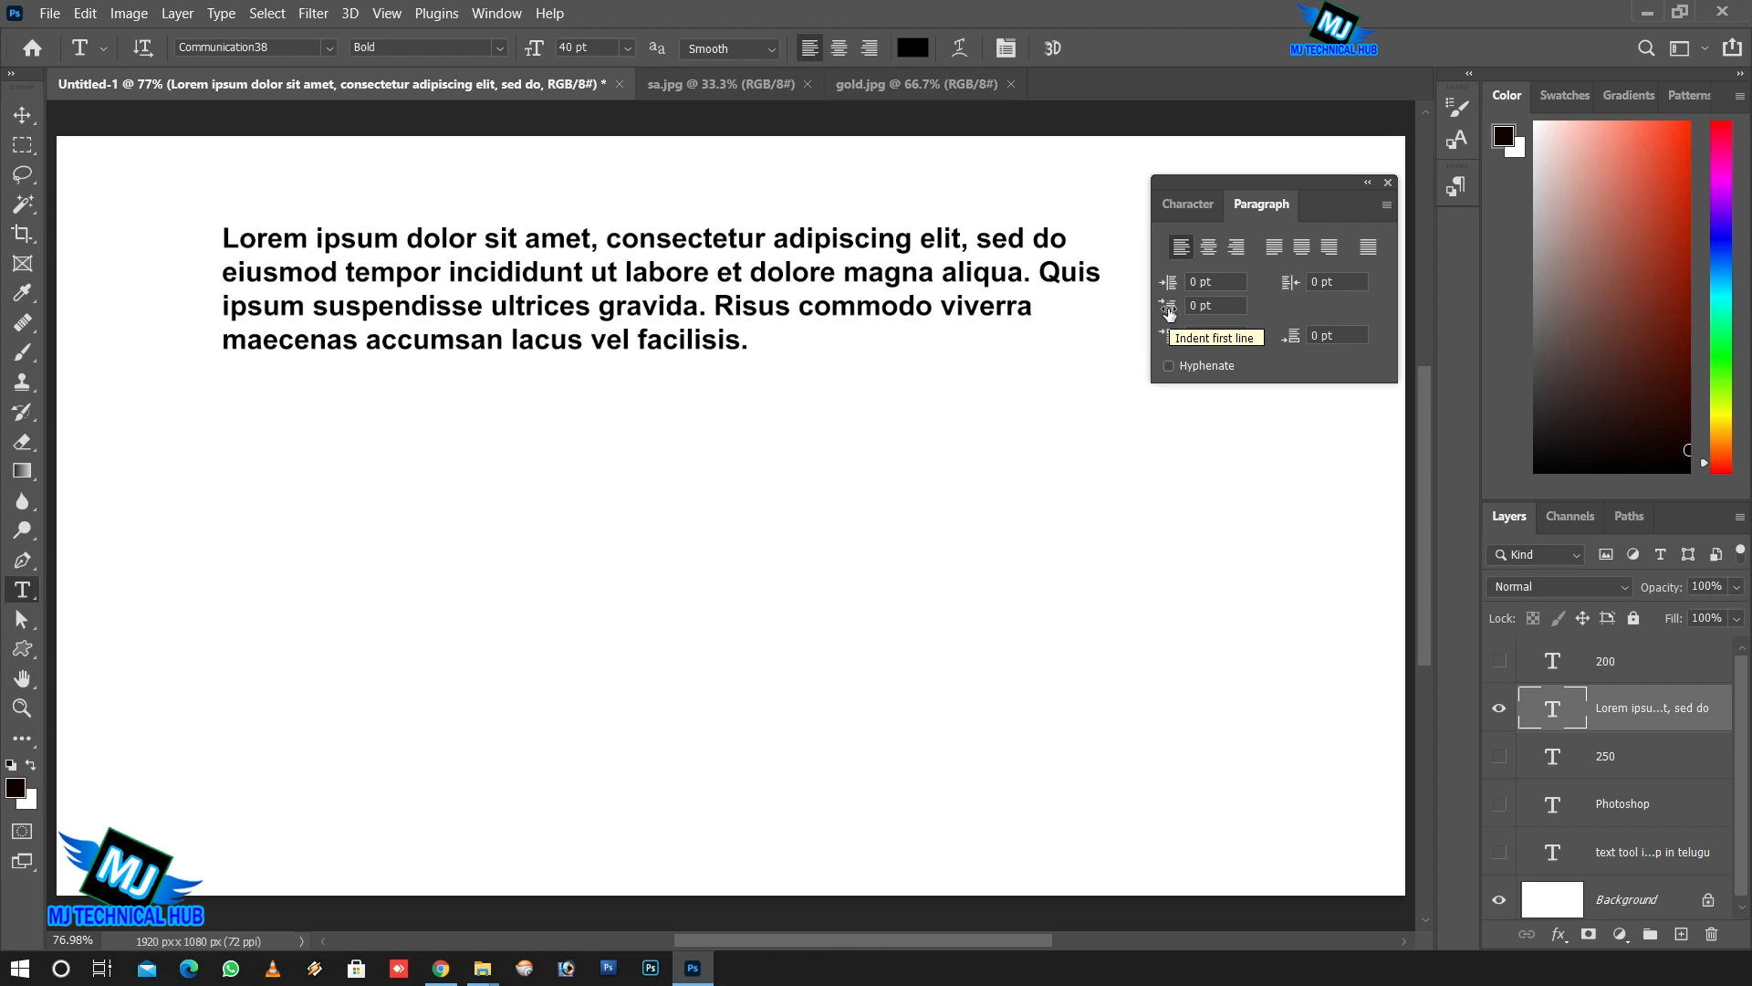
# Indent the paragraph's first line by 277 pt and change that indent to 300 pt.
pyautogui.moveTo(1168, 312); pyautogui.dragTo(1484, 286)
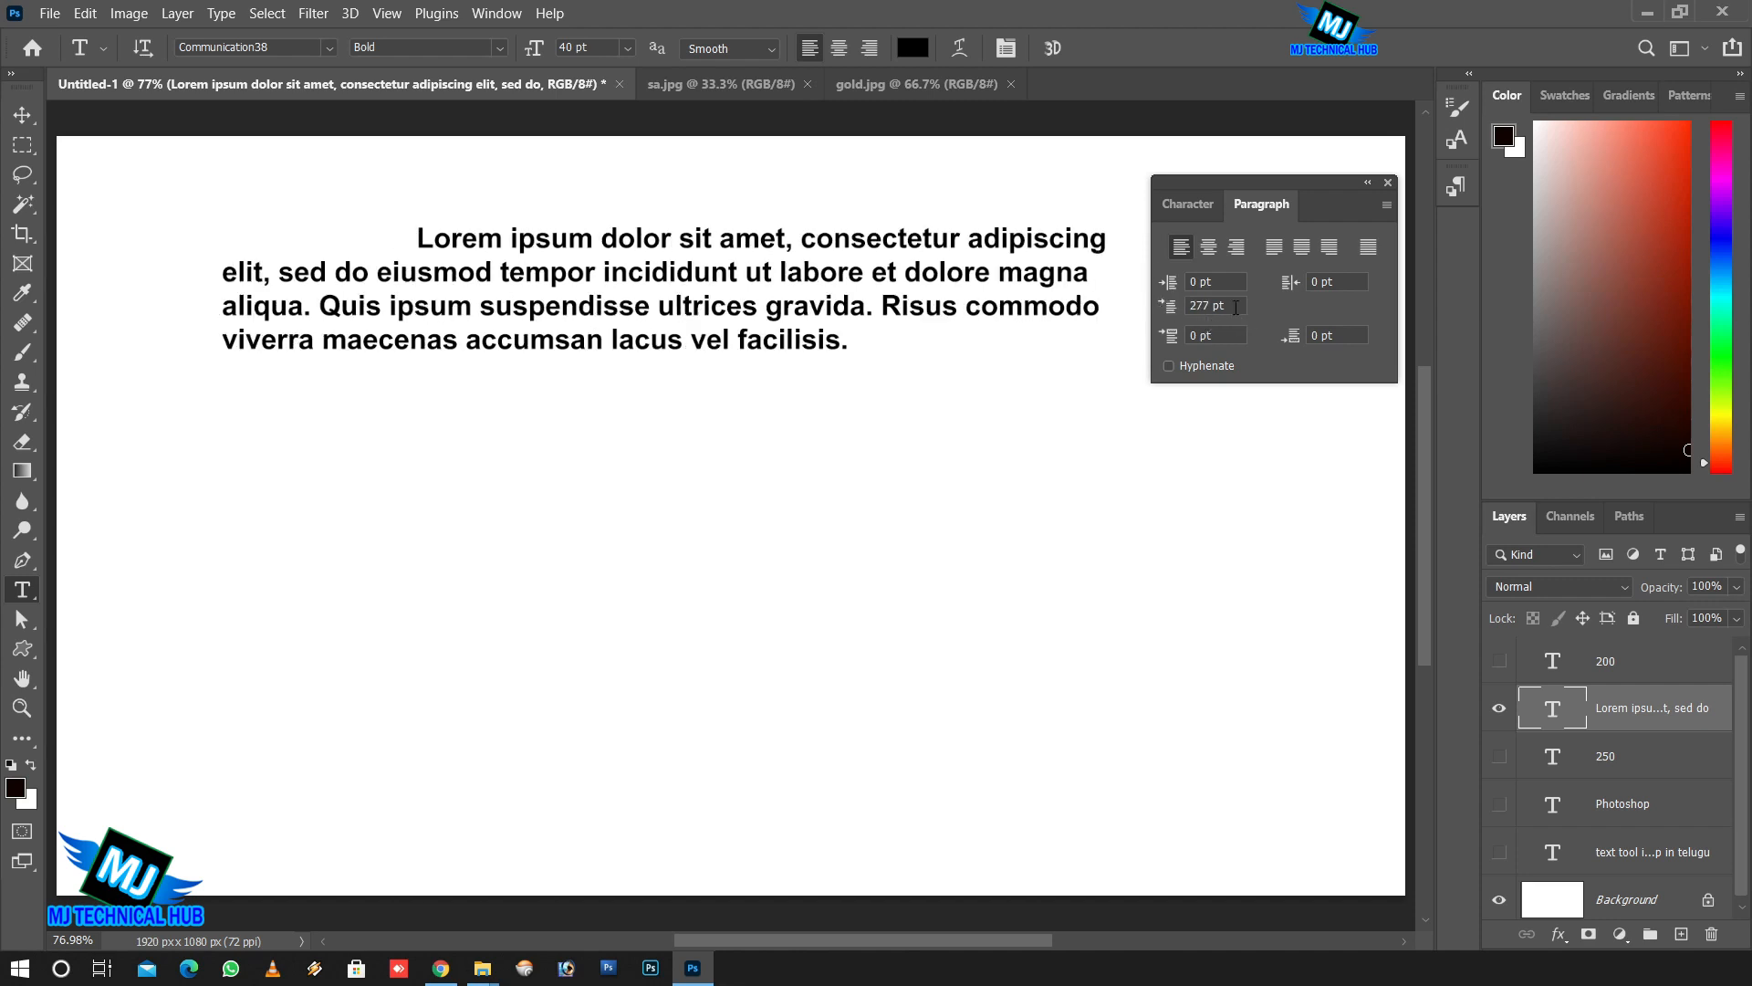
pyautogui.moveTo(1235, 307); pyautogui.dragTo(1125, 303)
pyautogui.write('300')
pyautogui.press('Return')
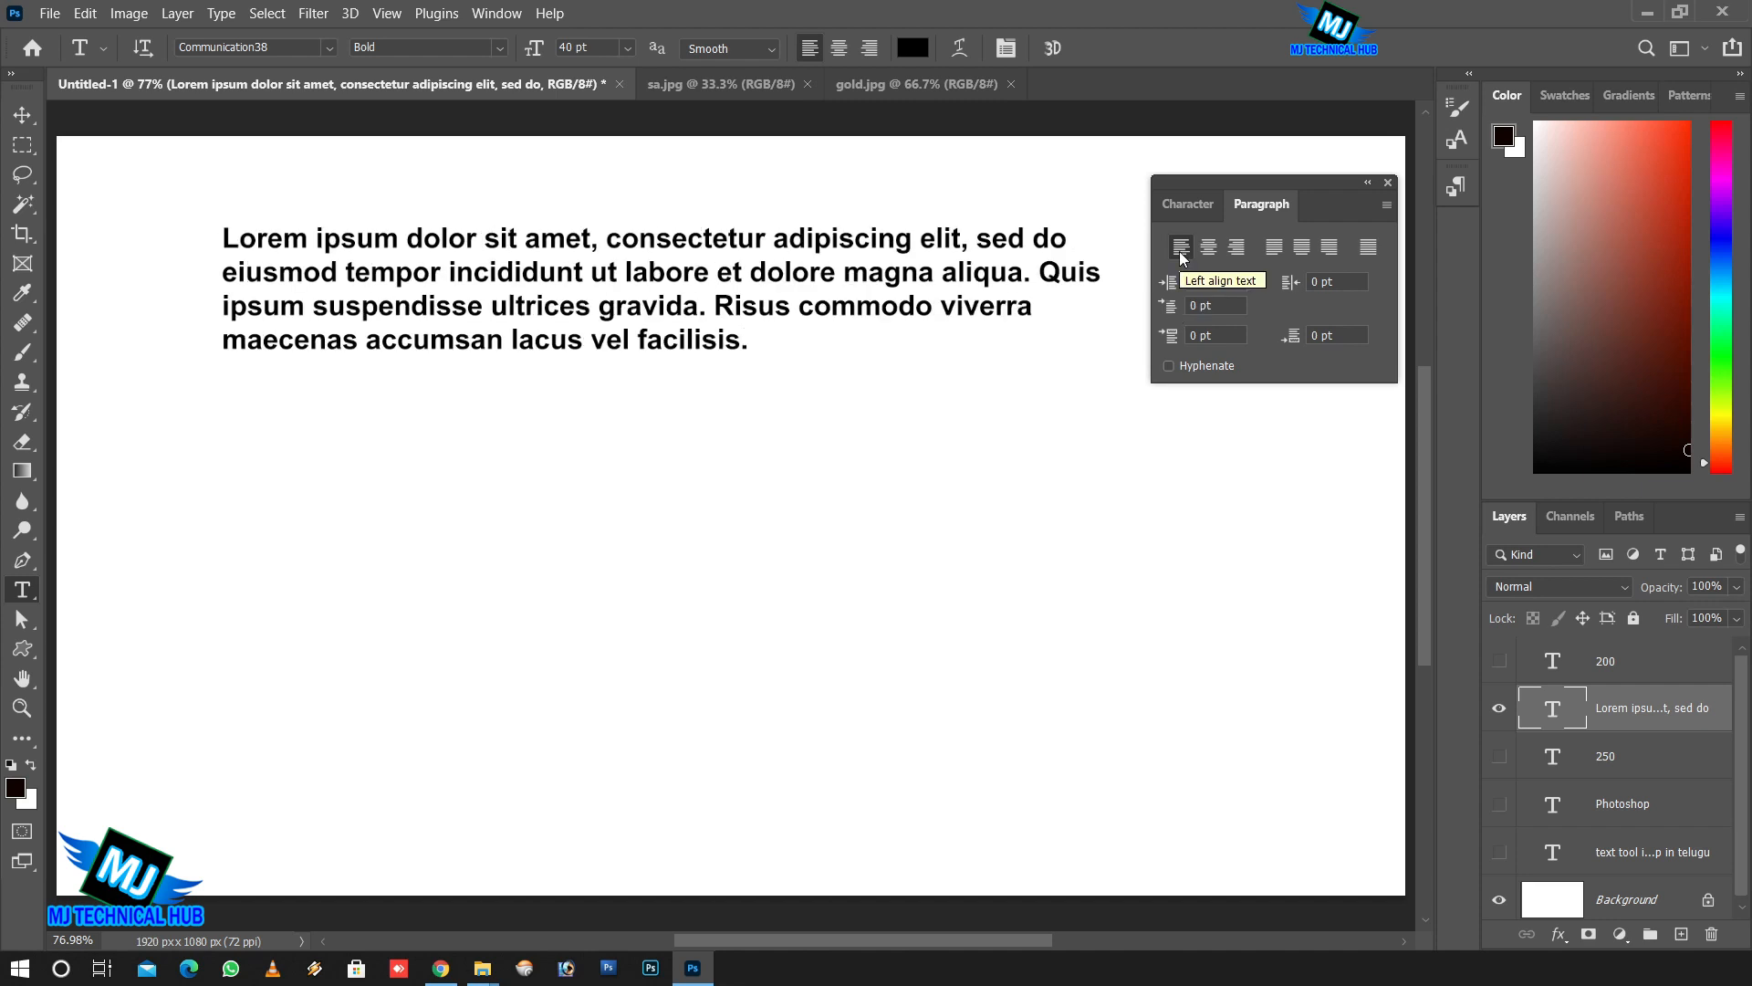
# Turn hyphenation on and off for the Lorem ipsum paragraph.
pyautogui.click(1169, 367)
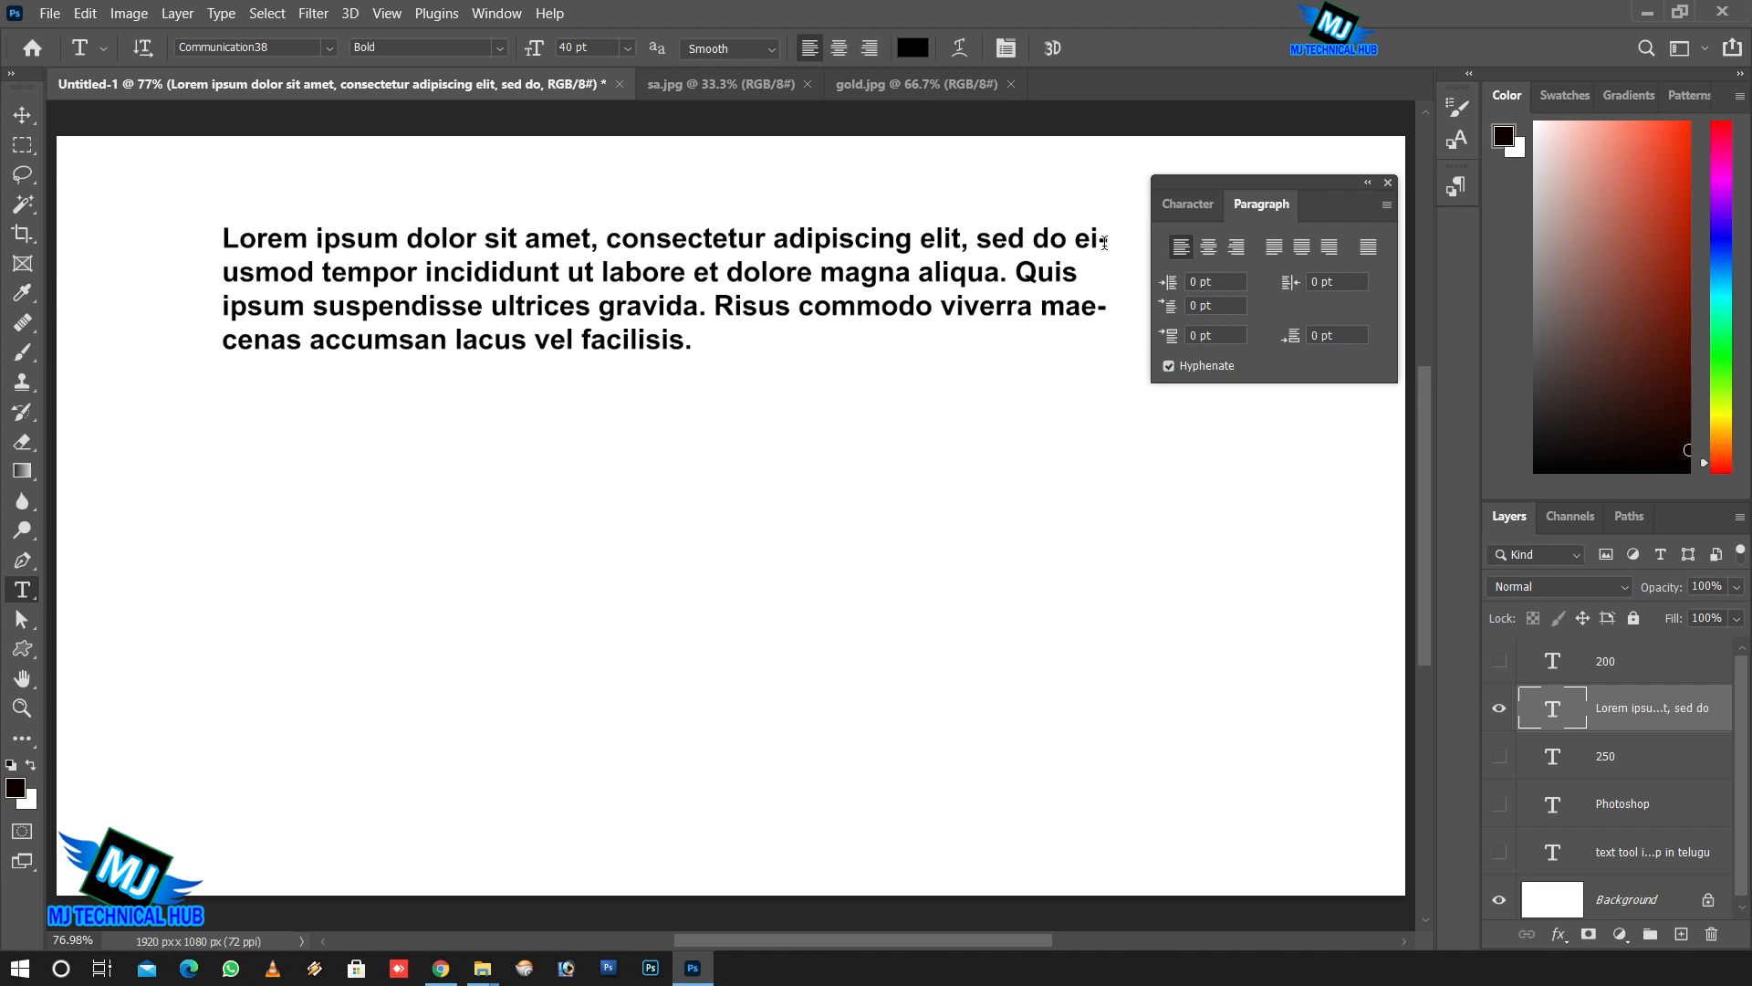
pyautogui.click(1169, 366)
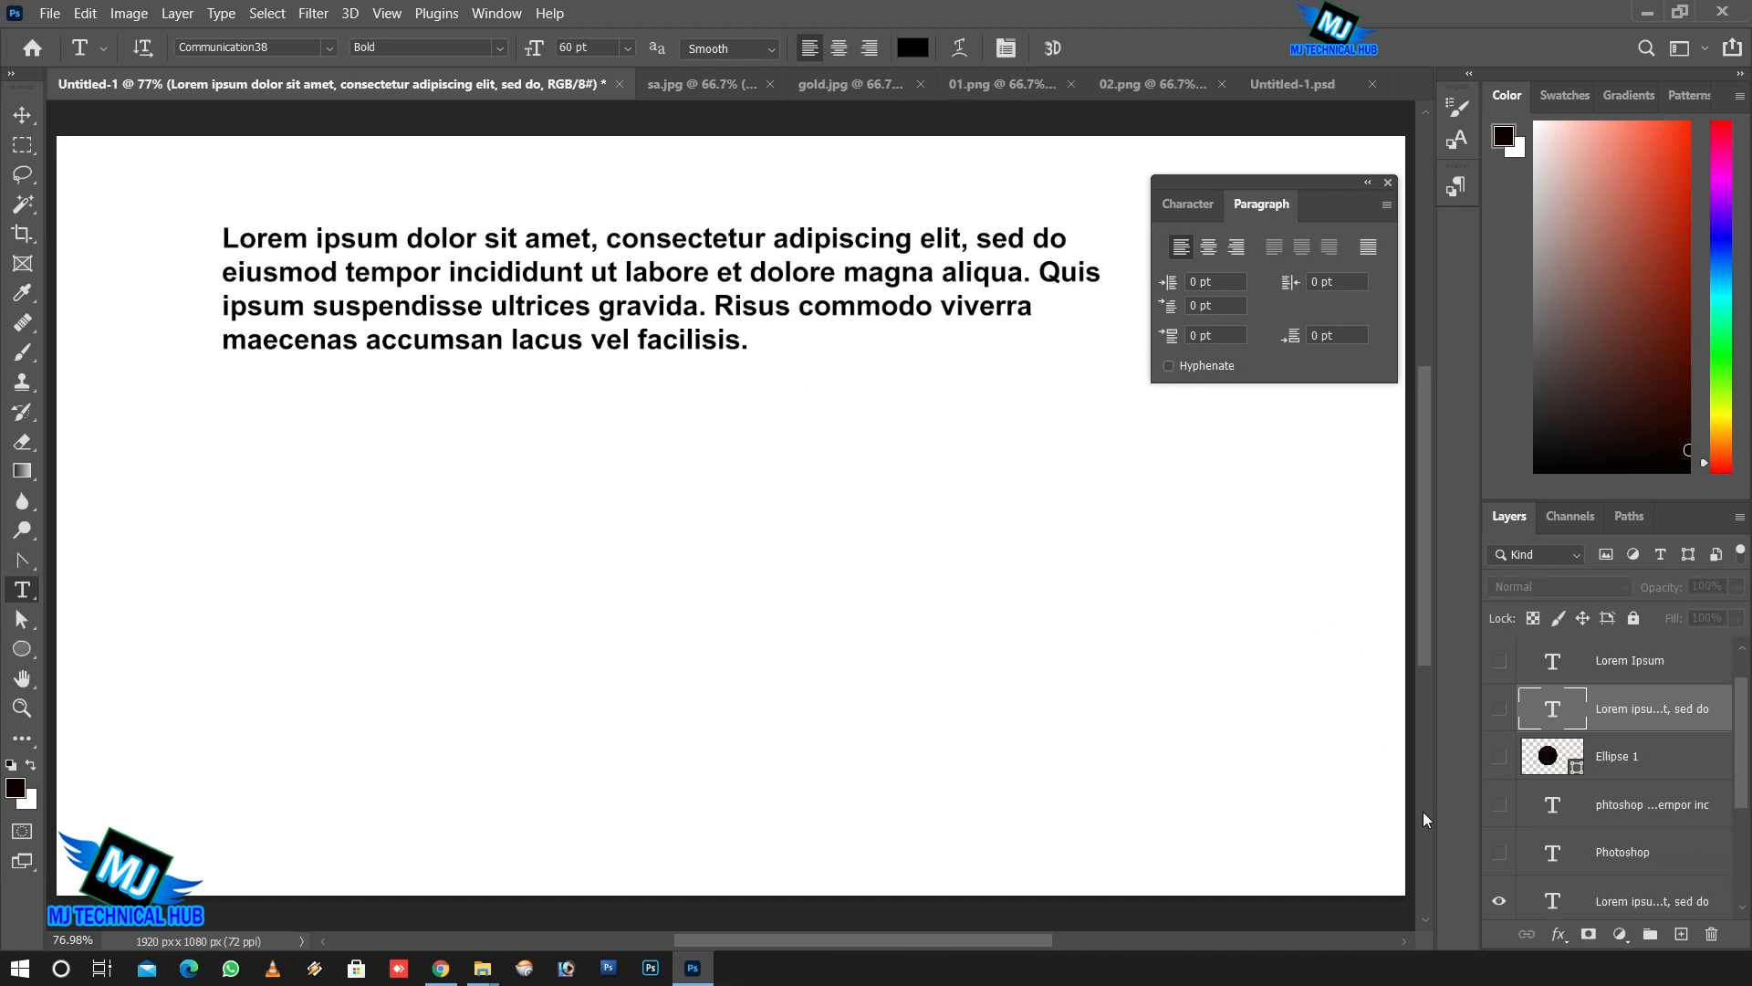
# Hide the visible Lorem ipsum text layer and copy the Lorem ipsum source paragraph from Google Translate in Chrome.
pyautogui.click(1498, 901)
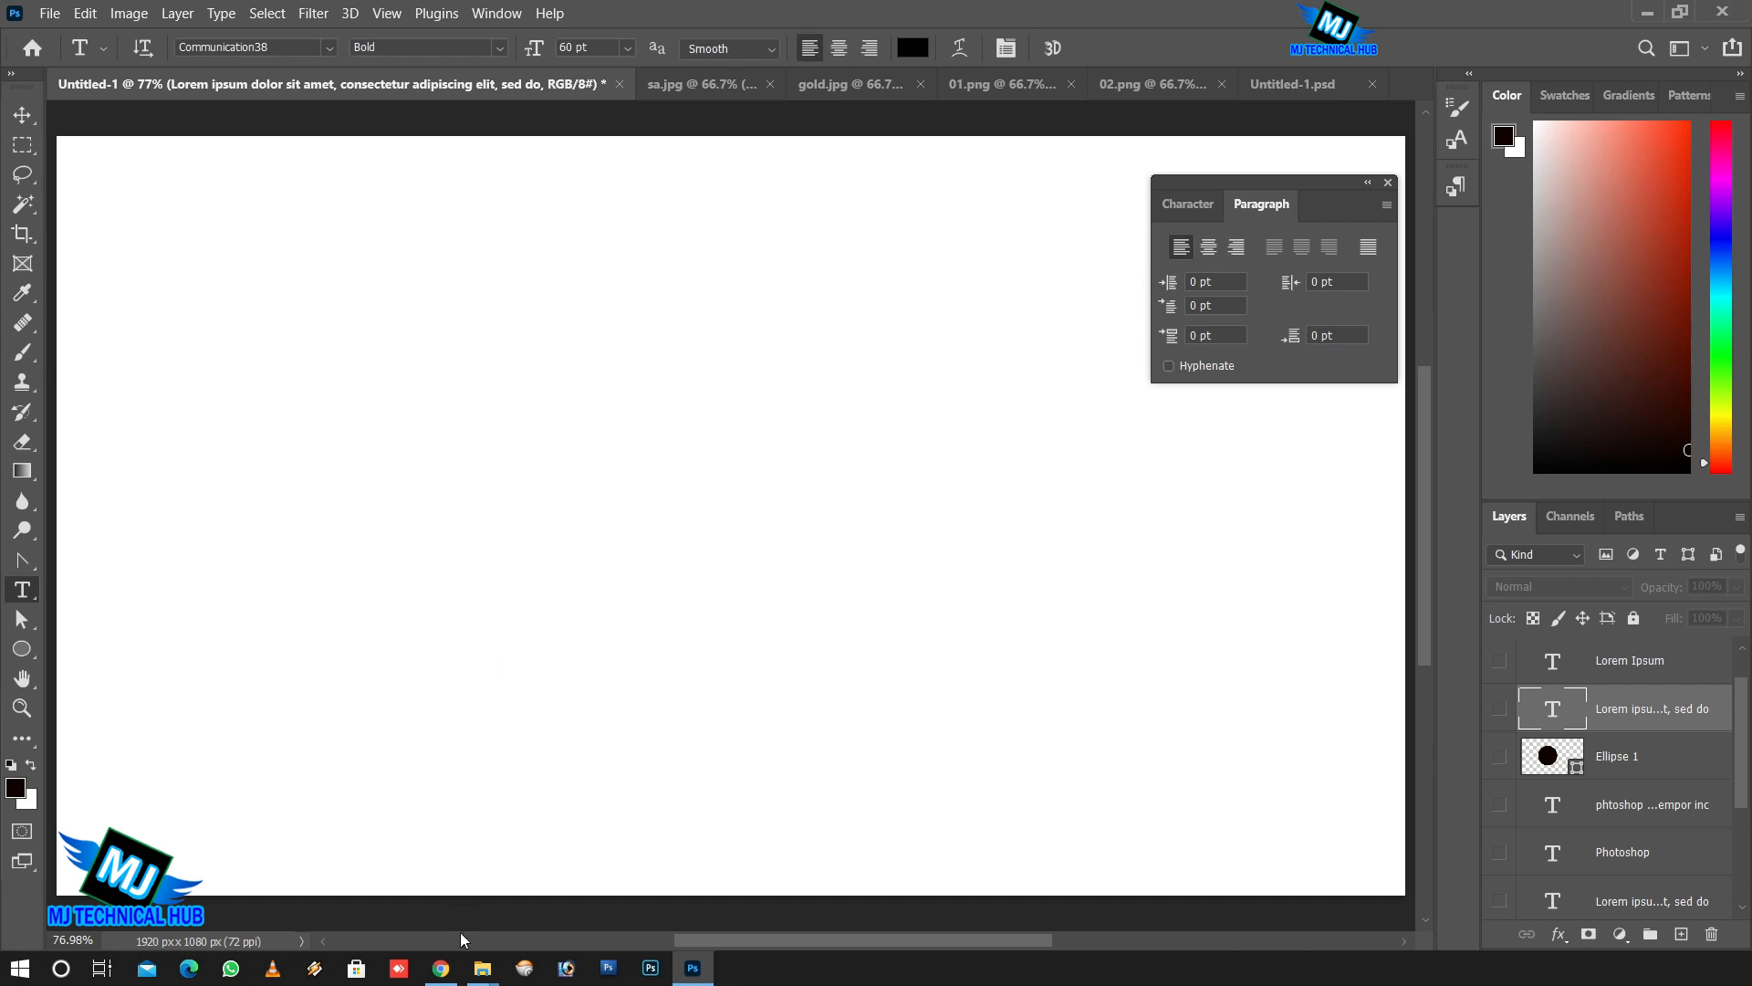
pyautogui.click(442, 971)
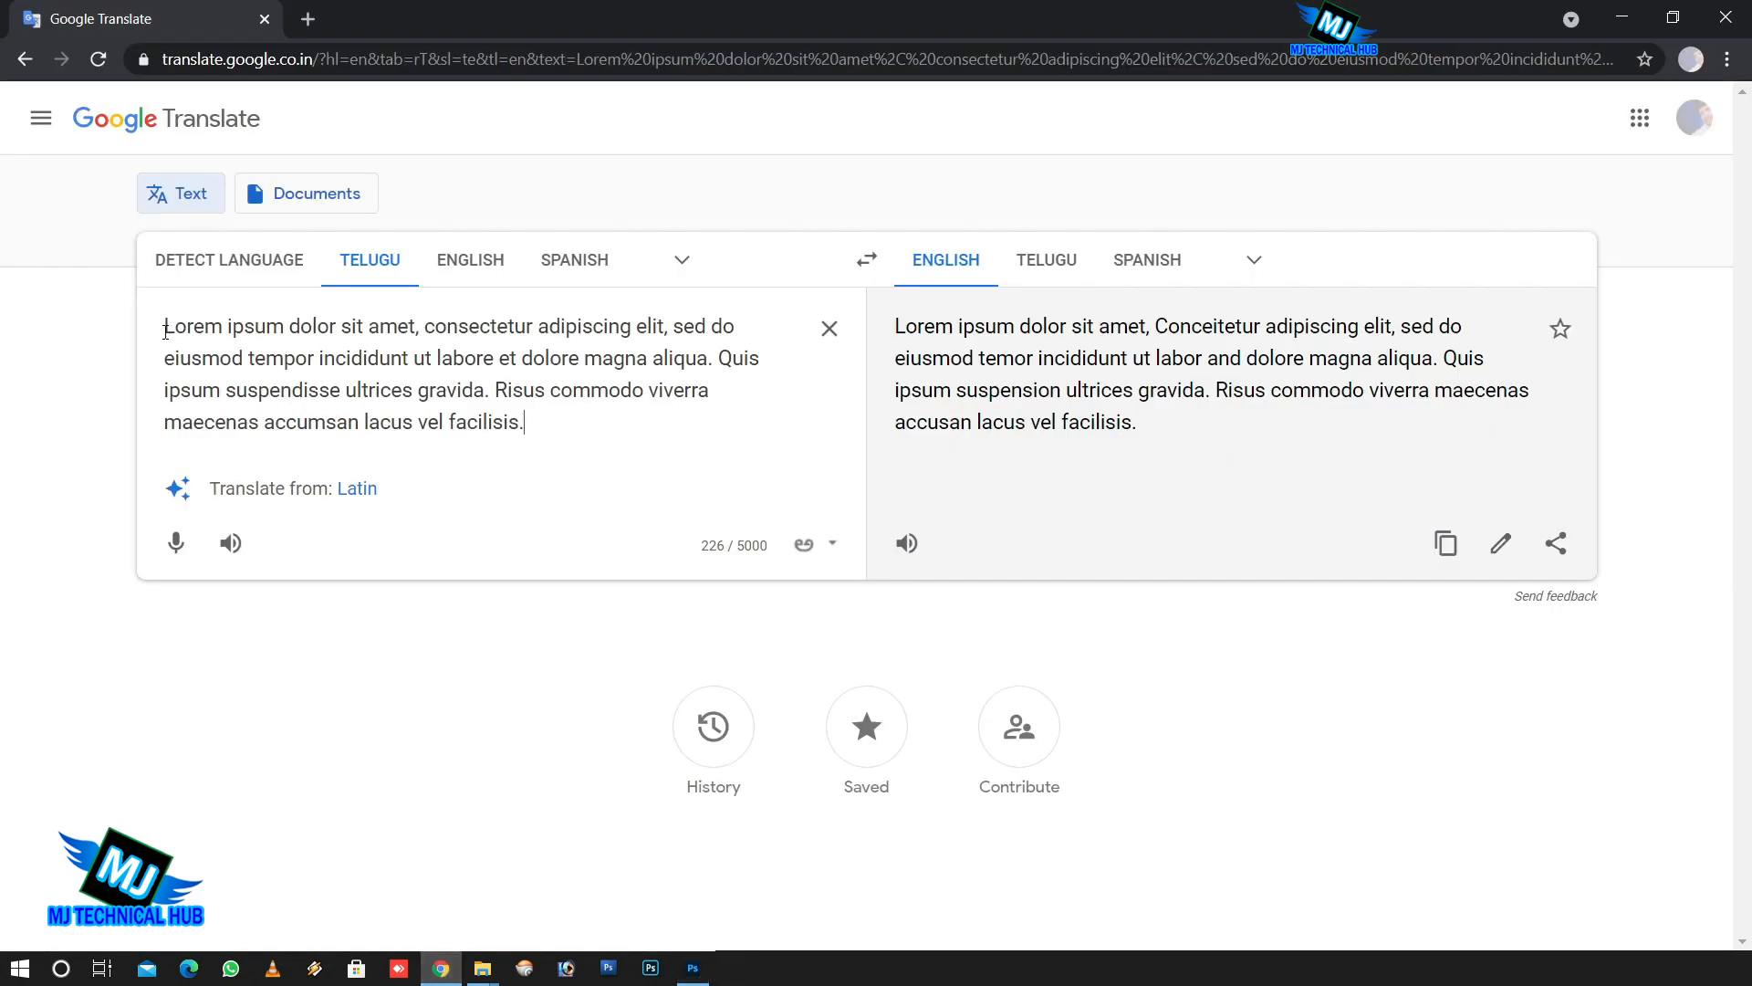
pyautogui.moveTo(165, 329); pyautogui.dragTo(528, 452)
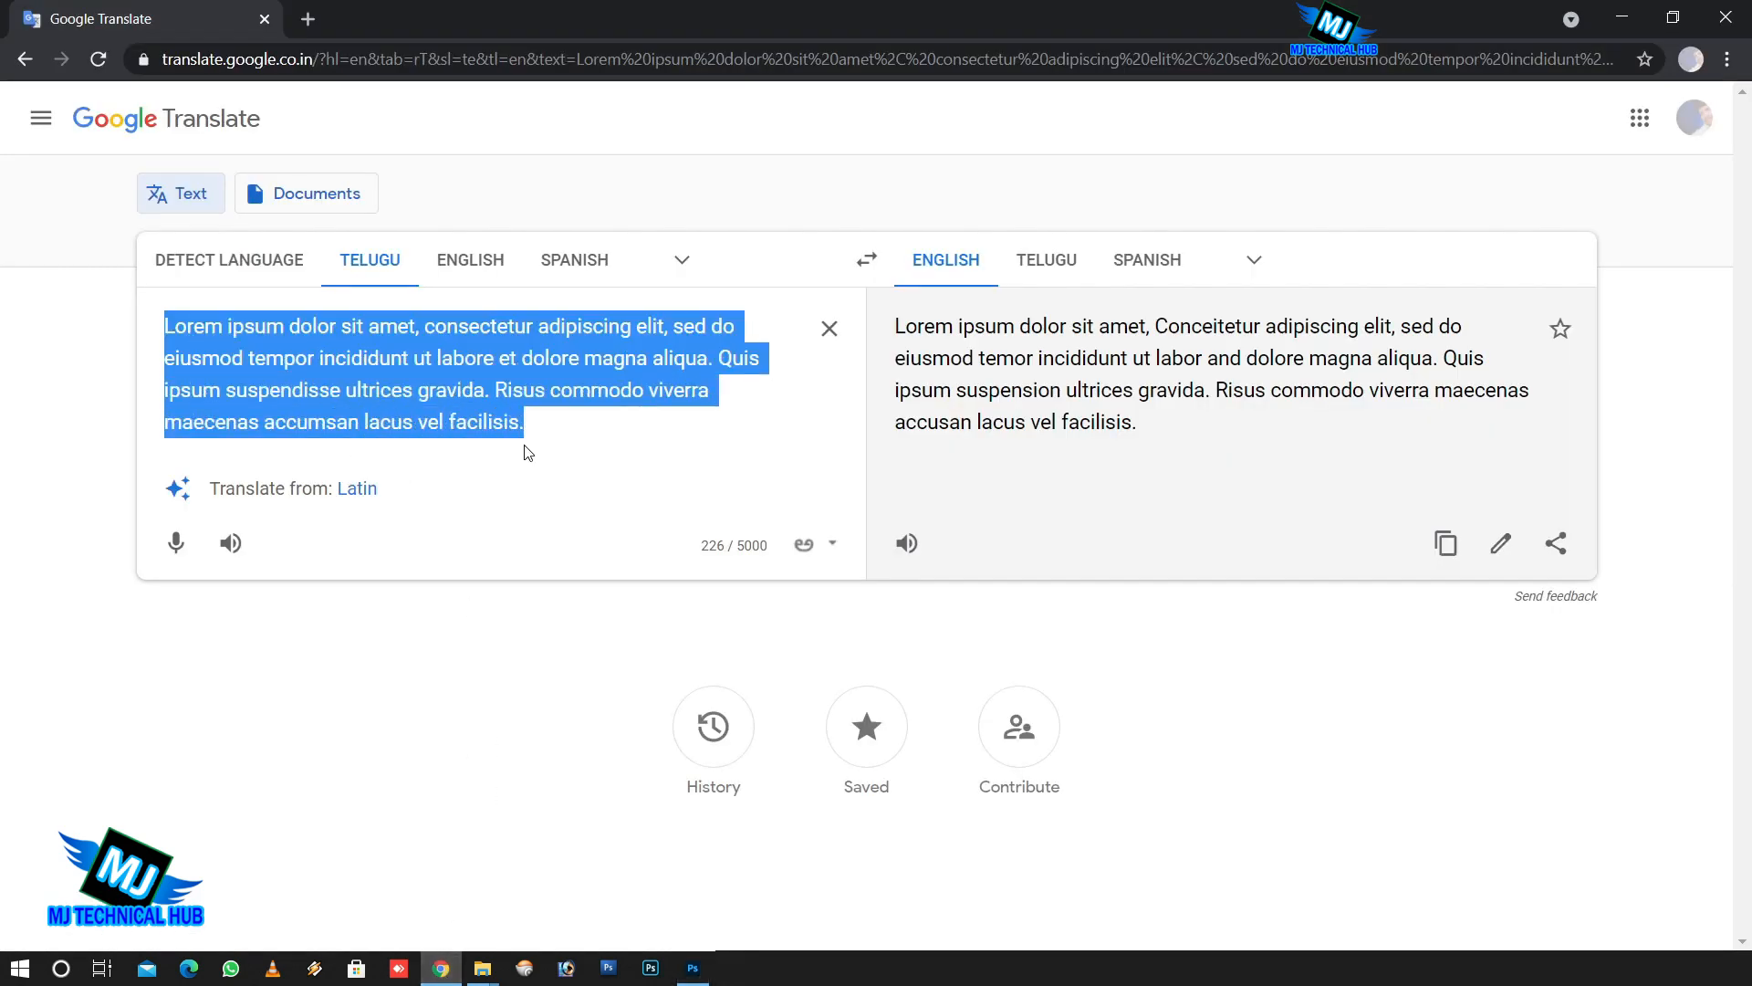
pyautogui.rightClick(438, 357)
pyautogui.click(493, 428)
# Switch back to Photoshop, paste the copied paragraph over new point text on the canvas, and commit it.
pyautogui.click(693, 968)
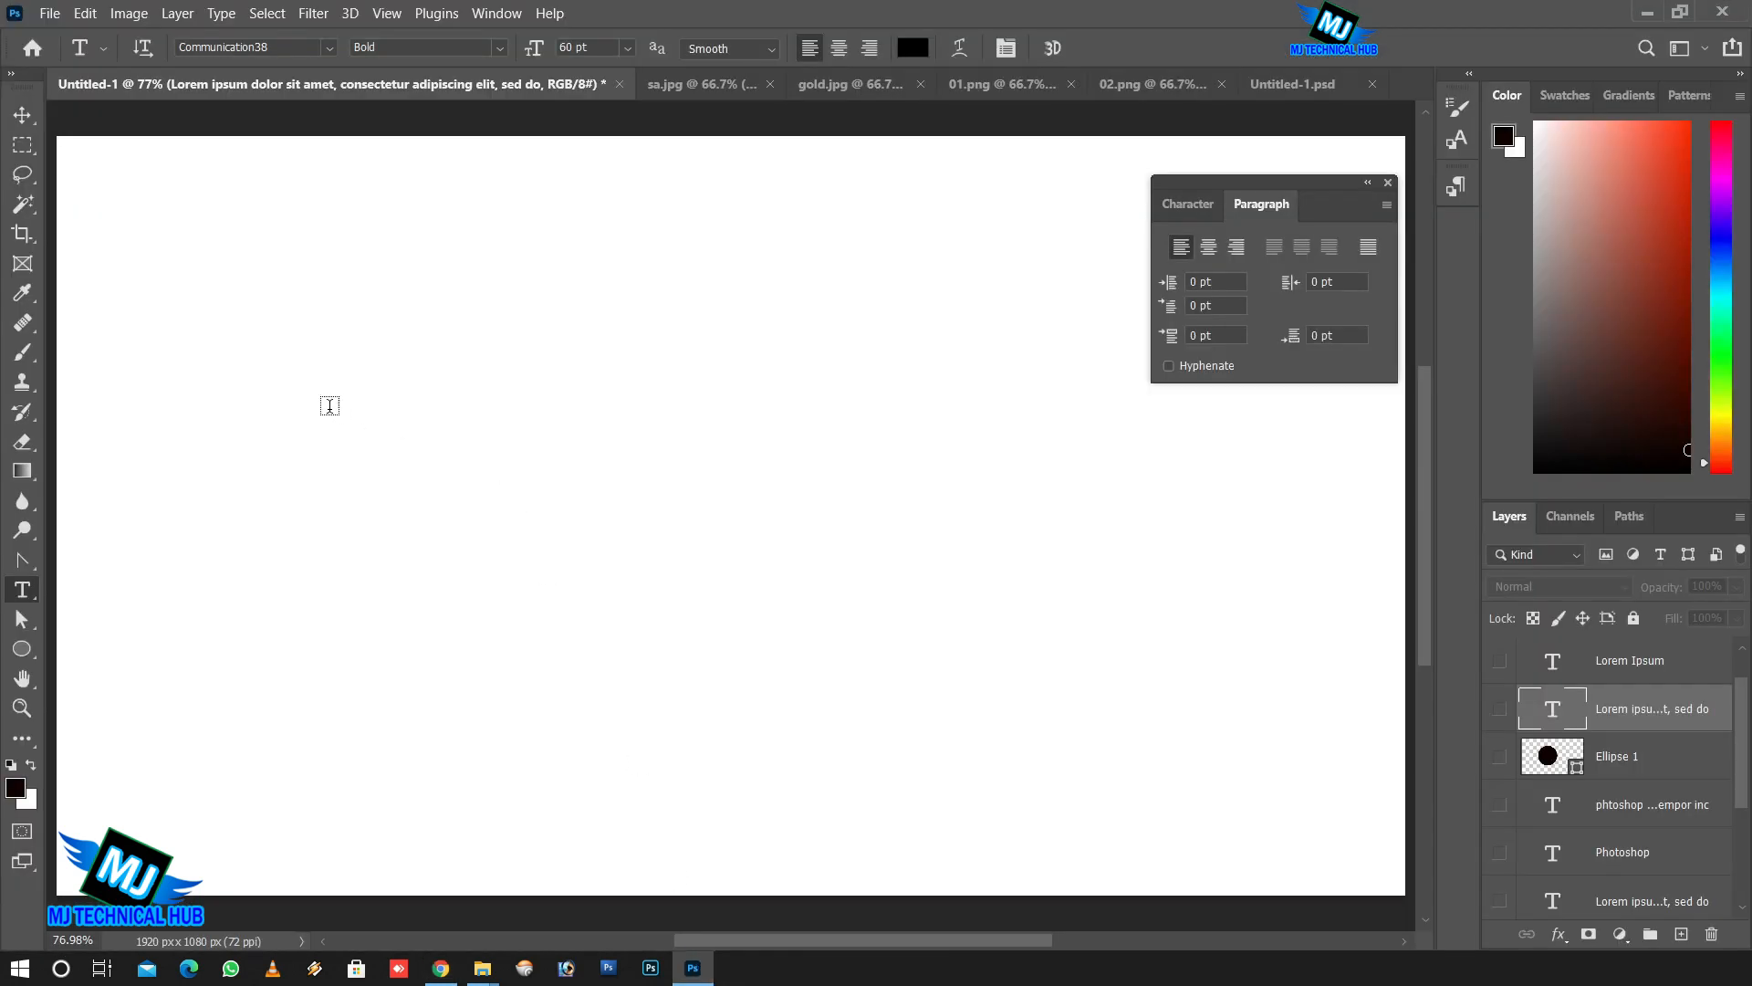
pyautogui.click(309, 385)
pyautogui.rightClick(309, 388)
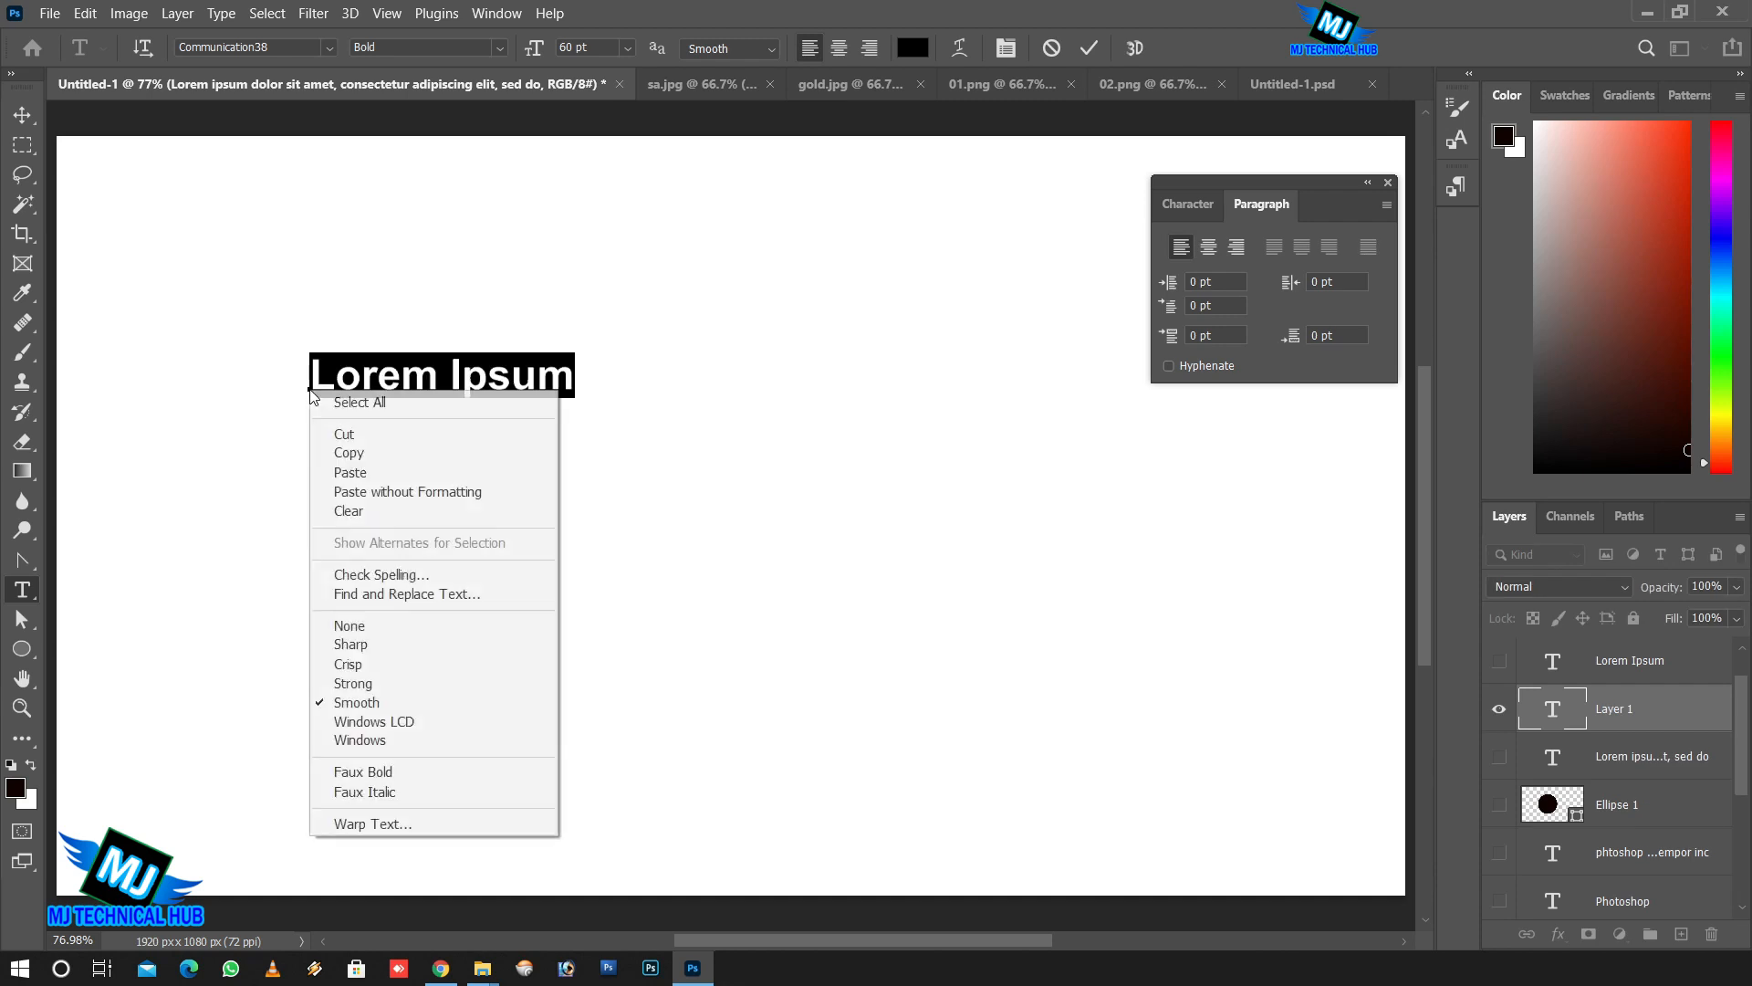
pyautogui.click(365, 473)
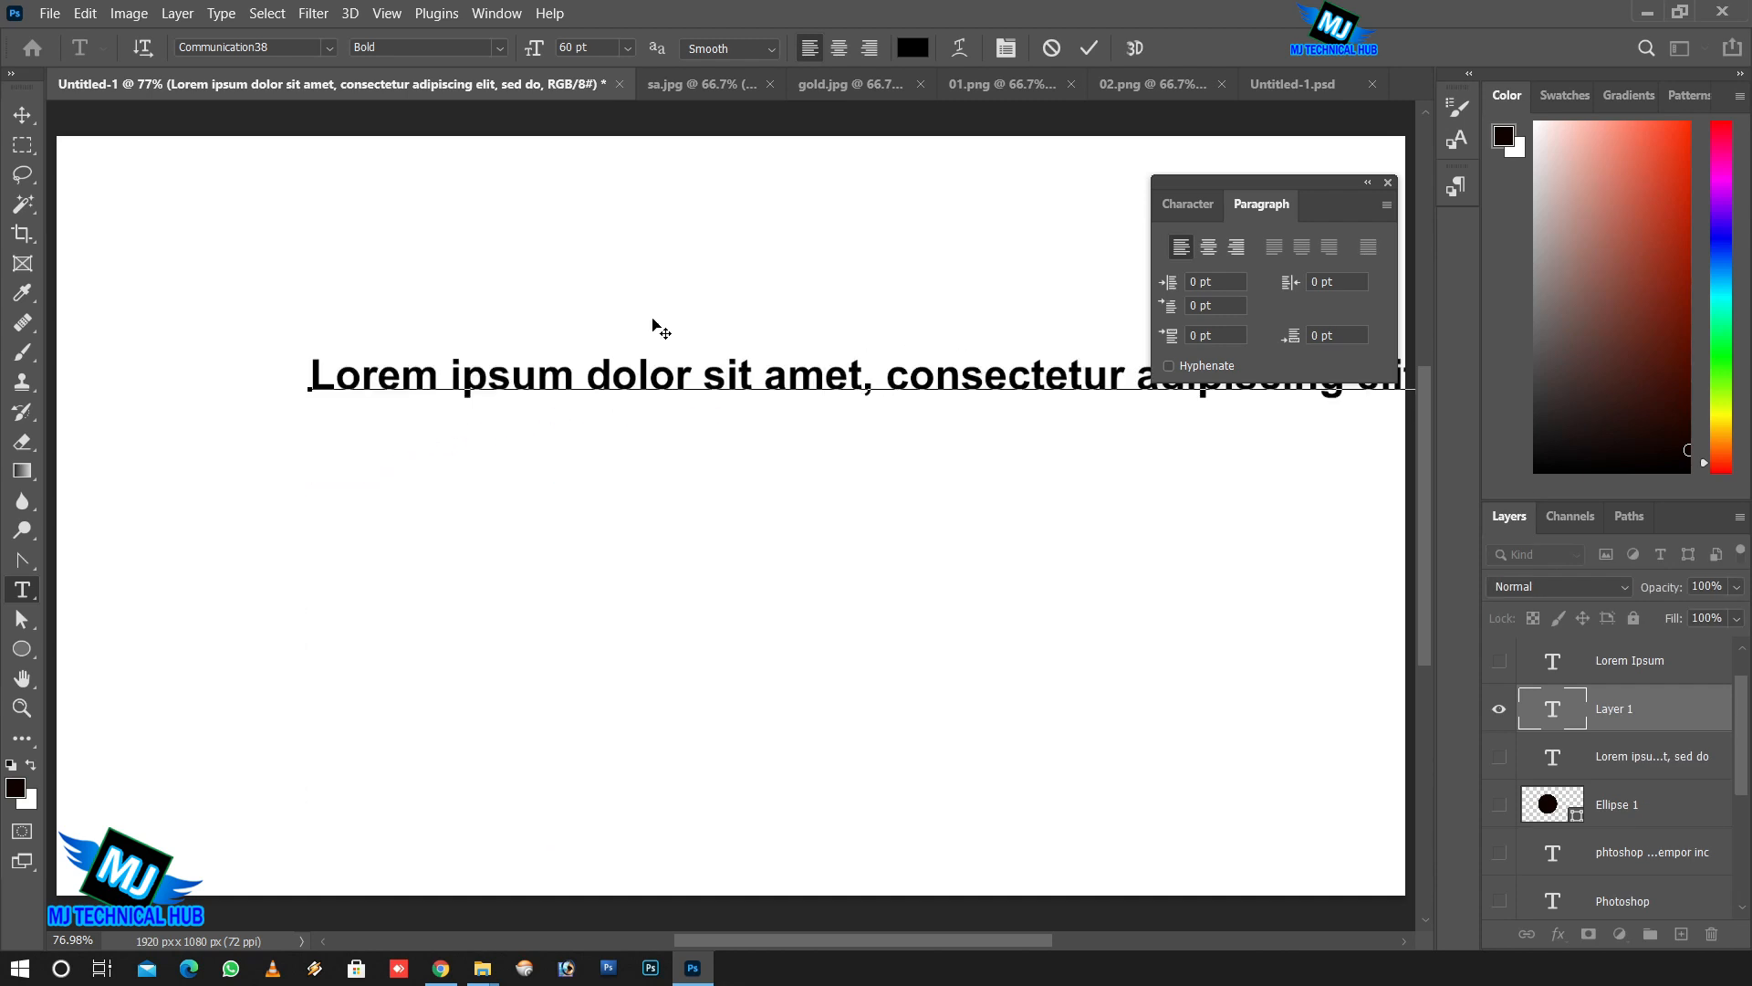
pyautogui.click(1089, 47)
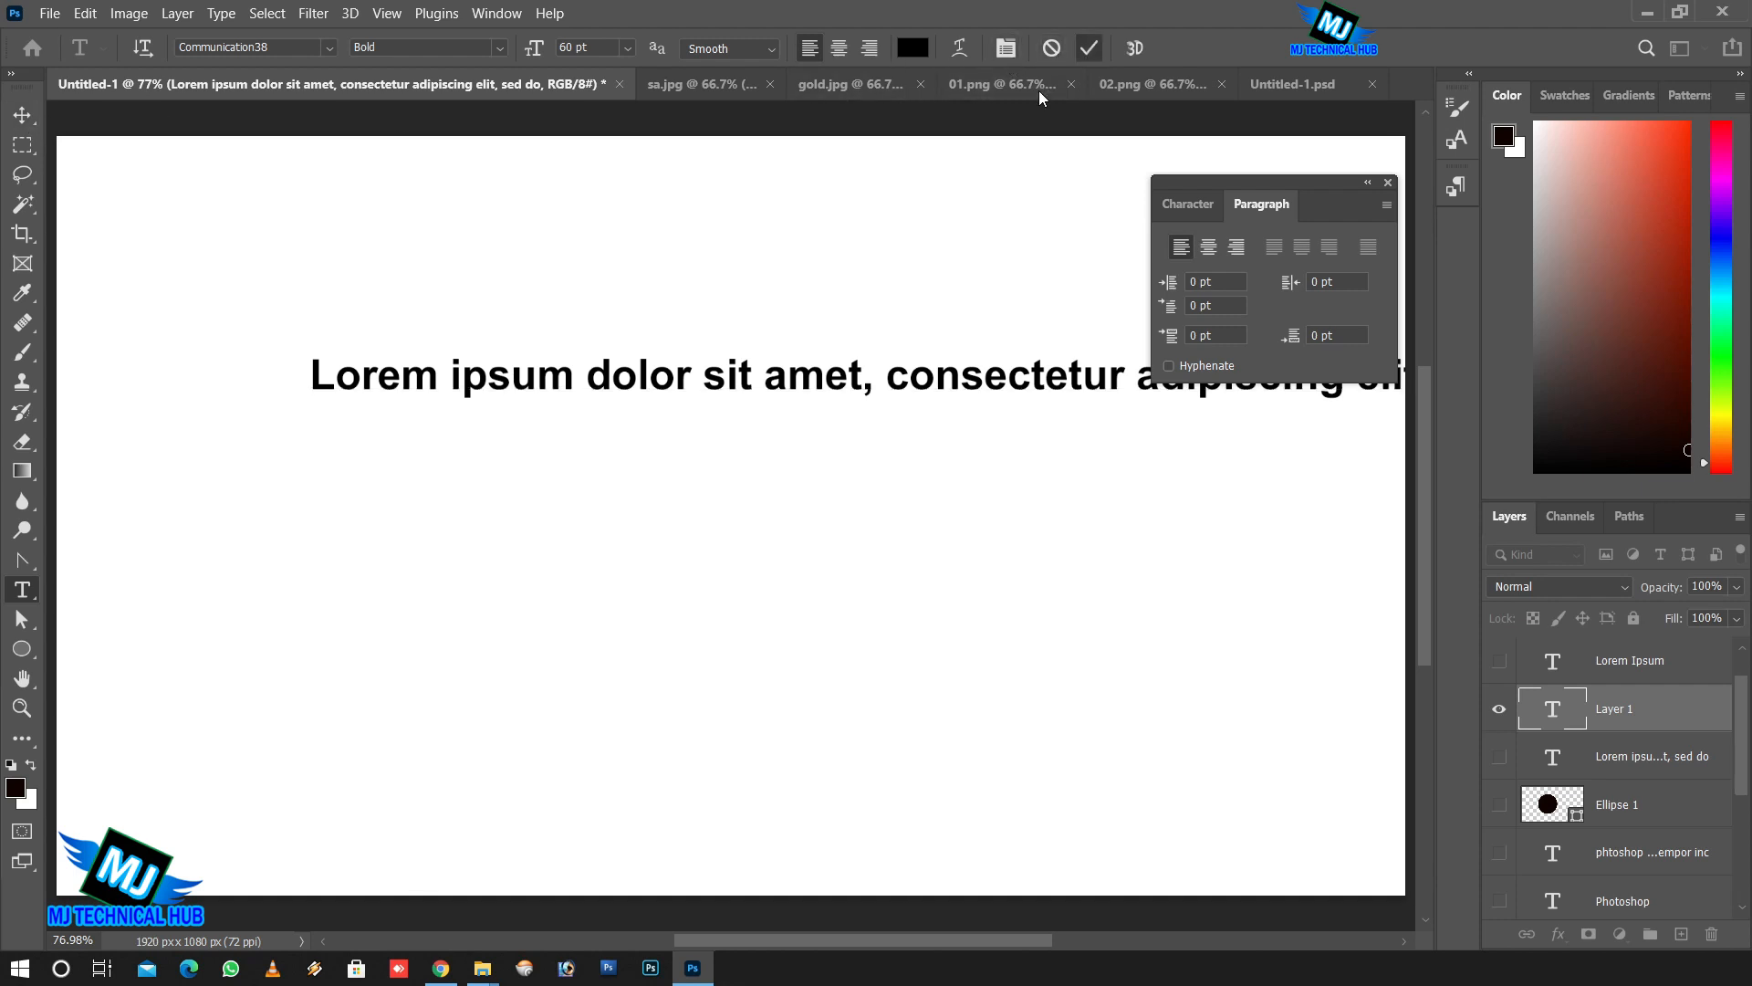
# Try to break the pasted line before "consectetur" and delete that text layer.
pyautogui.click(890, 381)
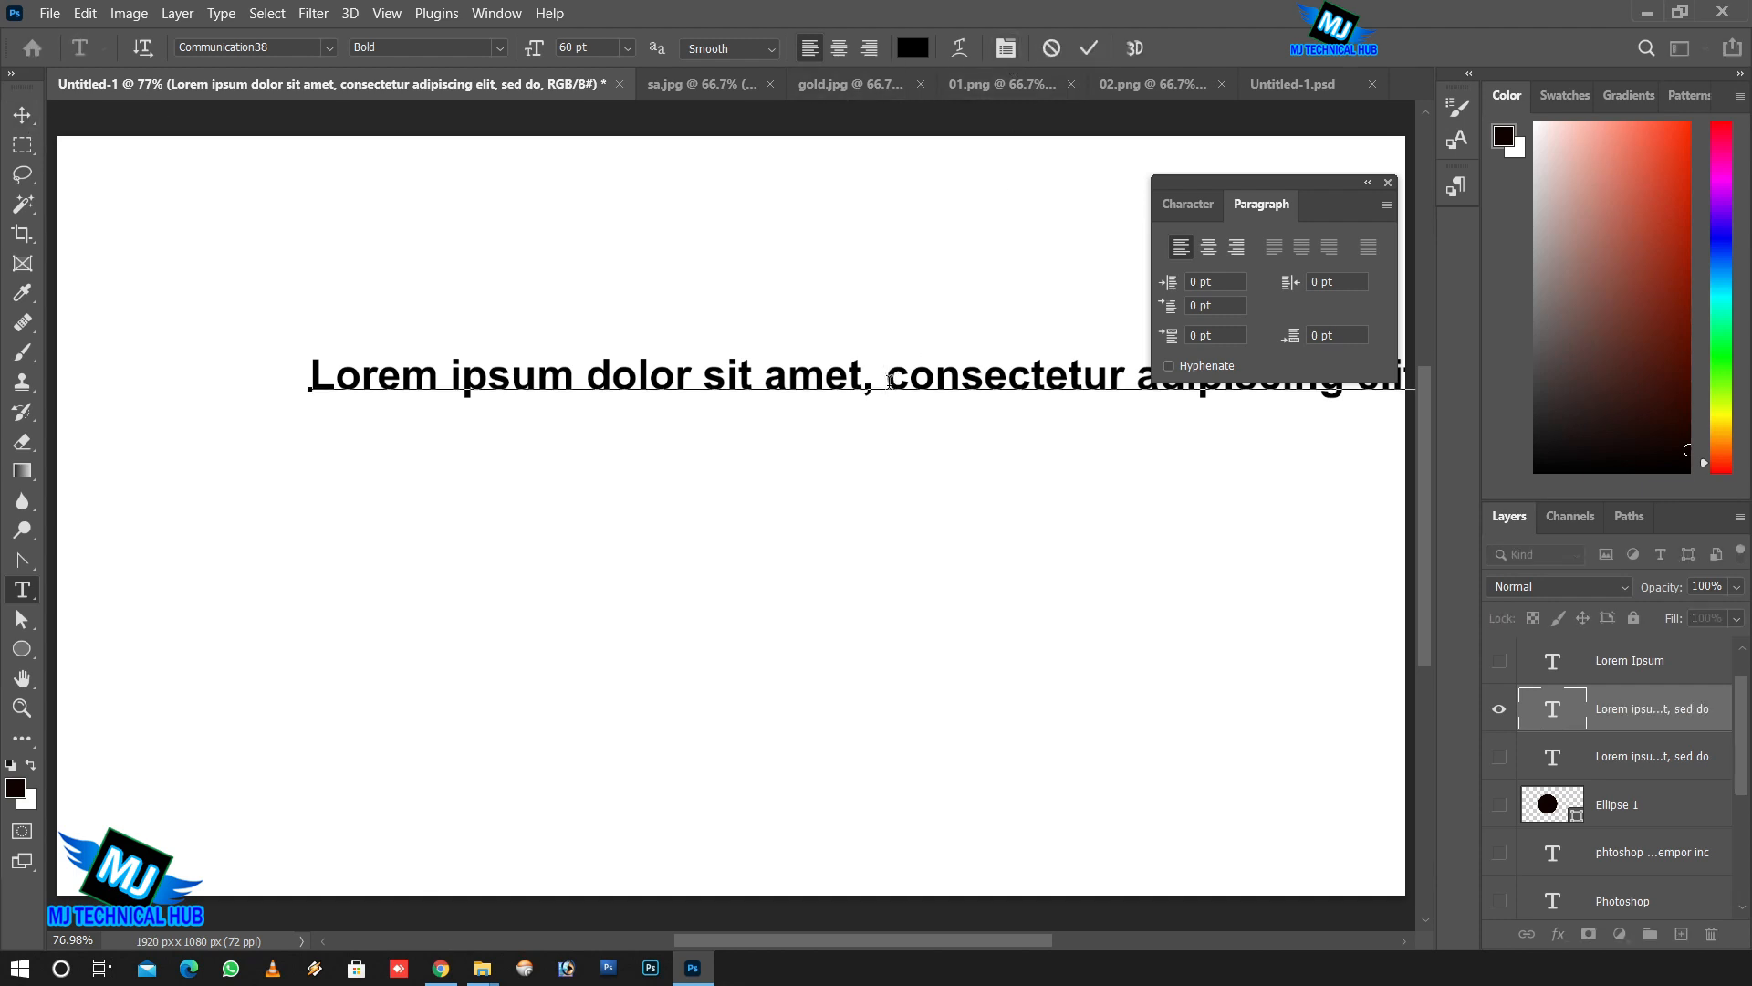
pyautogui.press('Return')
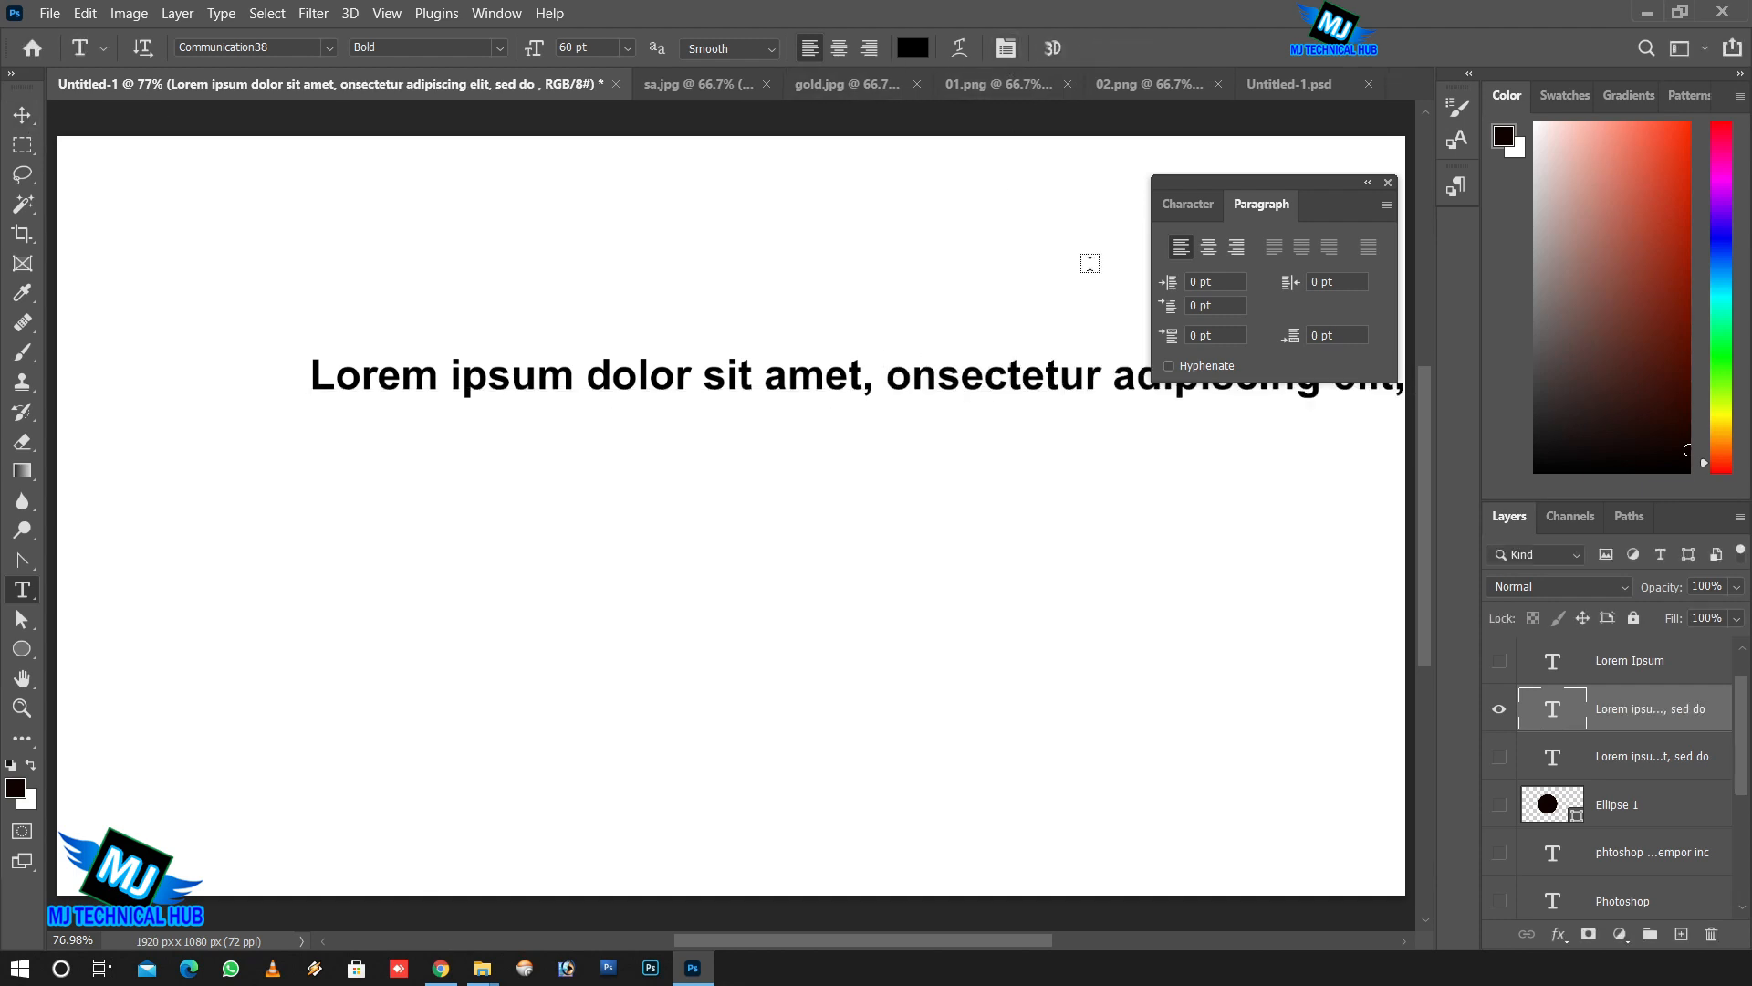
pyautogui.press('Delete')
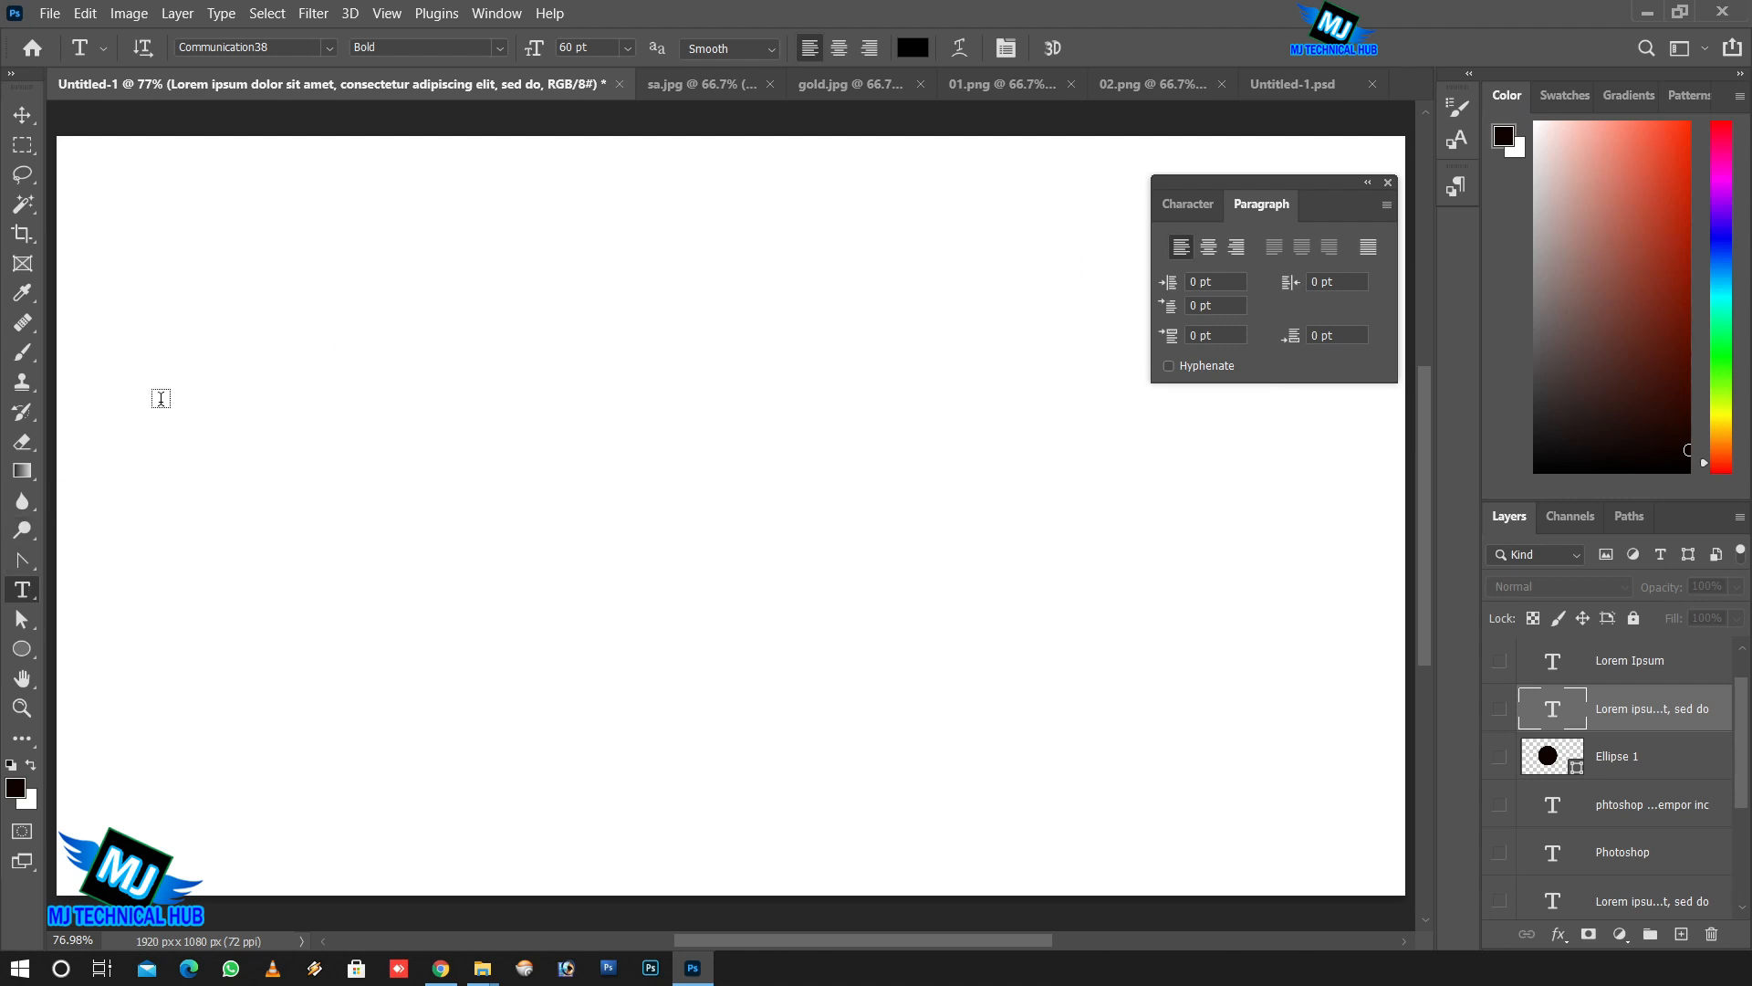
# Draw a large paragraph text box on the canvas and replace its placeholder text with the copied paragraph.
pyautogui.moveTo(134, 236); pyautogui.dragTo(1250, 811)
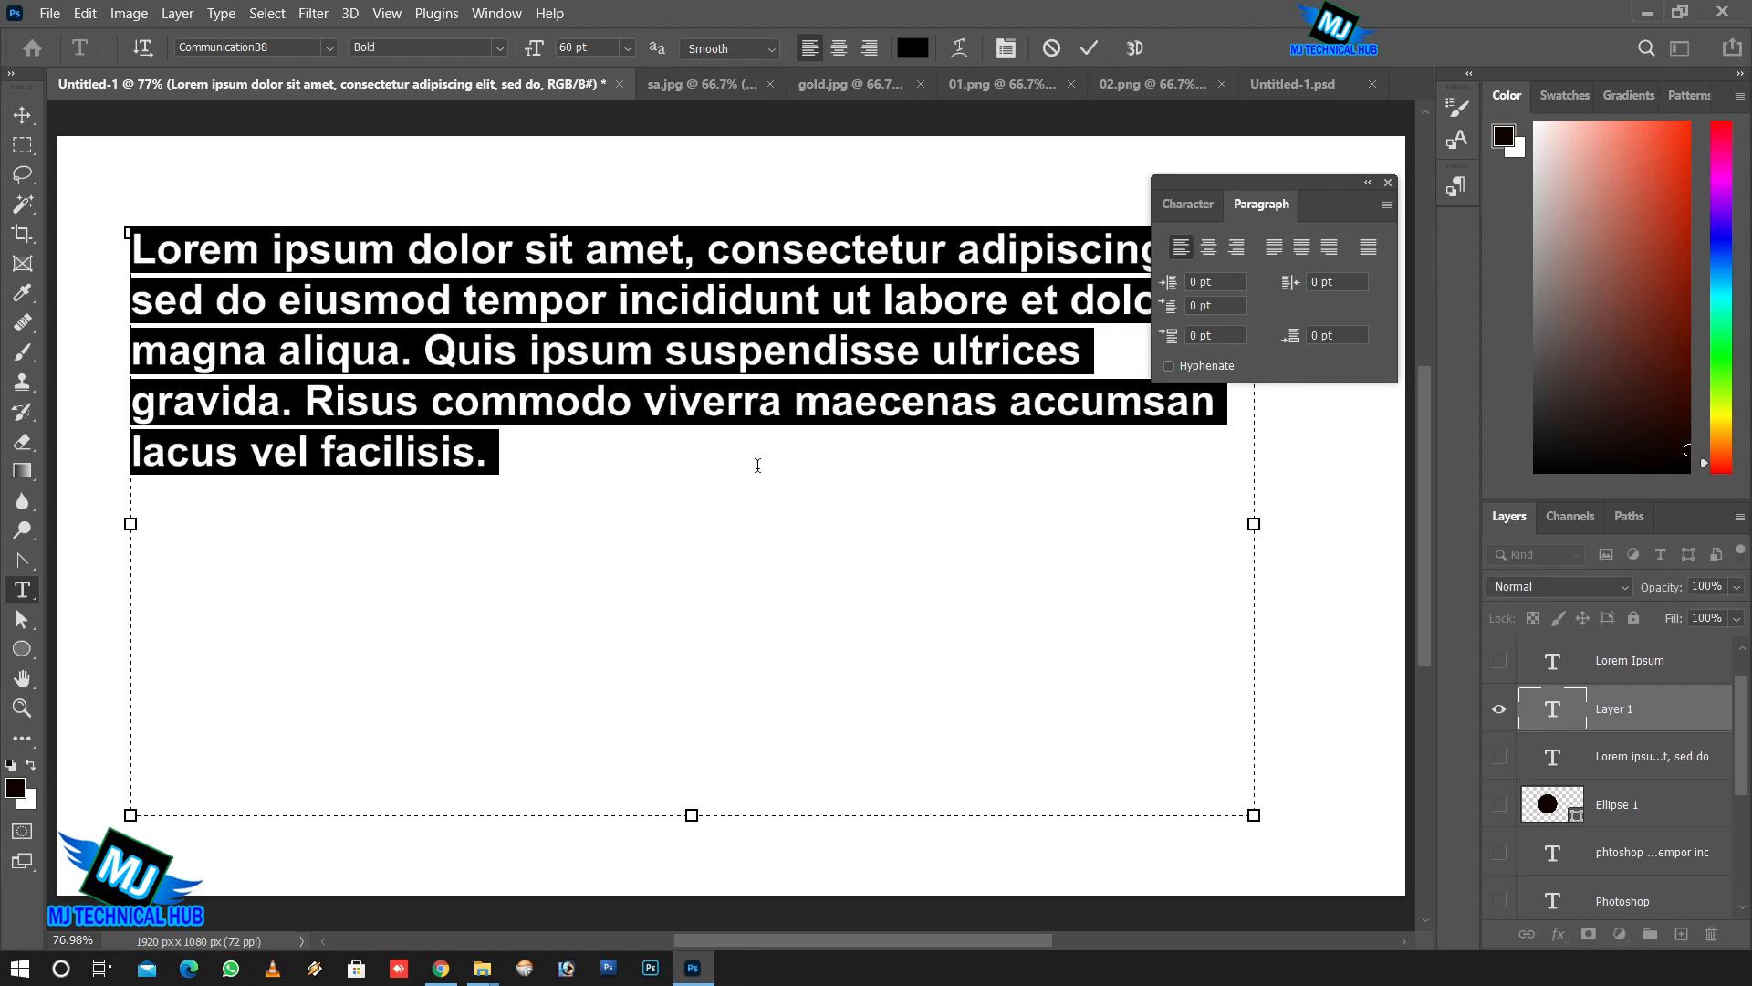
pyautogui.press('Delete')
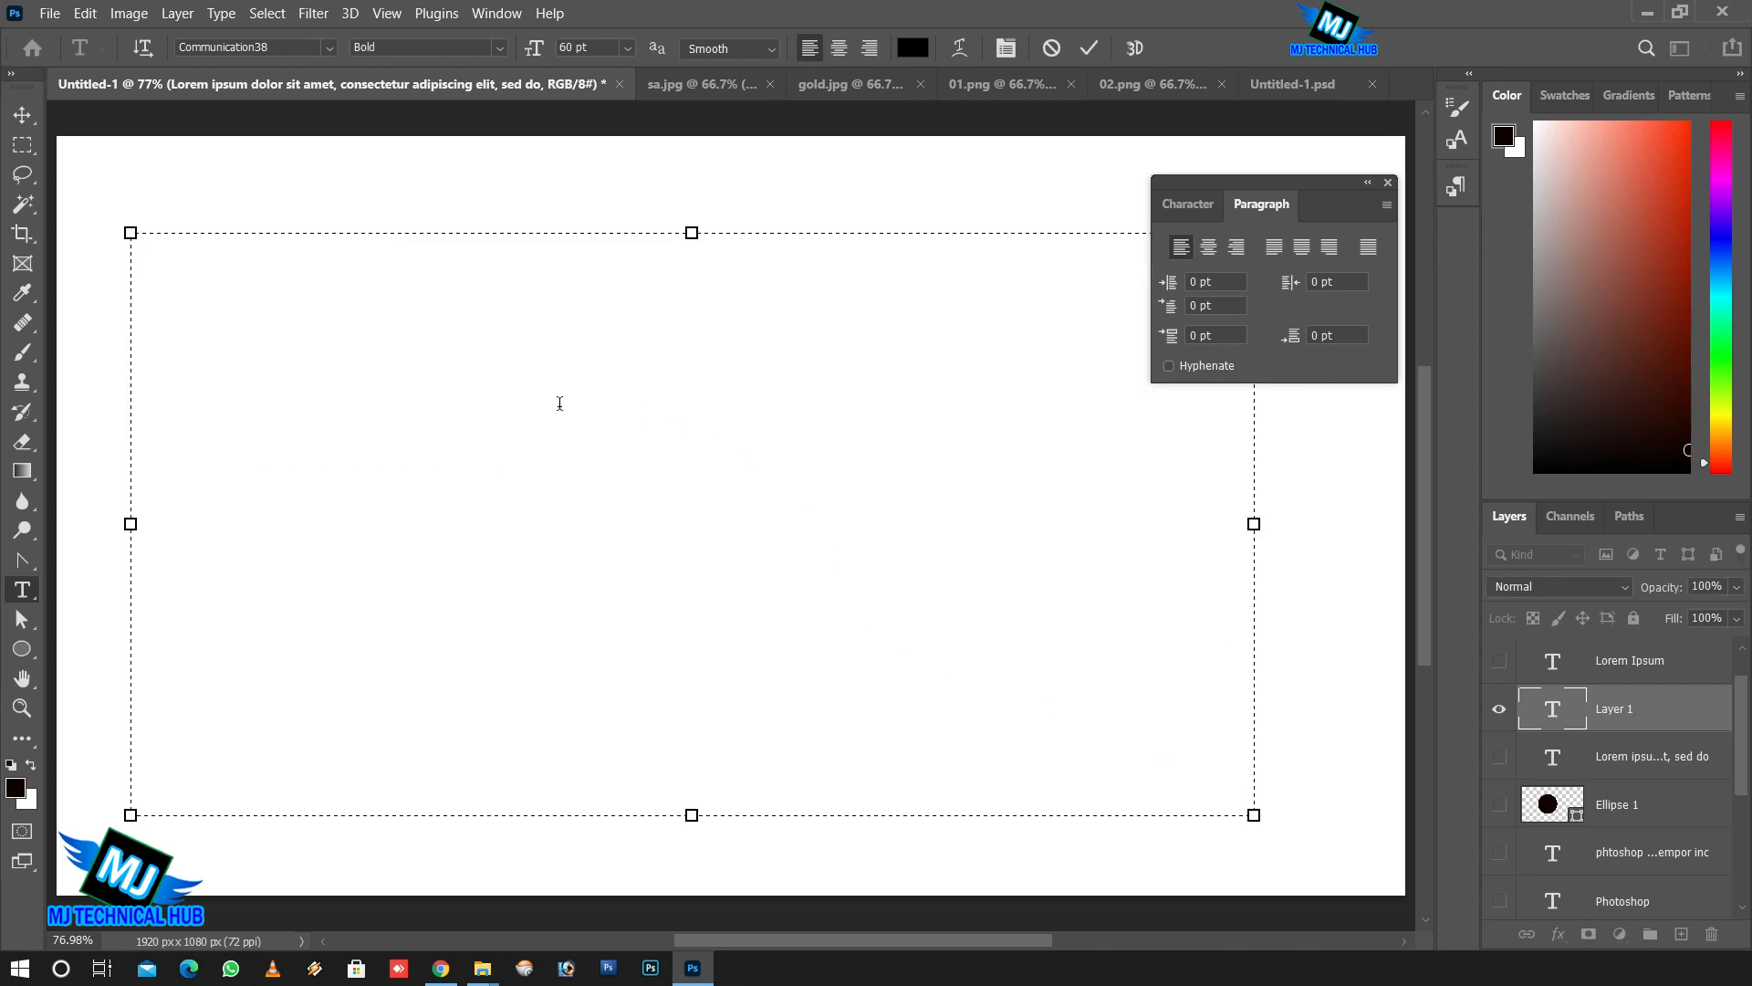
pyautogui.rightClick(265, 261)
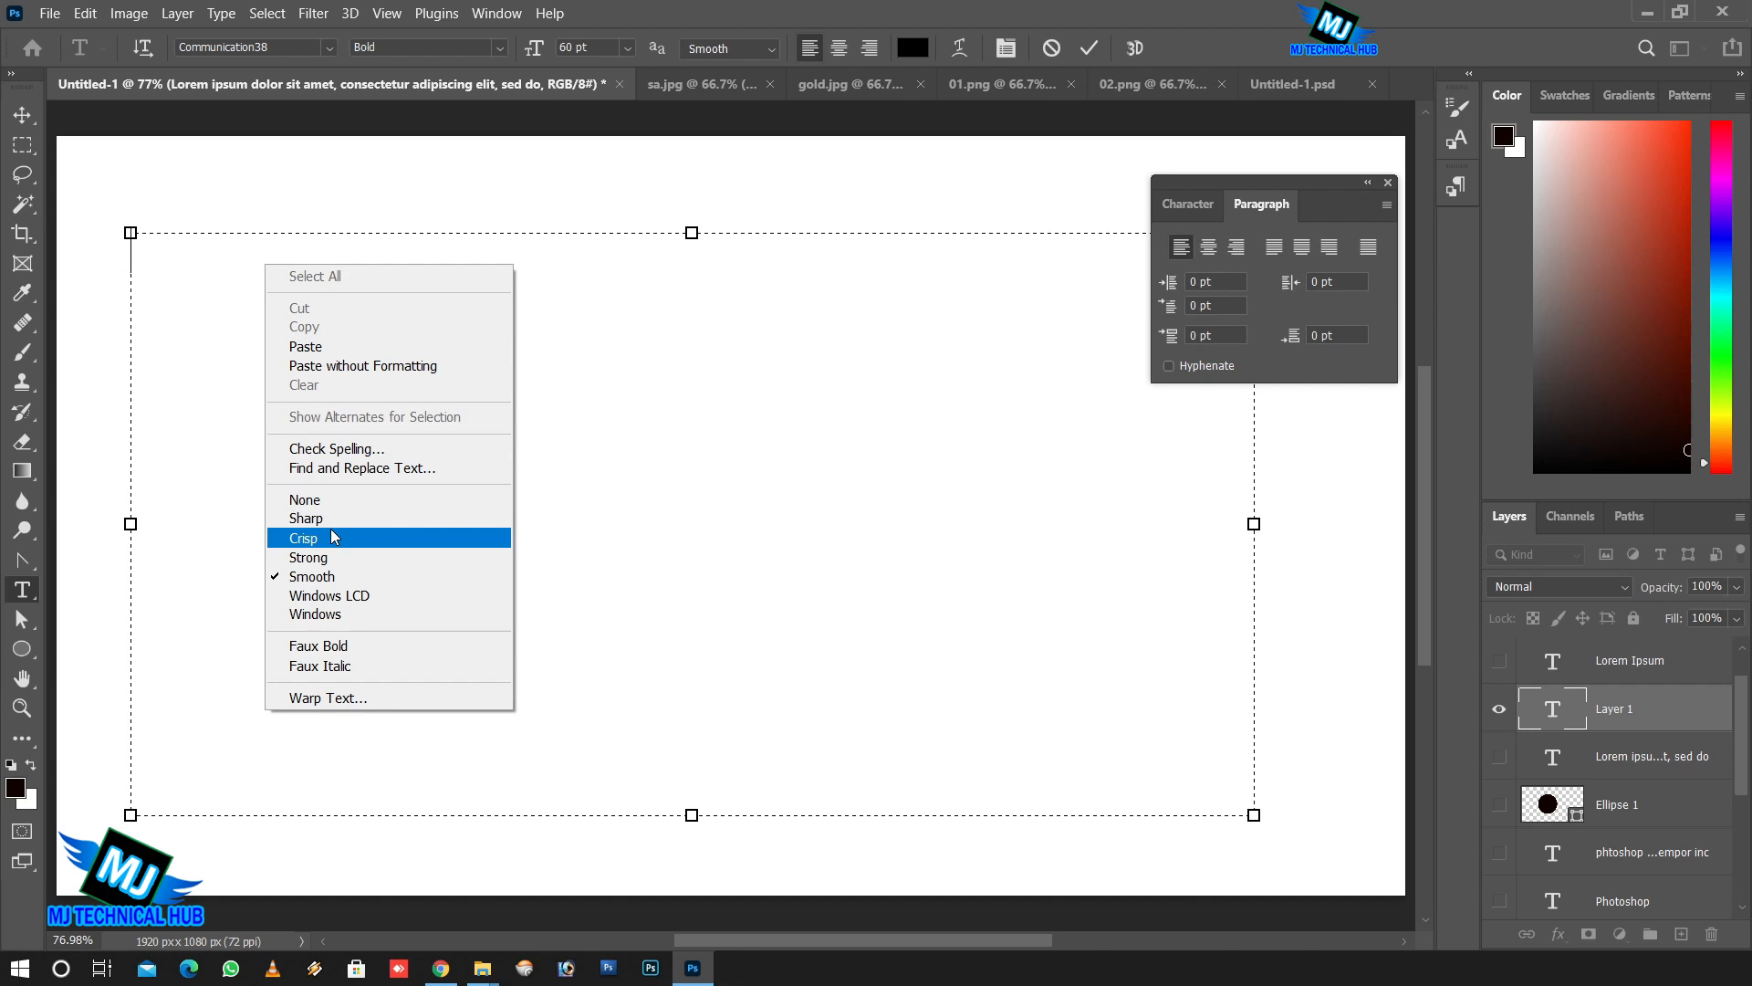
pyautogui.click(337, 351)
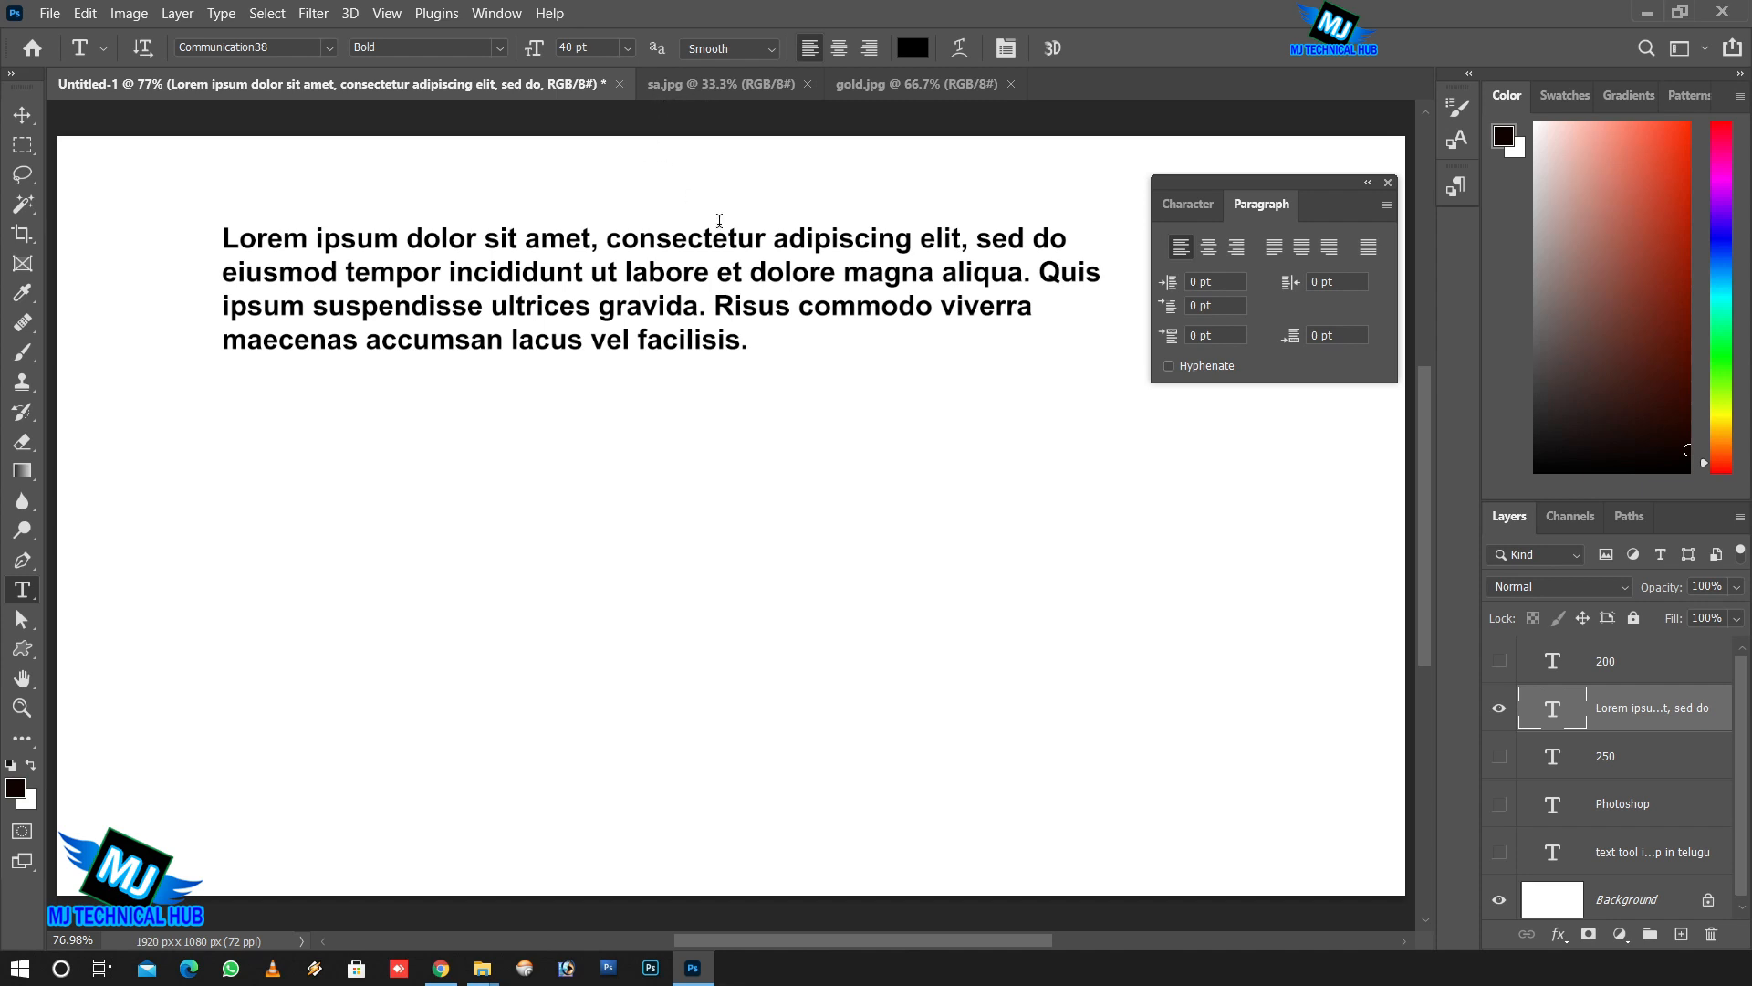
# Switch to sa.jpg and start point text at 200 pt in white (ffffff) on the dark area beside the bride.
pyautogui.click(729, 86)
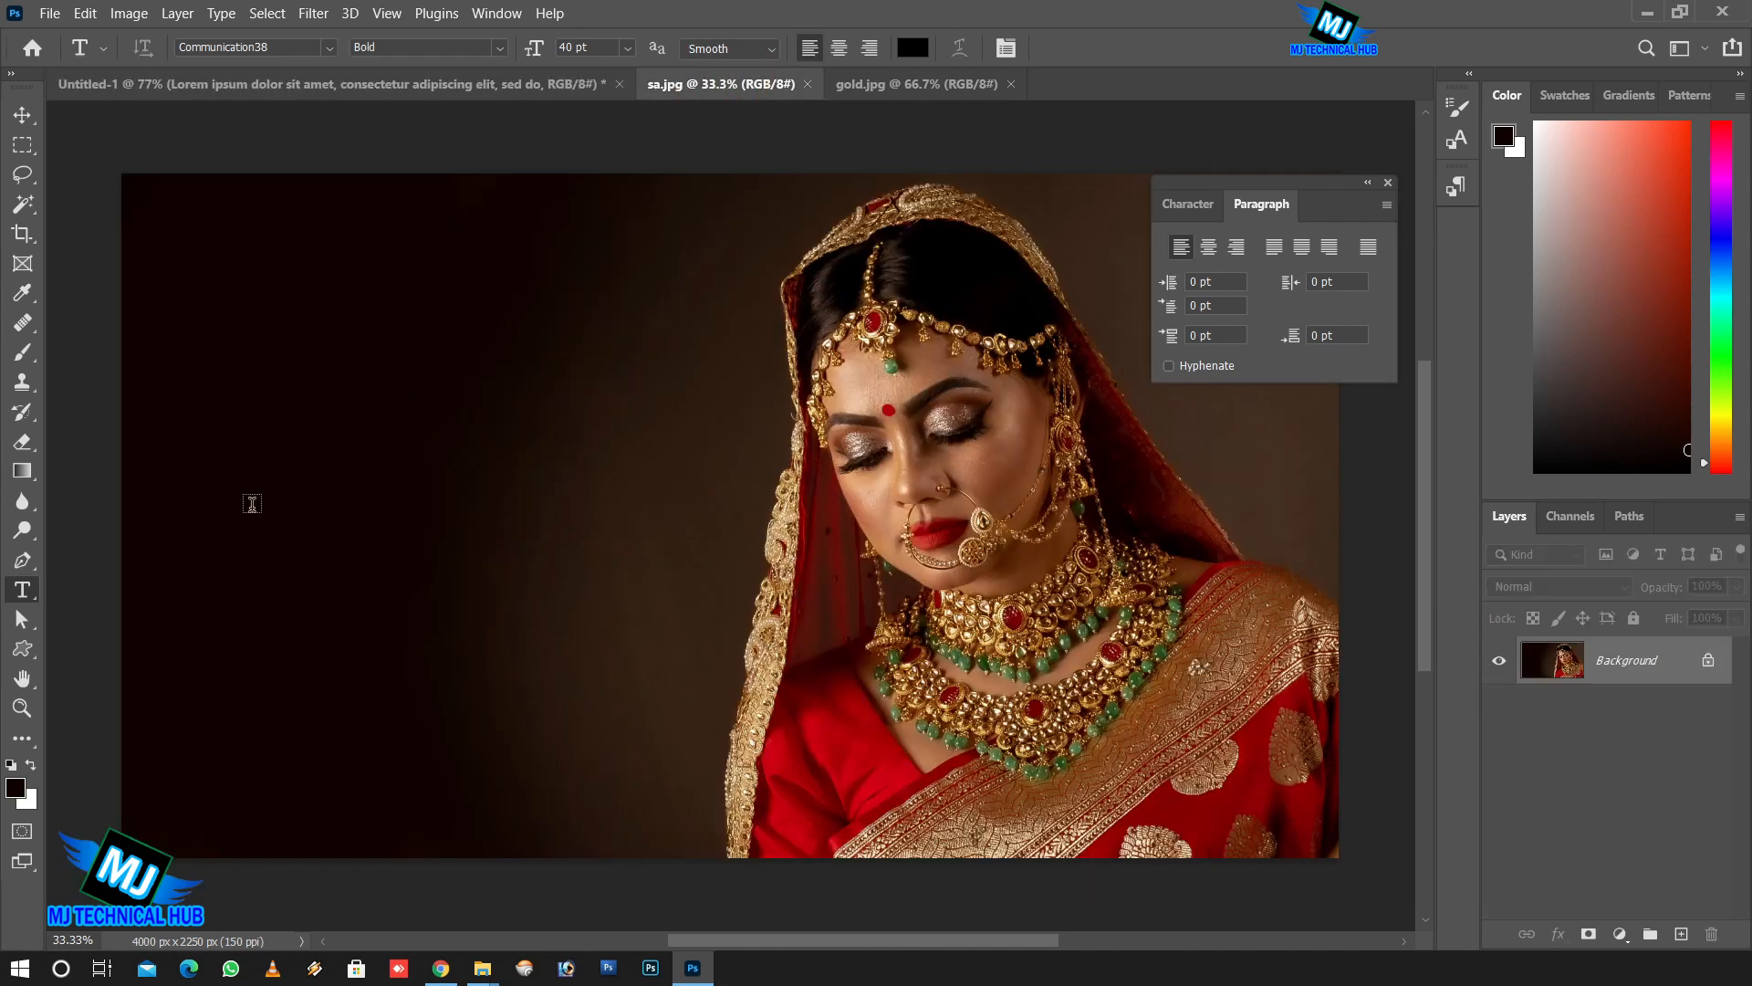
pyautogui.write('200')
pyautogui.press('Return')
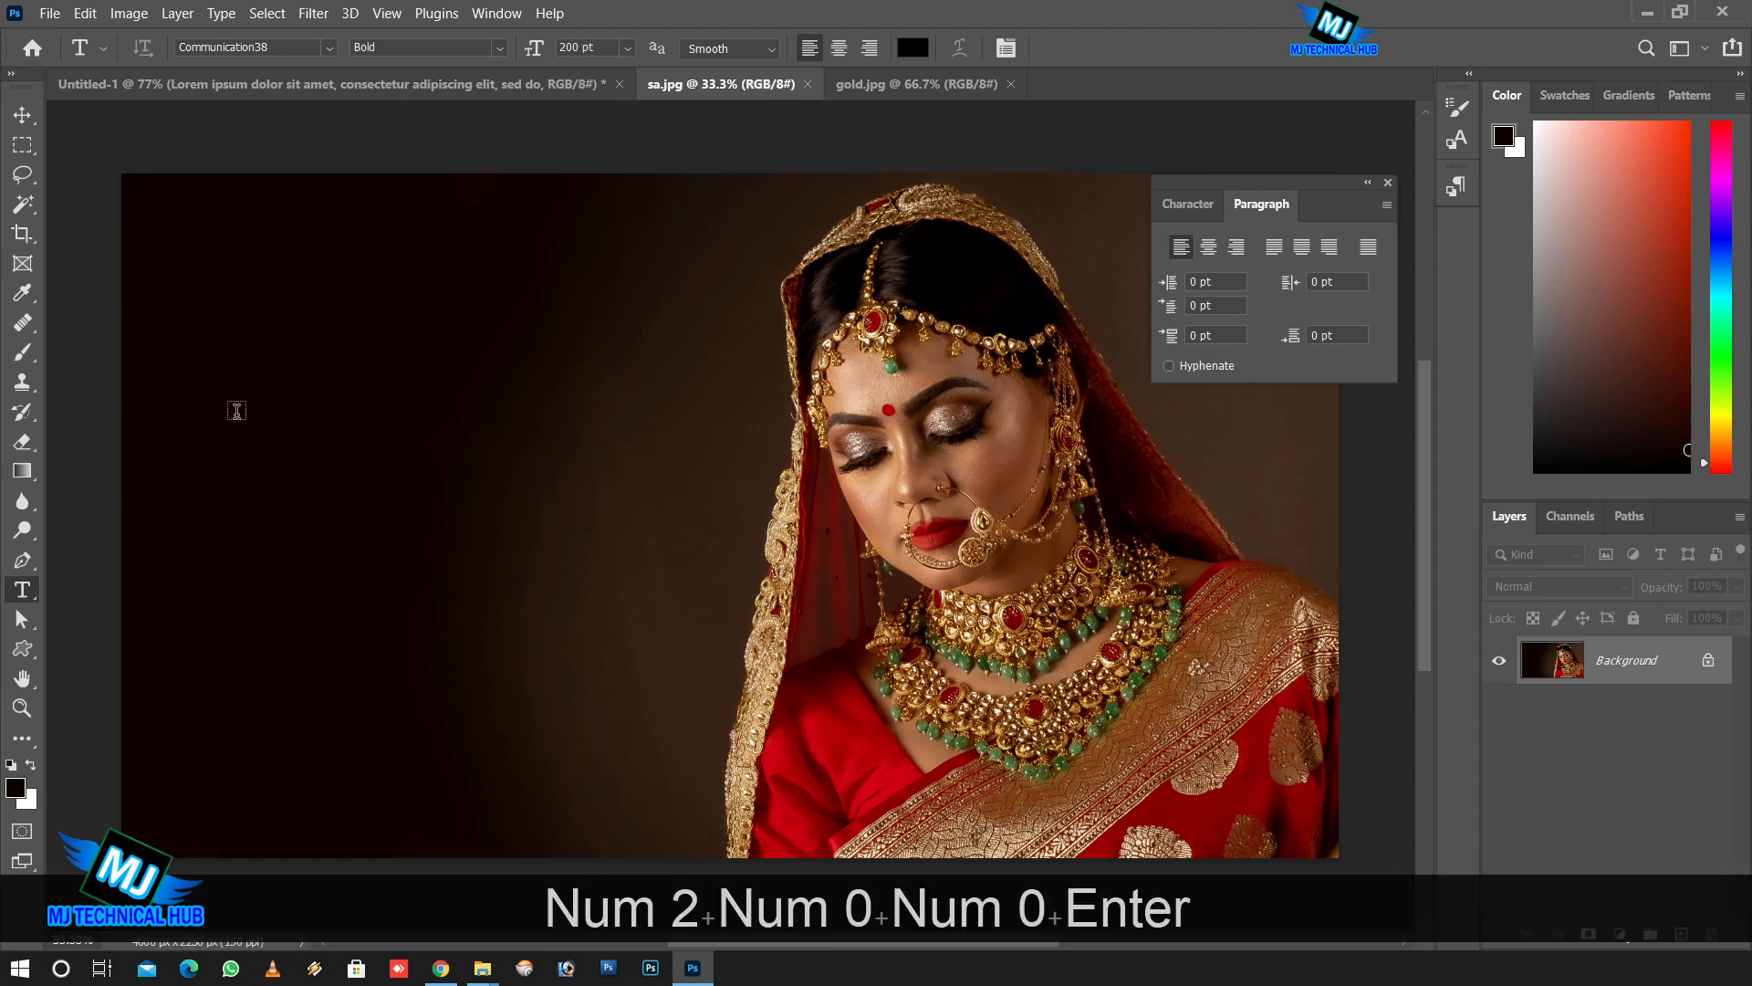
pyautogui.click(235, 412)
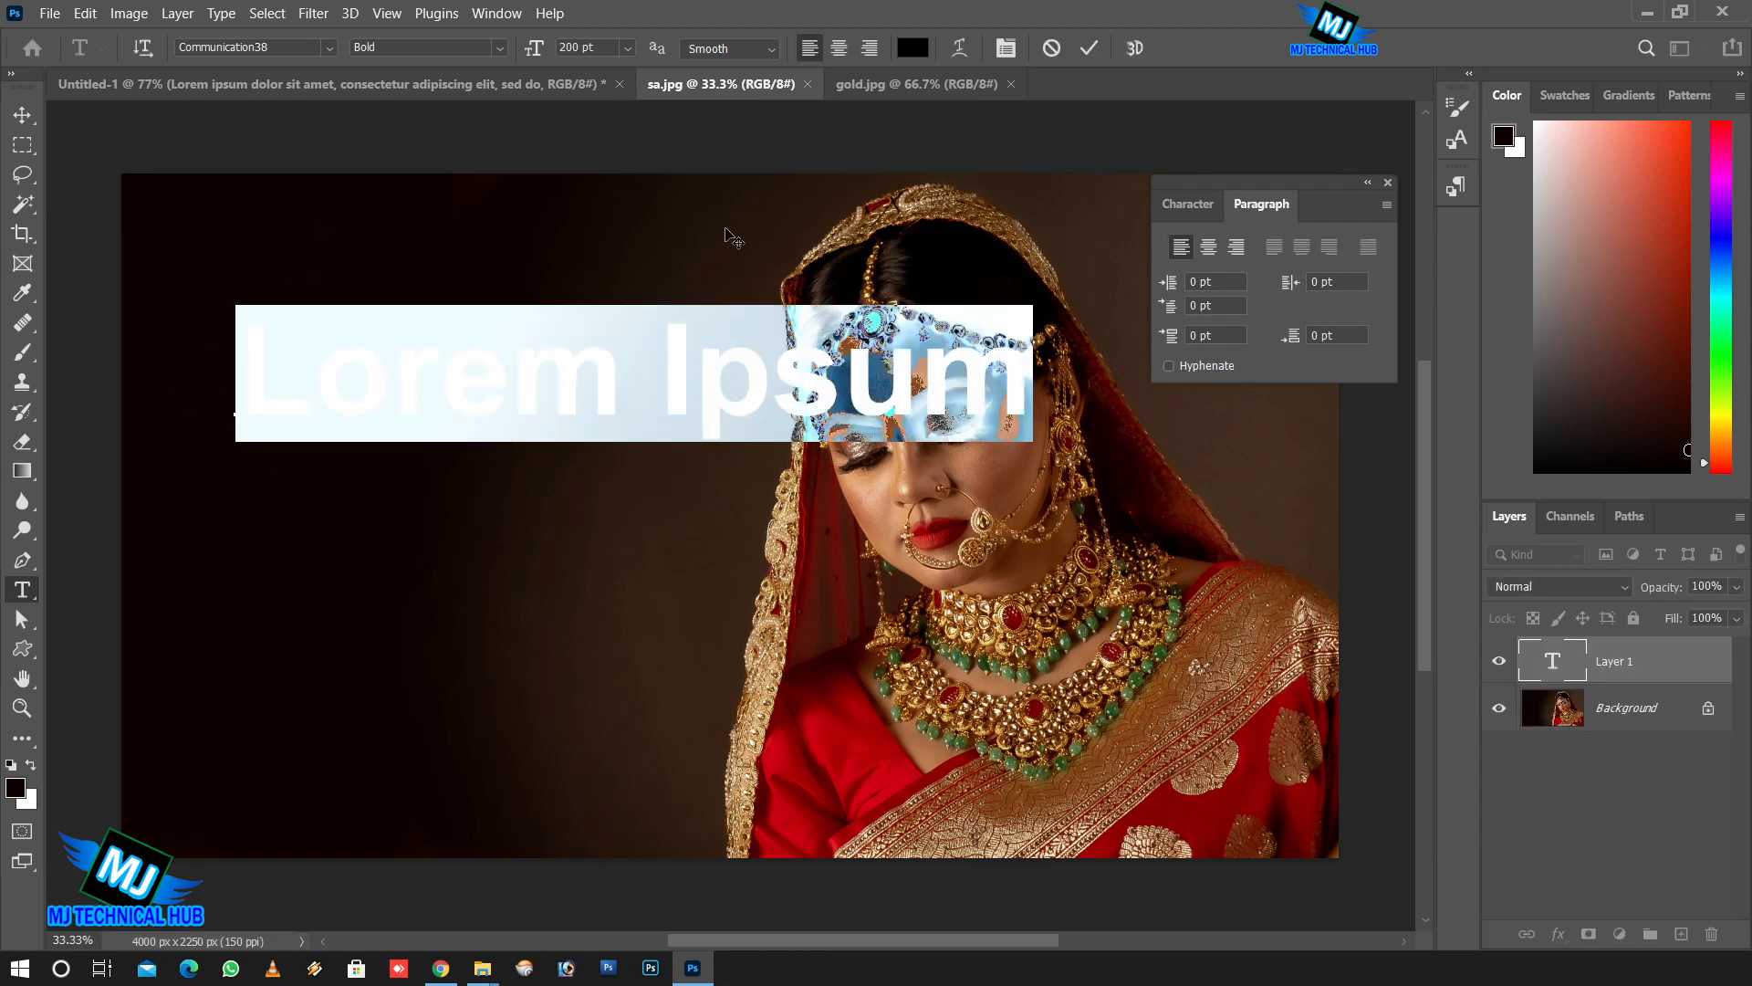
pyautogui.click(914, 49)
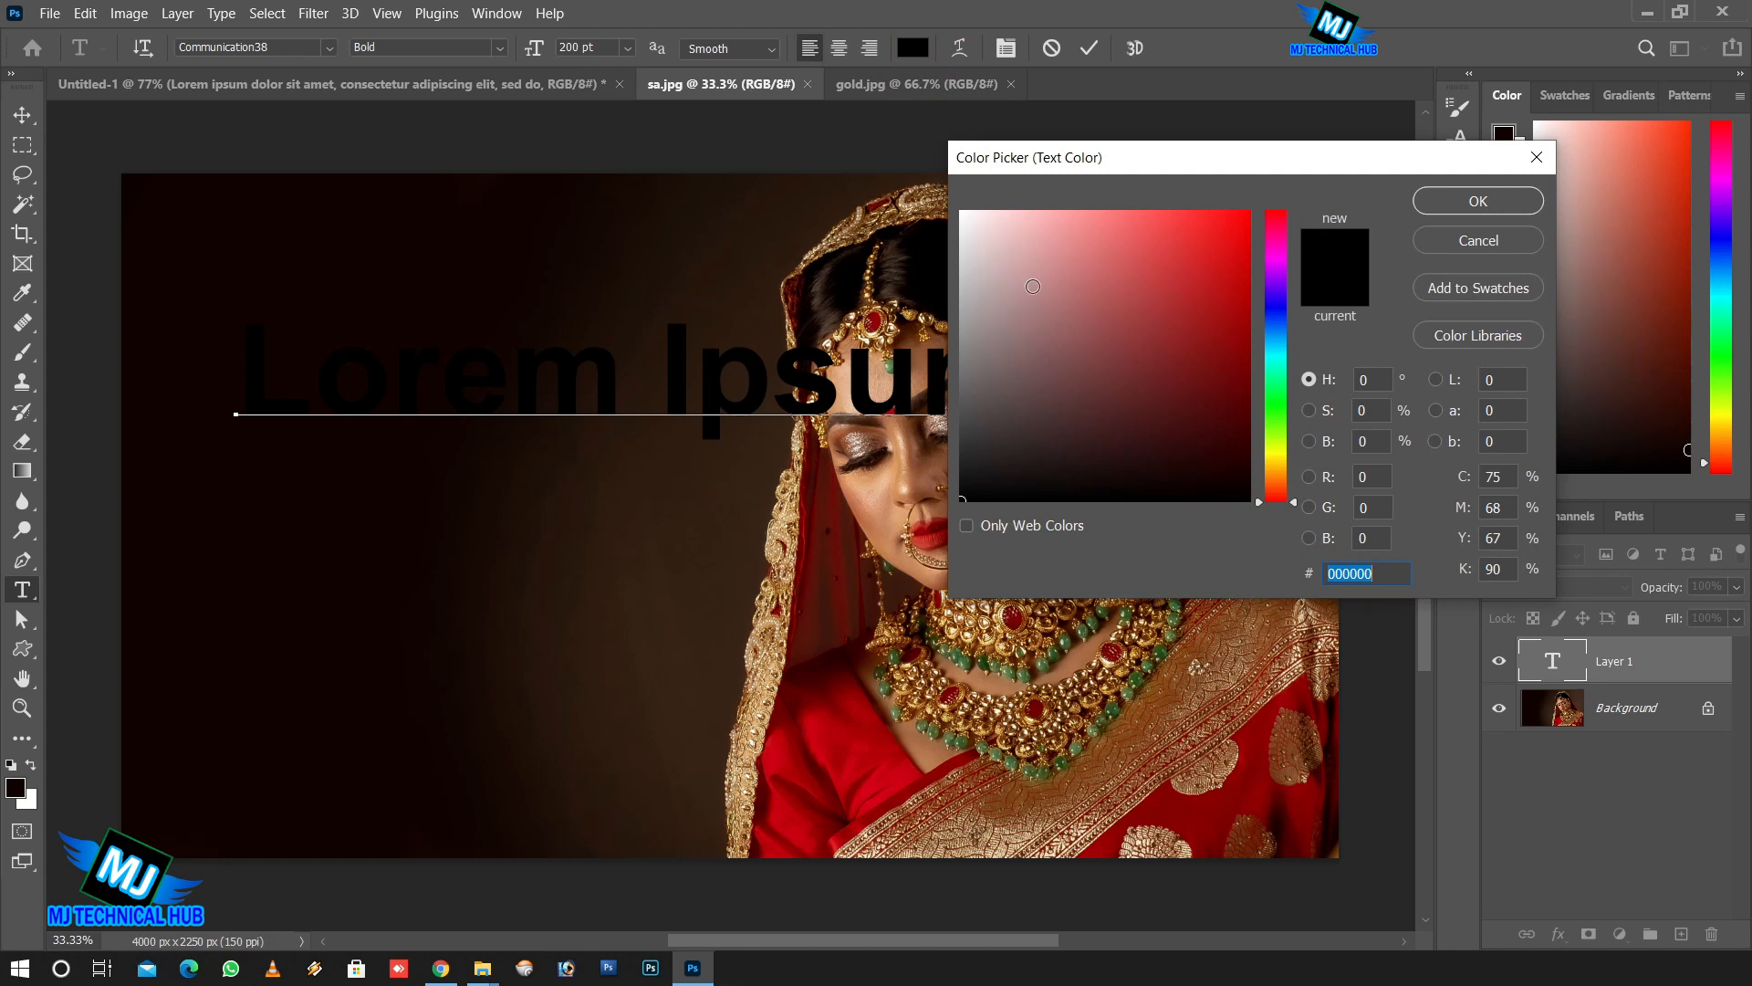
pyautogui.write('ffffff')
pyautogui.click(1473, 203)
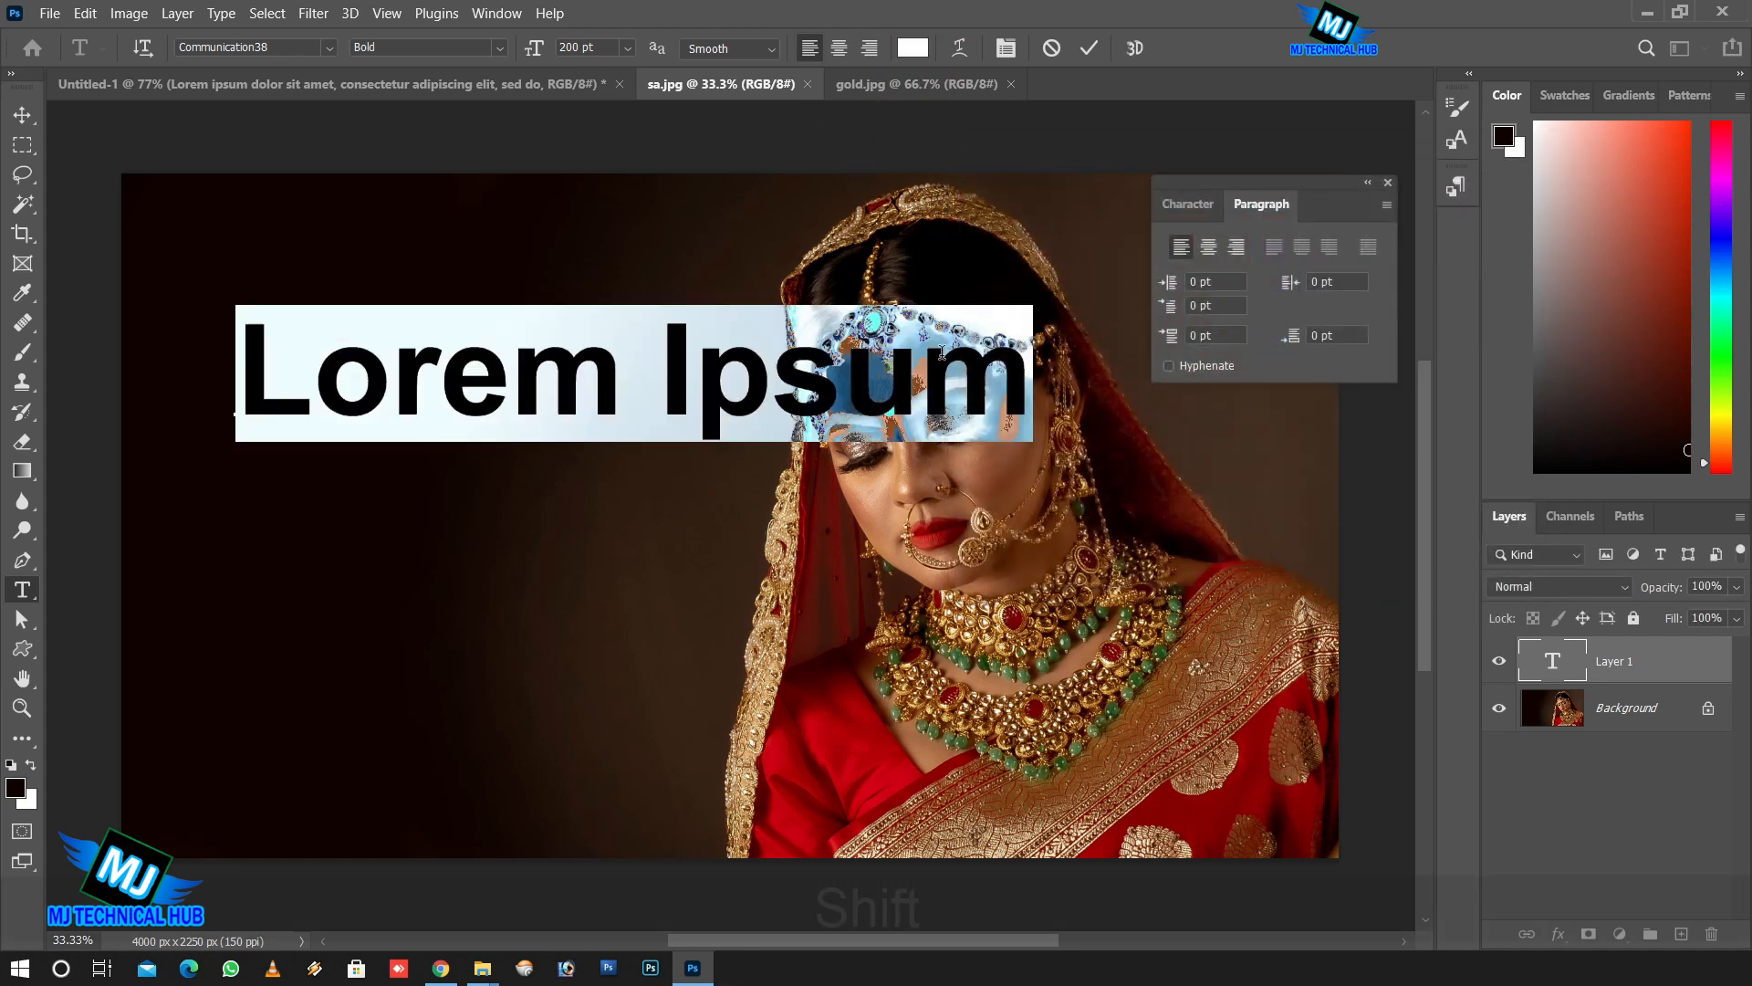
# Replace the placeholder text with "wedding" and commit it.
pyautogui.write('E')
pyautogui.press('BackSpace')
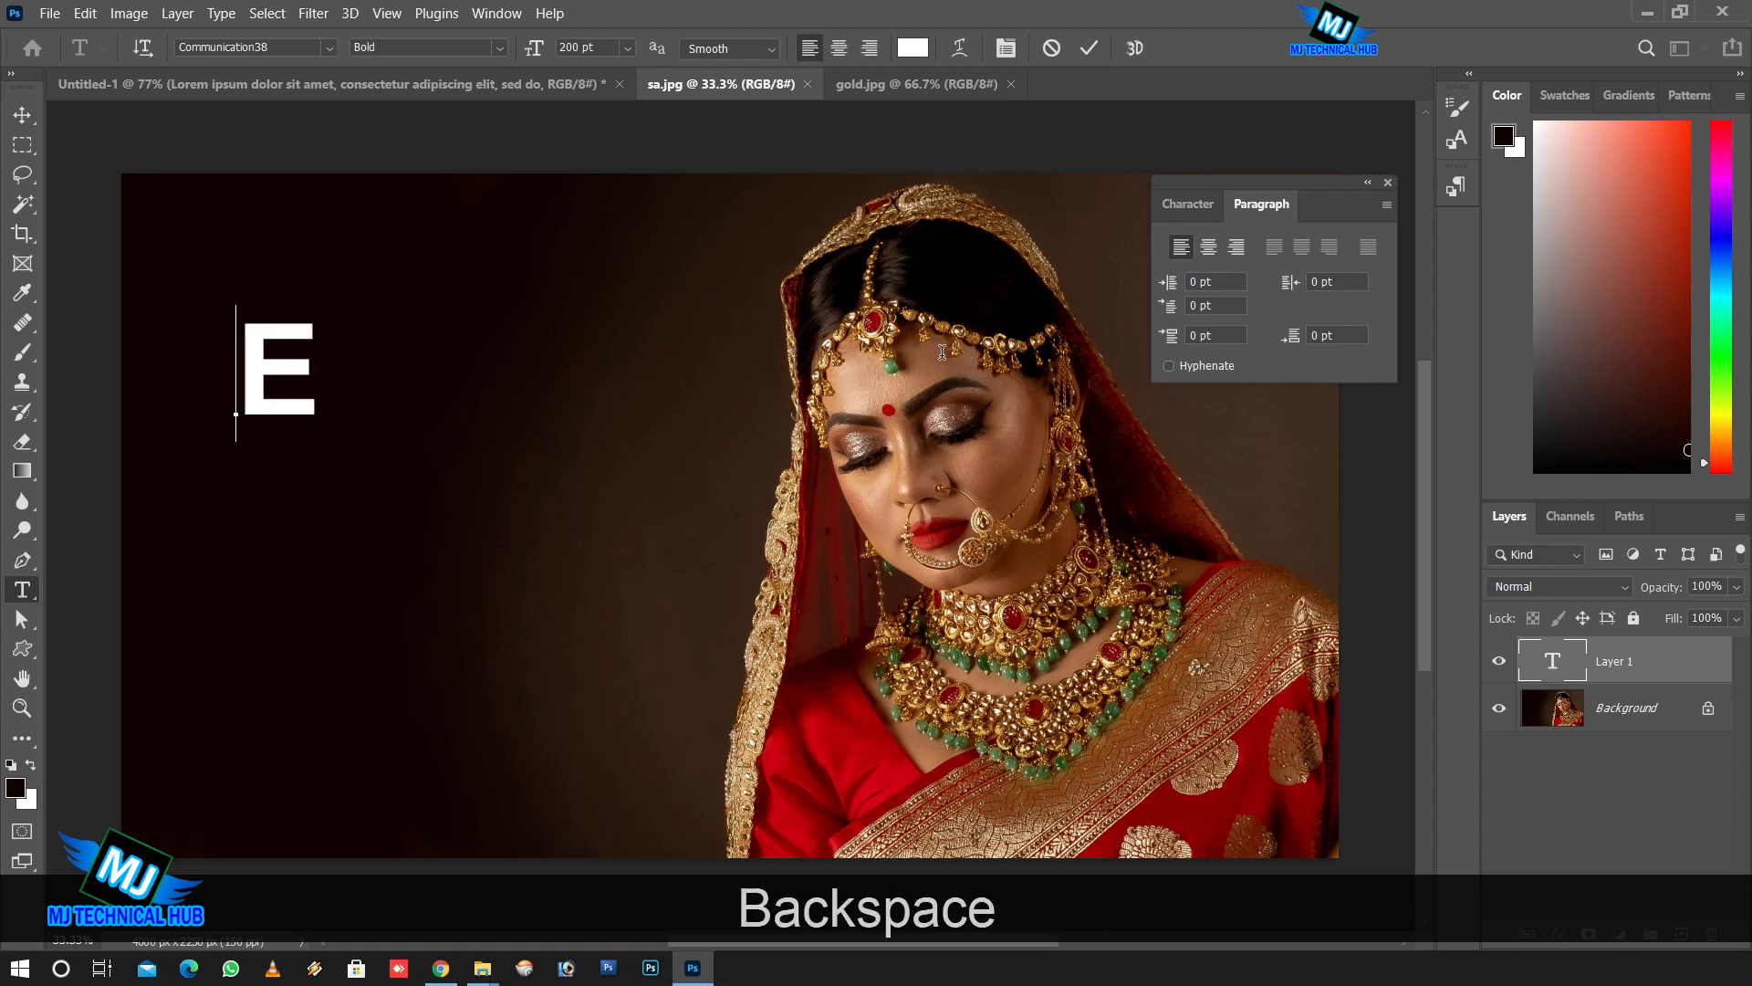
pyautogui.write('wedding')
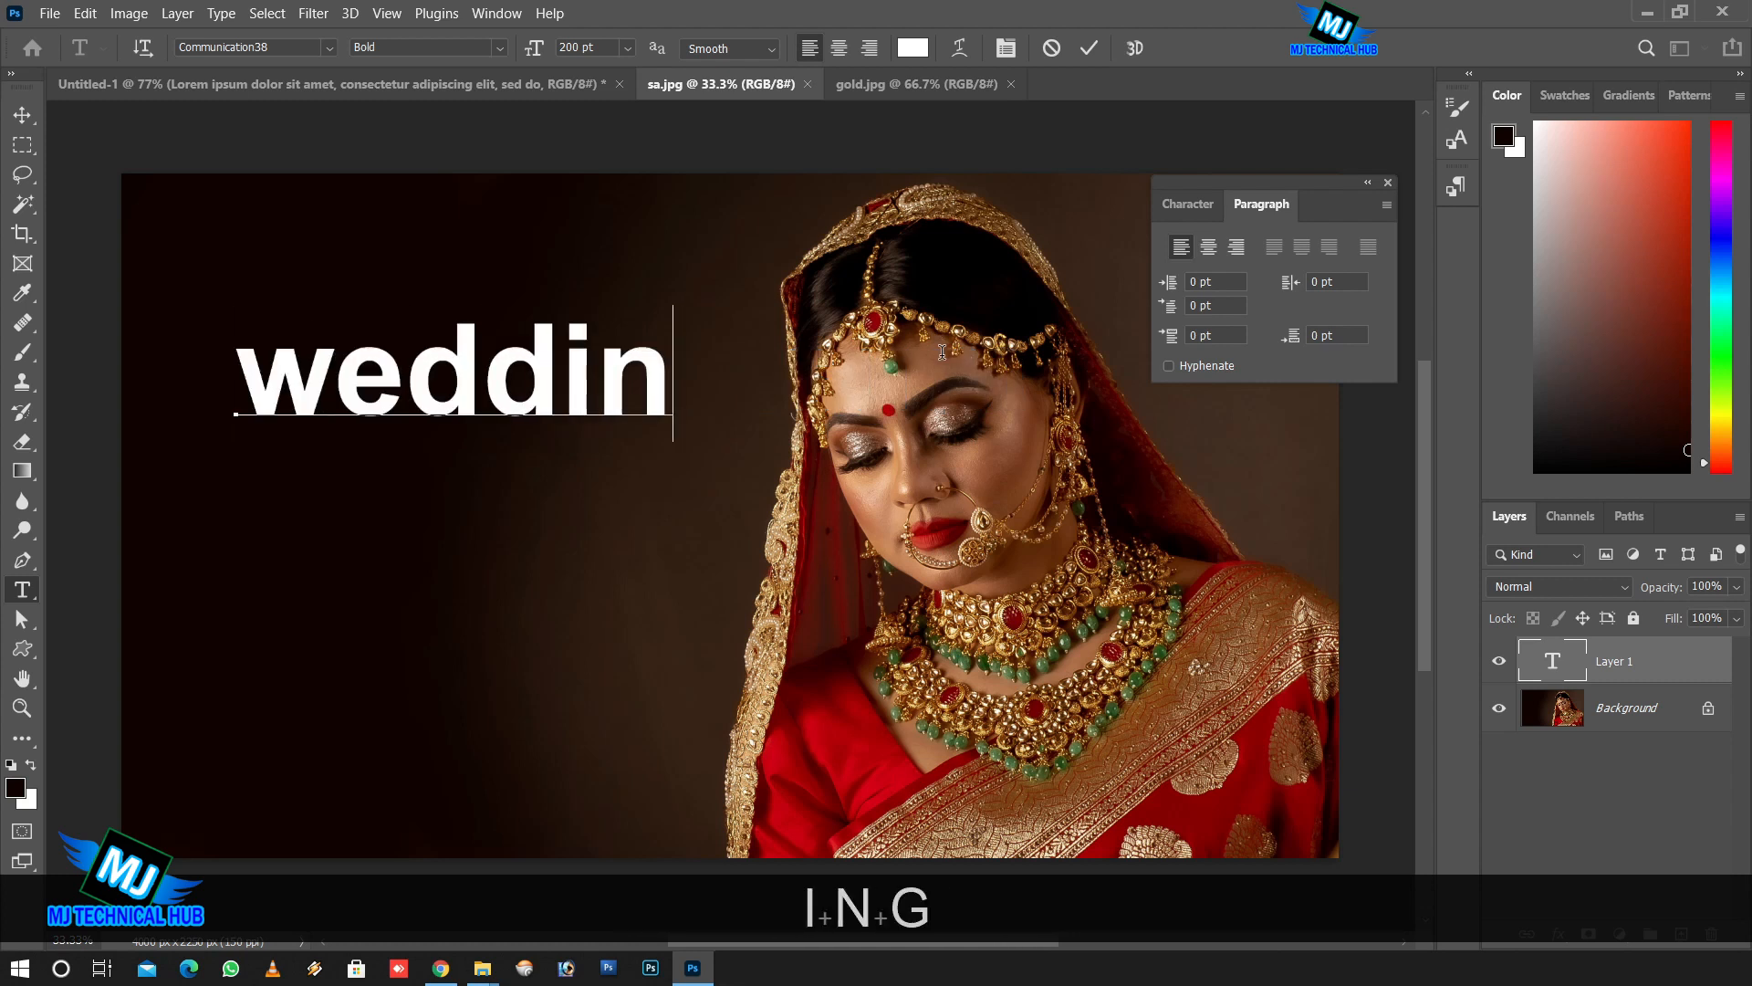
pyautogui.click(1087, 46)
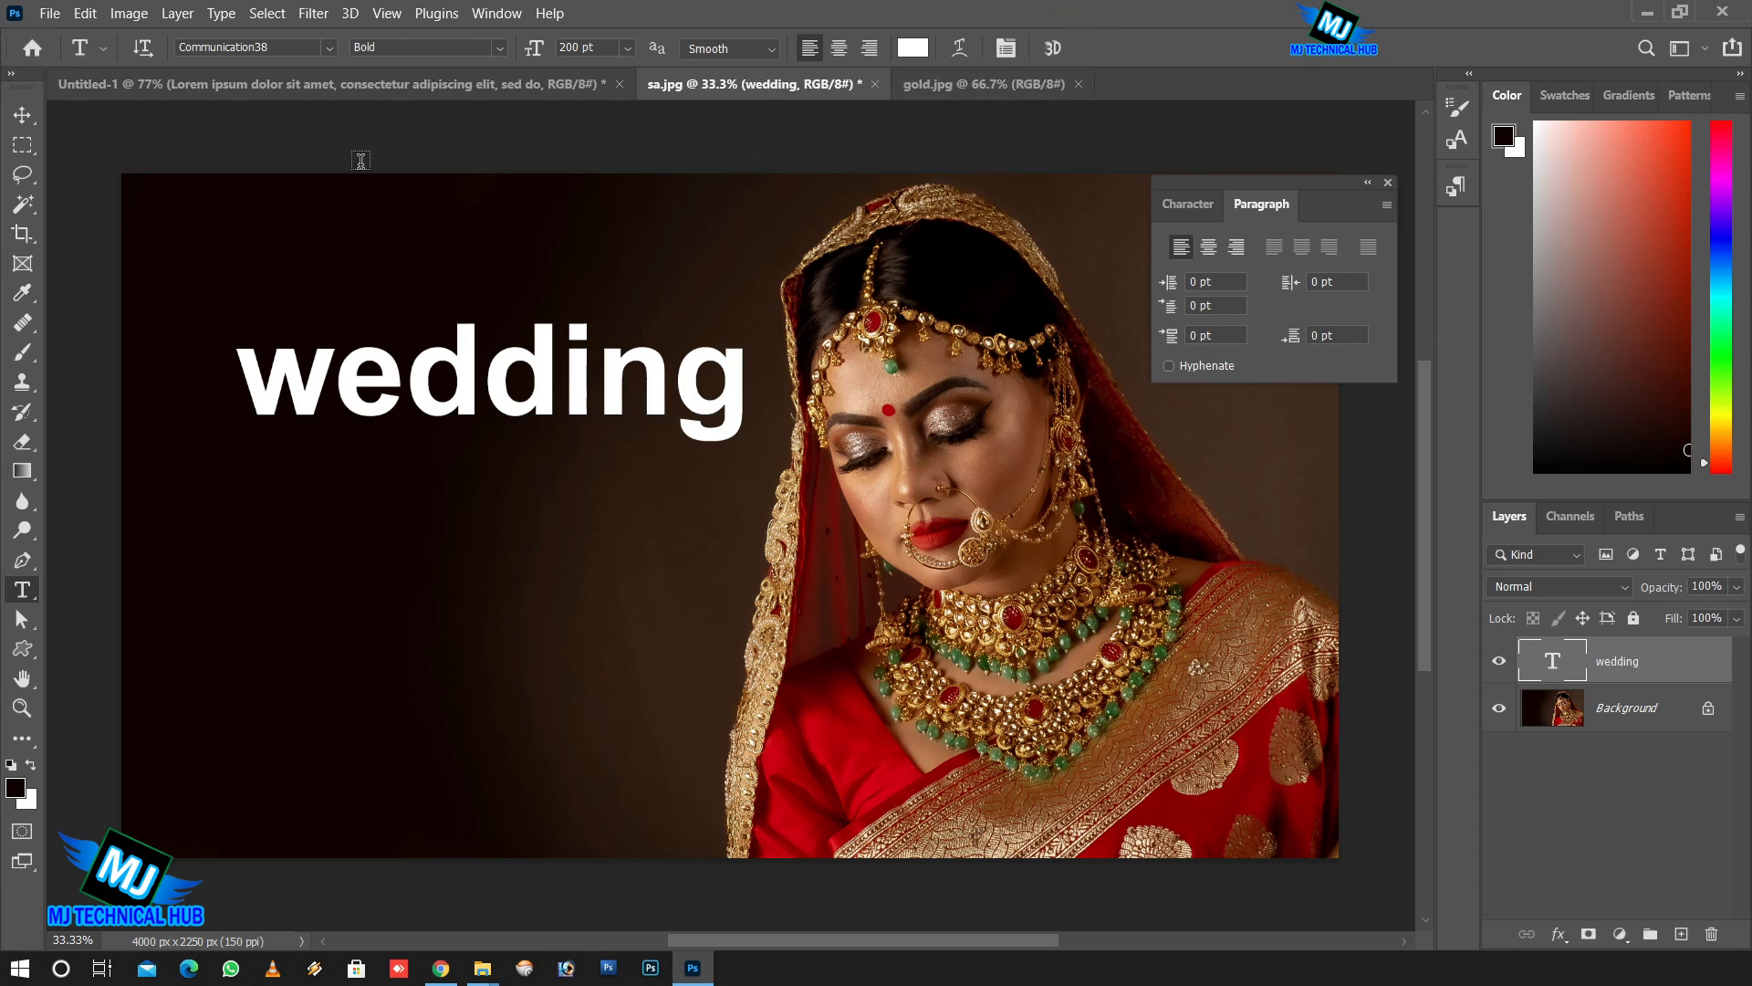
# Set the wedding text in the Precious font and capitalize its first letter so it reads "Wedding".
pyautogui.click(331, 47)
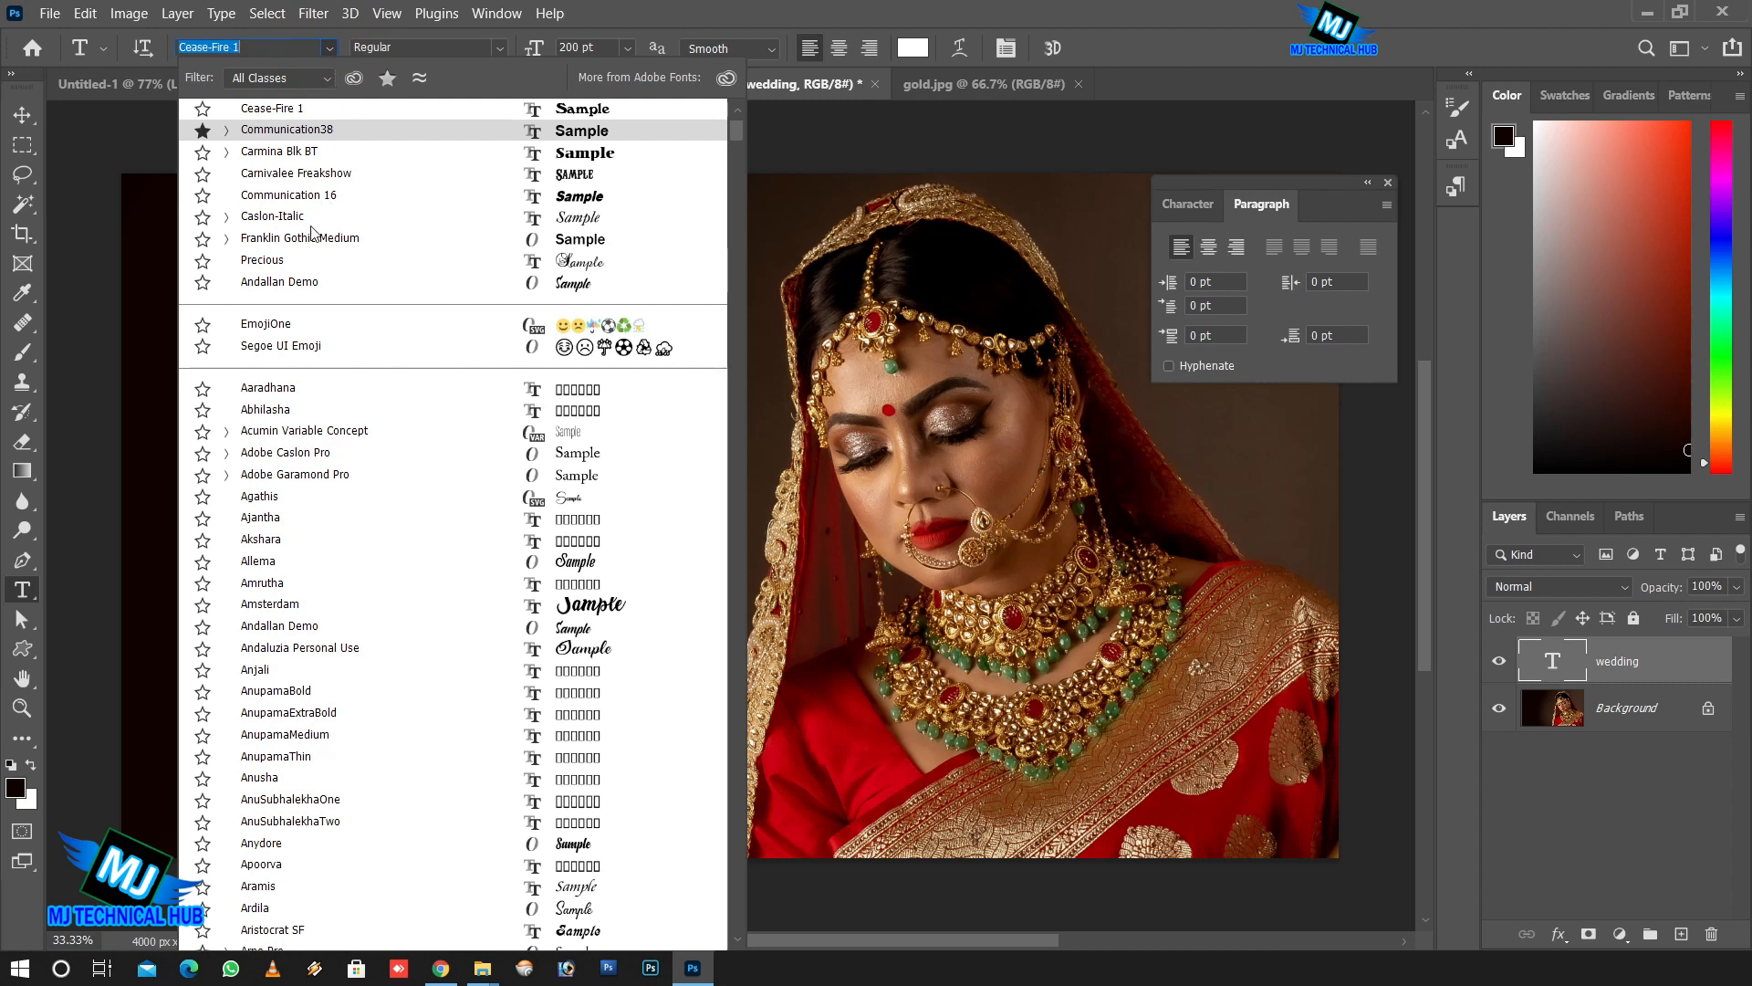
pyautogui.click(262, 261)
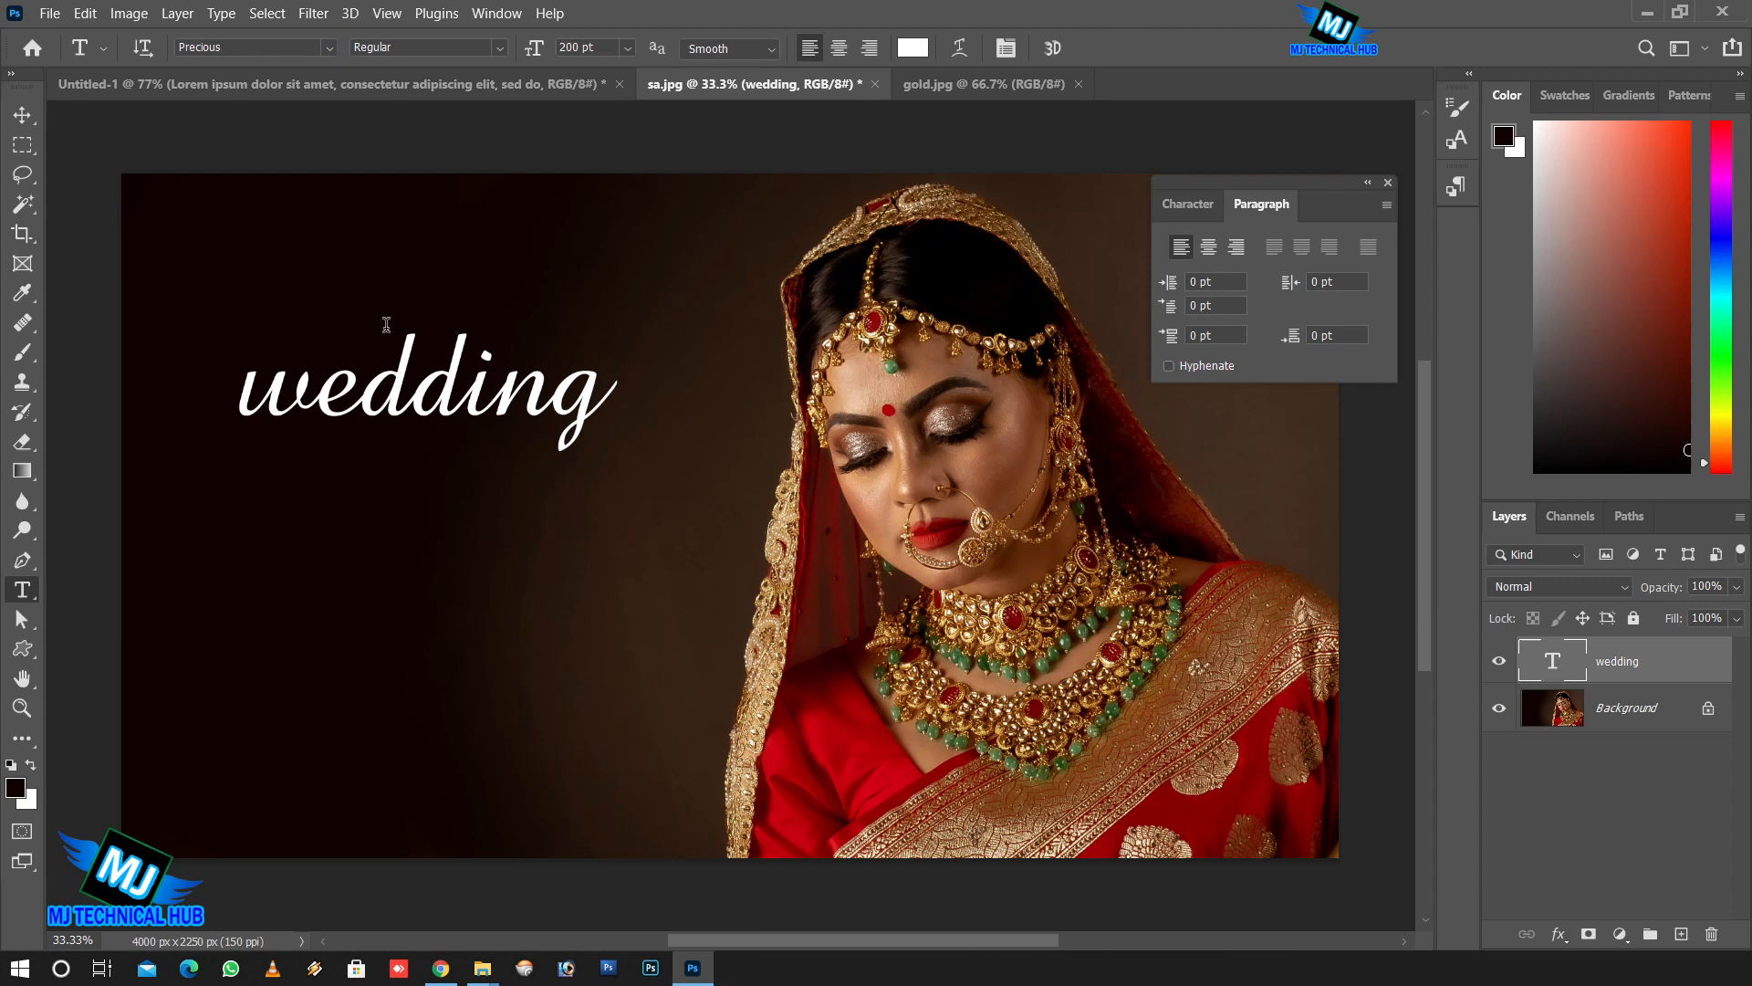
pyautogui.click(250, 394)
pyautogui.moveTo(250, 394); pyautogui.dragTo(287, 402)
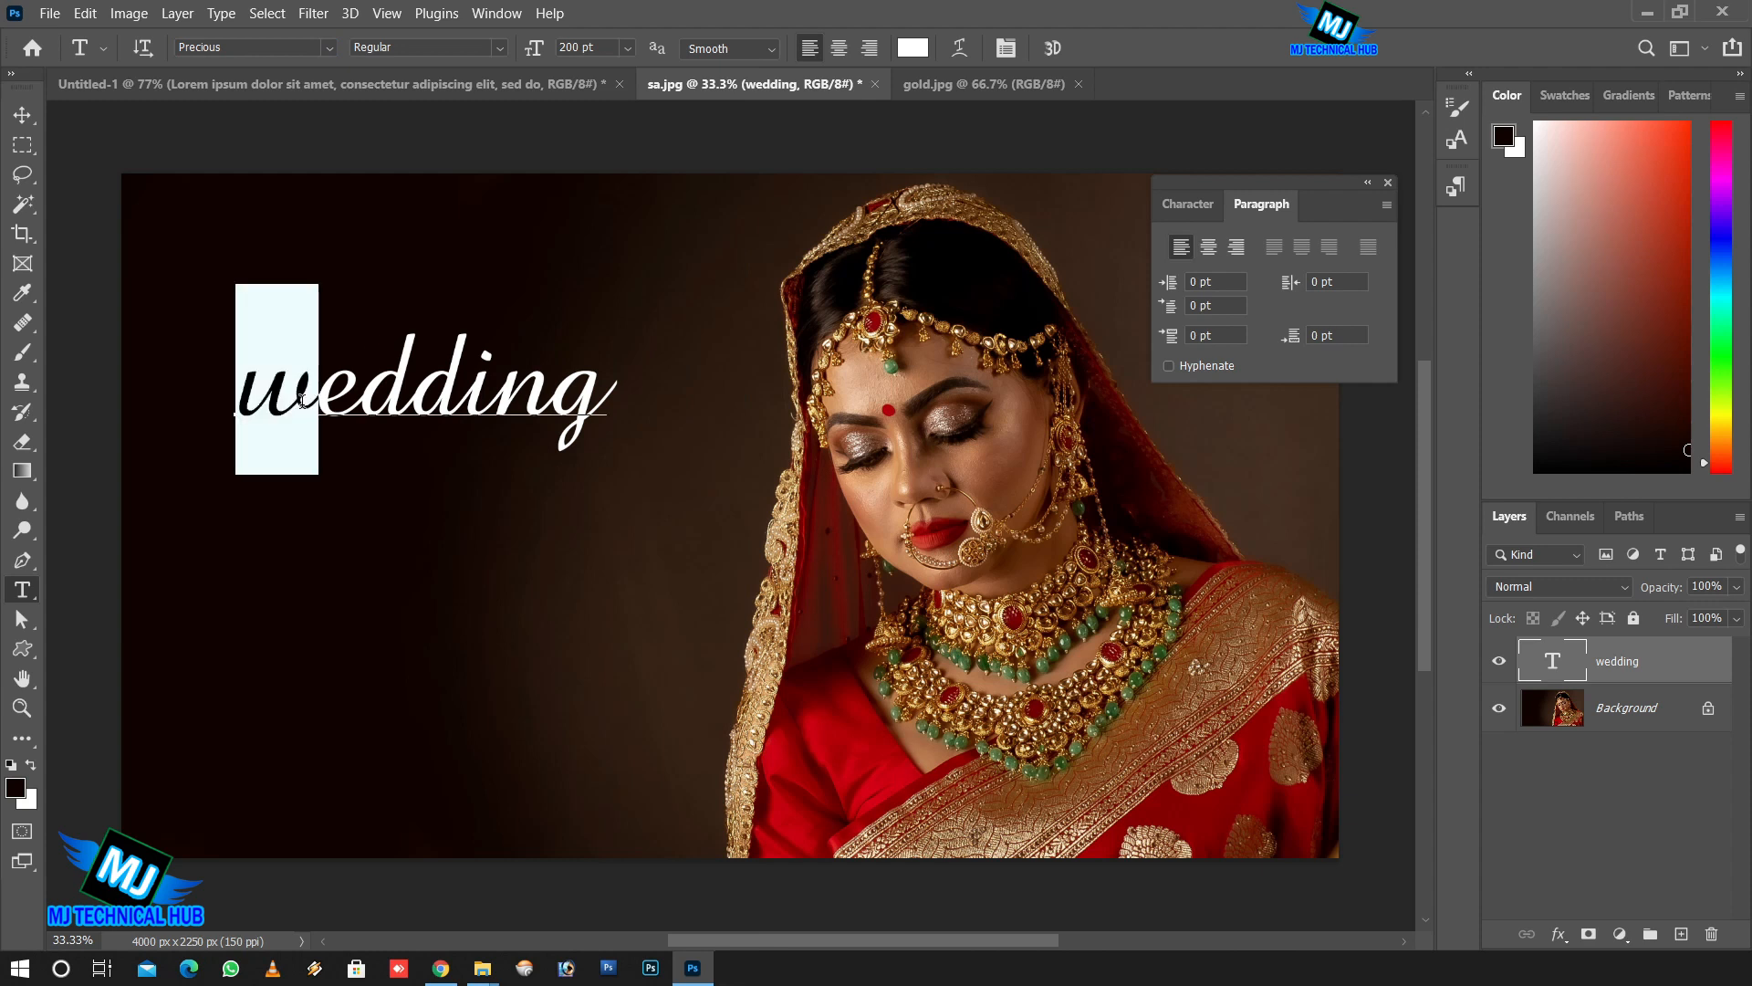
pyautogui.write('W')
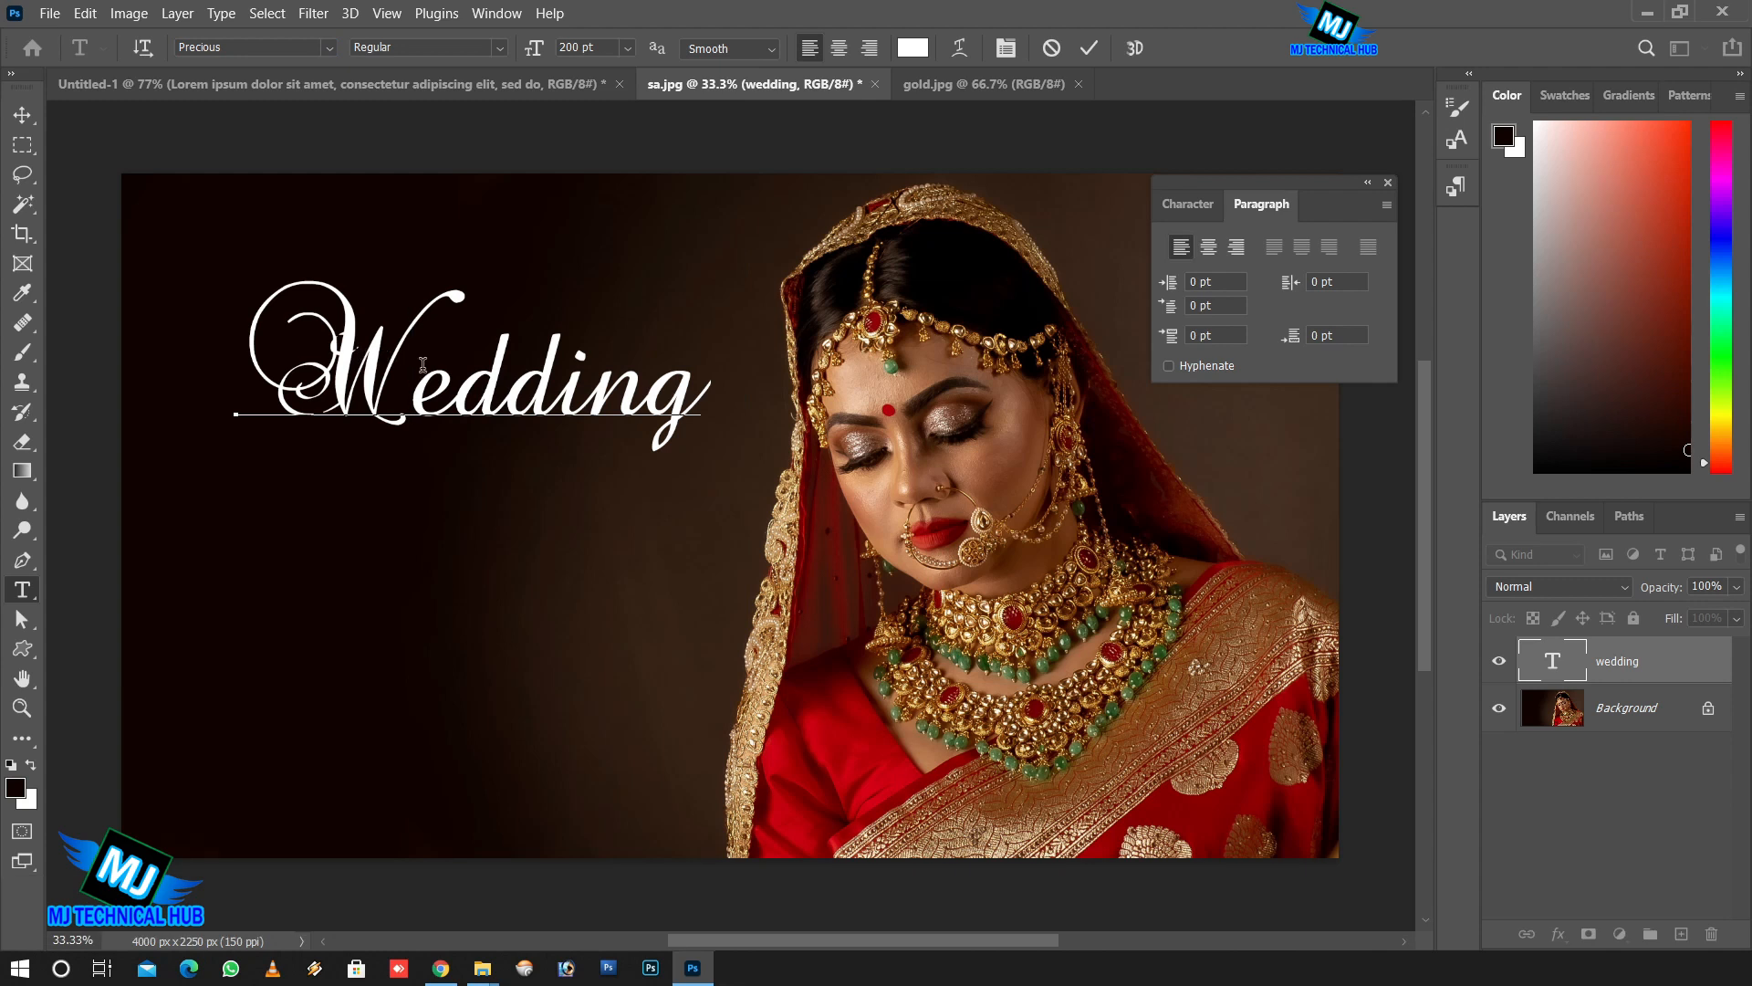
pyautogui.click(1089, 48)
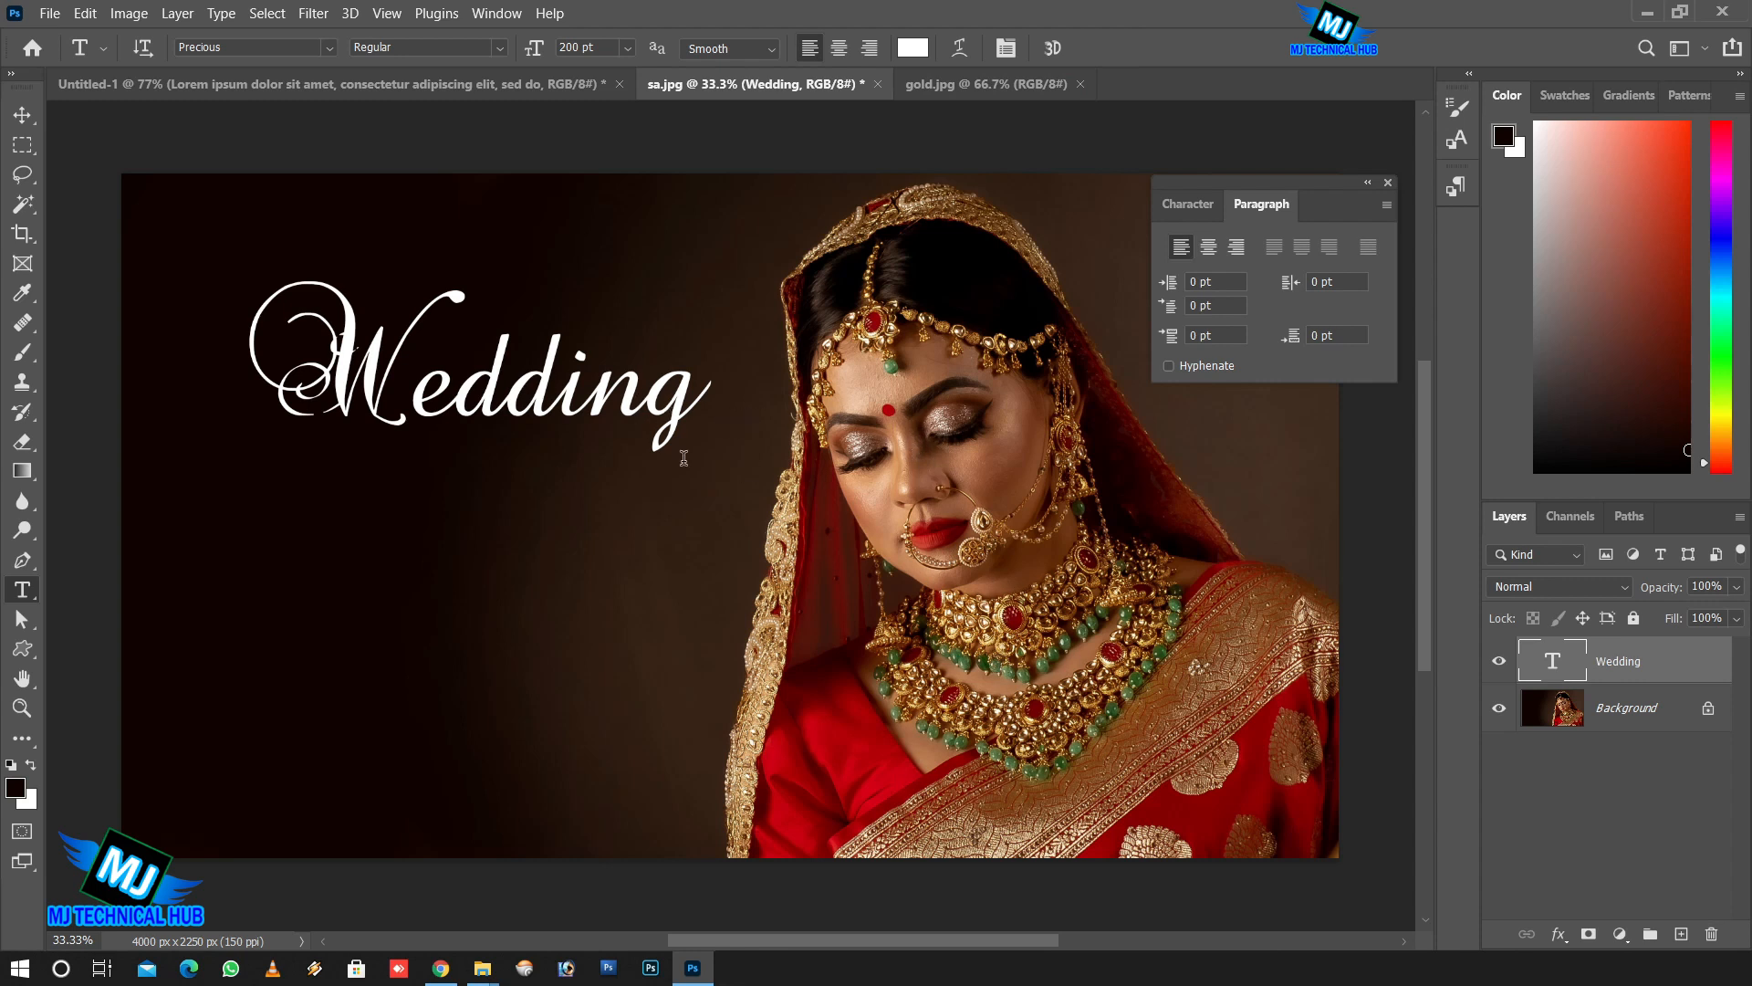
# Recolor the whole Wedding text green (68b43a), starting from a color sampled from the photo.
pyautogui.click(912, 48)
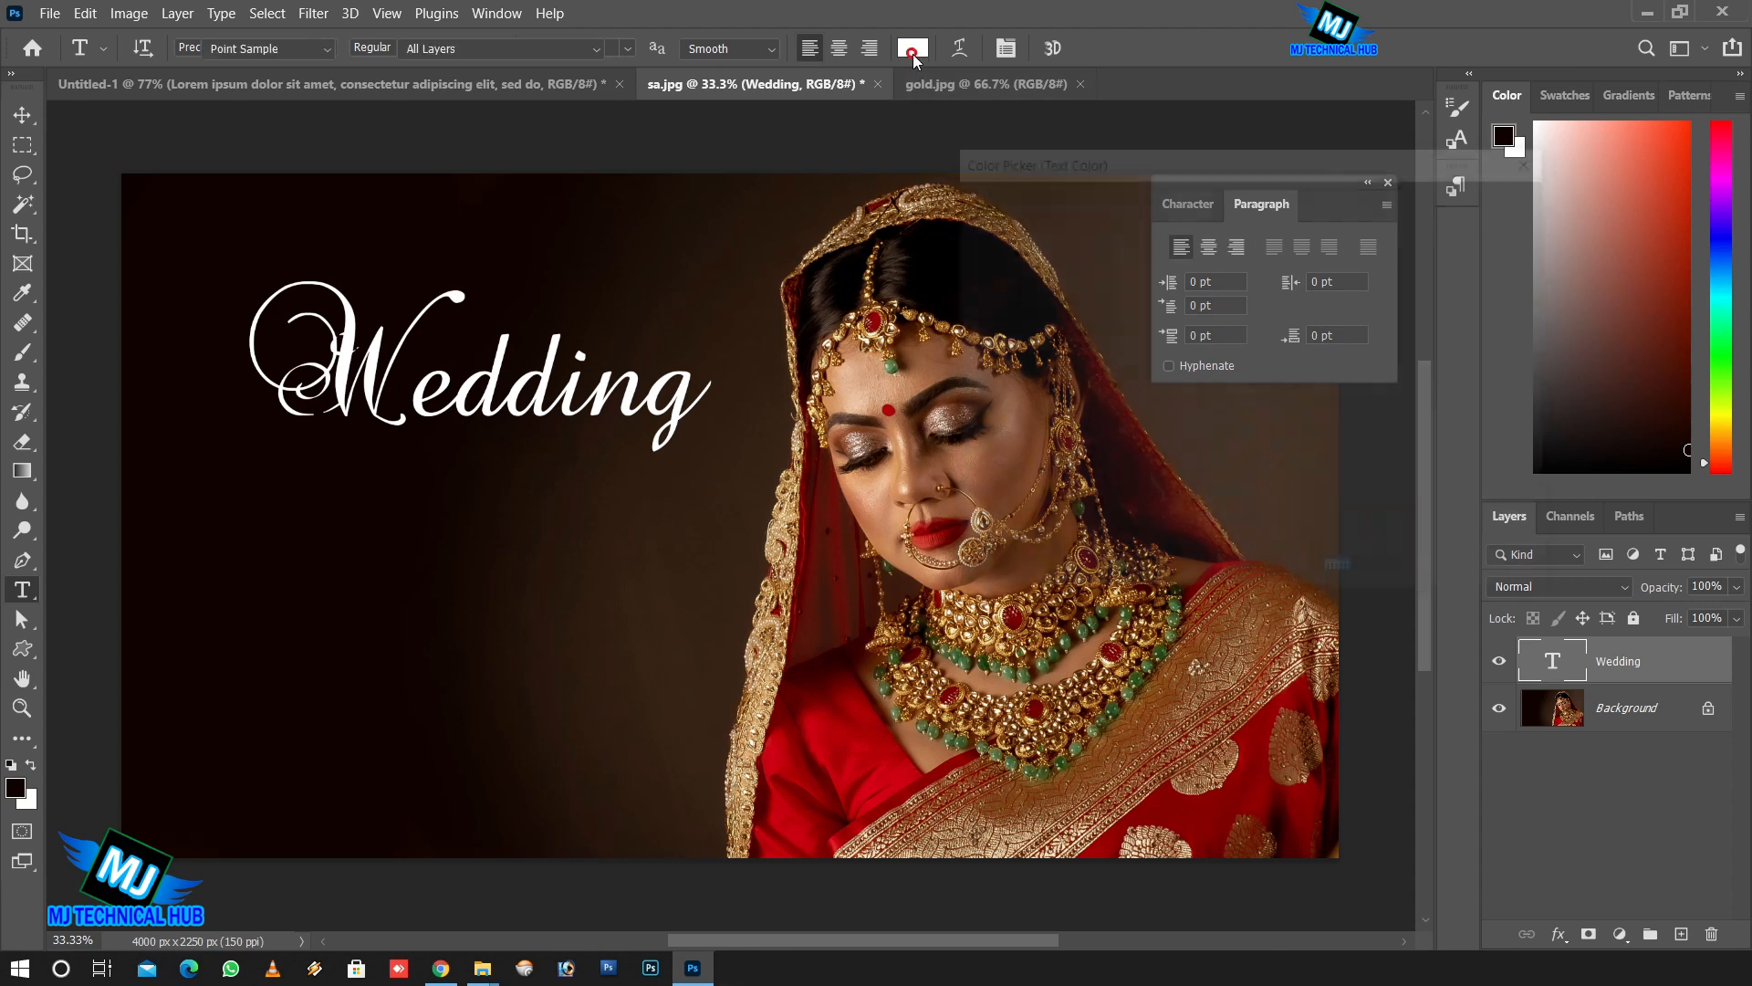
pyautogui.click(991, 655)
pyautogui.moveTo(1165, 354); pyautogui.dragTo(1158, 296)
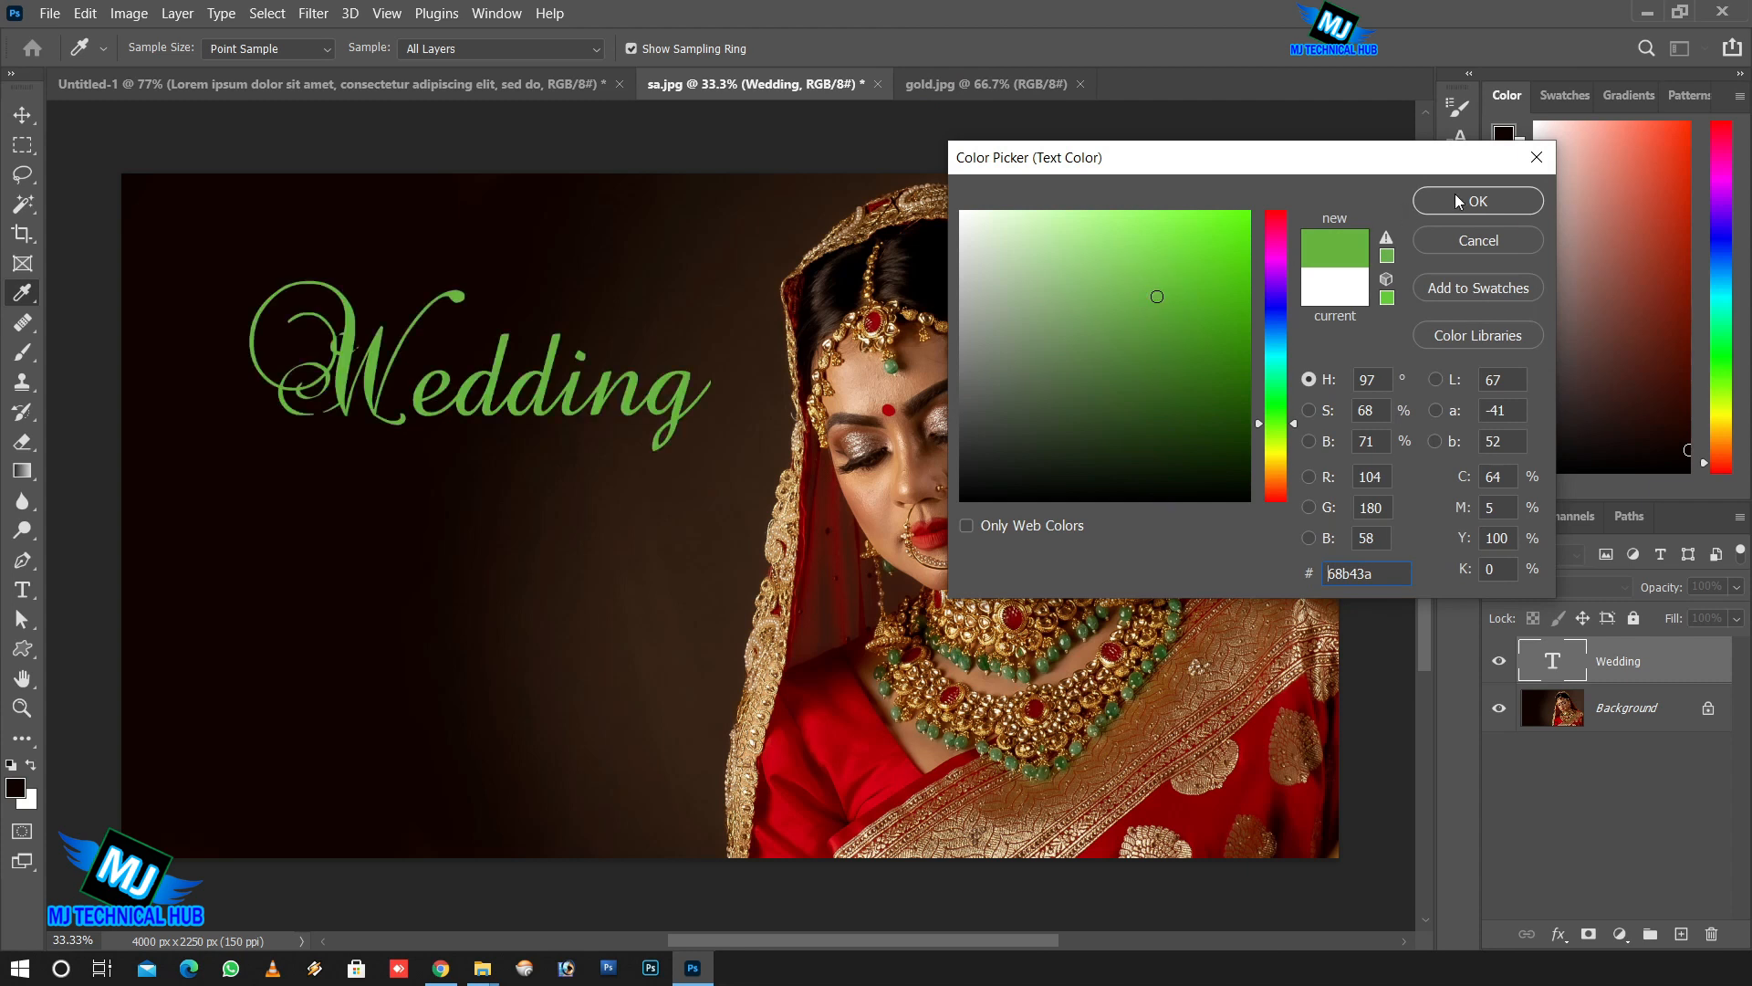
pyautogui.click(1458, 201)
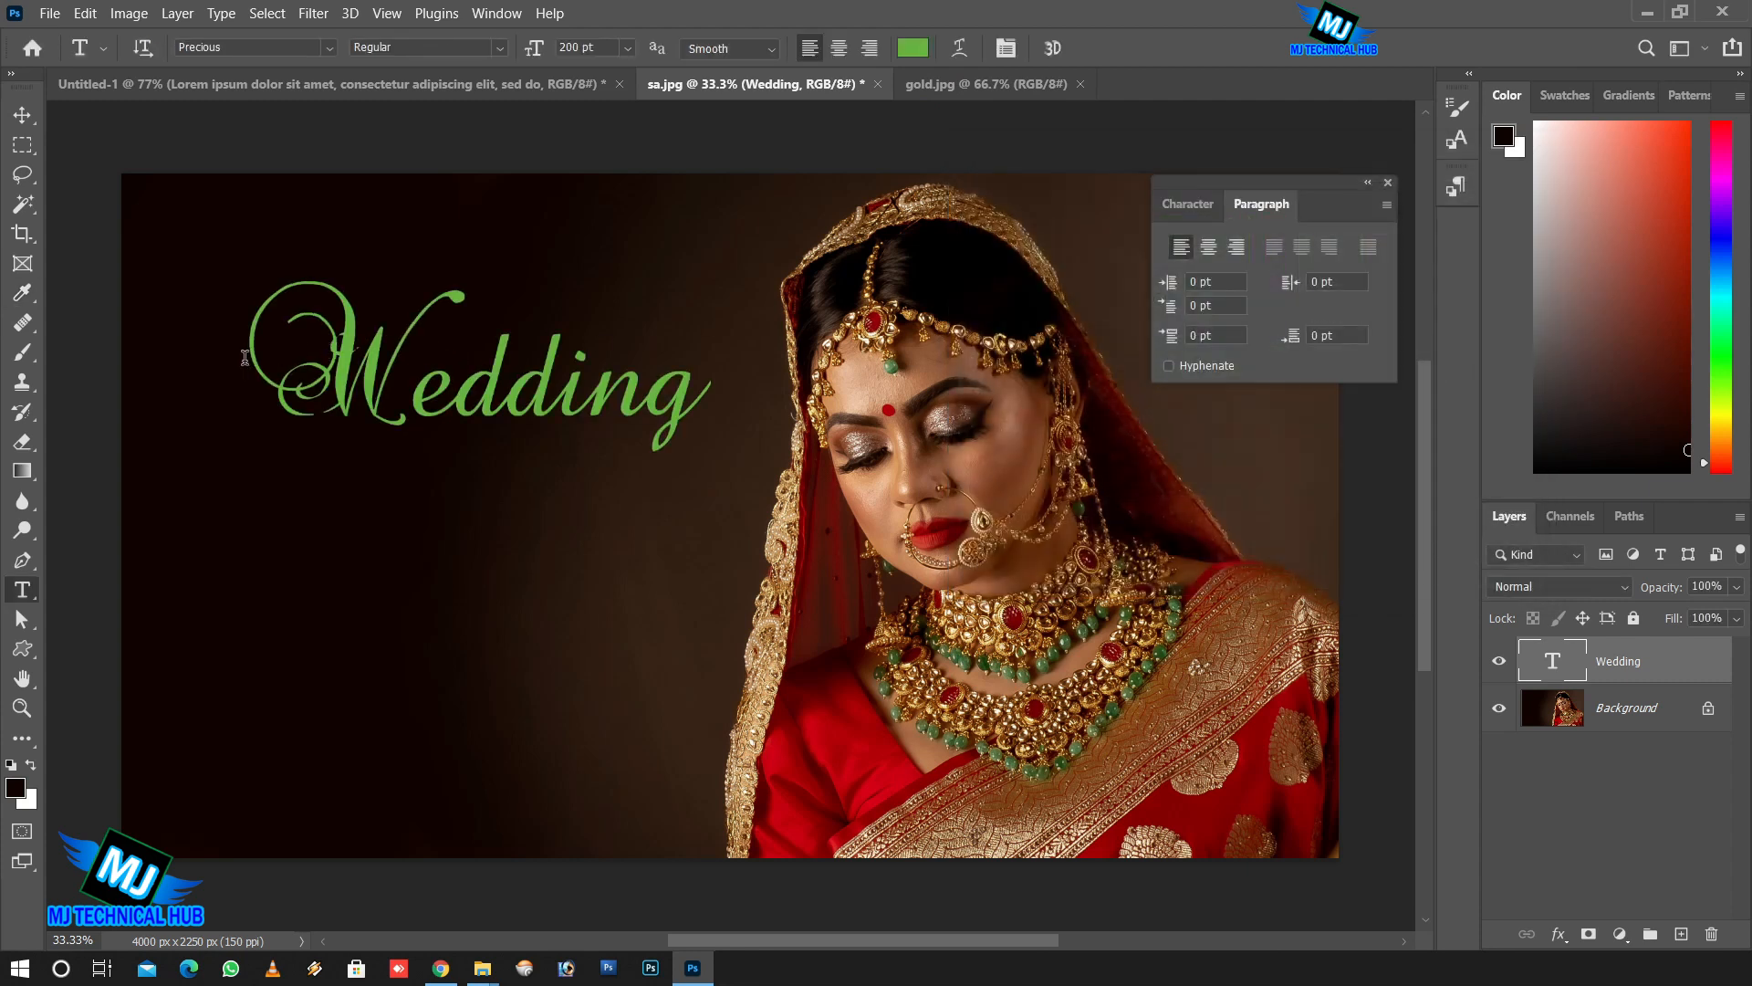
# Recolor only the letter W of Wedding to gold (e6bc7c), starting from a color sampled from the bride's jewelry.
pyautogui.moveTo(244, 357); pyautogui.dragTo(355, 370)
pyautogui.click(915, 53)
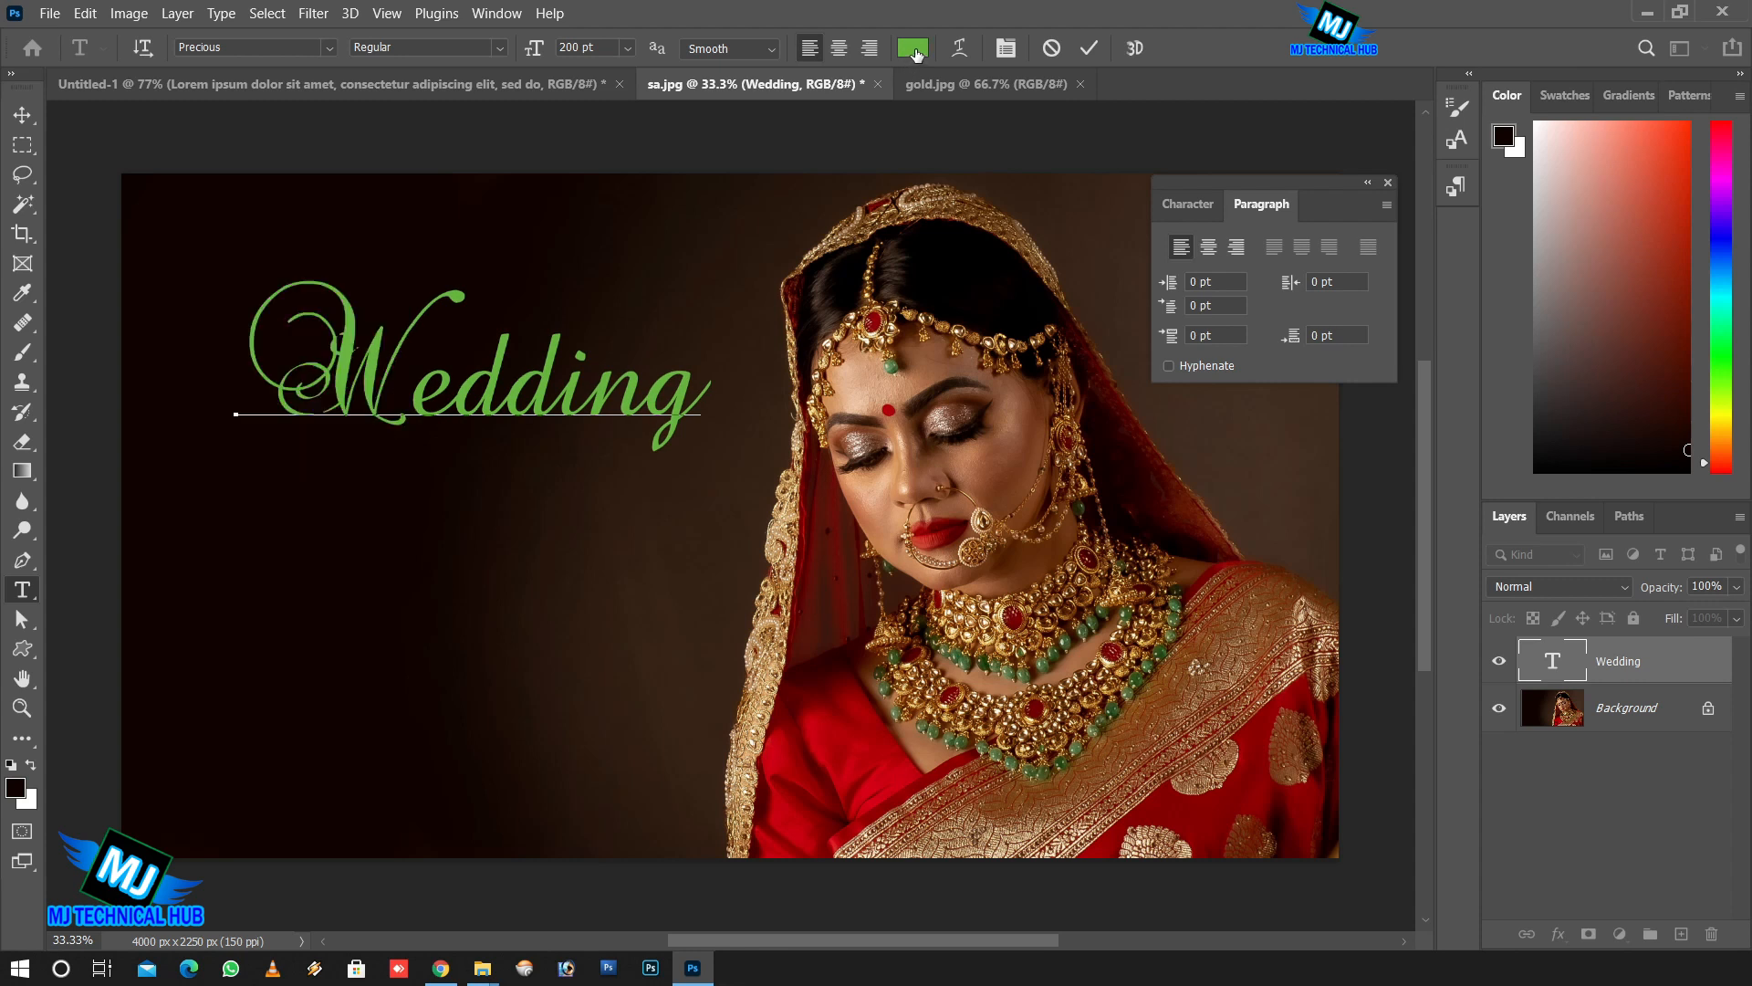
pyautogui.click(879, 331)
pyautogui.moveTo(1152, 298); pyautogui.dragTo(1092, 239)
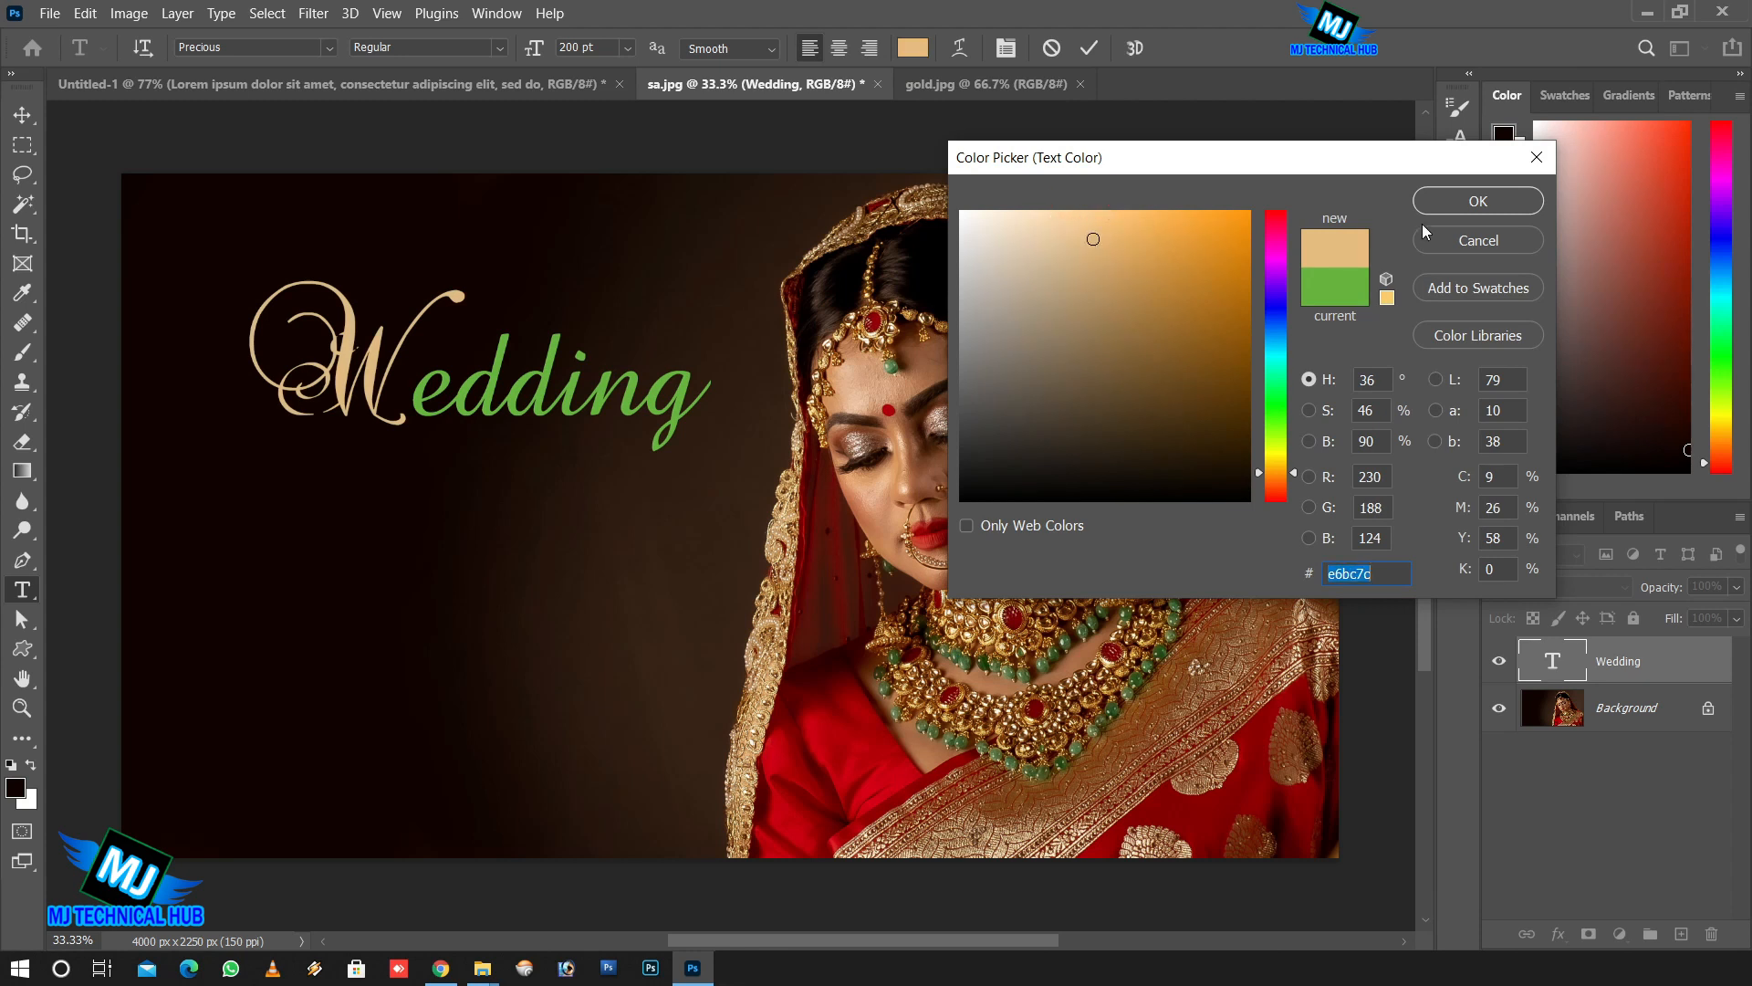
pyautogui.click(1471, 206)
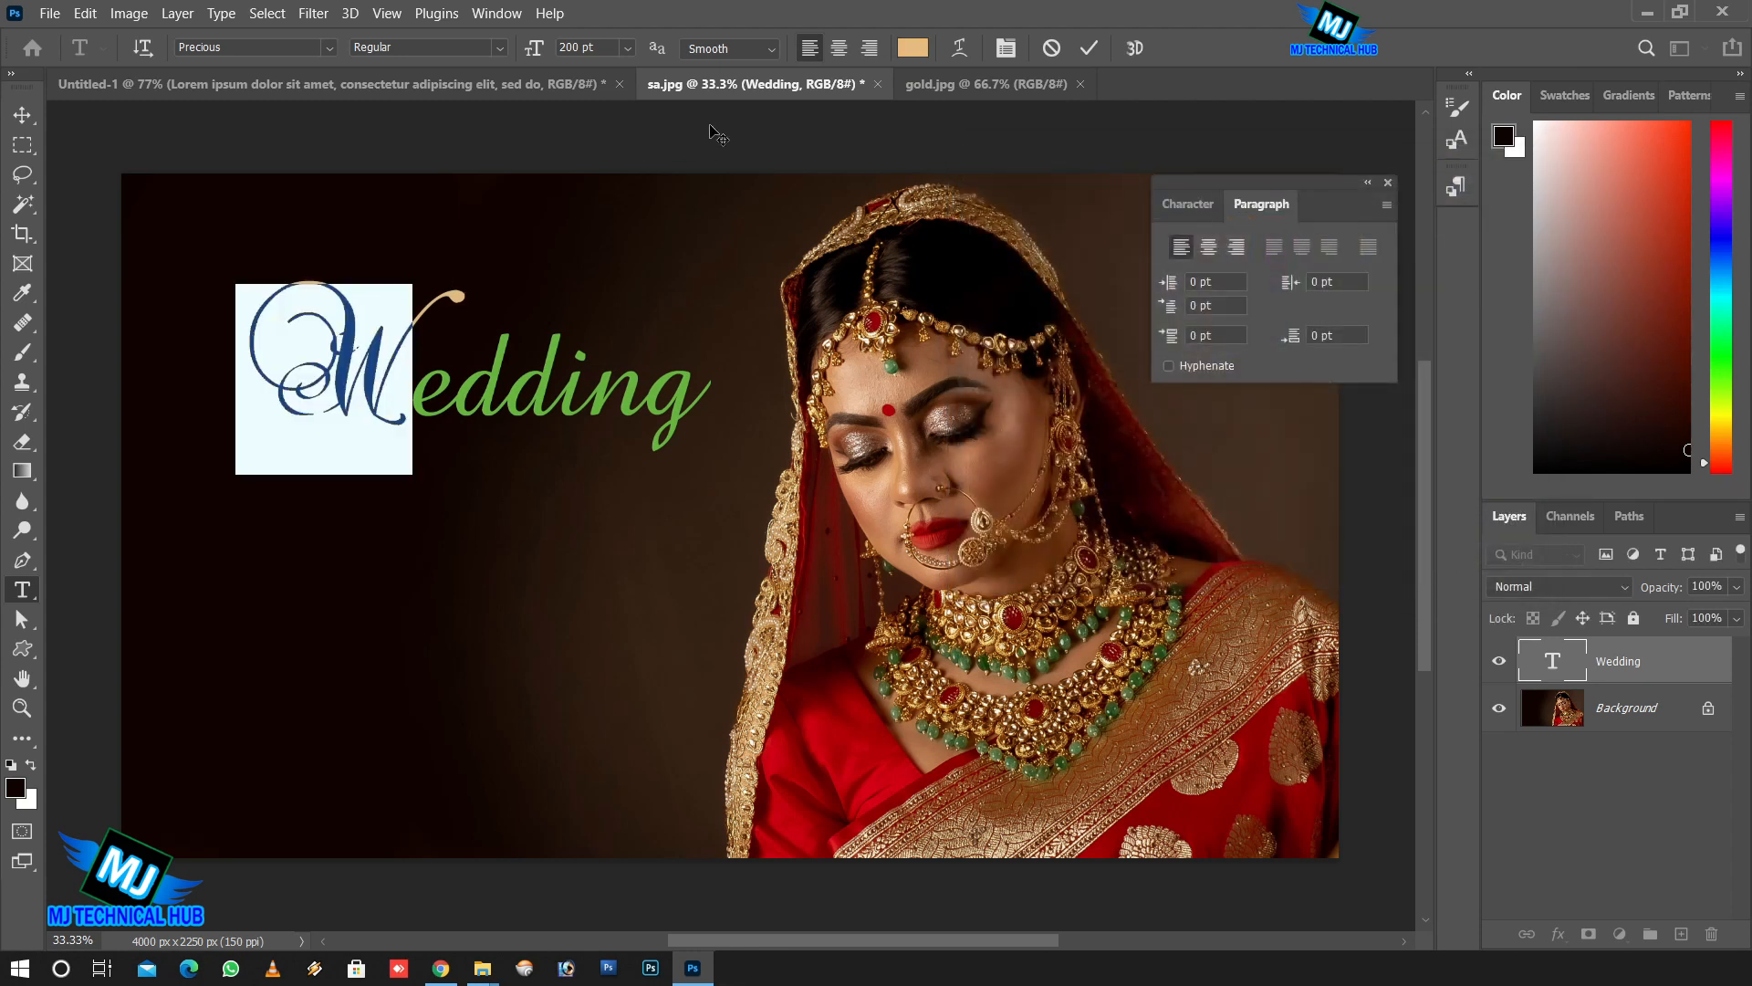
pyautogui.click(1087, 48)
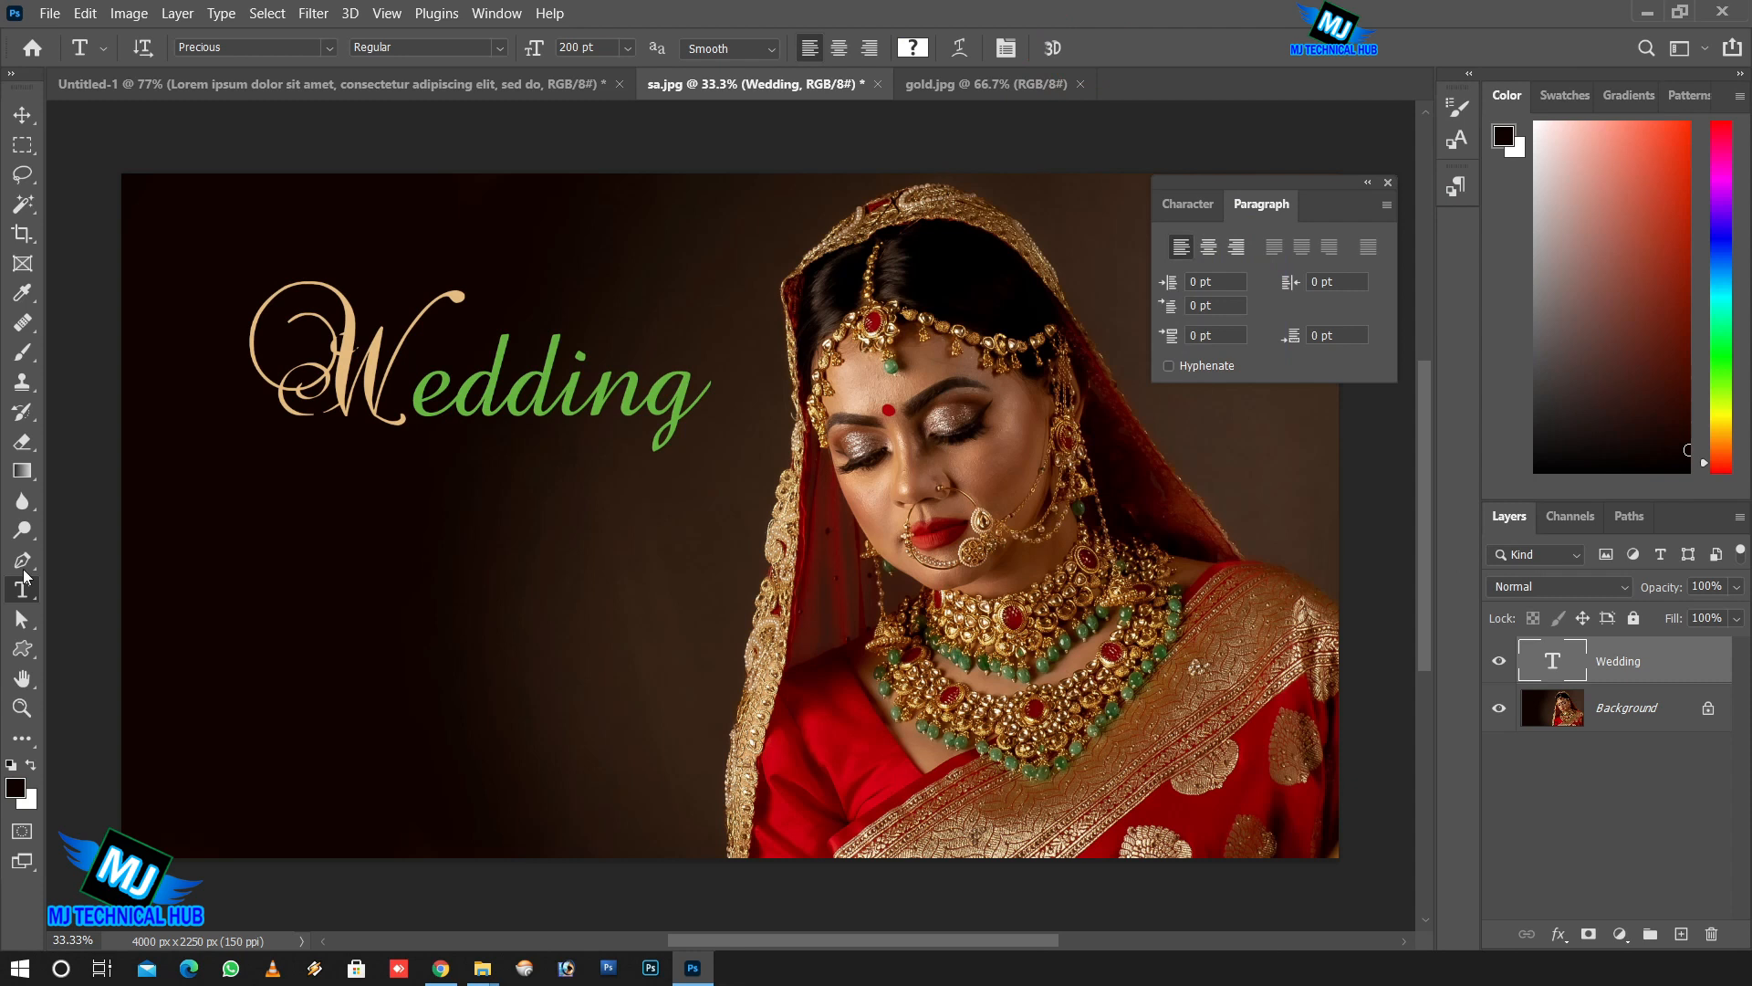
# Add a separate point text reading "momonts" below Wedding and color it white.
pyautogui.click(274, 571)
pyautogui.write('momont')
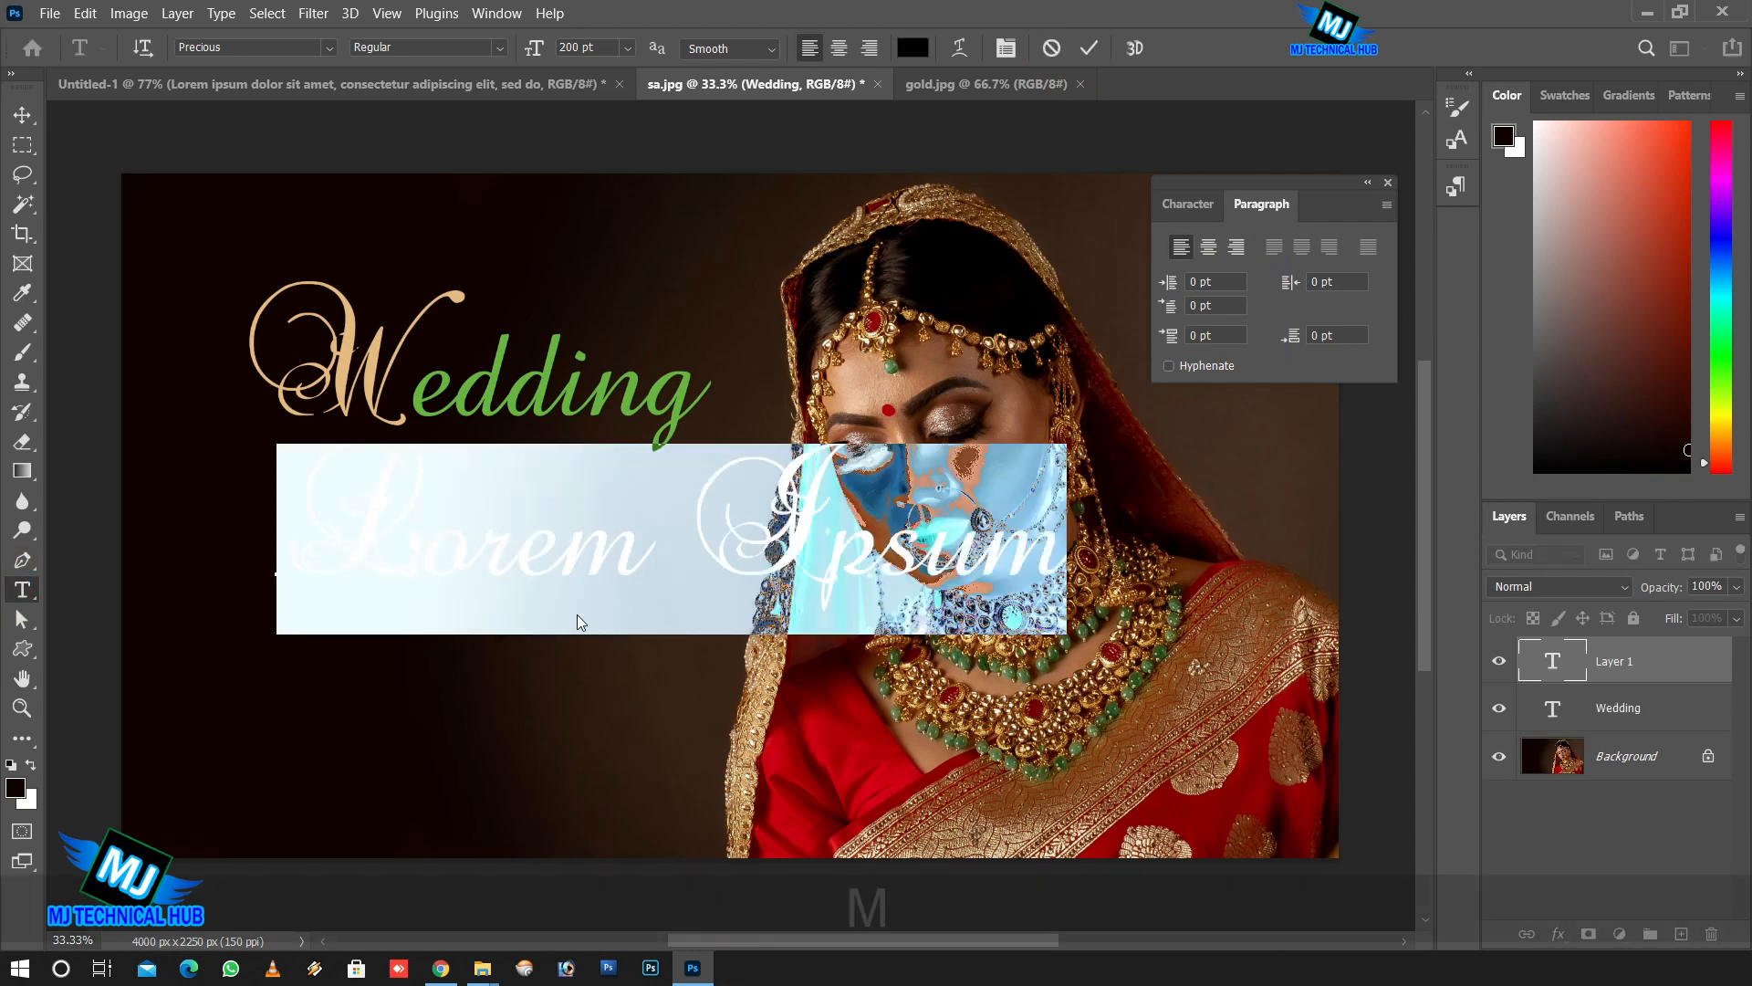
pyautogui.write('s')
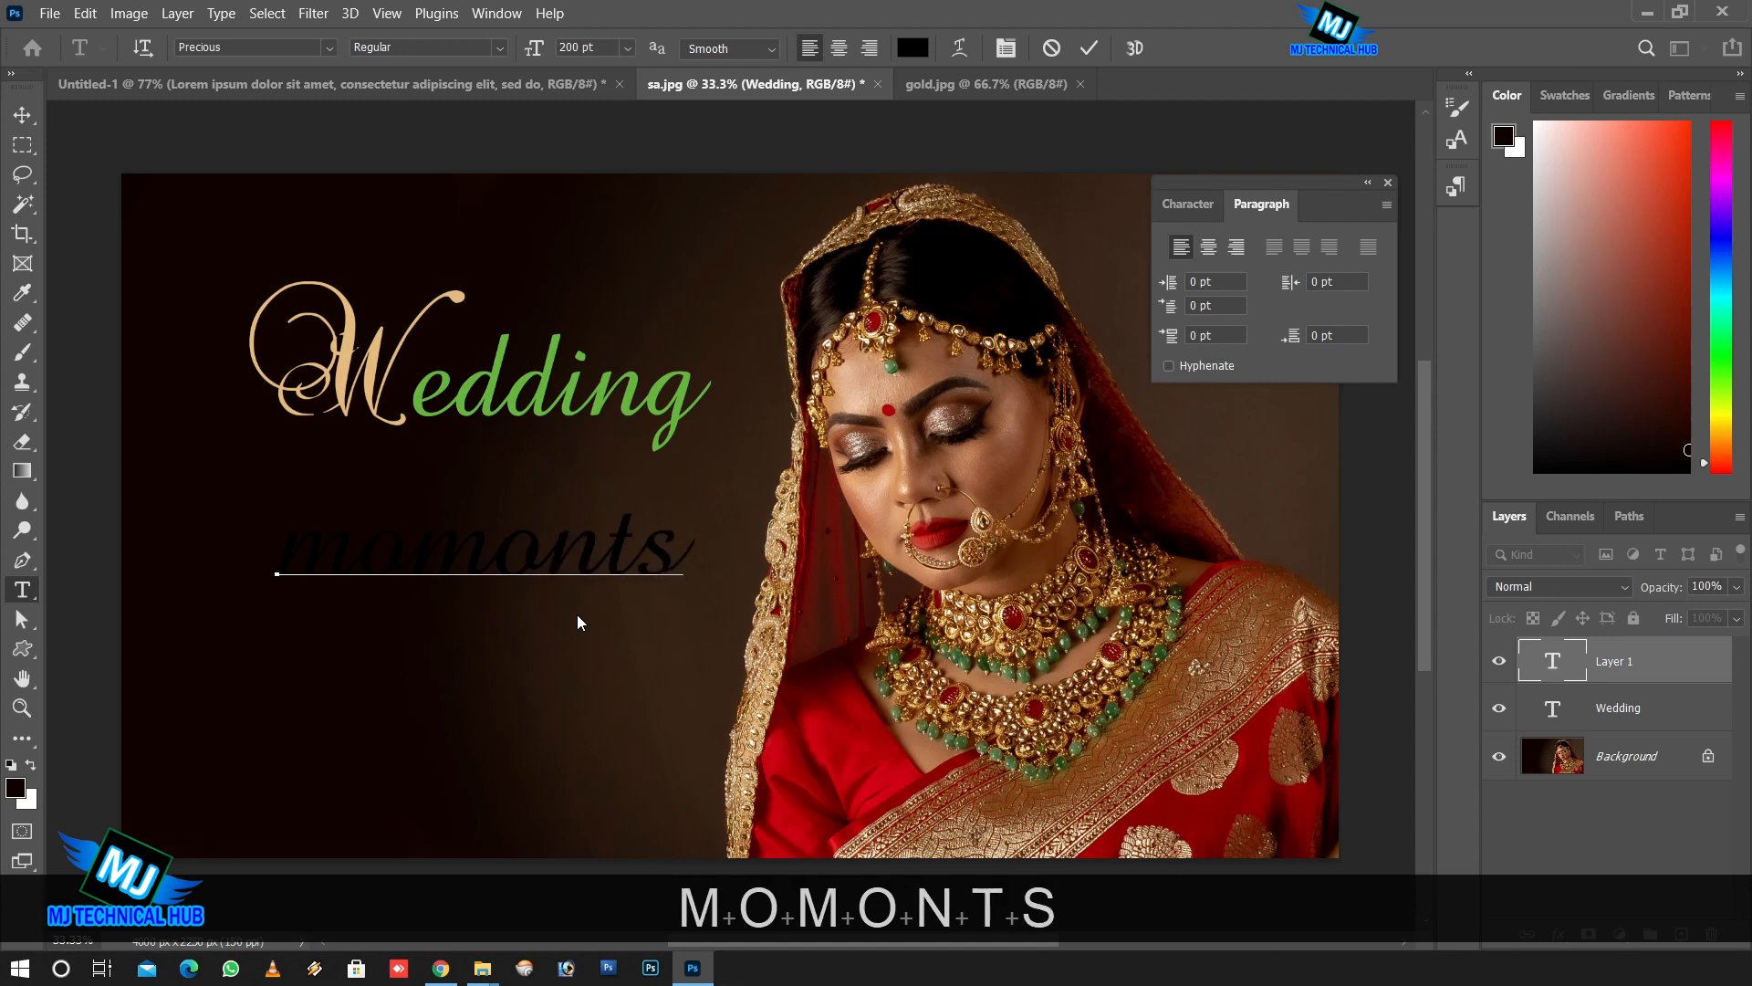
pyautogui.click(913, 47)
pyautogui.click(767, 86)
pyautogui.click(1467, 203)
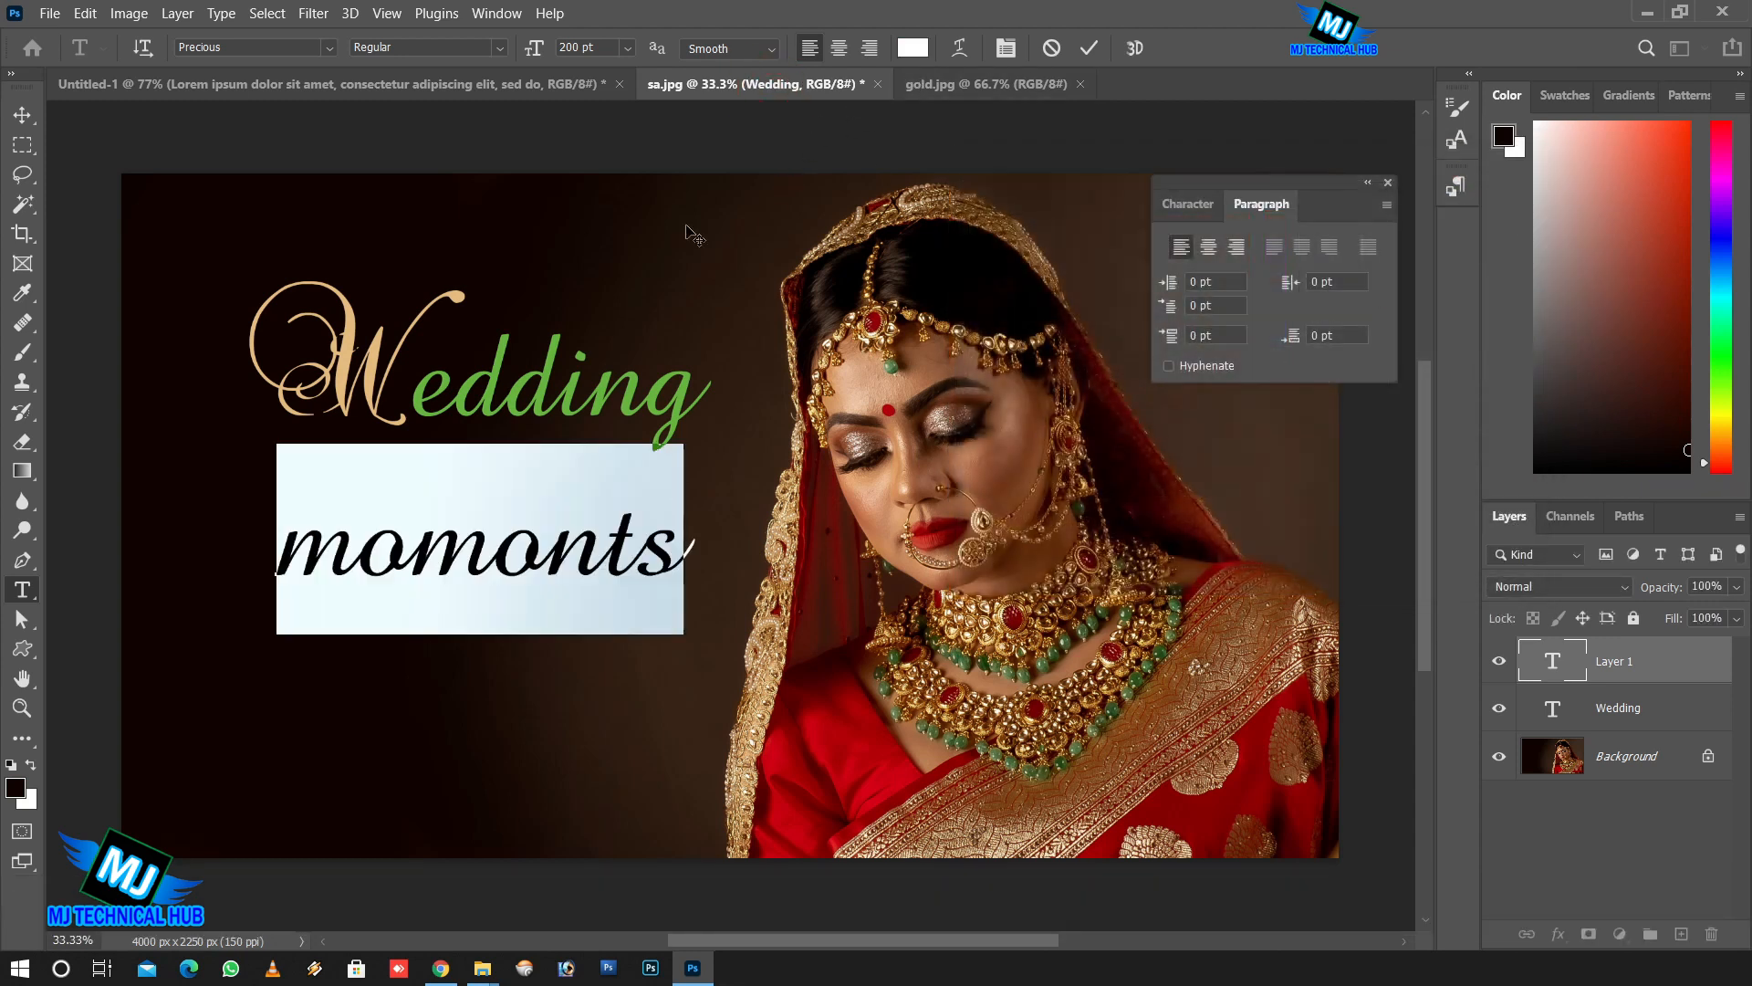
pyautogui.click(1088, 48)
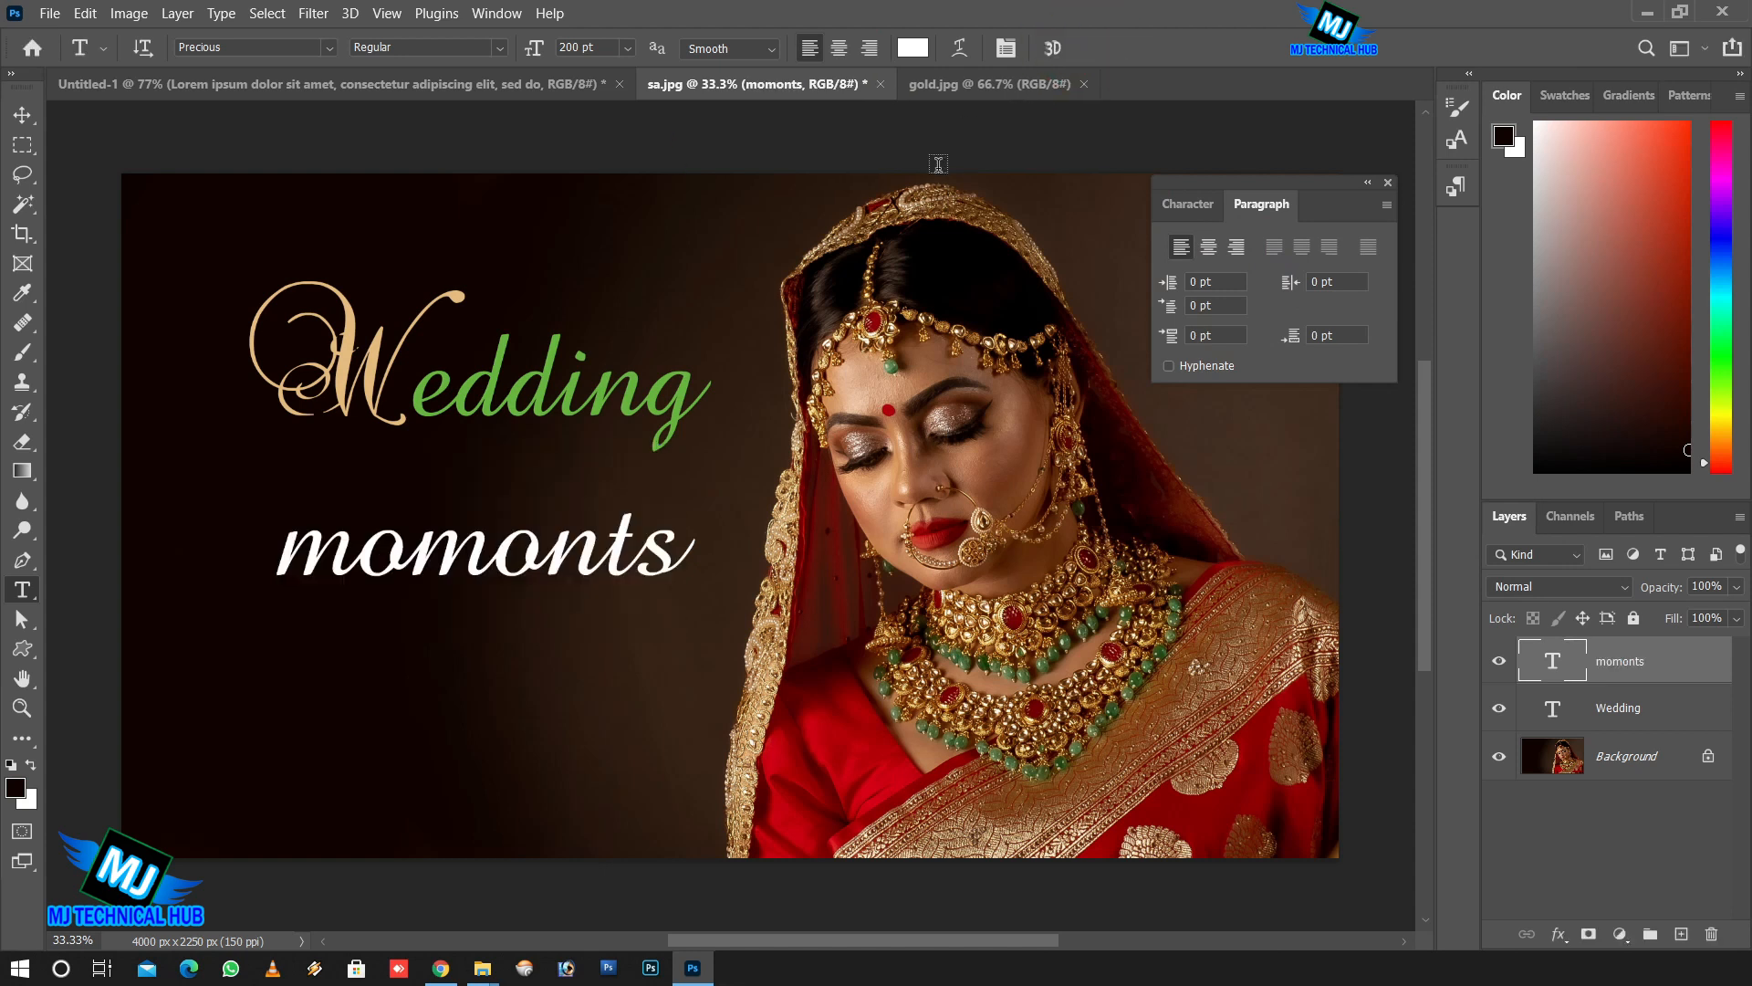
# Set the momonts text in Franklin Gothic Medium at 60 pt.
pyautogui.click(327, 52)
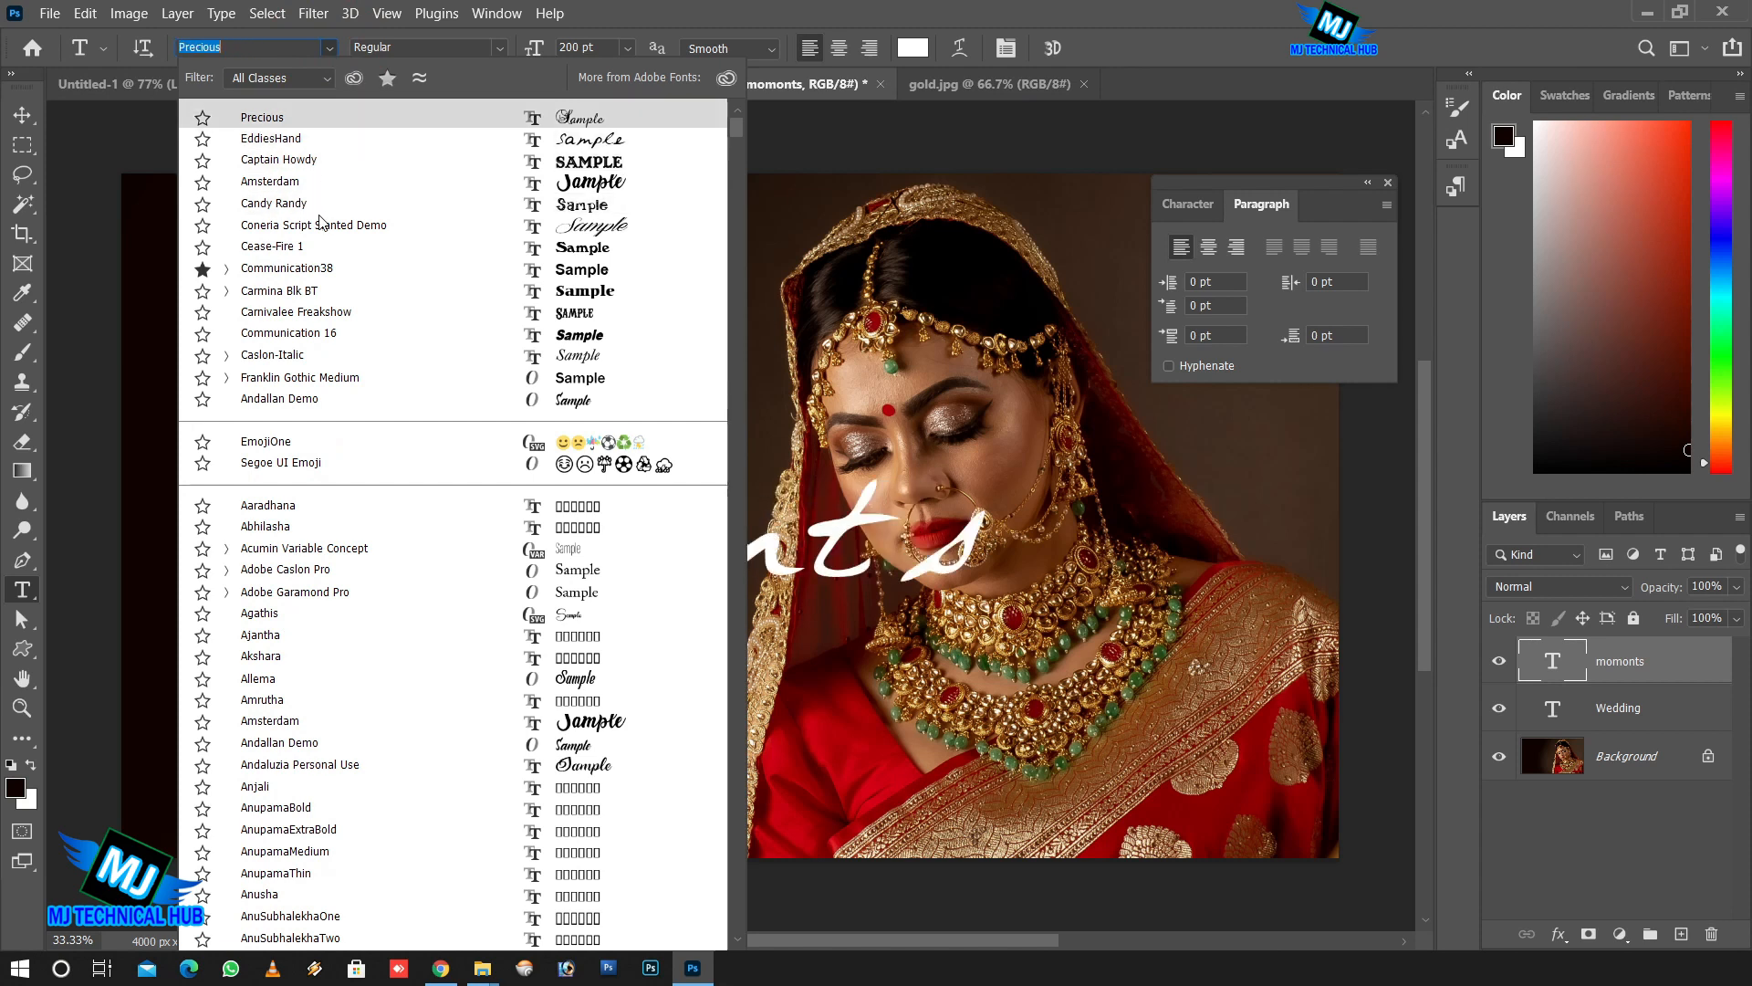
pyautogui.click(331, 382)
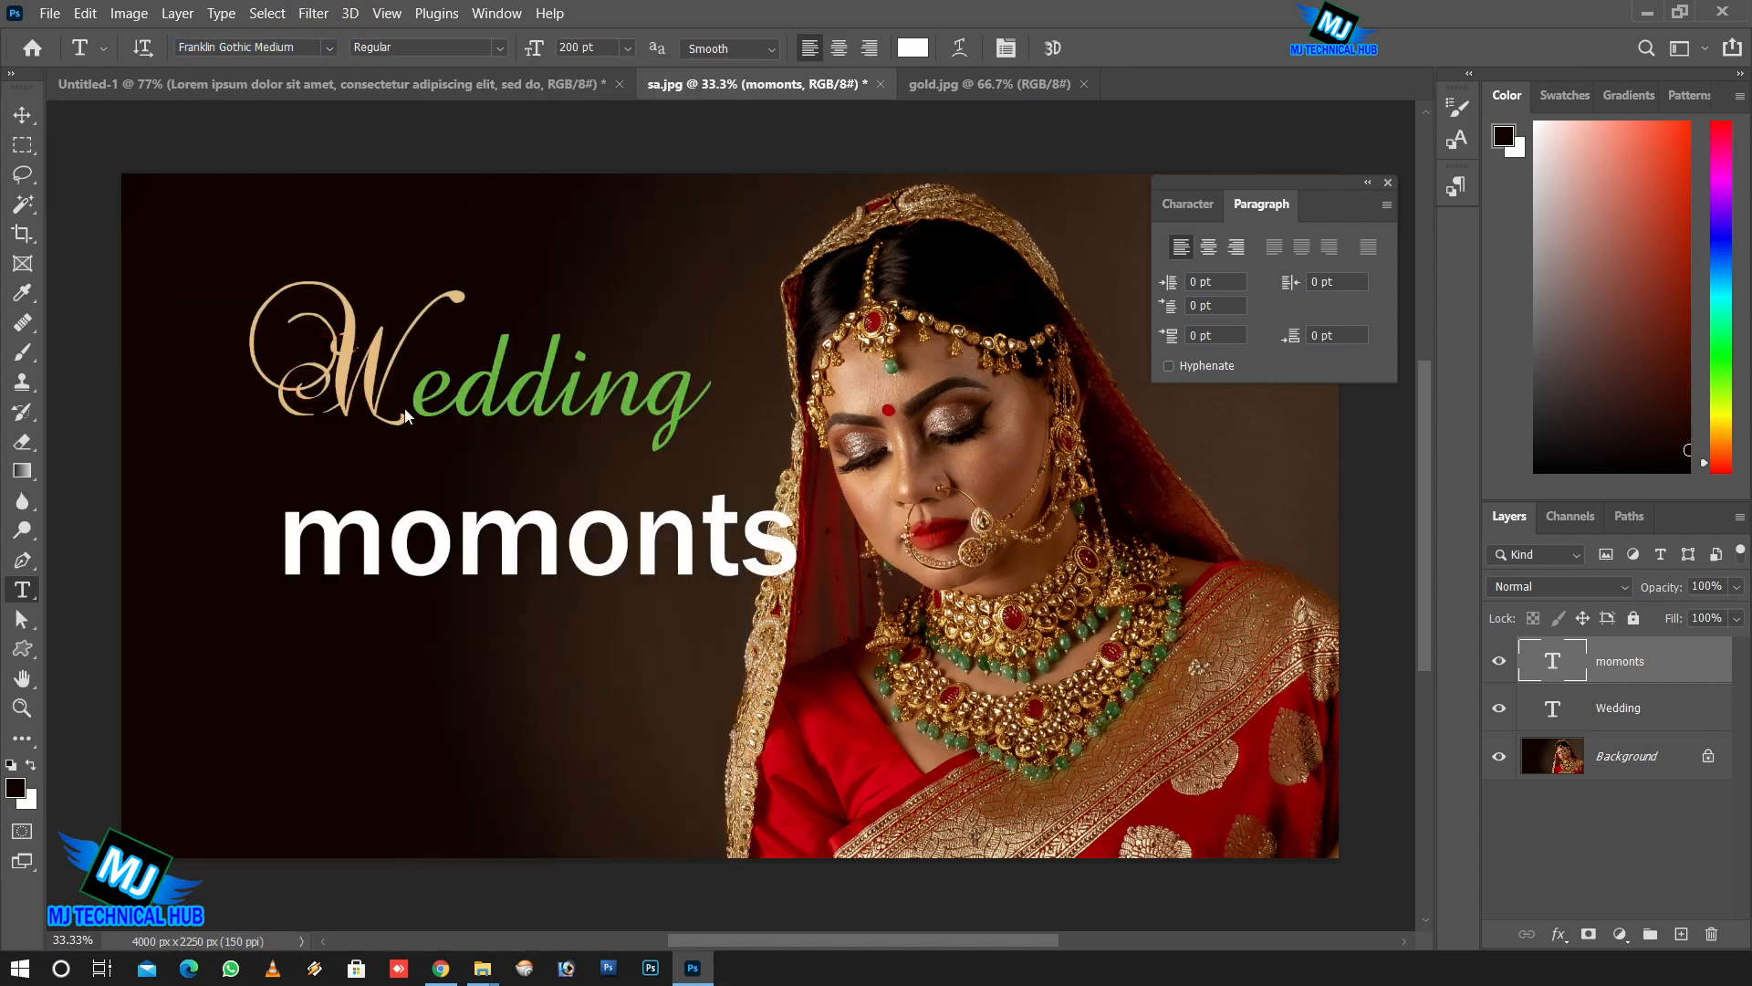
pyautogui.click(1185, 204)
pyautogui.moveTo(1168, 278); pyautogui.dragTo(1044, 270)
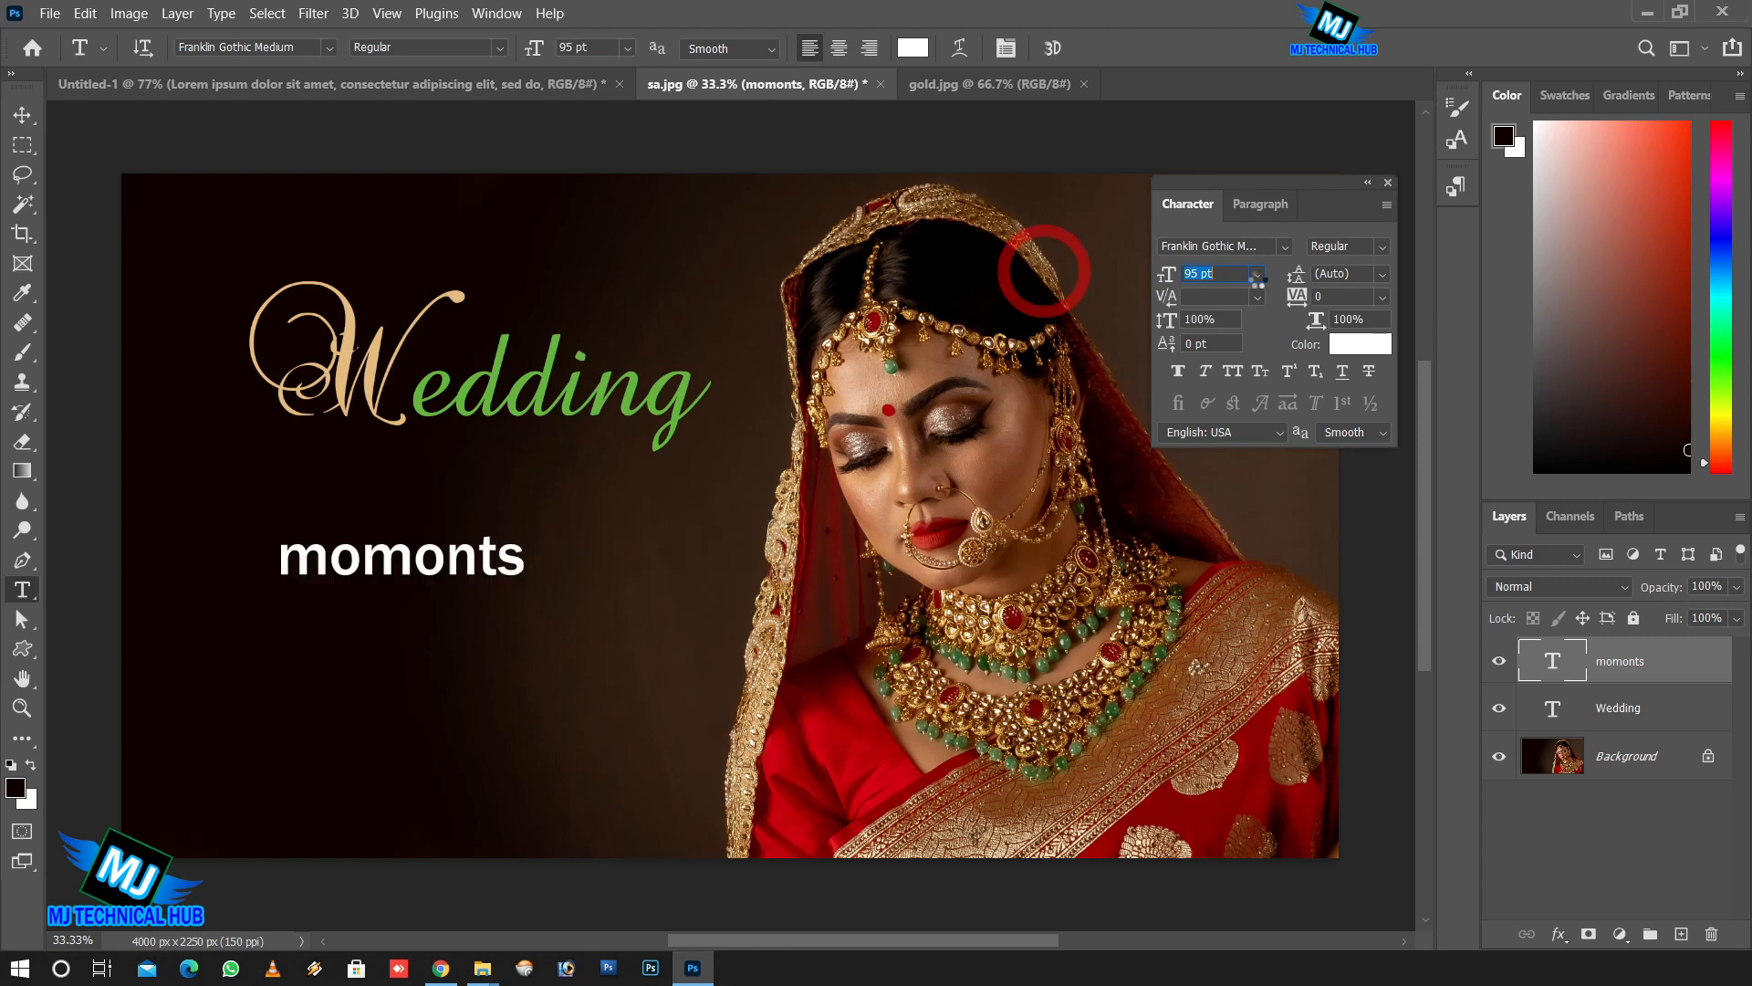
pyautogui.click(1077, 276)
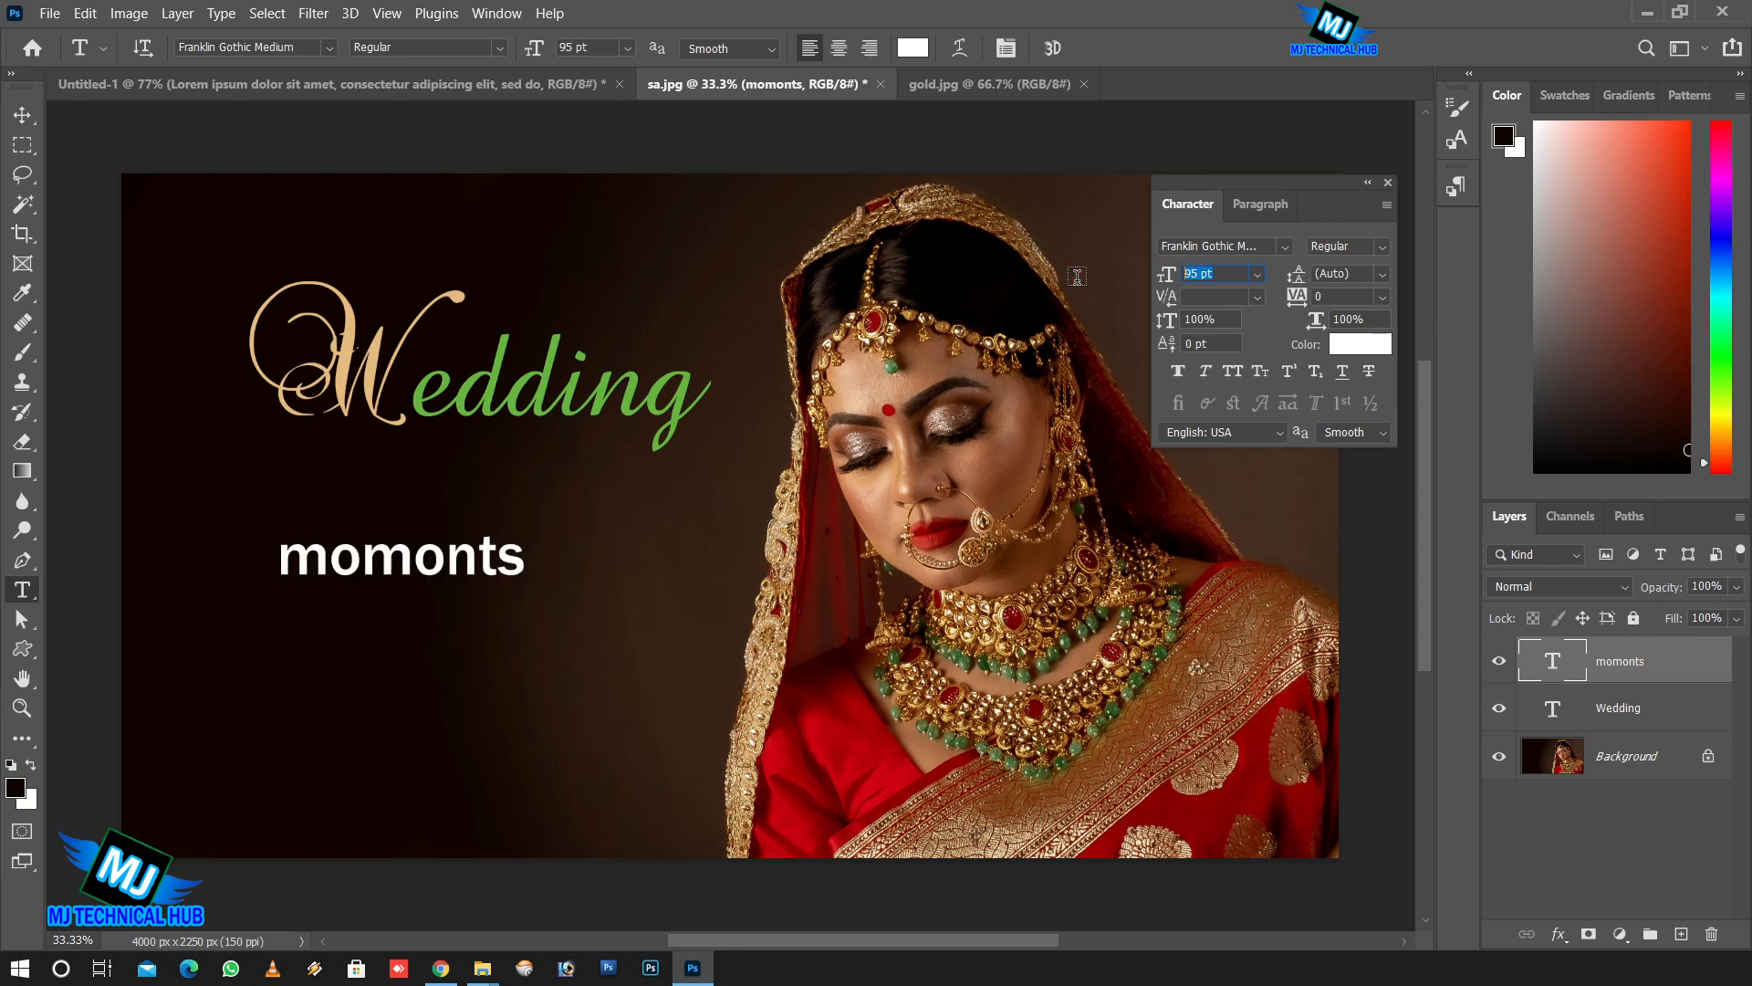
pyautogui.write('60')
pyautogui.press('Return')
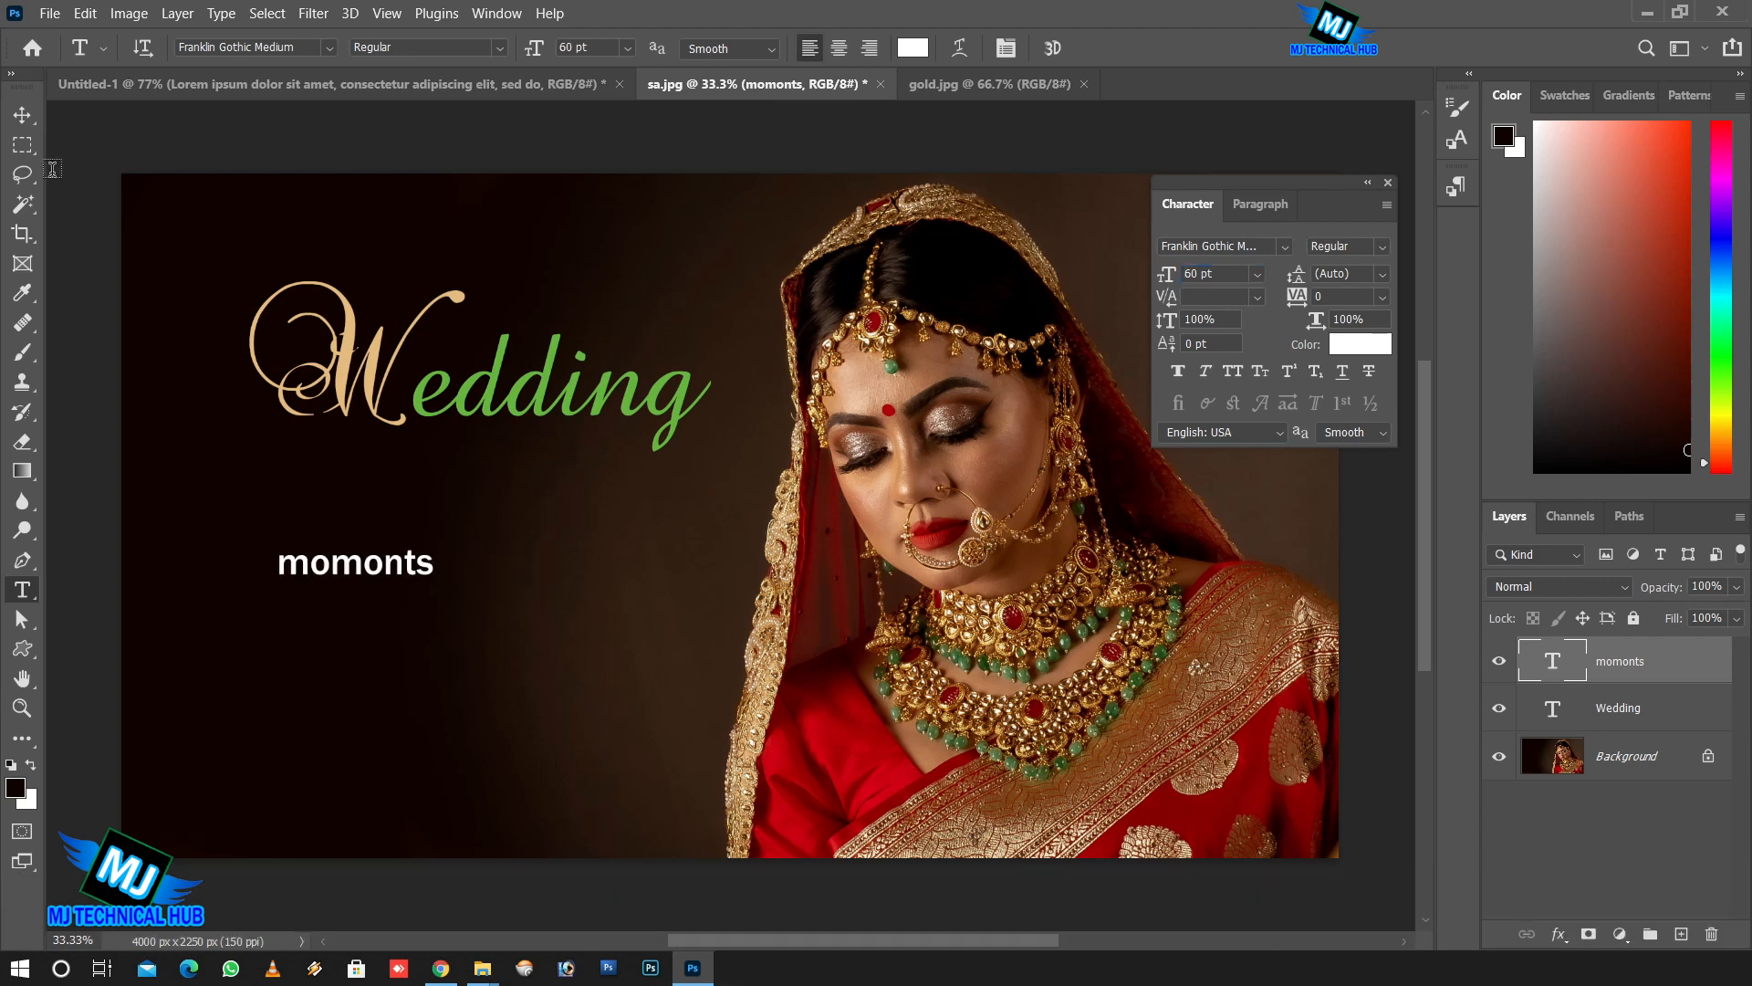
# Move the momonts text up closer beneath Wedding and apply All Caps to it.
pyautogui.click(22, 115)
pyautogui.moveTo(351, 563); pyautogui.dragTo(429, 506)
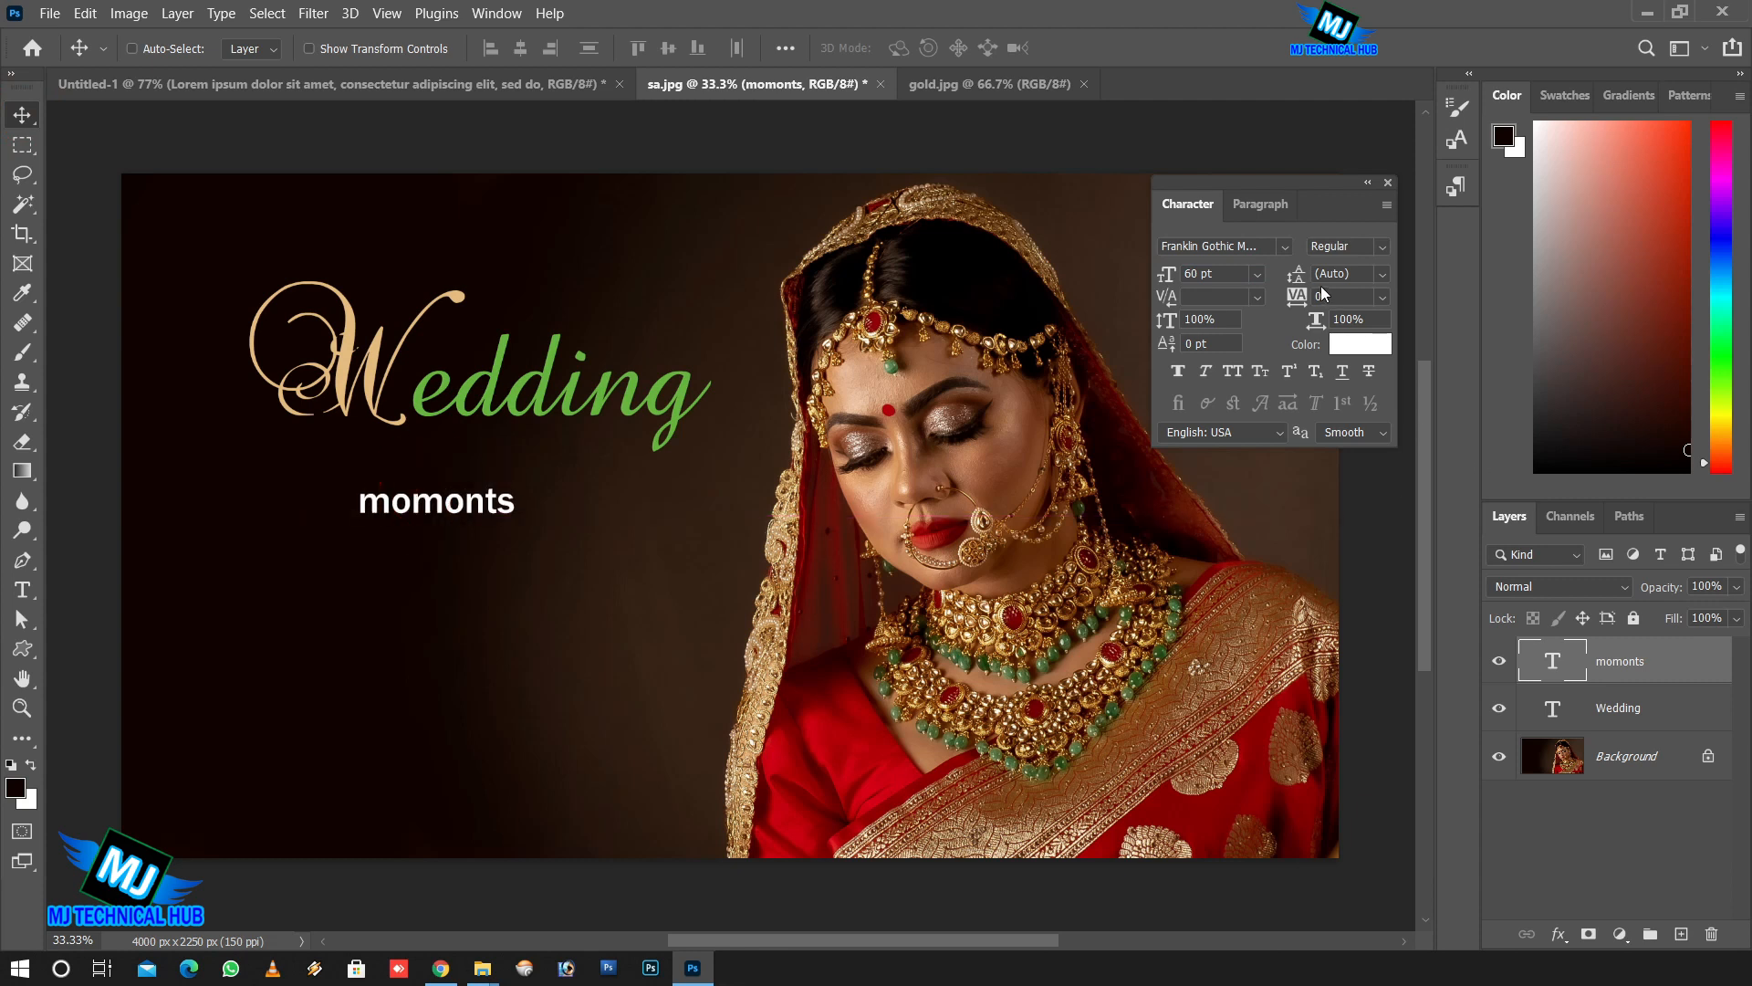
pyautogui.click(1232, 370)
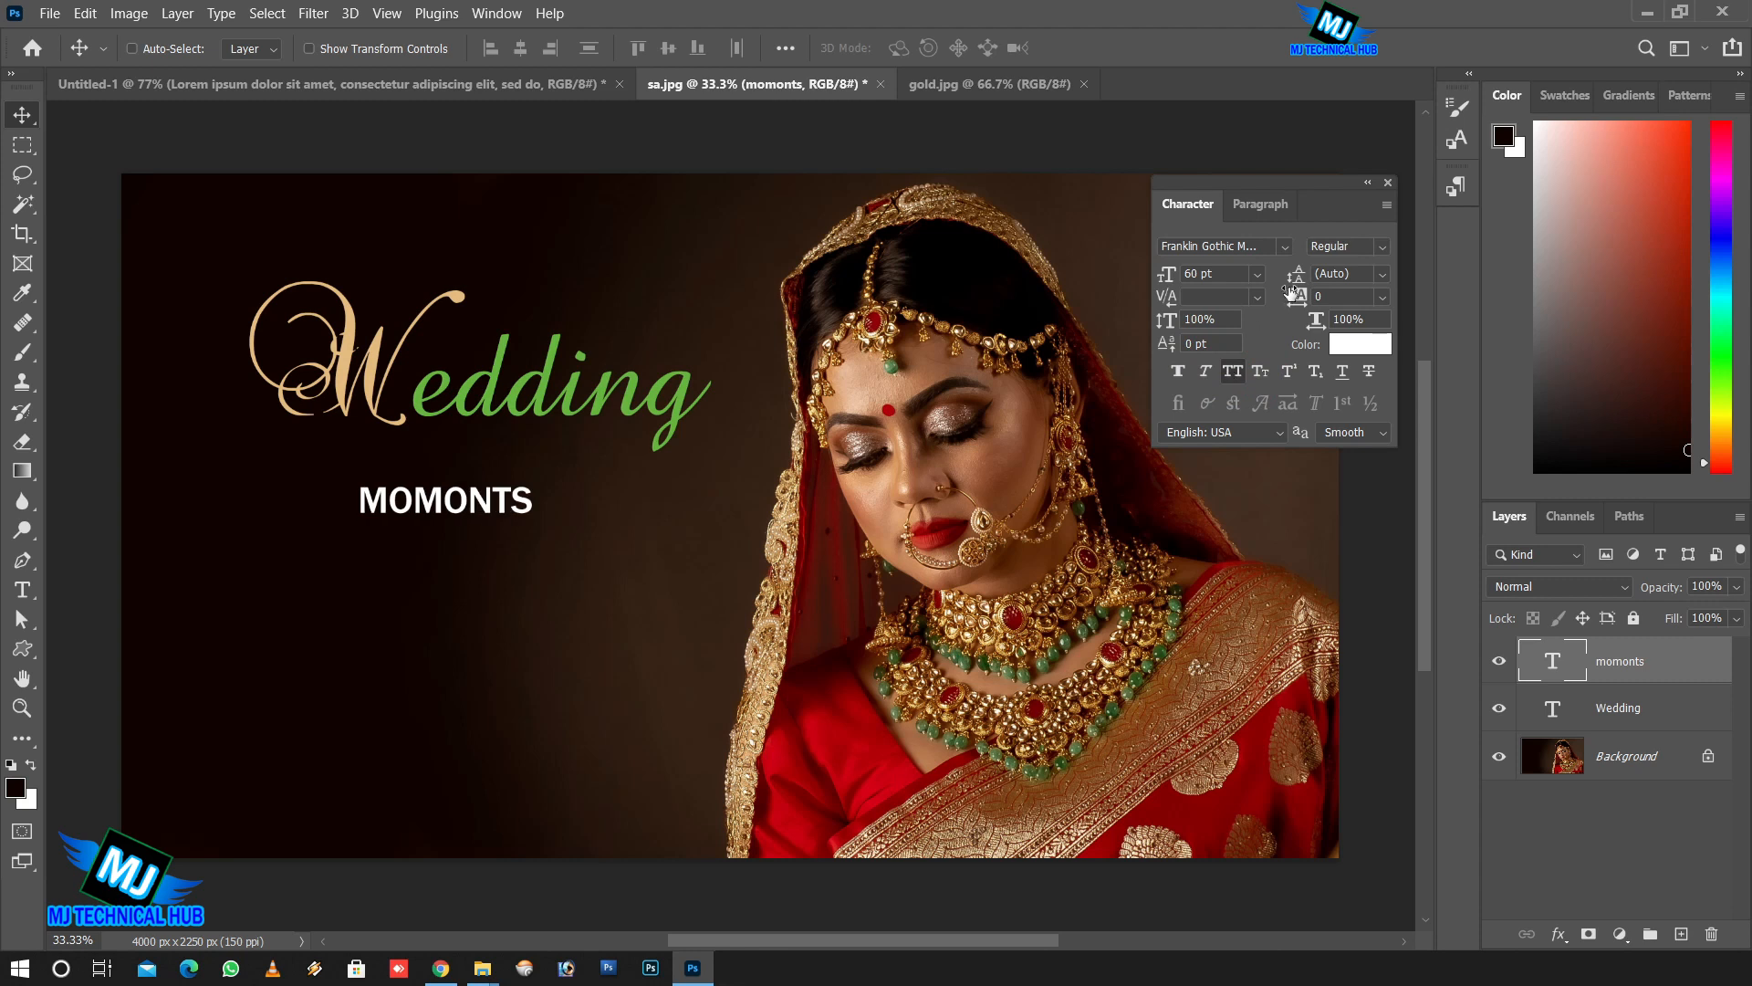
# Set the MOMONTS text to 40 pt with tracking 1780 and position it directly beneath Wedding.
pyautogui.moveTo(1296, 297); pyautogui.dragTo(1372, 296)
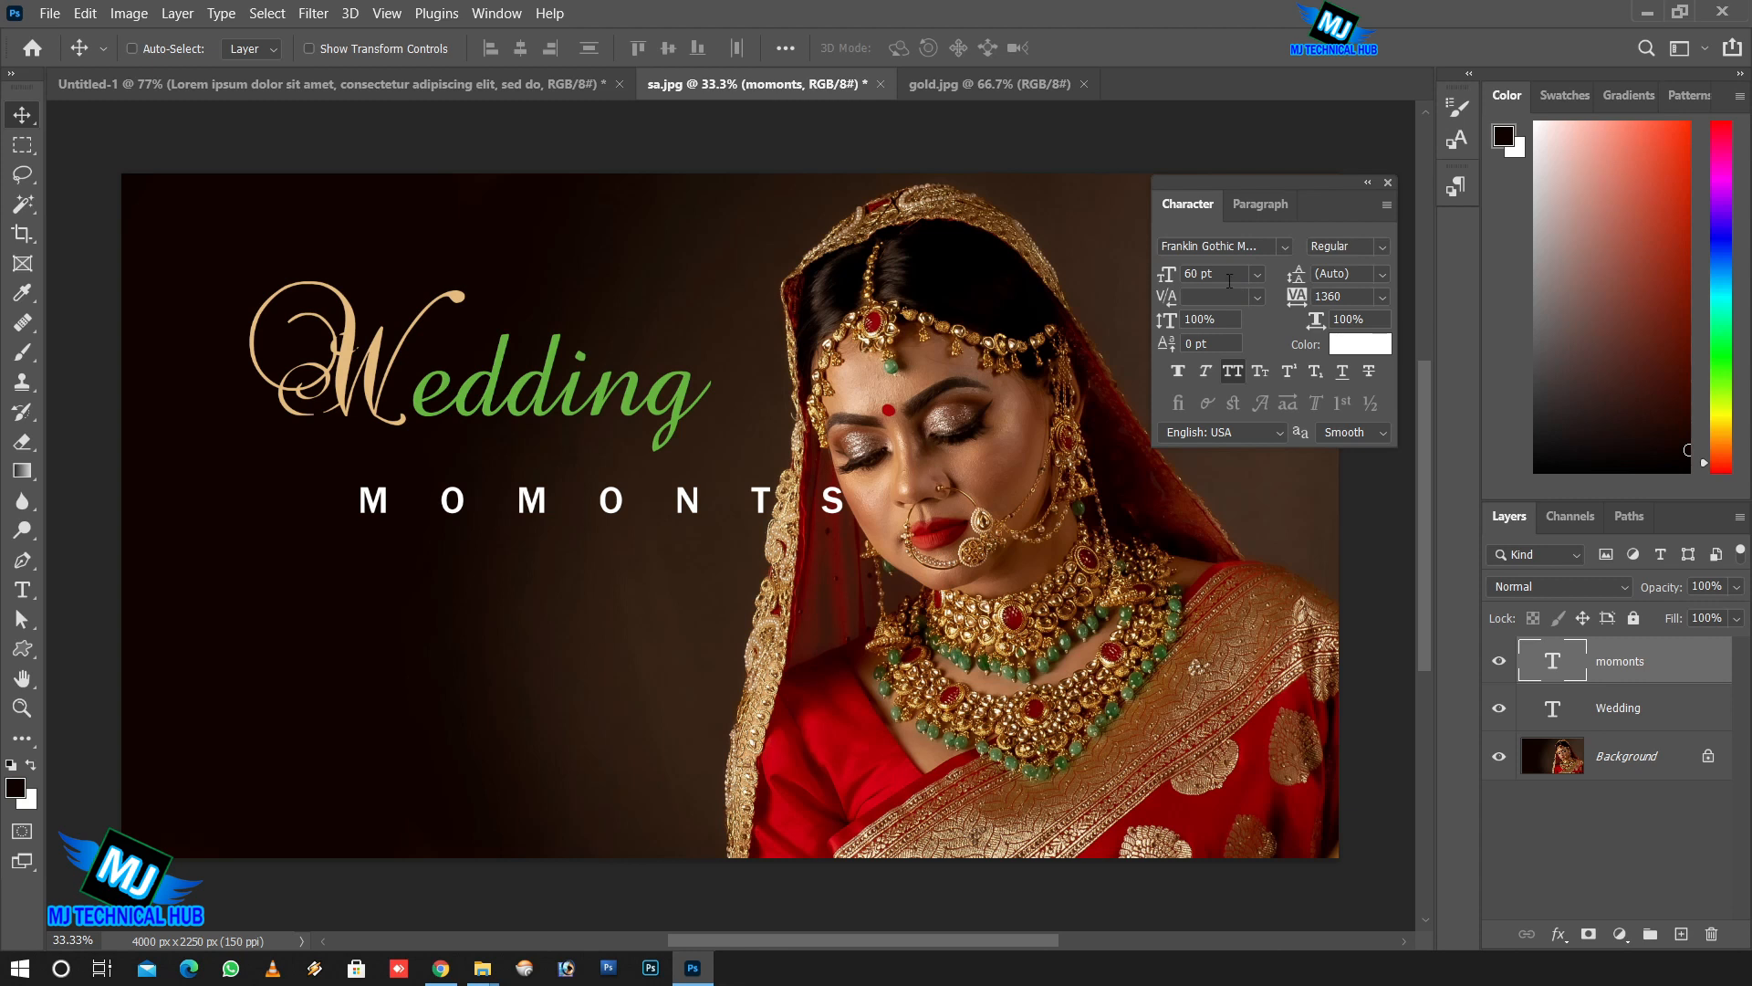
pyautogui.click(1165, 273)
pyautogui.write('40')
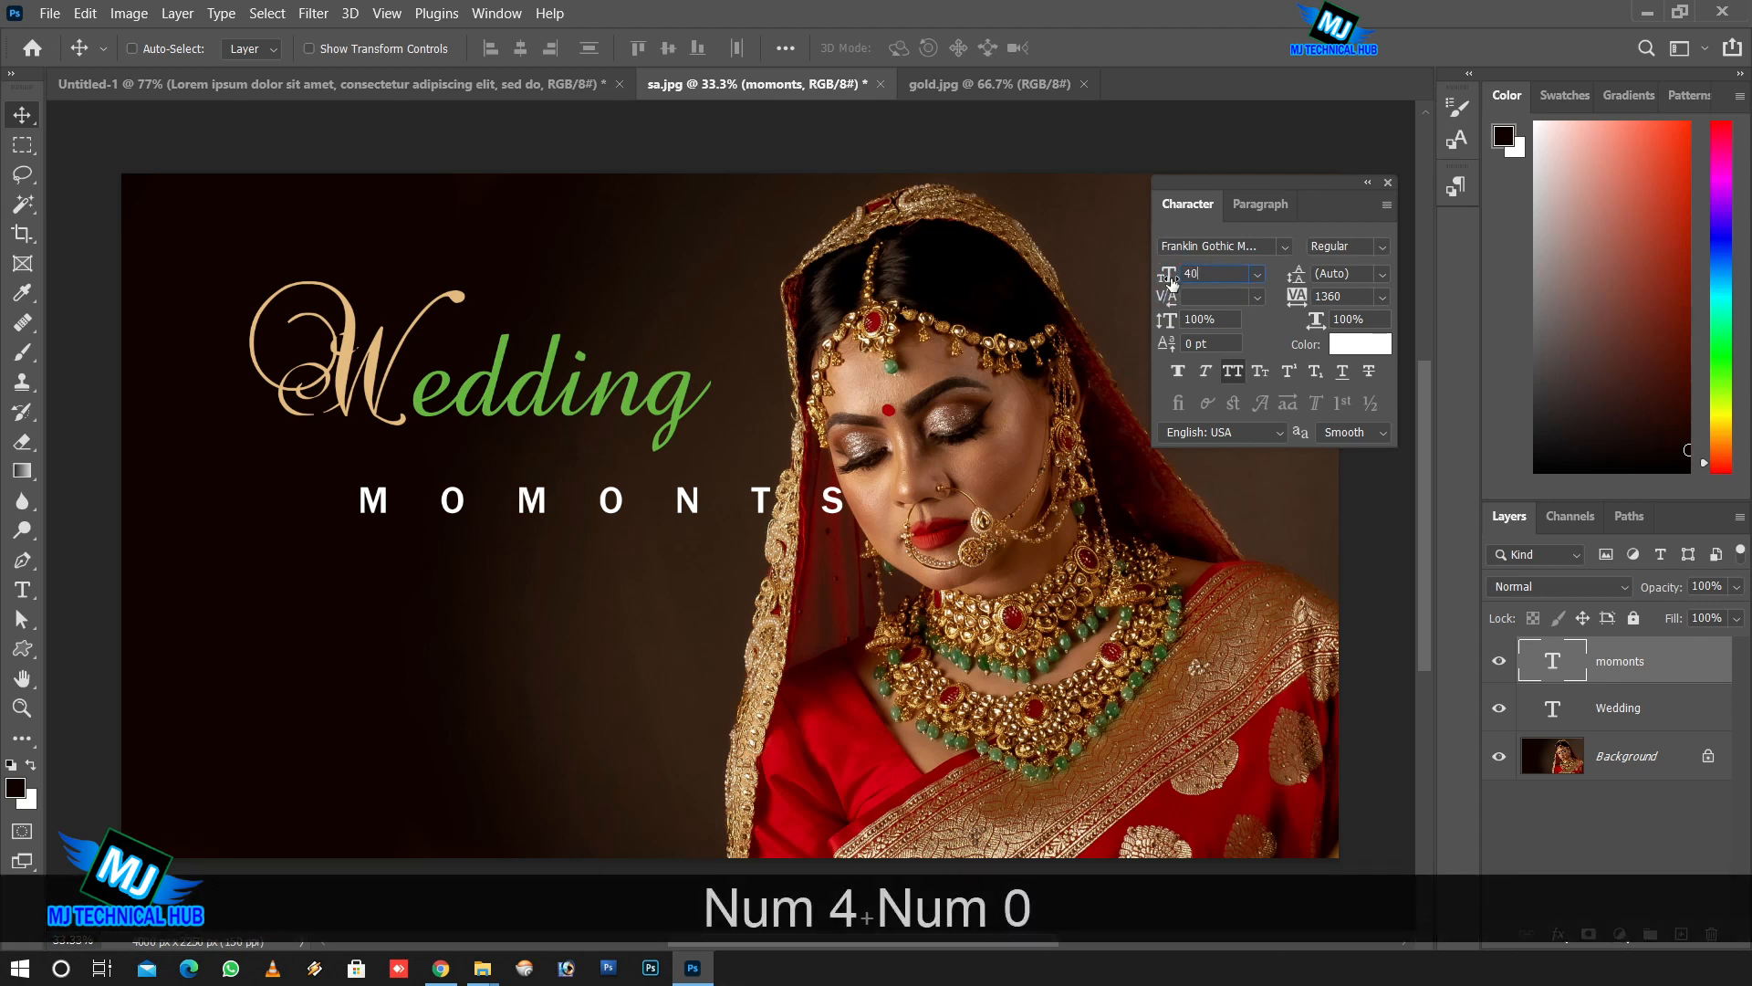
pyautogui.press('Return')
pyautogui.moveTo(1298, 296); pyautogui.dragTo(1321, 292)
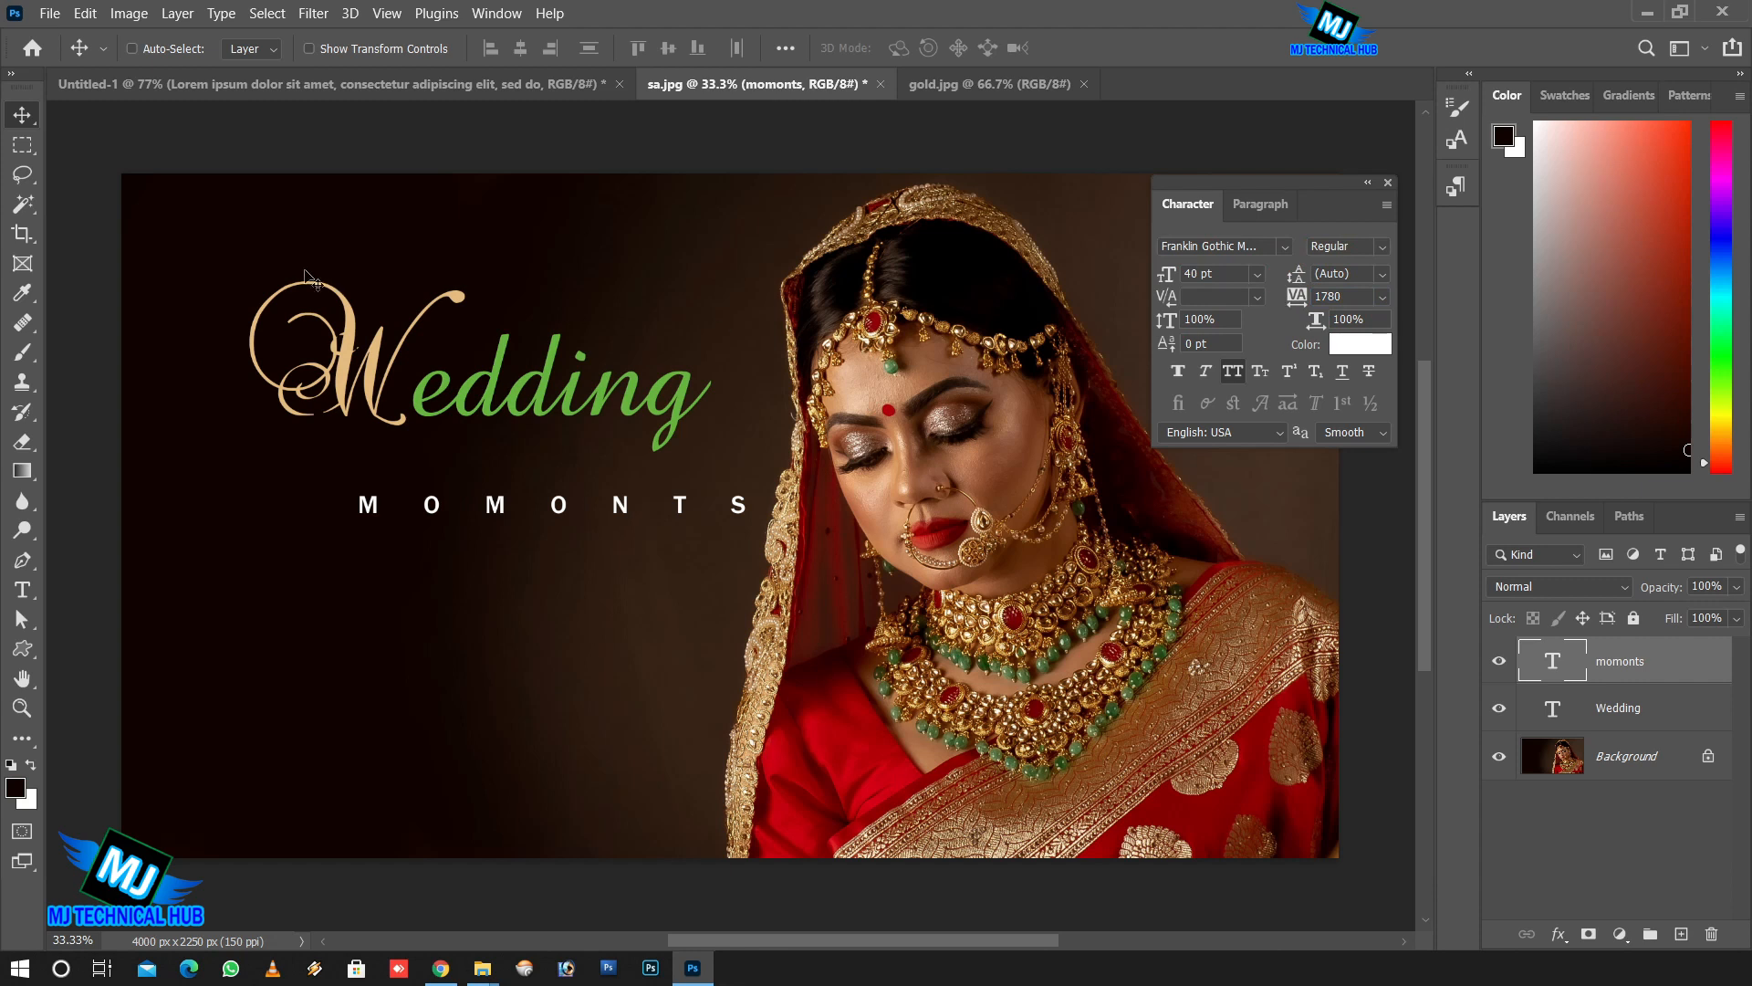
pyautogui.moveTo(353, 504); pyautogui.dragTo(280, 479)
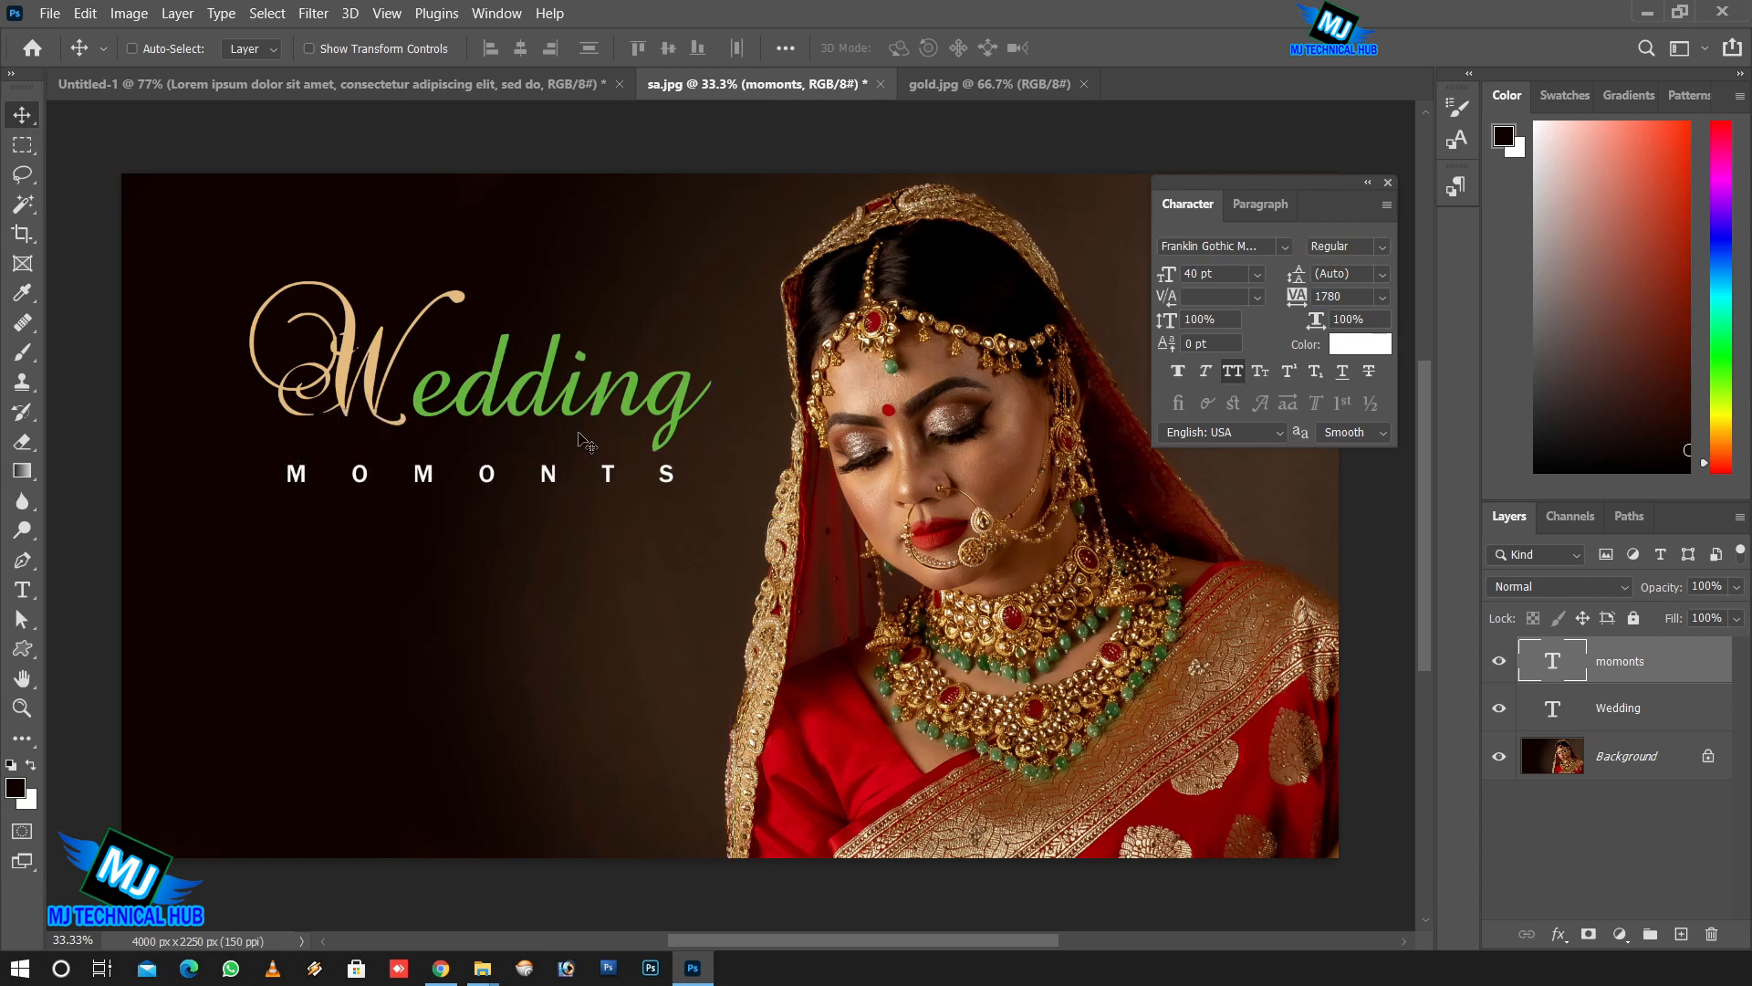
# Link the momonts and Wedding text layers together and move the combined title slightly down and to the left.
pyautogui.press('shift')
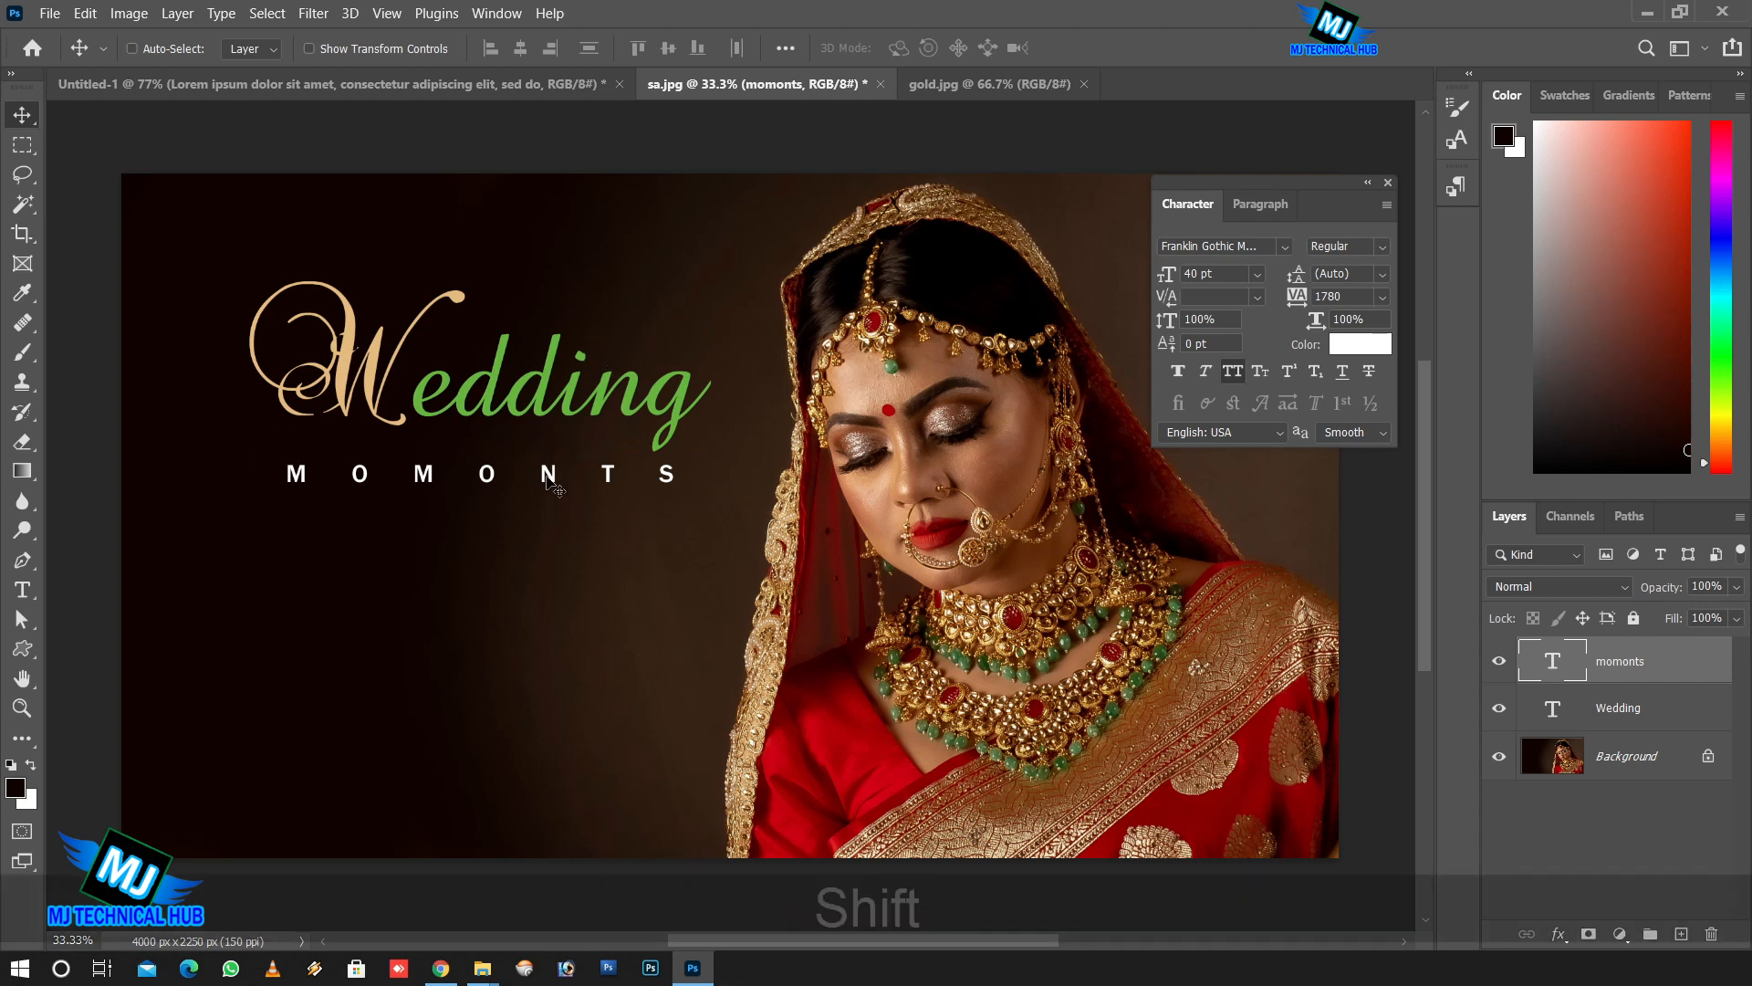
pyautogui.rightClick(555, 485)
pyautogui.click(610, 486)
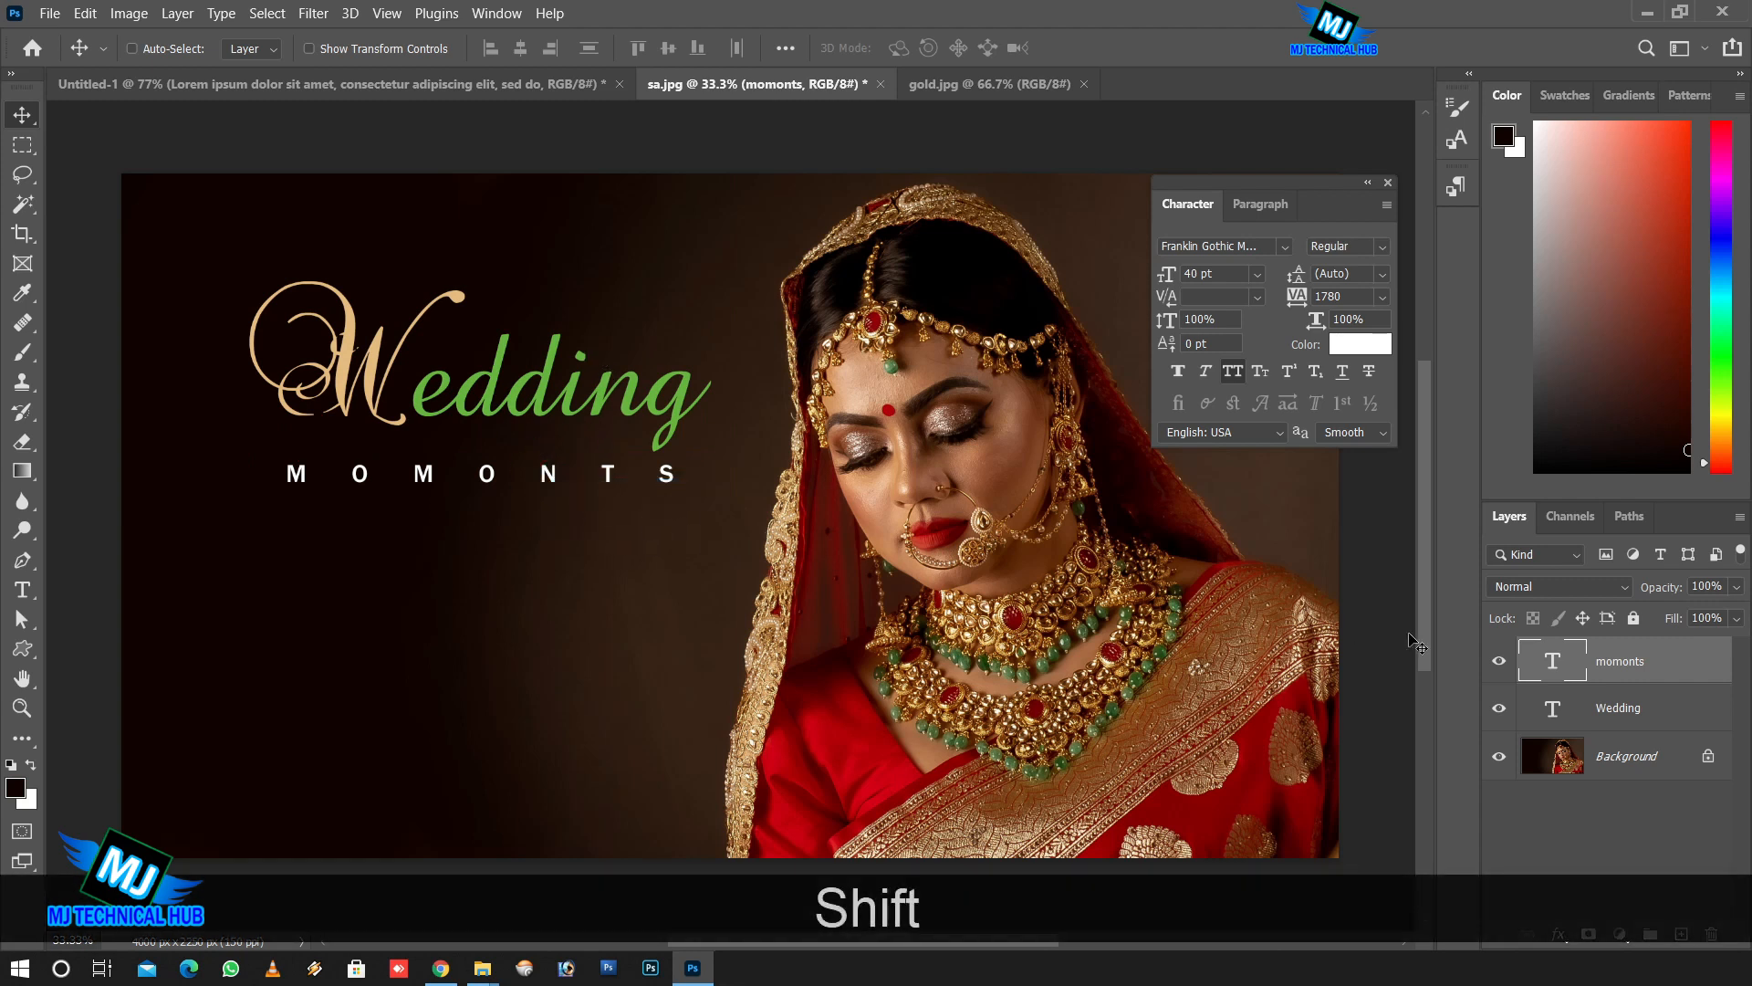
pyautogui.keyDown('ctrl'); pyautogui.keyDown('shift'); pyautogui.click(1643, 690); pyautogui.keyUp('shift'); pyautogui.keyUp('ctrl')
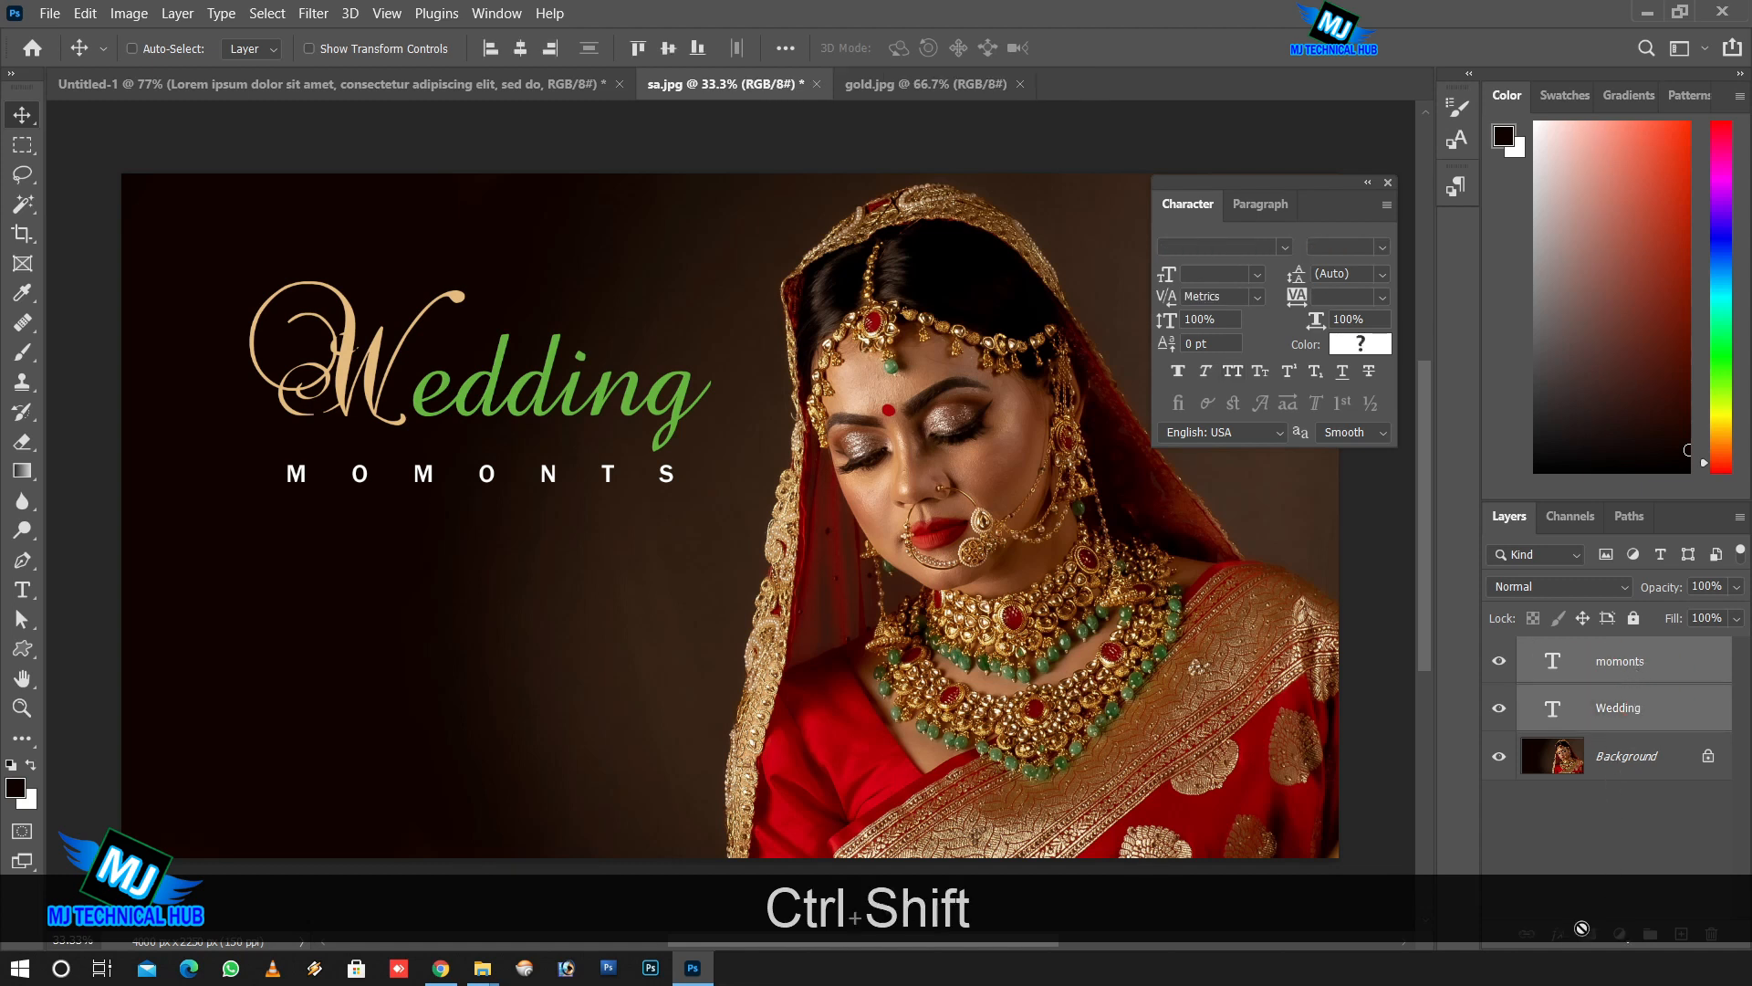
pyautogui.click(1526, 937)
pyautogui.moveTo(609, 478); pyautogui.dragTo(649, 453)
# Scale the linked Wedding MOMONTS title proportionally about its centre to about 73%.
pyautogui.hotkey('ctrl', 't')
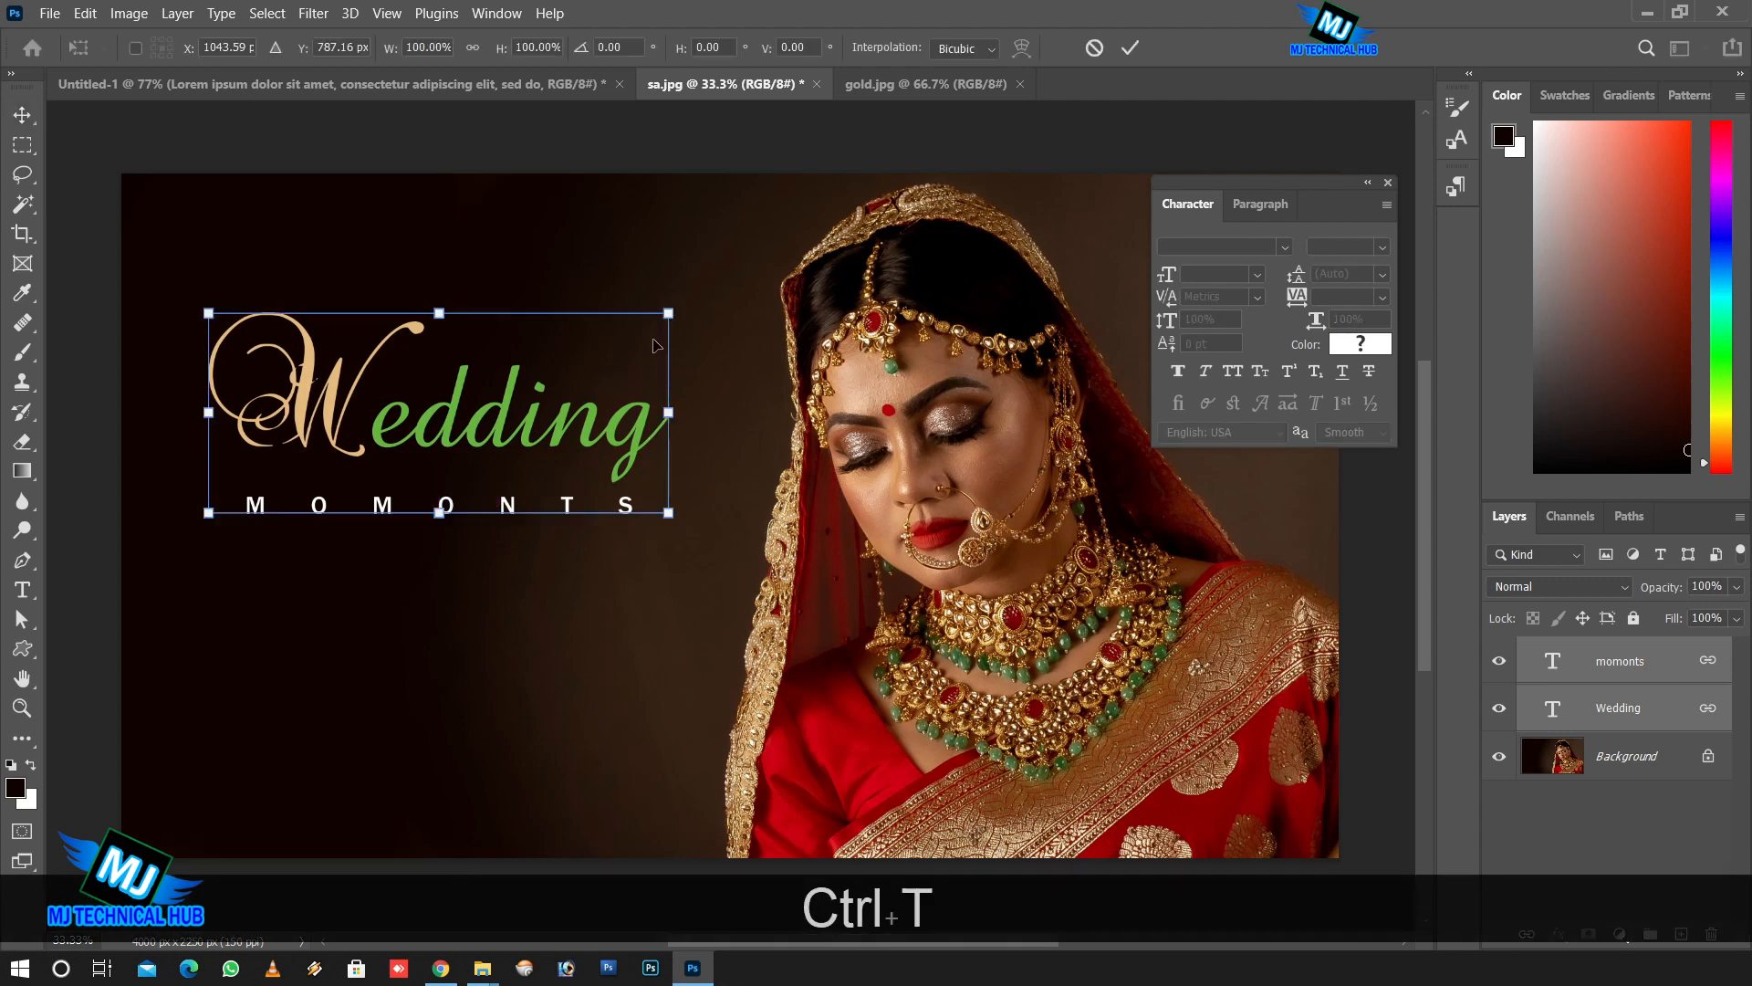
pyautogui.moveTo(669, 315); pyautogui.dragTo(607, 342)
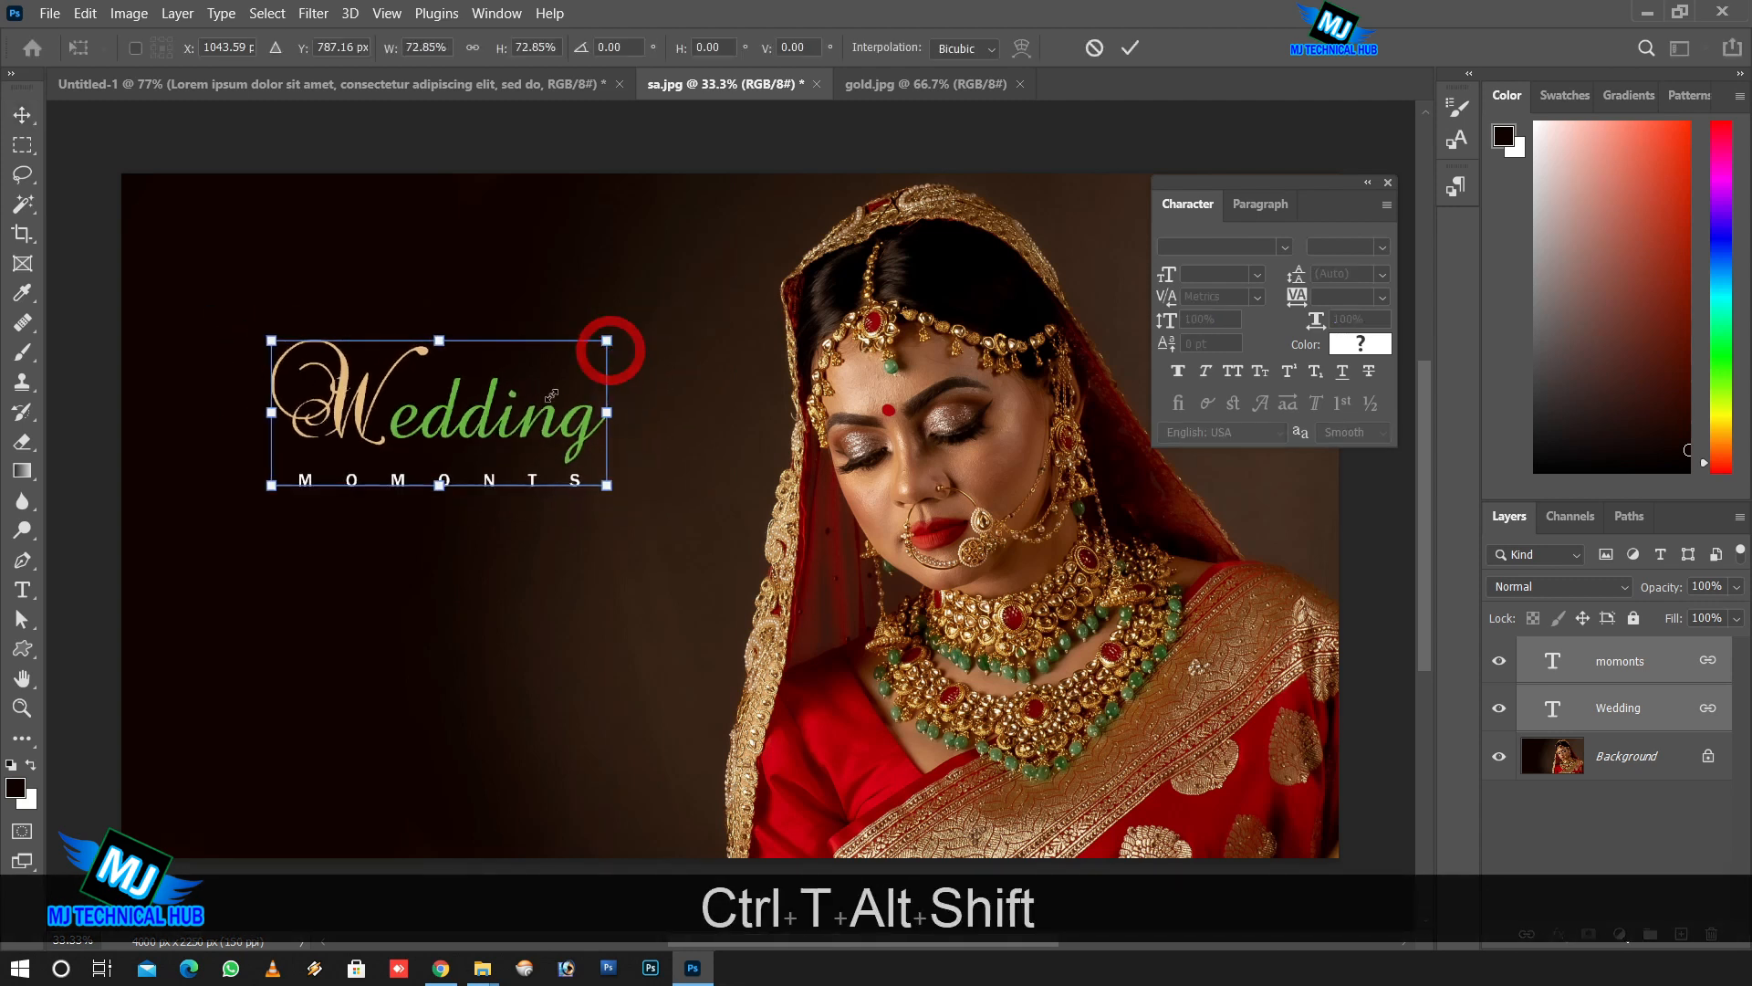
pyautogui.doubleClick(539, 413)
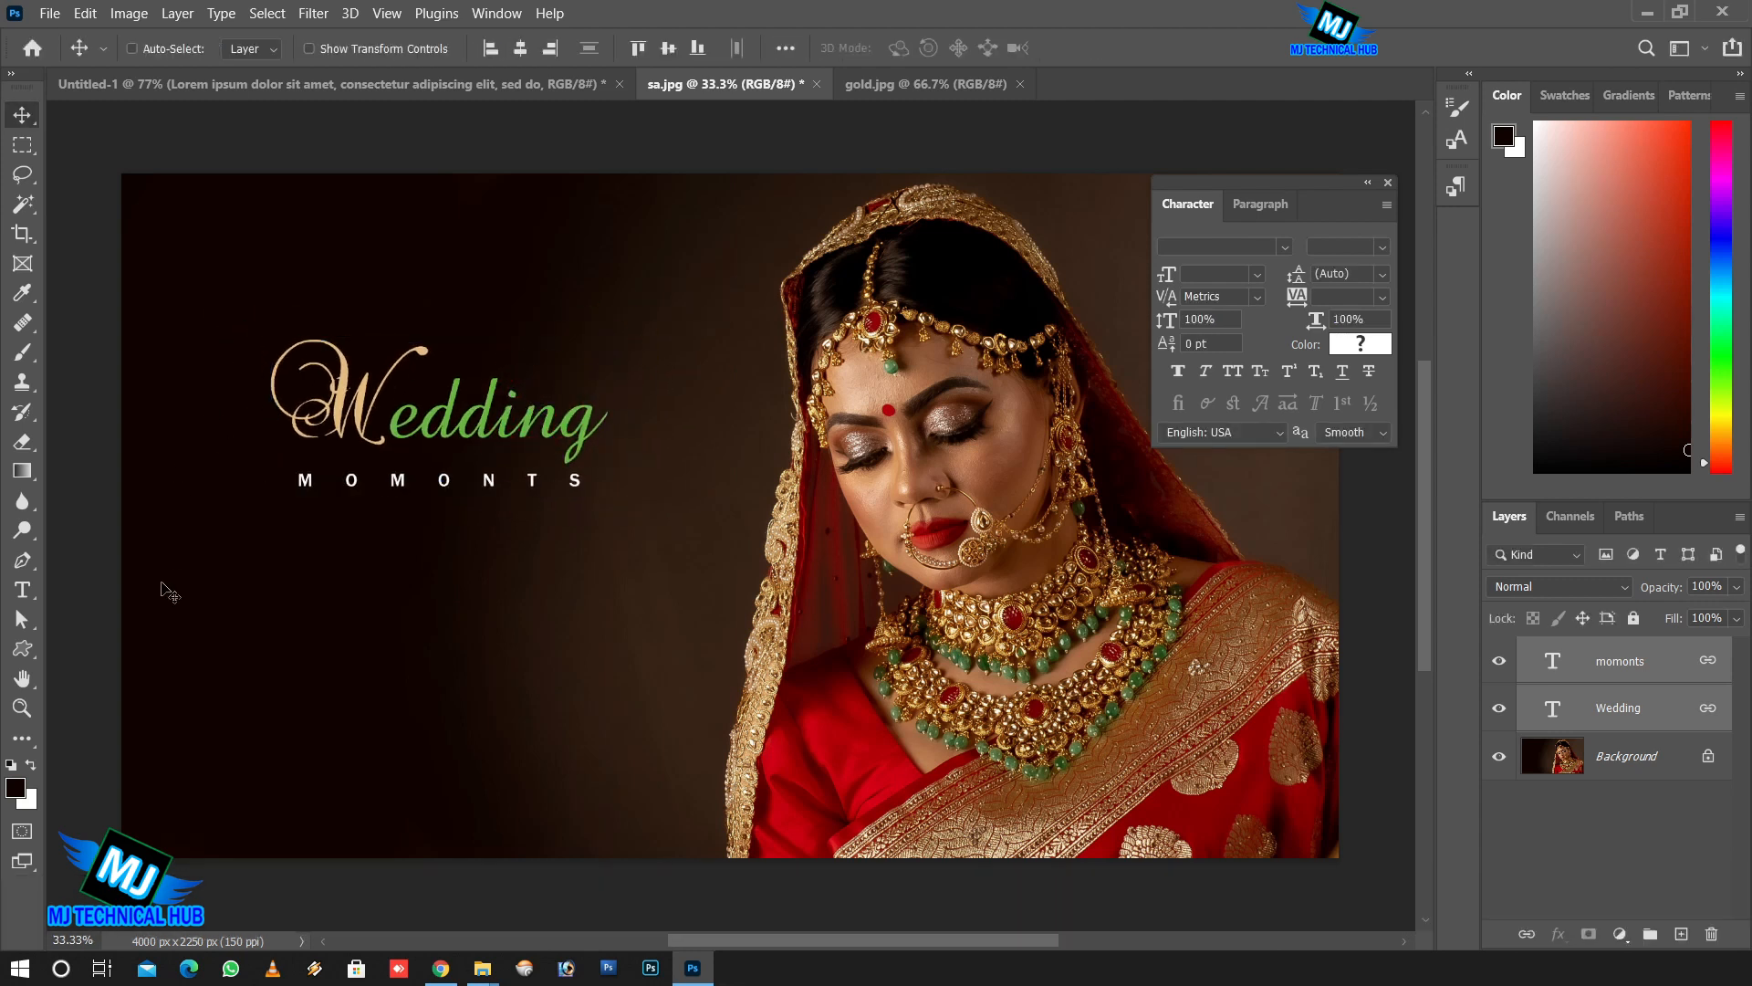
# Draw a stemmed flower custom shape from the Flowers set, about 357 by 397 px, above the end of Wedding.
pyautogui.click(23, 648)
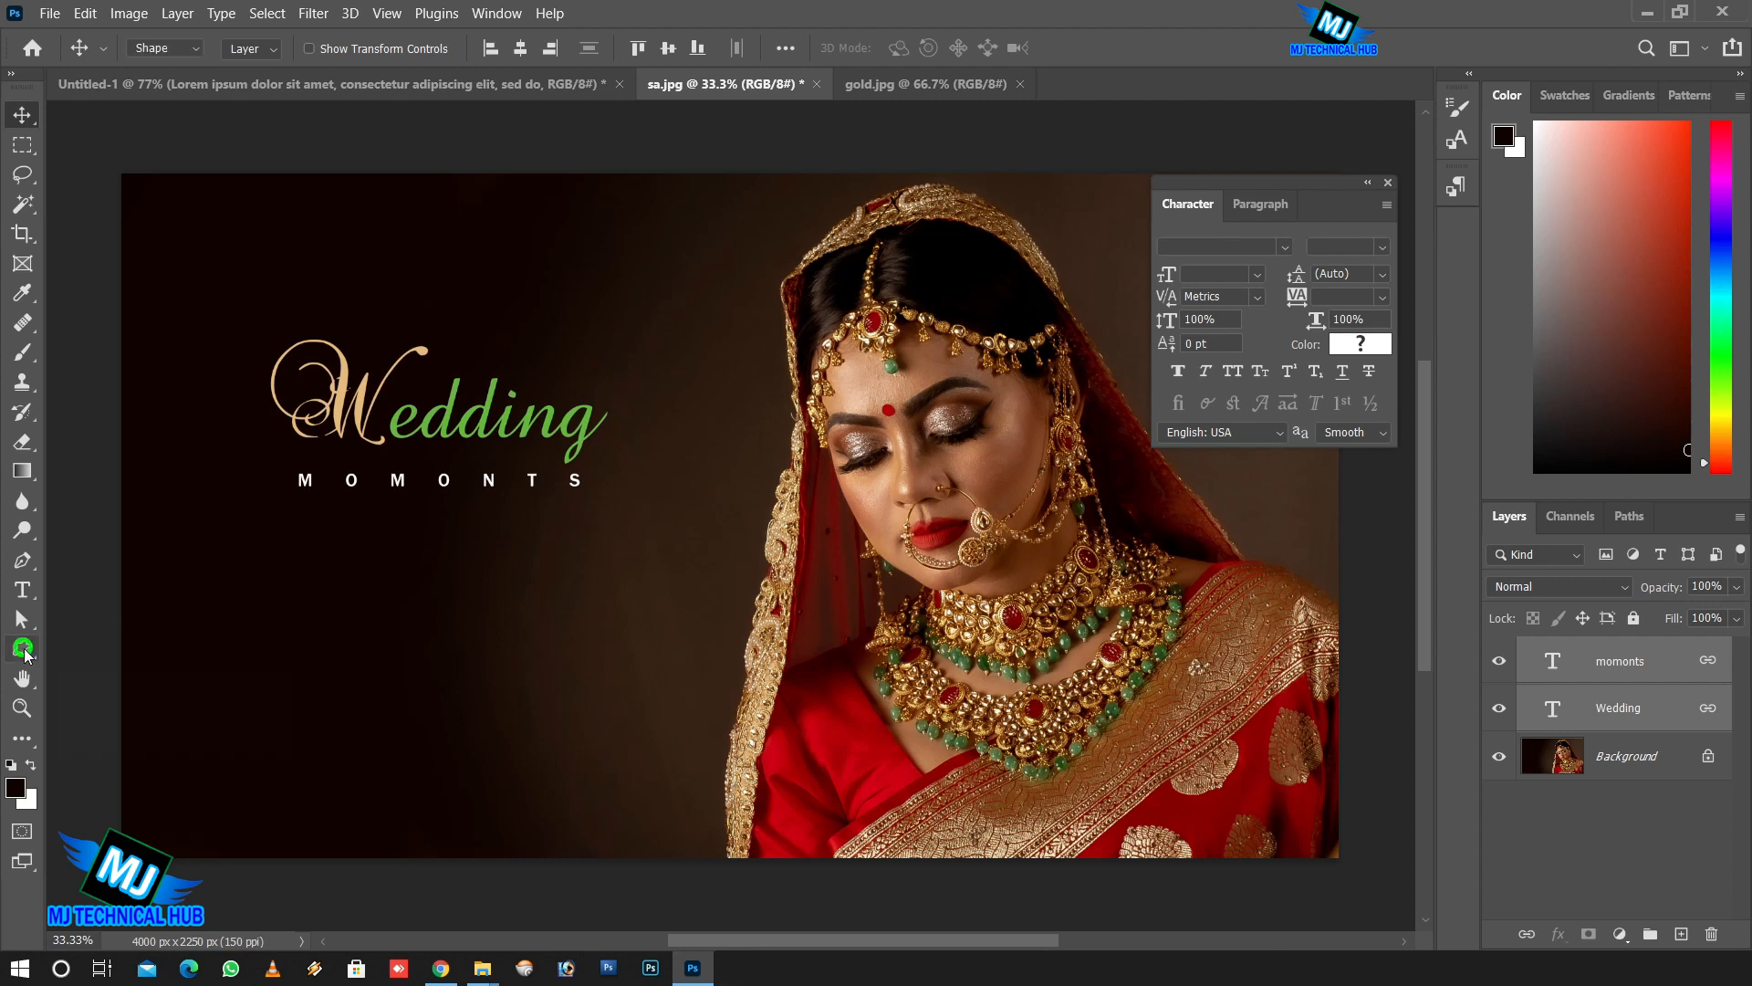
pyautogui.click(108, 780)
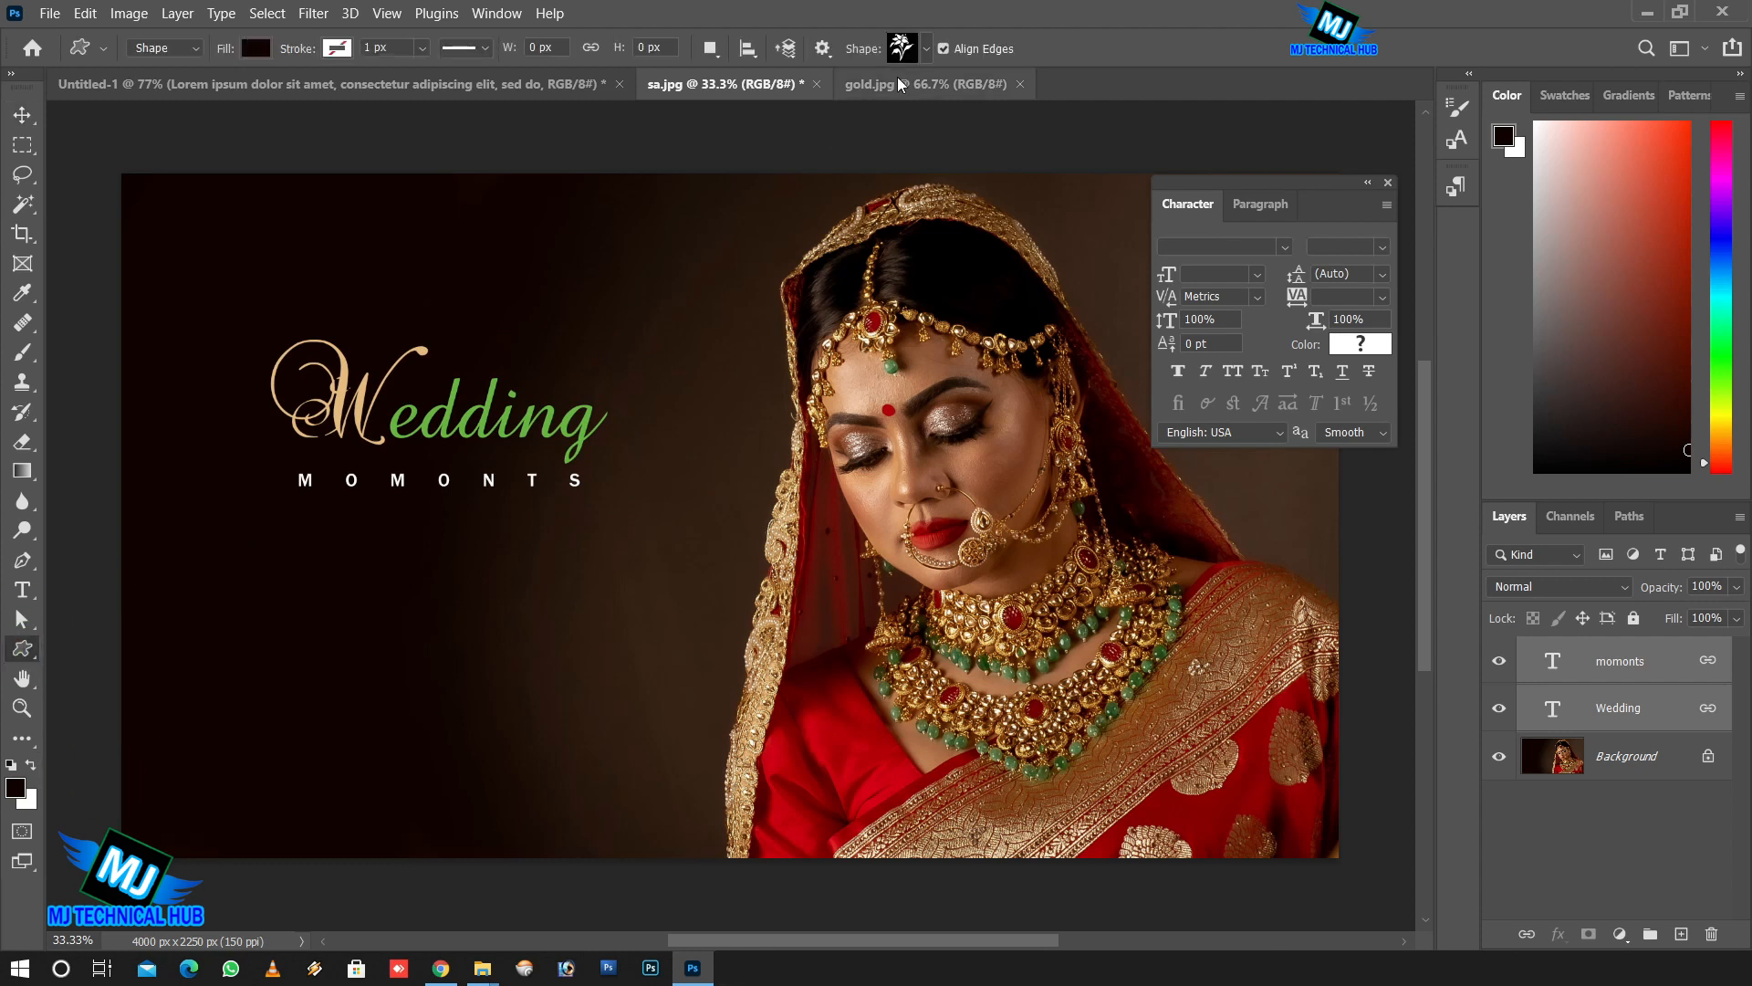
pyautogui.click(927, 50)
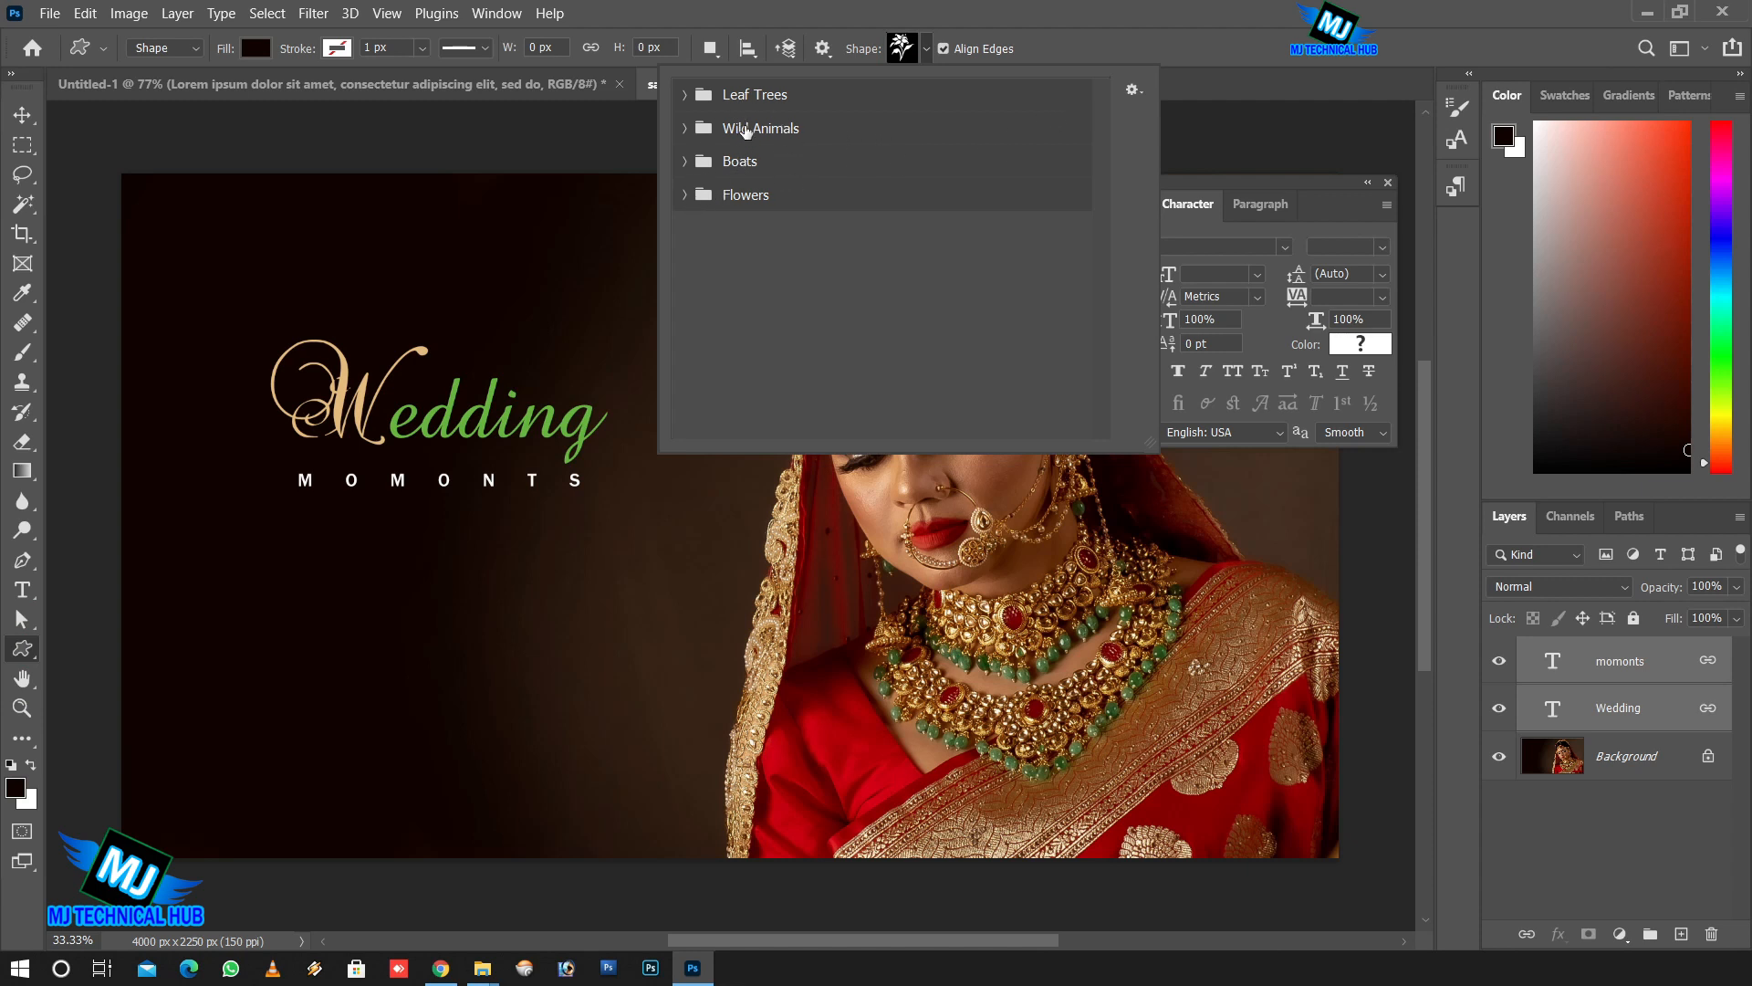
pyautogui.click(686, 196)
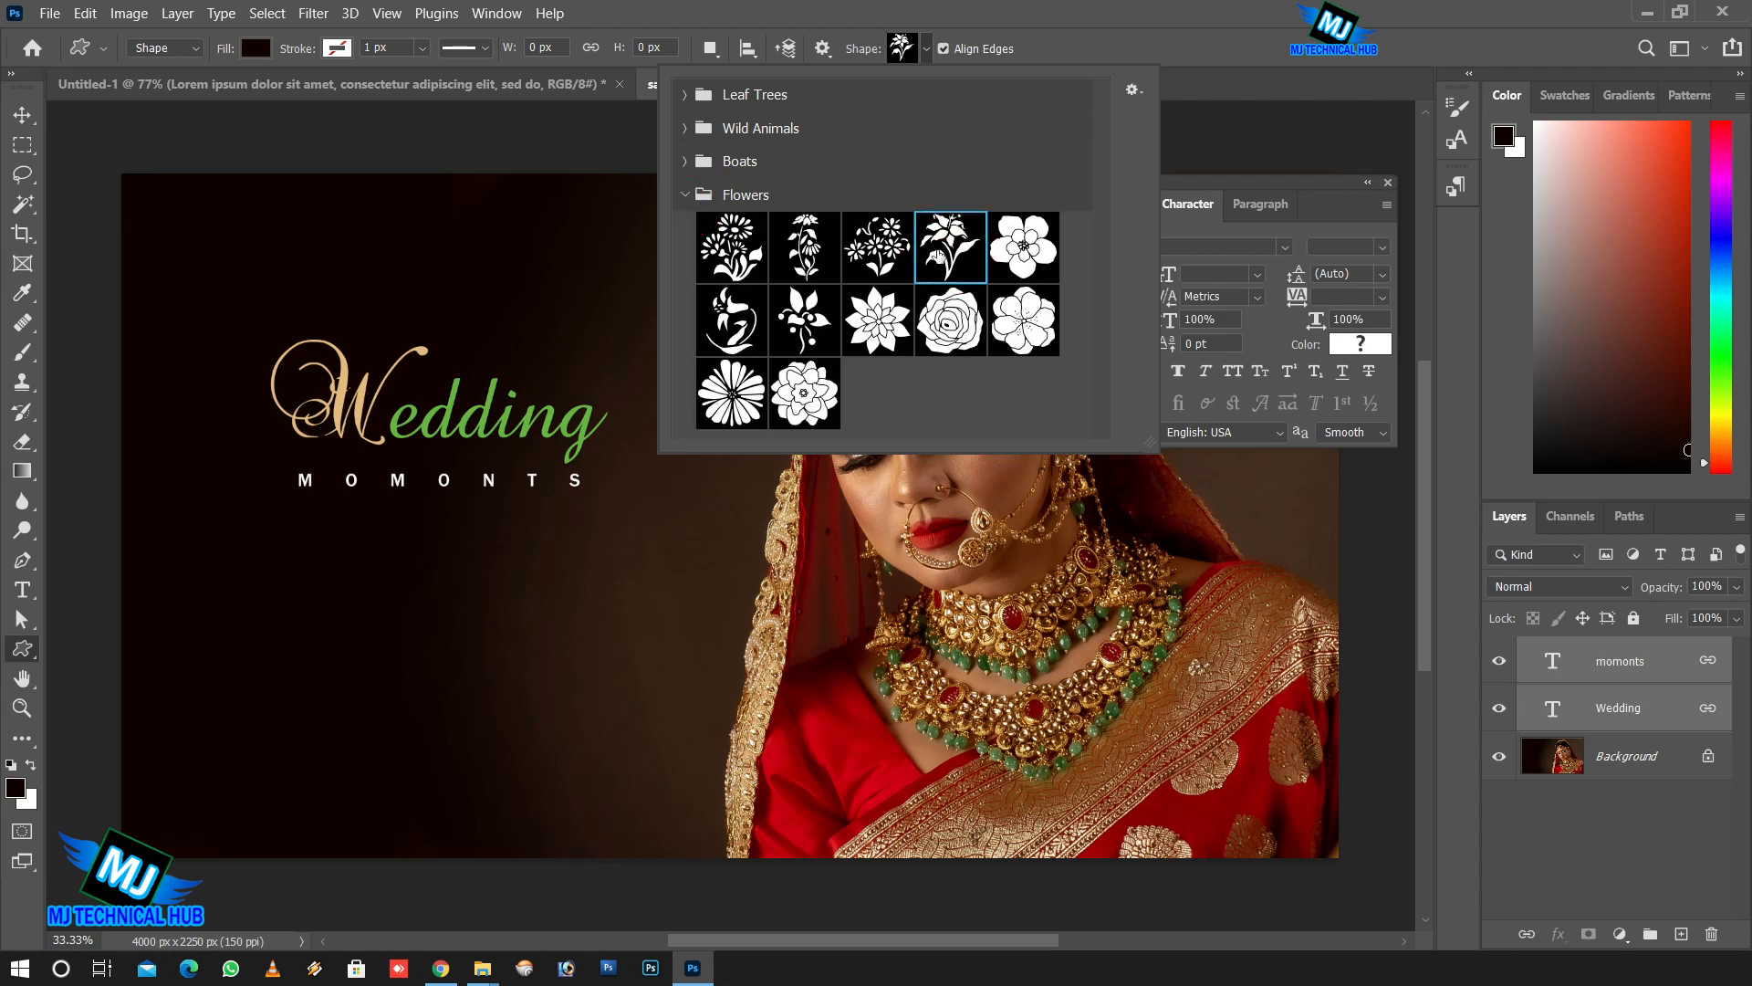
pyautogui.click(1070, 38)
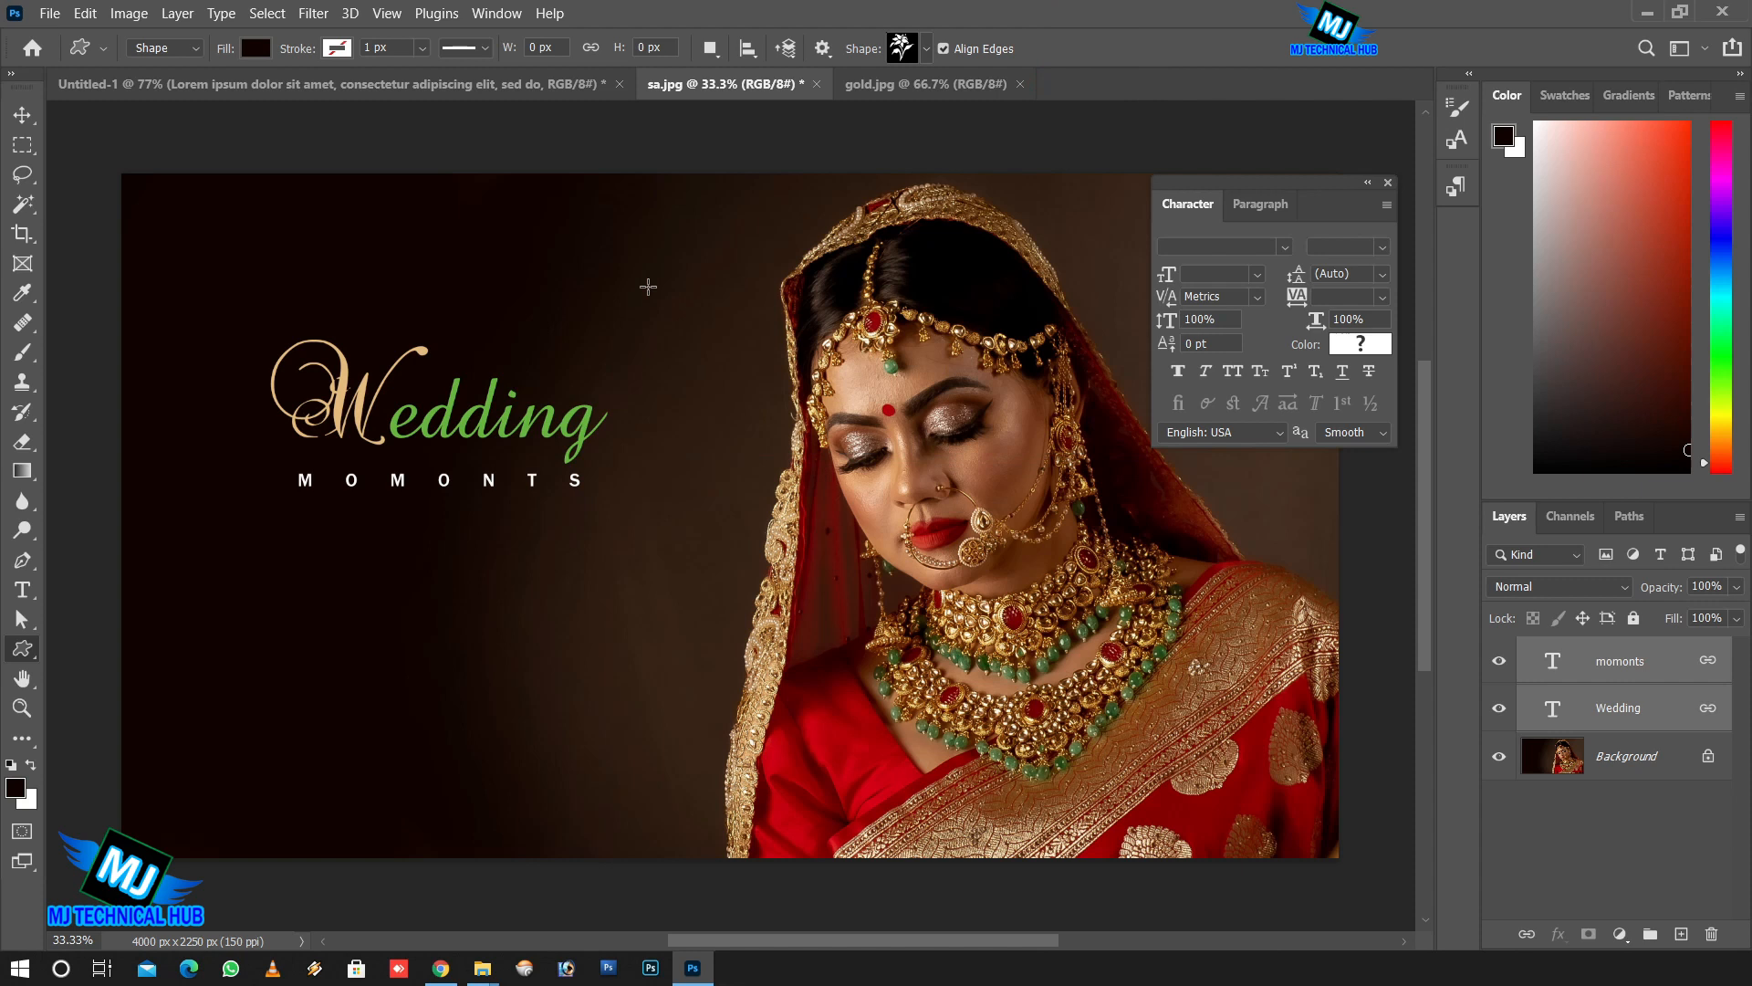
pyautogui.moveTo(606, 267); pyautogui.dragTo(765, 382)
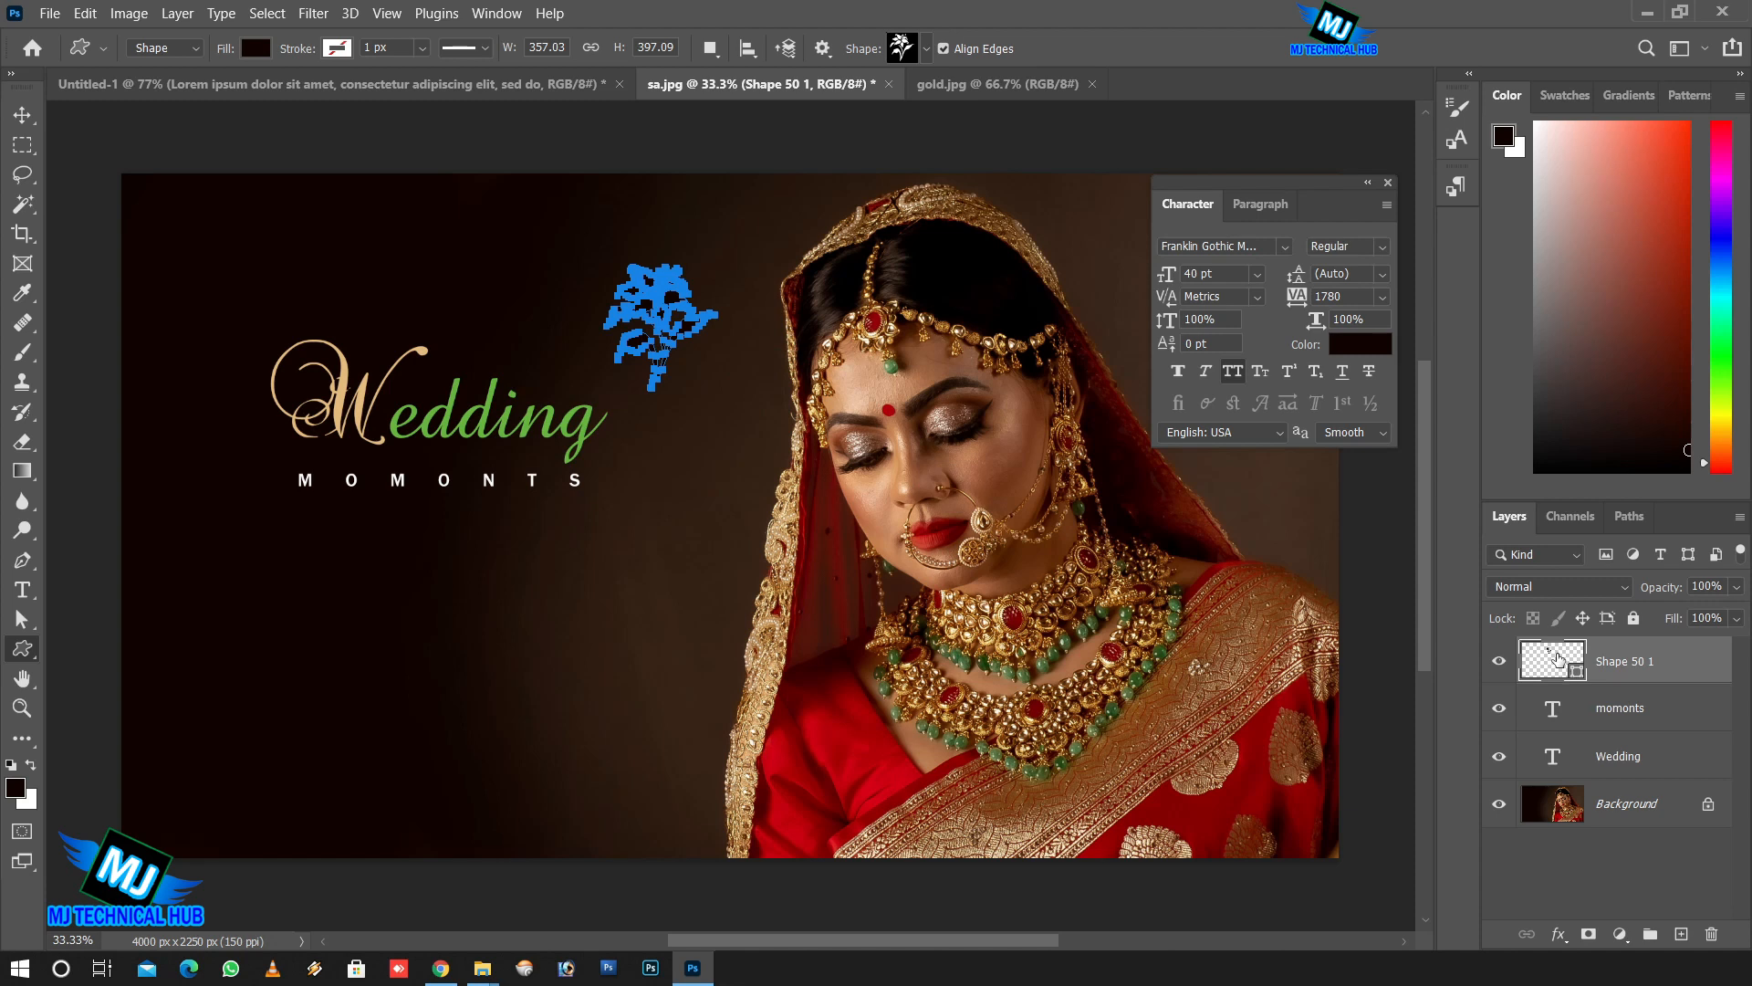
# Recolor the flower shape to the red b40107 sampled from the bride's sari.
pyautogui.doubleClick(1555, 659)
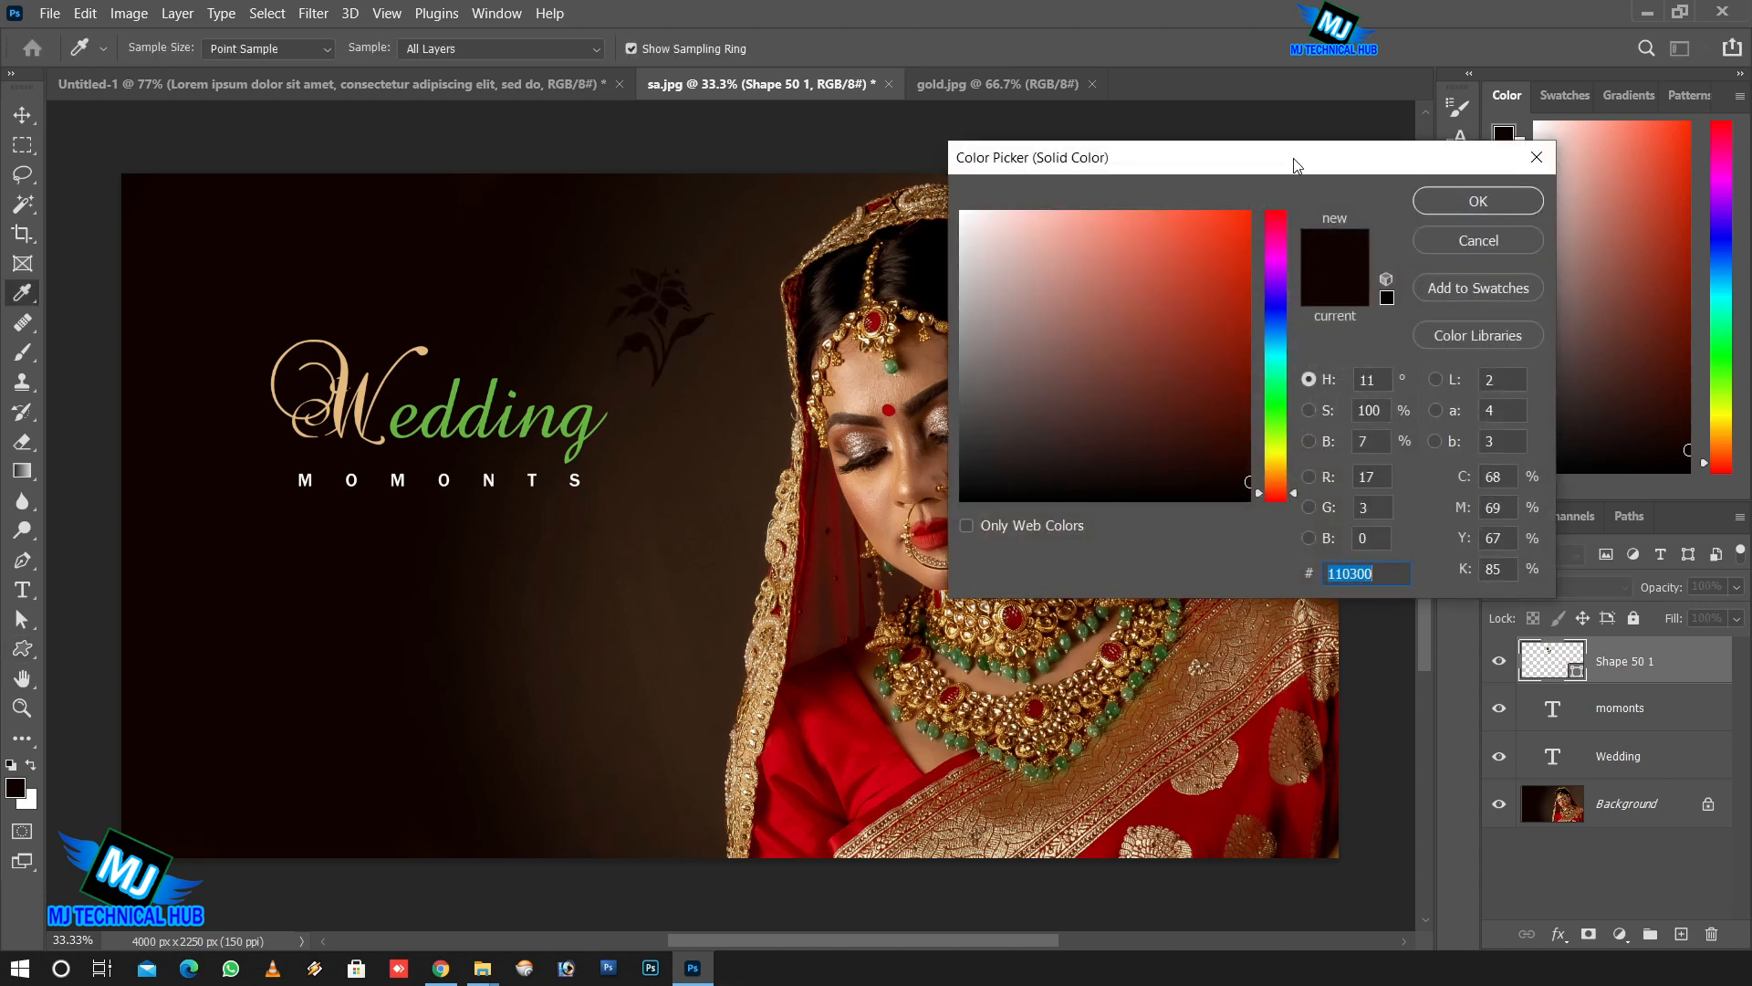
pyautogui.moveTo(1296, 165); pyautogui.dragTo(1474, 169)
pyautogui.click(847, 733)
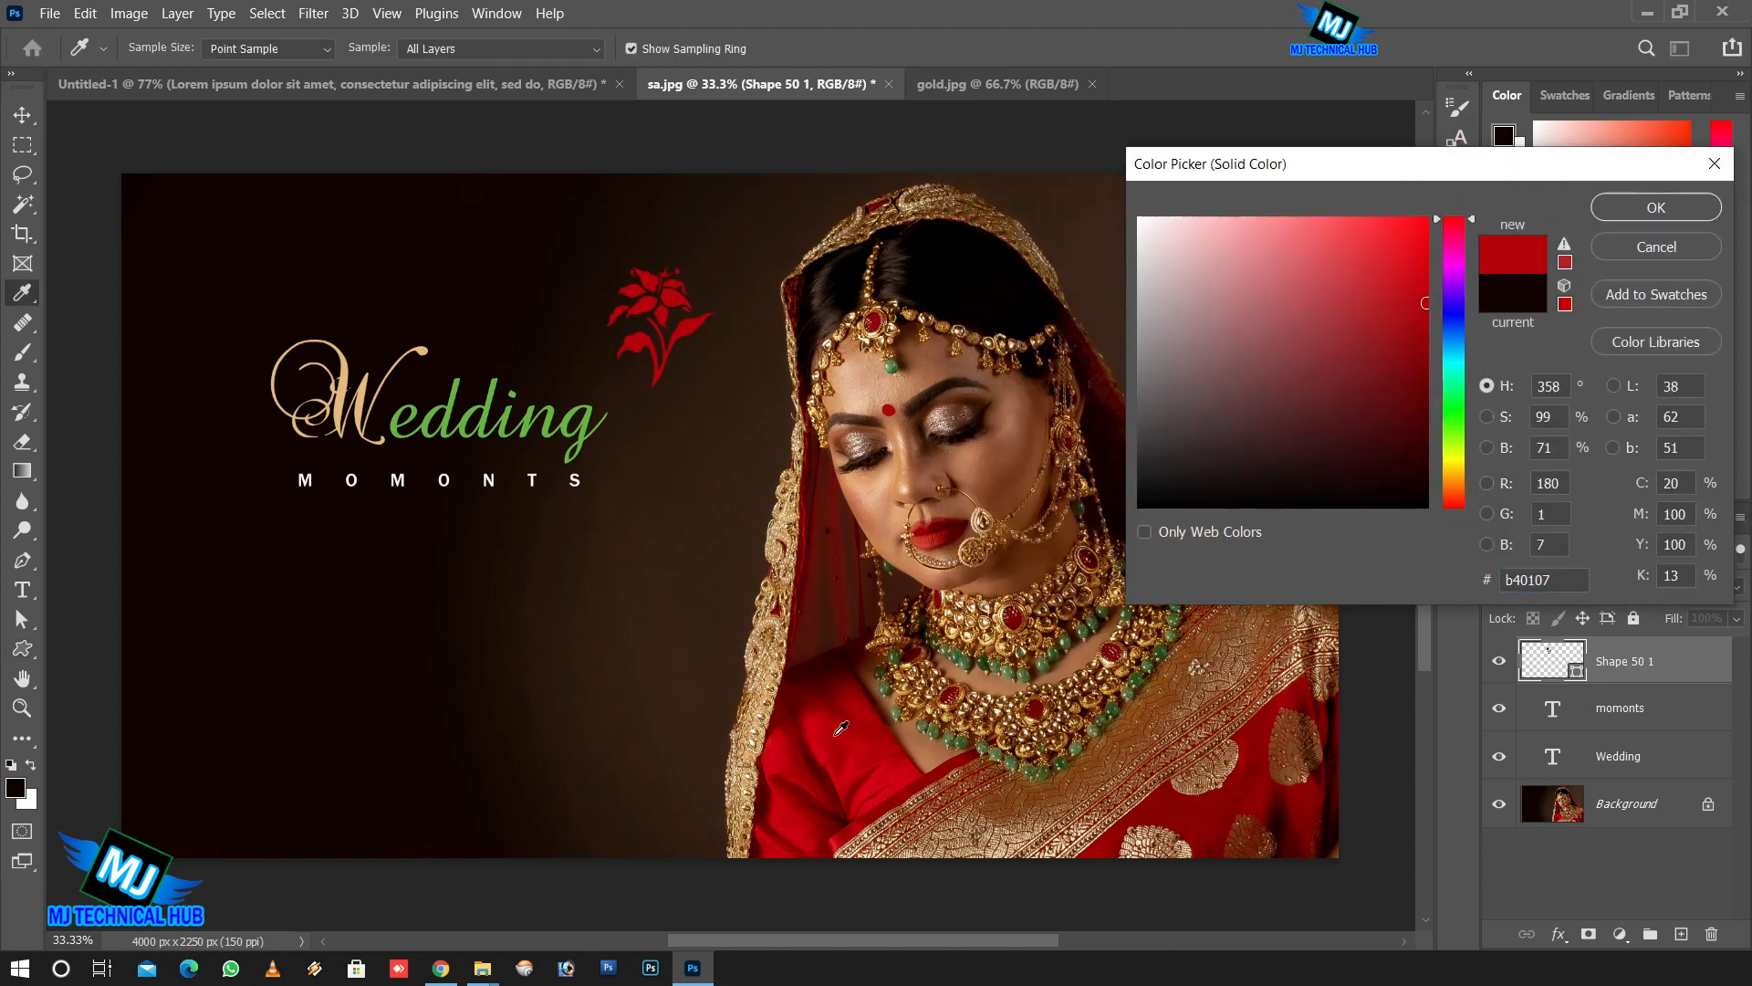
pyautogui.click(1635, 212)
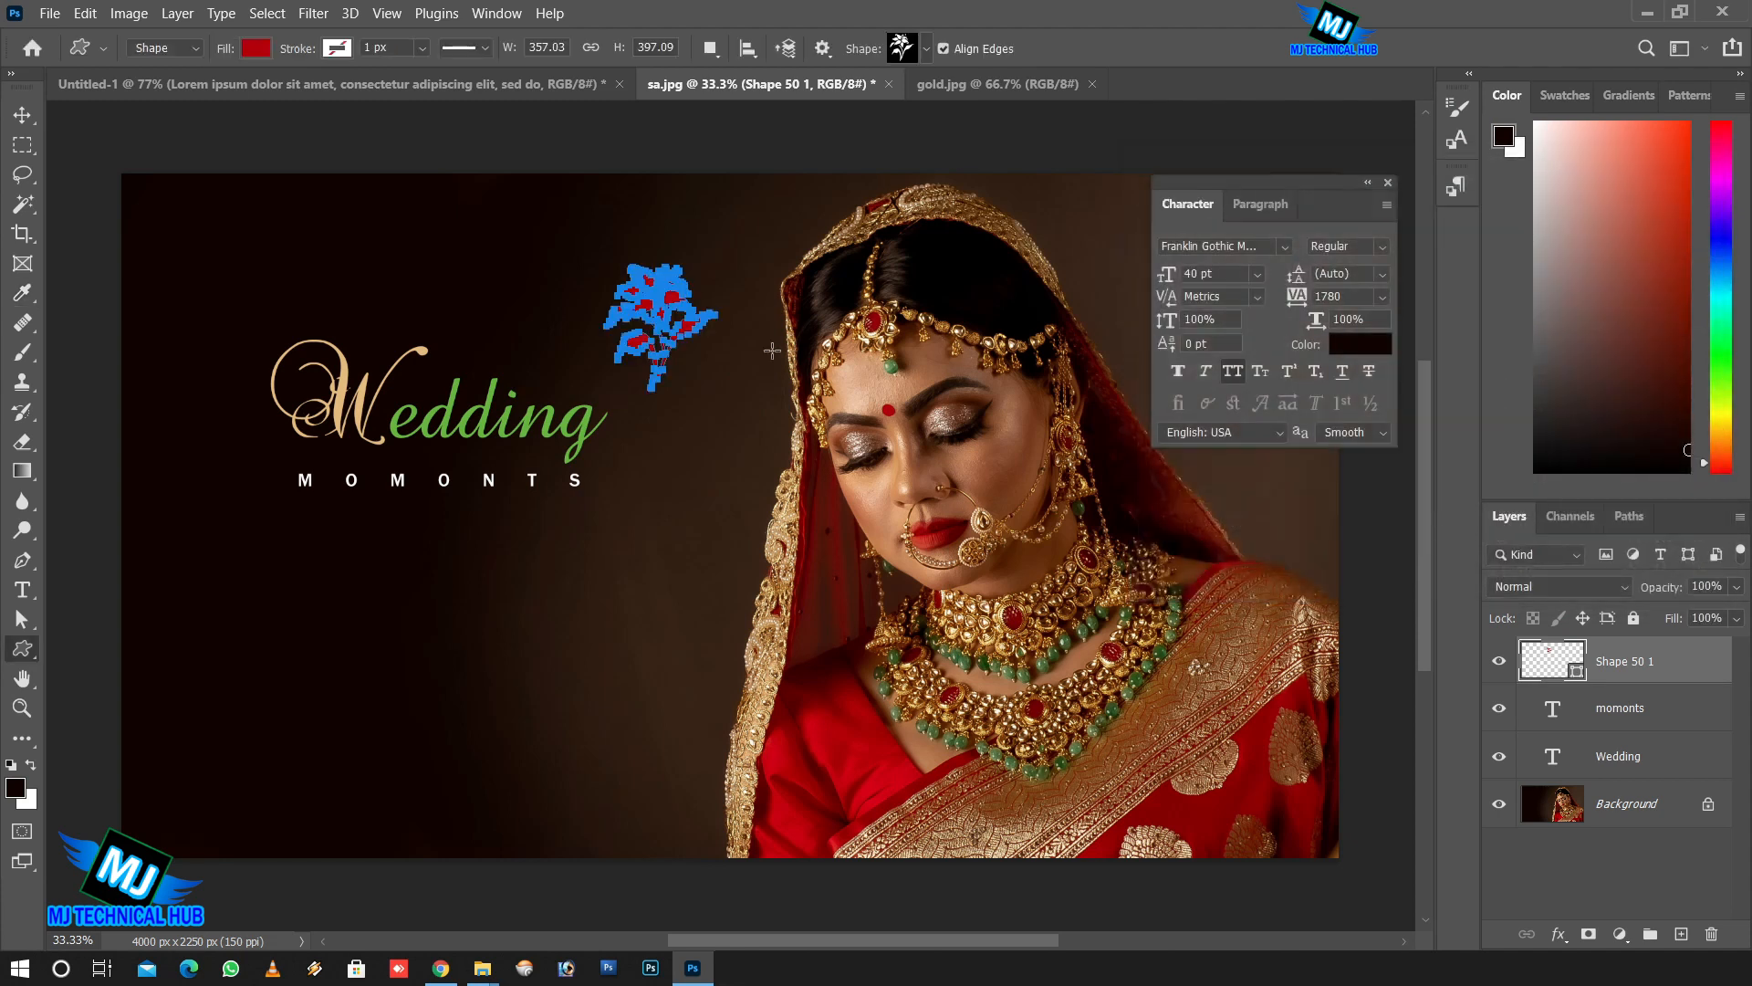
# Shrink and tilt the flower beside the final g of Wedding and place a duplicate before the W.
pyautogui.hotkey('ctrl', 't')
pyautogui.moveTo(745, 258); pyautogui.dragTo(240, 402)
pyautogui.press('Return')
pyautogui.hotkey('ctrl', 'z')
# Flip the duplicate flower before the W horizontally so it mirrors the one after Wedding.
pyautogui.hotkey('ctrl', 'alt', 't')
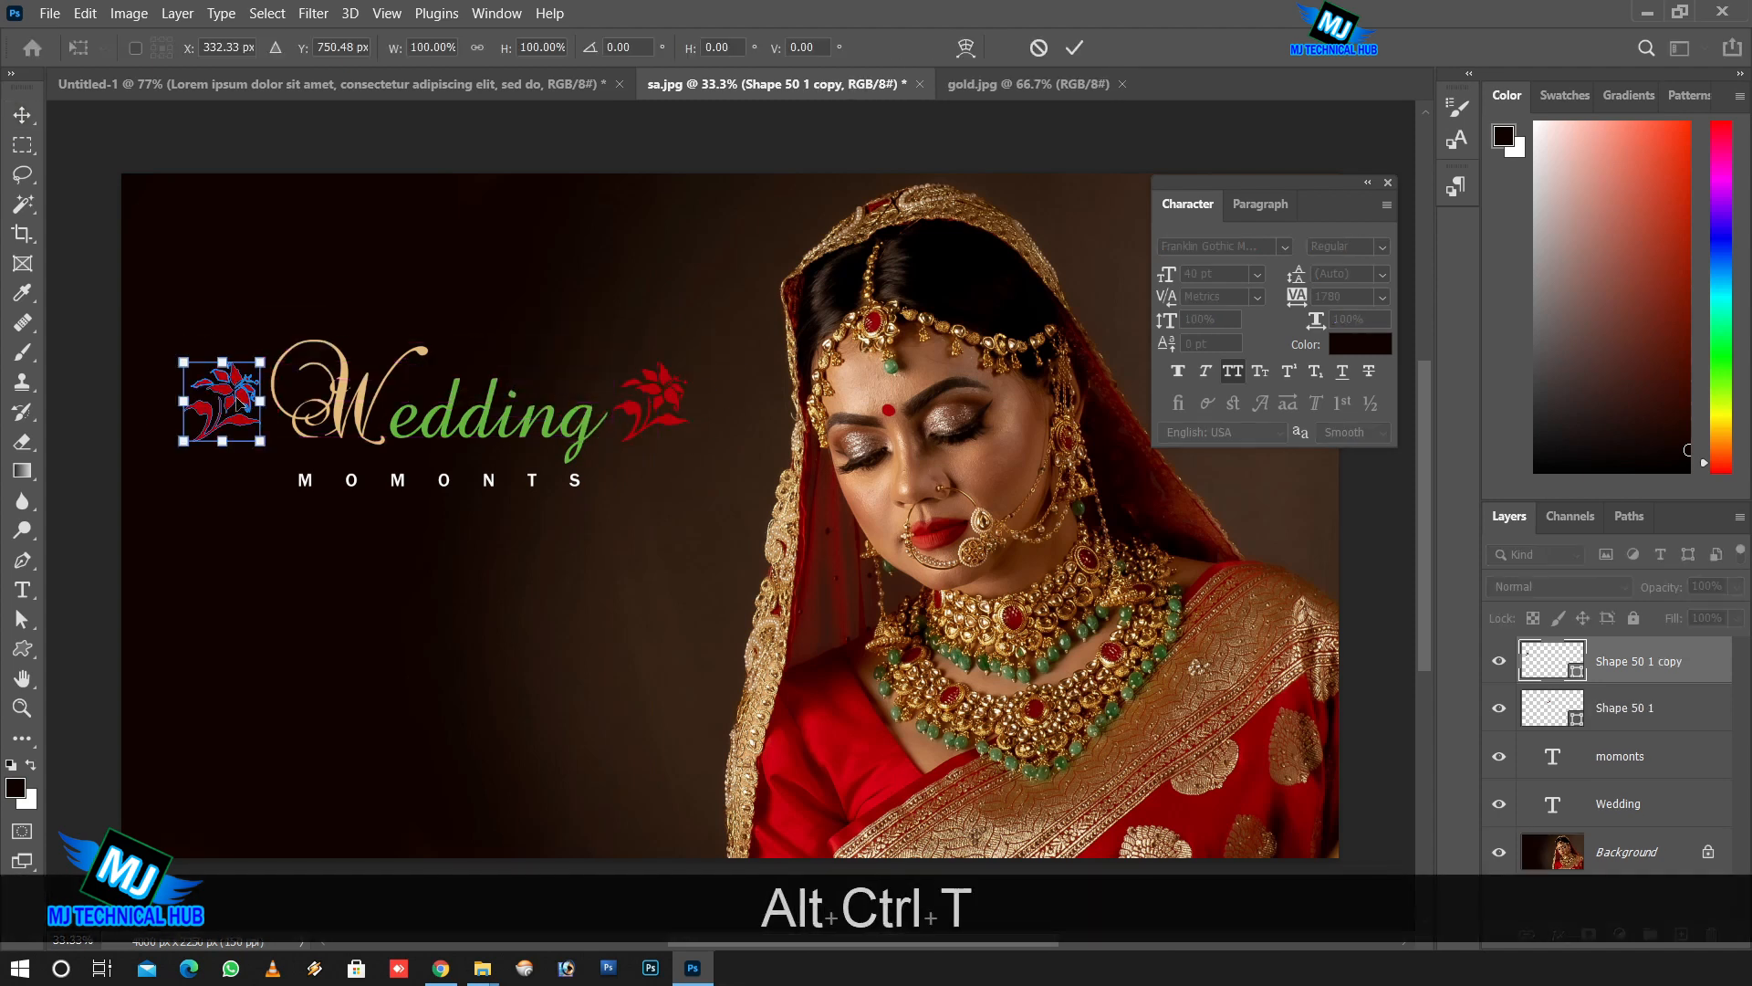
pyautogui.rightClick(238, 398)
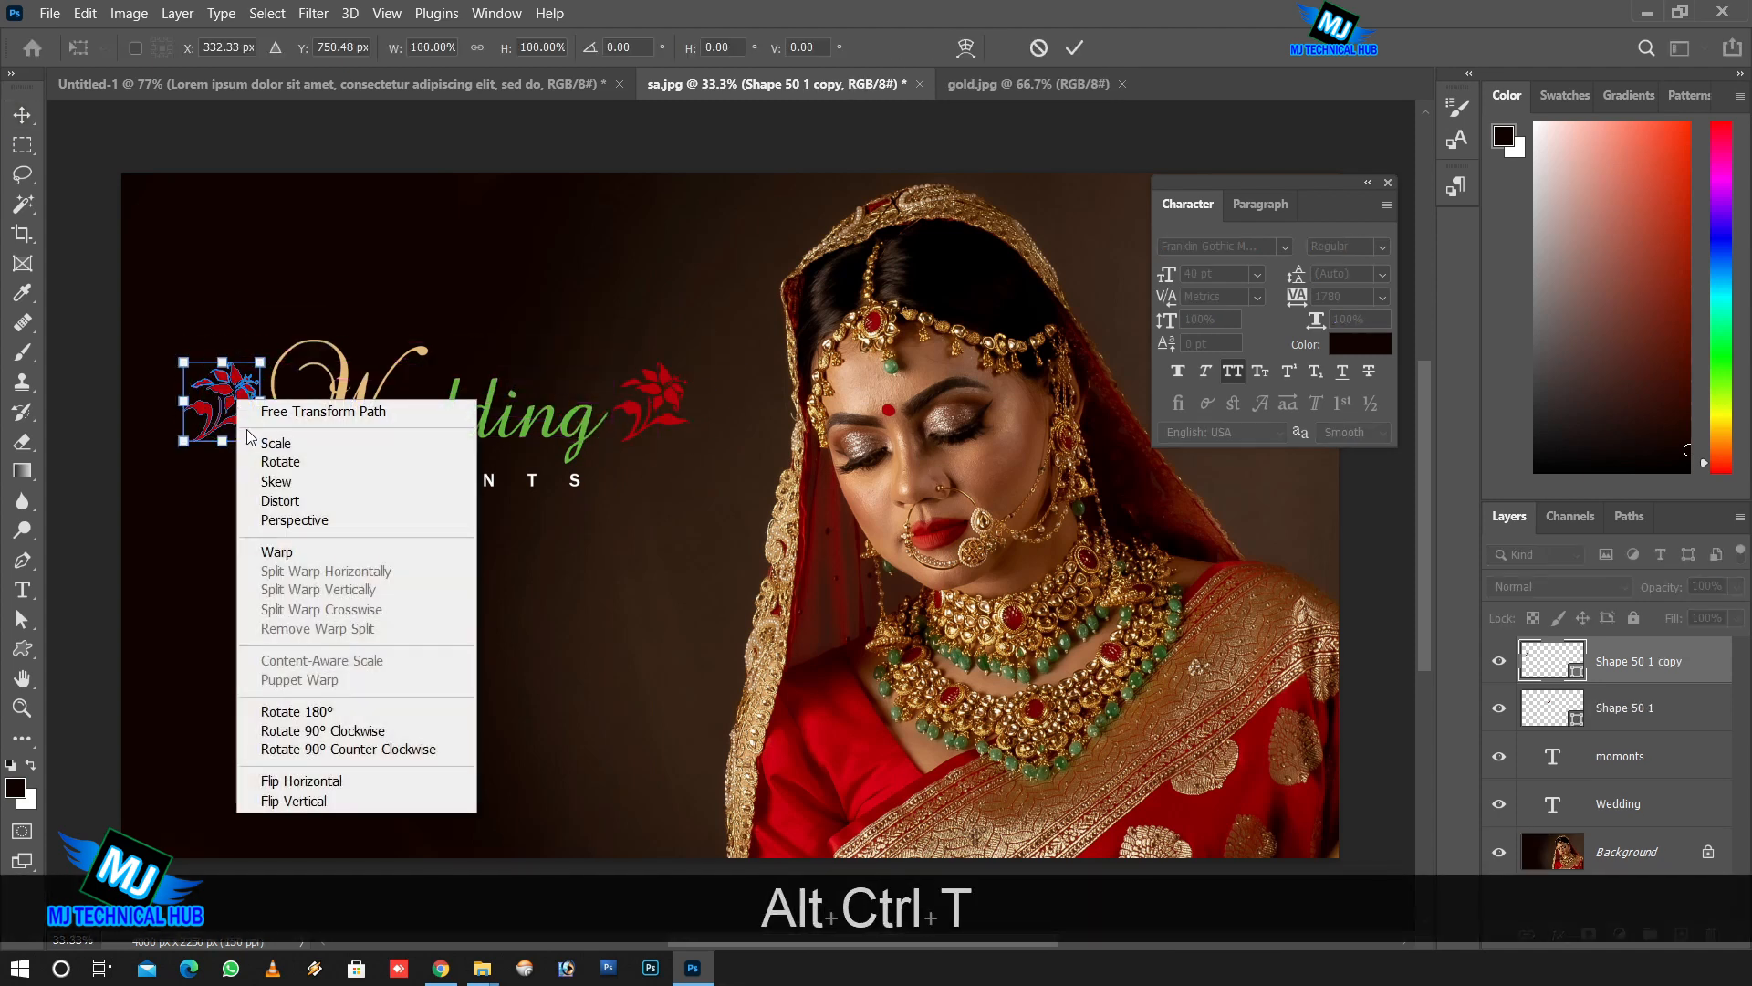
pyautogui.click(360, 781)
pyautogui.moveTo(172, 338); pyautogui.dragTo(232, 387)
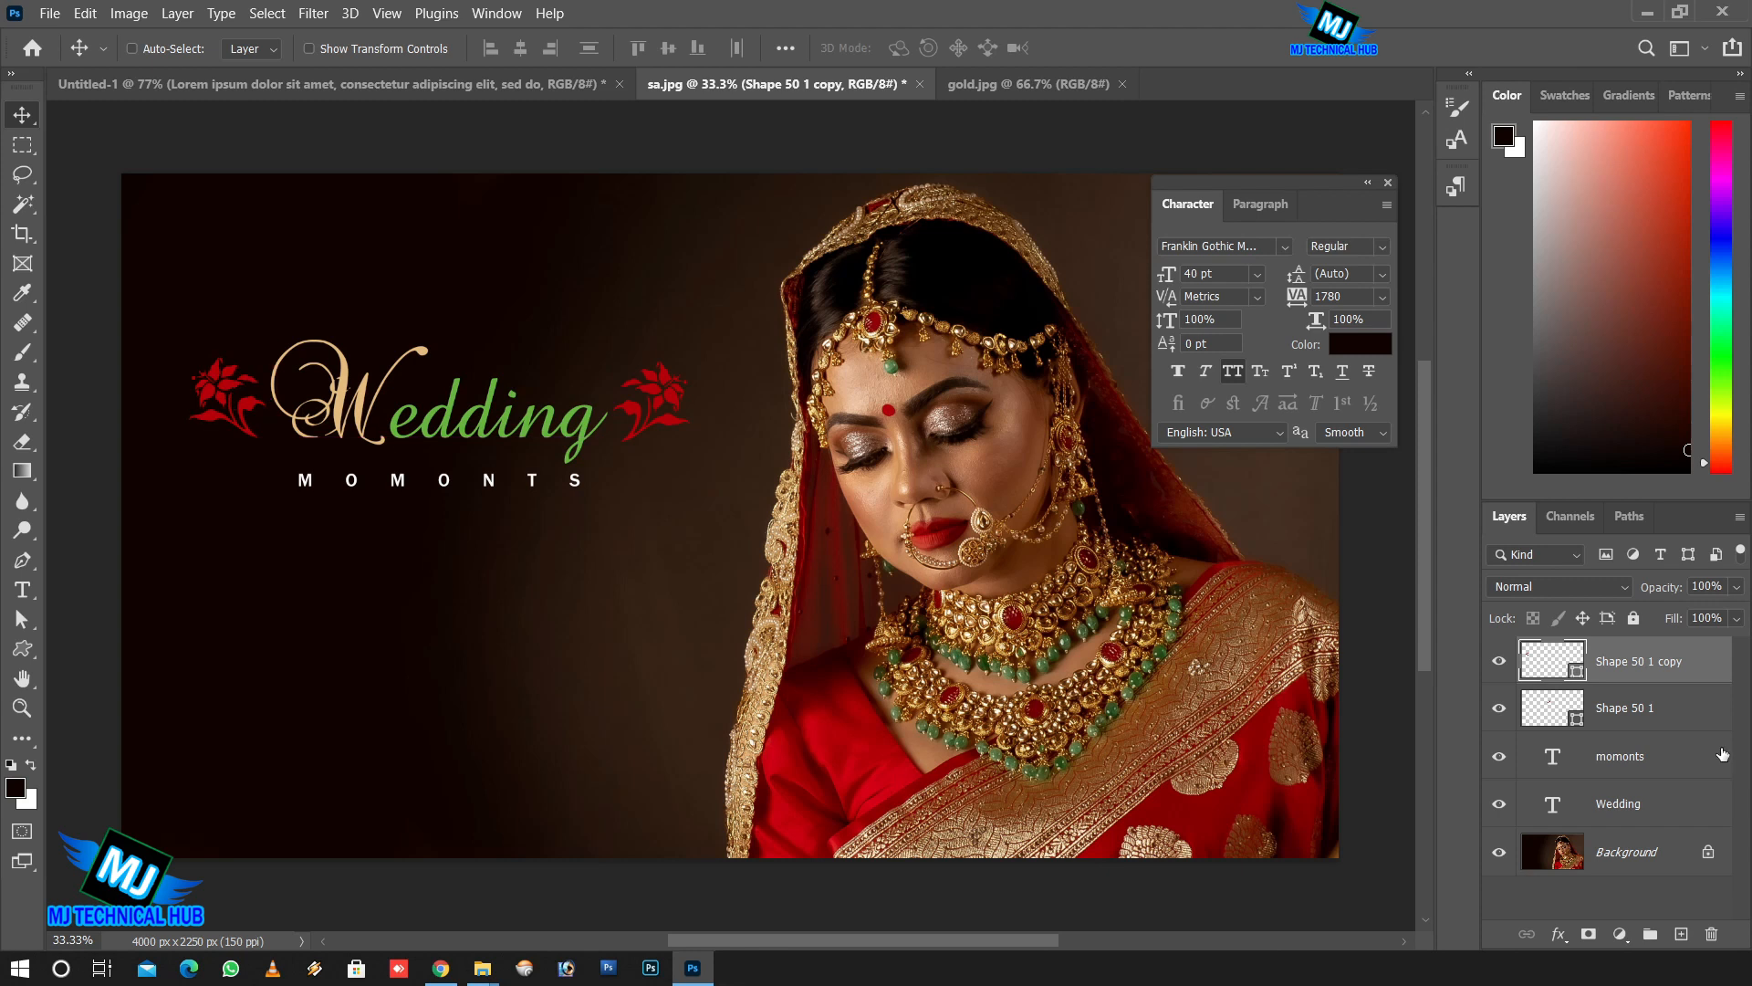
# Link both flower layers with the two text layers, scale the whole title down, and deselect it by activating the Background layer.
pyautogui.keyDown('shift'); pyautogui.click(1618, 808); pyautogui.keyUp('shift')
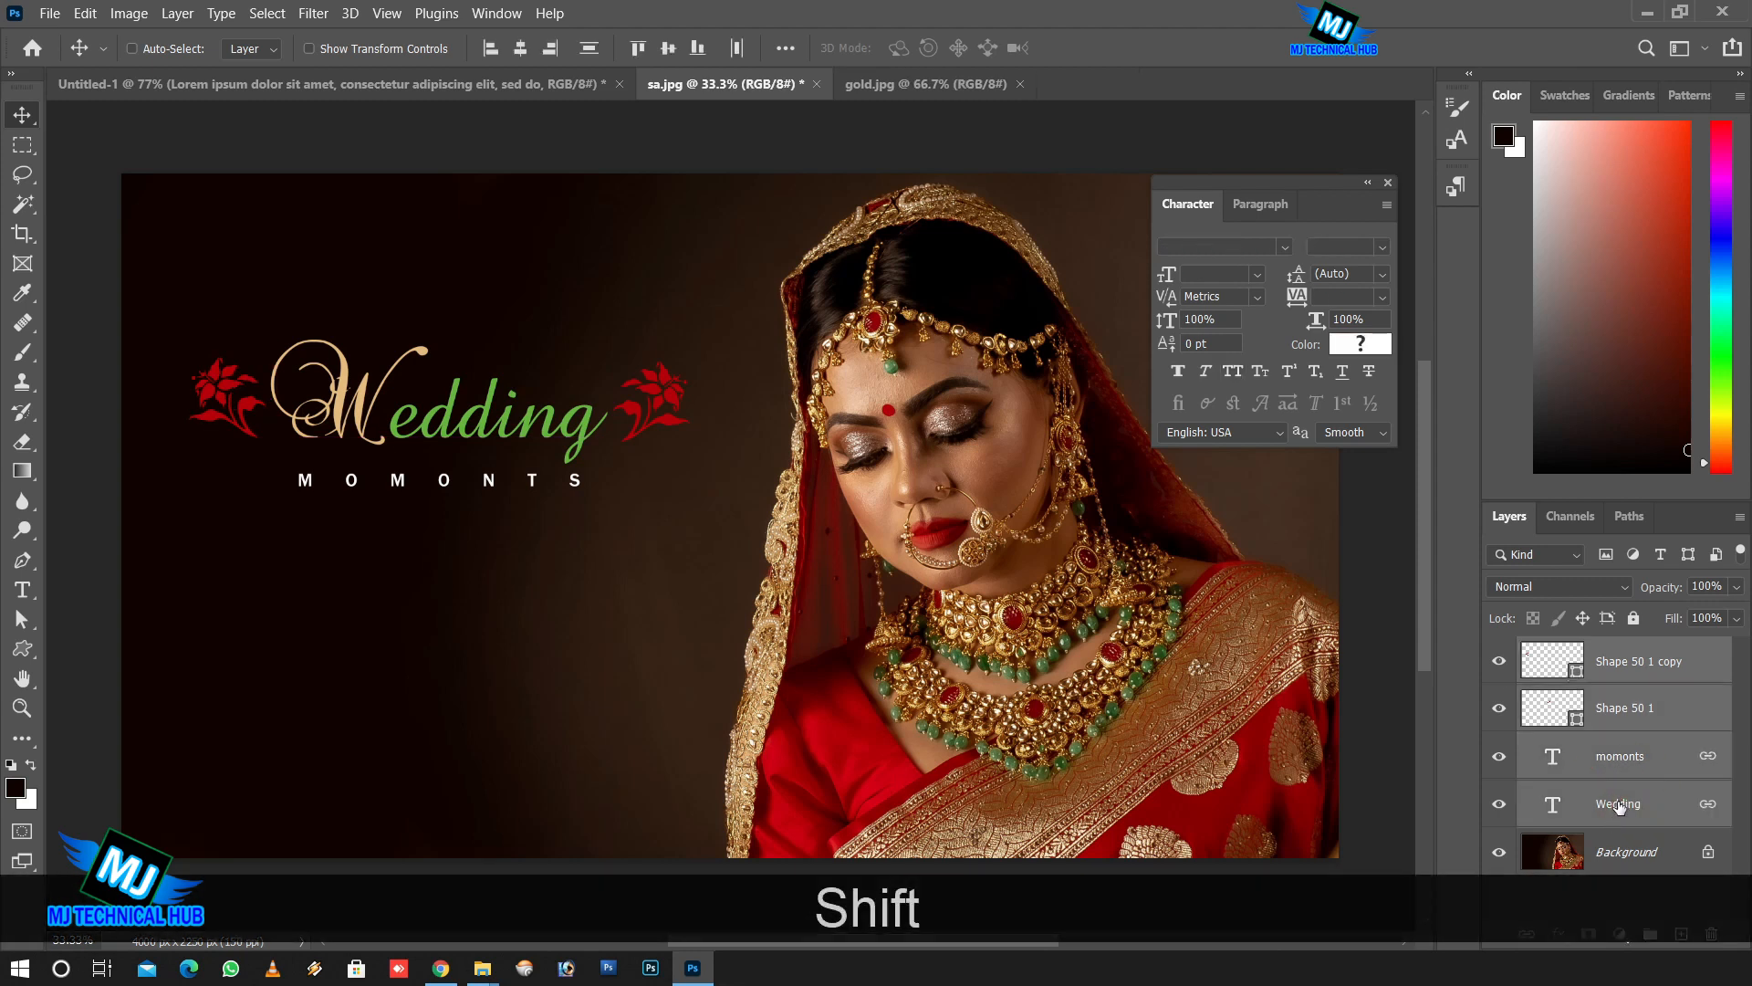
pyautogui.click(1527, 935)
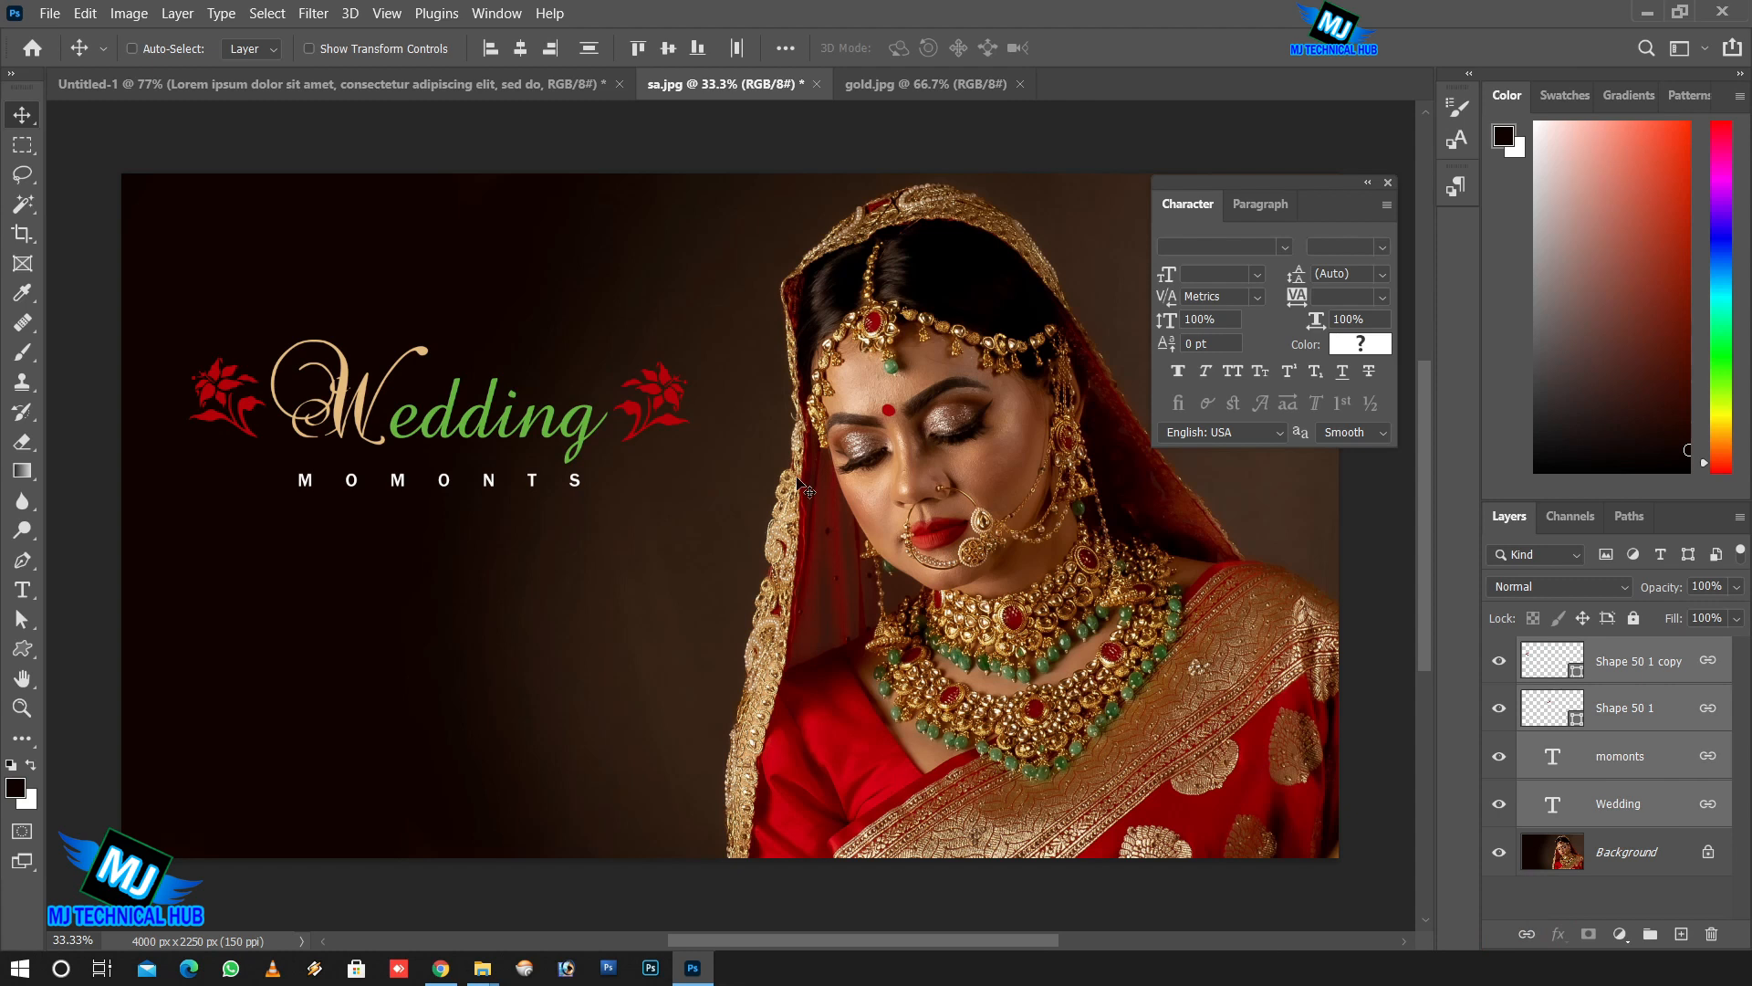
pyautogui.moveTo(669, 377)
pyautogui.mouseDown()
pyautogui.moveTo(695, 465)
pyautogui.moveTo(705, 365)
pyautogui.moveTo(659, 380)
pyautogui.mouseUp()
pyautogui.hotkey('ctrl', 't')
pyautogui.doubleClick(562, 422)
pyautogui.keyDown('ctrl'); pyautogui.click(721, 508); pyautogui.keyUp('ctrl')
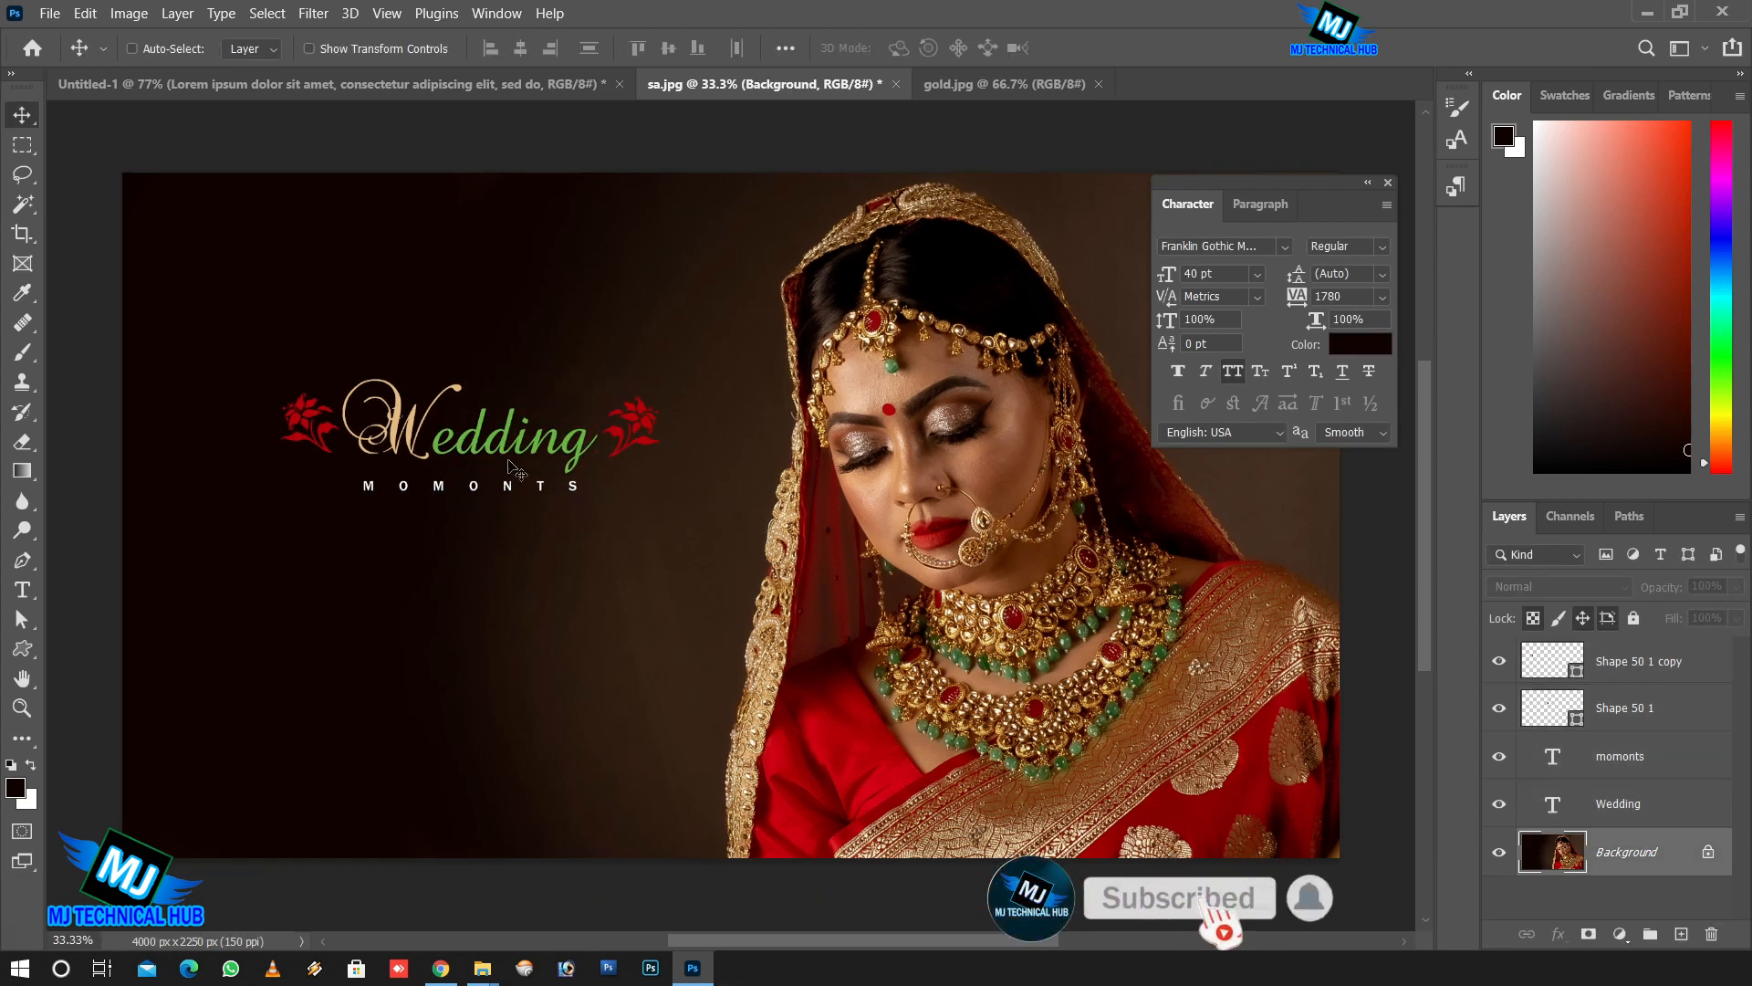
# In the Untitled-1 document, hide the Lorem ipsum paragraph, move the Photoshop text slightly up, and close the Character settings.
pyautogui.press('t')
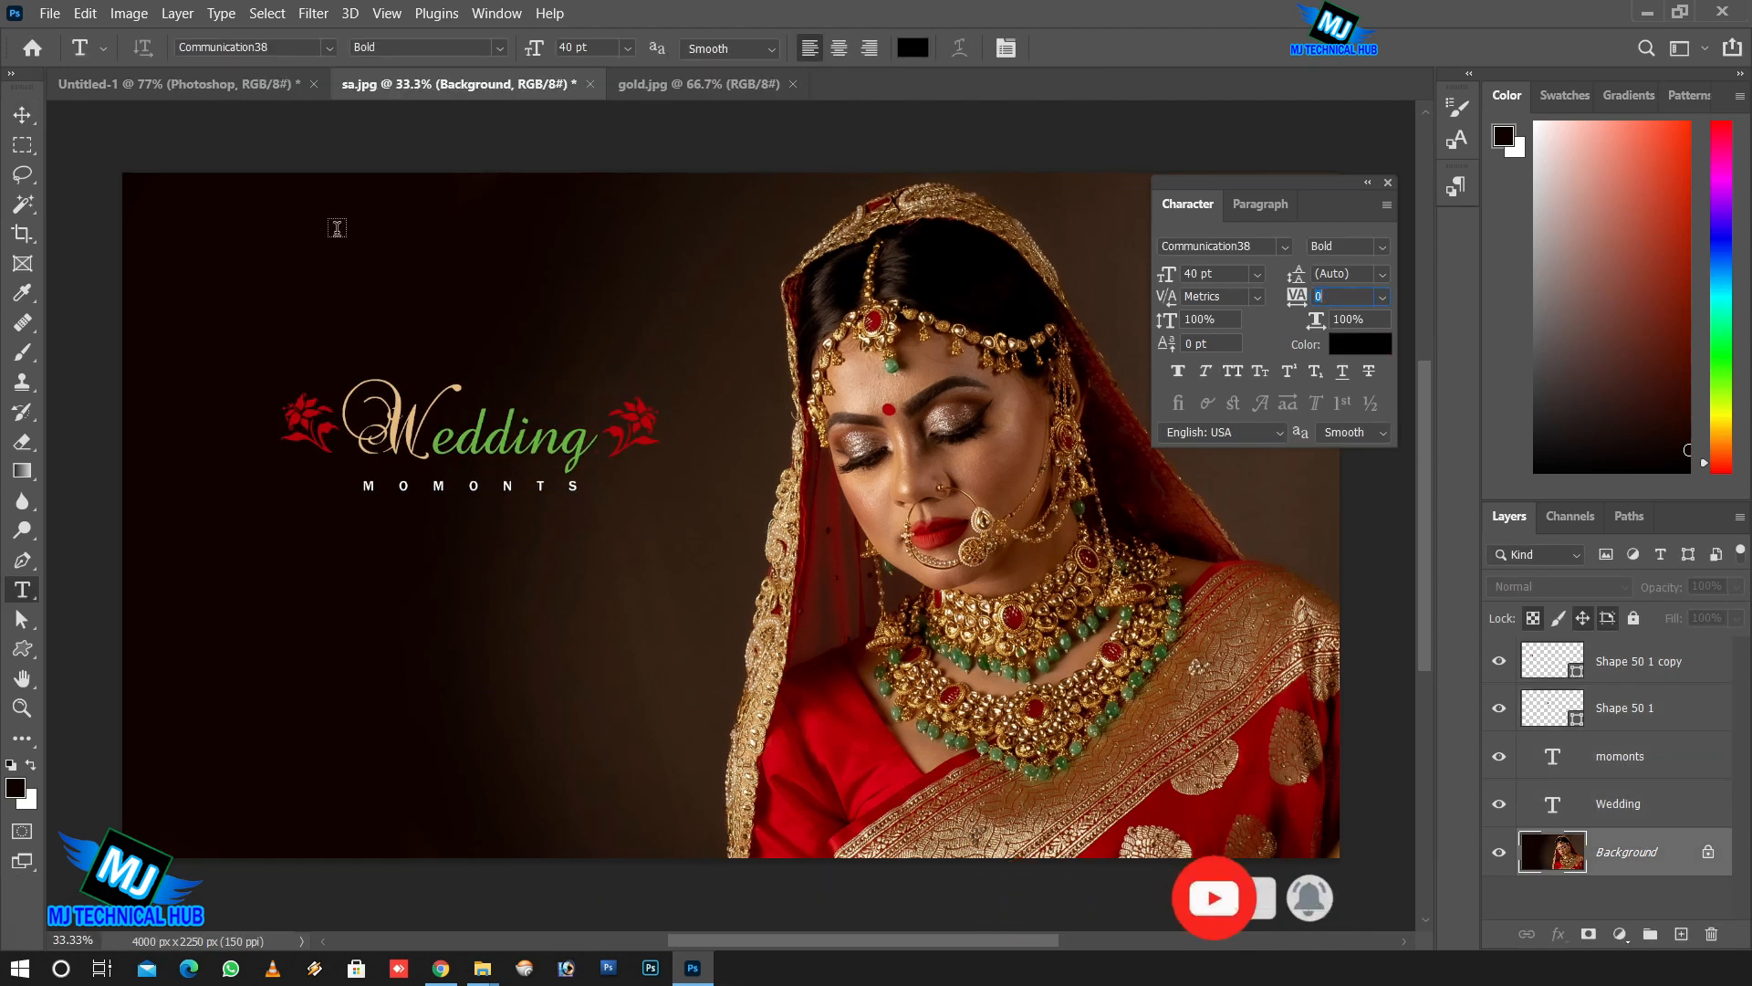
pyautogui.click(243, 90)
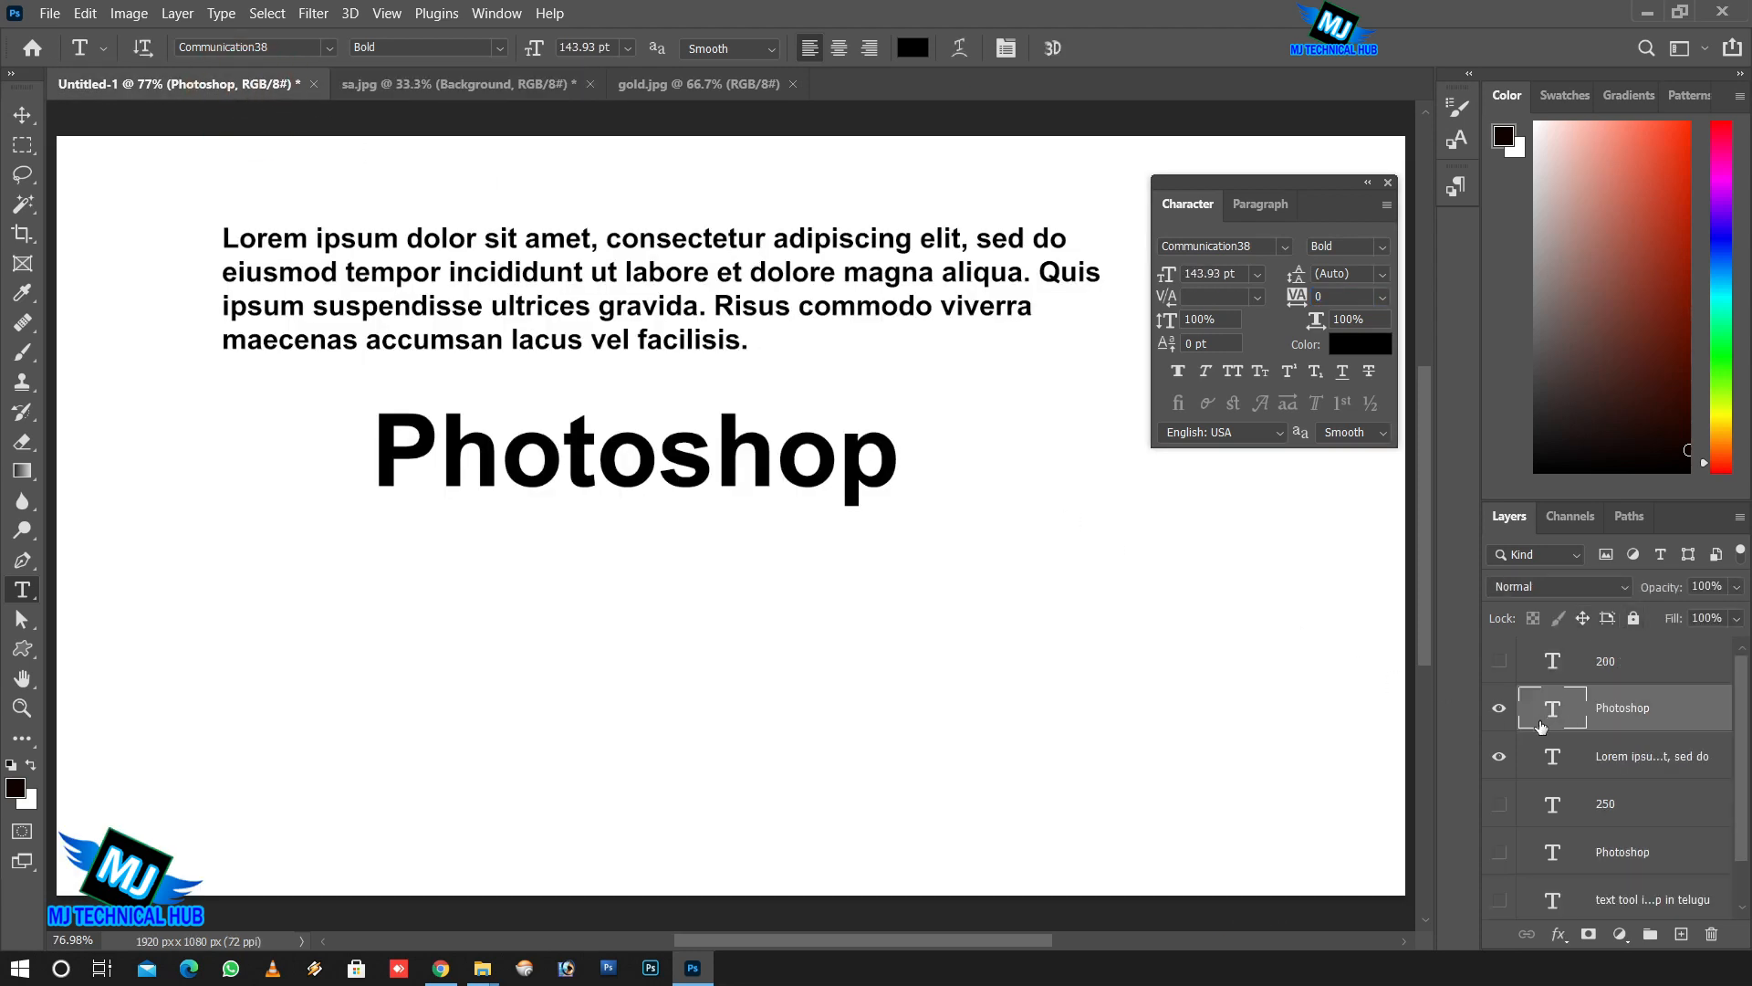
pyautogui.click(1498, 758)
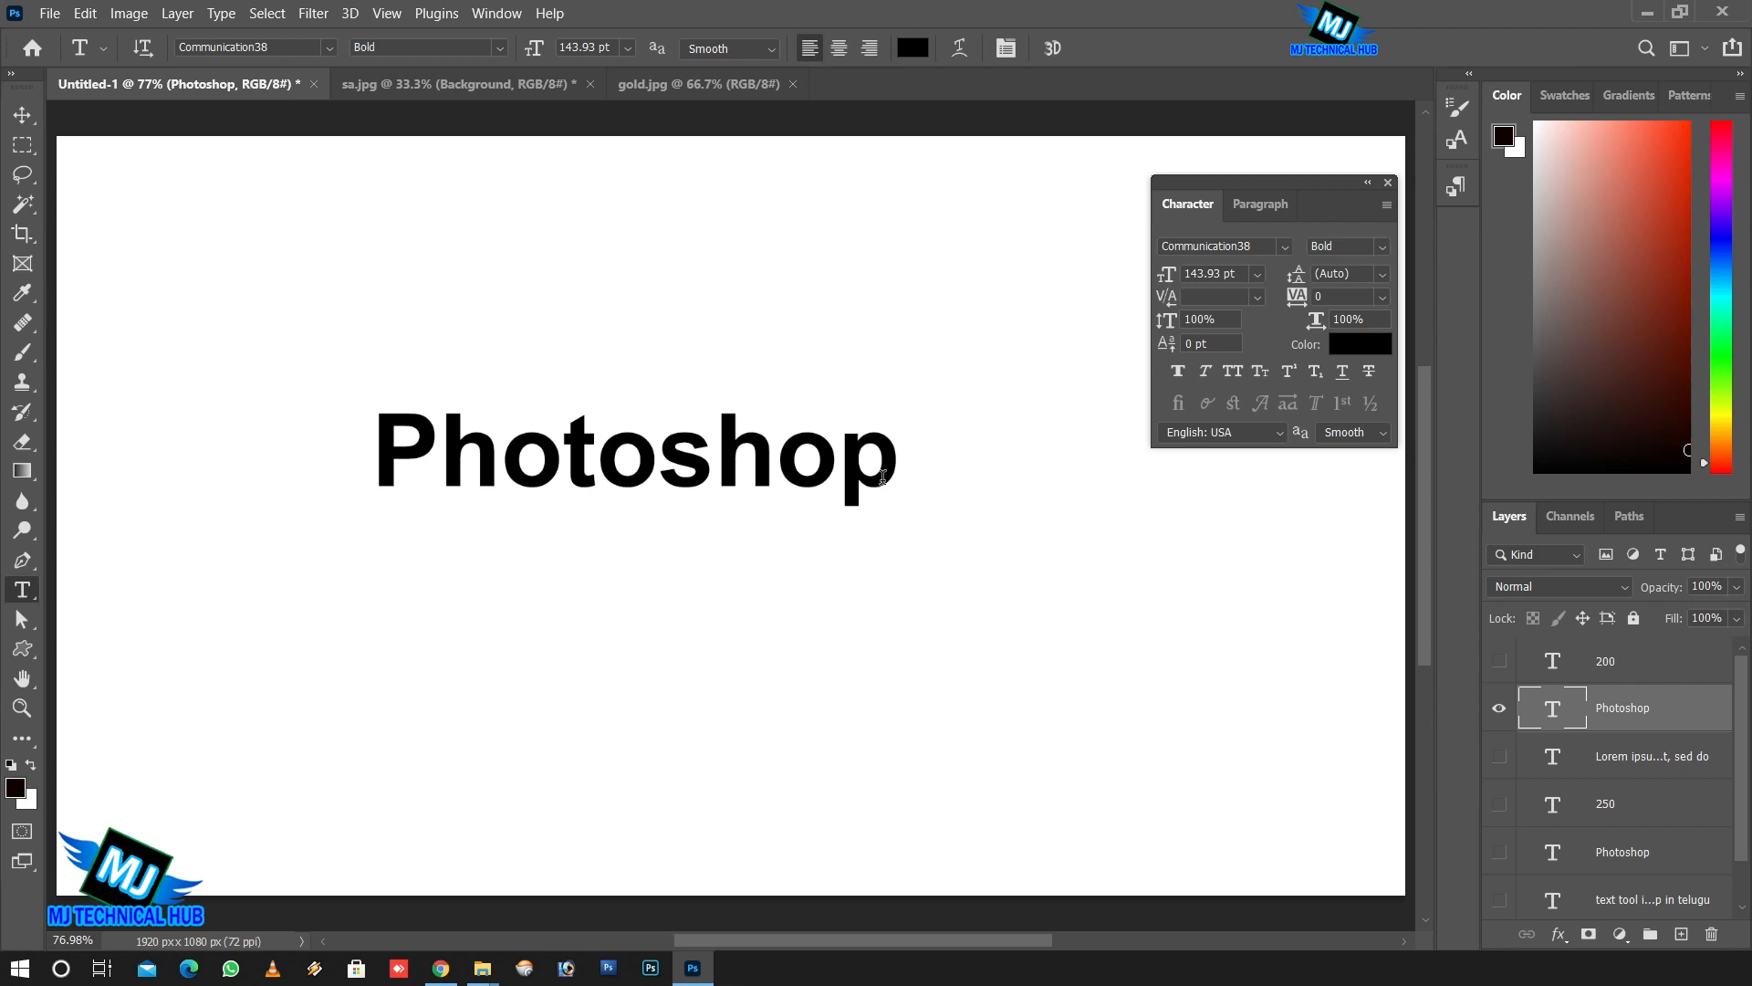
pyautogui.moveTo(889, 467); pyautogui.dragTo(898, 434)
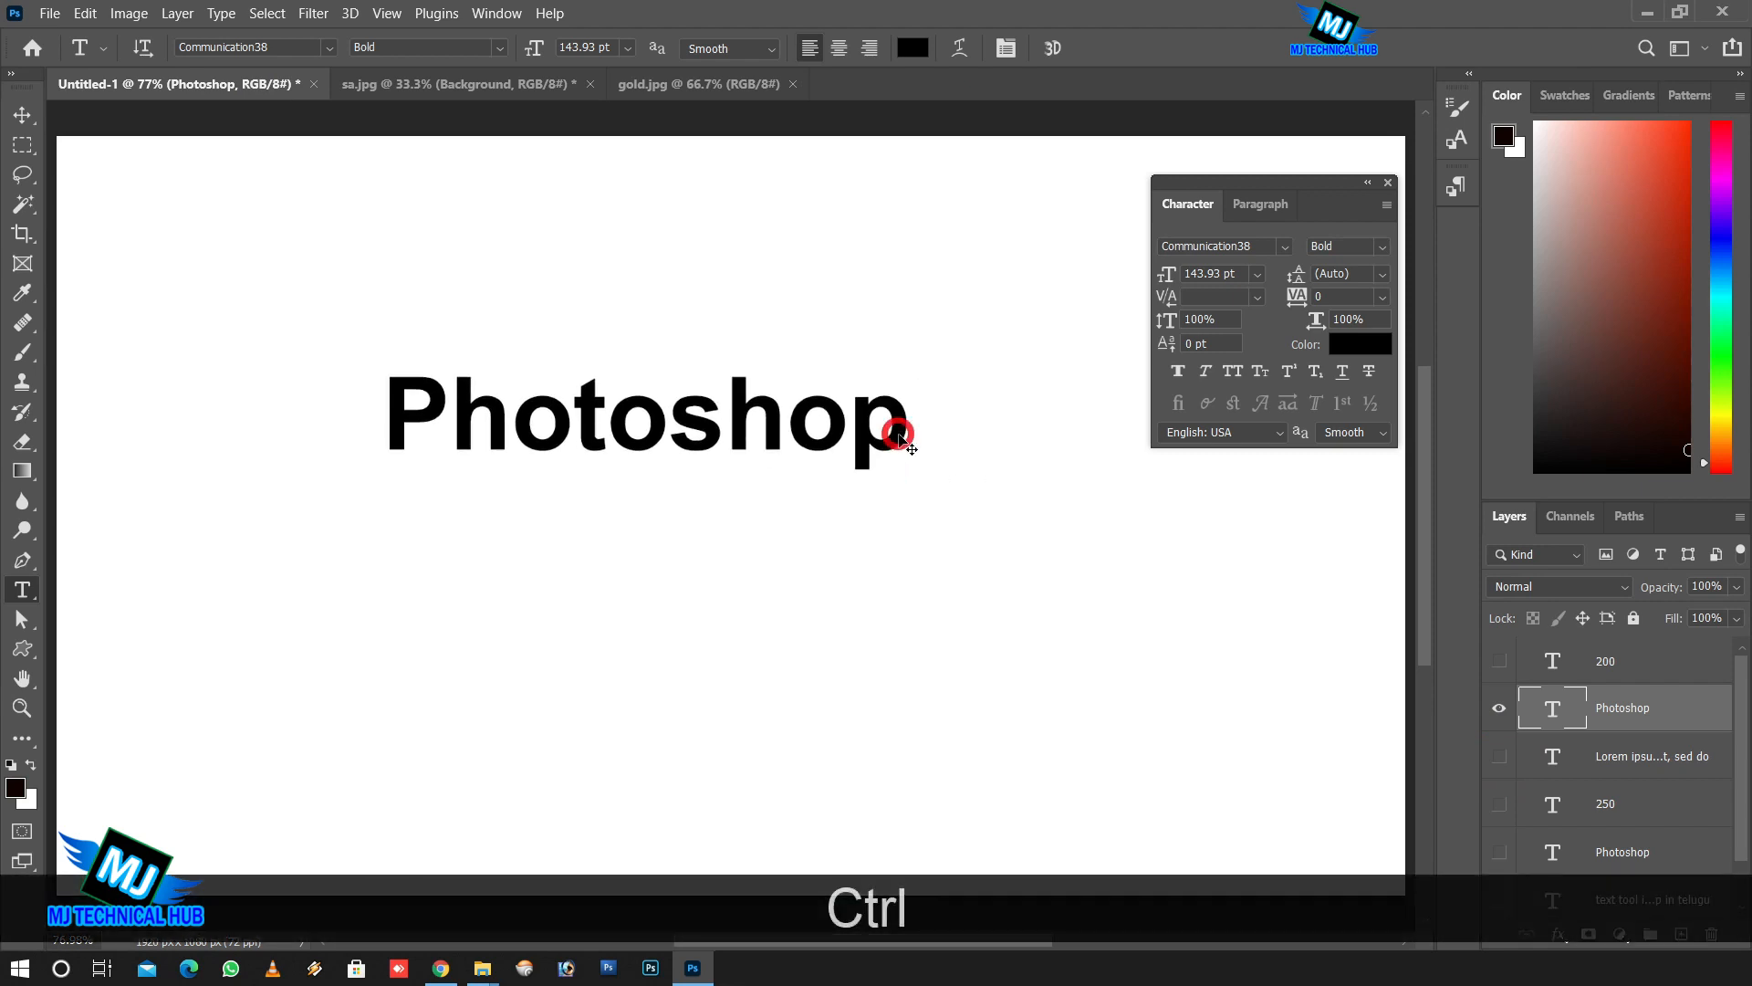
pyautogui.click(1388, 184)
# Try an Arc text warp on Photoshop with bend +68% and horizontal distortion +43%, and reset the style to None.
pyautogui.click(961, 50)
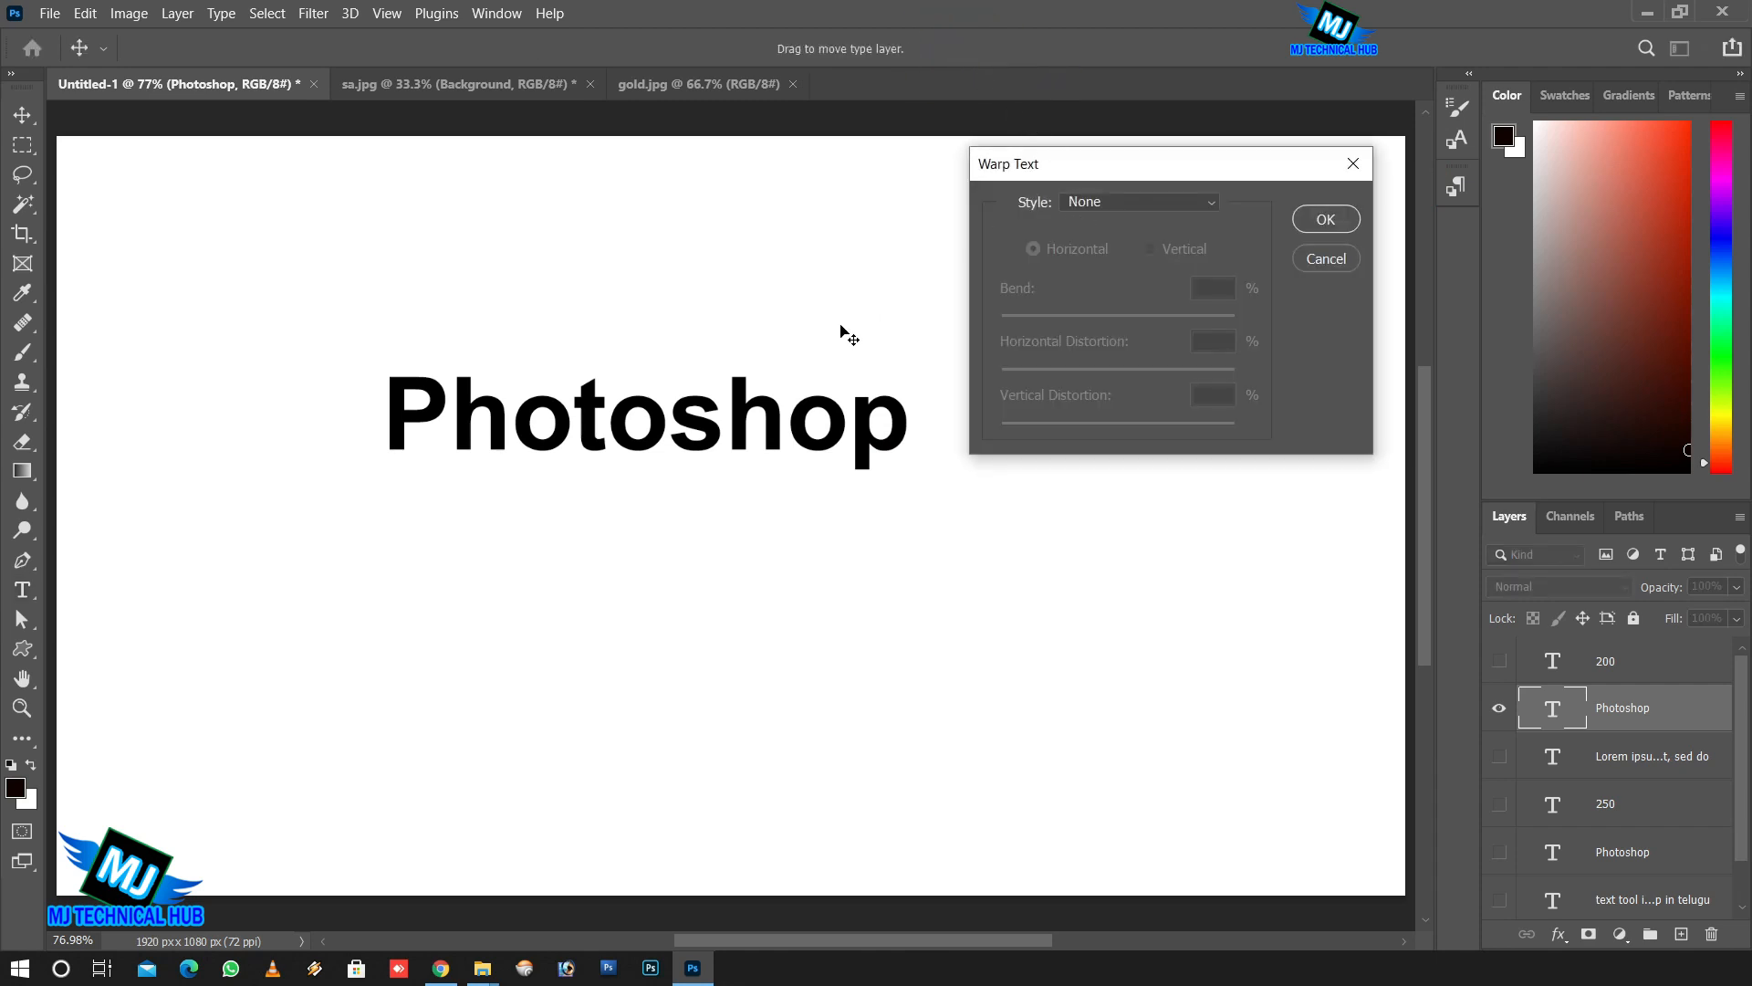
pyautogui.click(1205, 209)
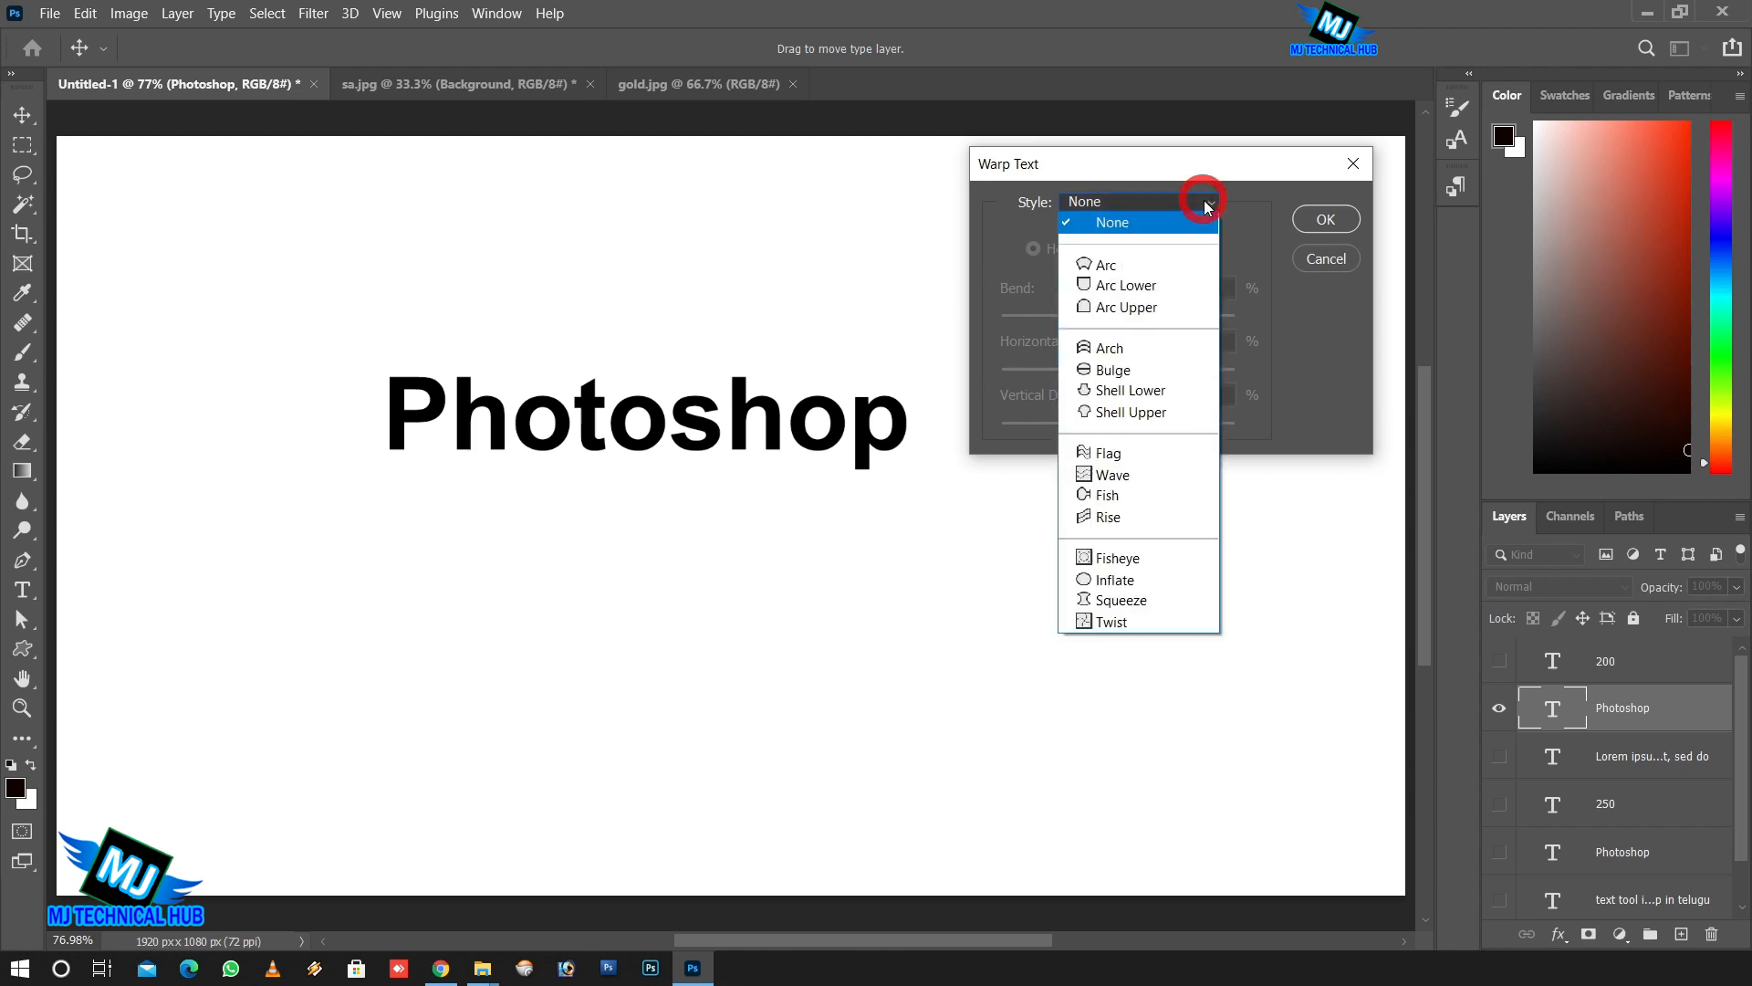
pyautogui.click(1158, 265)
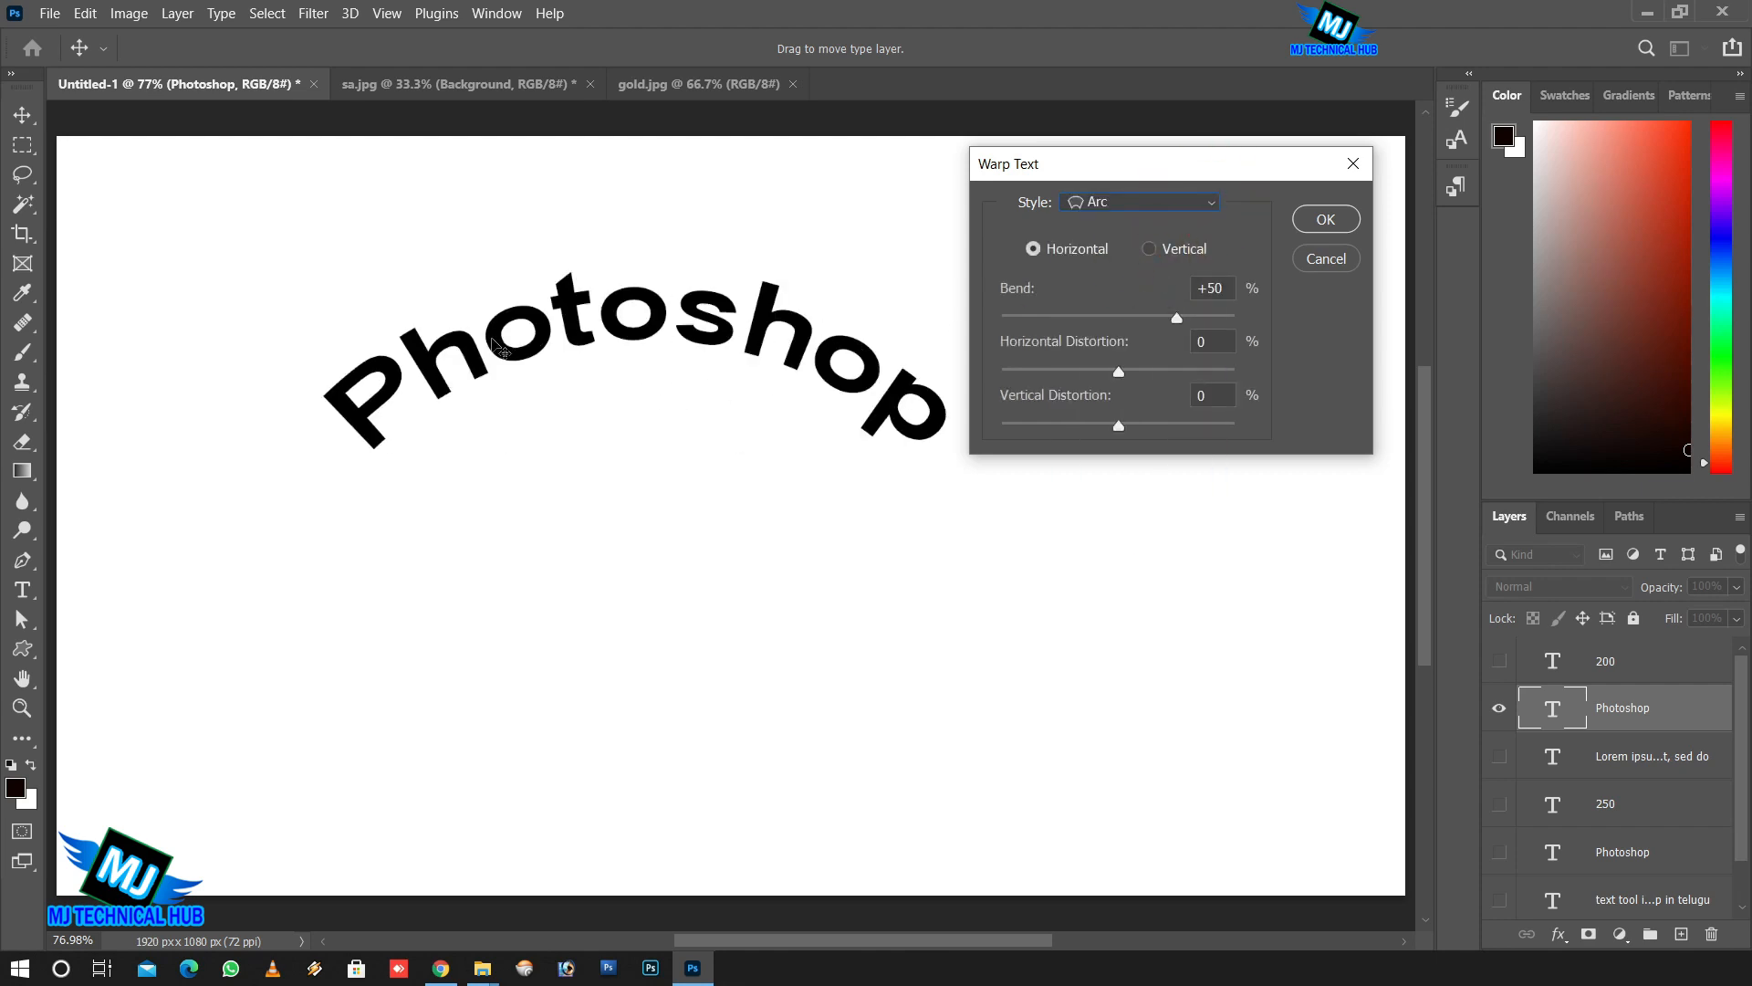
pyautogui.moveTo(1179, 319); pyautogui.dragTo(1199, 320)
pyautogui.moveTo(1119, 372); pyautogui.dragTo(1165, 343)
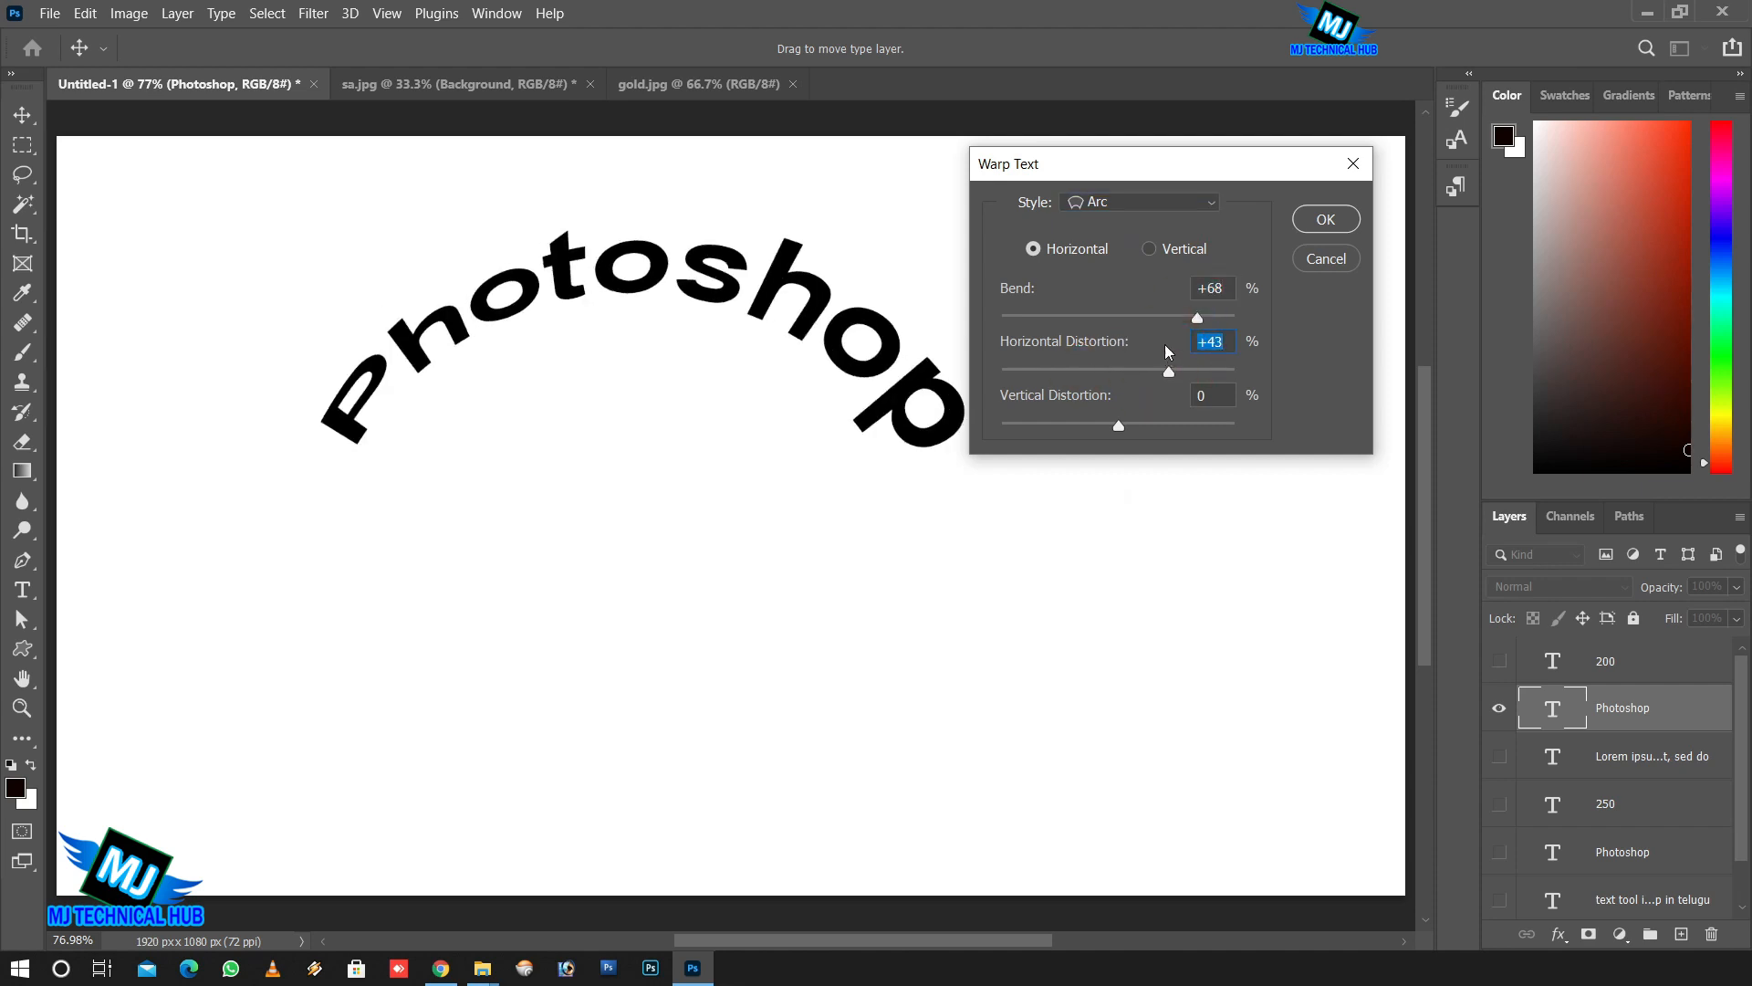
pyautogui.click(1179, 203)
pyautogui.click(1175, 224)
# Apply the Flag warp to the Photoshop text, trying bend -64% before setting it to +60%.
pyautogui.click(1155, 204)
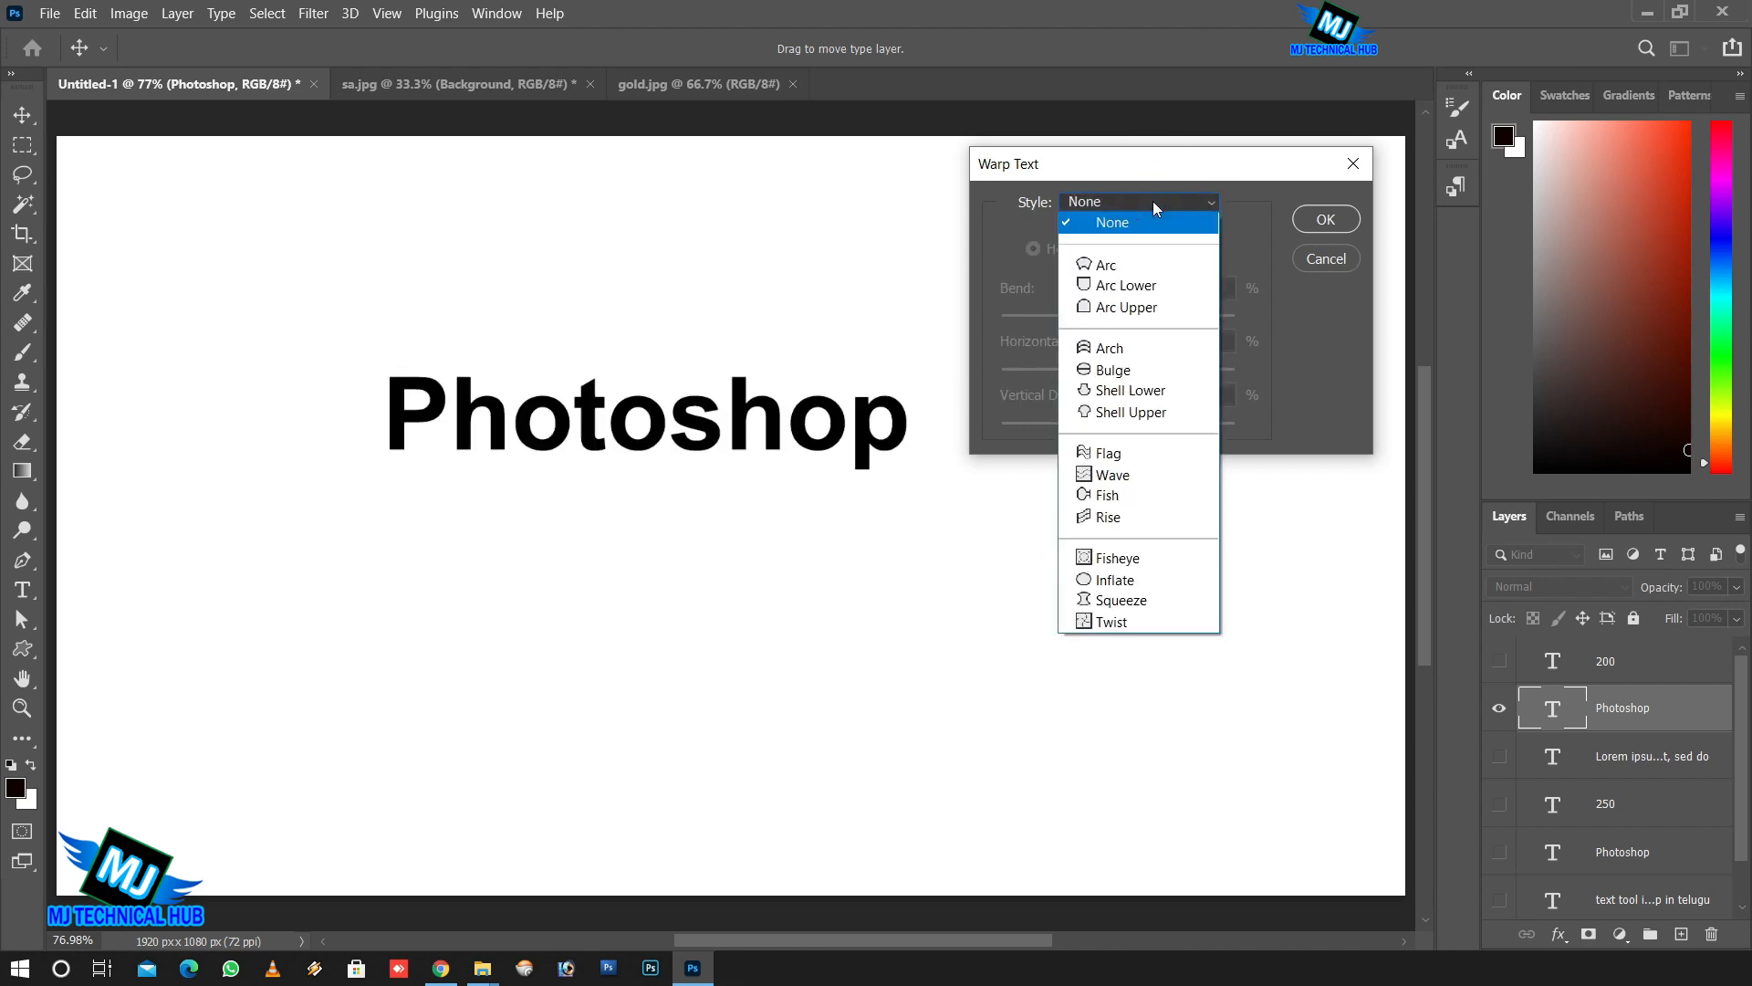
pyautogui.click(1108, 454)
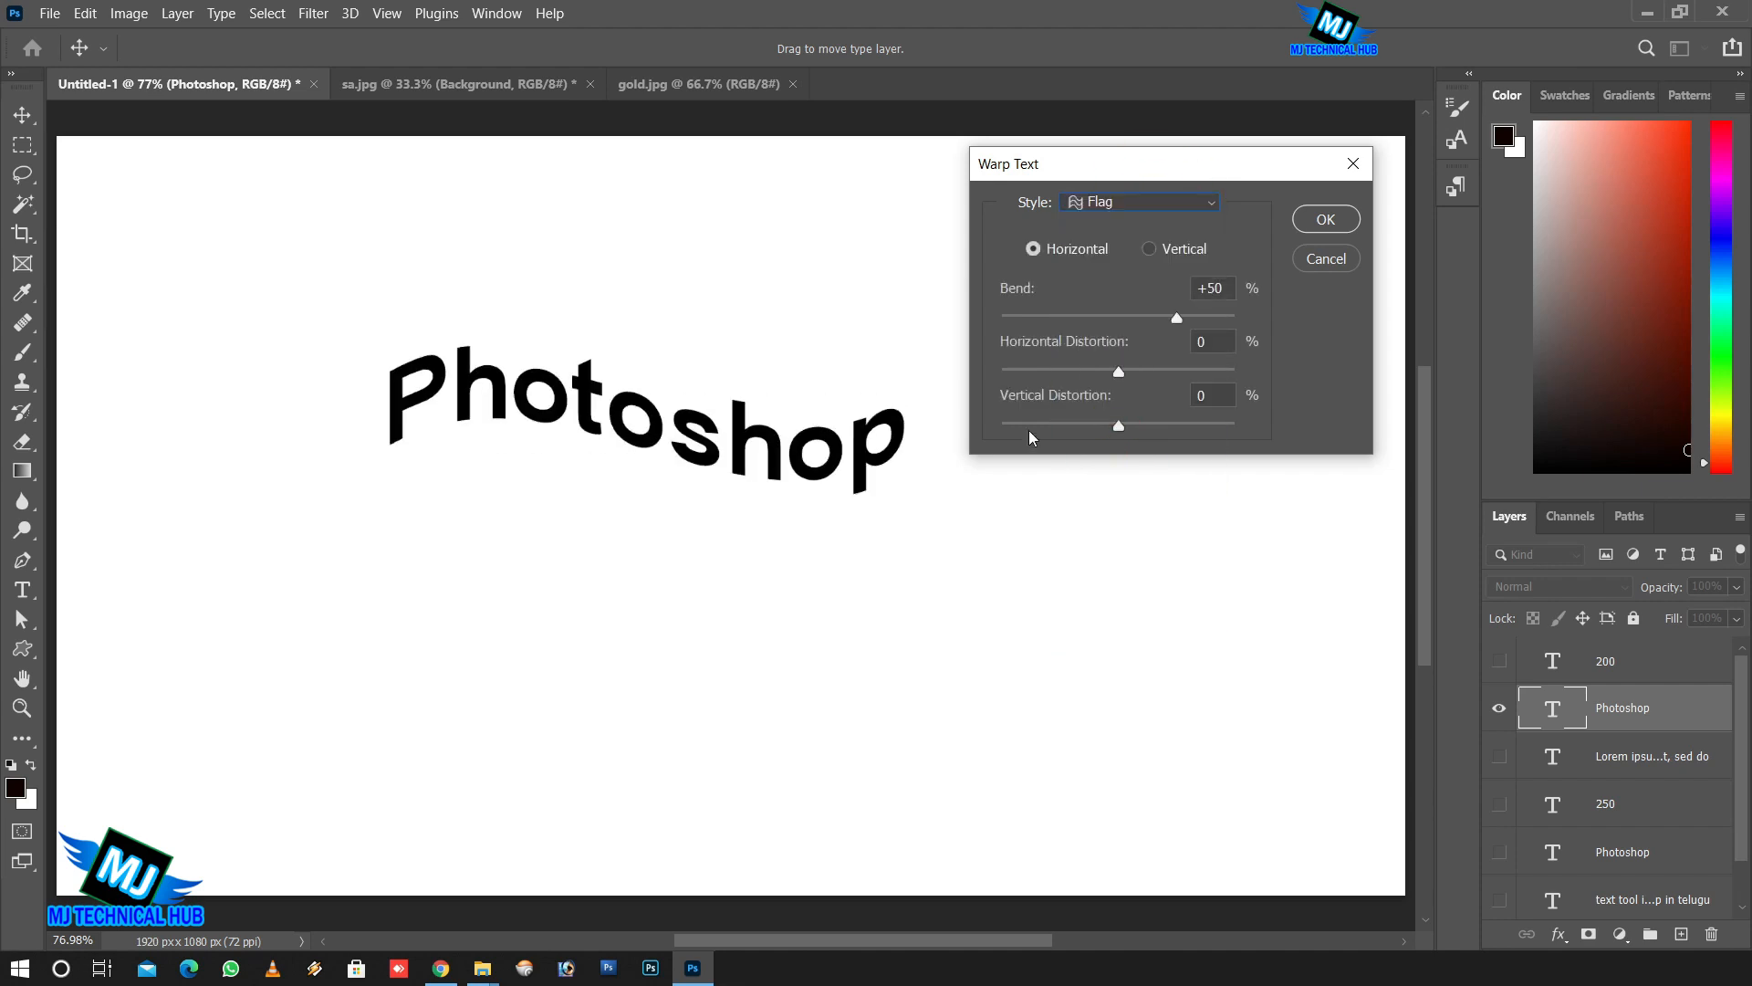
pyautogui.moveTo(1179, 321); pyautogui.dragTo(1048, 330)
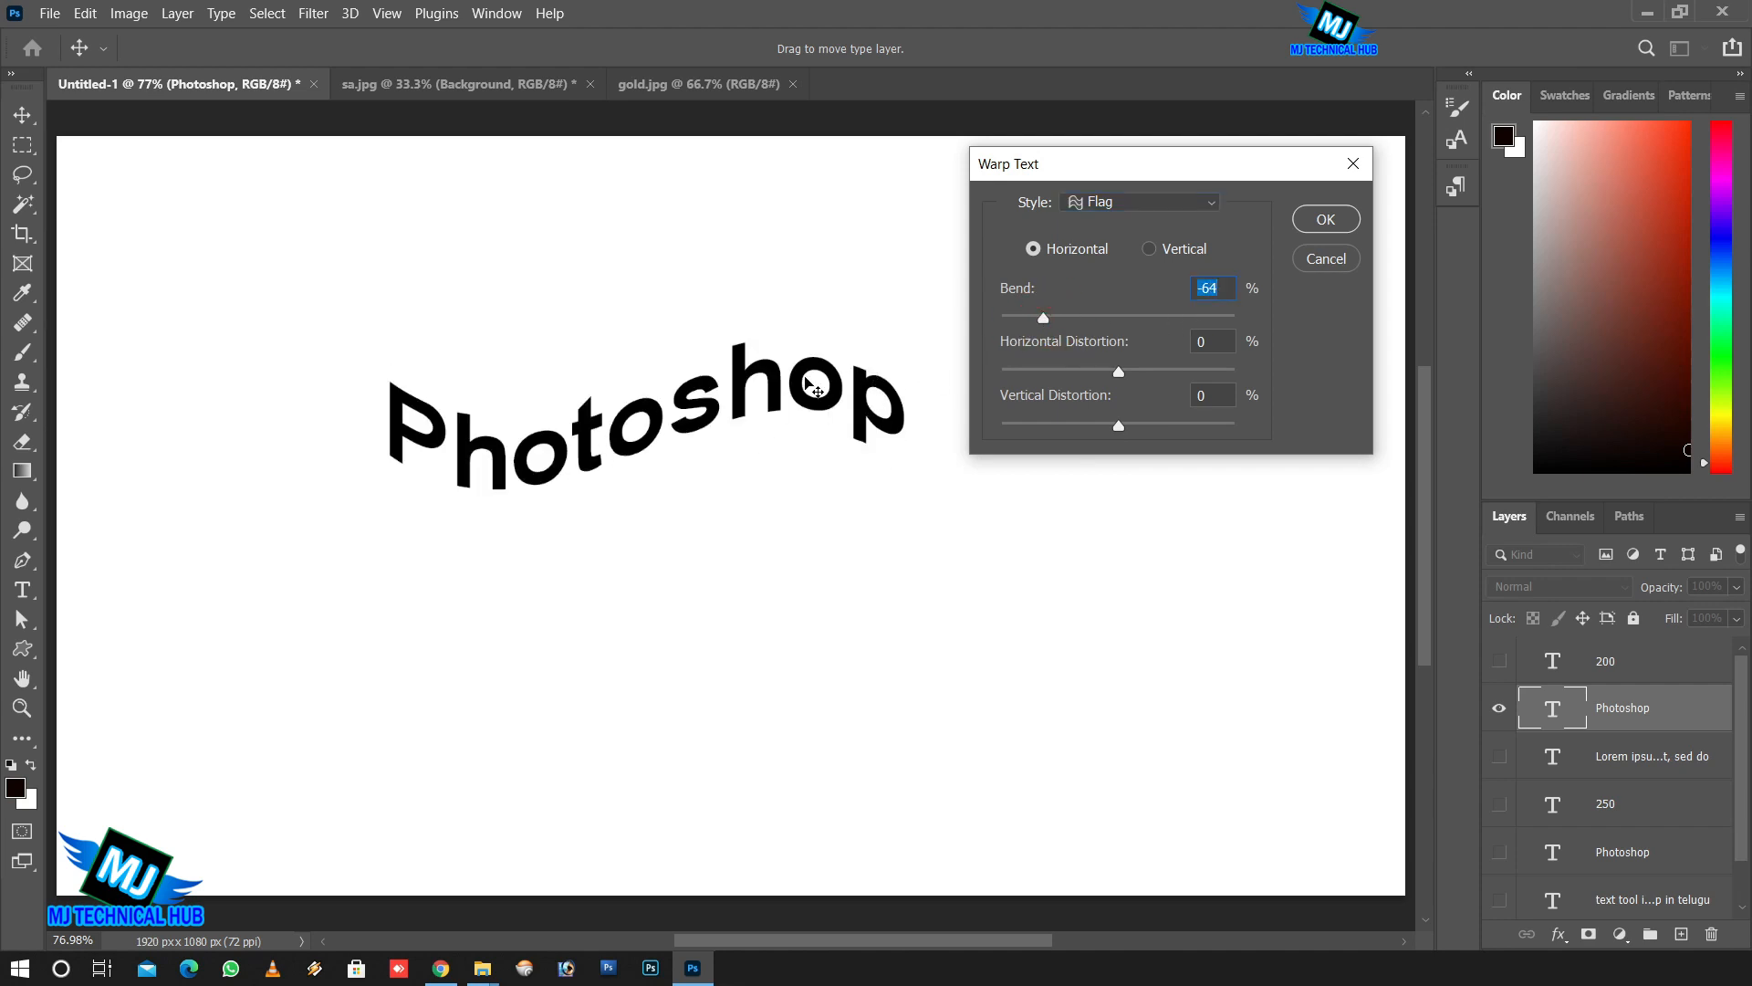
pyautogui.moveTo(1047, 324); pyautogui.dragTo(1191, 327)
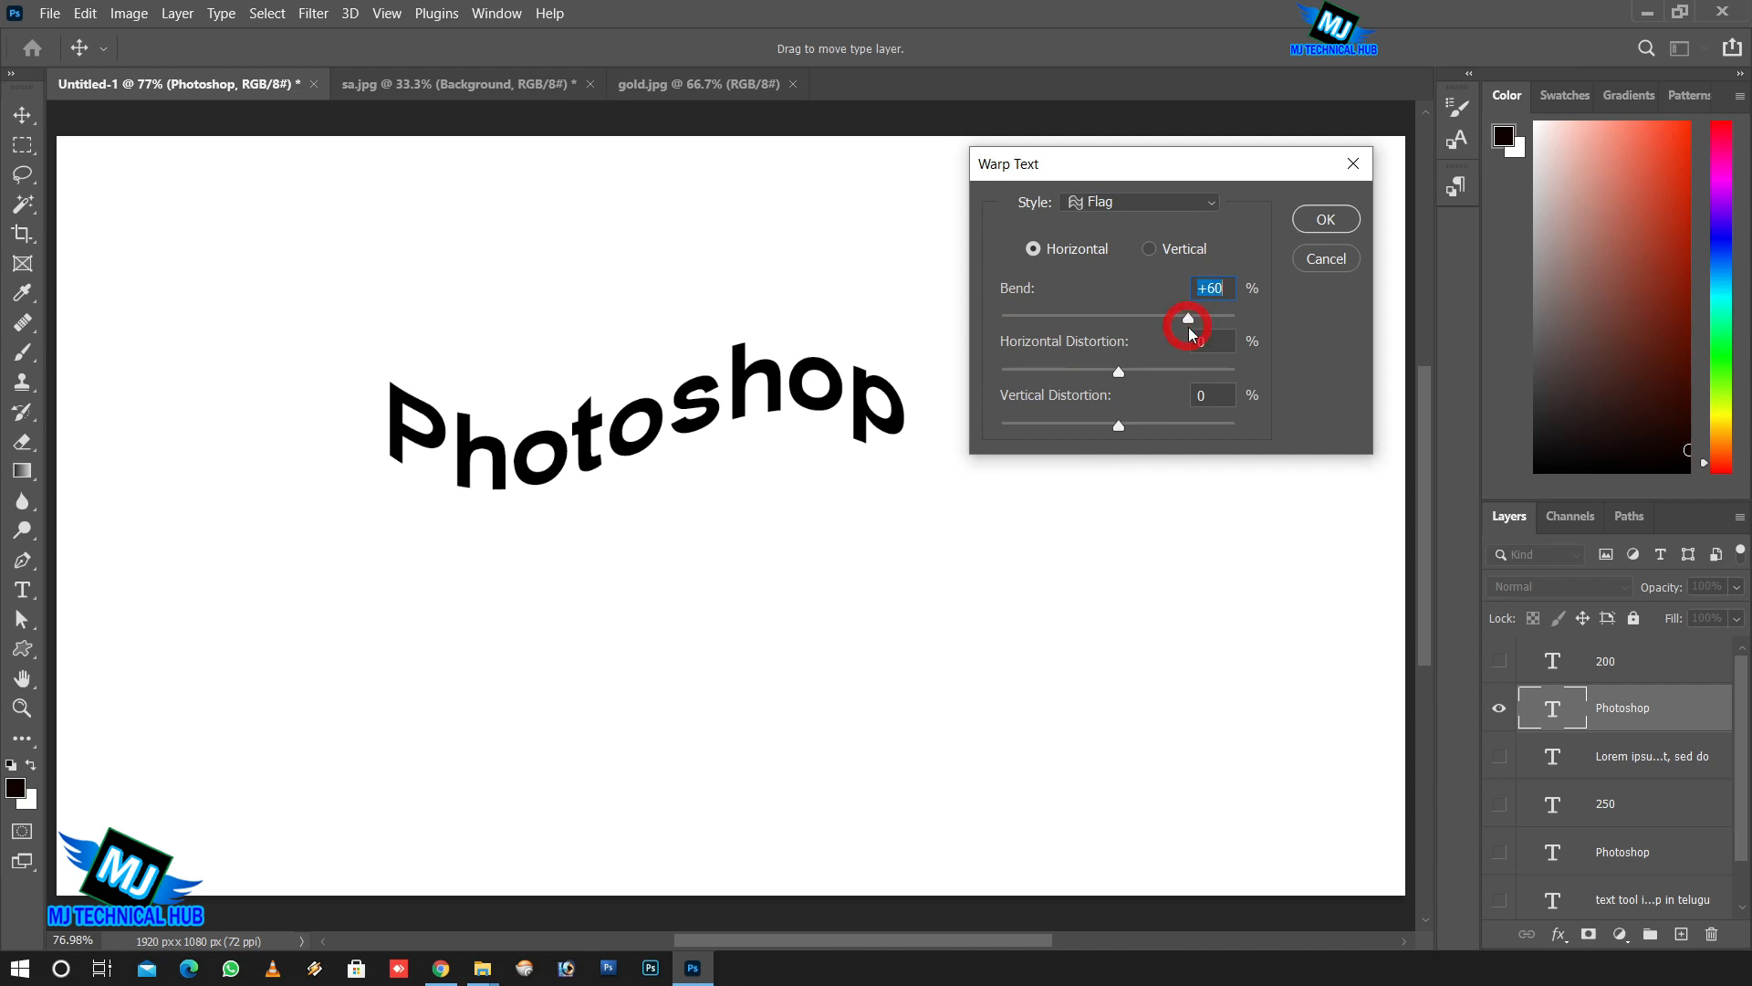
# Try the Fish warp style on the Photoshop text and close the warp settings without applying it.
pyautogui.click(1166, 205)
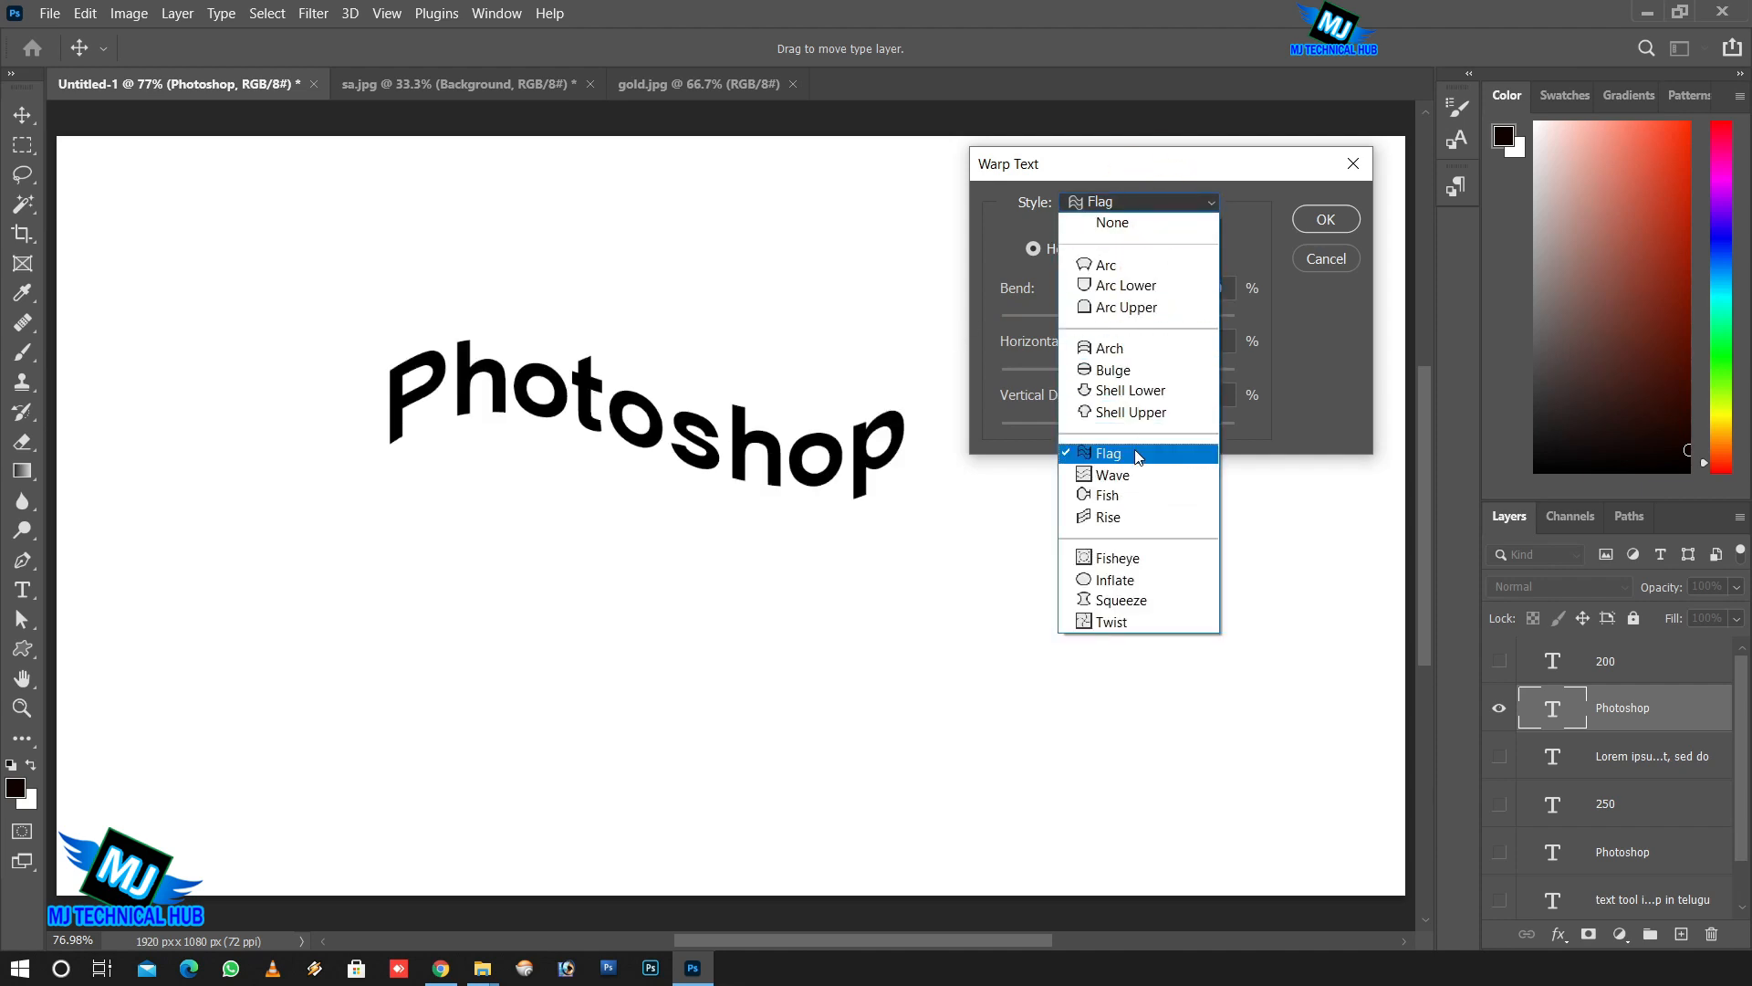
pyautogui.click(1129, 500)
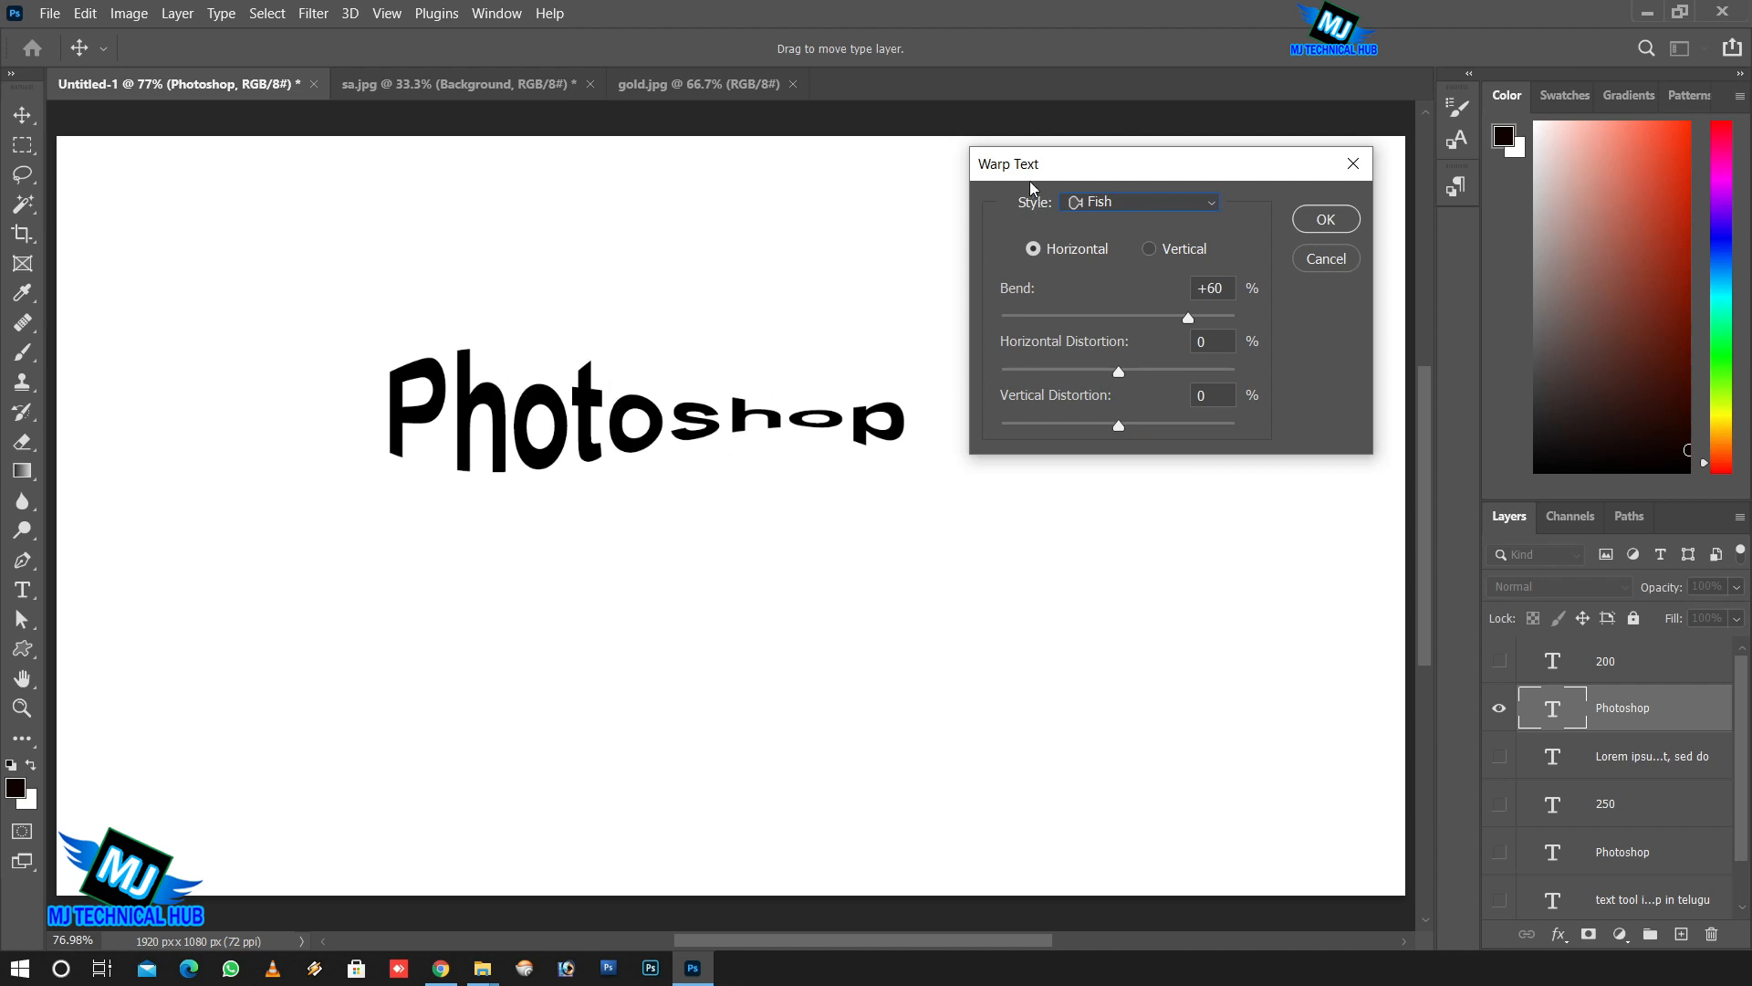
pyautogui.click(1354, 163)
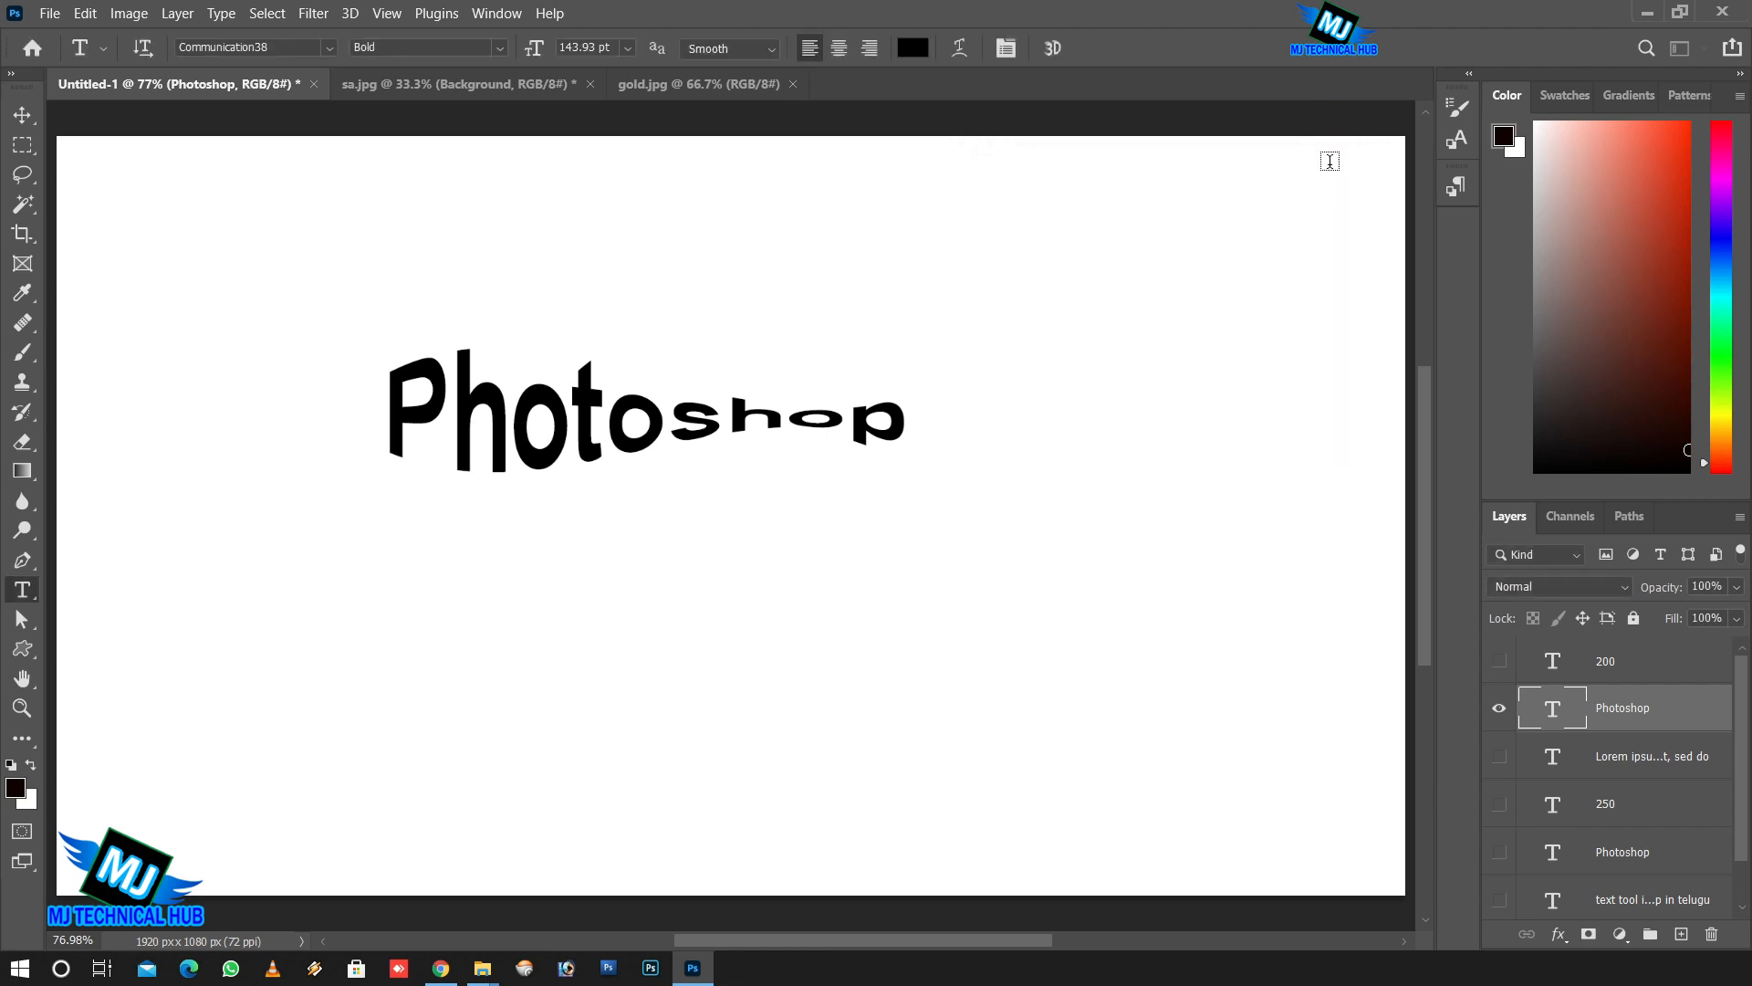
# Hide the Photoshop layer and add vertical Lorem Ipsum placeholder text at 50 pt in the upper middle of the canvas.
pyautogui.click(1501, 706)
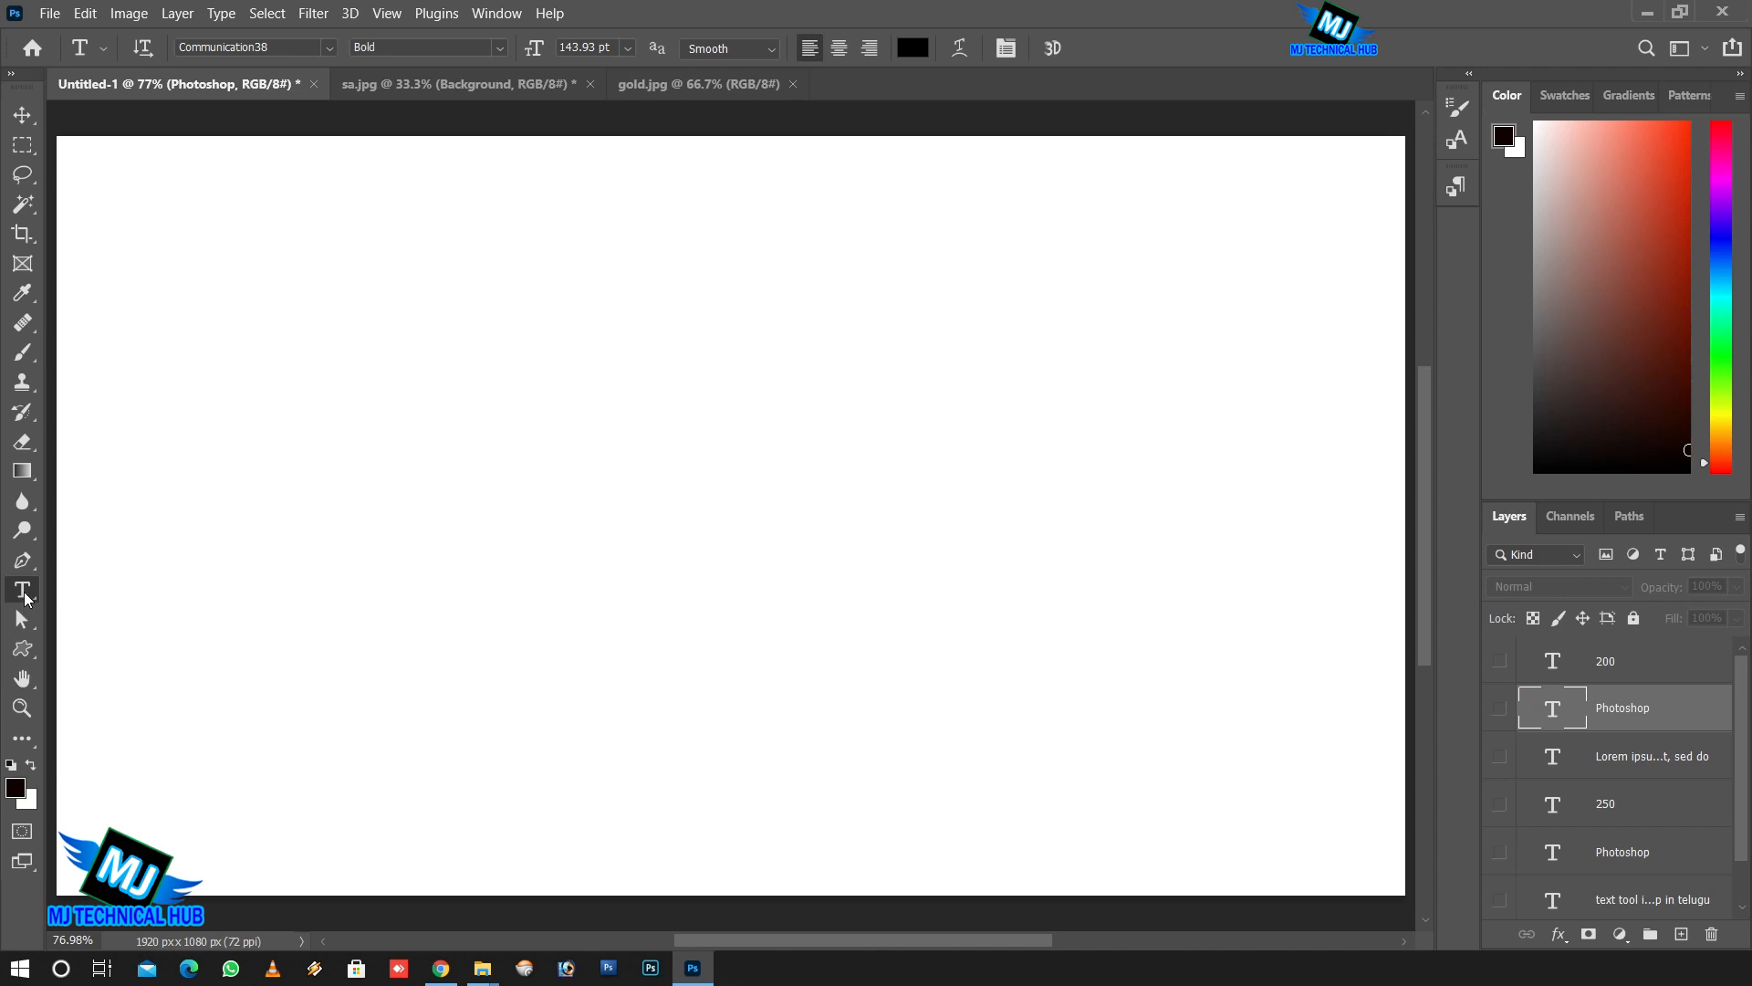
pyautogui.rightClick(24, 594)
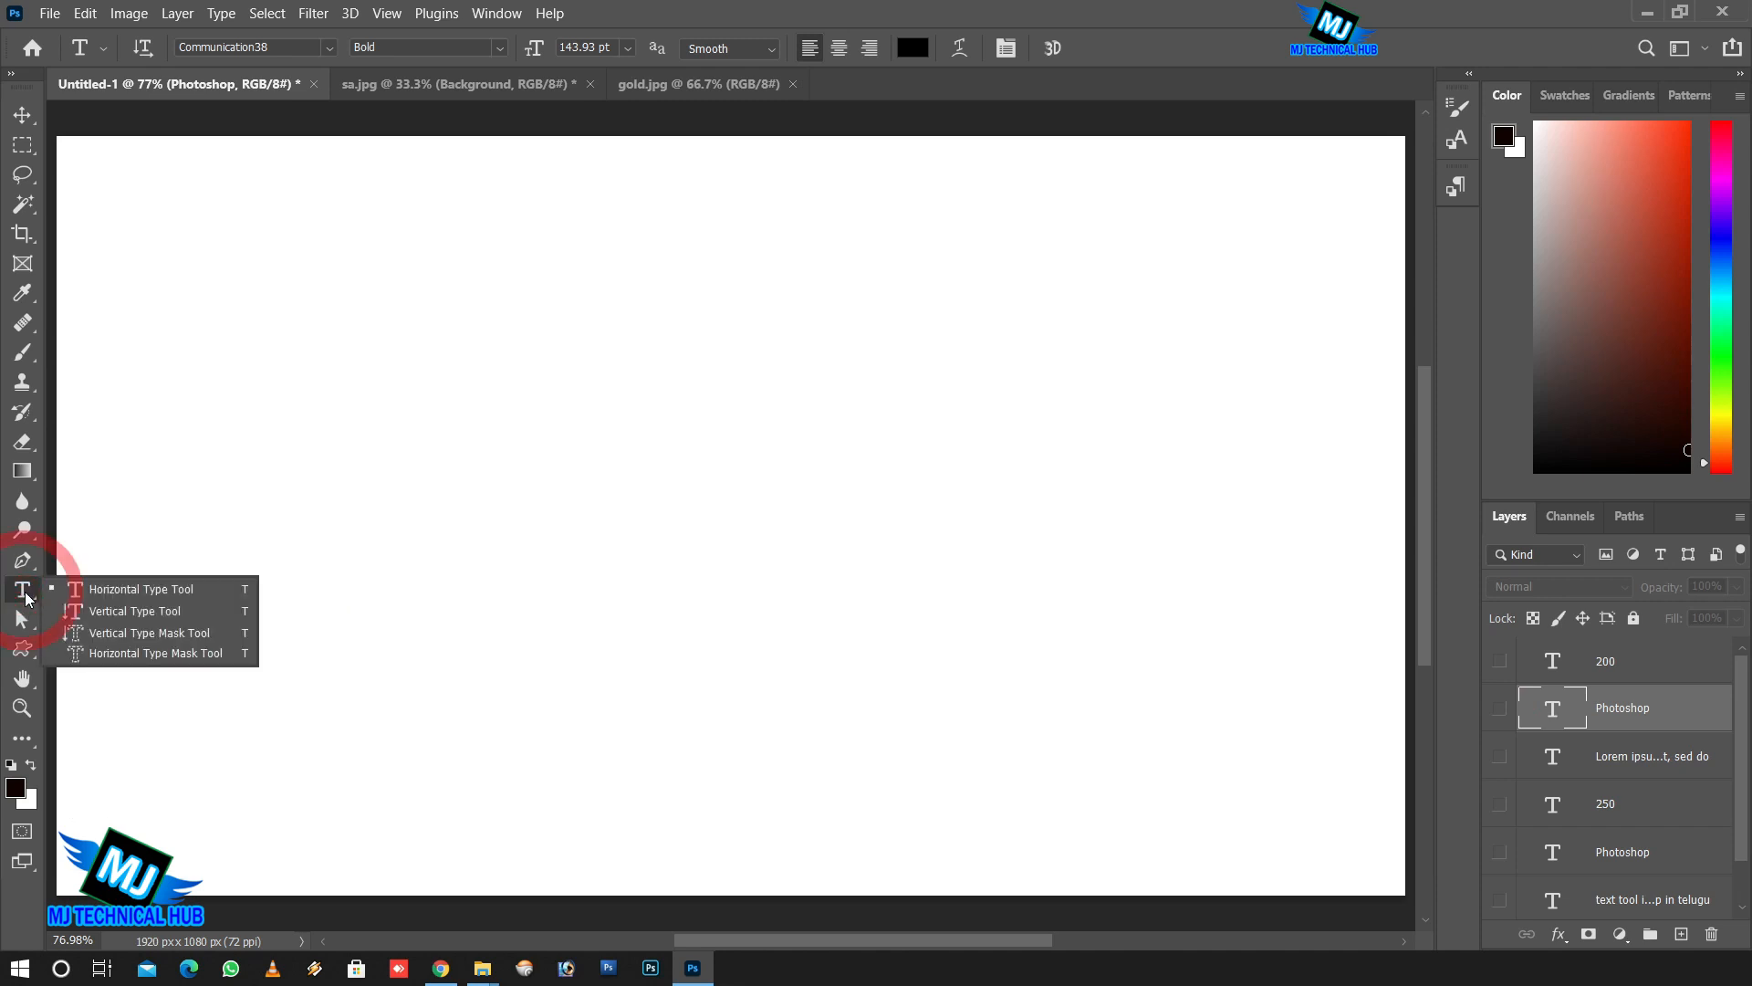
pyautogui.click(146, 618)
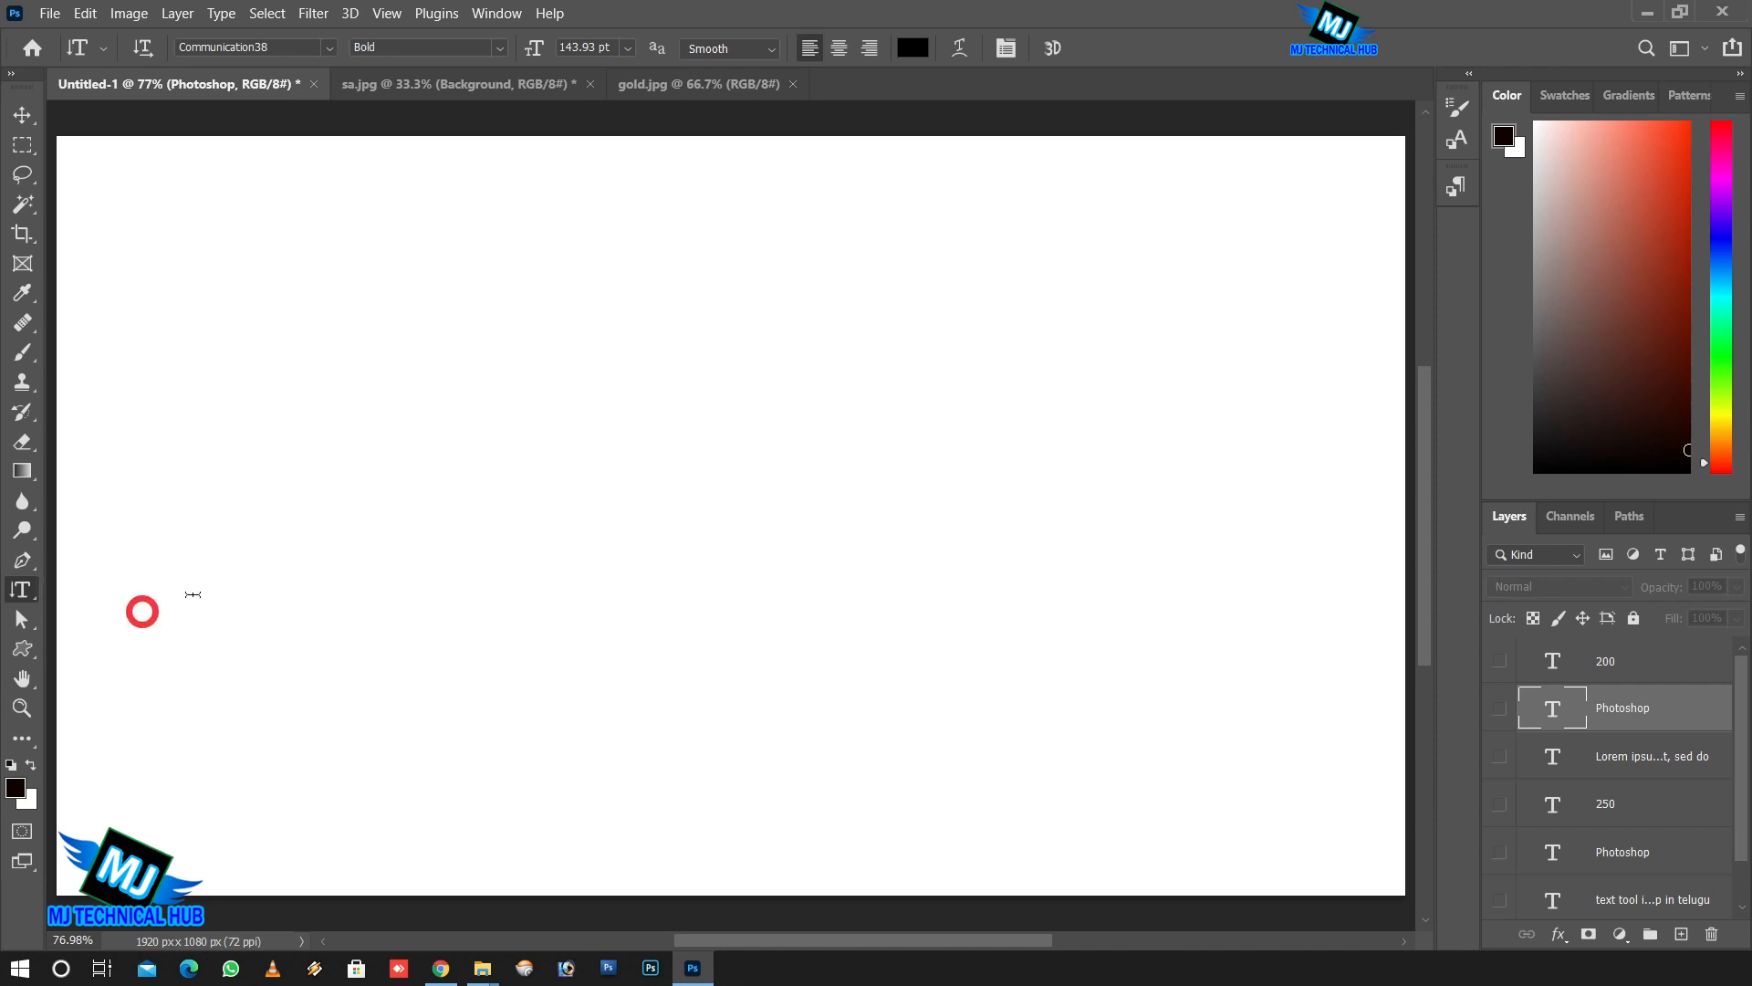
pyautogui.click(642, 205)
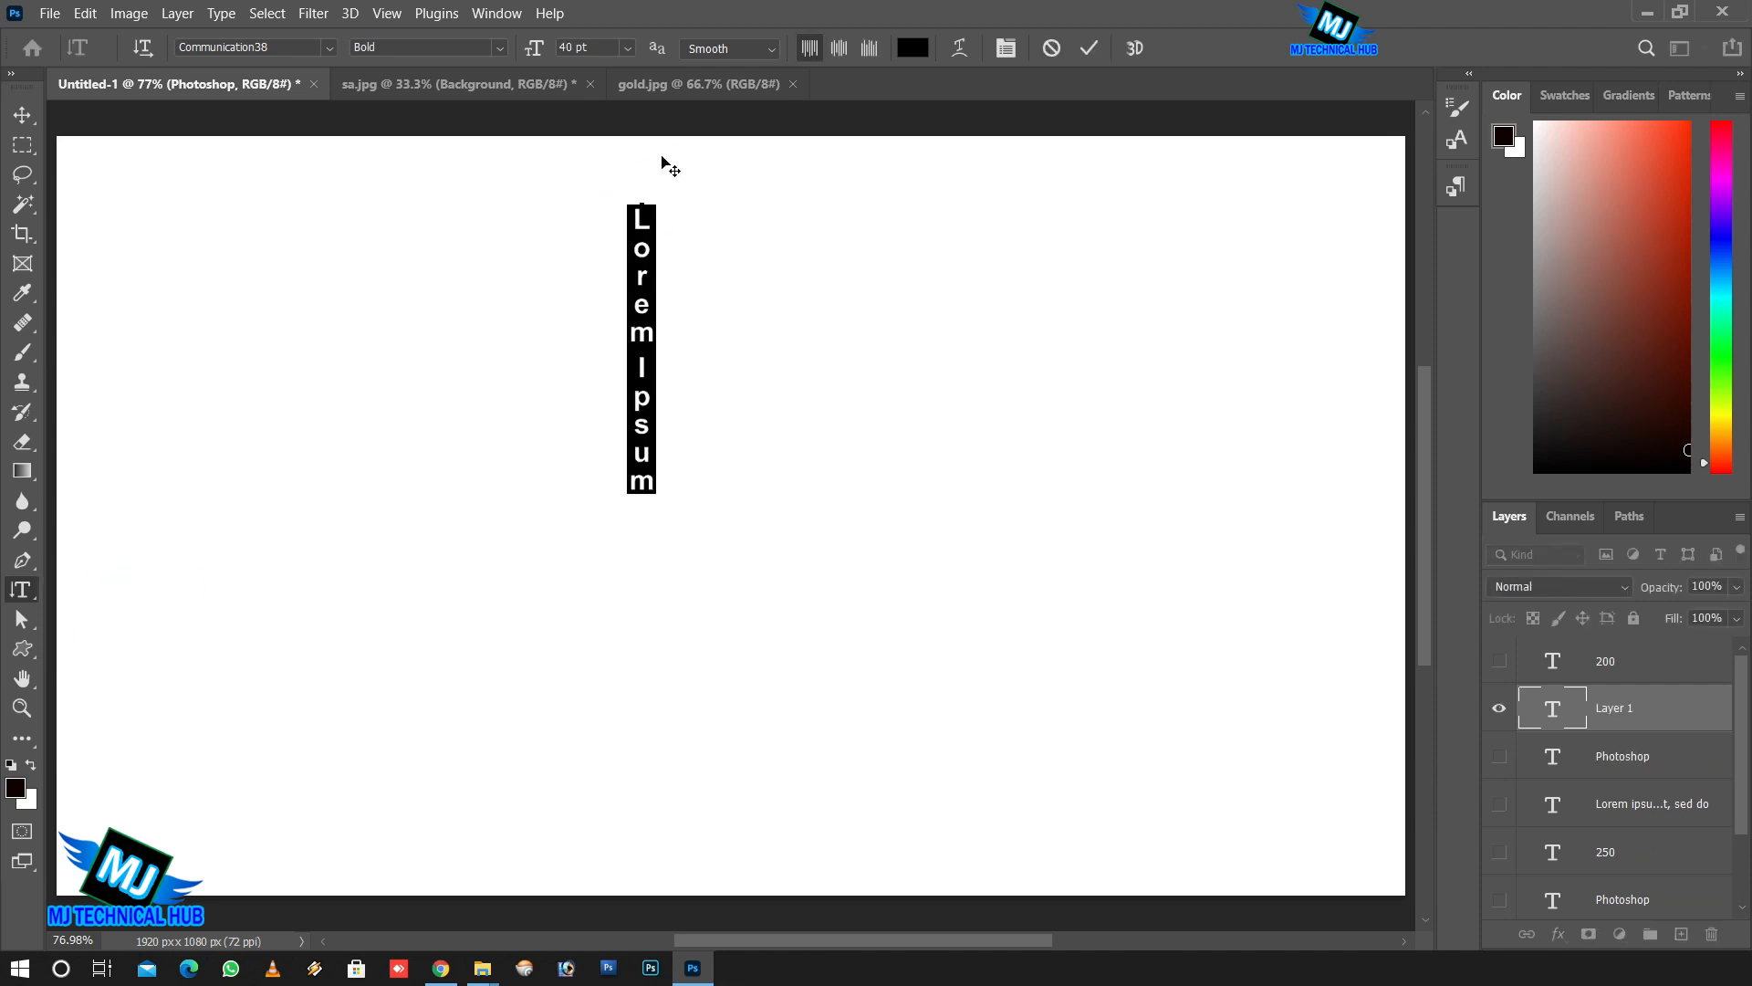
pyautogui.click(538, 52)
pyautogui.write('50')
pyautogui.press('Return')
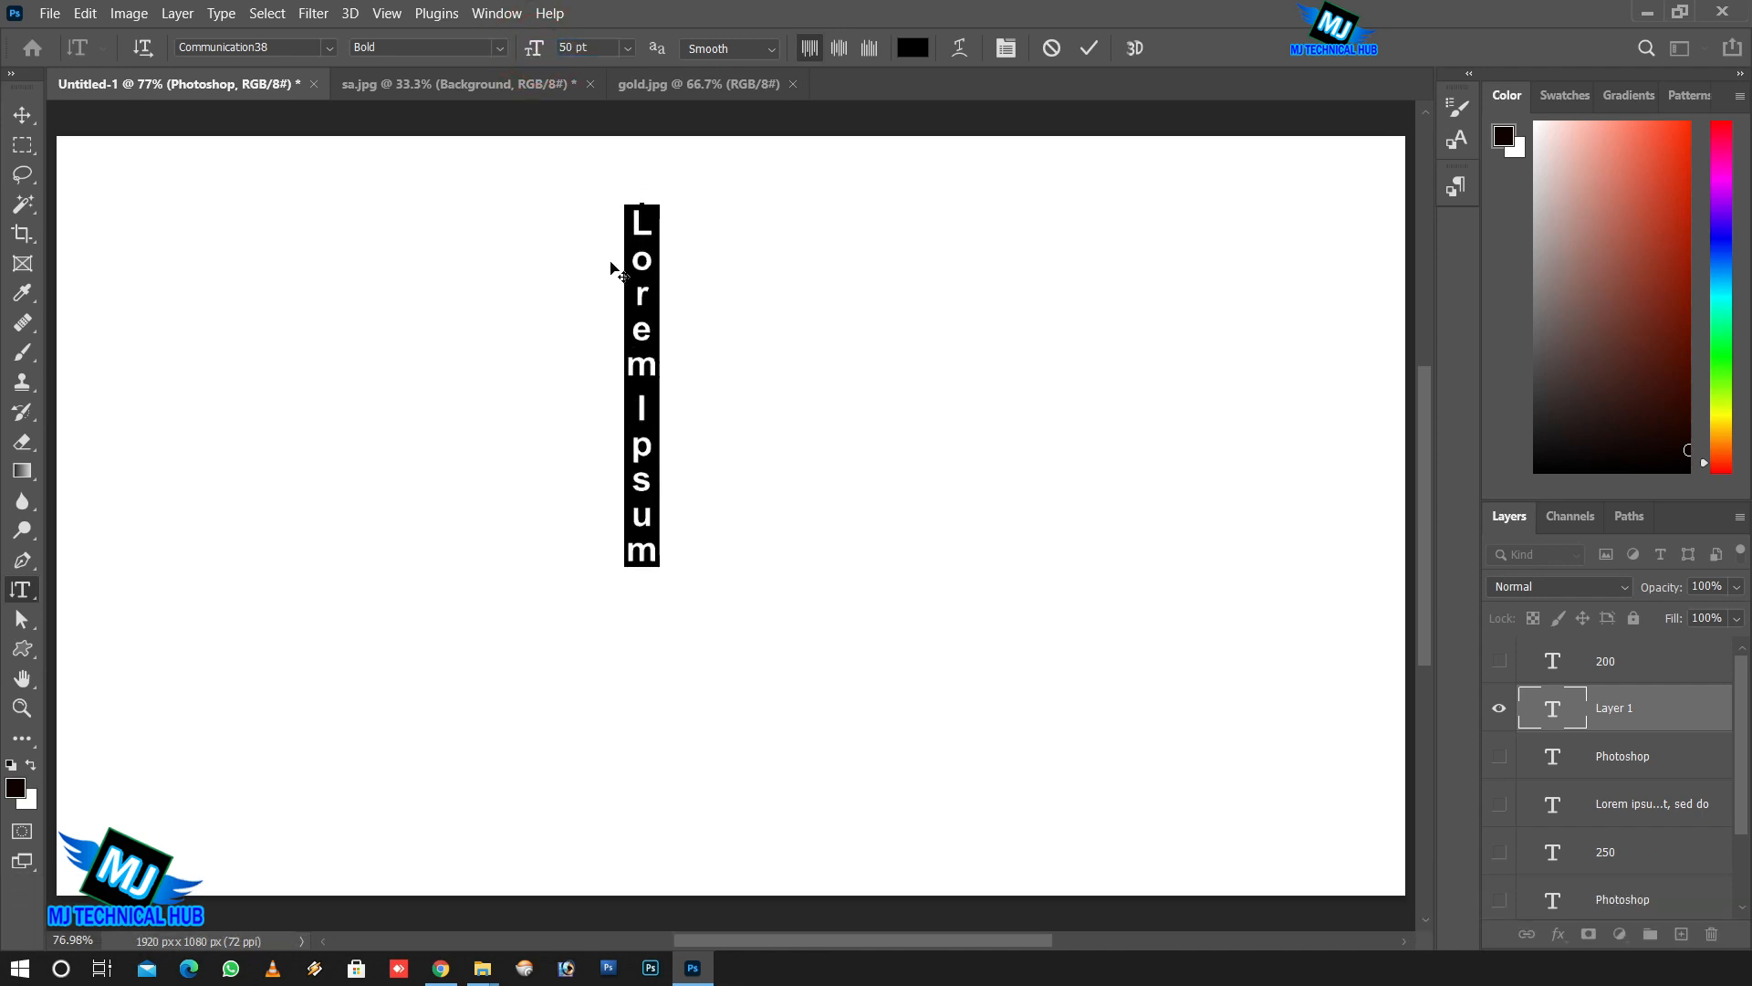
pyautogui.click(1088, 48)
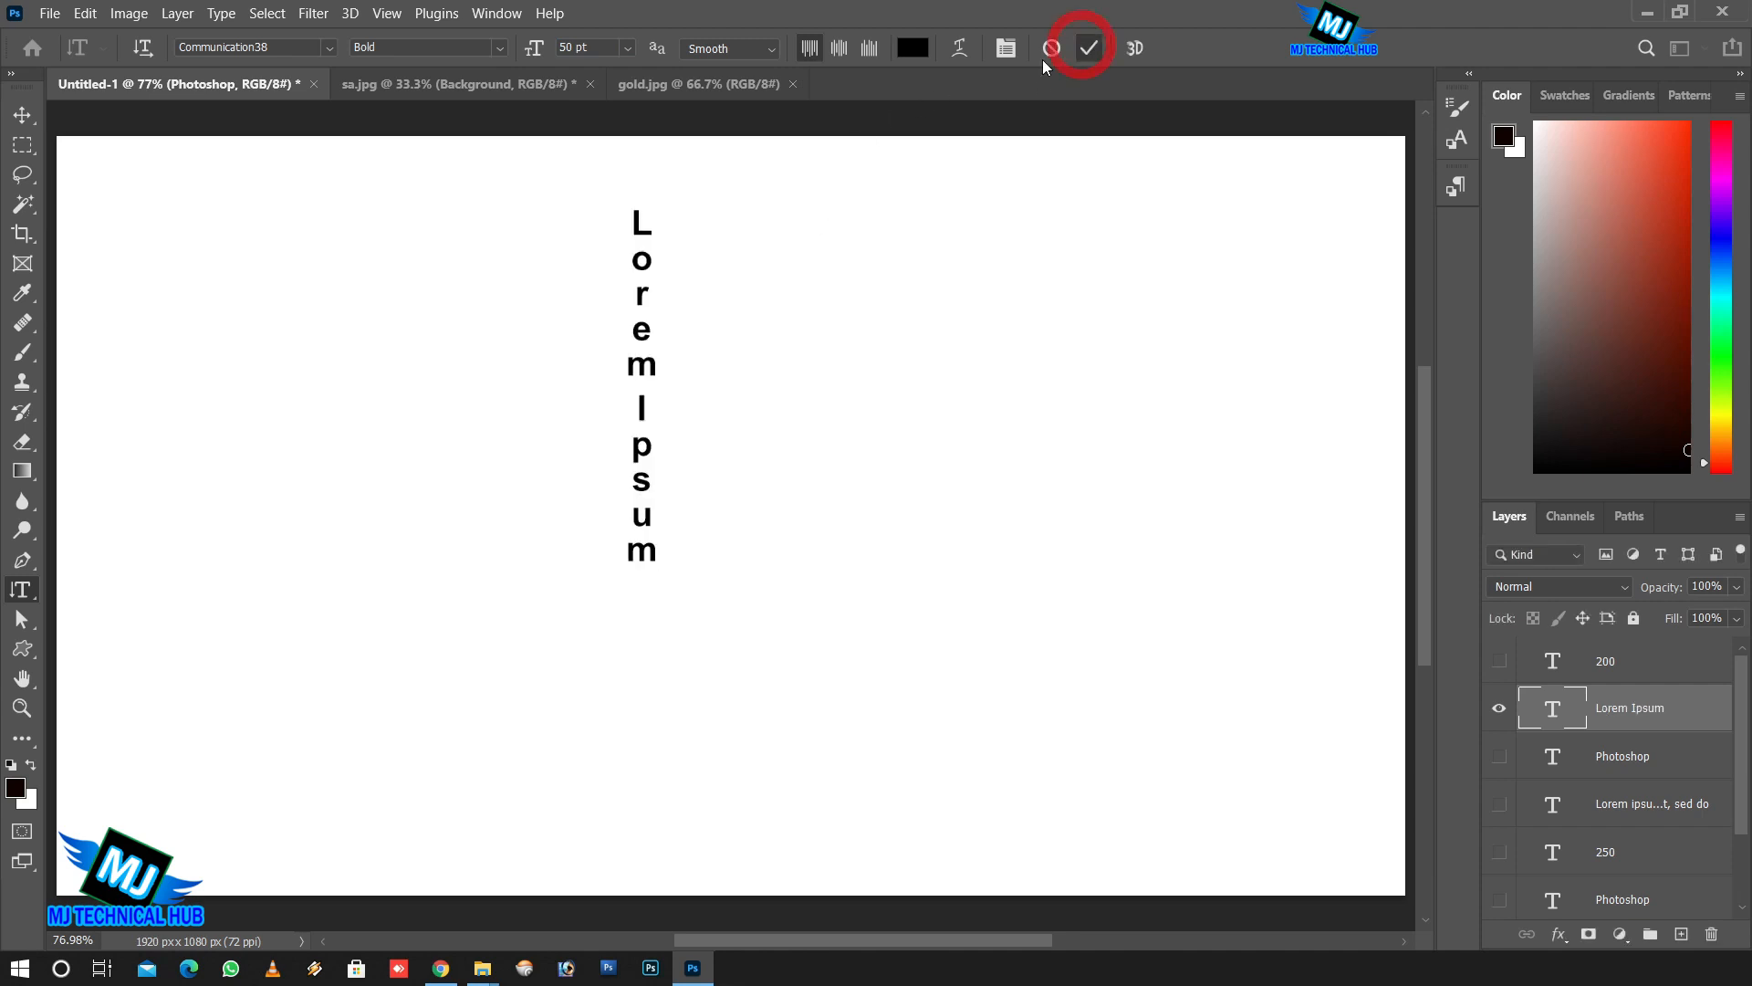
# With the Character settings open, show the Photoshop text, rotate it 90°, and move it to the right of the vertical Lorem Ipsum.
pyautogui.click(1006, 47)
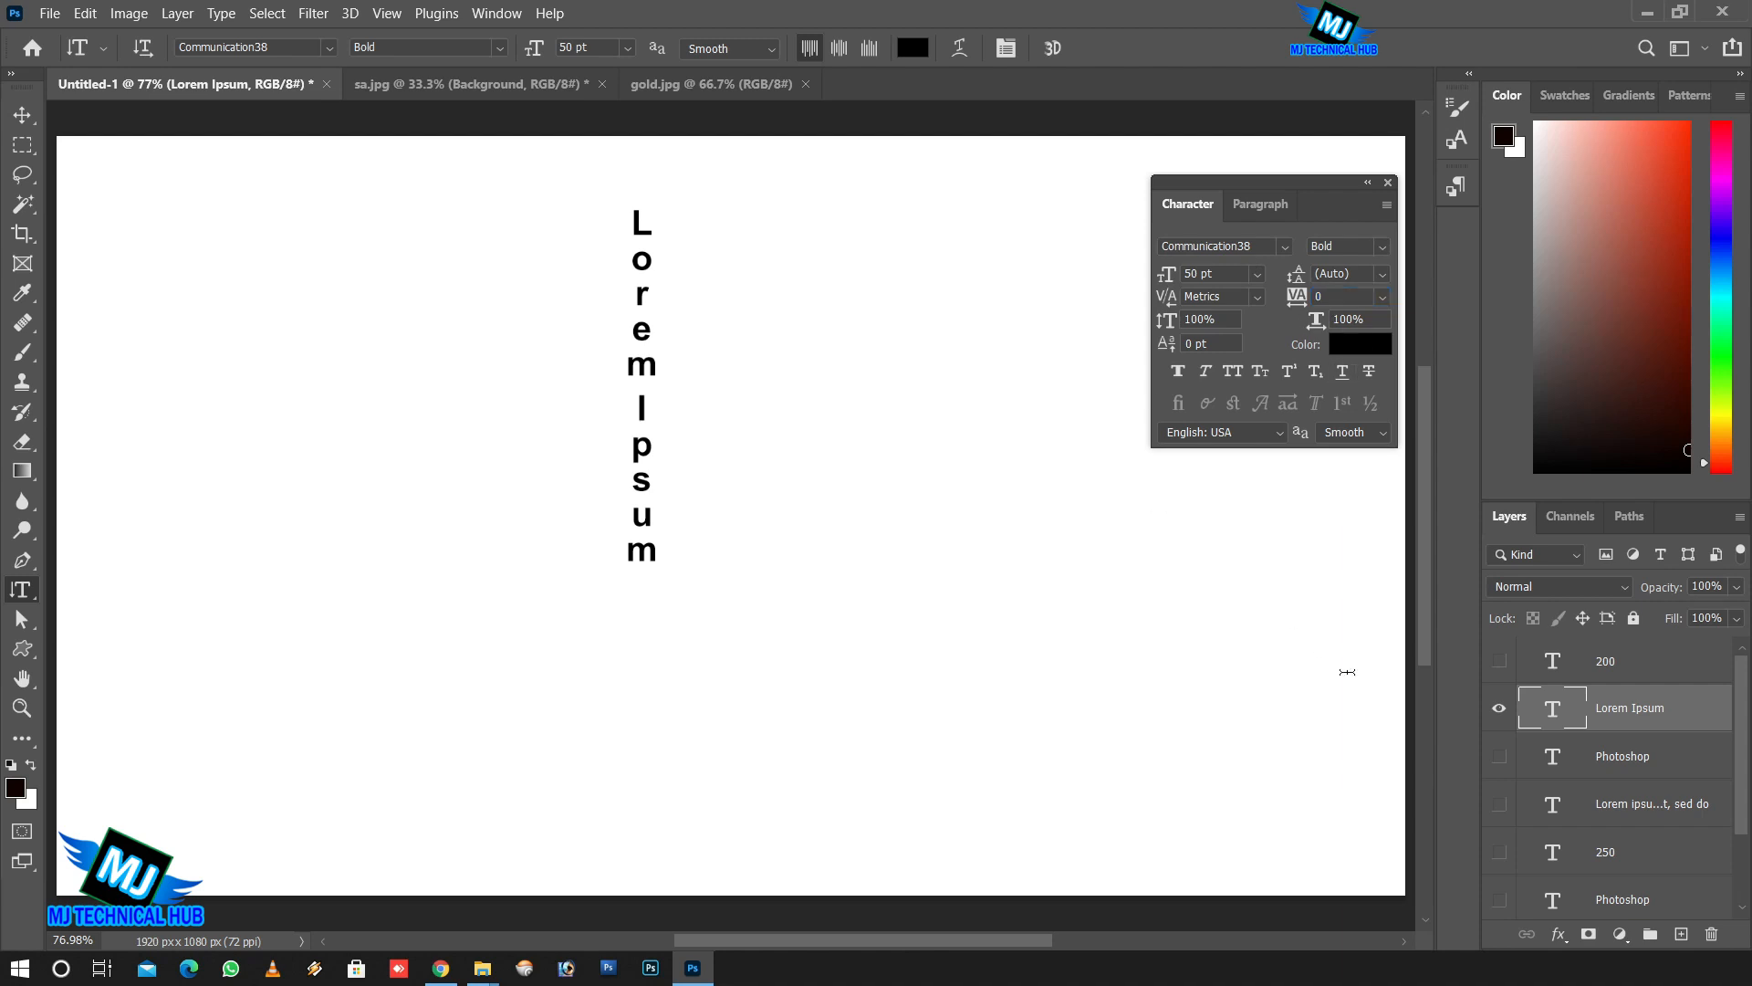
pyautogui.click(1499, 760)
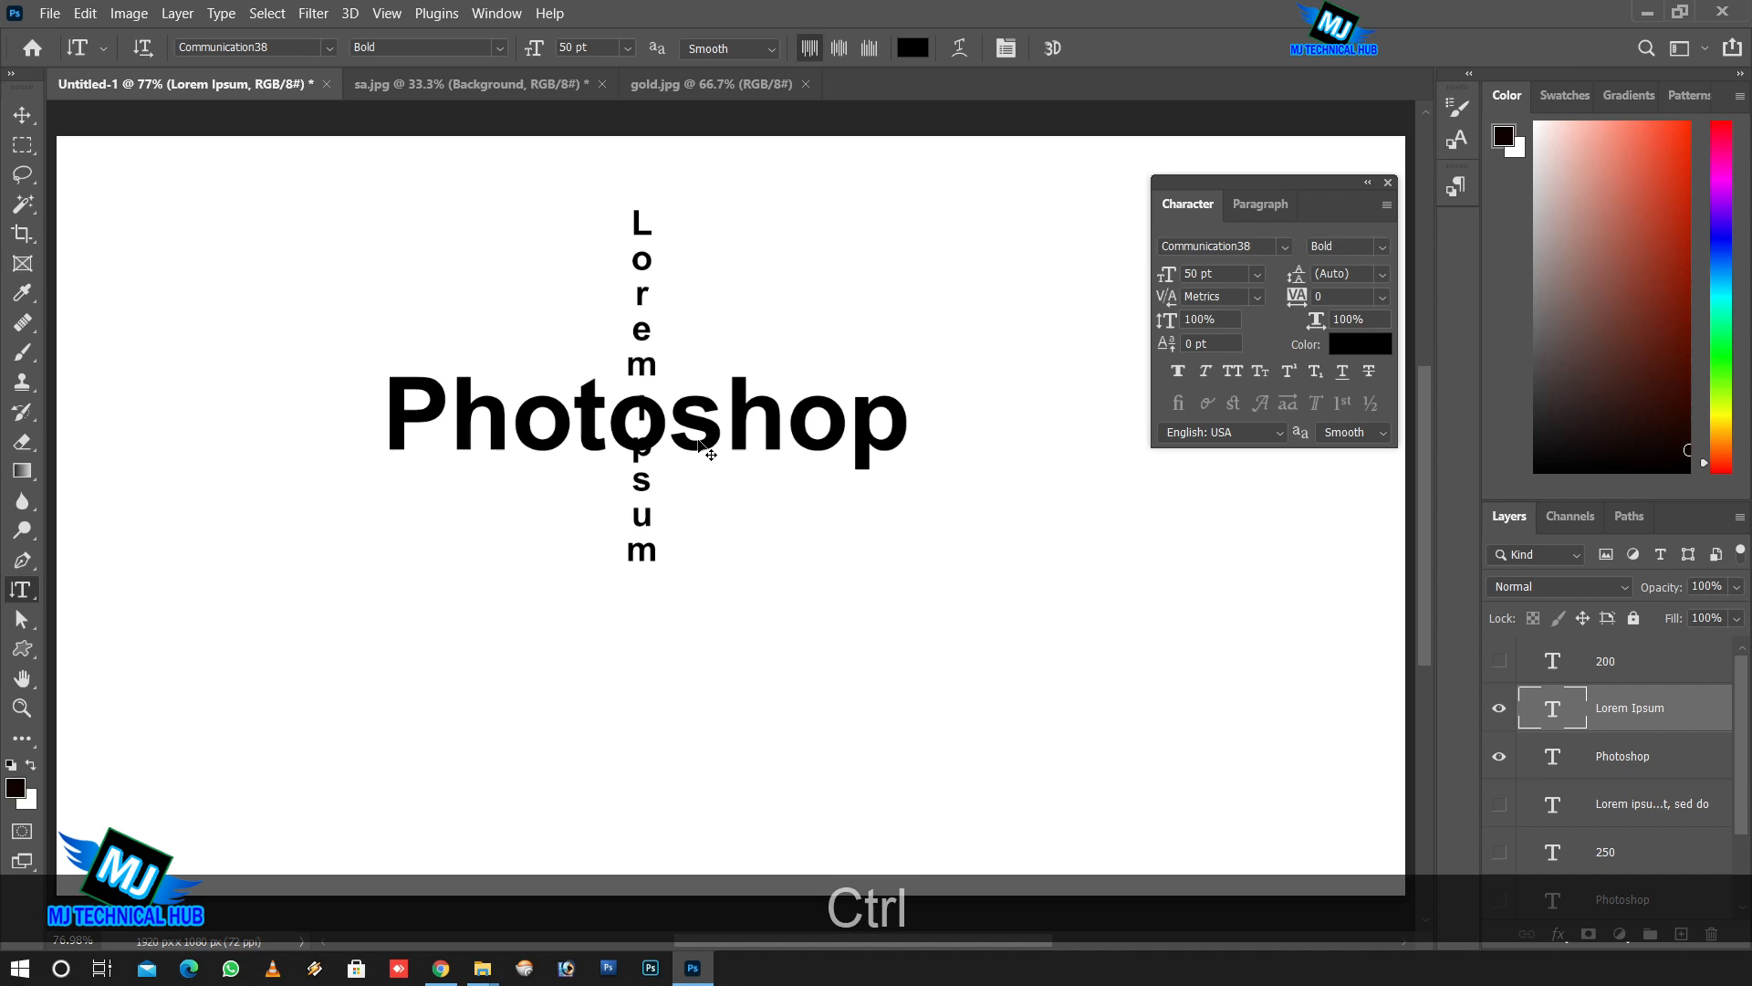
pyautogui.hotkey('ctrl', 't')
pyautogui.press('Escape')
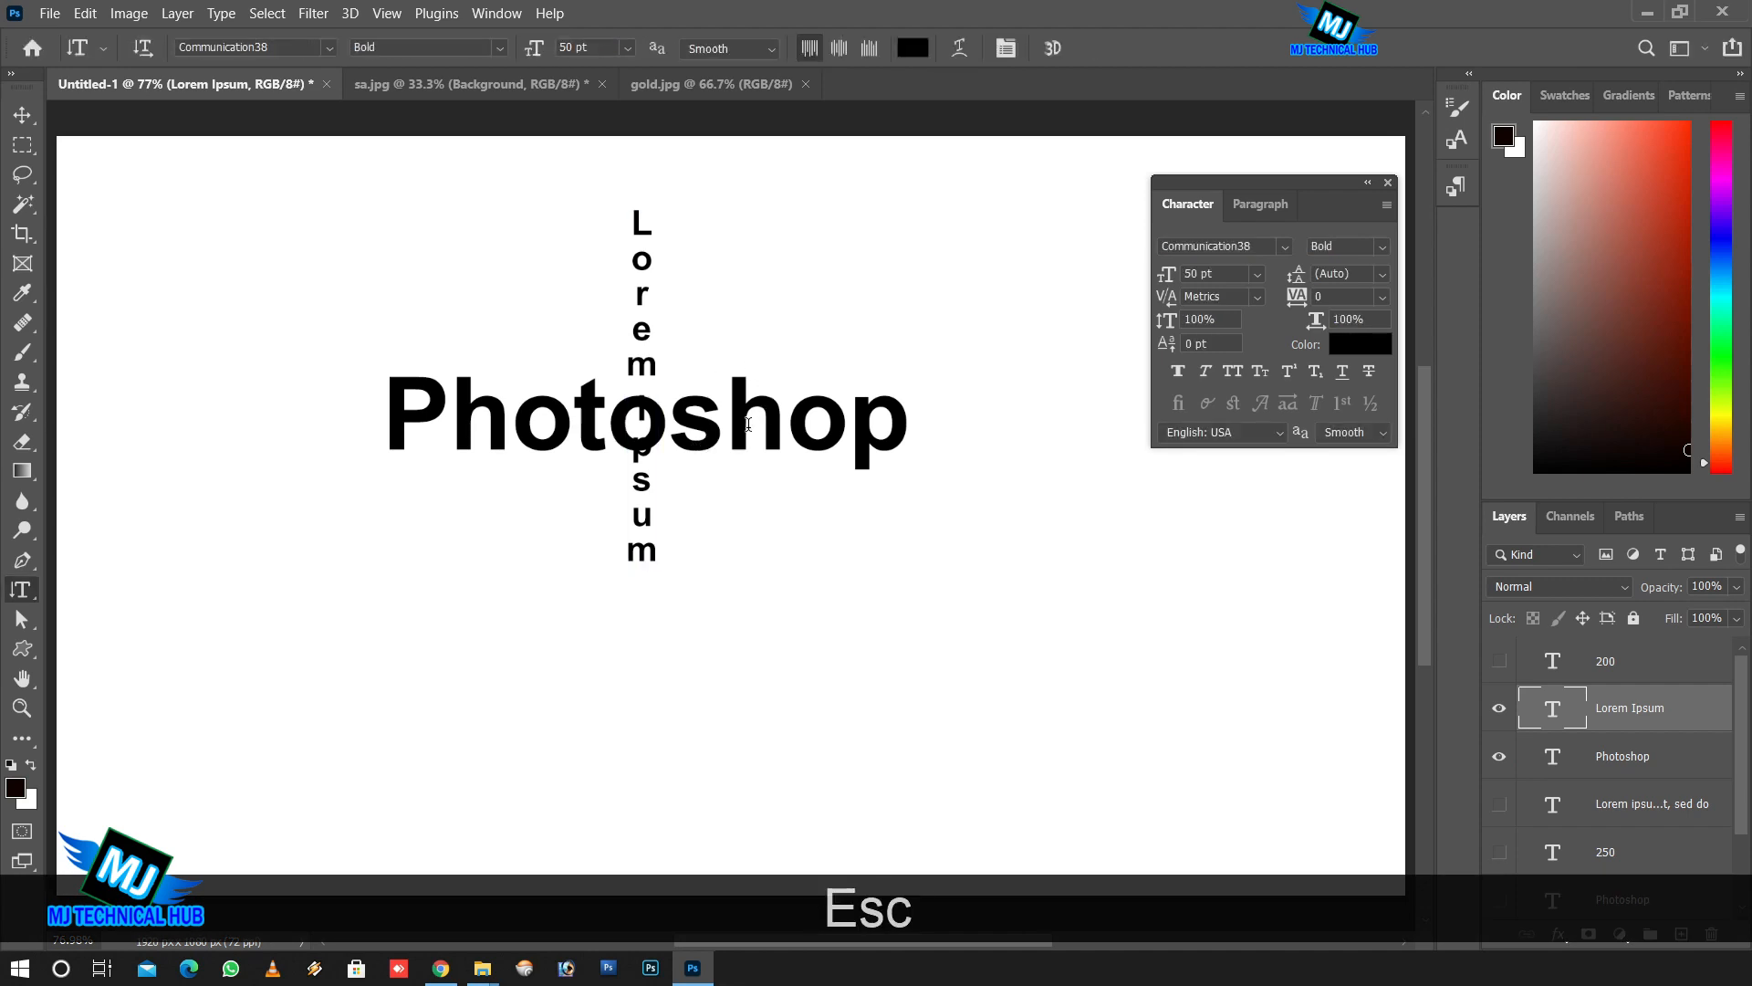
pyautogui.keyDown('ctrl'); pyautogui.rightClick(758, 451); pyautogui.keyUp('ctrl')
pyautogui.click(794, 441)
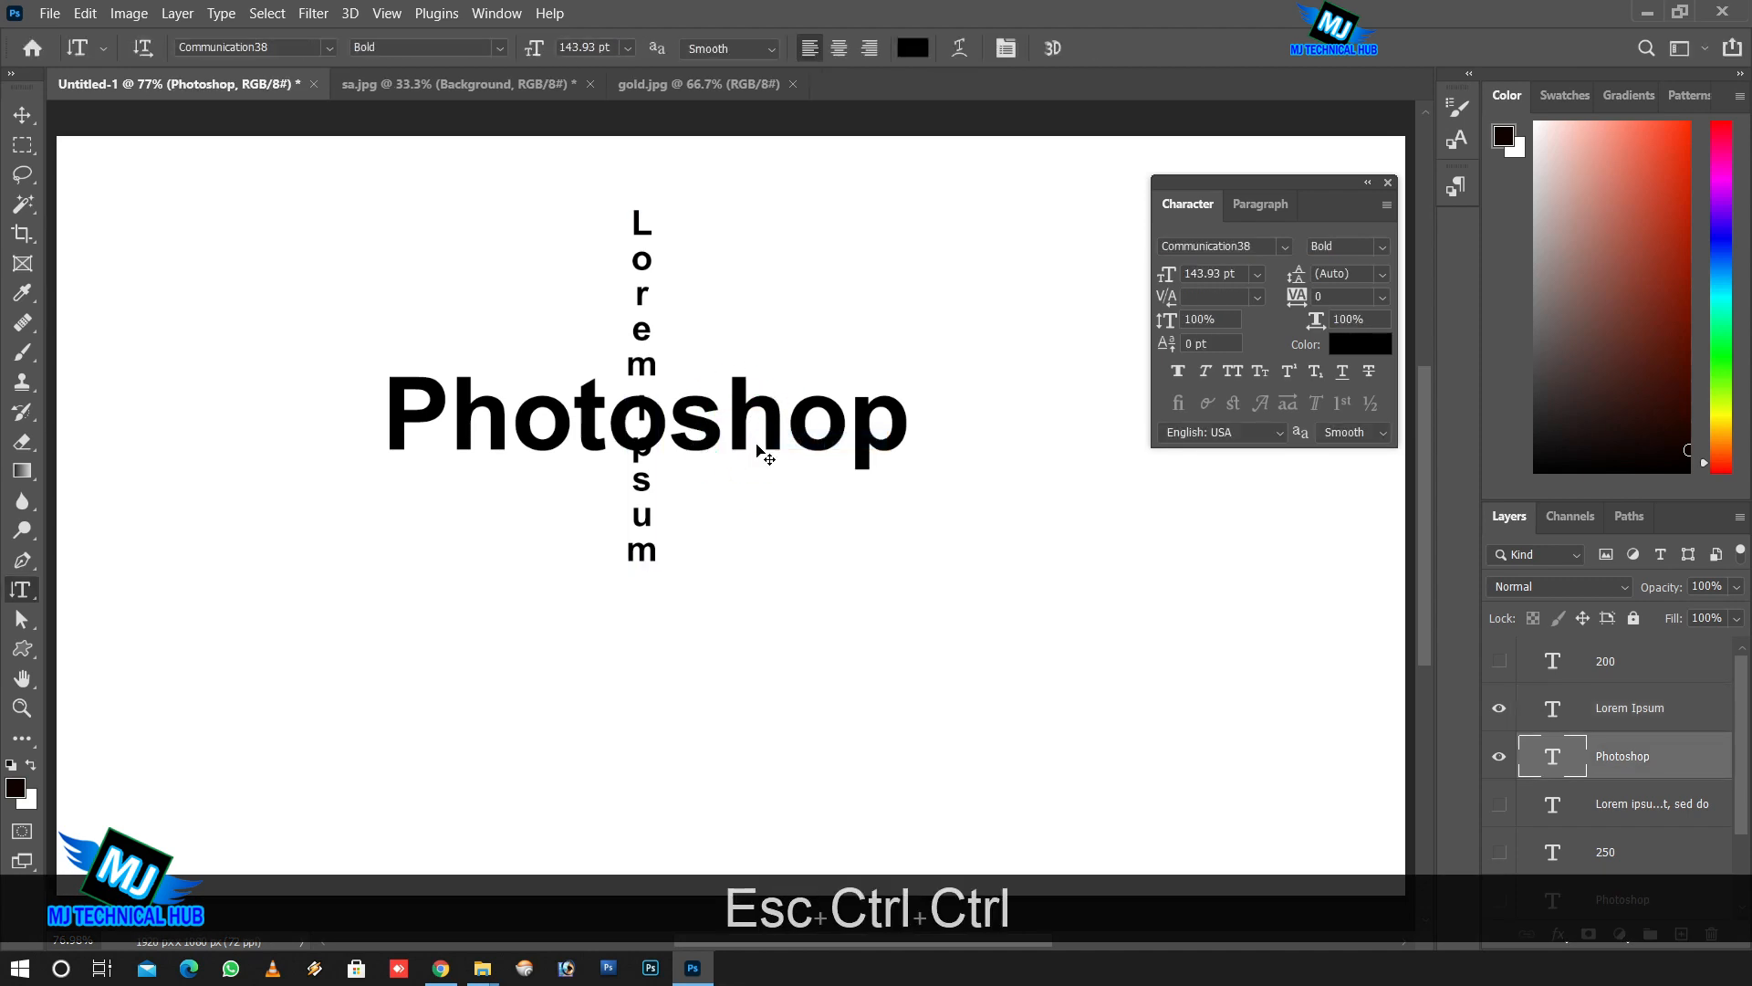
pyautogui.hotkey('ctrl', 't')
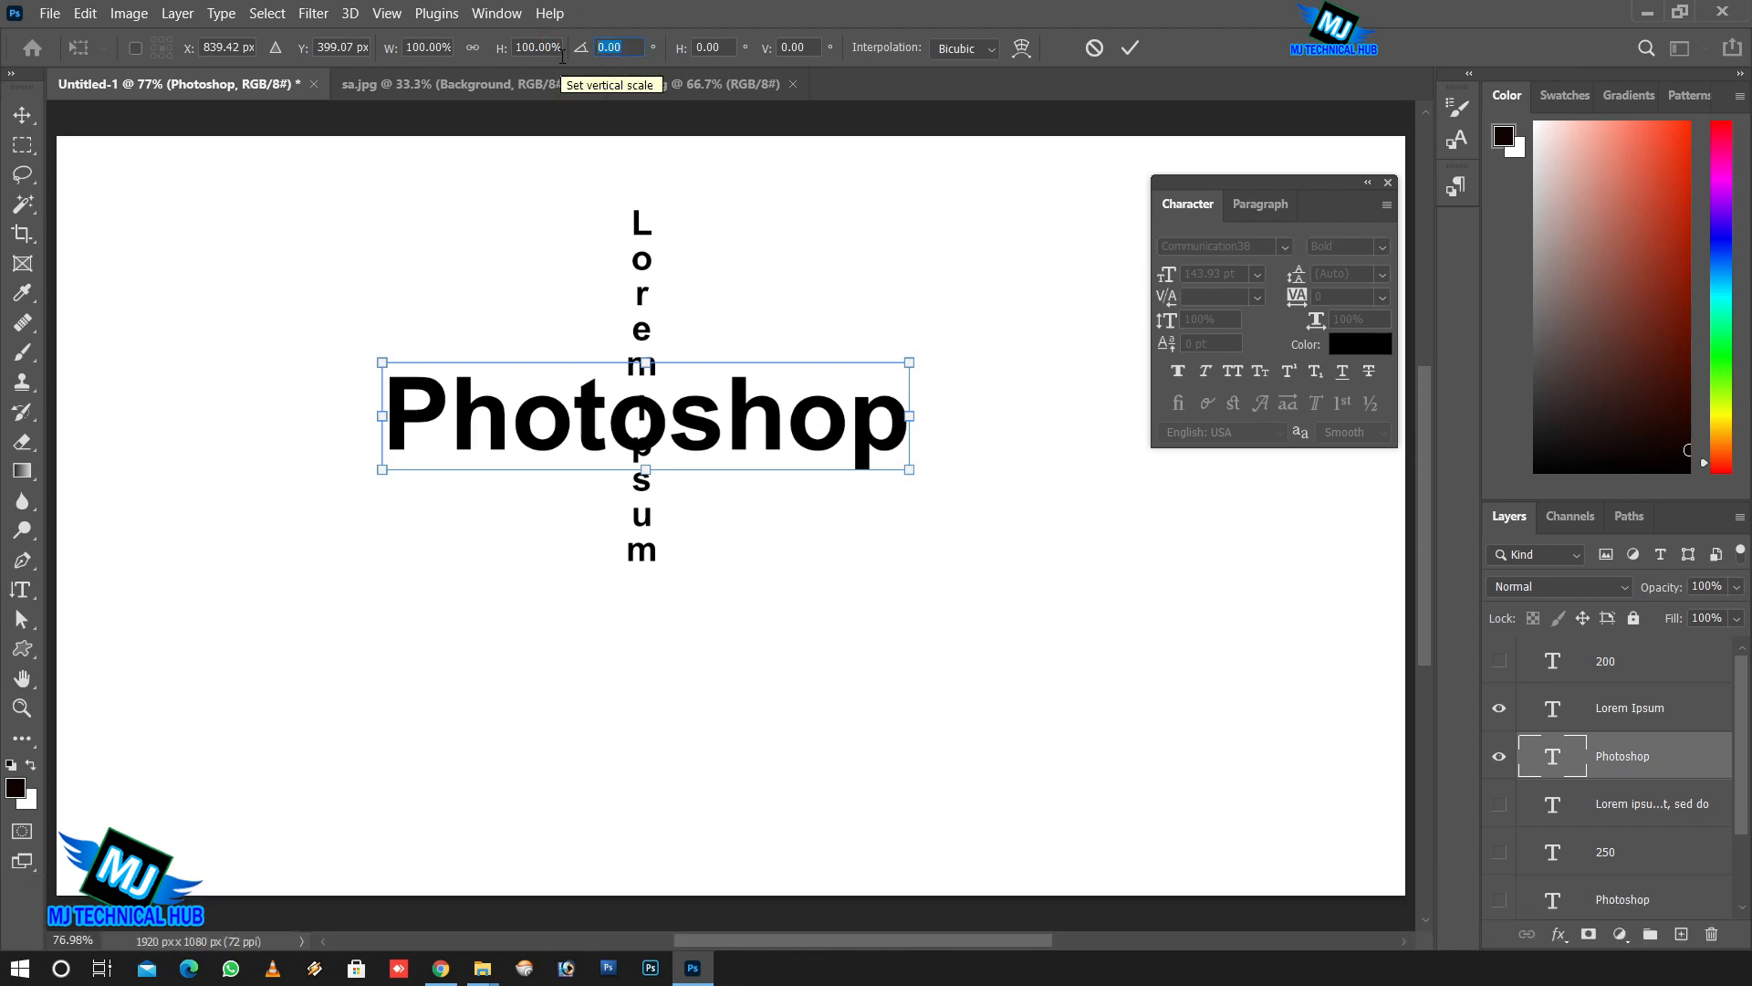
pyautogui.write('90')
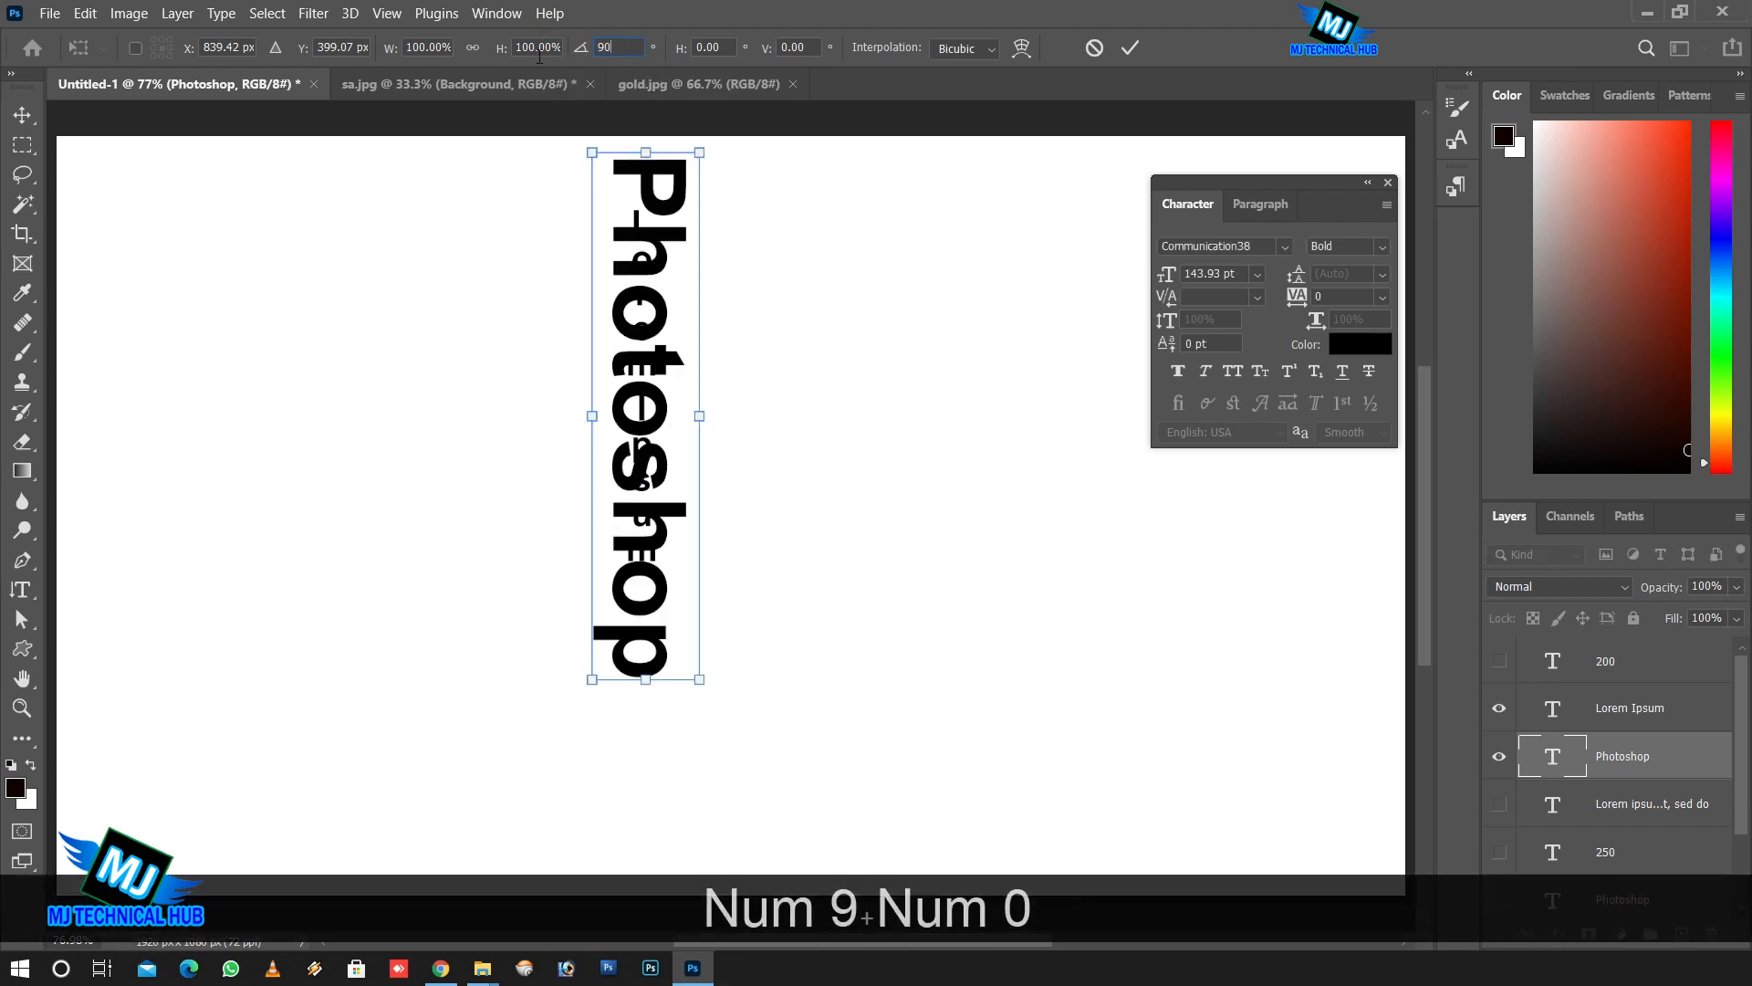
pyautogui.click(25, 113)
pyautogui.moveTo(655, 201); pyautogui.dragTo(916, 249)
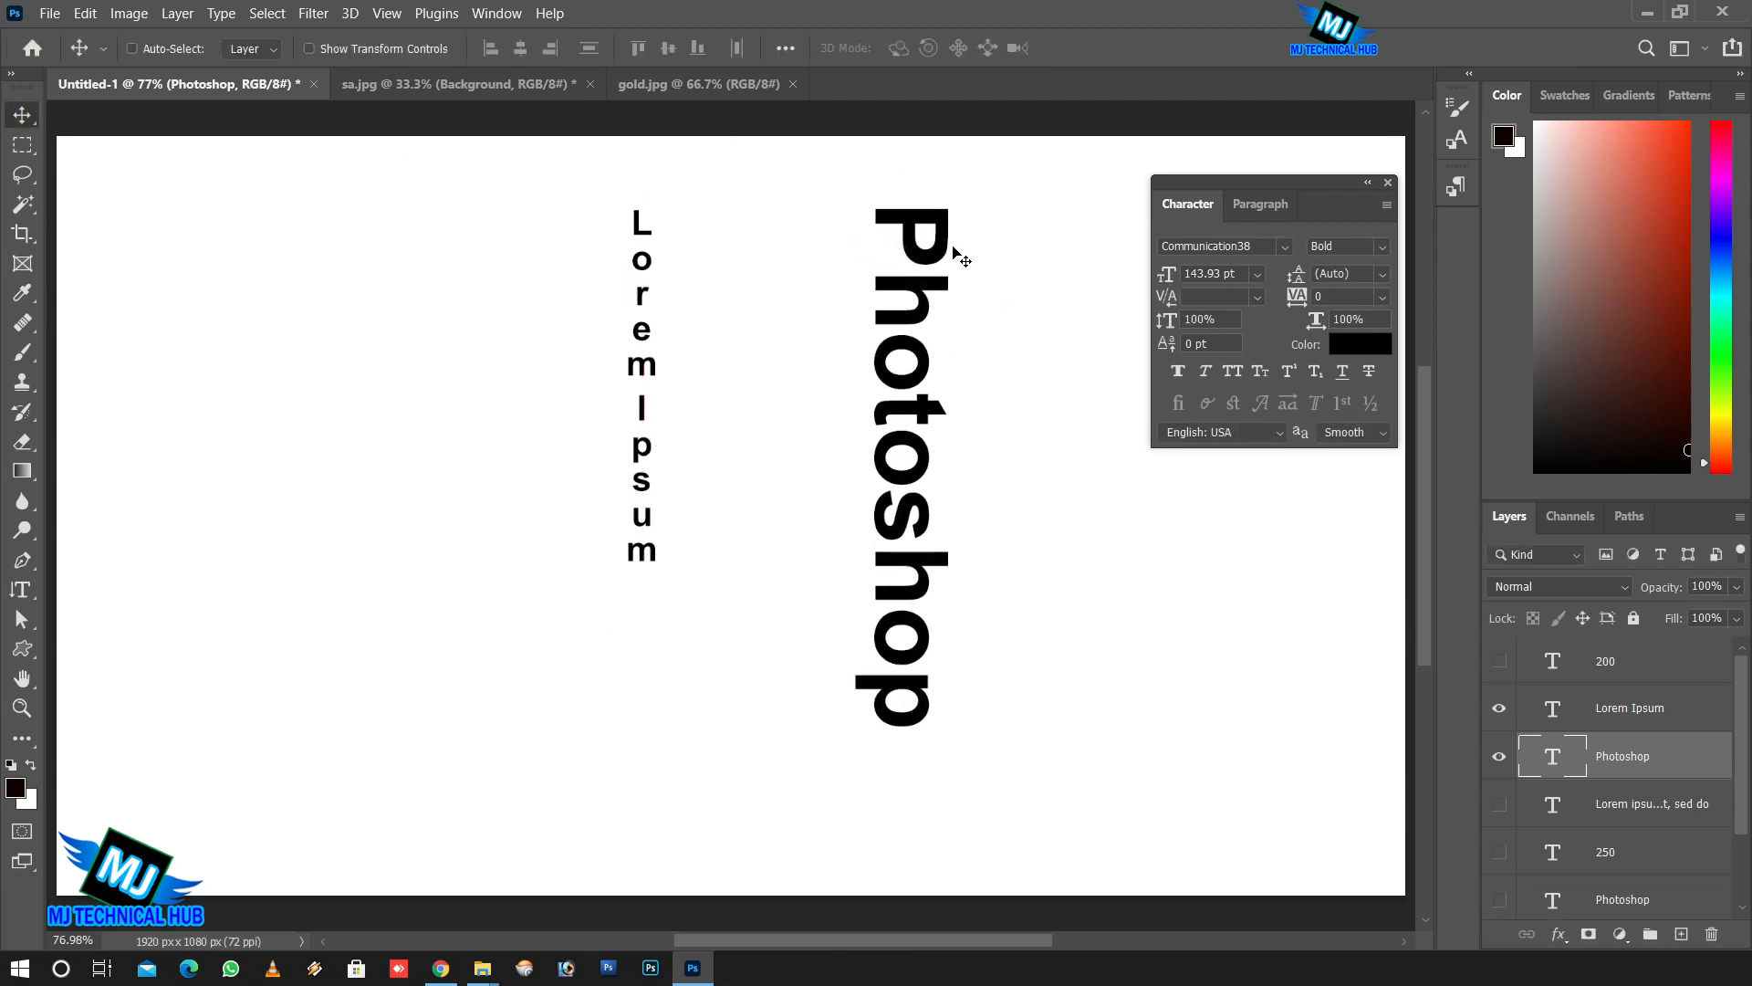
# Activate the Vertical Type tool and hide both the Lorem Ipsum and Photoshop layers.
pyautogui.press('t')
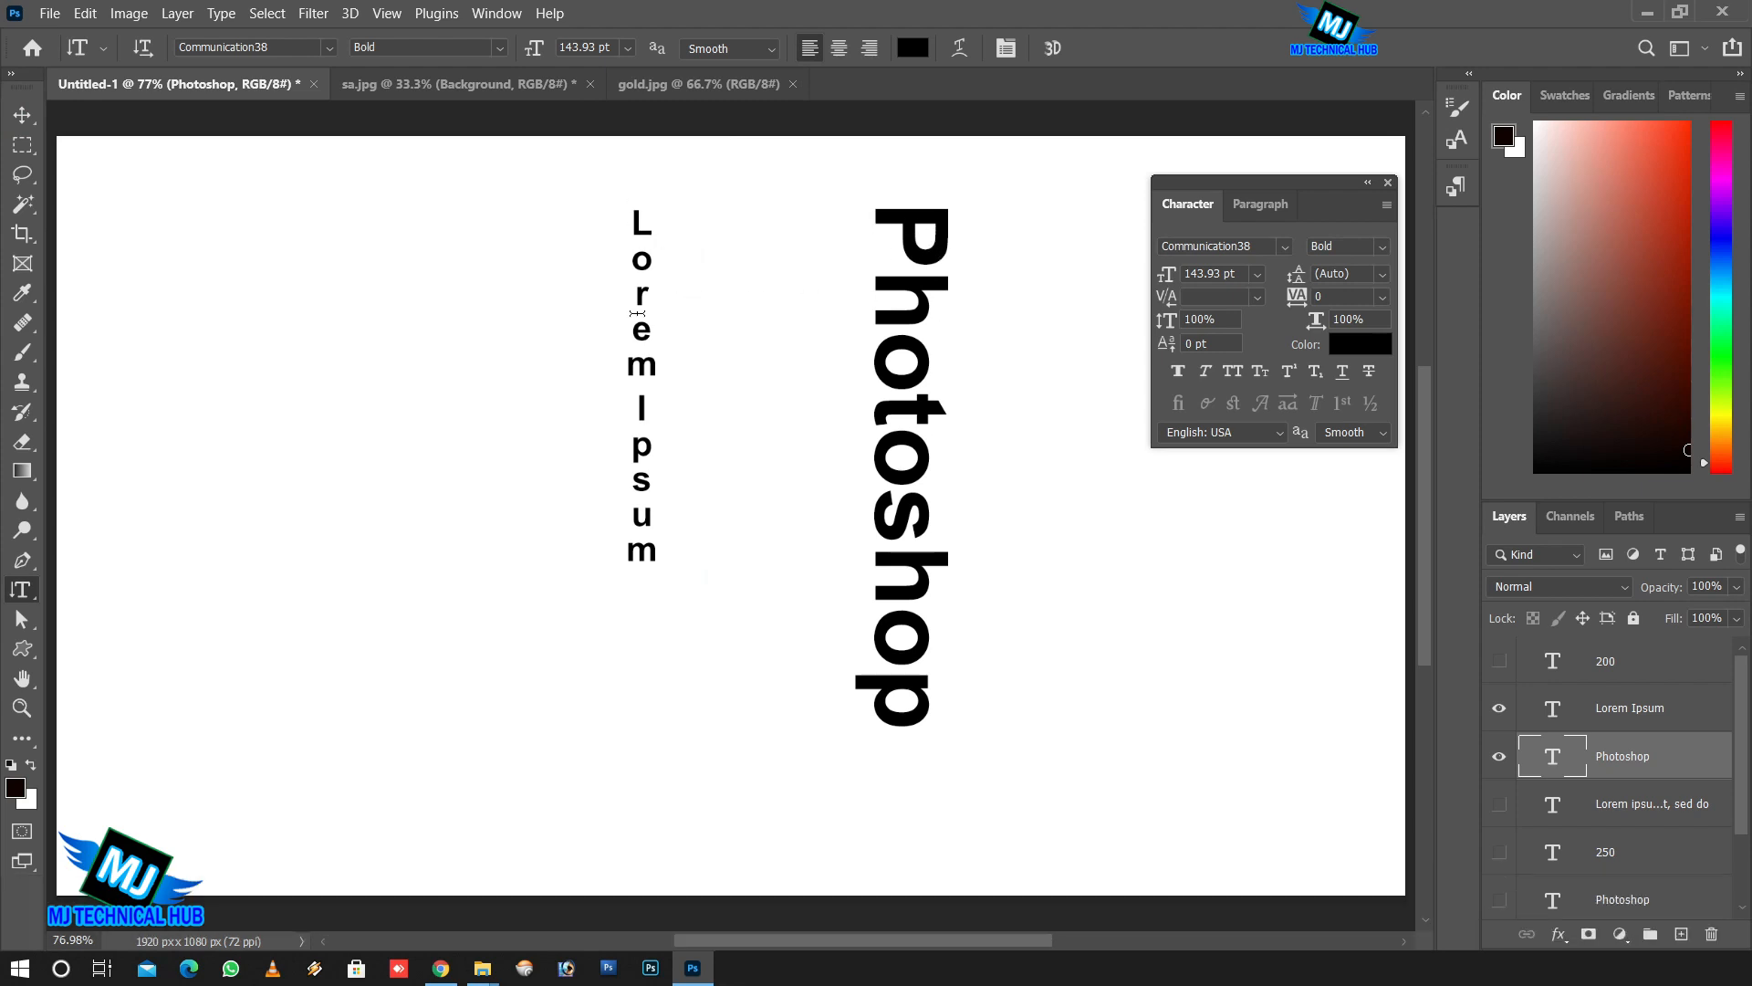
pyautogui.rightClick(33, 591)
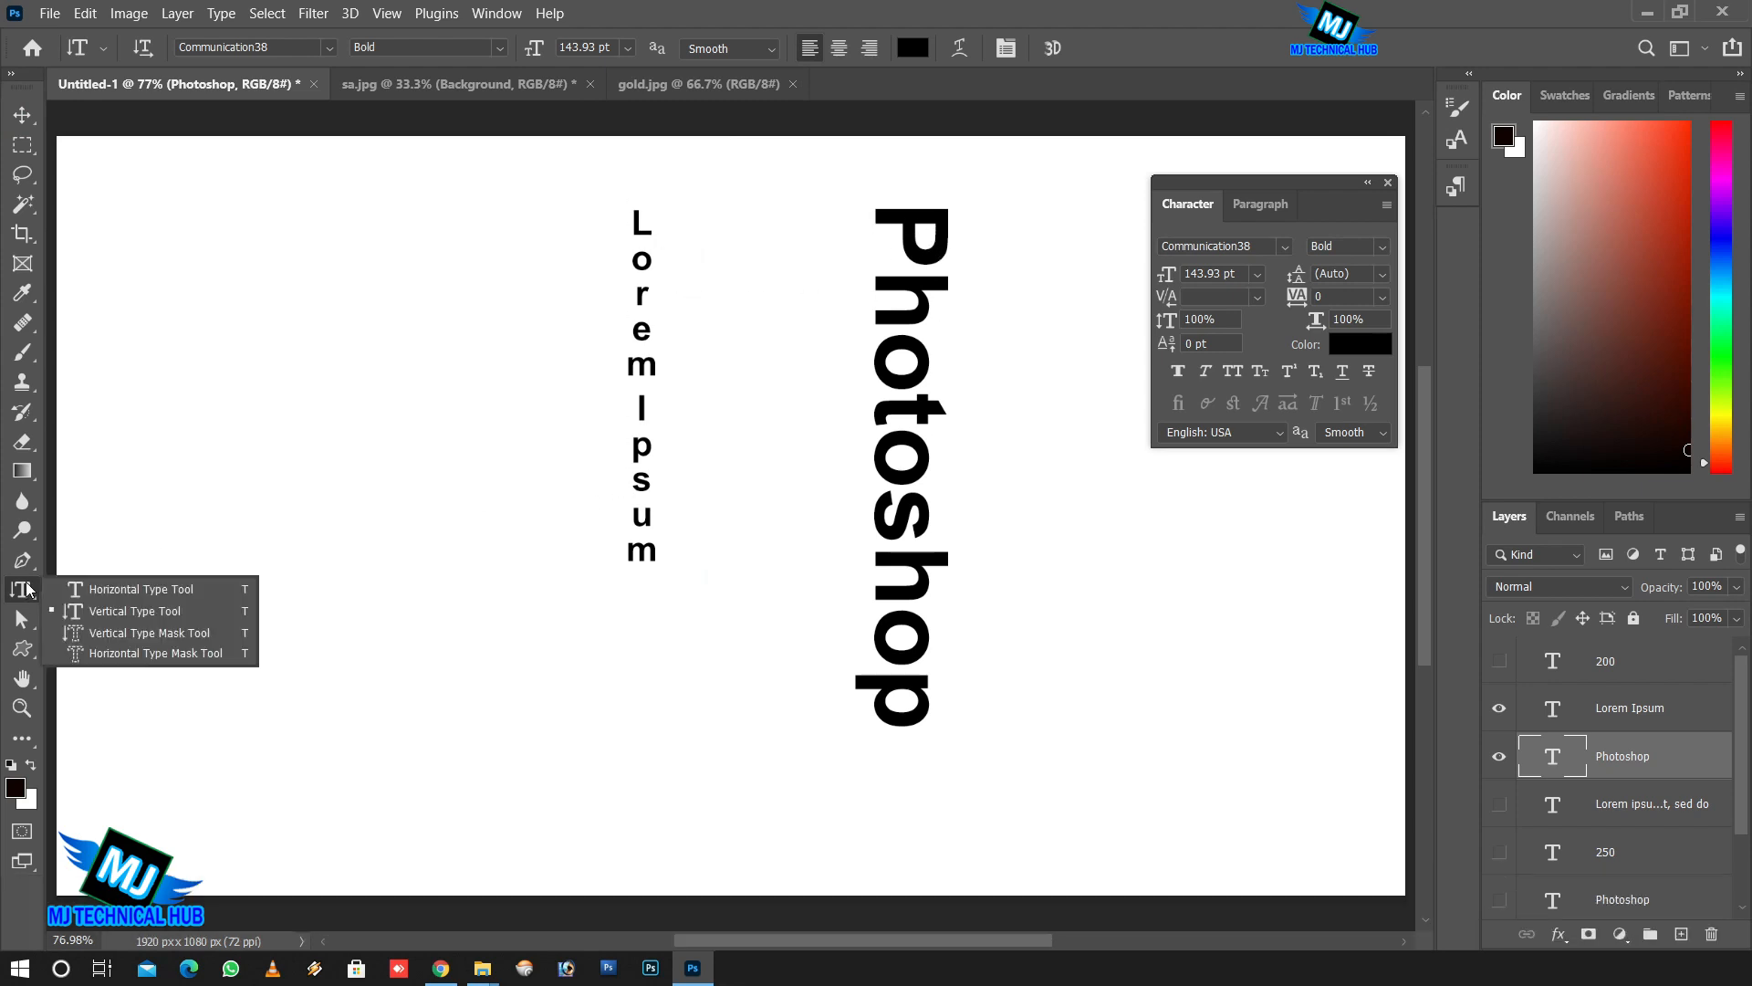
pyautogui.click(88, 611)
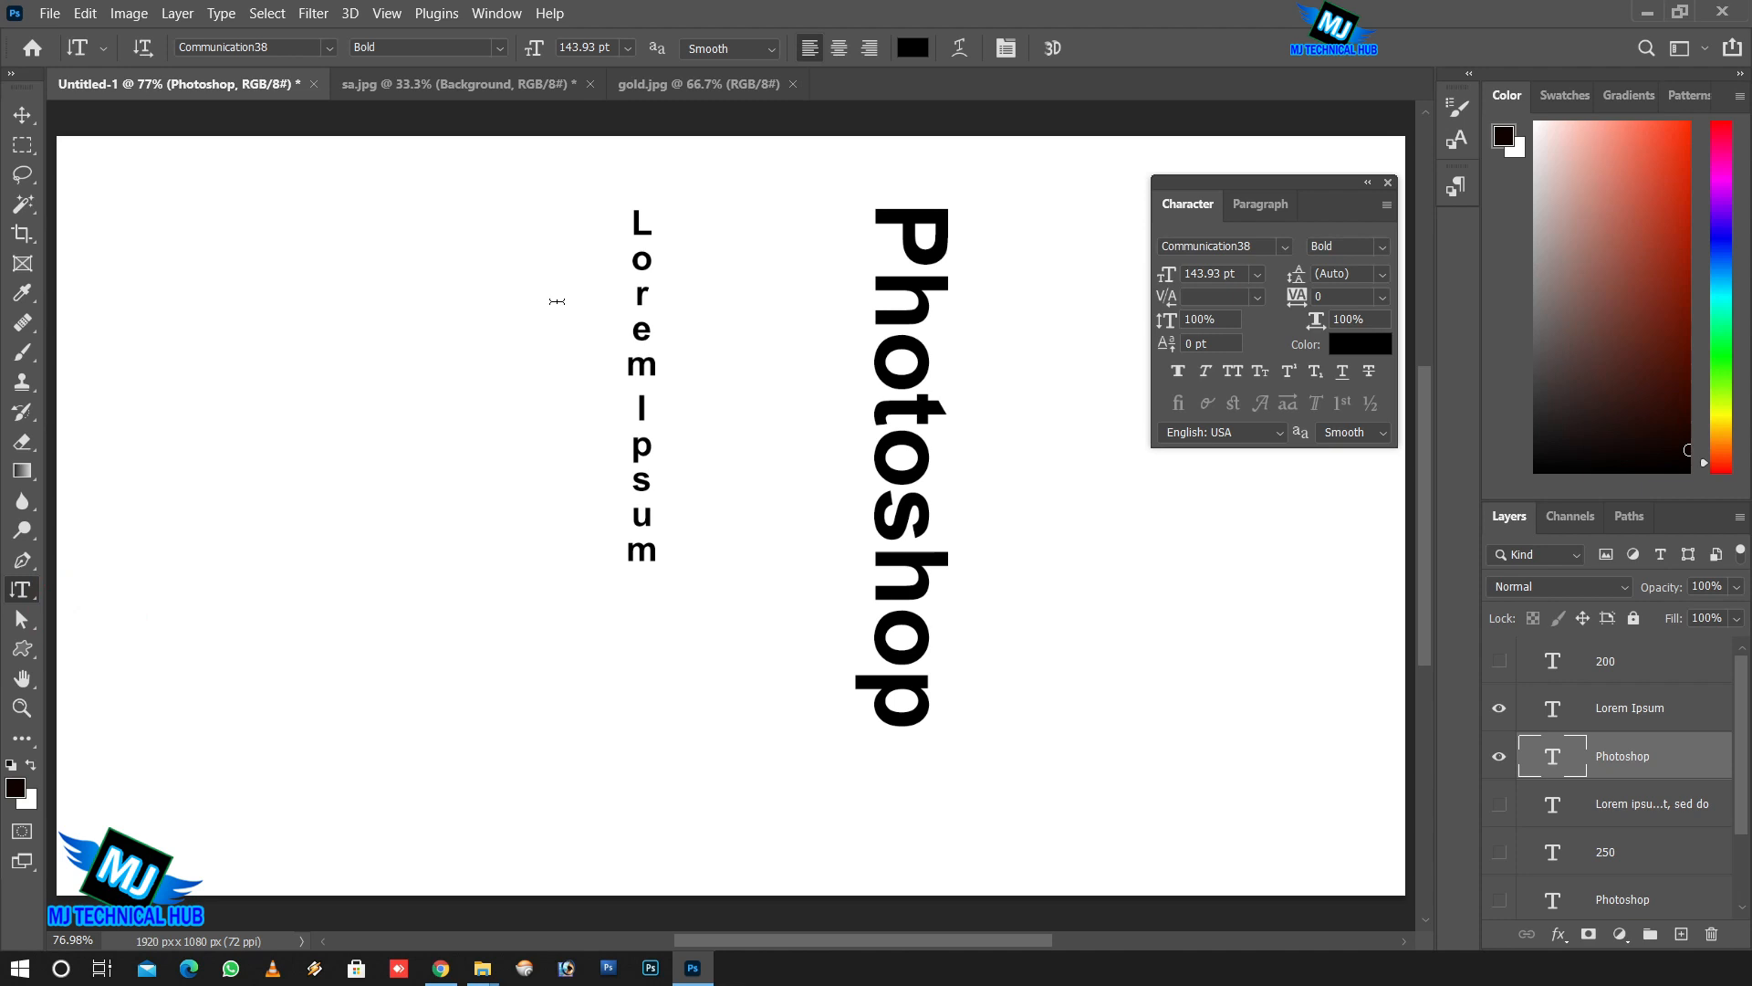
pyautogui.click(1500, 709)
pyautogui.click(1500, 755)
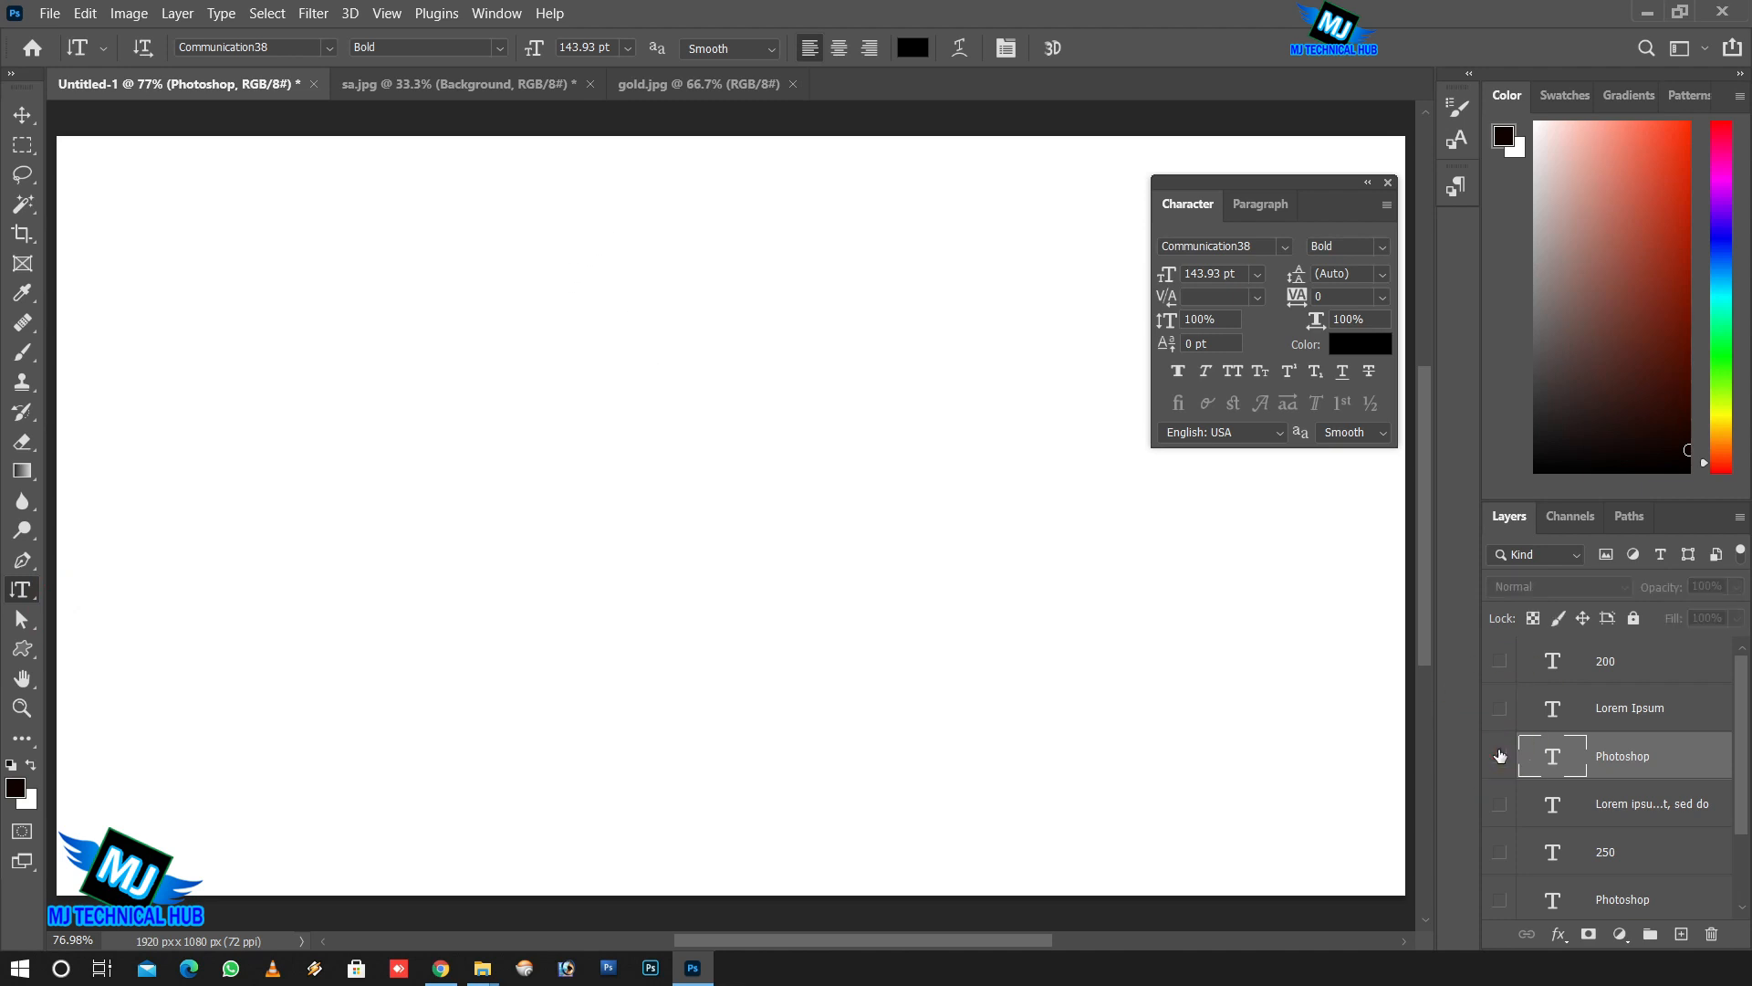
# In gold.jpg, start centre-aligned text with the Horizontal Type Mask tool near the middle of the image at 150 pt.
pyautogui.click(22, 589)
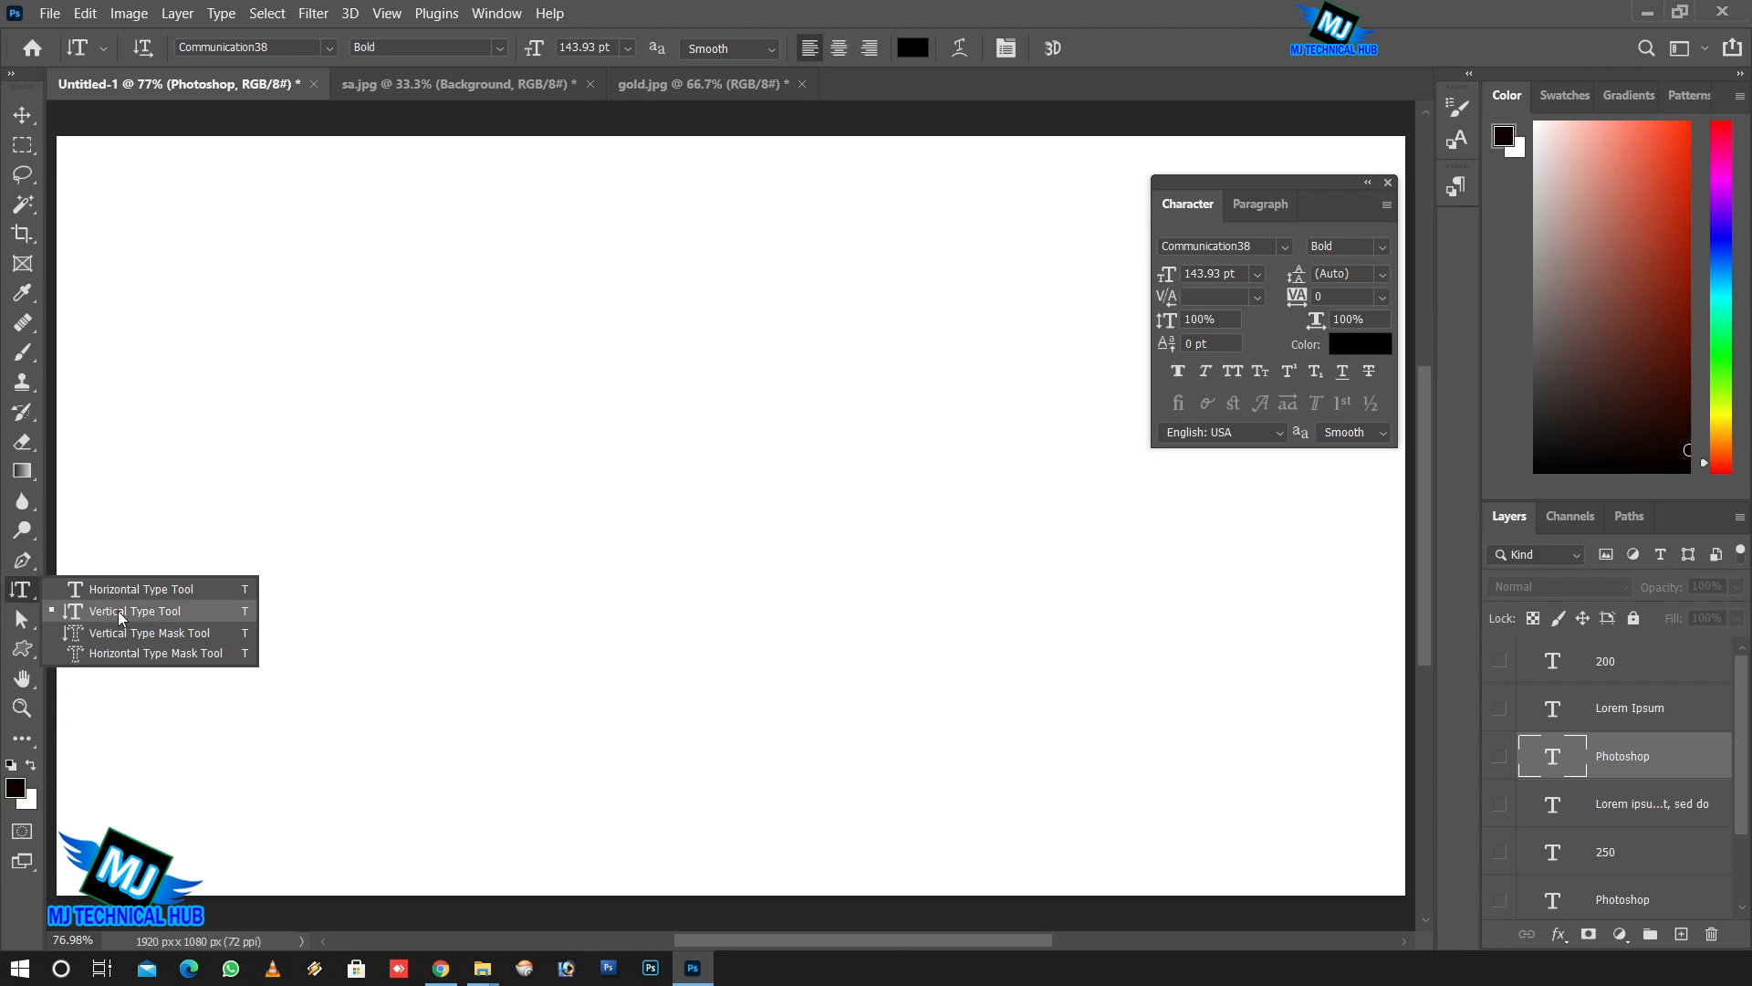
pyautogui.click(176, 654)
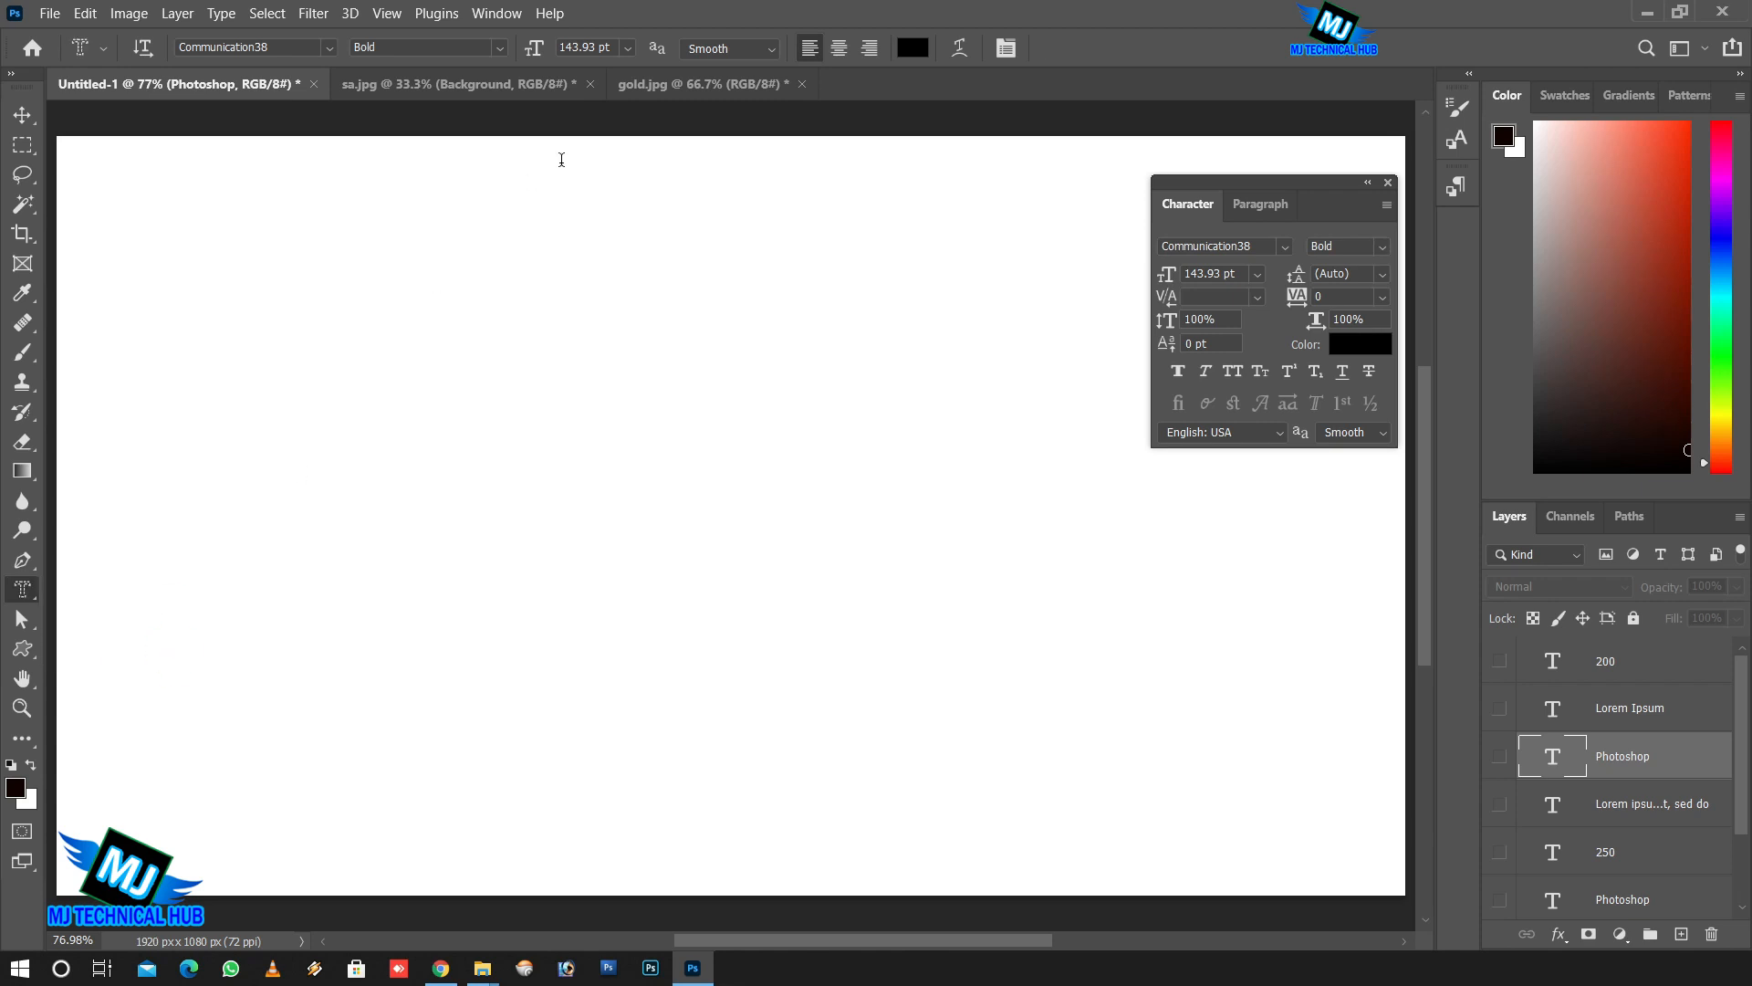
pyautogui.click(683, 88)
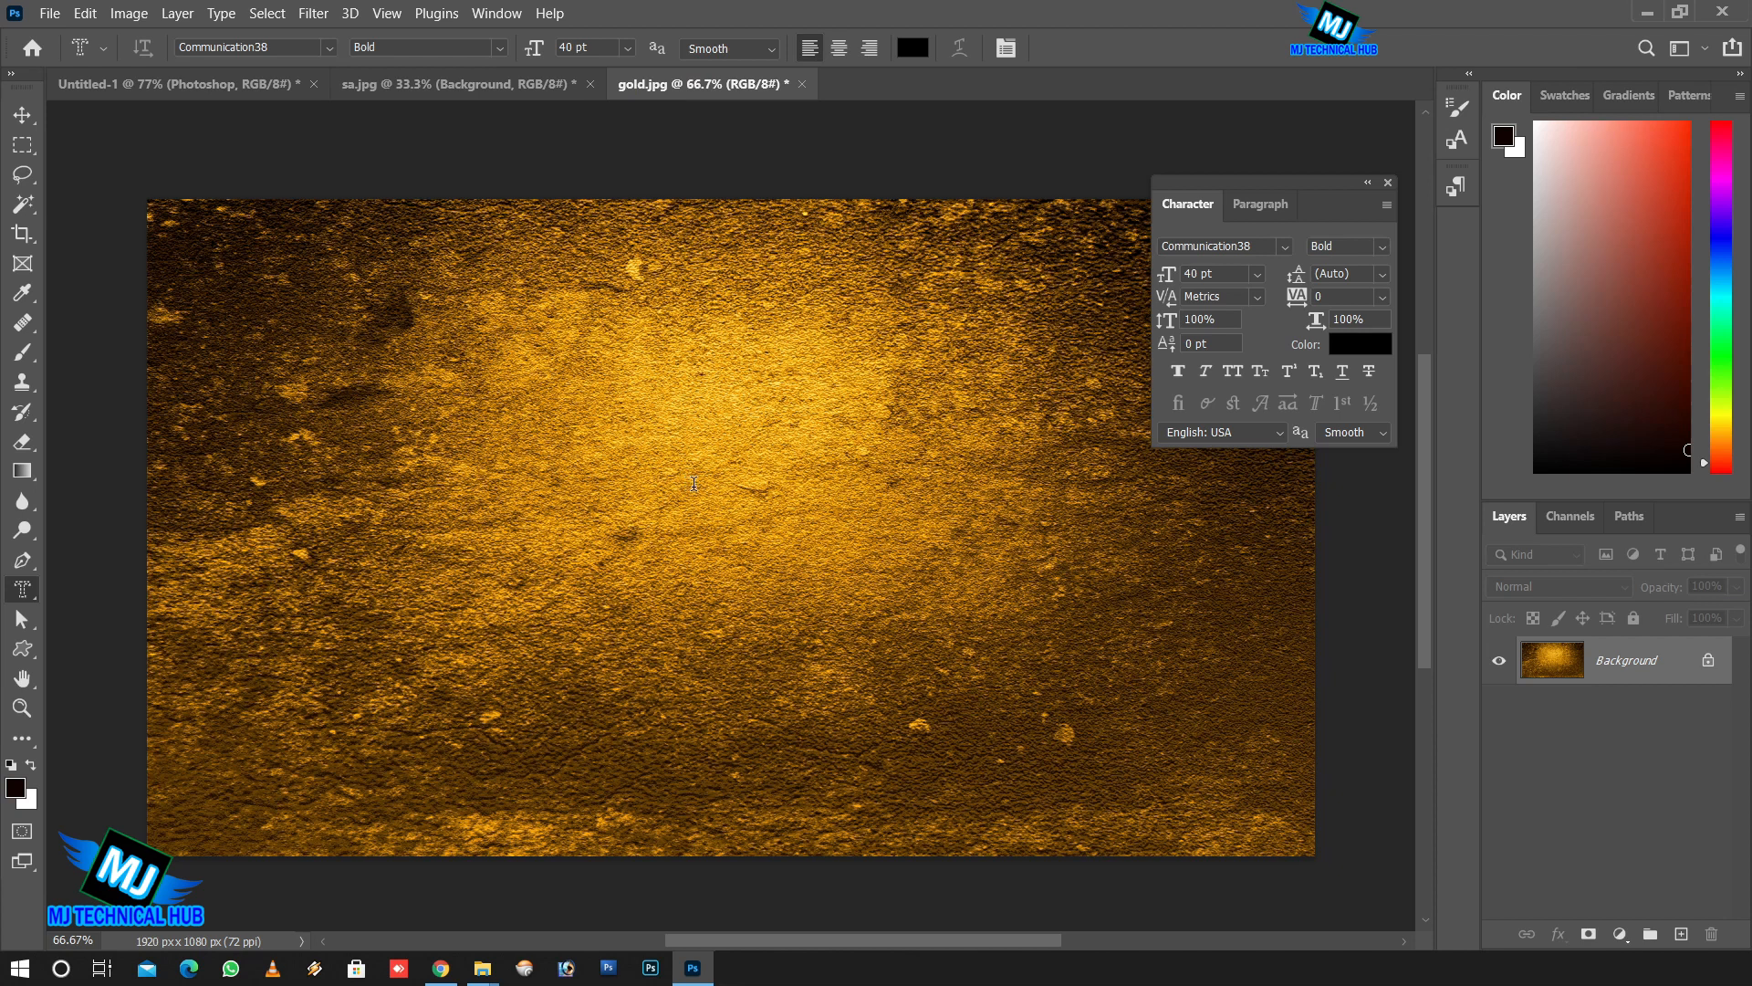
pyautogui.click(838, 48)
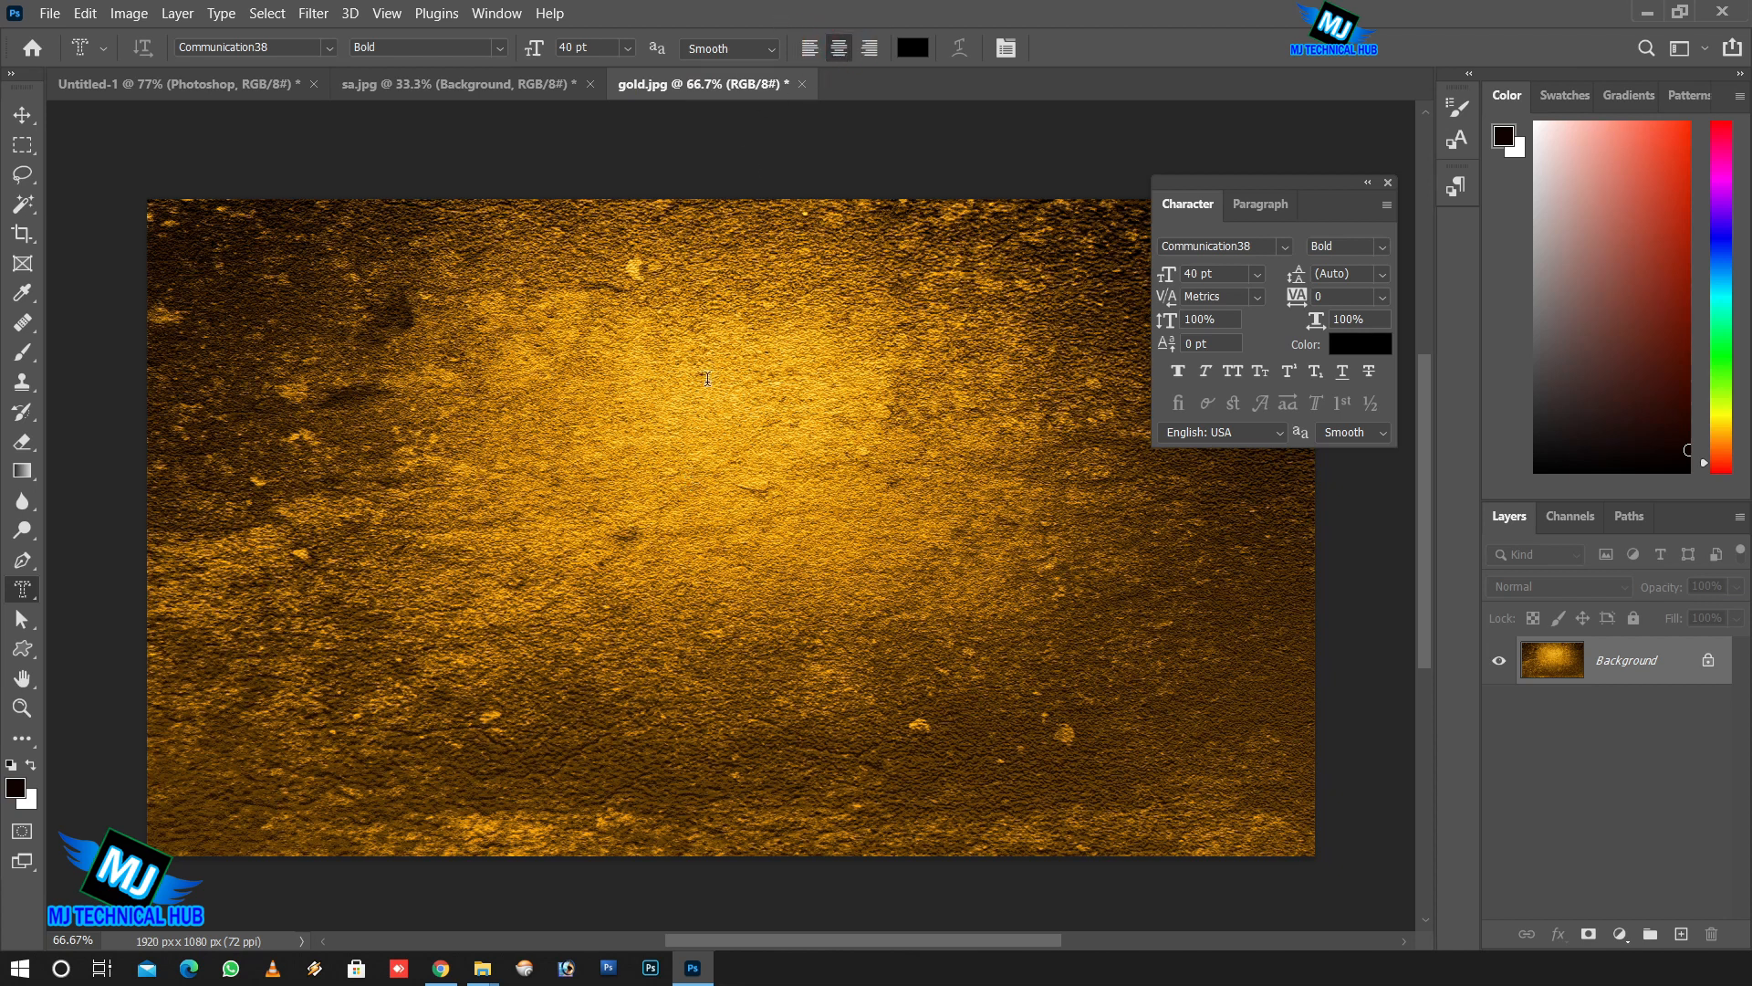
pyautogui.click(698, 477)
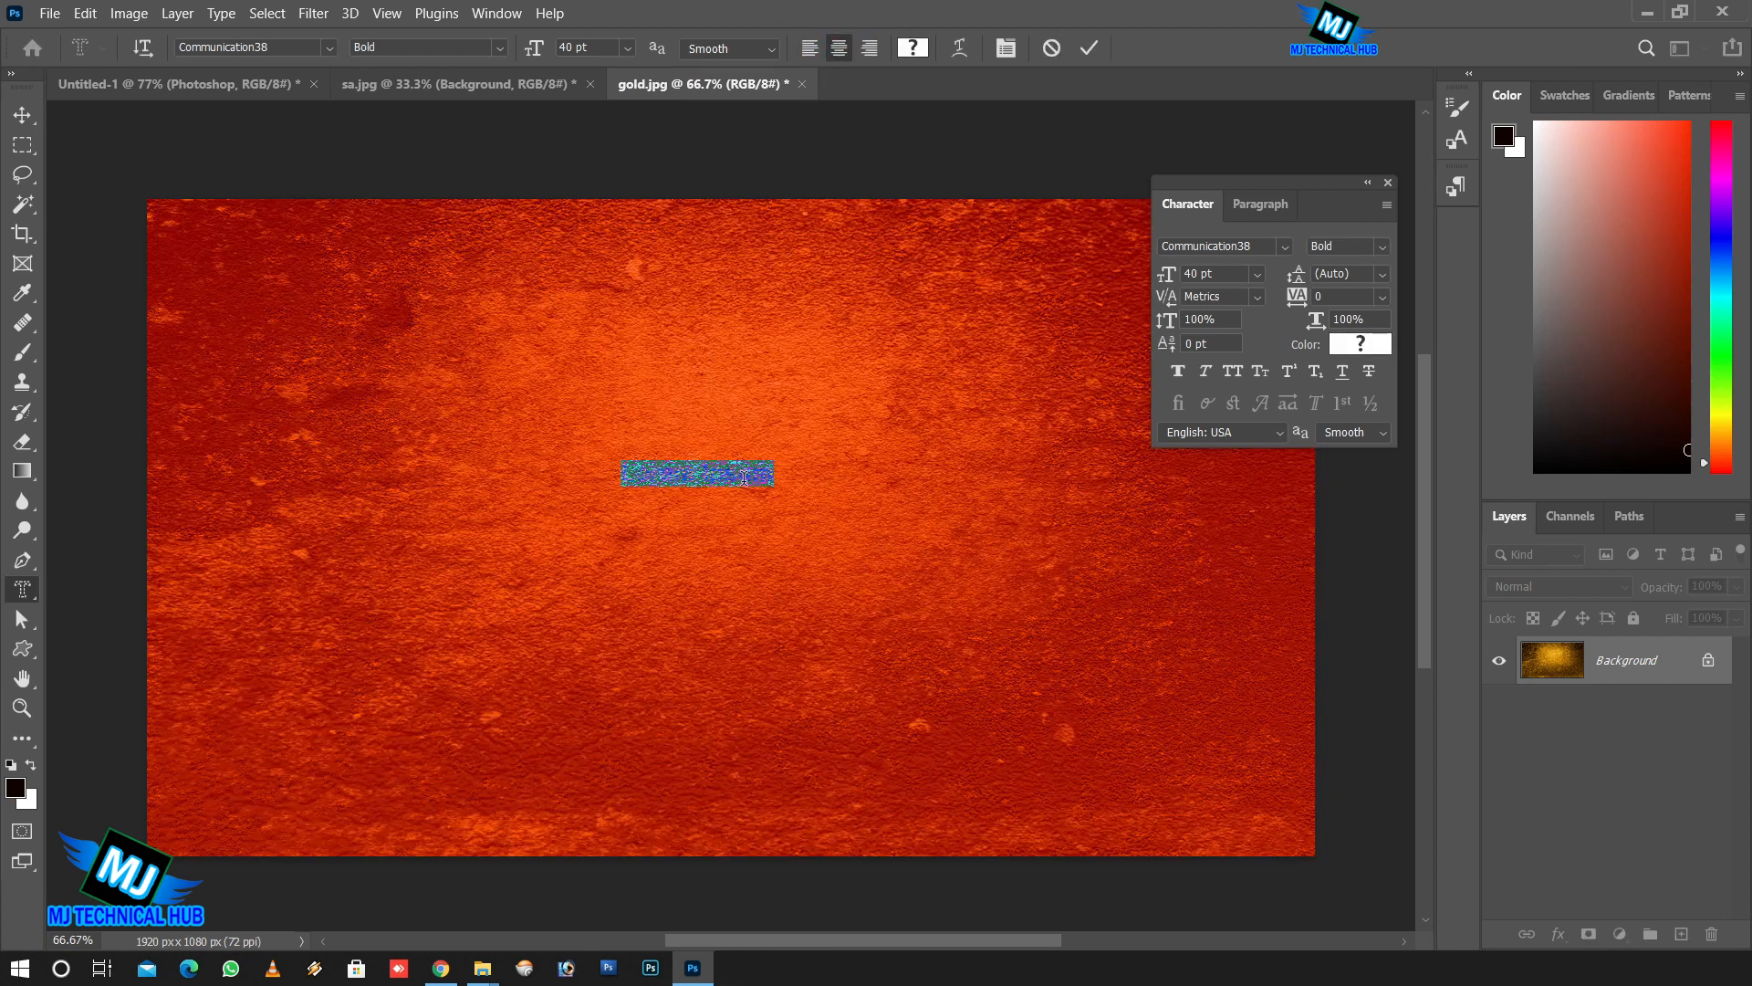
pyautogui.click(595, 46)
pyautogui.write('150')
pyautogui.press('Return')
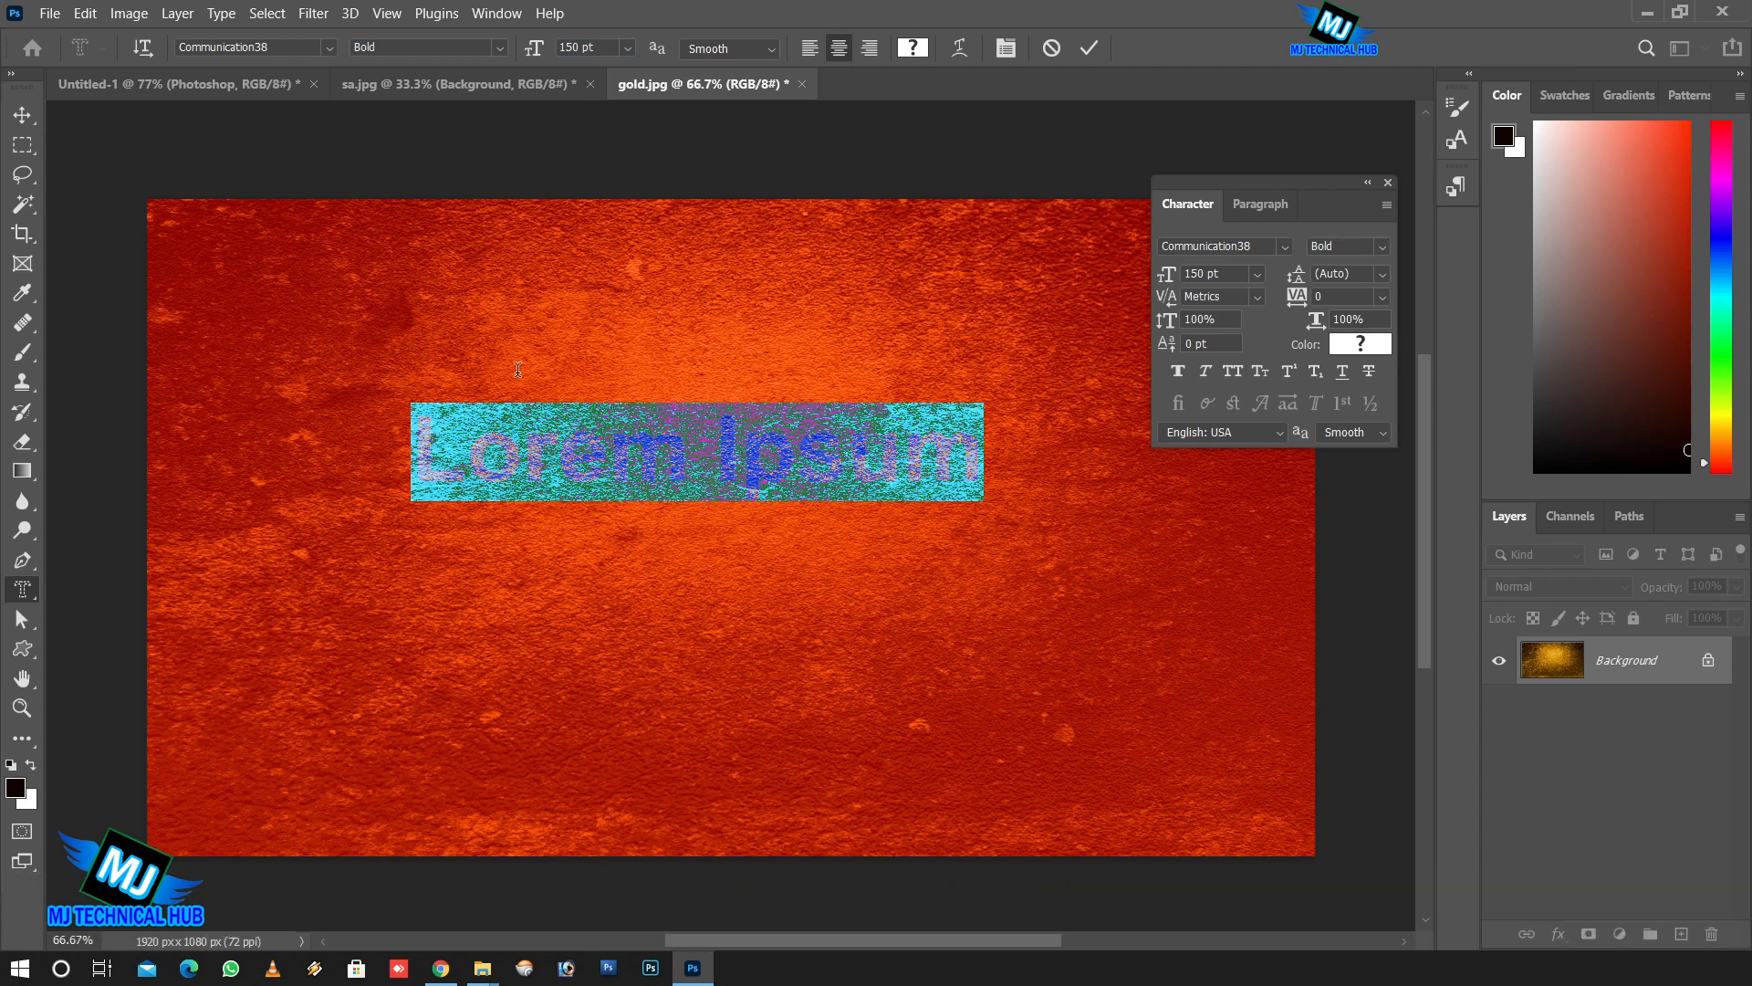
# Enter "Wedding" in the Amsterdam font as mask type and turn the resulting selection into a layer mask.
pyautogui.click(329, 49)
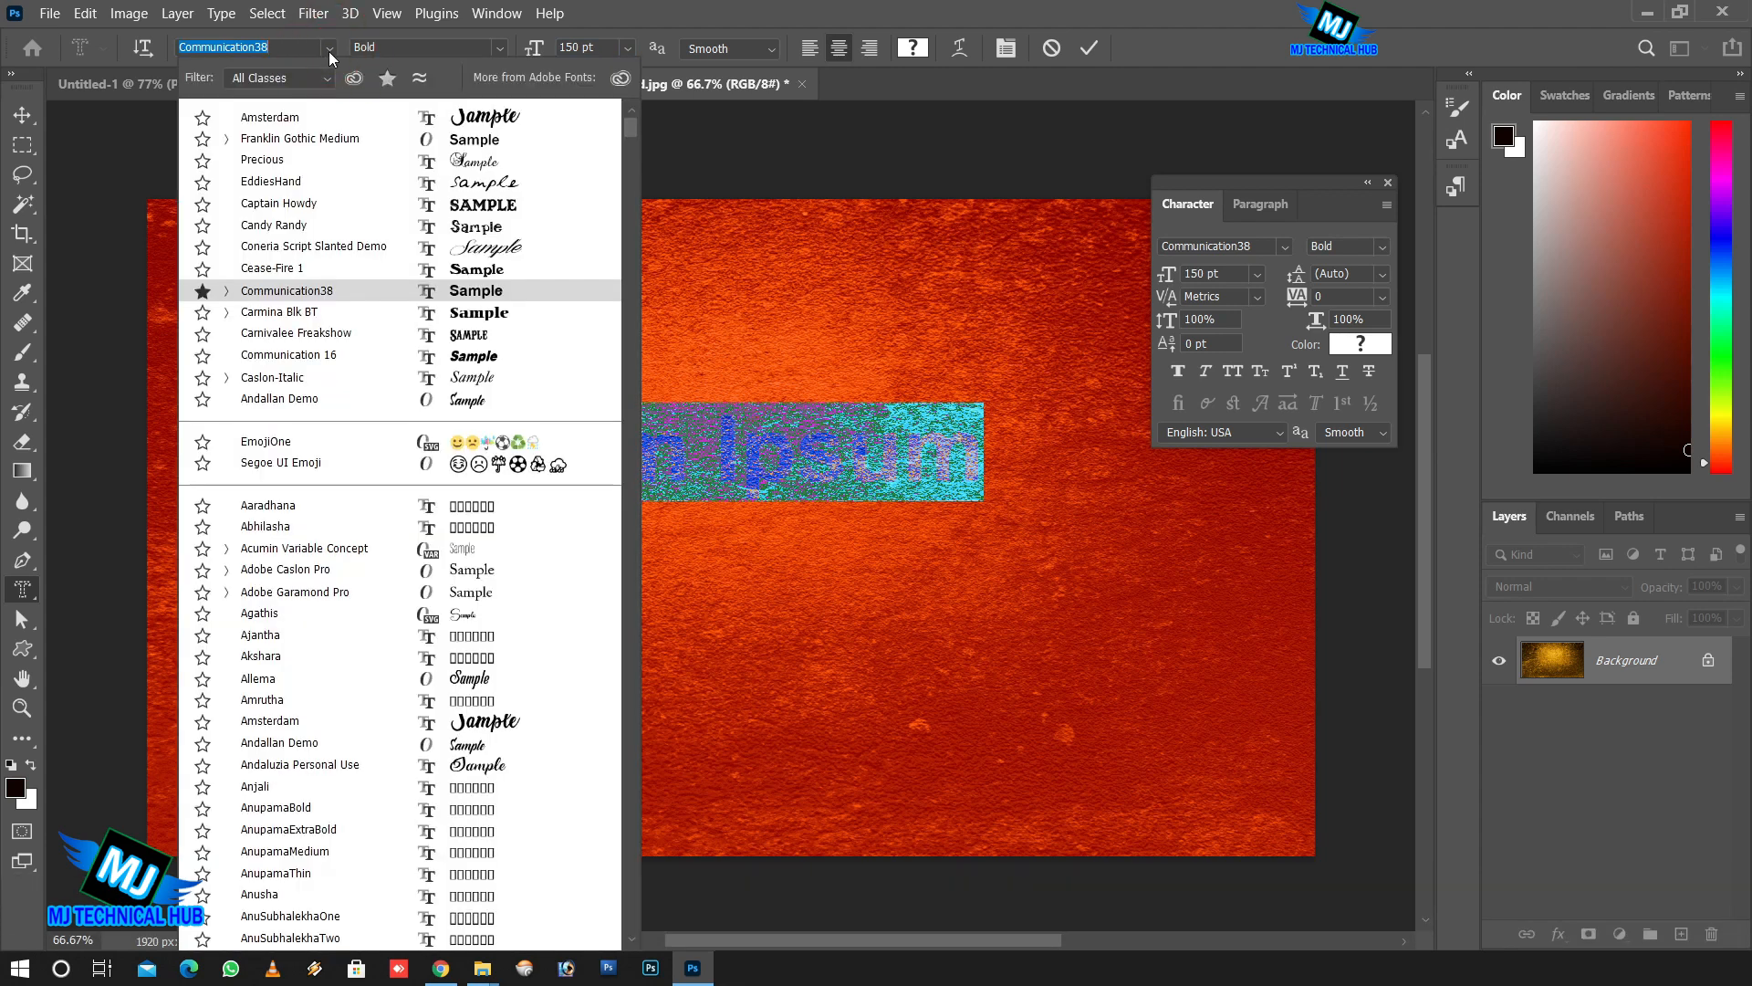
pyautogui.click(456, 117)
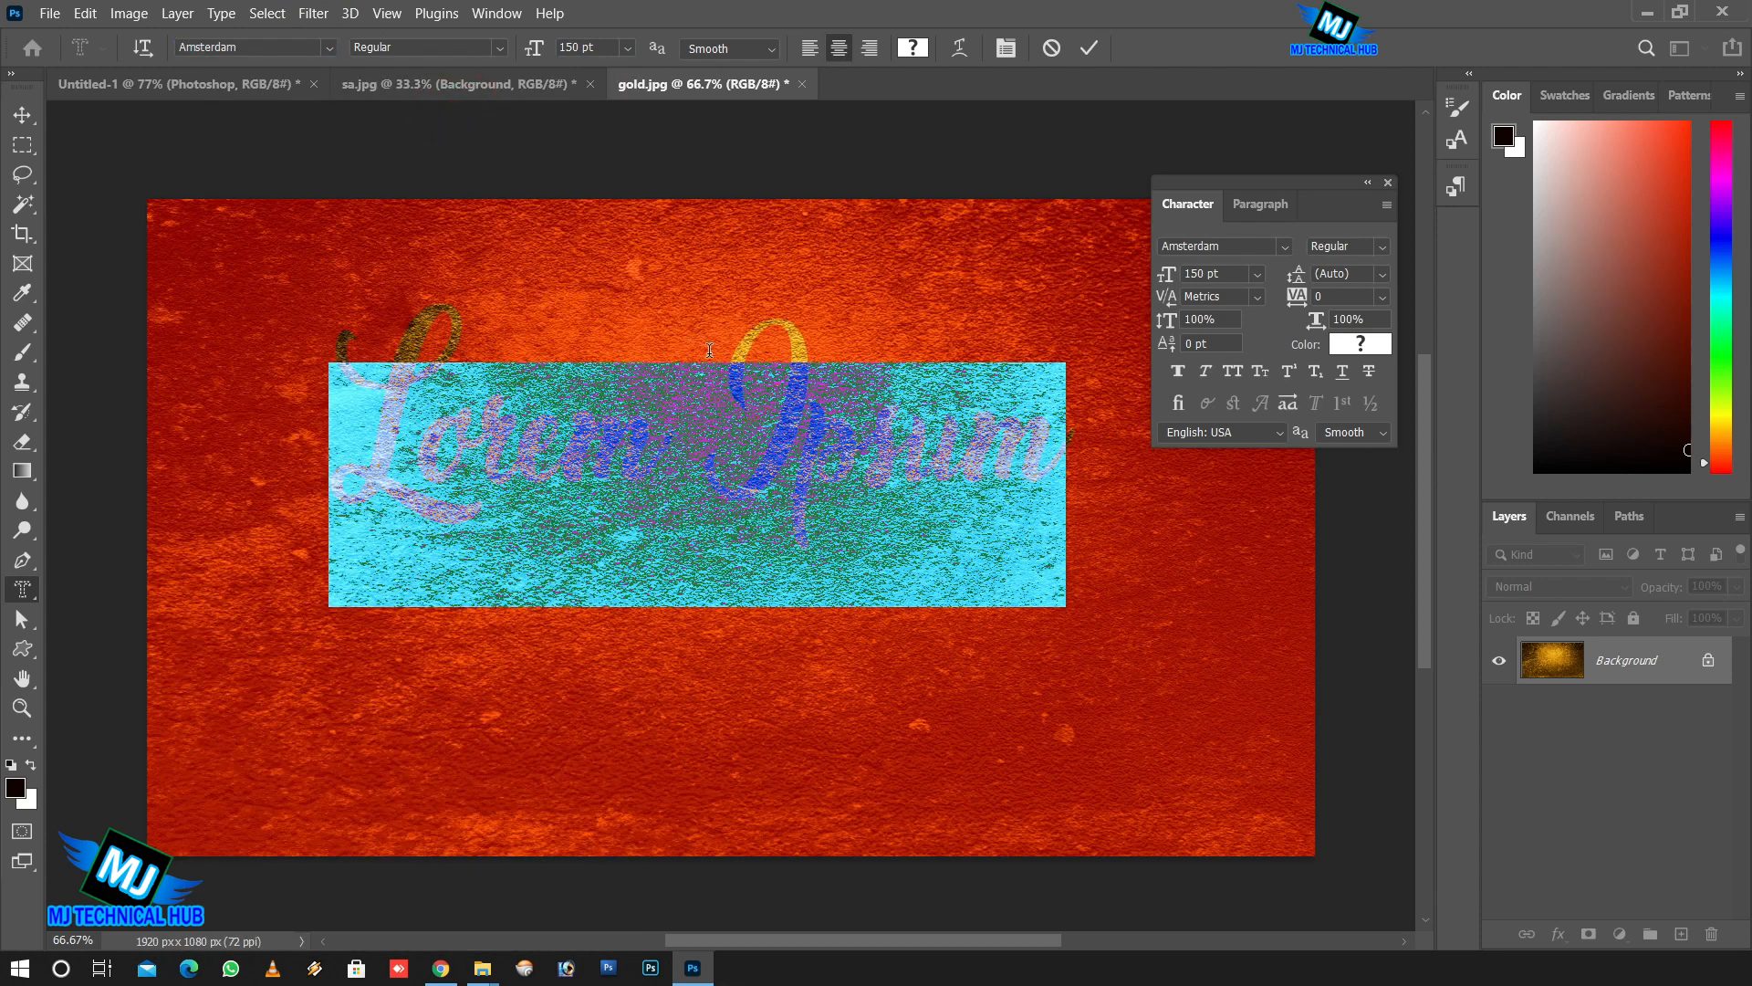
pyautogui.write('Wedding')
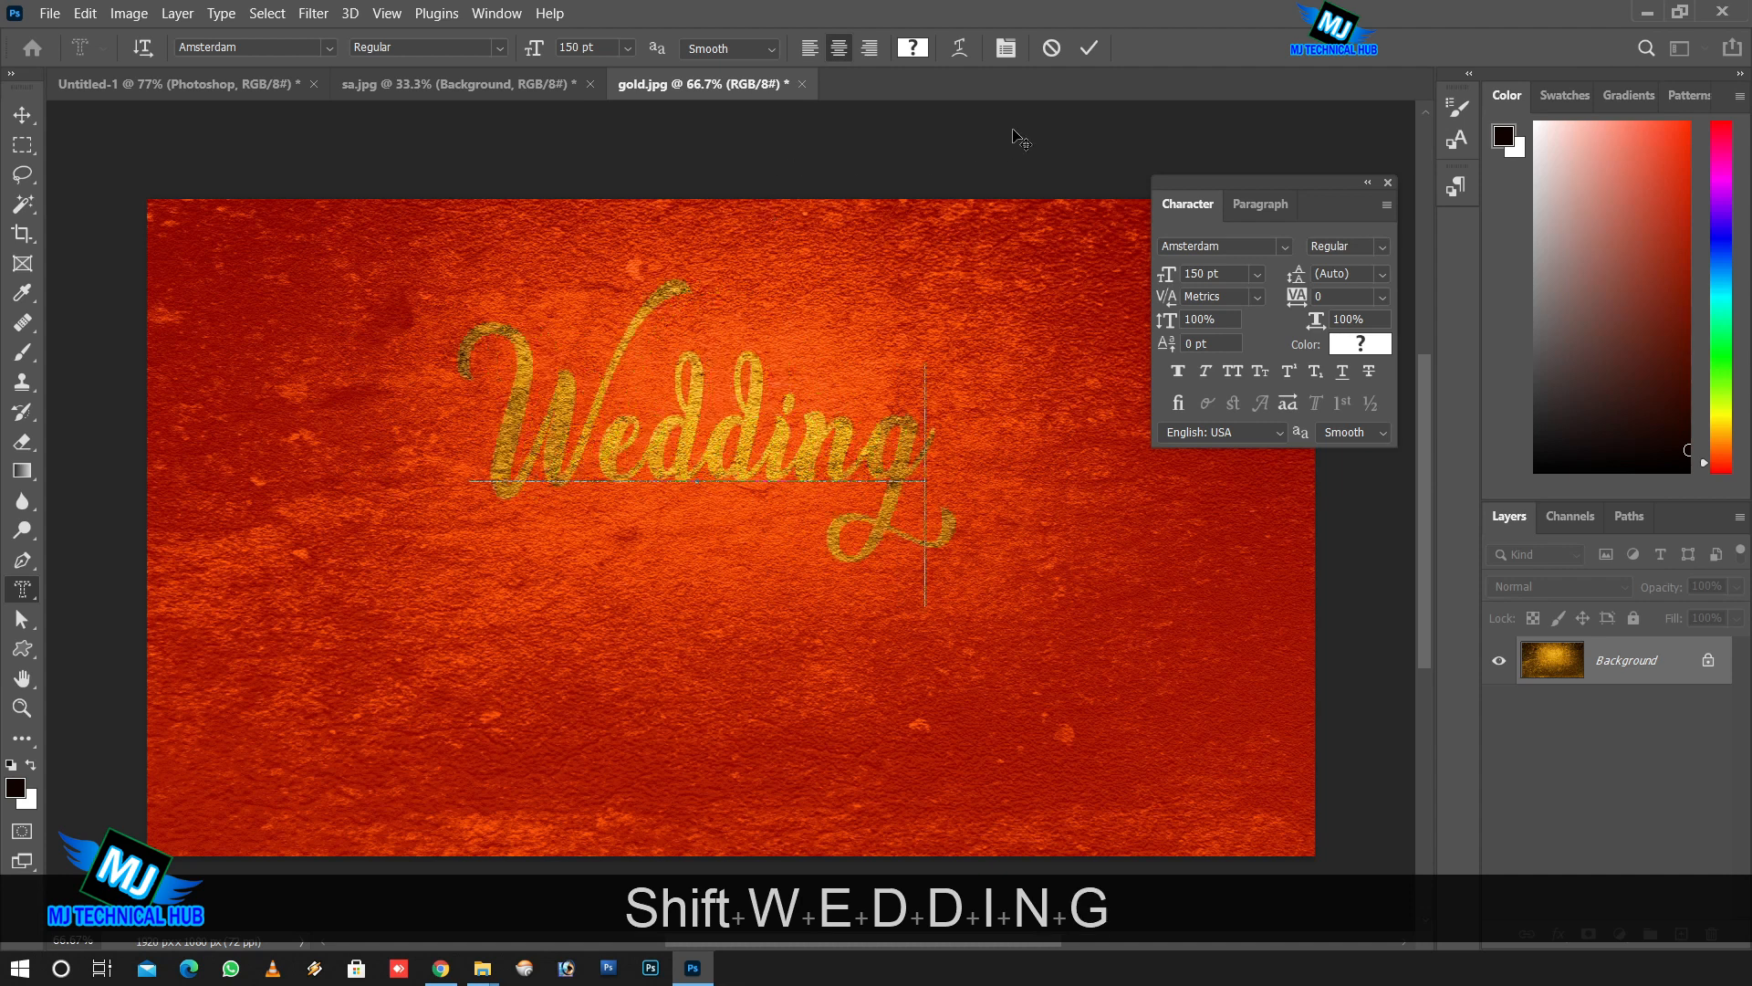
pyautogui.click(1089, 47)
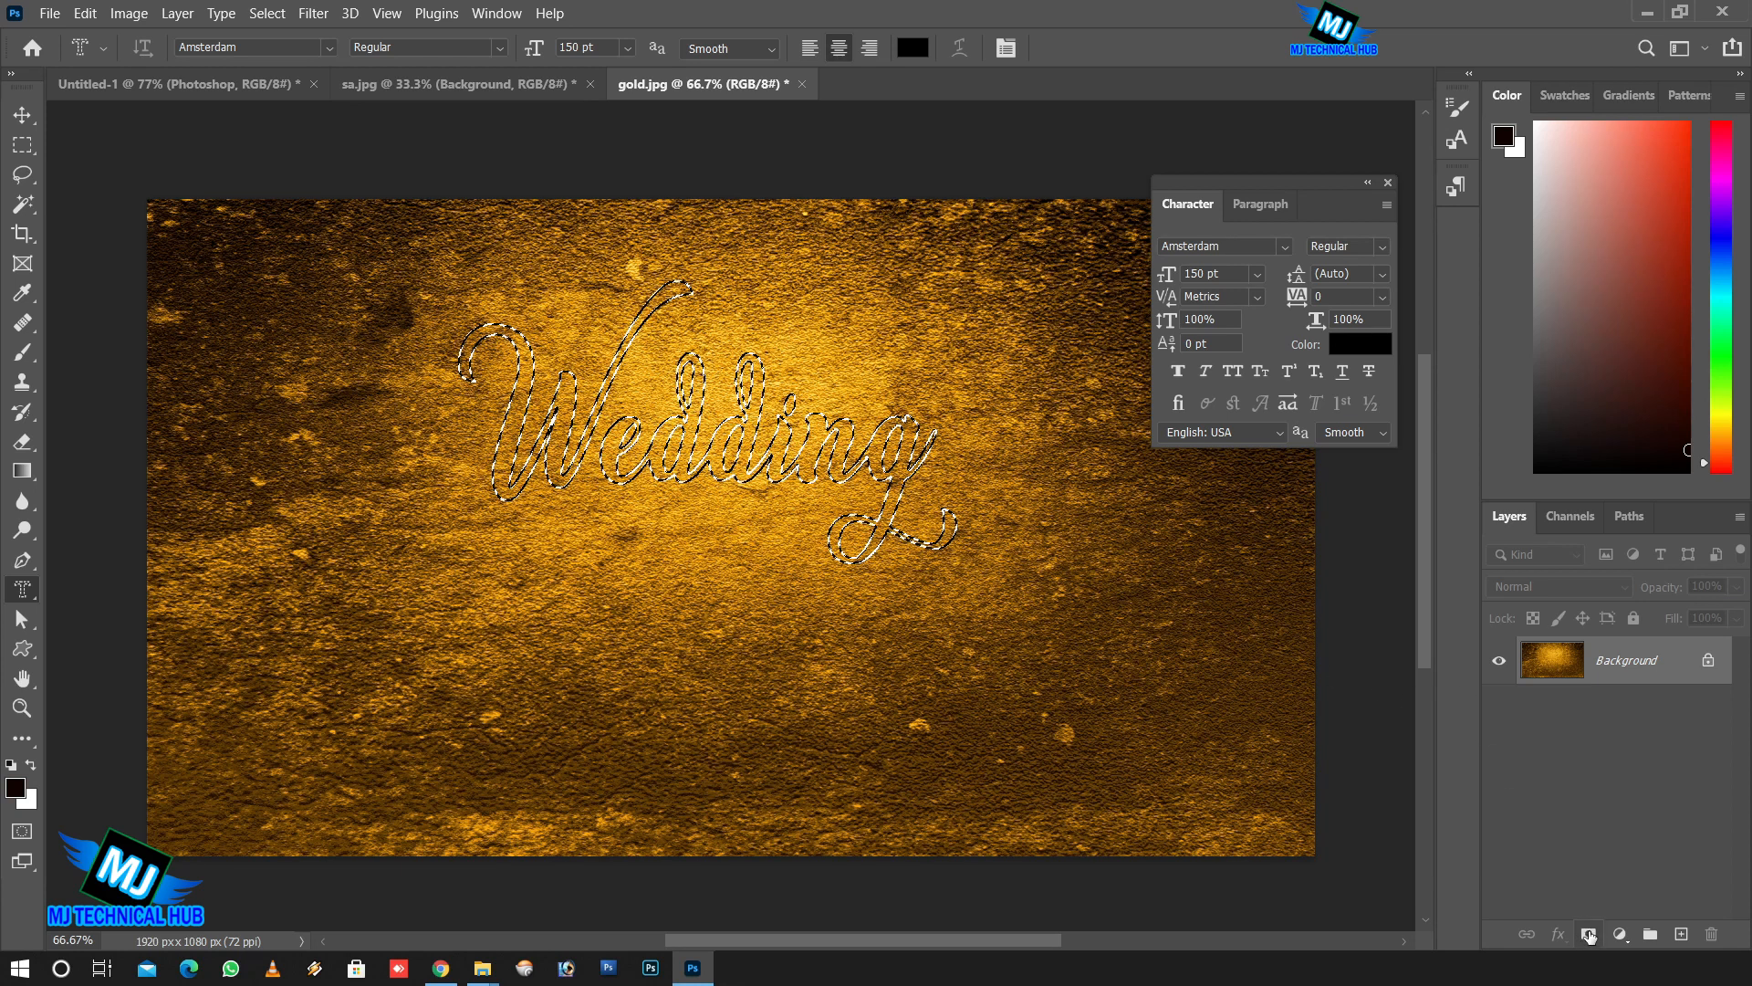
pyautogui.click(1589, 933)
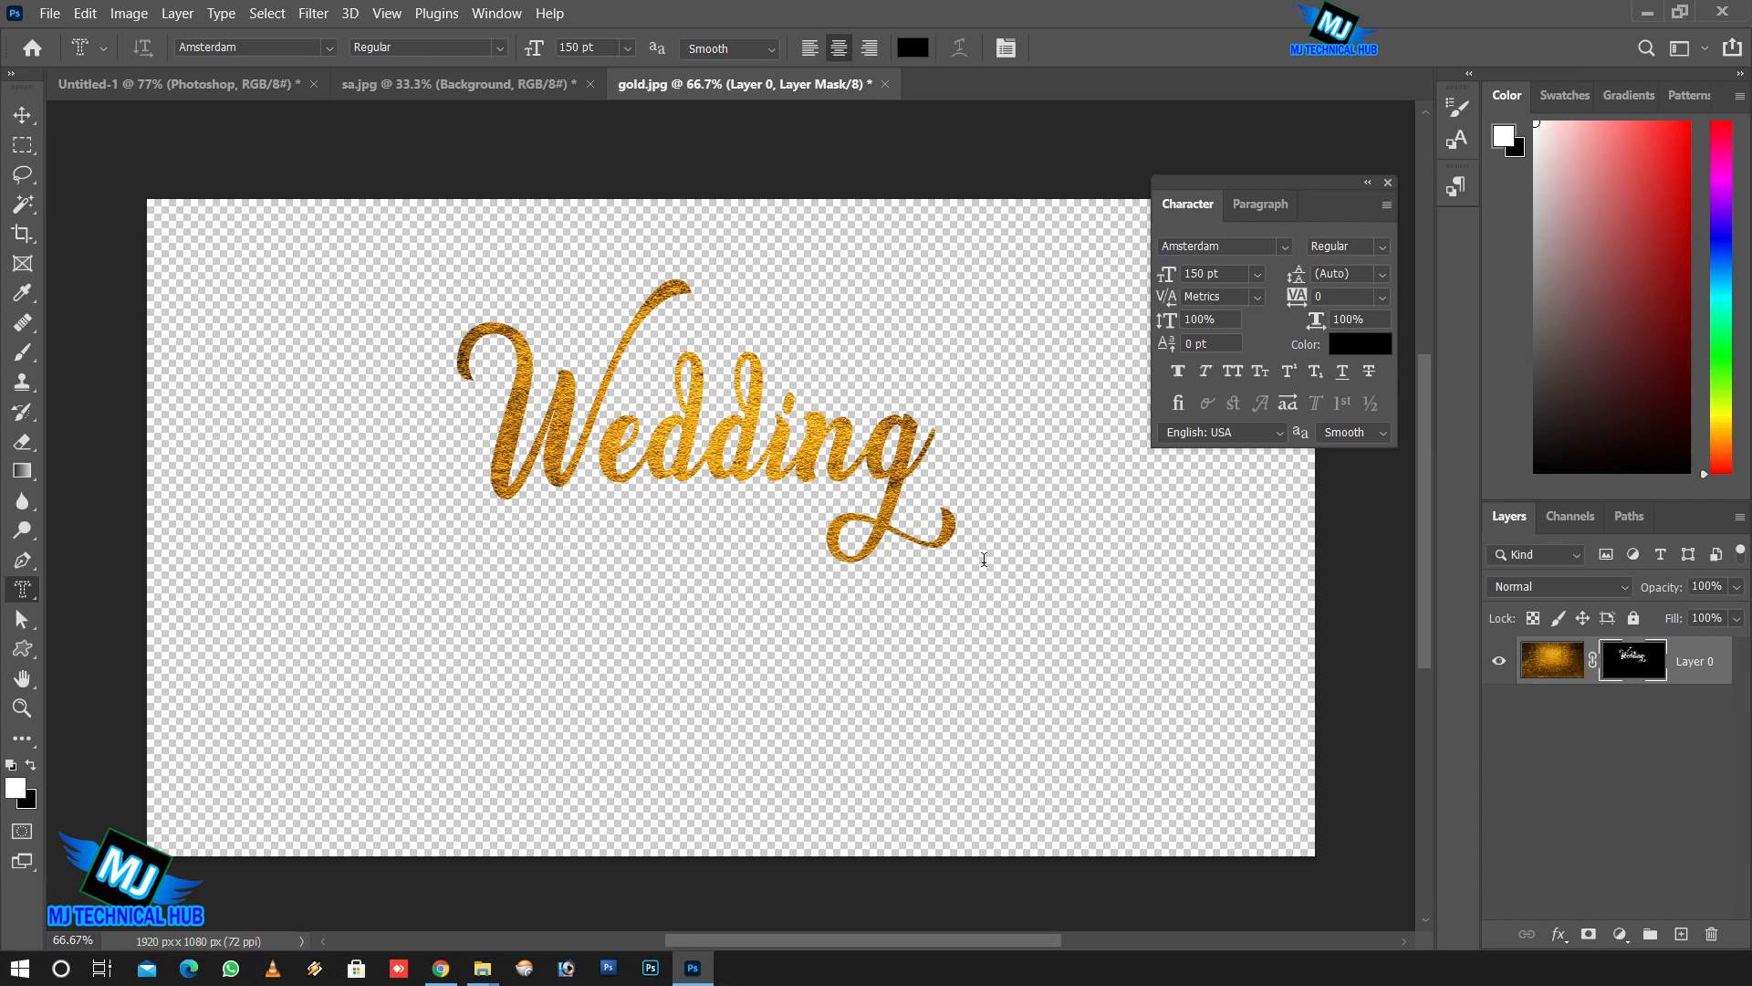
# Copy the gold Wedding layer into the sa.jpg document and place it below the Wedding Momonts title.
pyautogui.click(22, 114)
pyautogui.moveTo(485, 435); pyautogui.dragTo(370, 90)
pyautogui.moveTo(380, 587); pyautogui.dragTo(520, 584)
pyautogui.hotkey('ctrl', '=')
pyautogui.hotkey('ctrl', '=')
pyautogui.press('space')
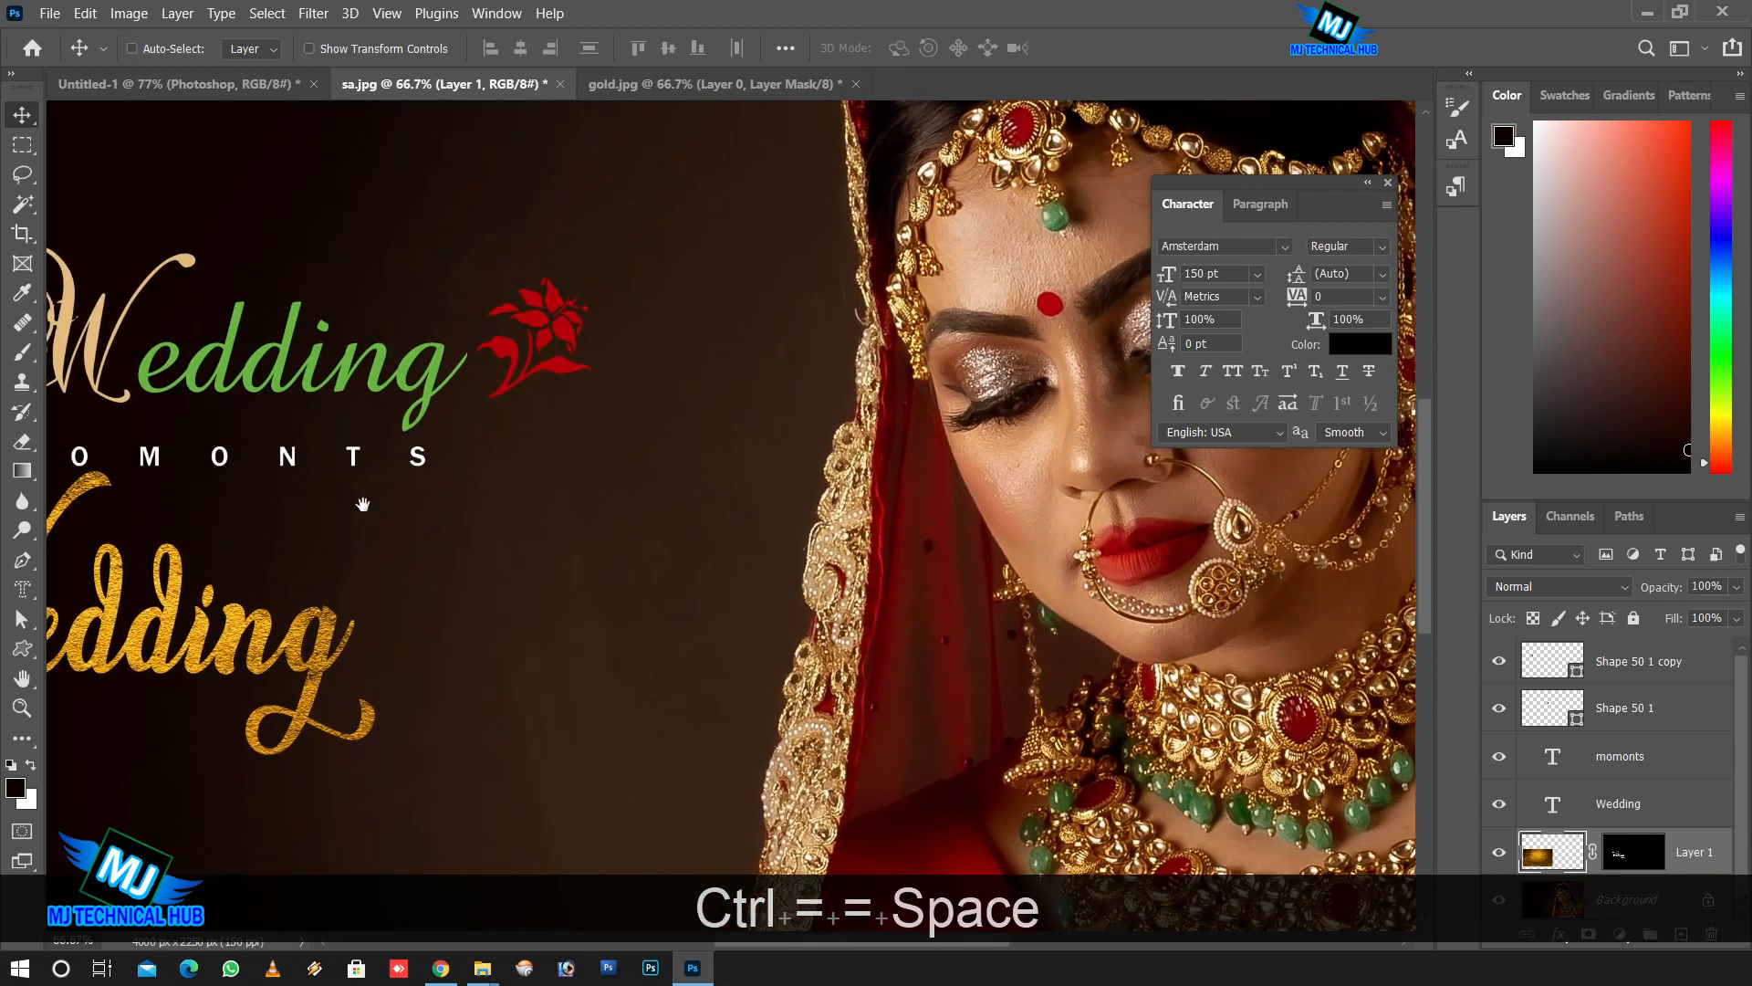
pyautogui.moveTo(363, 504); pyautogui.dragTo(826, 387)
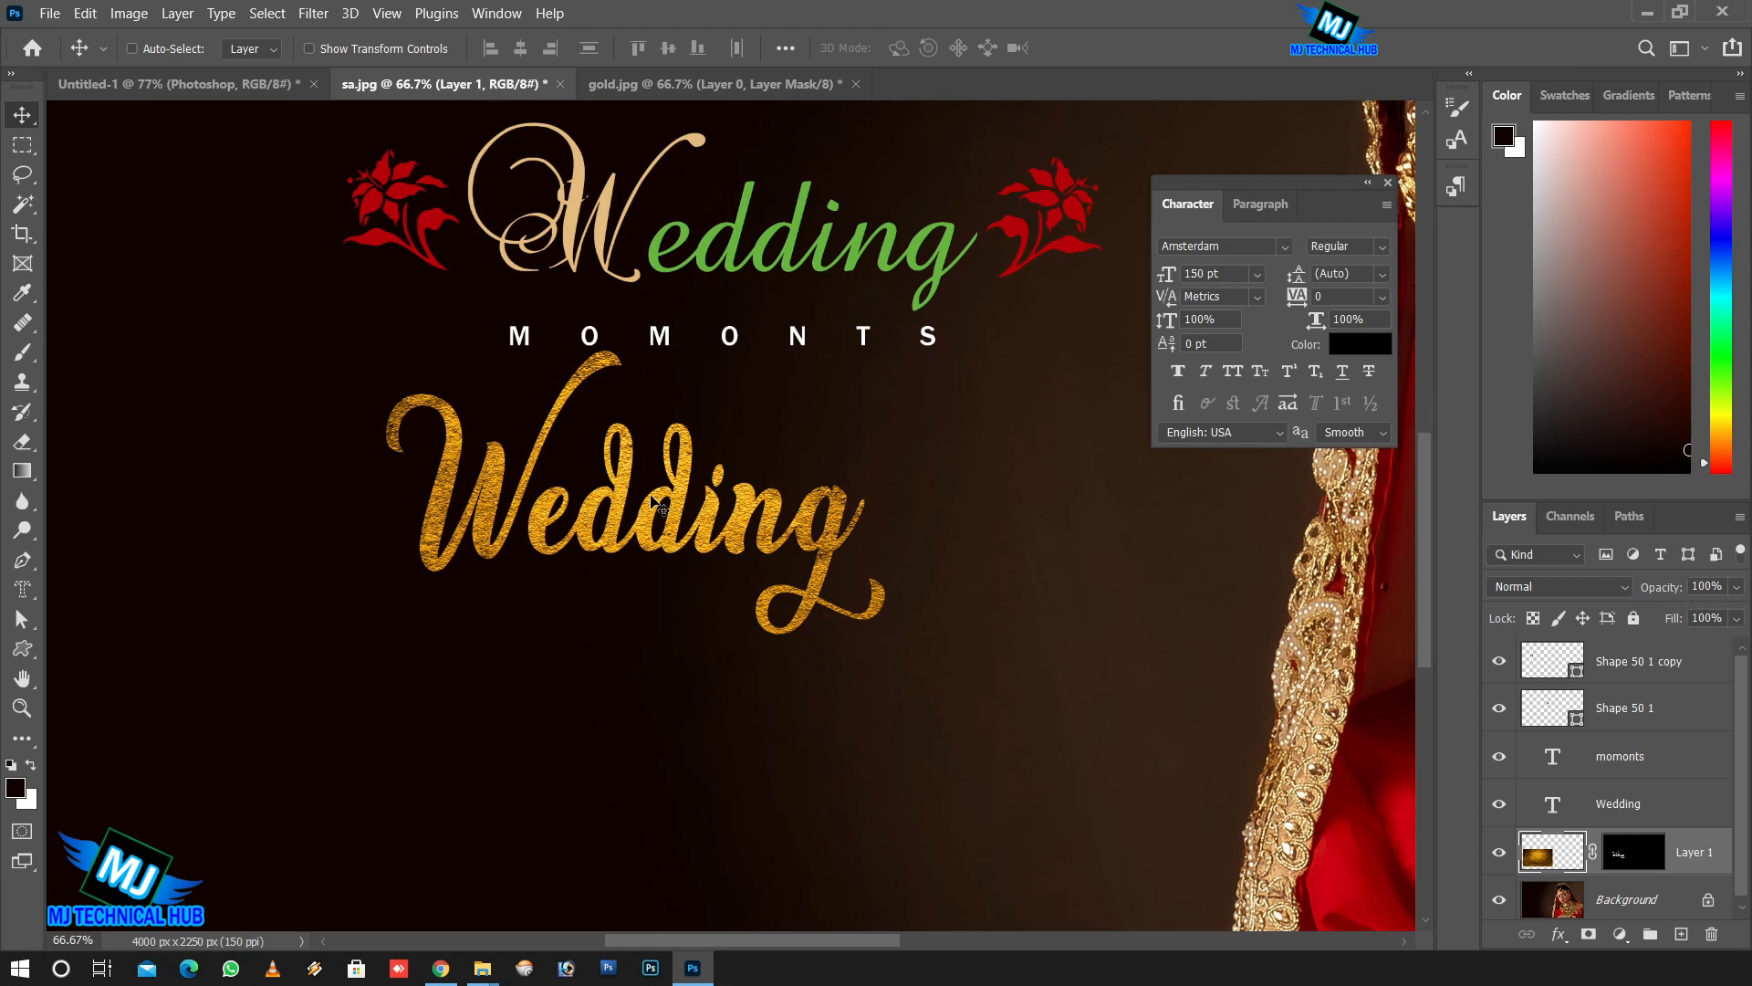
# In Untitled-1, draw an open S-shaped wave path with three anchor points across the middle of the blank canvas using the Pen tool.
pyautogui.press('t')
pyautogui.click(228, 86)
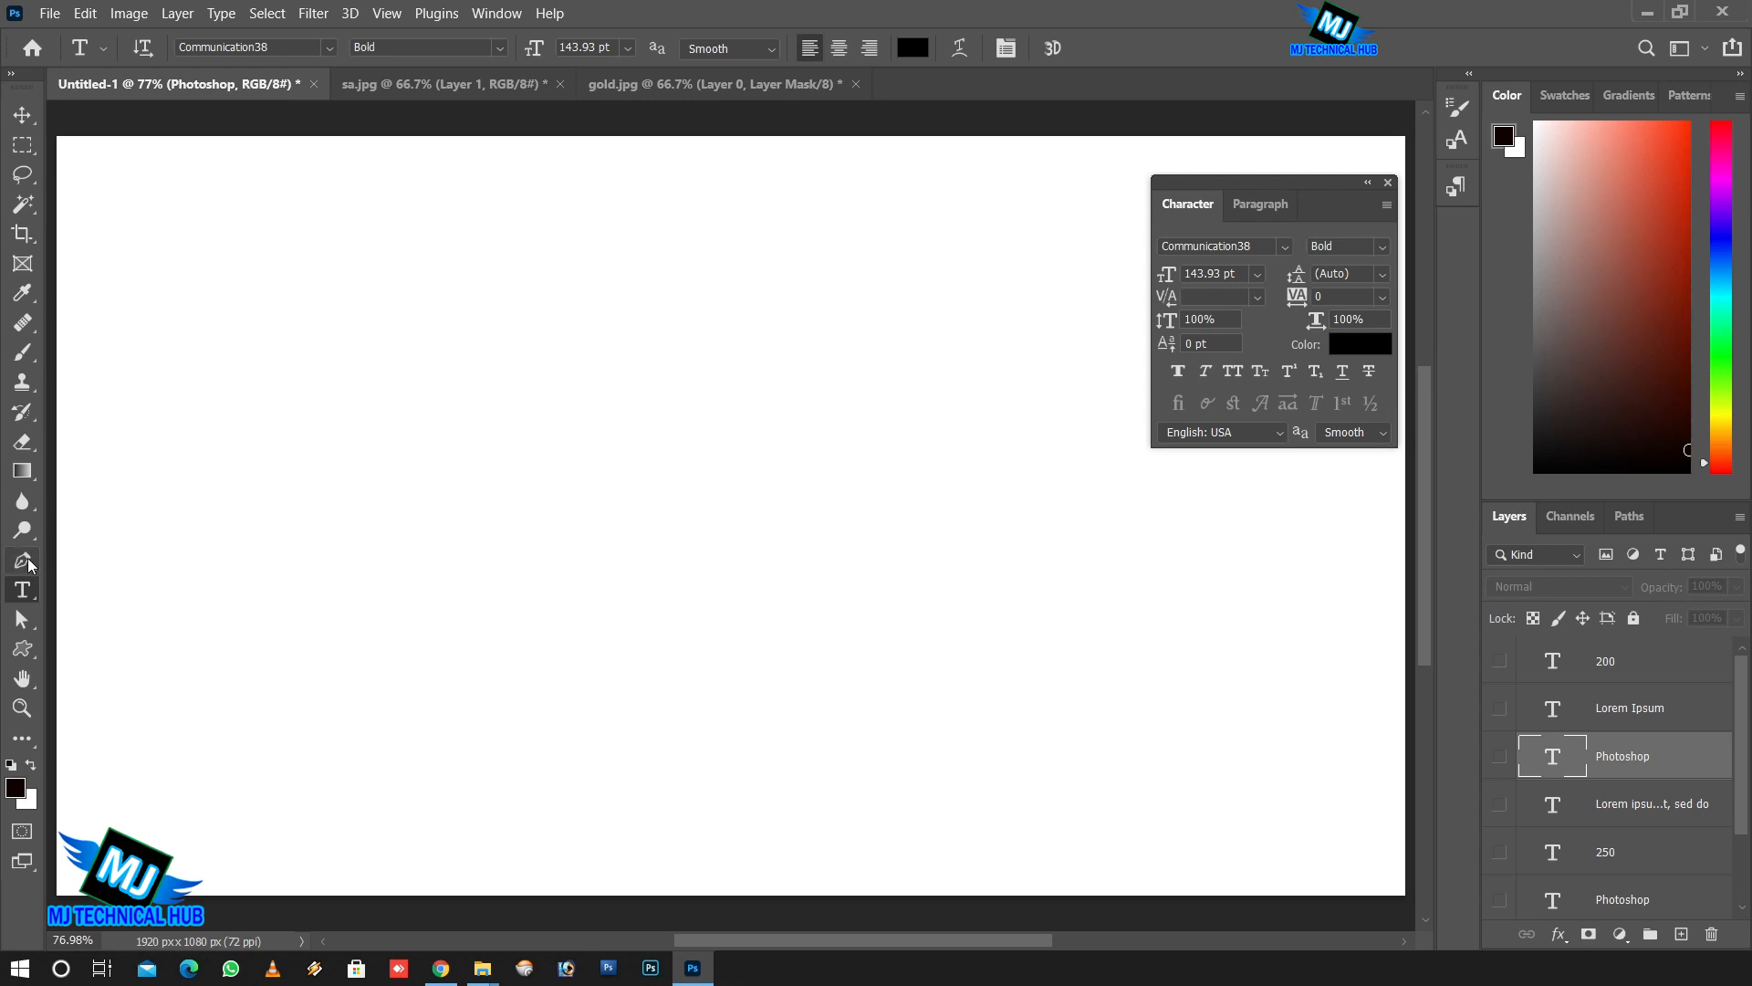
pyautogui.click(23, 559)
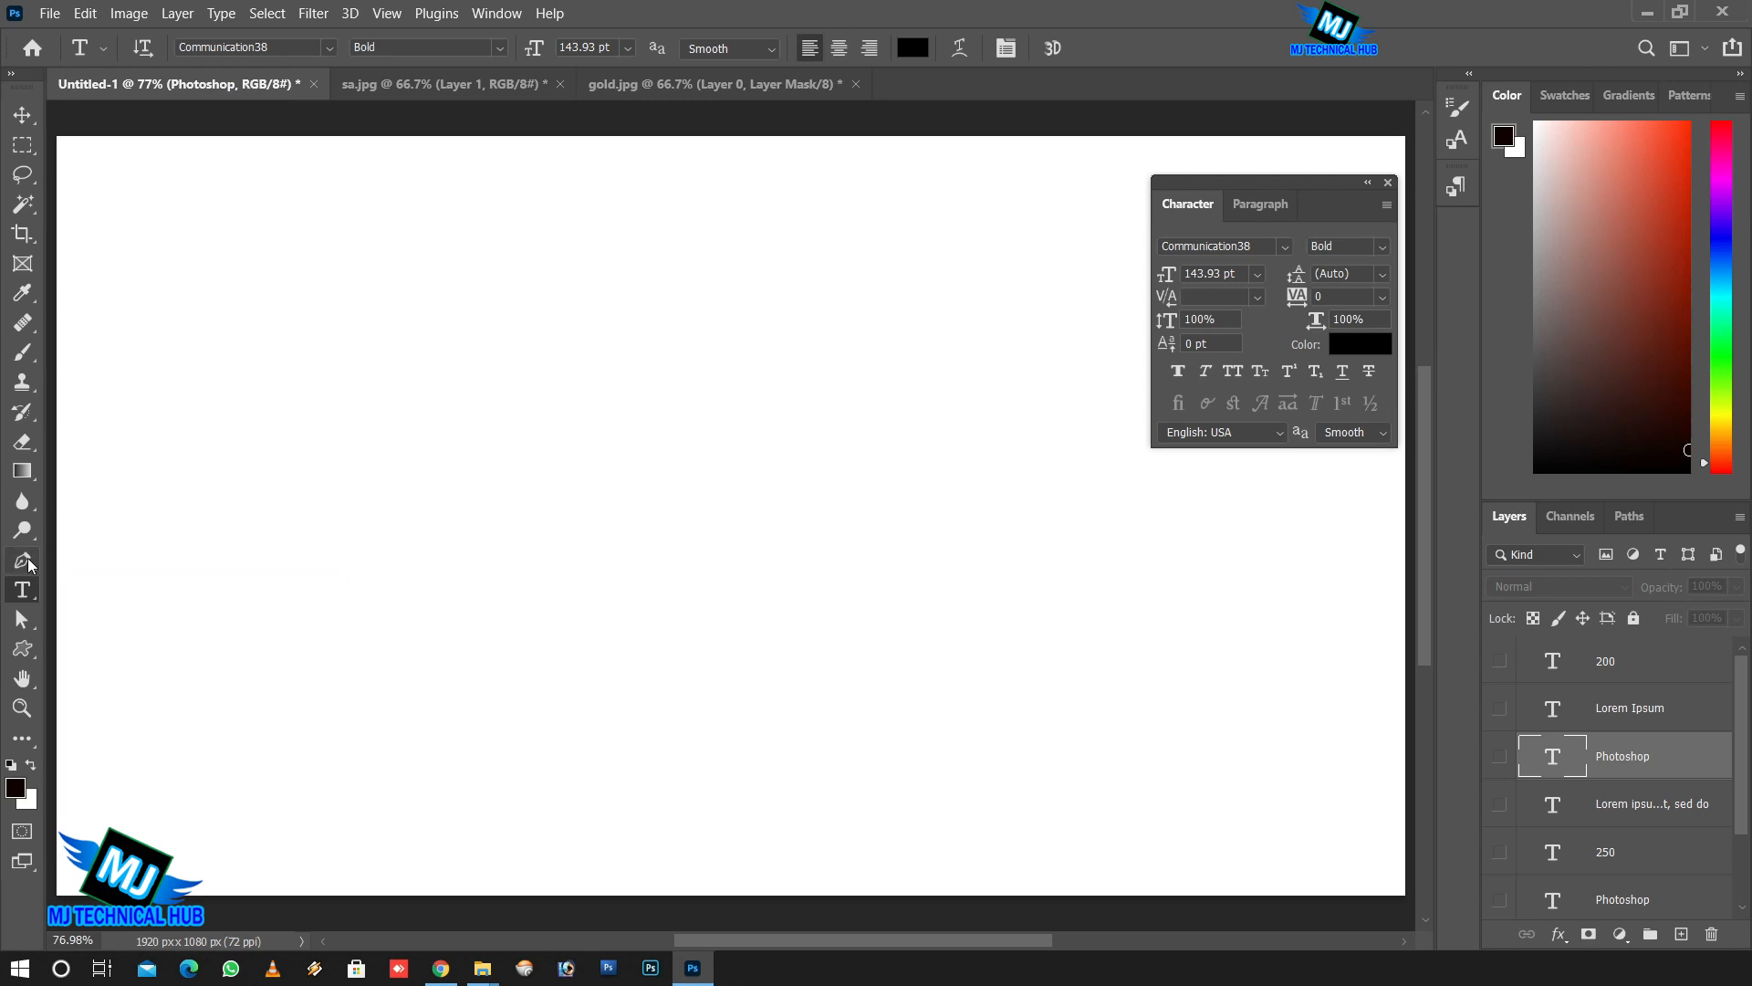
pyautogui.click(89, 518)
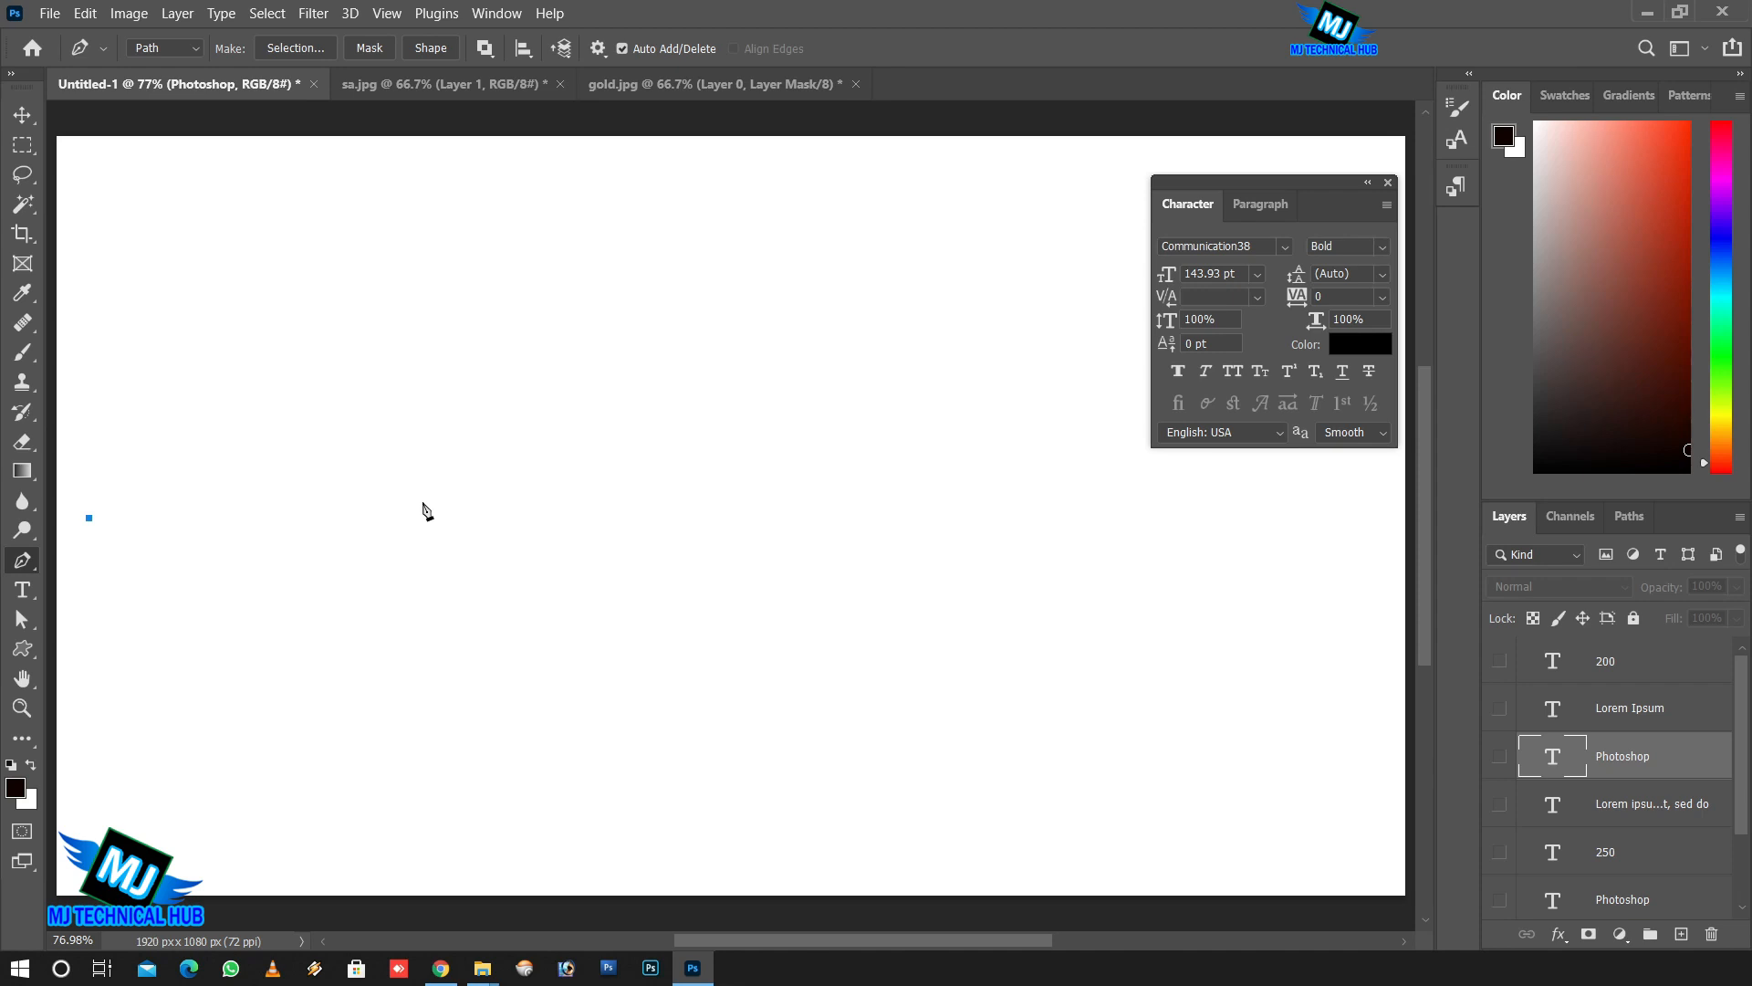
pyautogui.hotkey('ctrl', 'z')
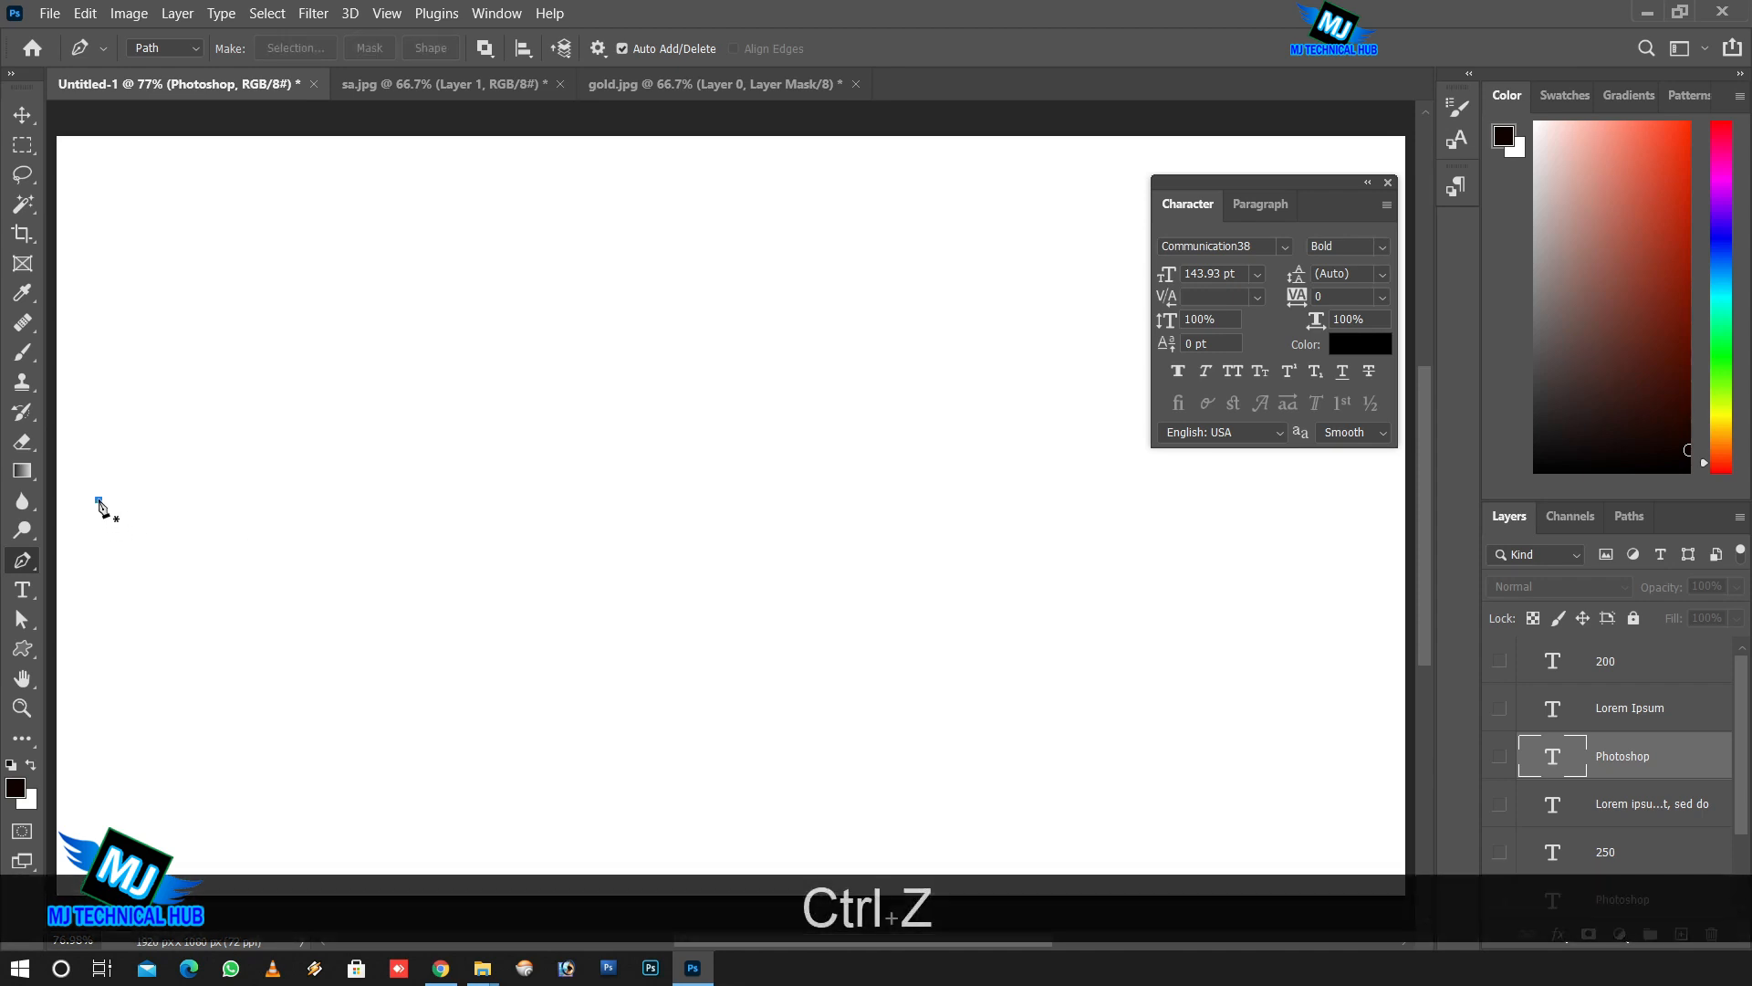
pyautogui.click(99, 499)
pyautogui.moveTo(465, 489); pyautogui.dragTo(666, 620)
pyautogui.moveTo(914, 435); pyautogui.dragTo(969, 362)
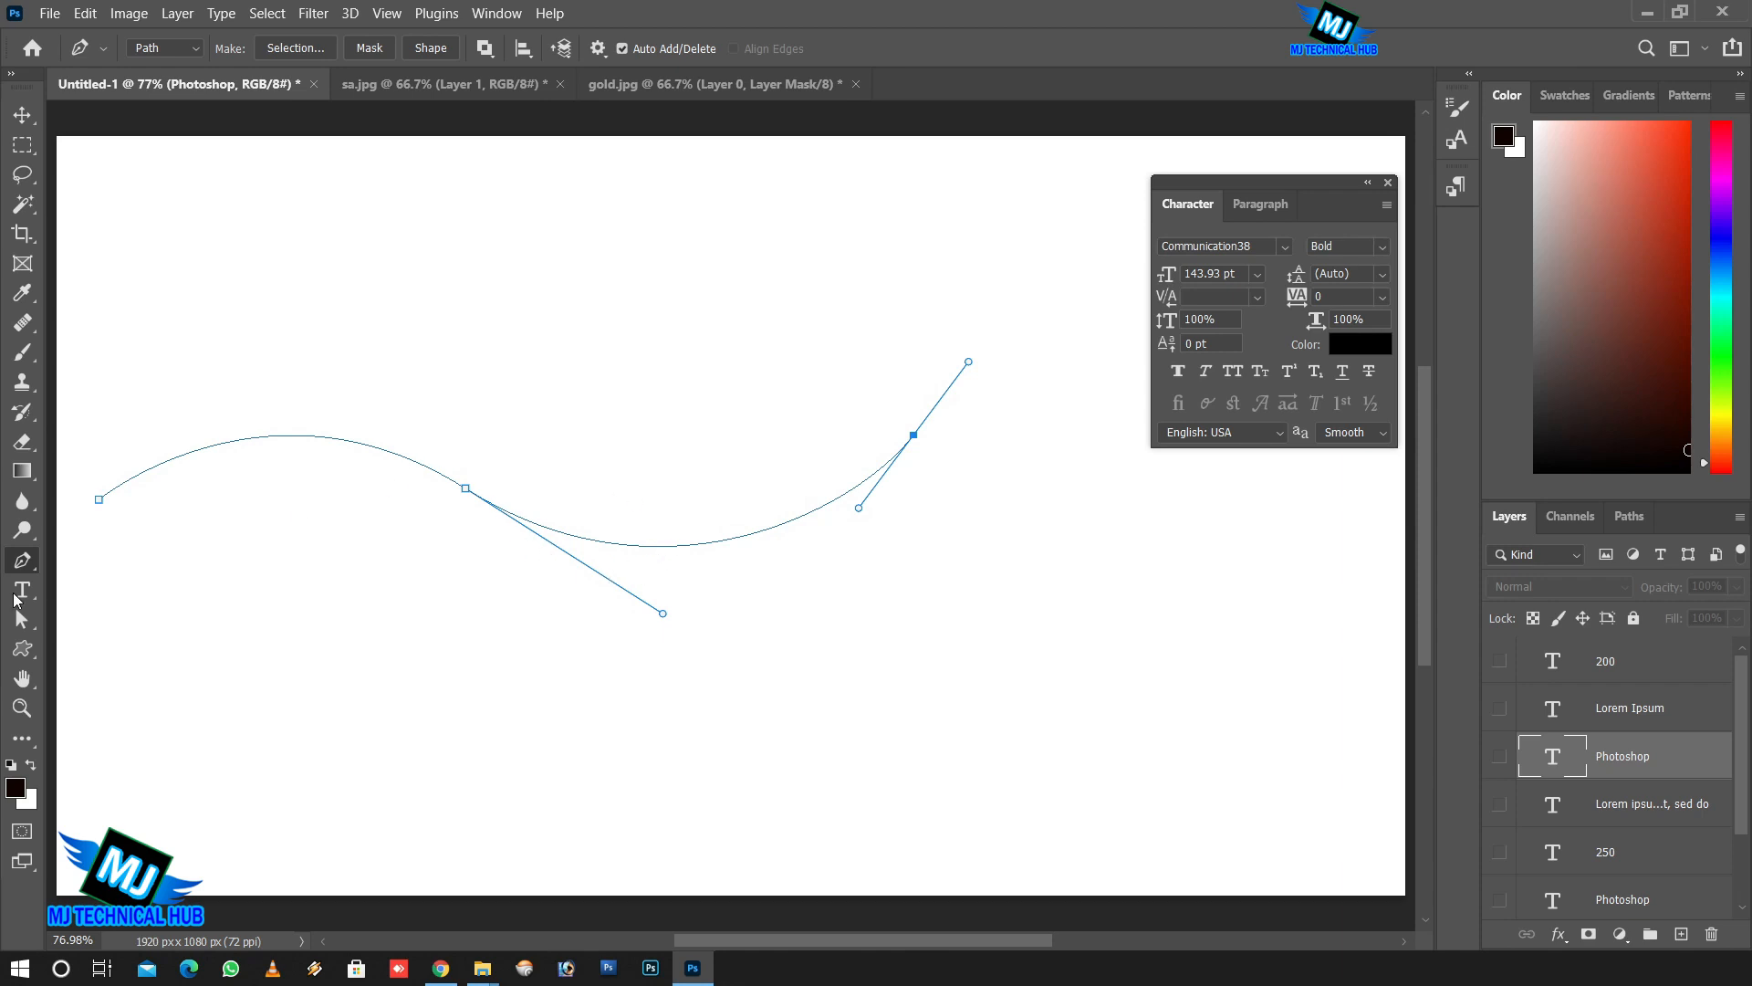
# Place horizontal Lorem ipsum type on the wave path, starting near its left end, and set the text size to 60 pt.
pyautogui.click(22, 591)
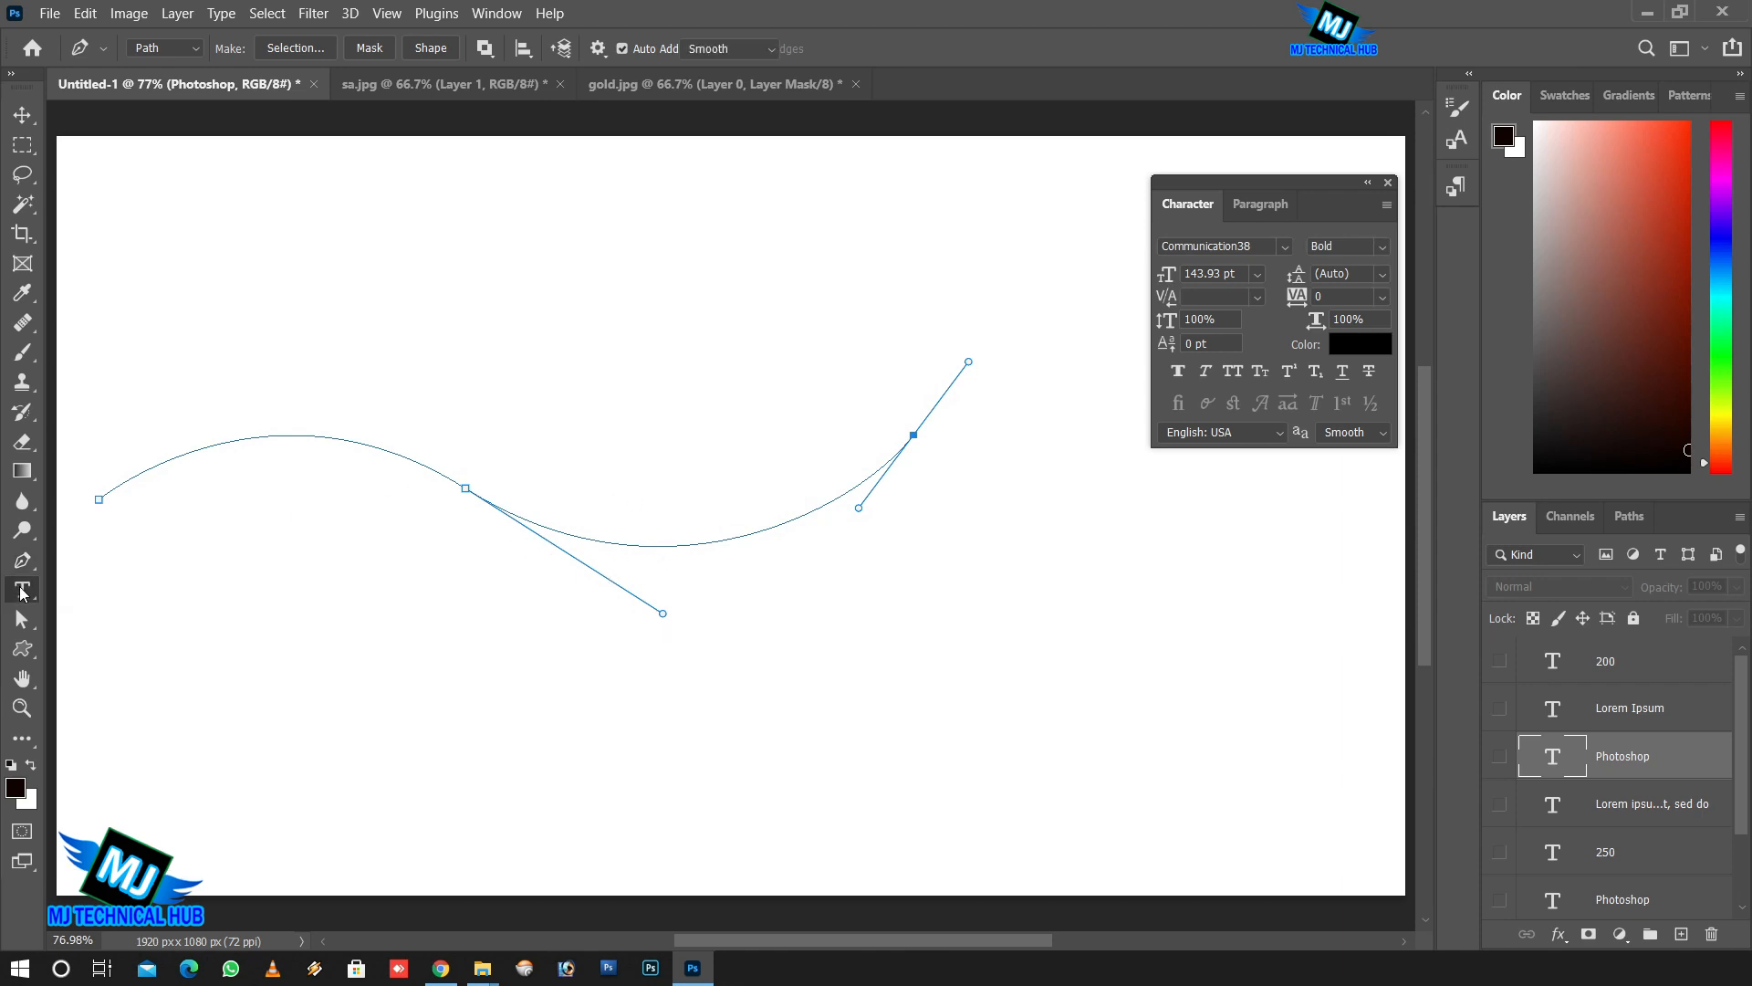
pyautogui.moveTo(613, 47); pyautogui.dragTo(536, 50)
pyautogui.write('50')
pyautogui.press('Return')
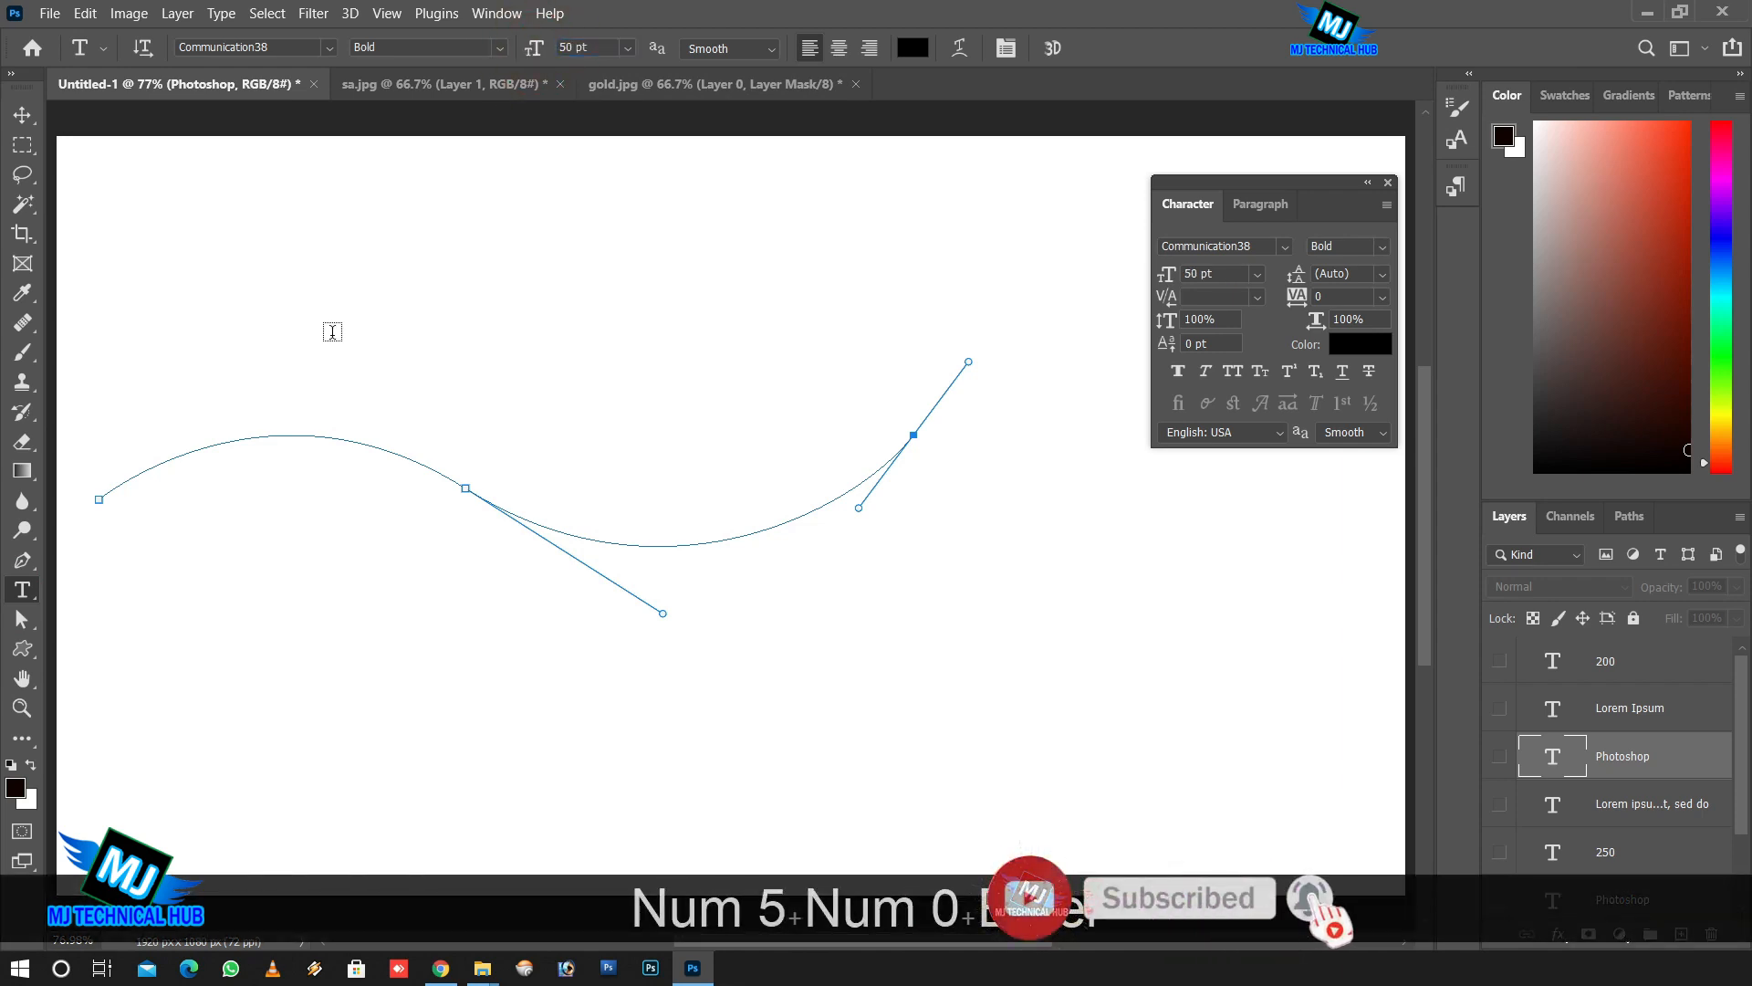
pyautogui.click(174, 454)
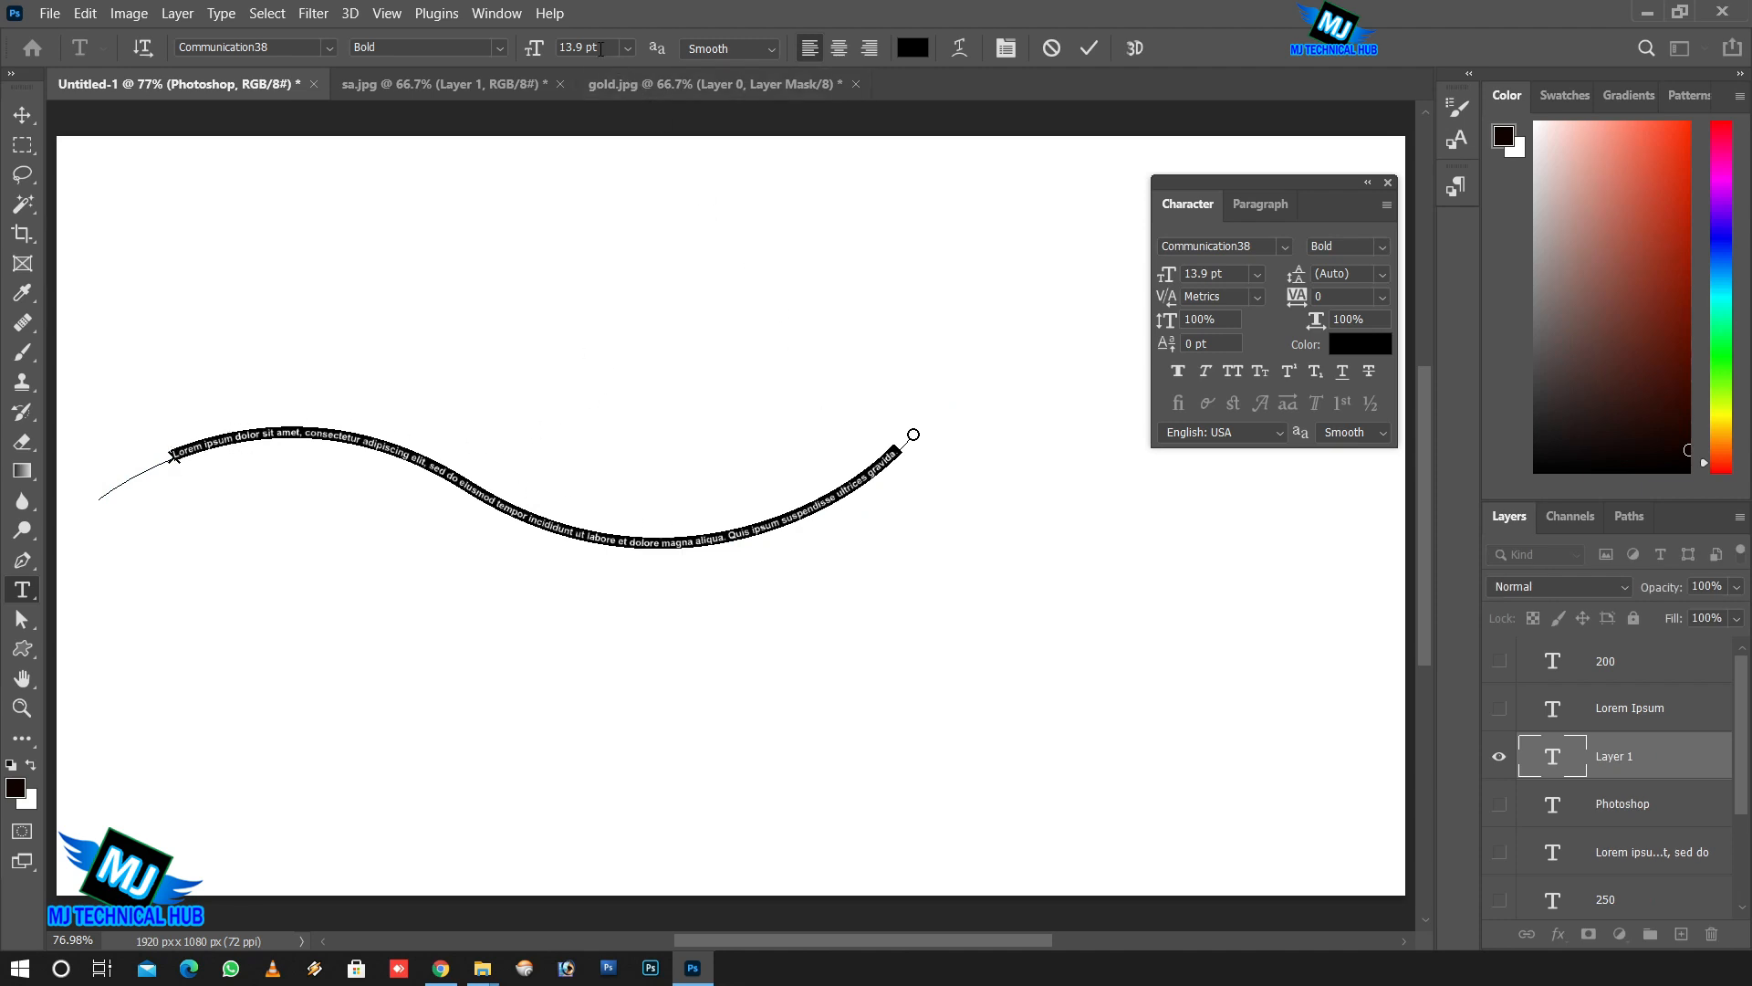
pyautogui.moveTo(595, 51); pyautogui.dragTo(552, 54)
pyautogui.write('60')
pyautogui.press('Return')
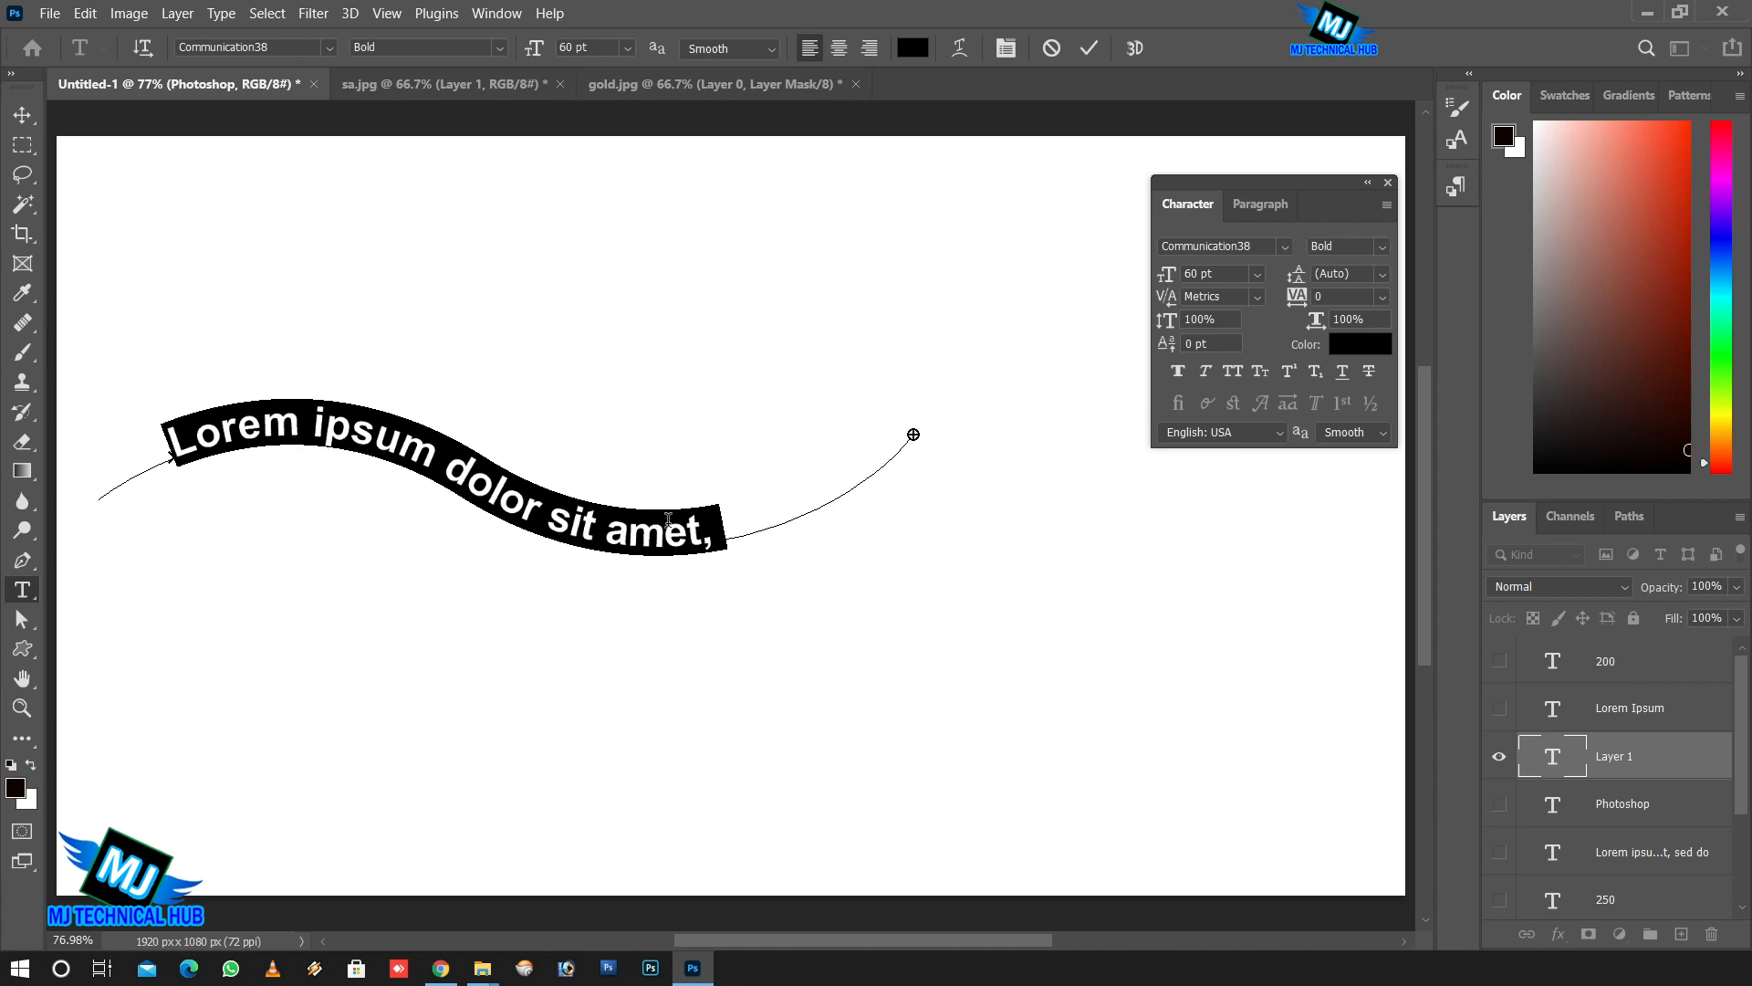
# Replace "Lorem ipsum dolor sit amet," on the path with "phtoshop" and move the text slightly up and to the right.
pyautogui.moveTo(714, 521); pyautogui.dragTo(176, 432)
pyautogui.write('phto')
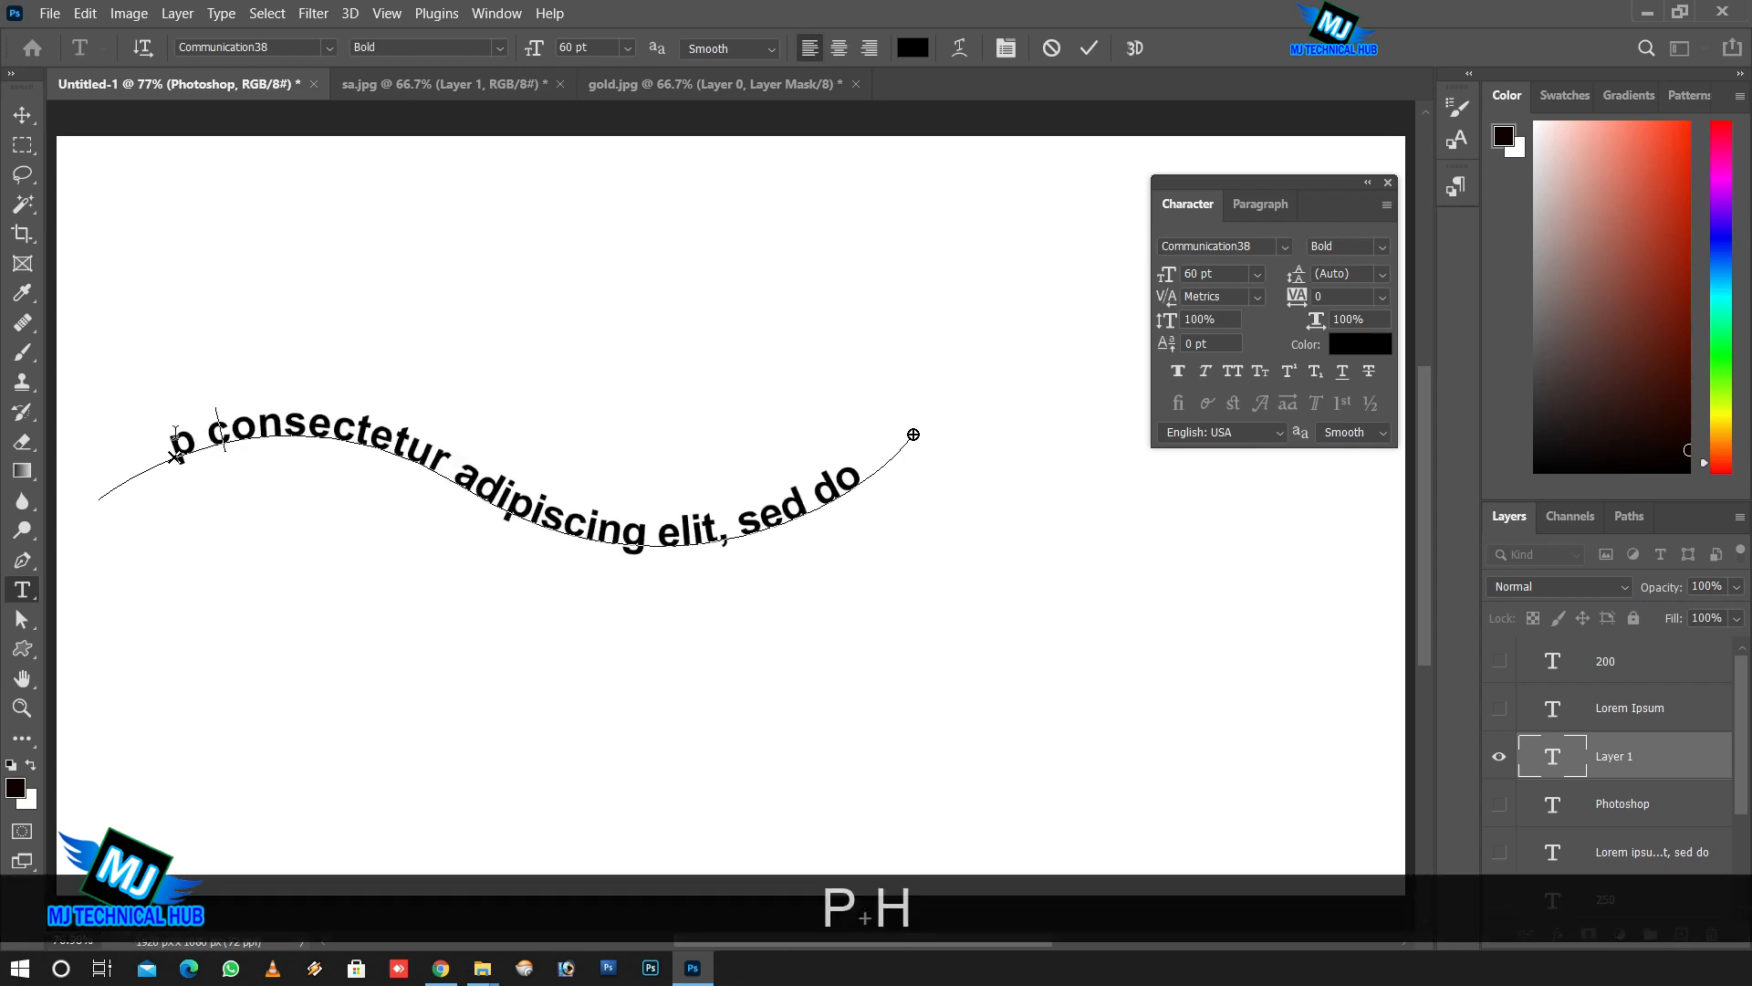
pyautogui.write('shop')
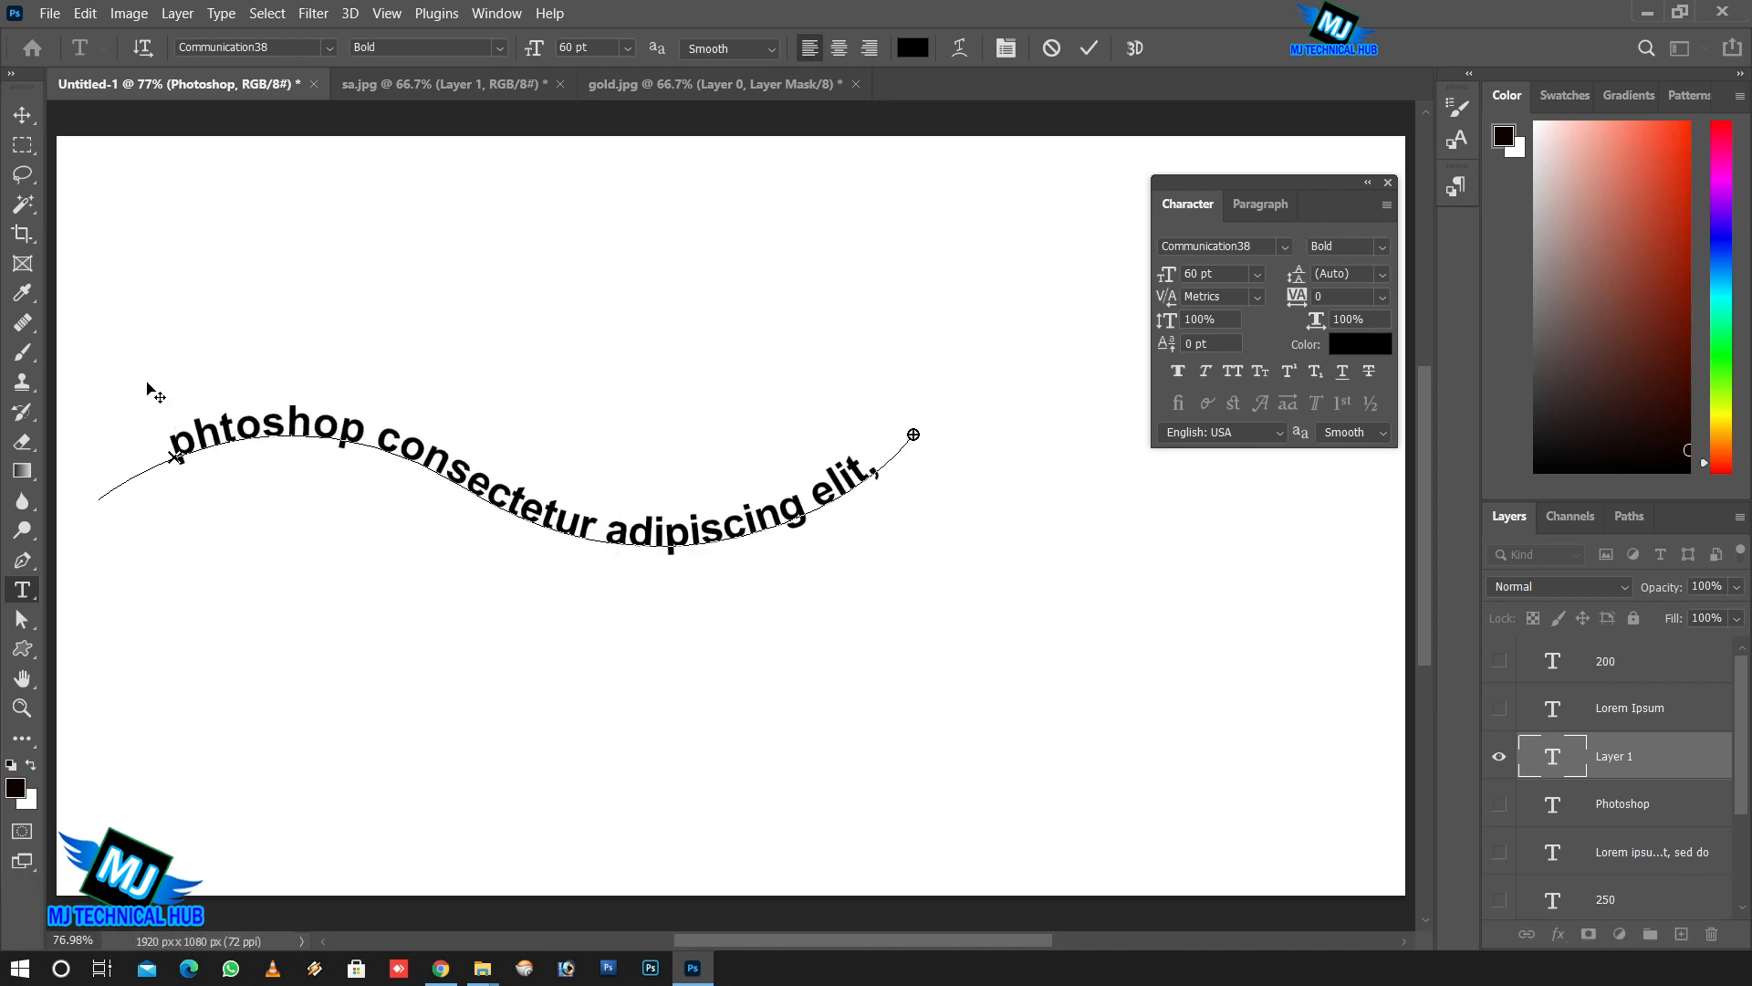
pyautogui.click(22, 115)
pyautogui.moveTo(448, 457); pyautogui.dragTo(530, 424)
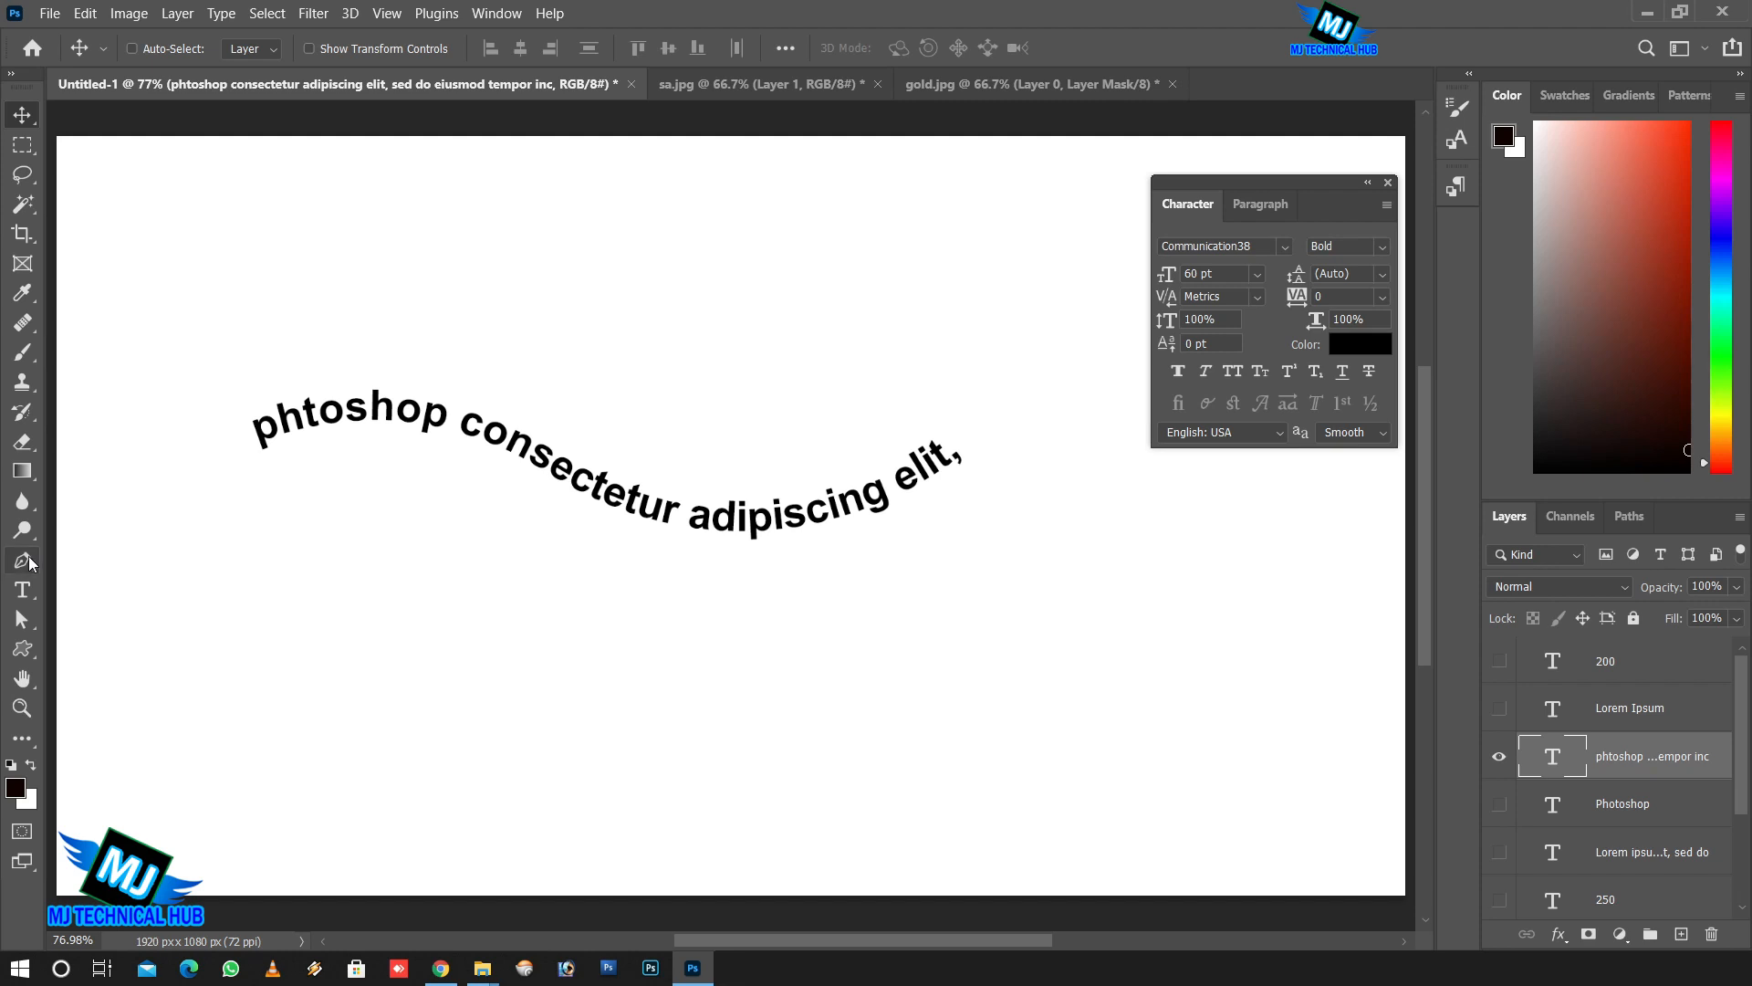
# Reshape the text's wave path with the Convert Point tool, bending the start downward and deepening the dip in the second half.
pyautogui.click(24, 560)
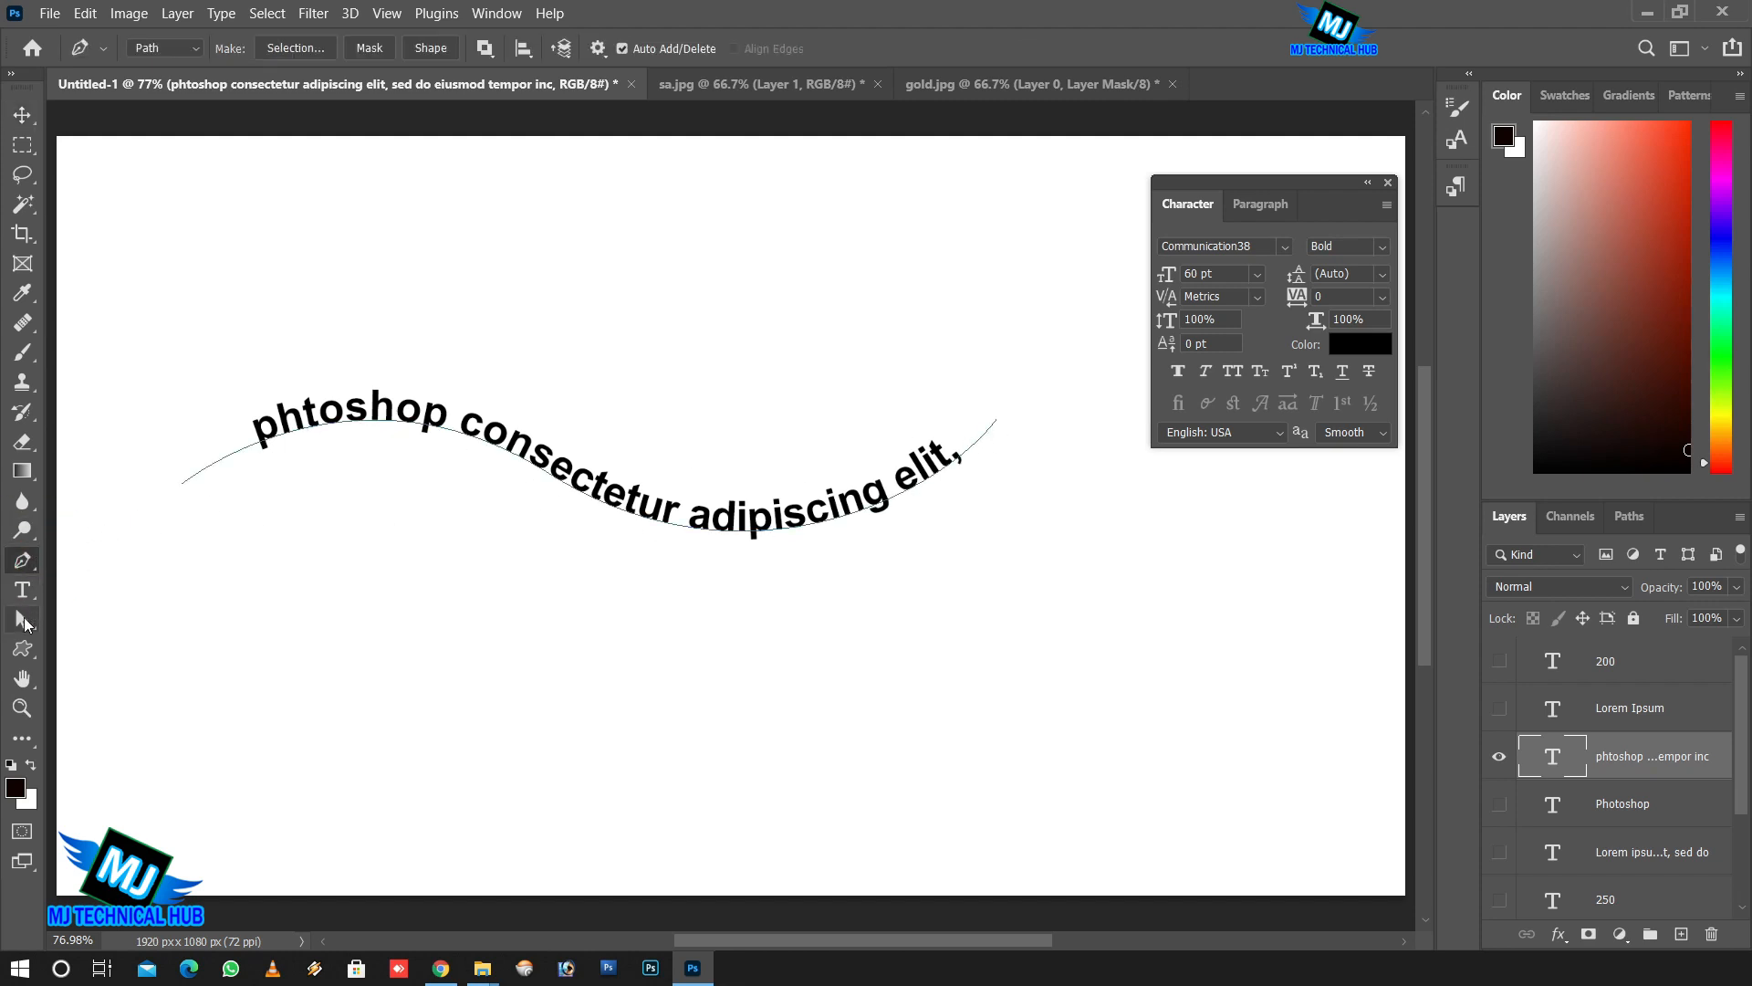
pyautogui.click(24, 621)
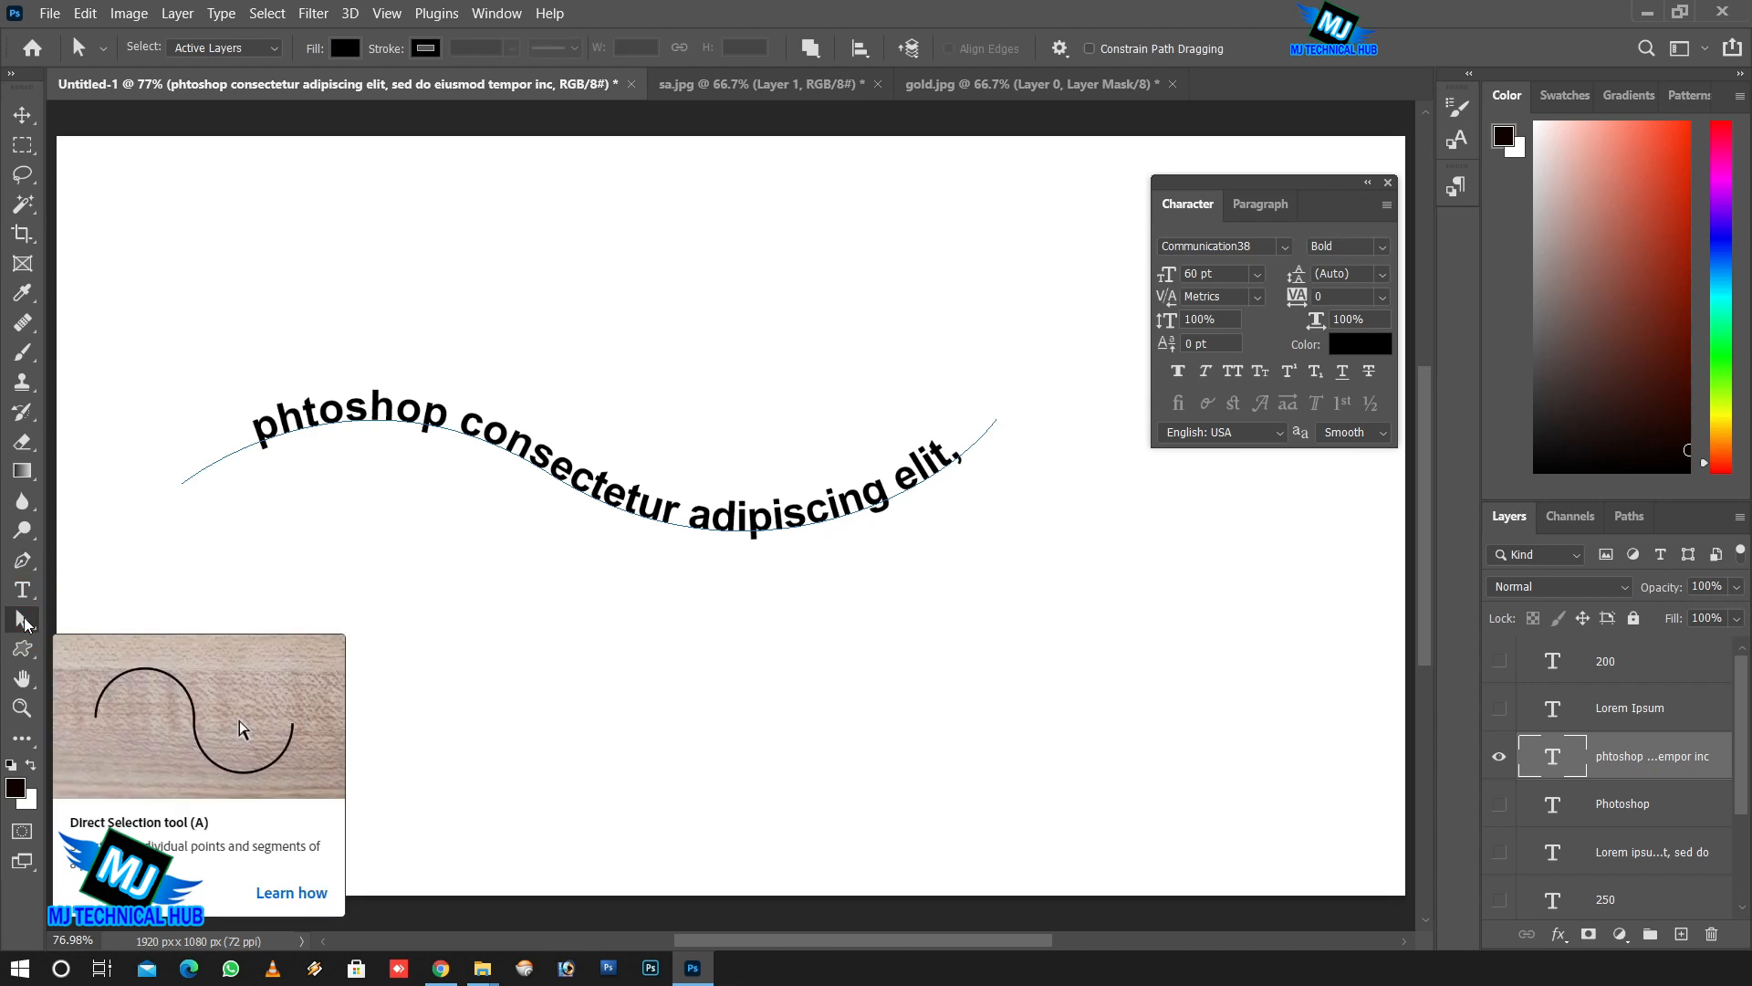
pyautogui.click(22, 560)
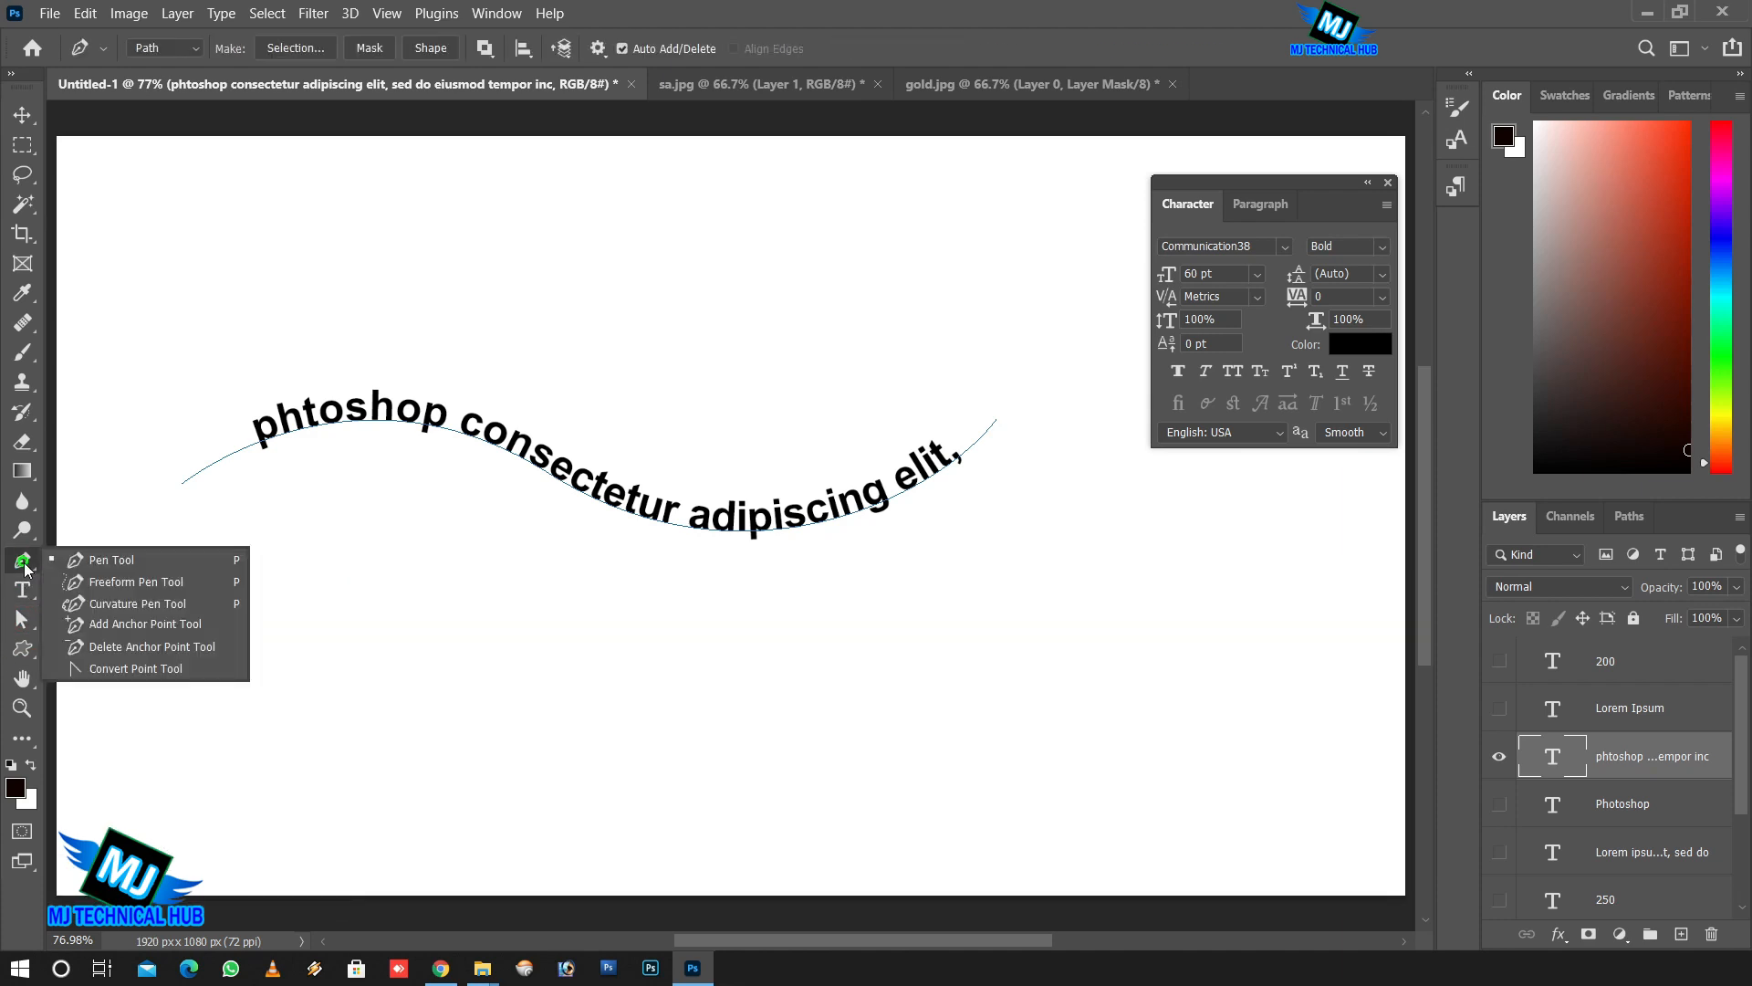
pyautogui.click(95, 667)
pyautogui.moveTo(253, 448); pyautogui.dragTo(258, 555)
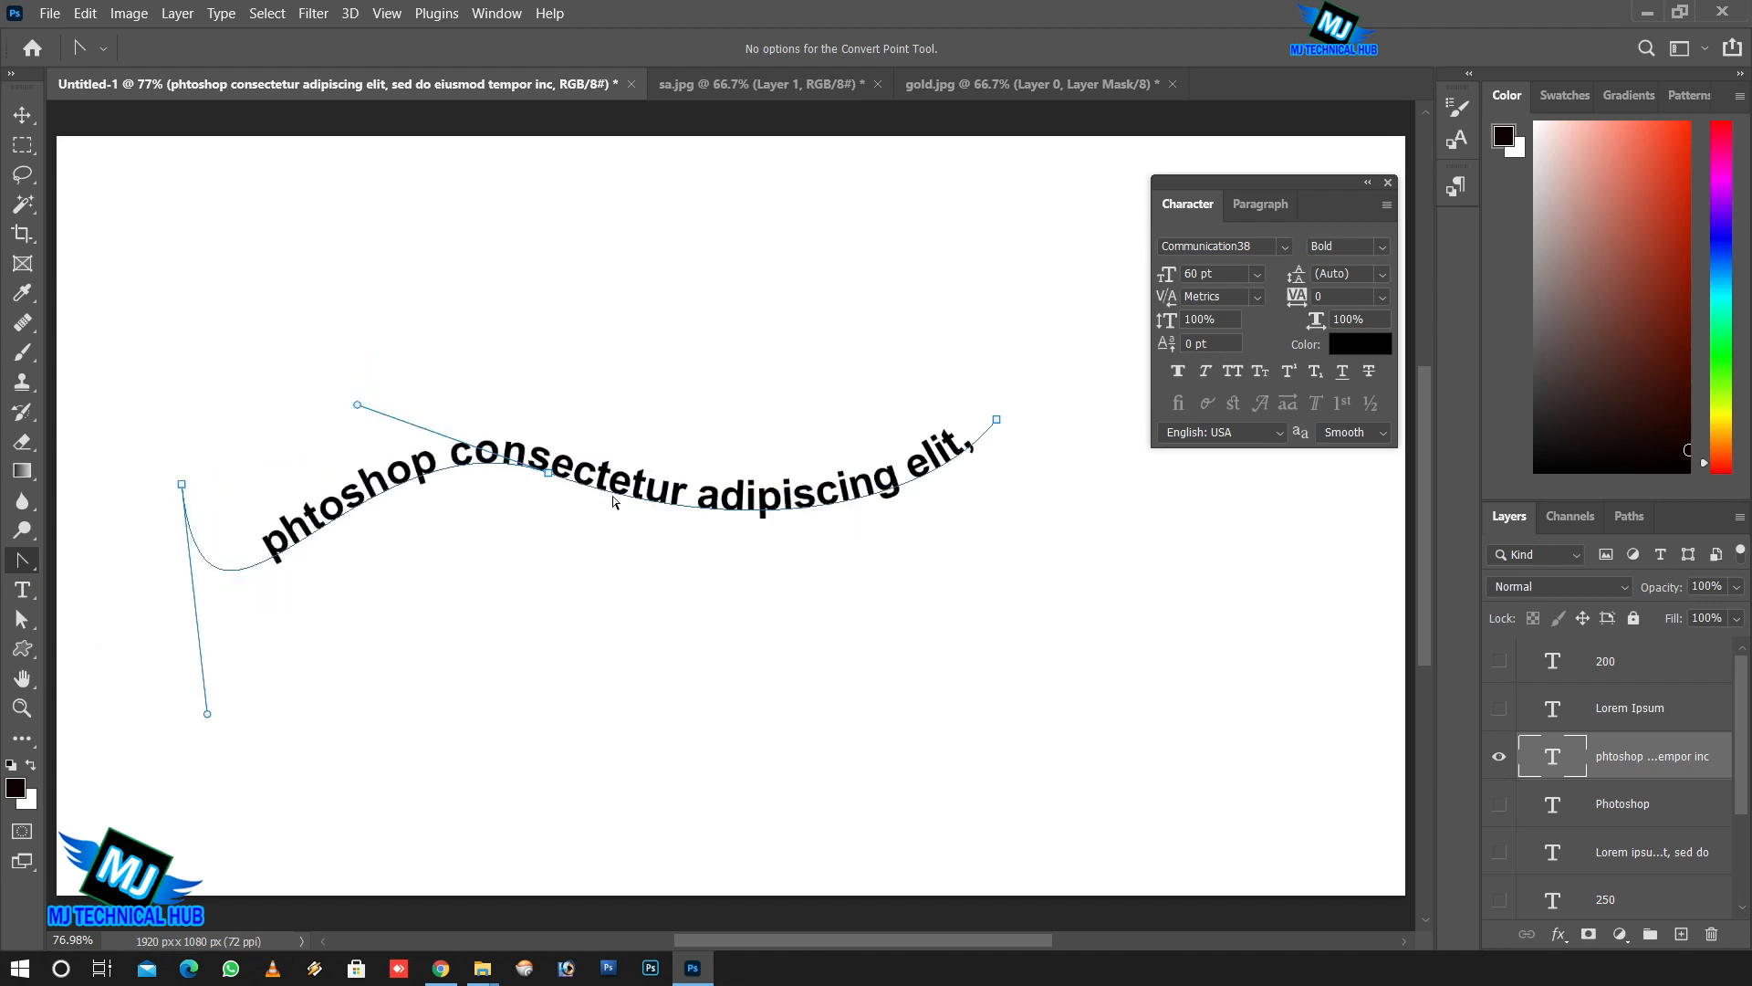
pyautogui.moveTo(630, 497); pyautogui.dragTo(865, 491)
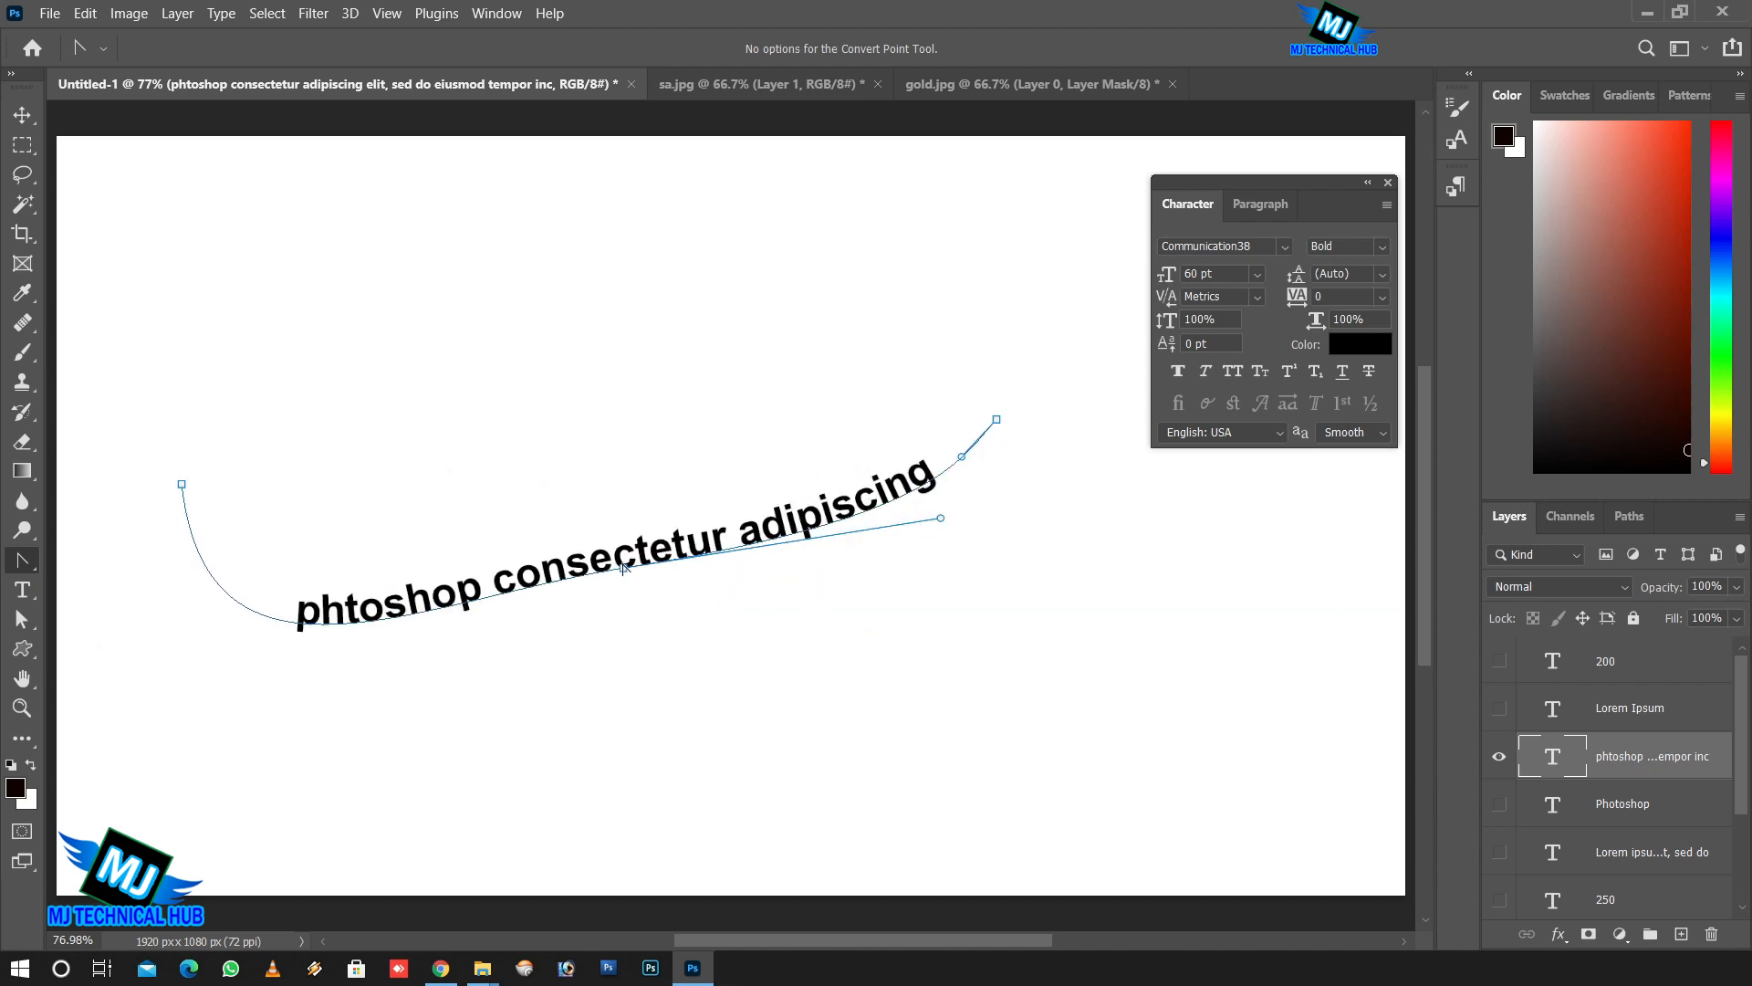
pyautogui.moveTo(623, 567); pyautogui.dragTo(821, 727)
# Hide the wavy text layer and draw a filled circle of about 598 px near the canvas centre with the Ellipse tool.
pyautogui.press('u')
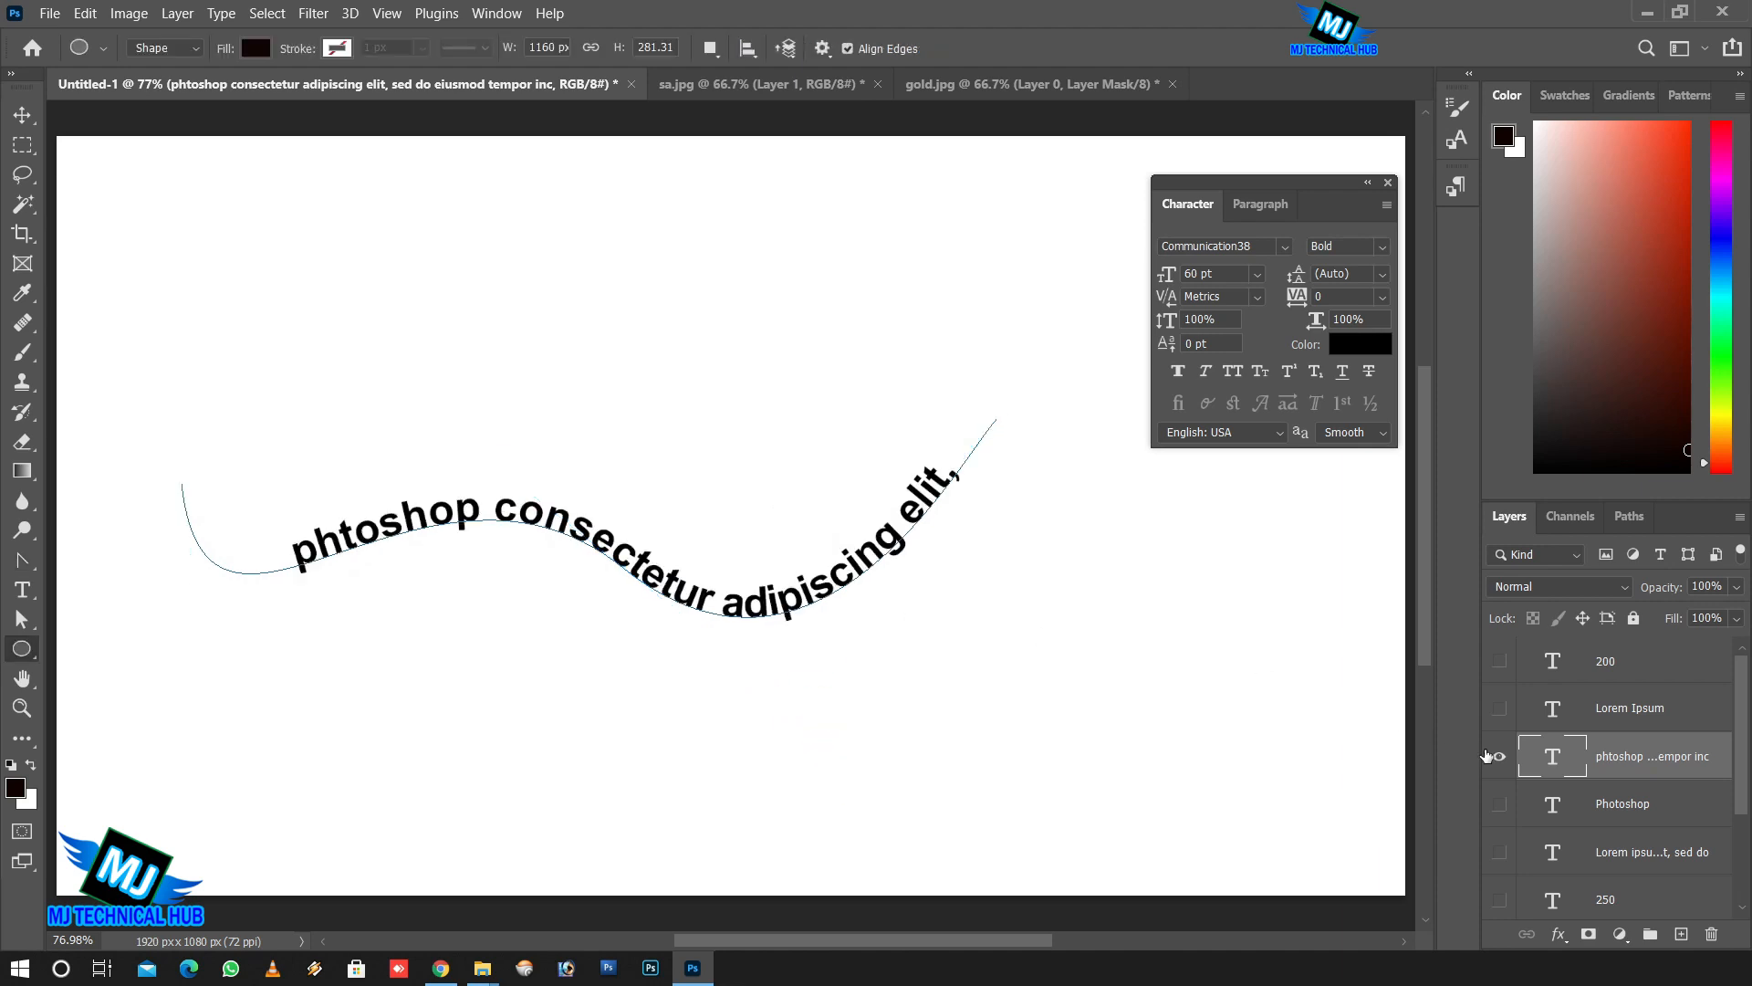
pyautogui.click(1498, 757)
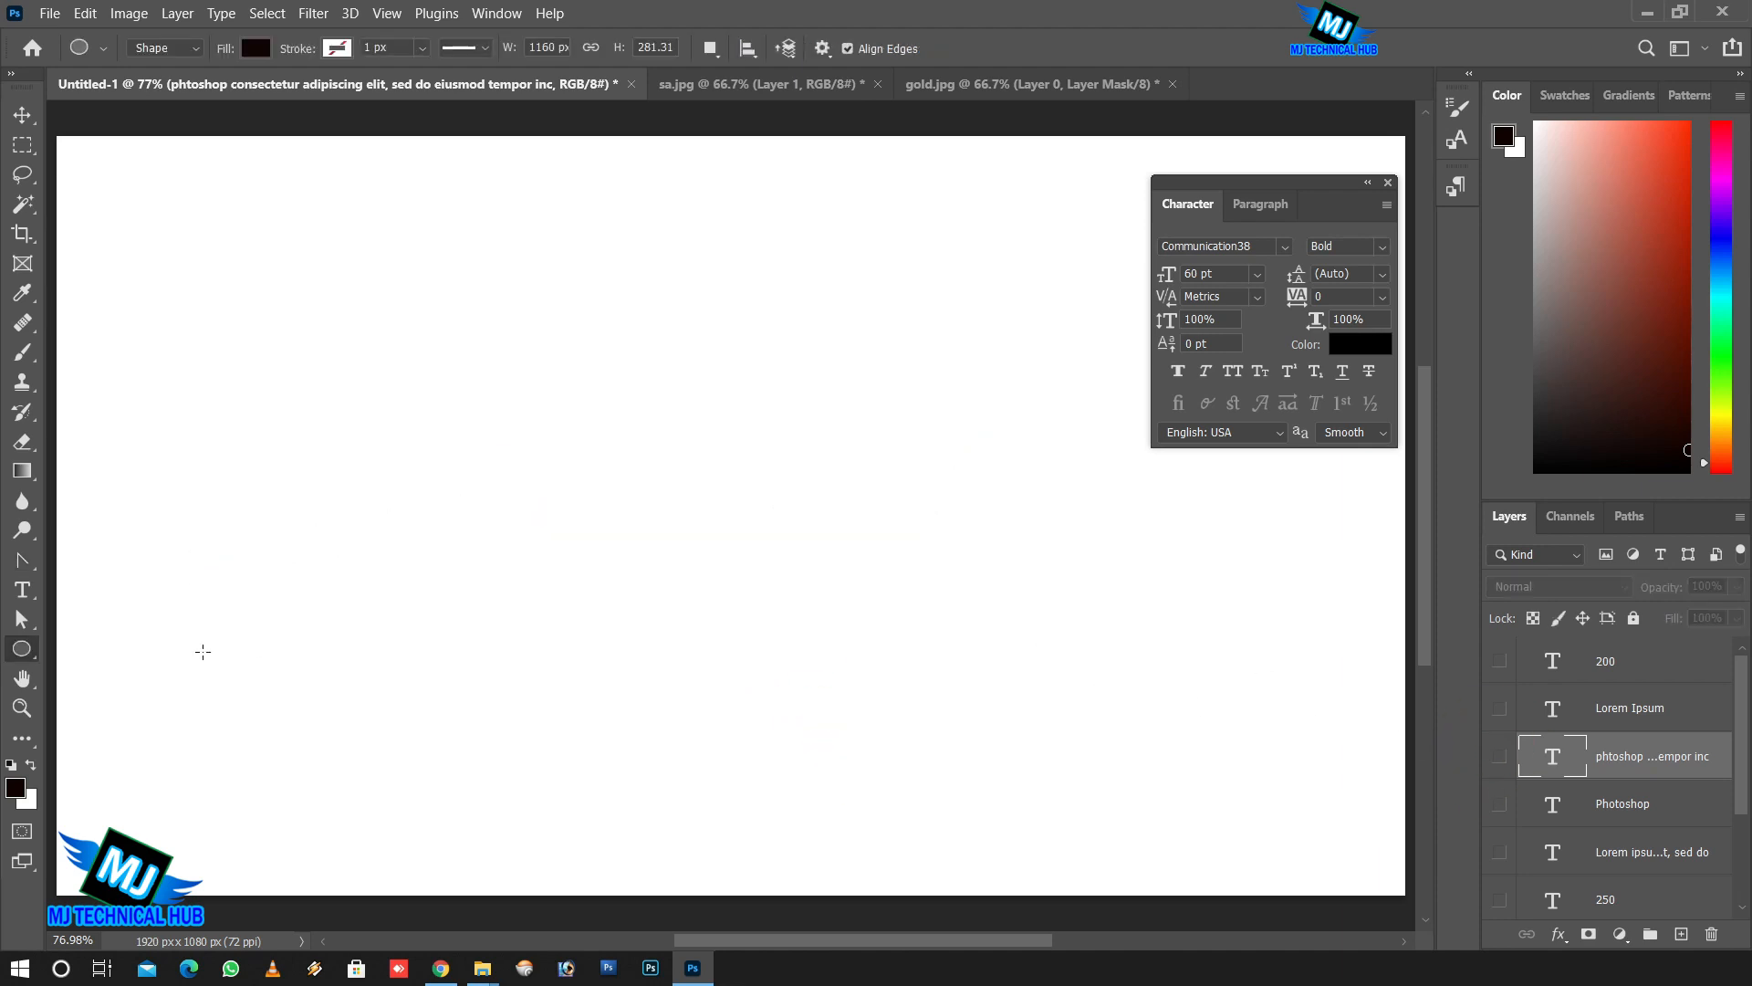
pyautogui.rightClick(20, 650)
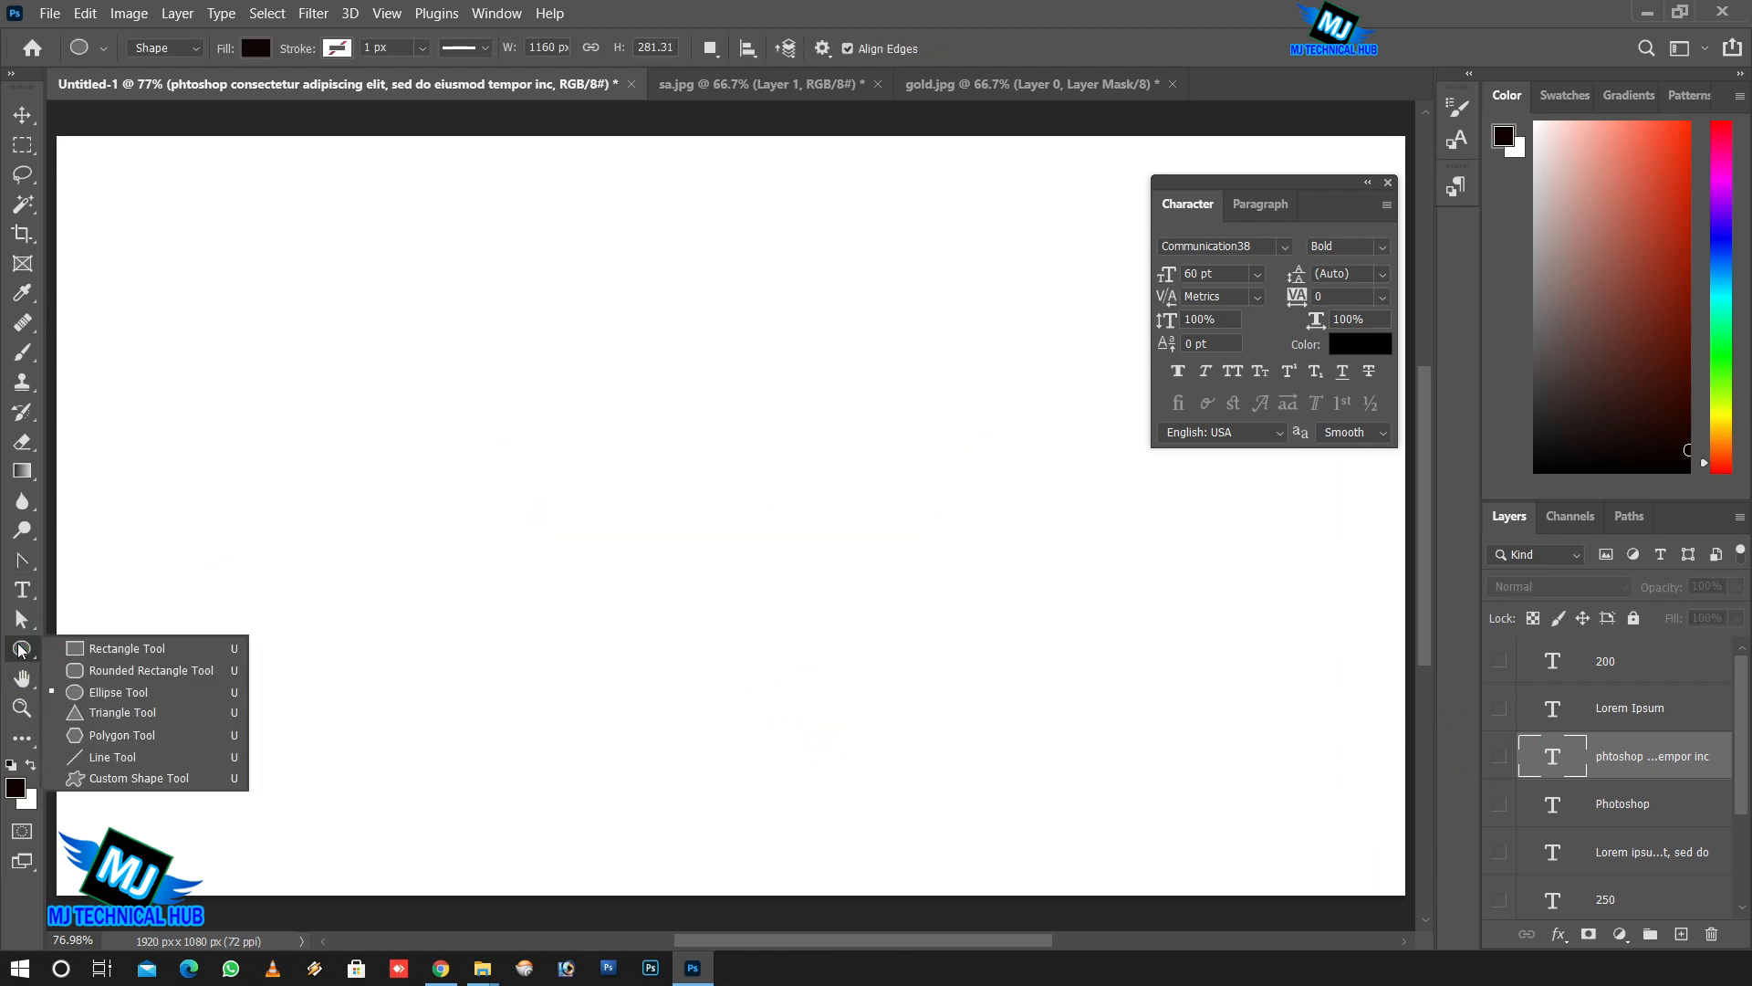
pyautogui.click(103, 694)
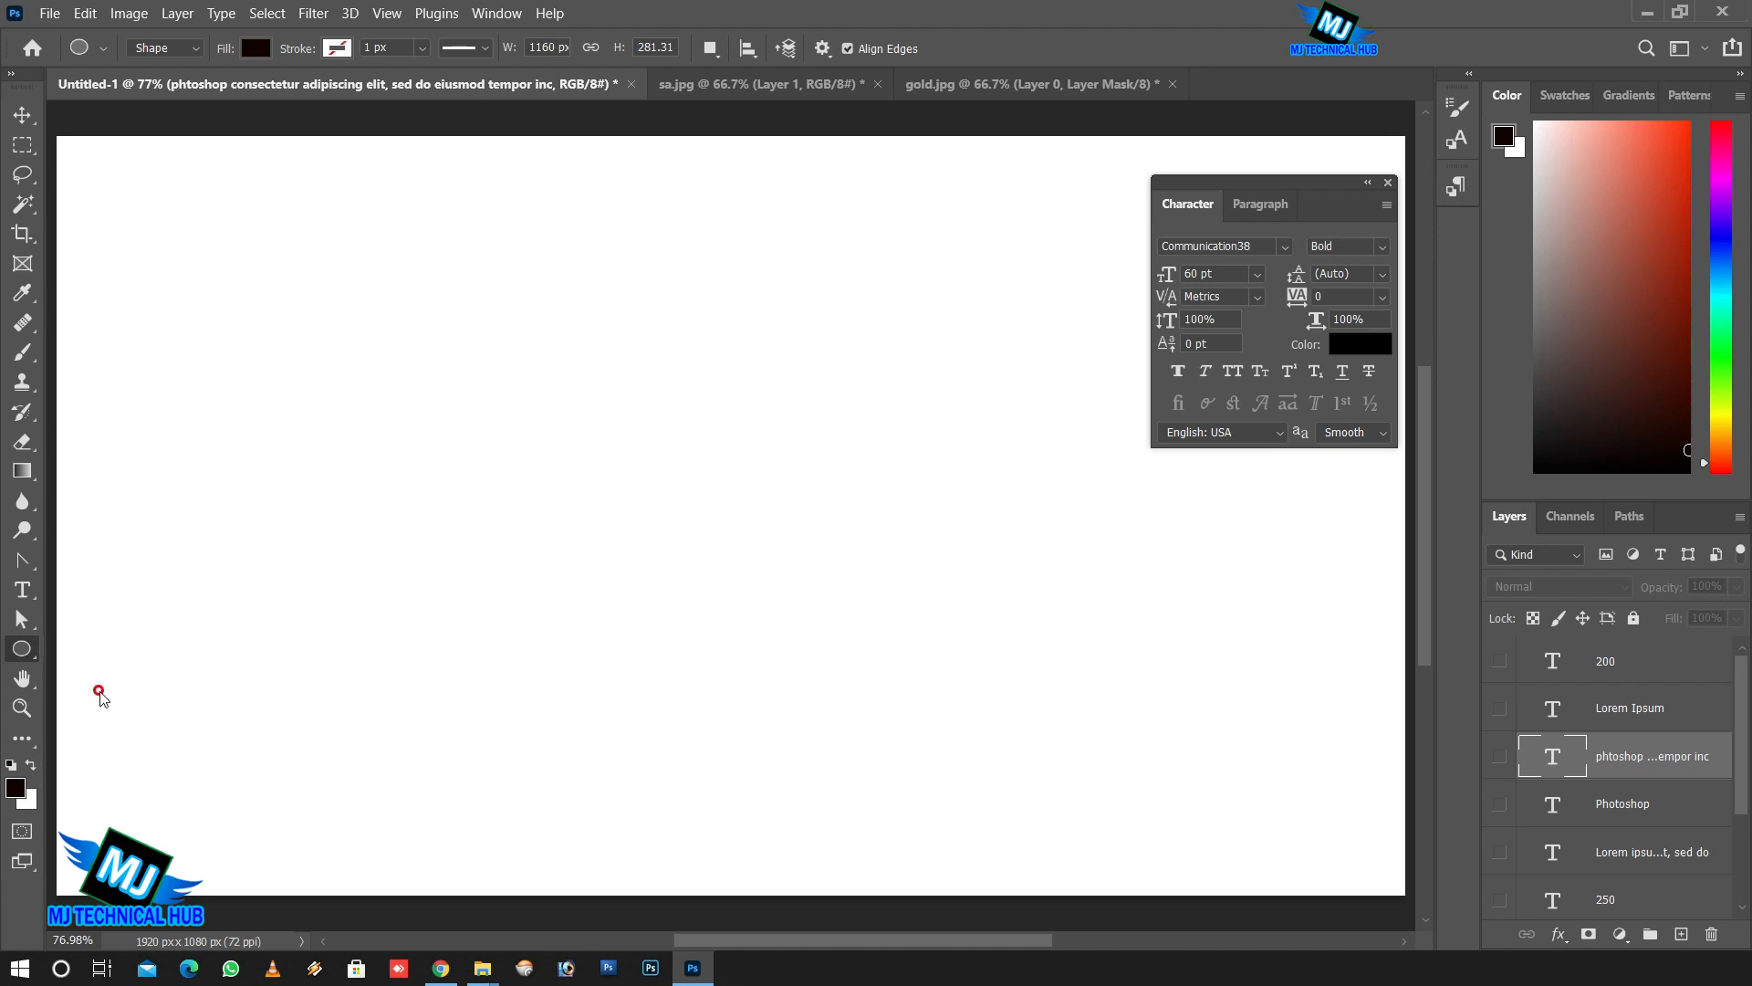
pyautogui.moveTo(407, 283); pyautogui.dragTo(827, 704)
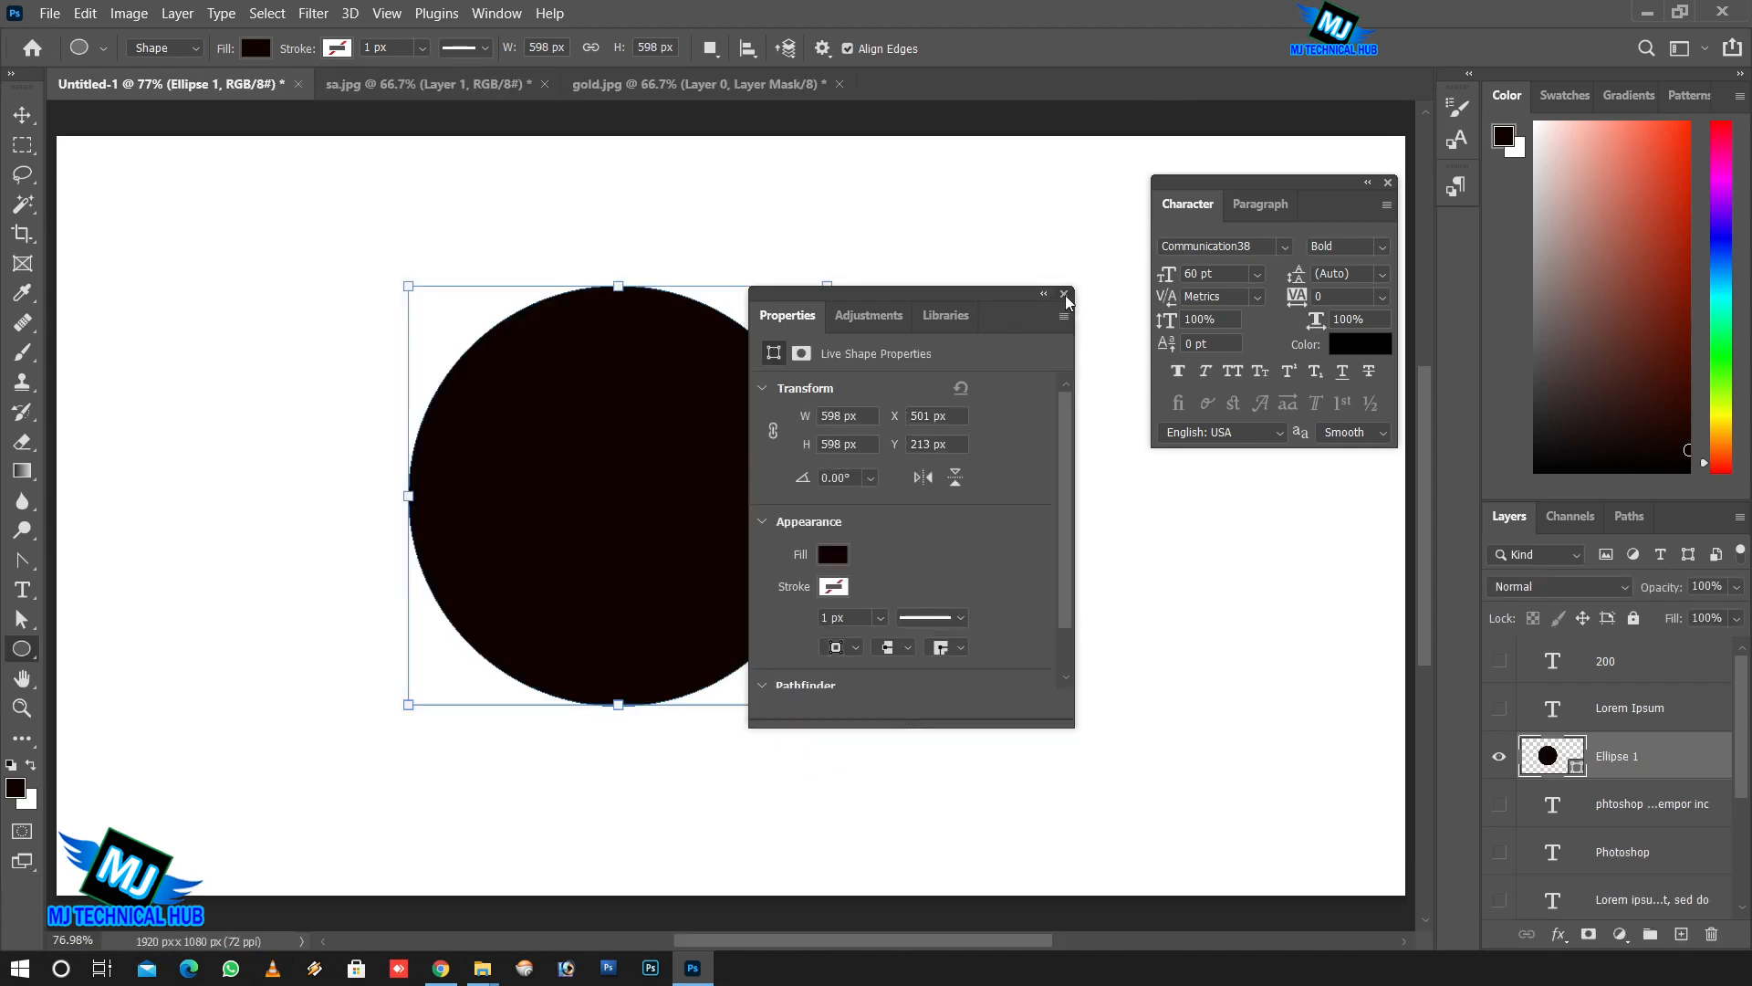
pyautogui.click(1065, 296)
# Place 60 pt Lorem ipsum type around the circle's outline, starting at its upper left, and hide the Ellipse 1 layer.
pyautogui.click(22, 588)
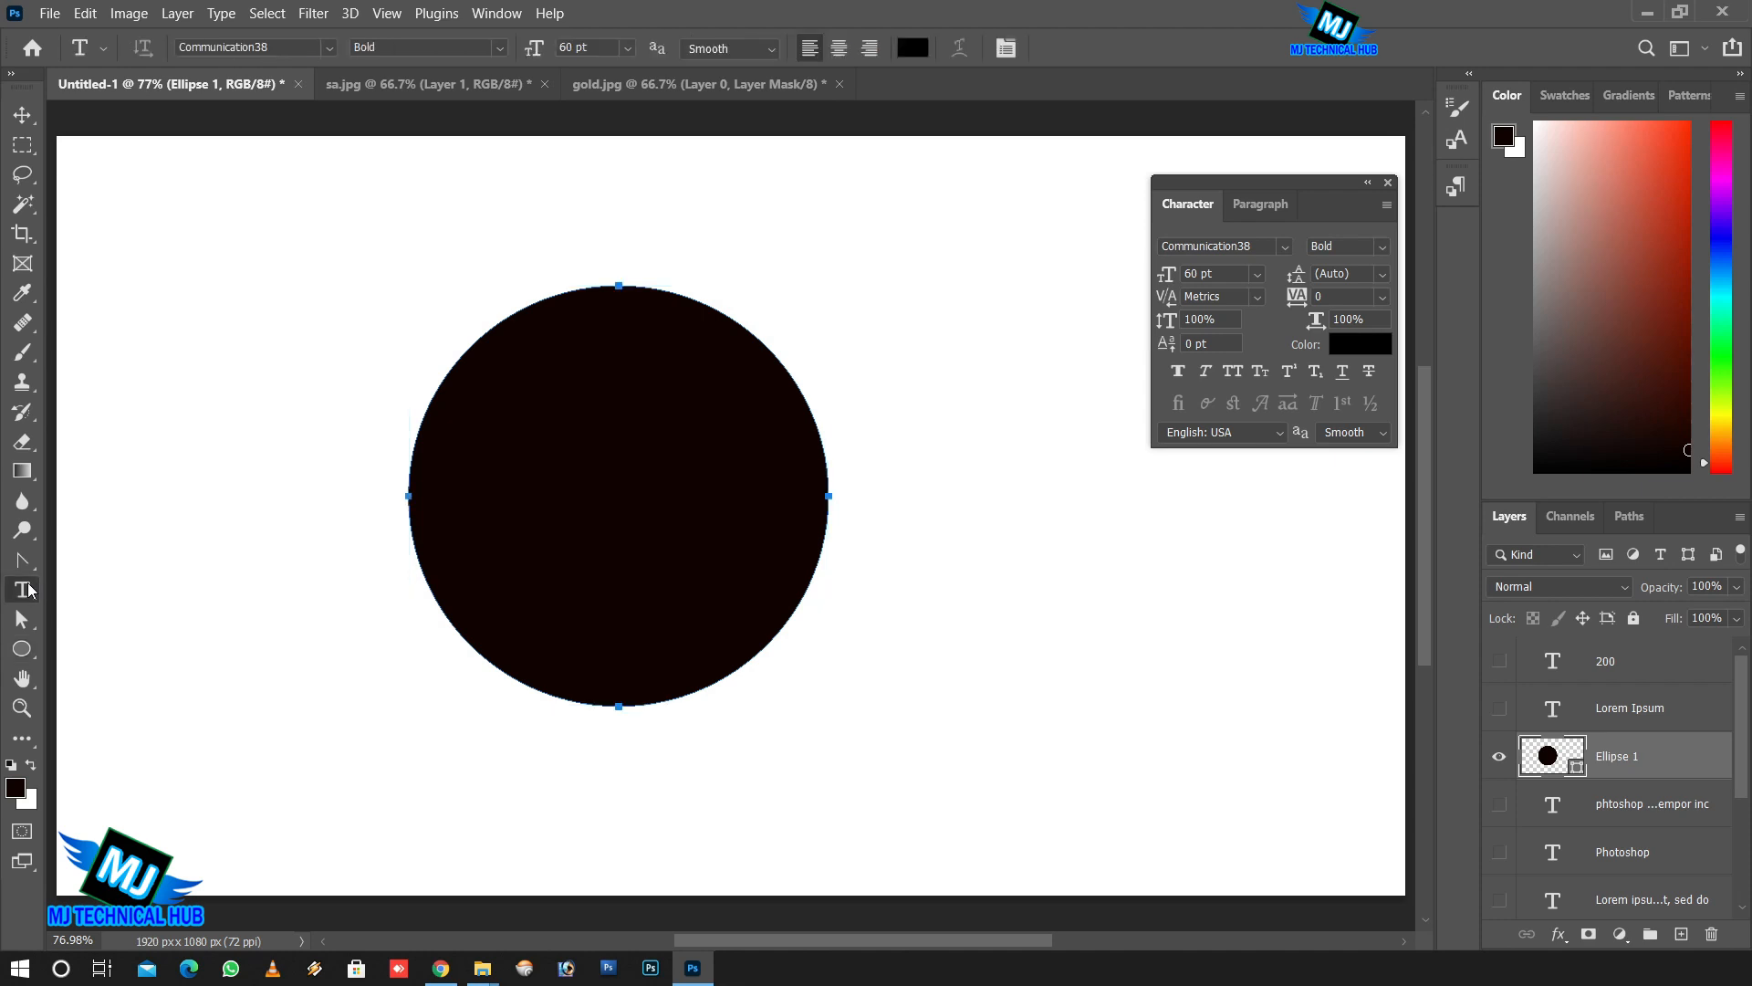
pyautogui.click(474, 341)
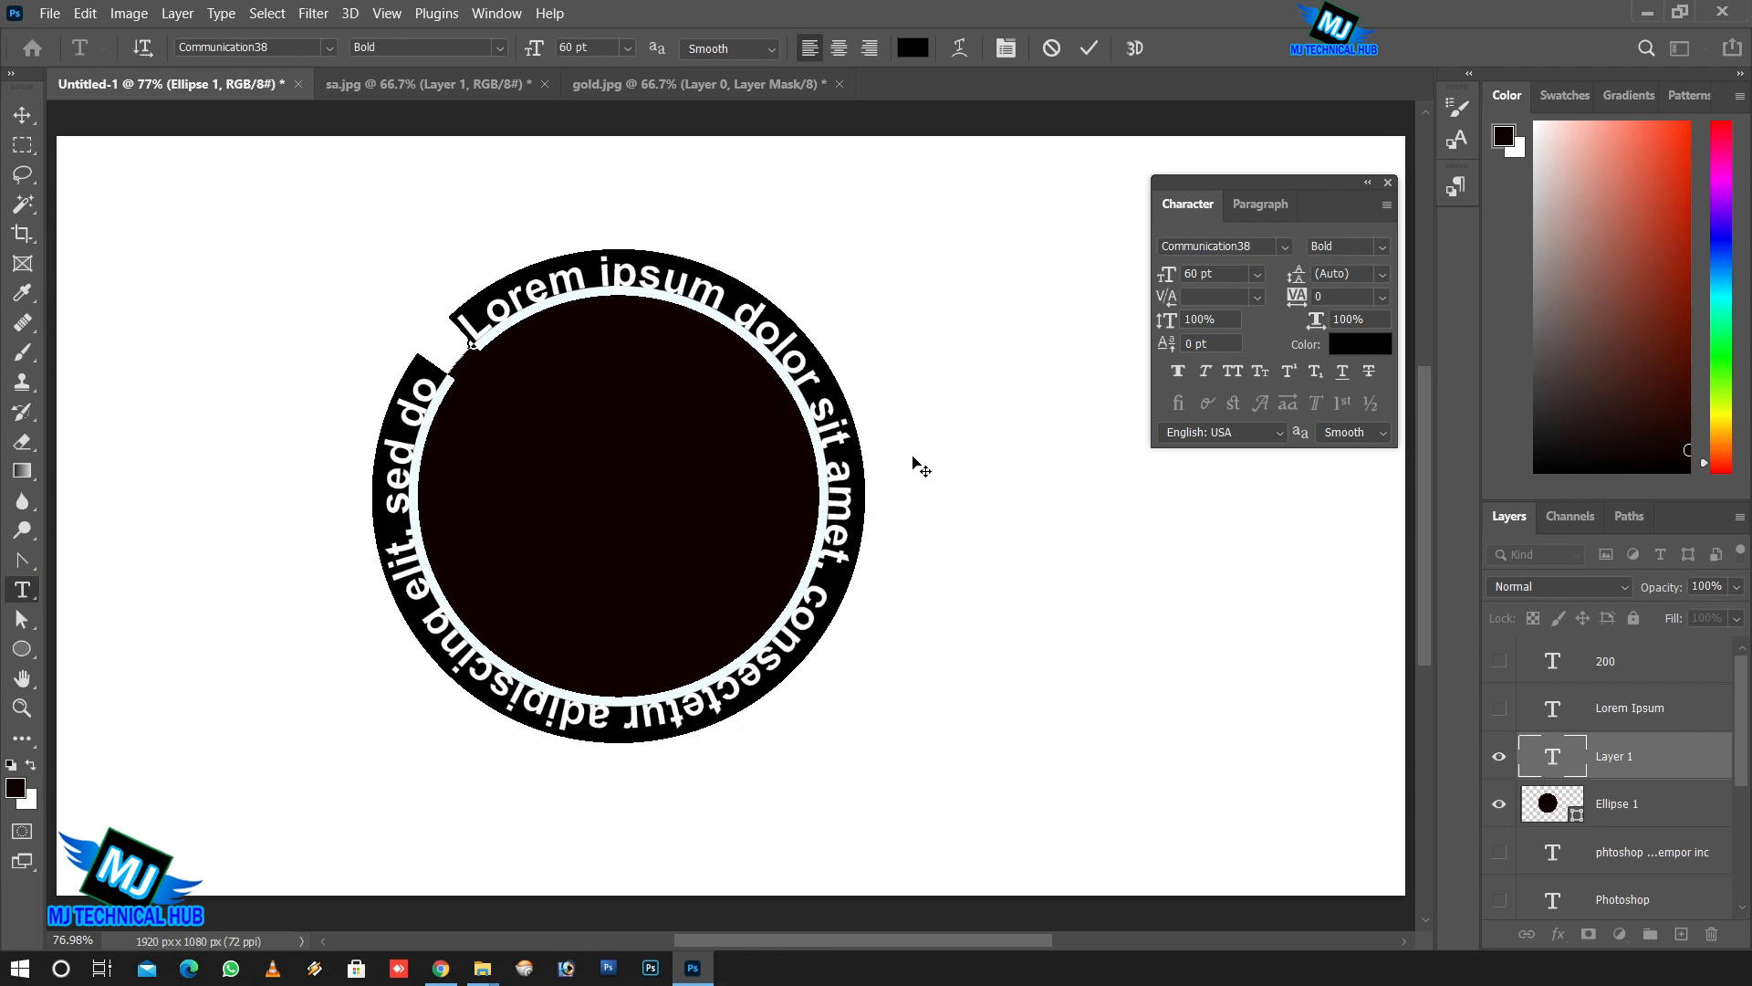
pyautogui.click(1090, 50)
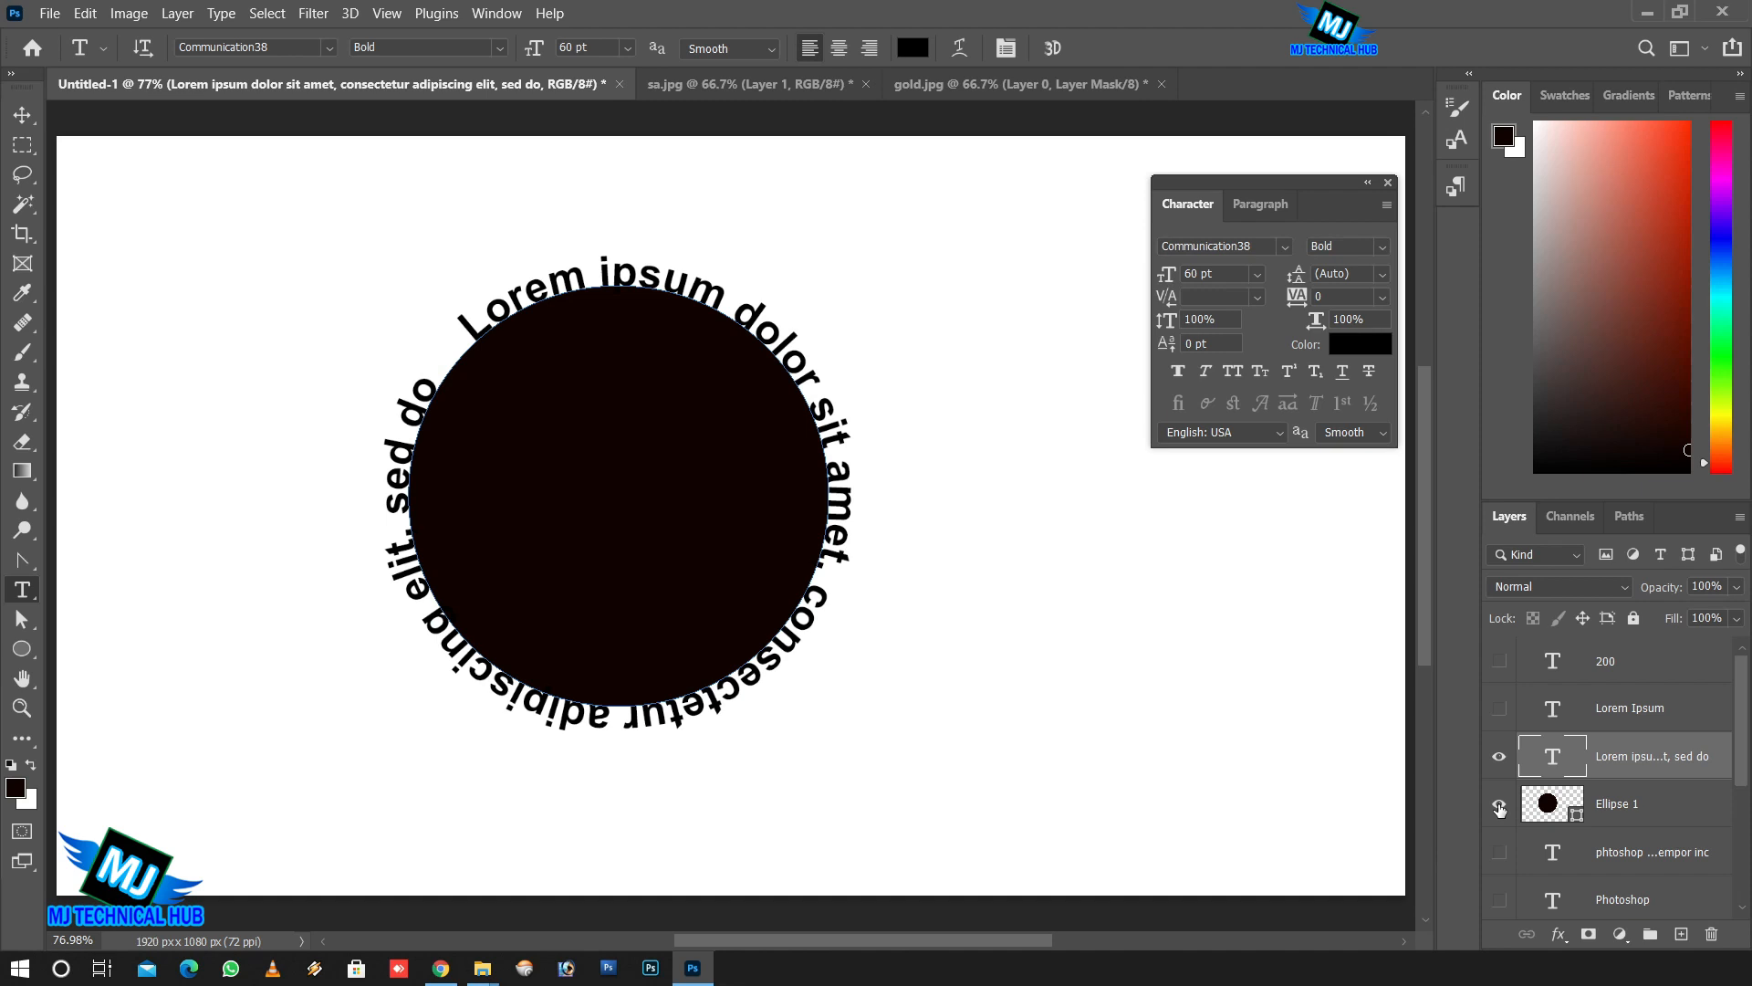
pyautogui.click(1499, 805)
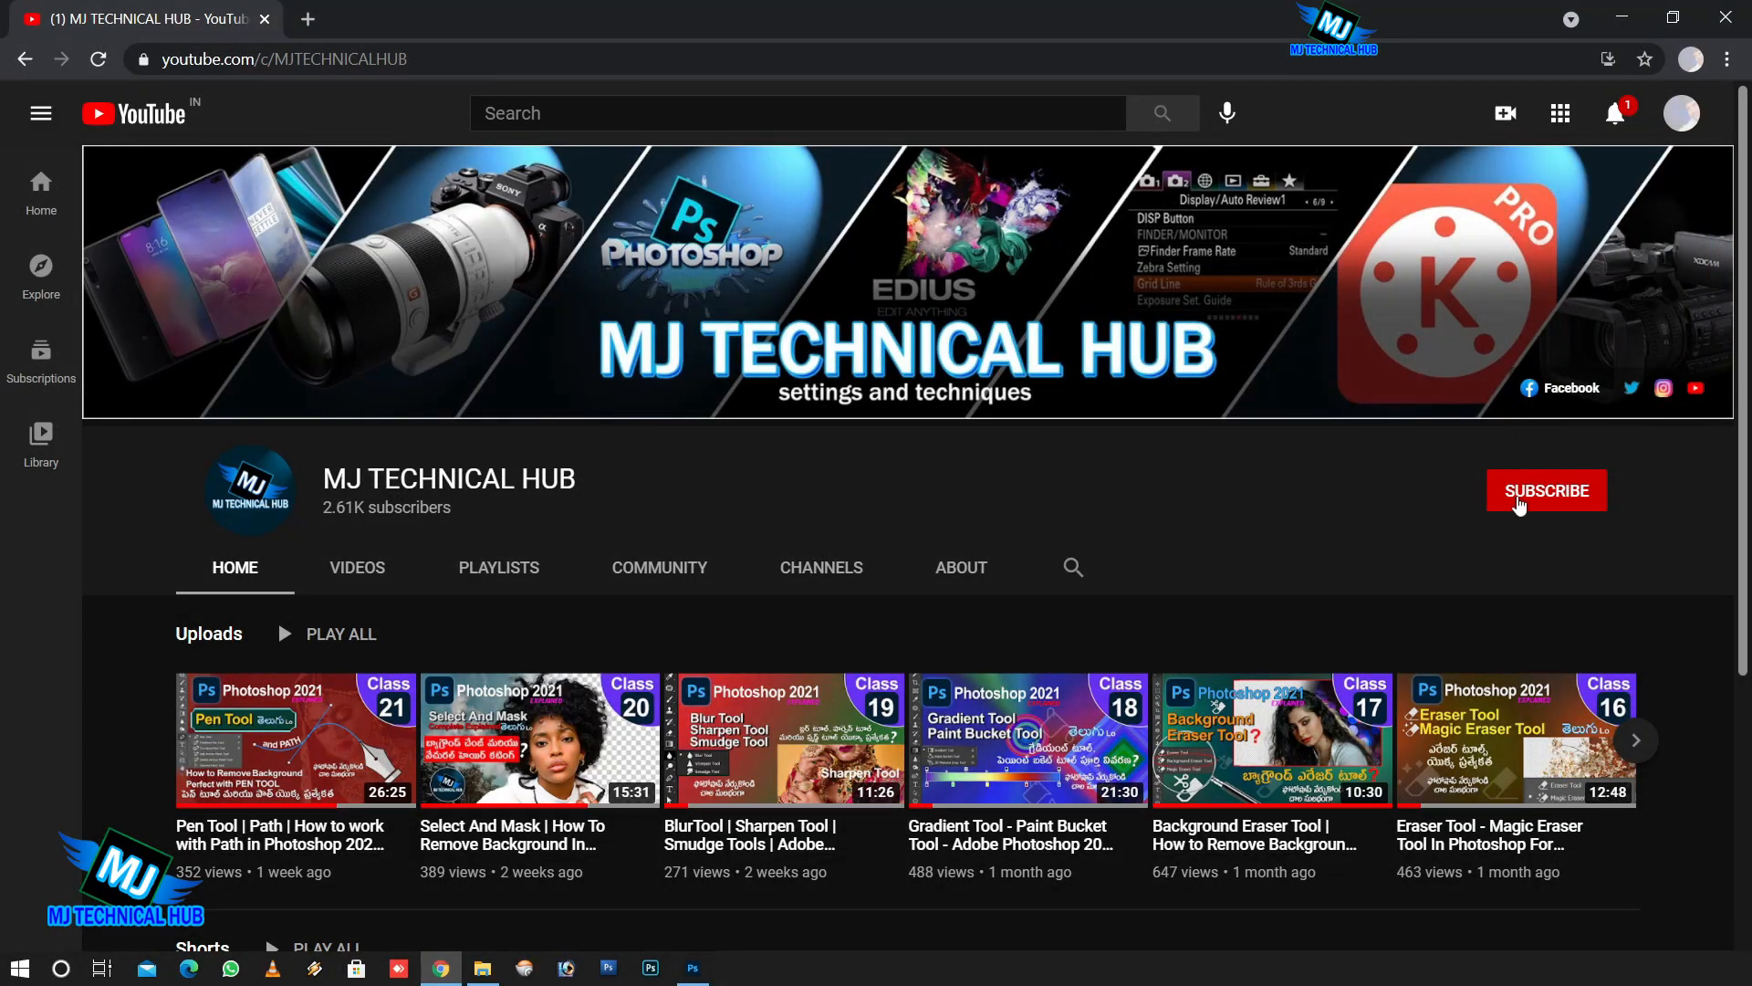
# On YouTube in the browser, subscribe to the MJ TECHNICAL HUB channel and set its notifications to All.
pyautogui.click(1513, 504)
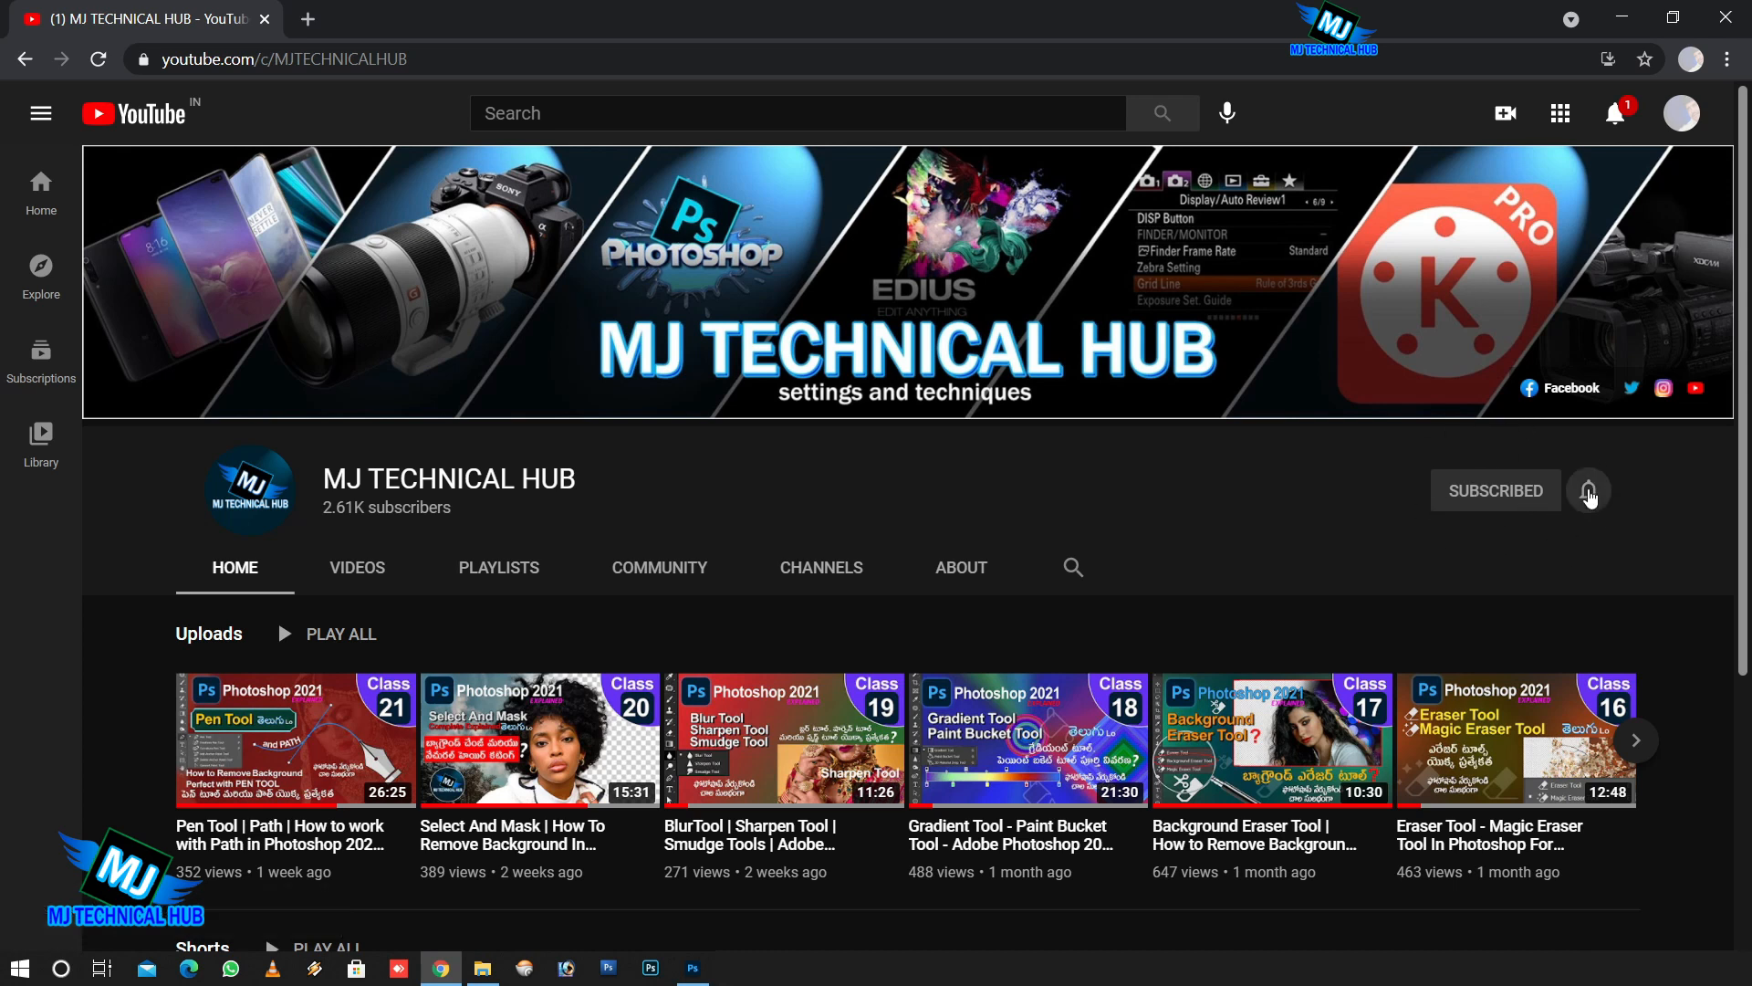
pyautogui.click(1589, 491)
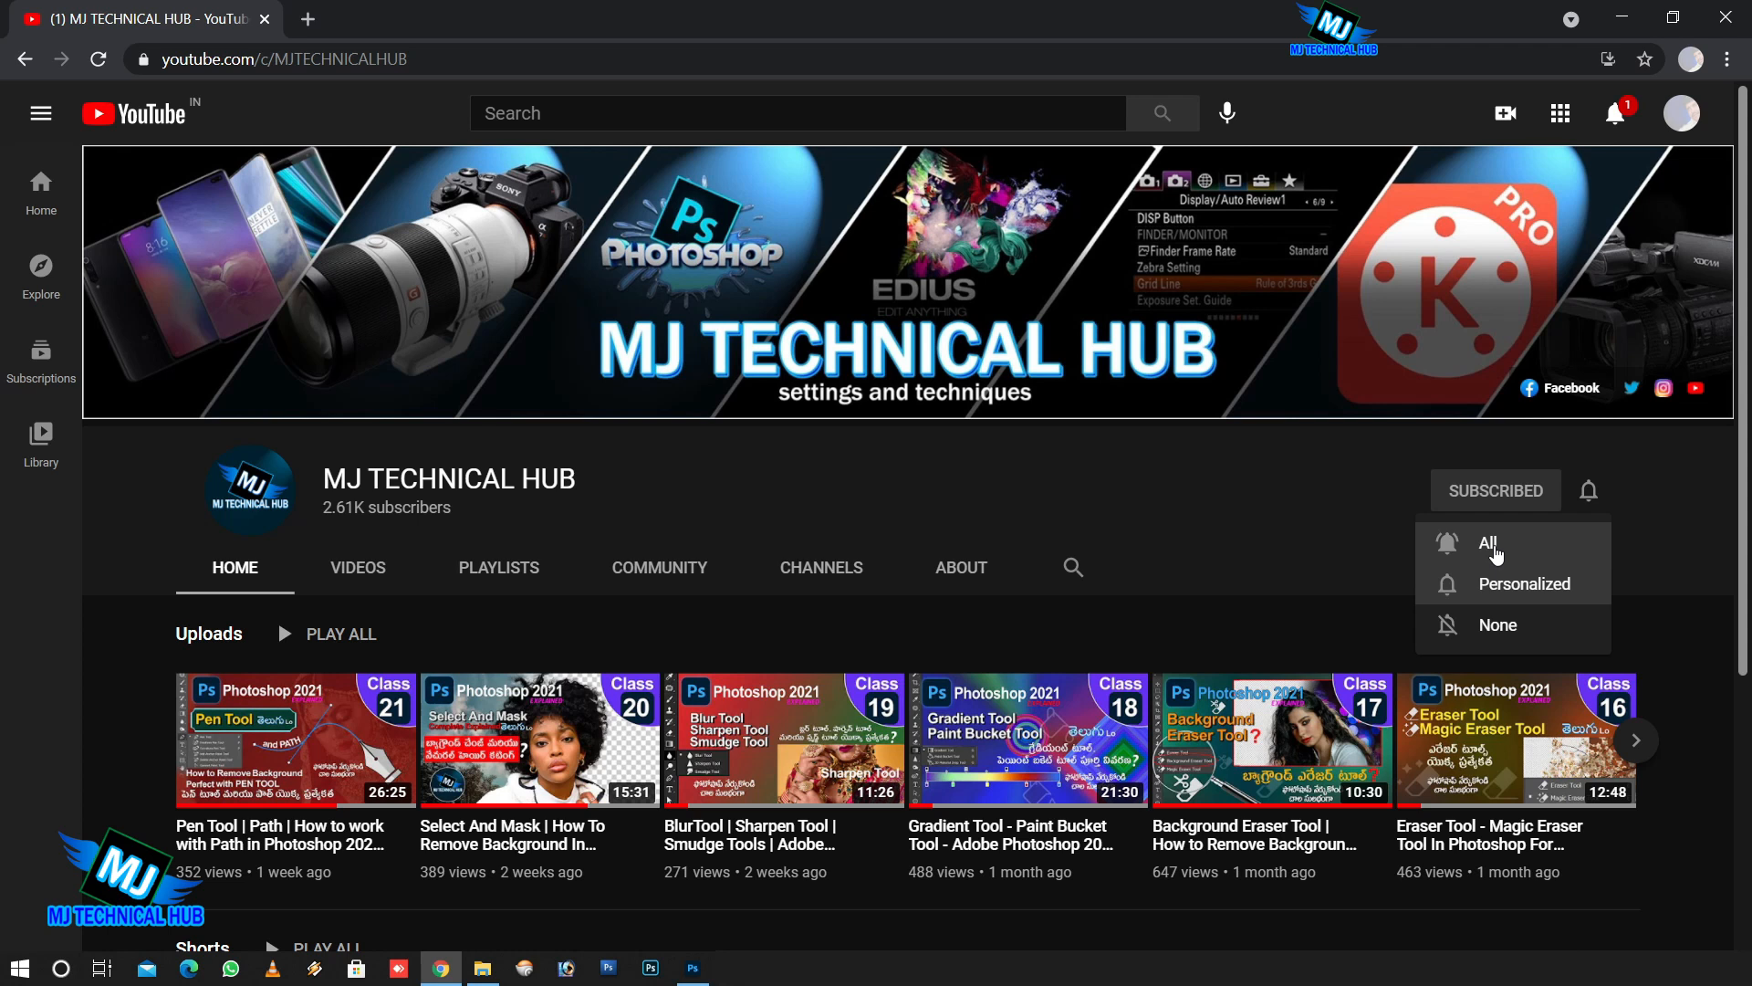
pyautogui.click(1489, 546)
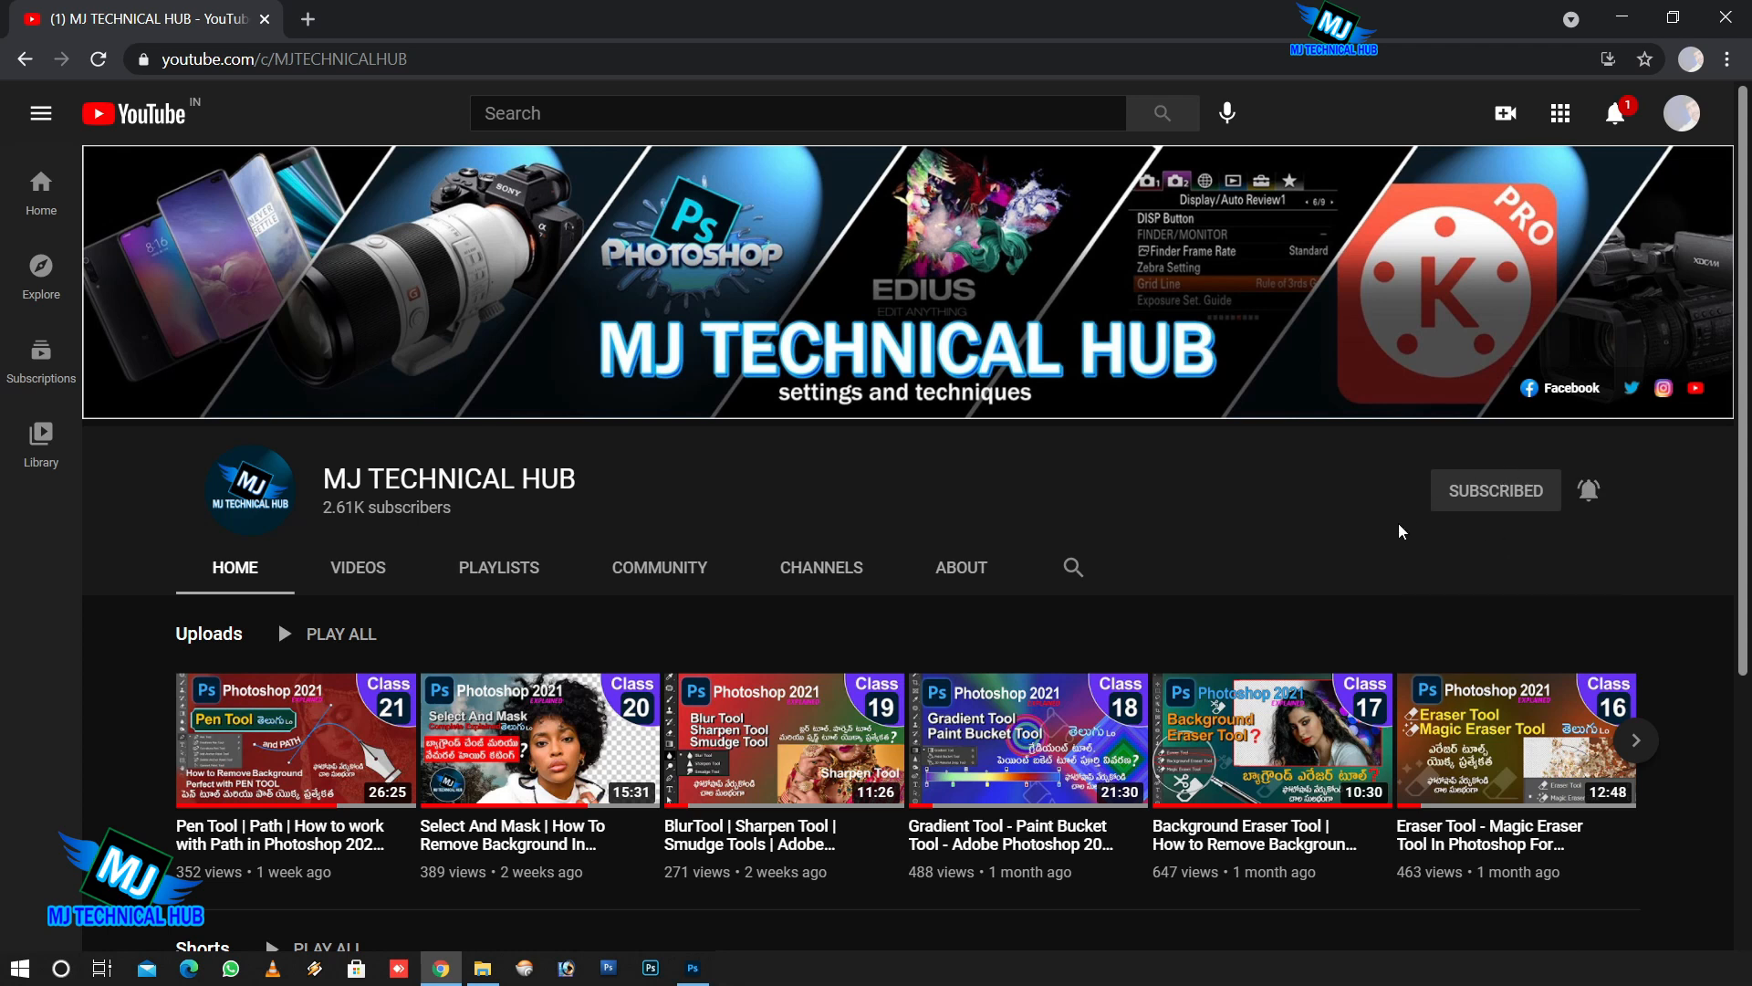